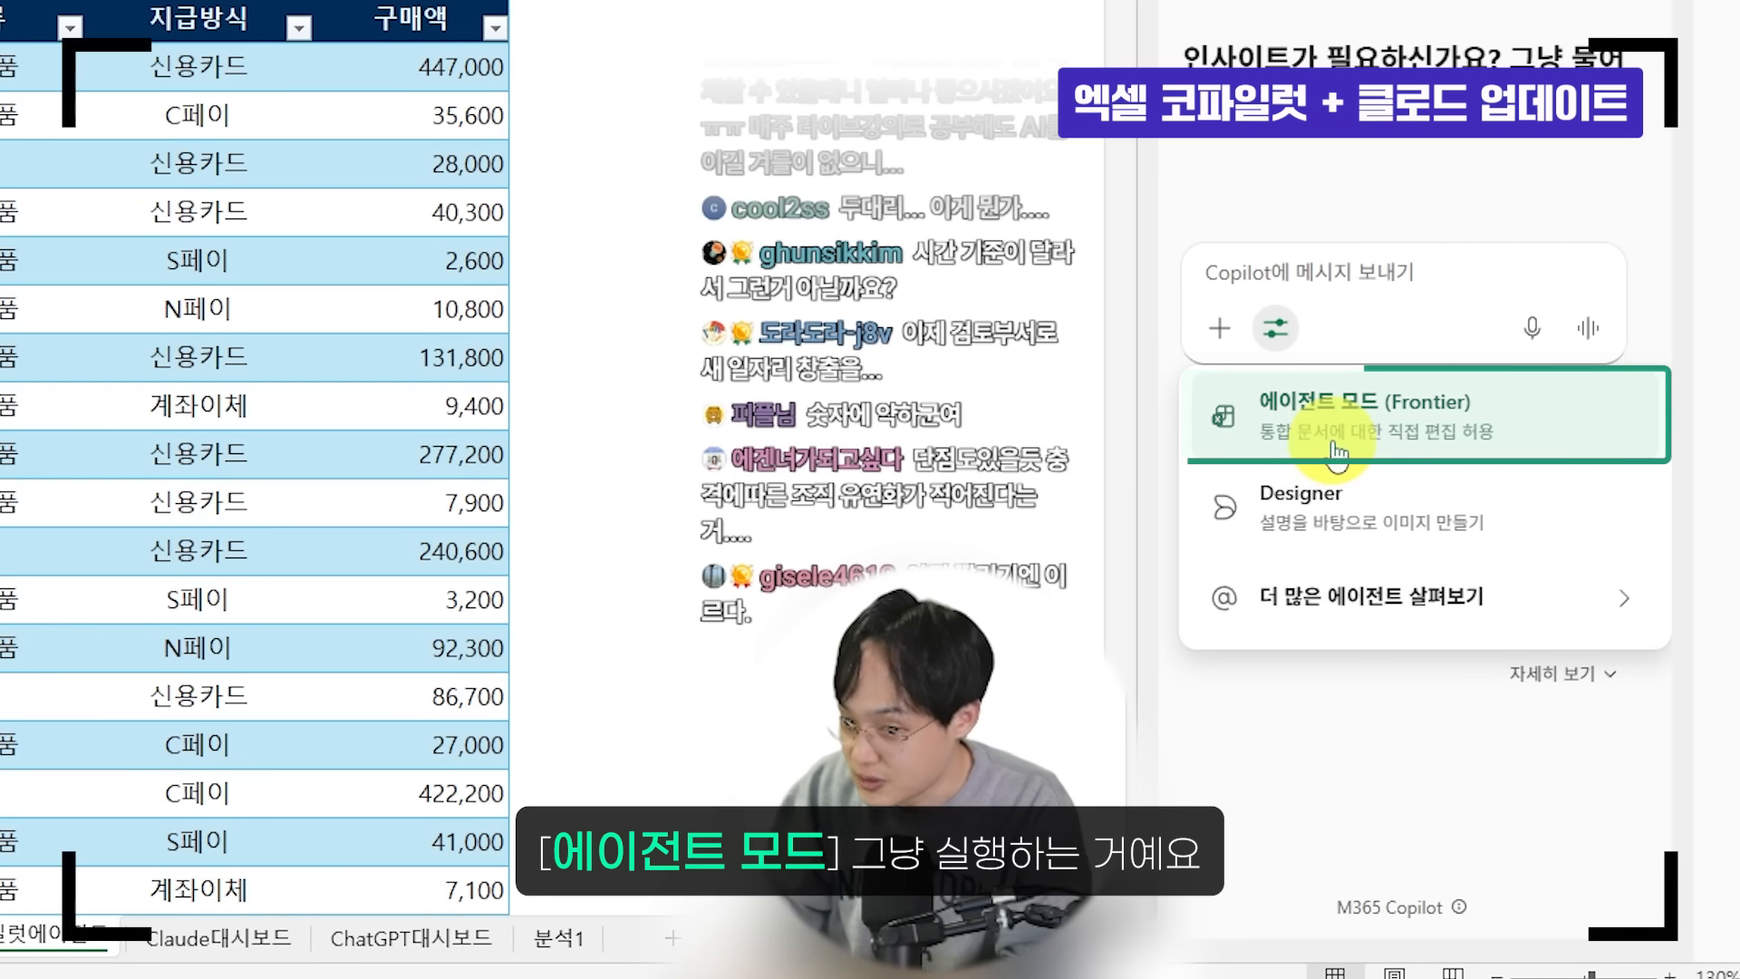
# Enable Copilot's 에이전트 모드 (Frontier) and open the 판매대시보드 sheet
pyautogui.click(1325, 435)
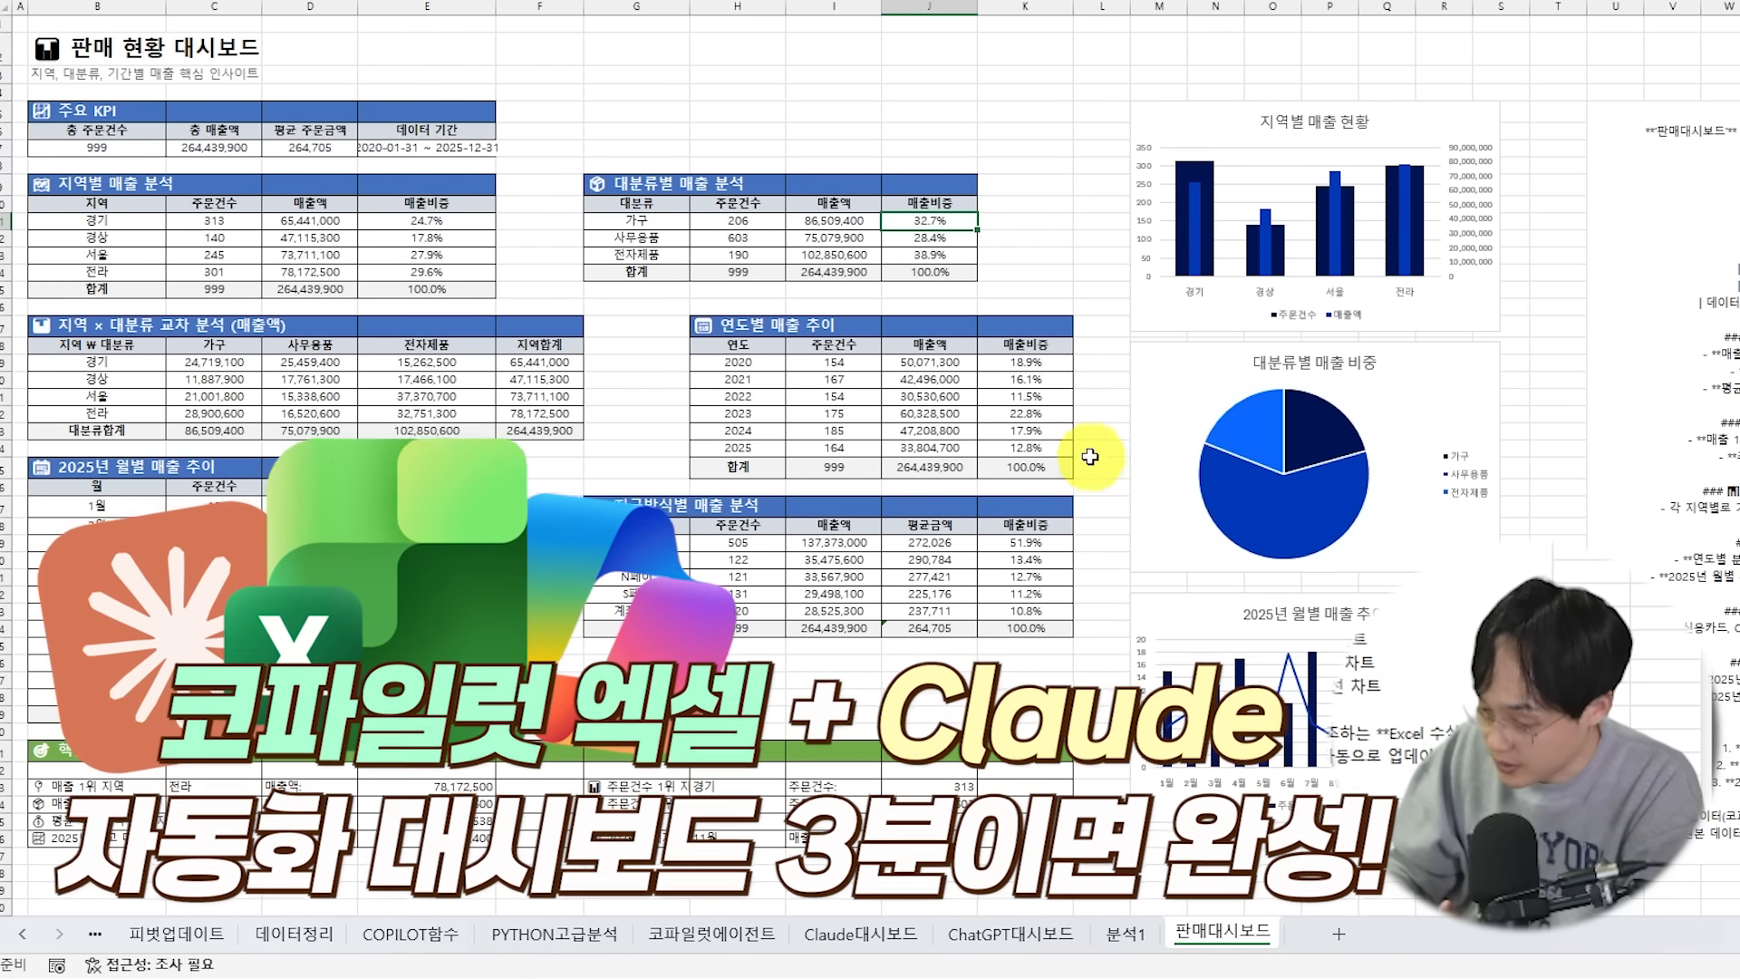
pyautogui.click(1185, 943)
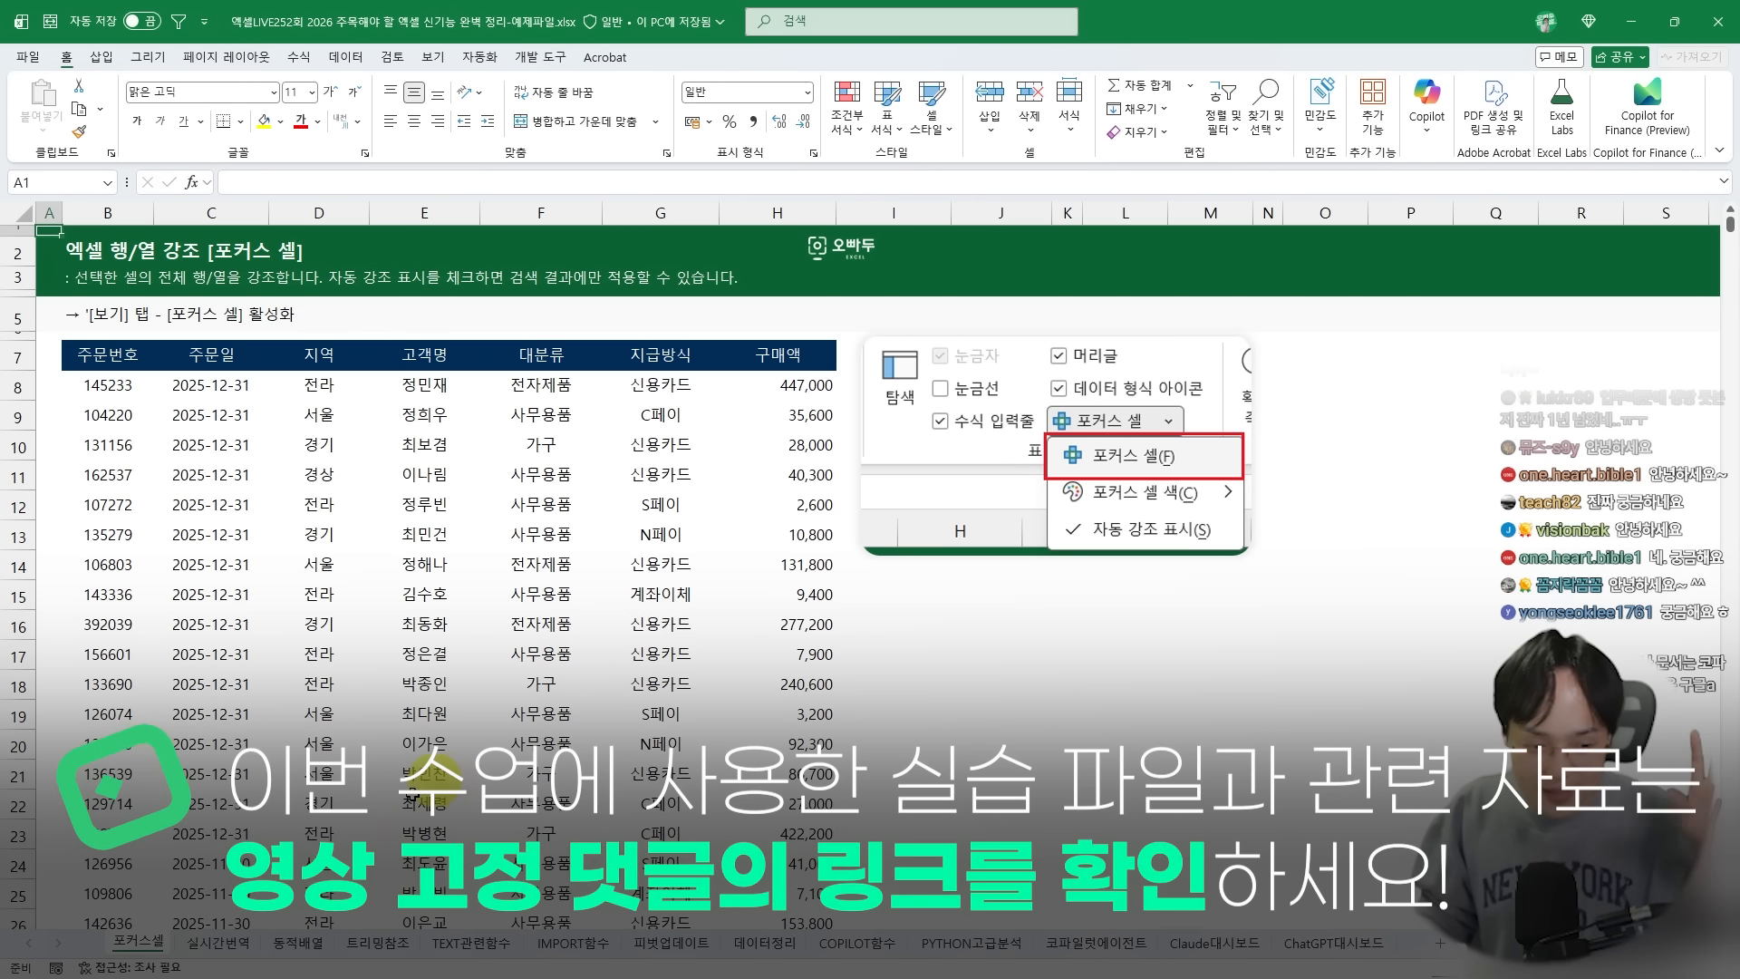
# Look through the 동적배열 and 실시간번역 sheets and return to the 포커스셀 sheet
pyautogui.click(233, 942)
pyautogui.click(276, 942)
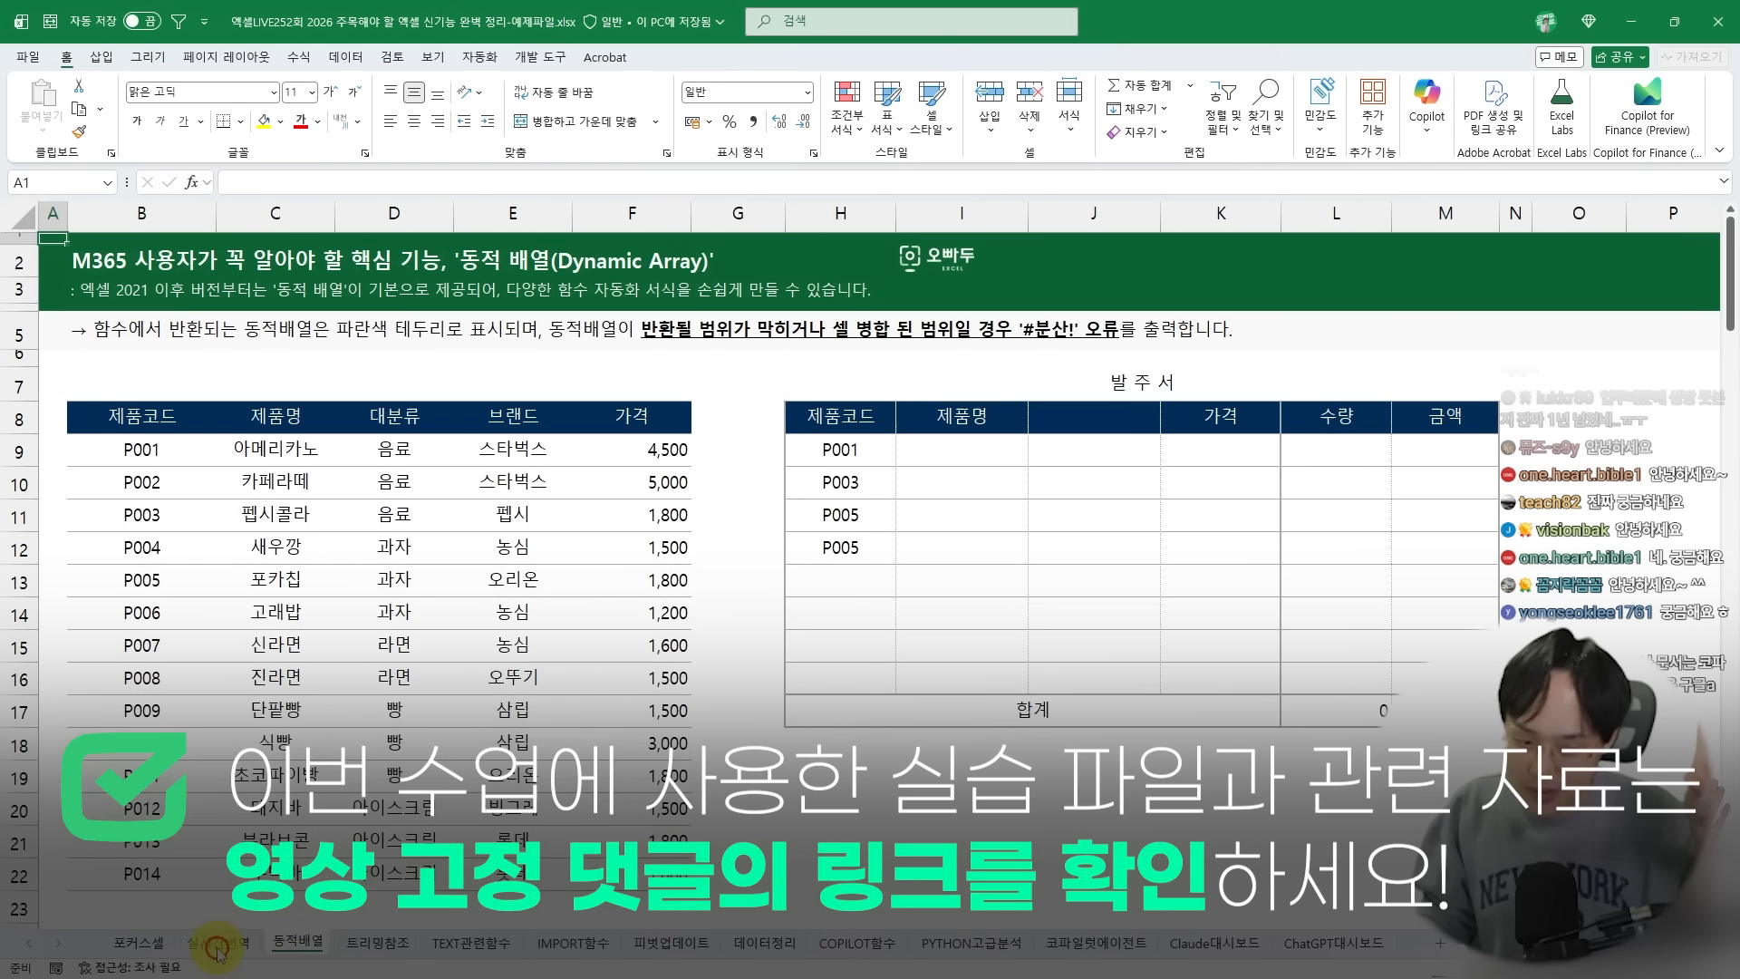
pyautogui.click(217, 942)
pyautogui.click(159, 944)
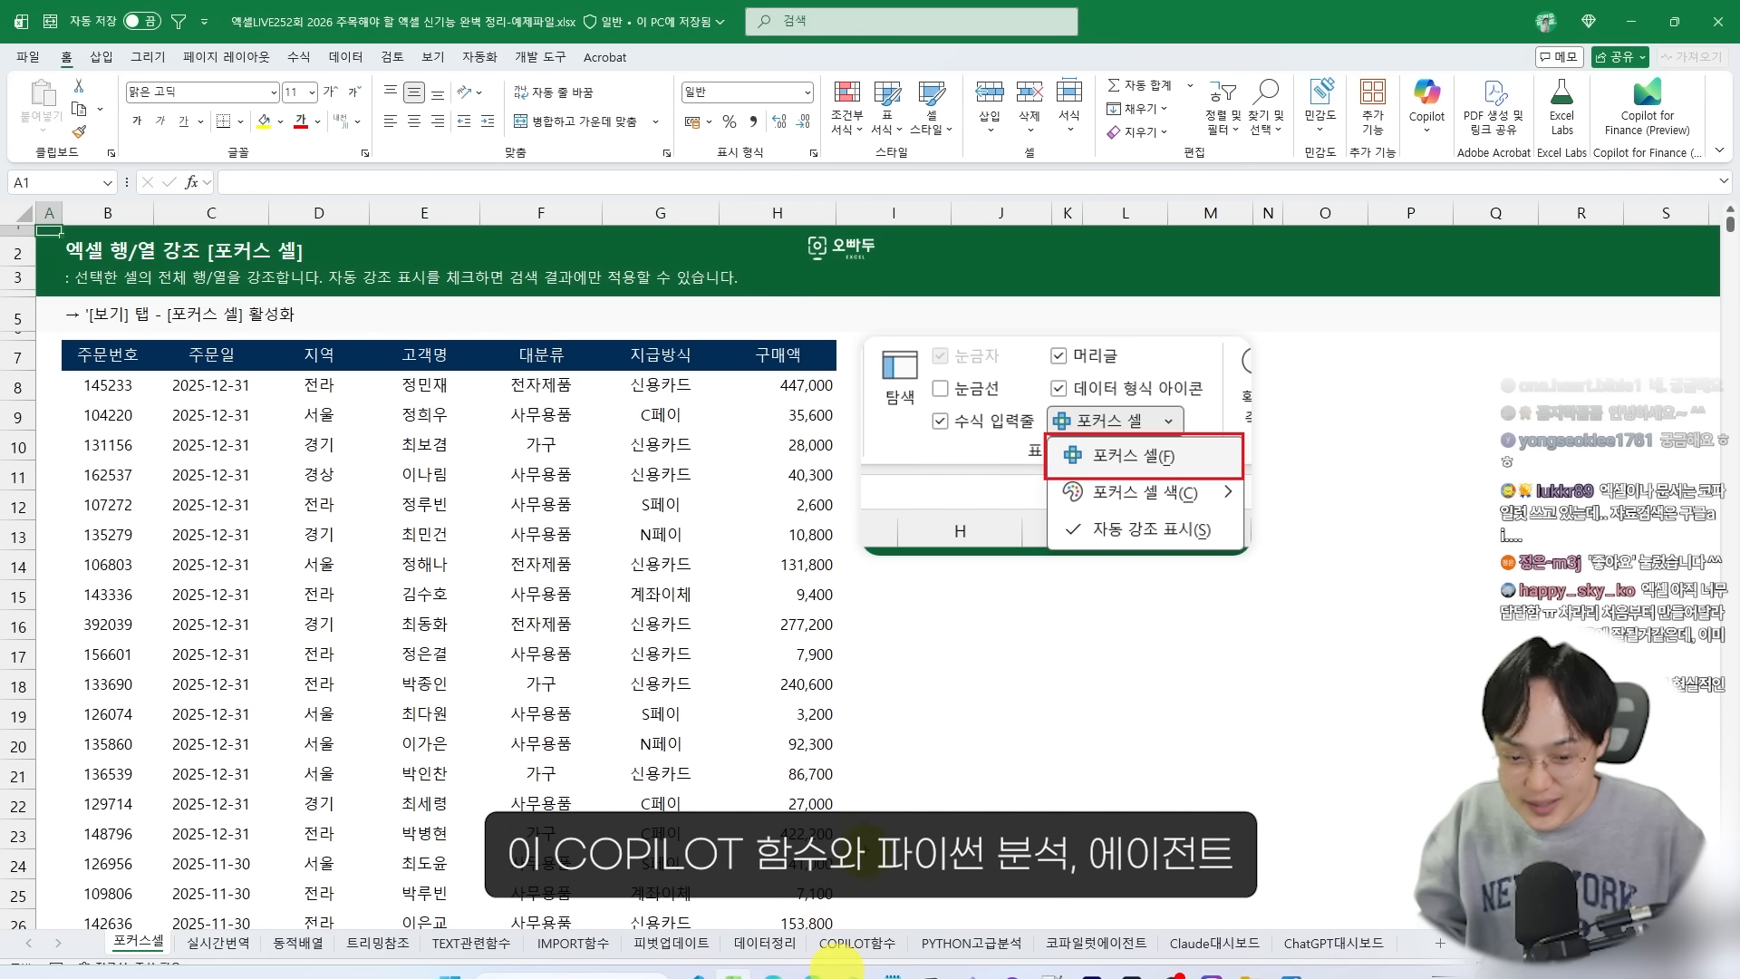
pyautogui.moveTo(800, 892)
pyautogui.mouseDown()
pyautogui.moveTo(899, 964)
pyautogui.moveTo(980, 875)
pyautogui.moveTo(1123, 966)
pyautogui.mouseUp()
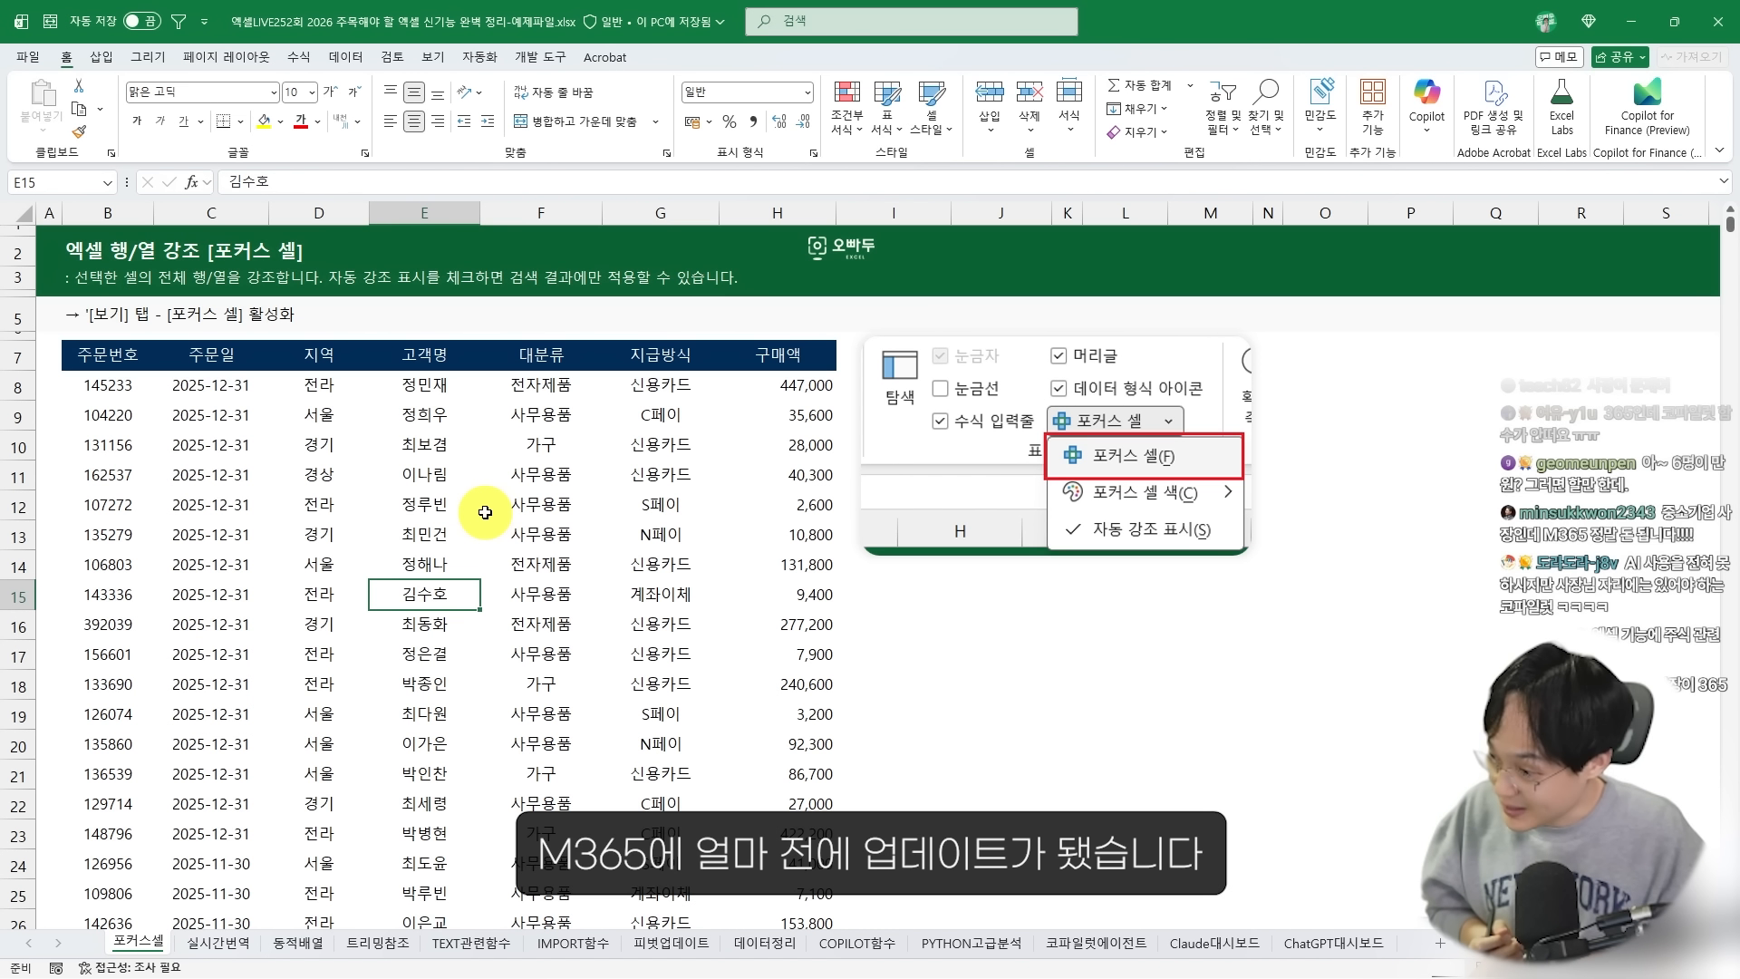
# Turn on Focus Cell (포커스 셀) highlighting for the order table on the 포커스셀 sheet
pyautogui.click(575, 451)
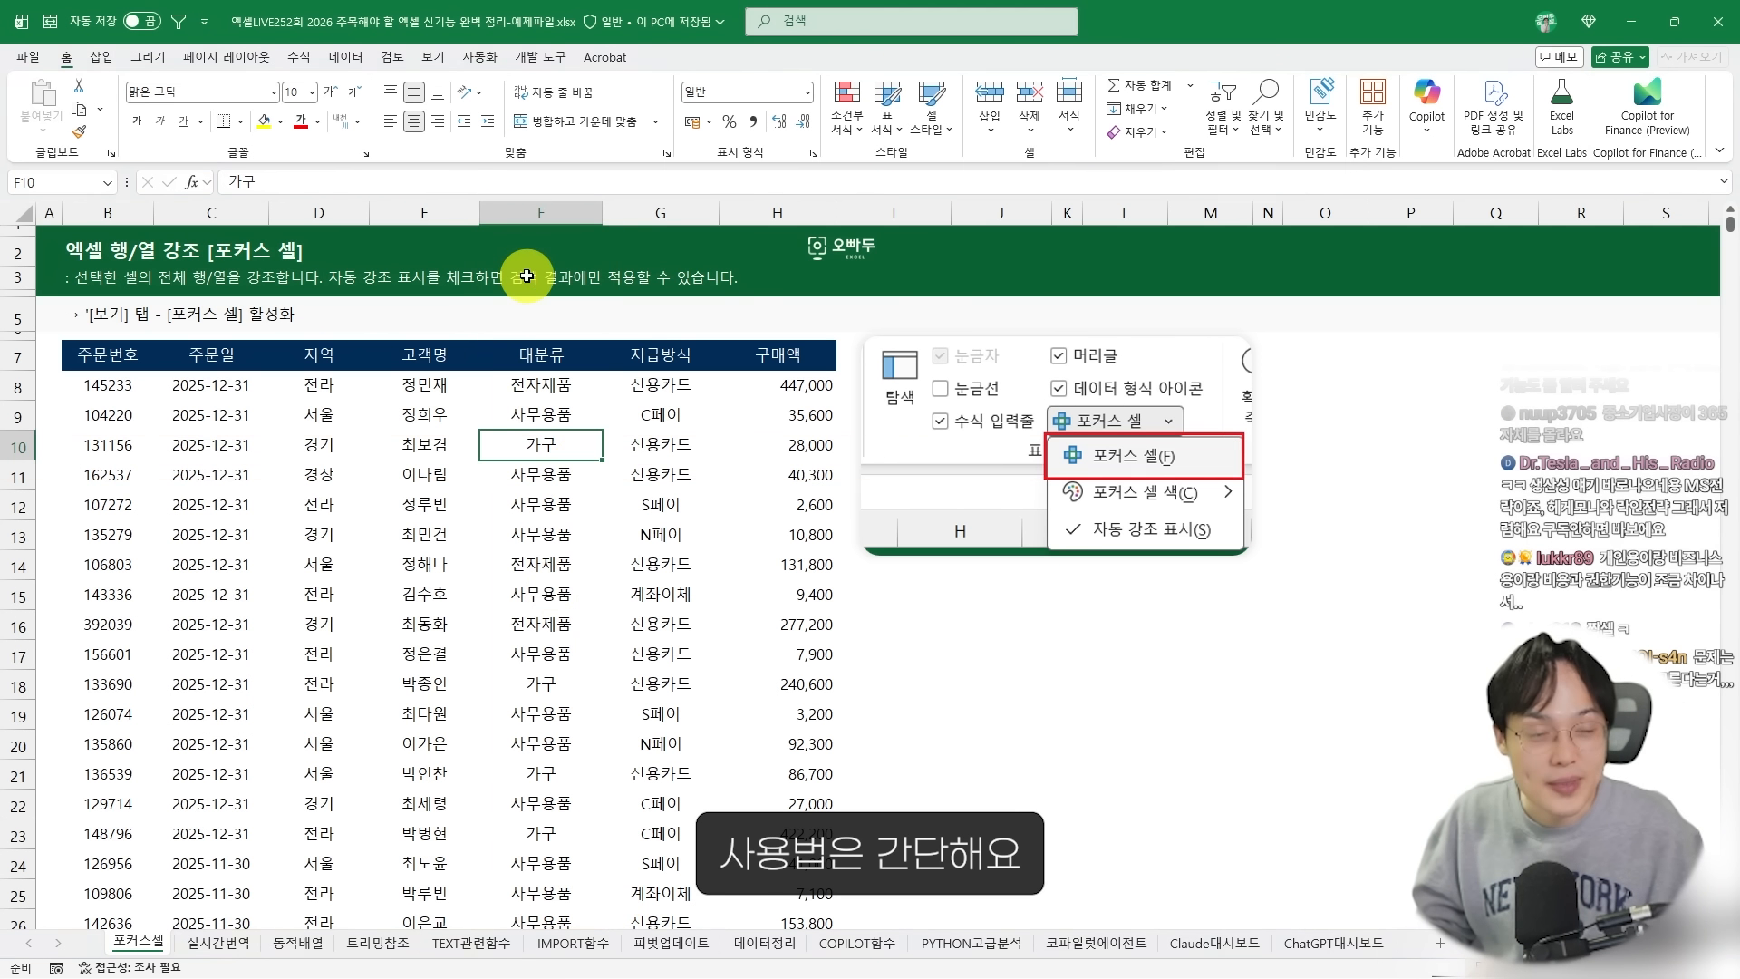
pyautogui.click(428, 57)
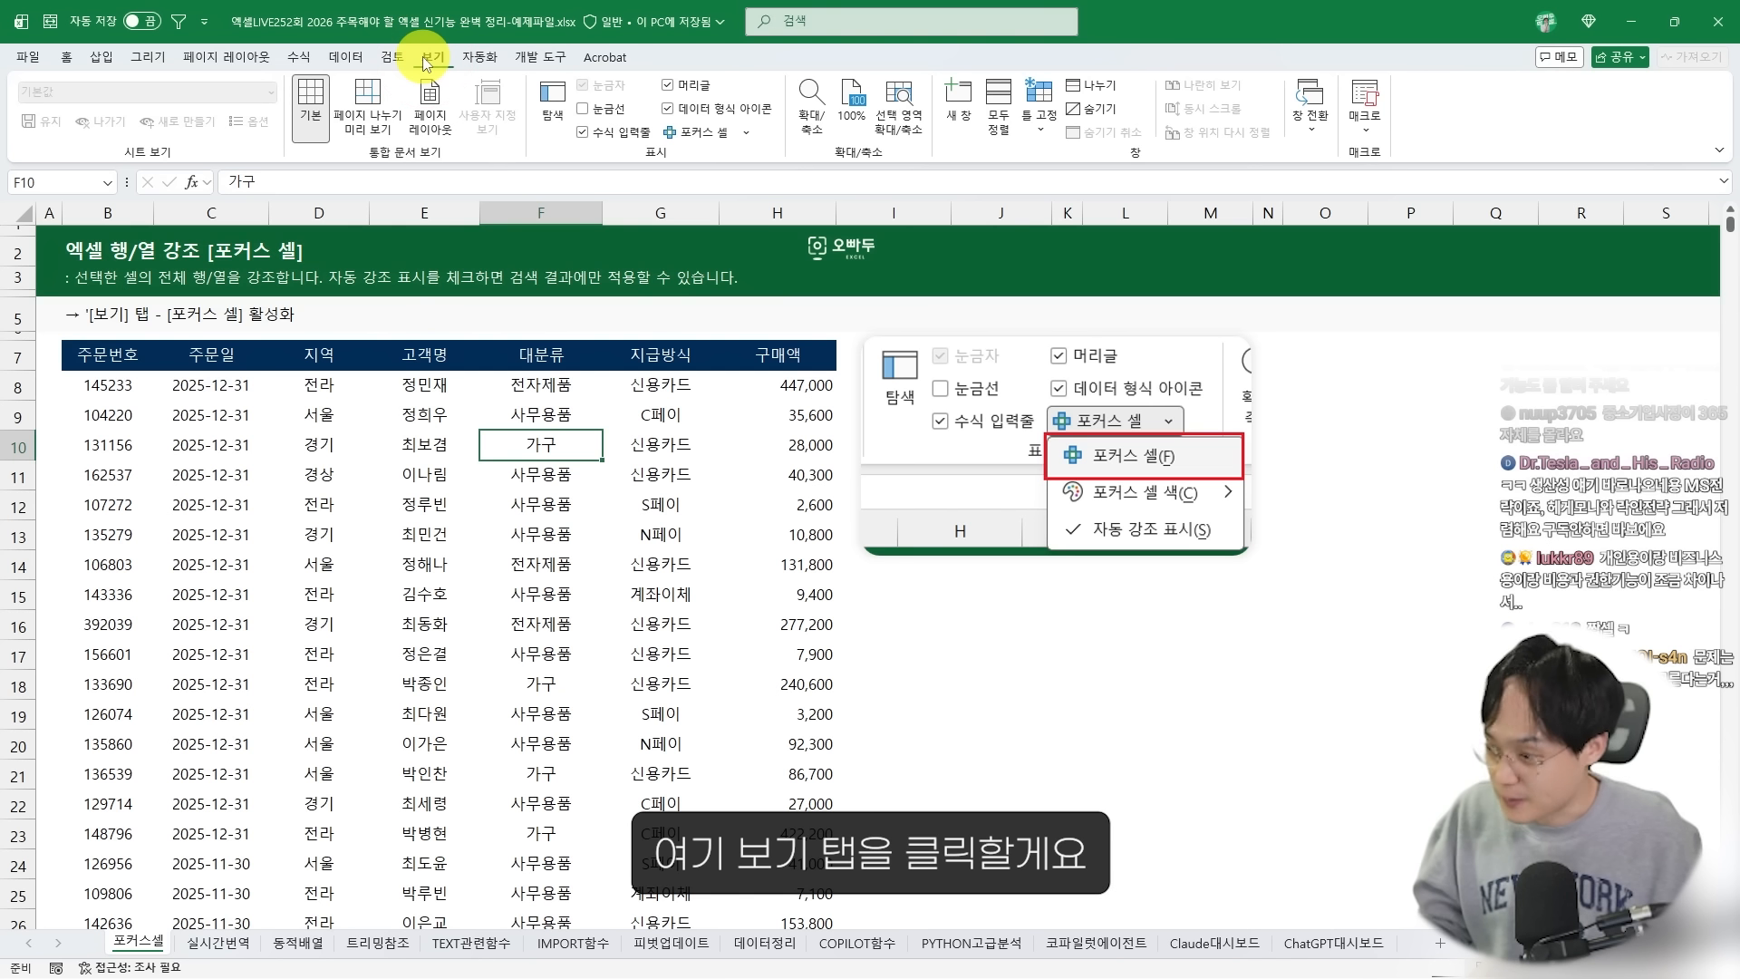
pyautogui.scroll(1, 462, 281)
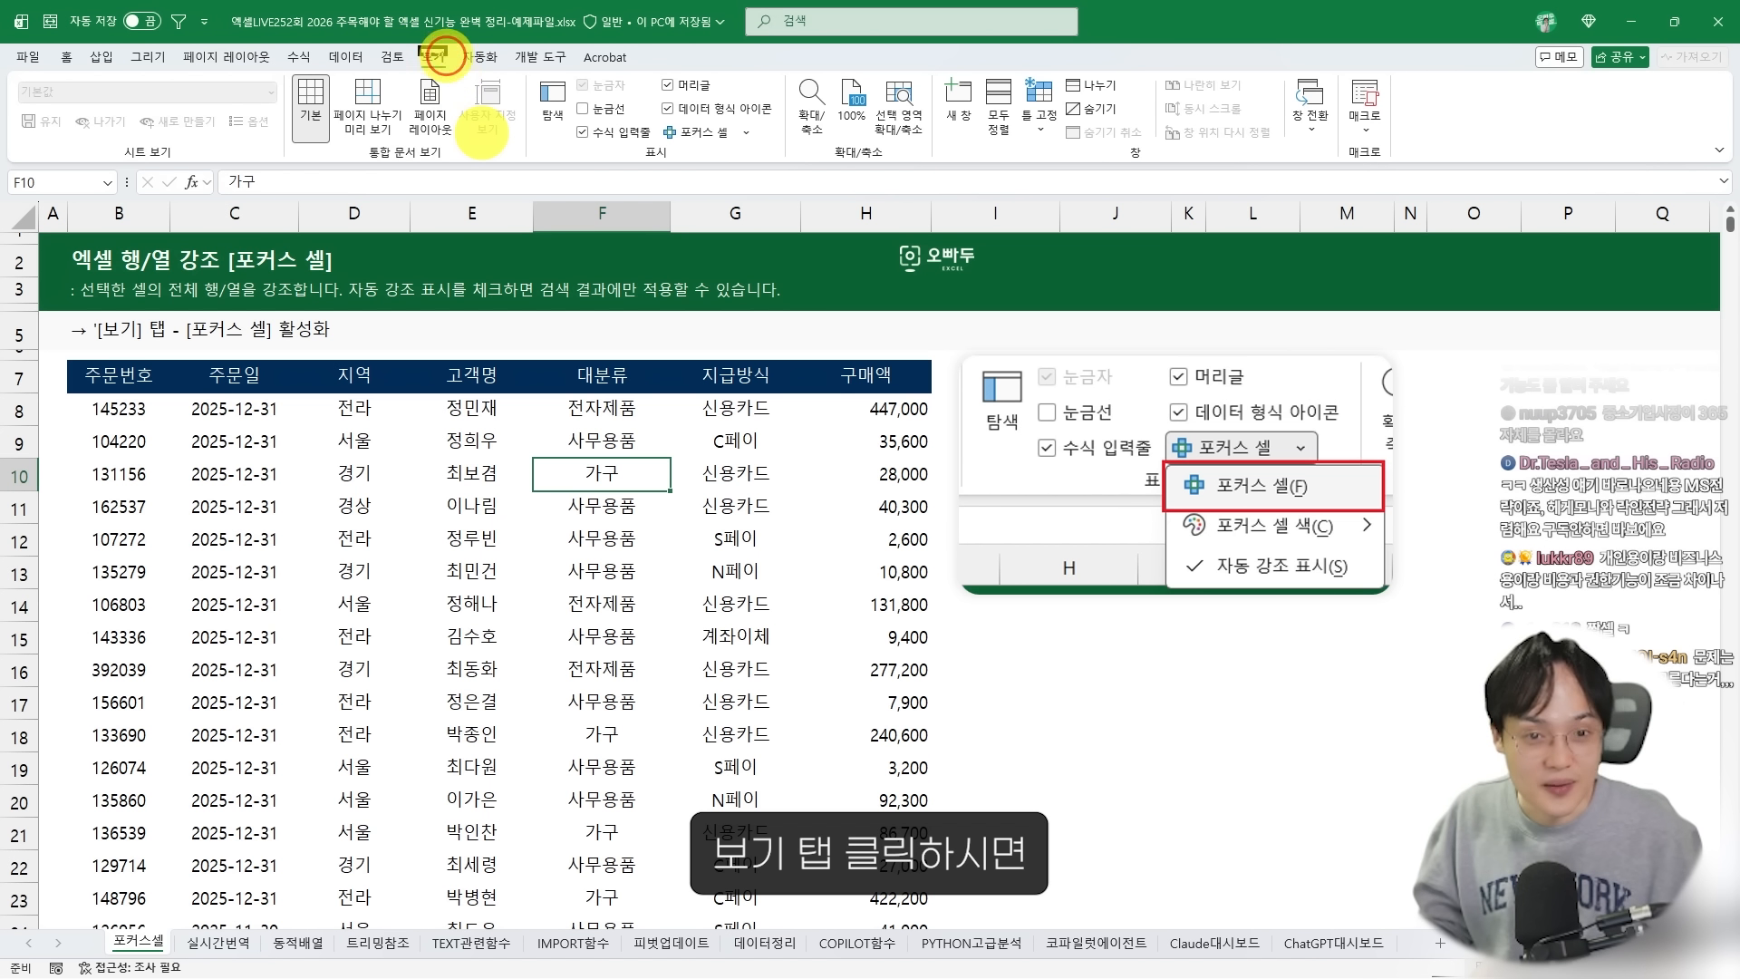
pyautogui.moveTo(660, 115); pyautogui.dragTo(761, 152)
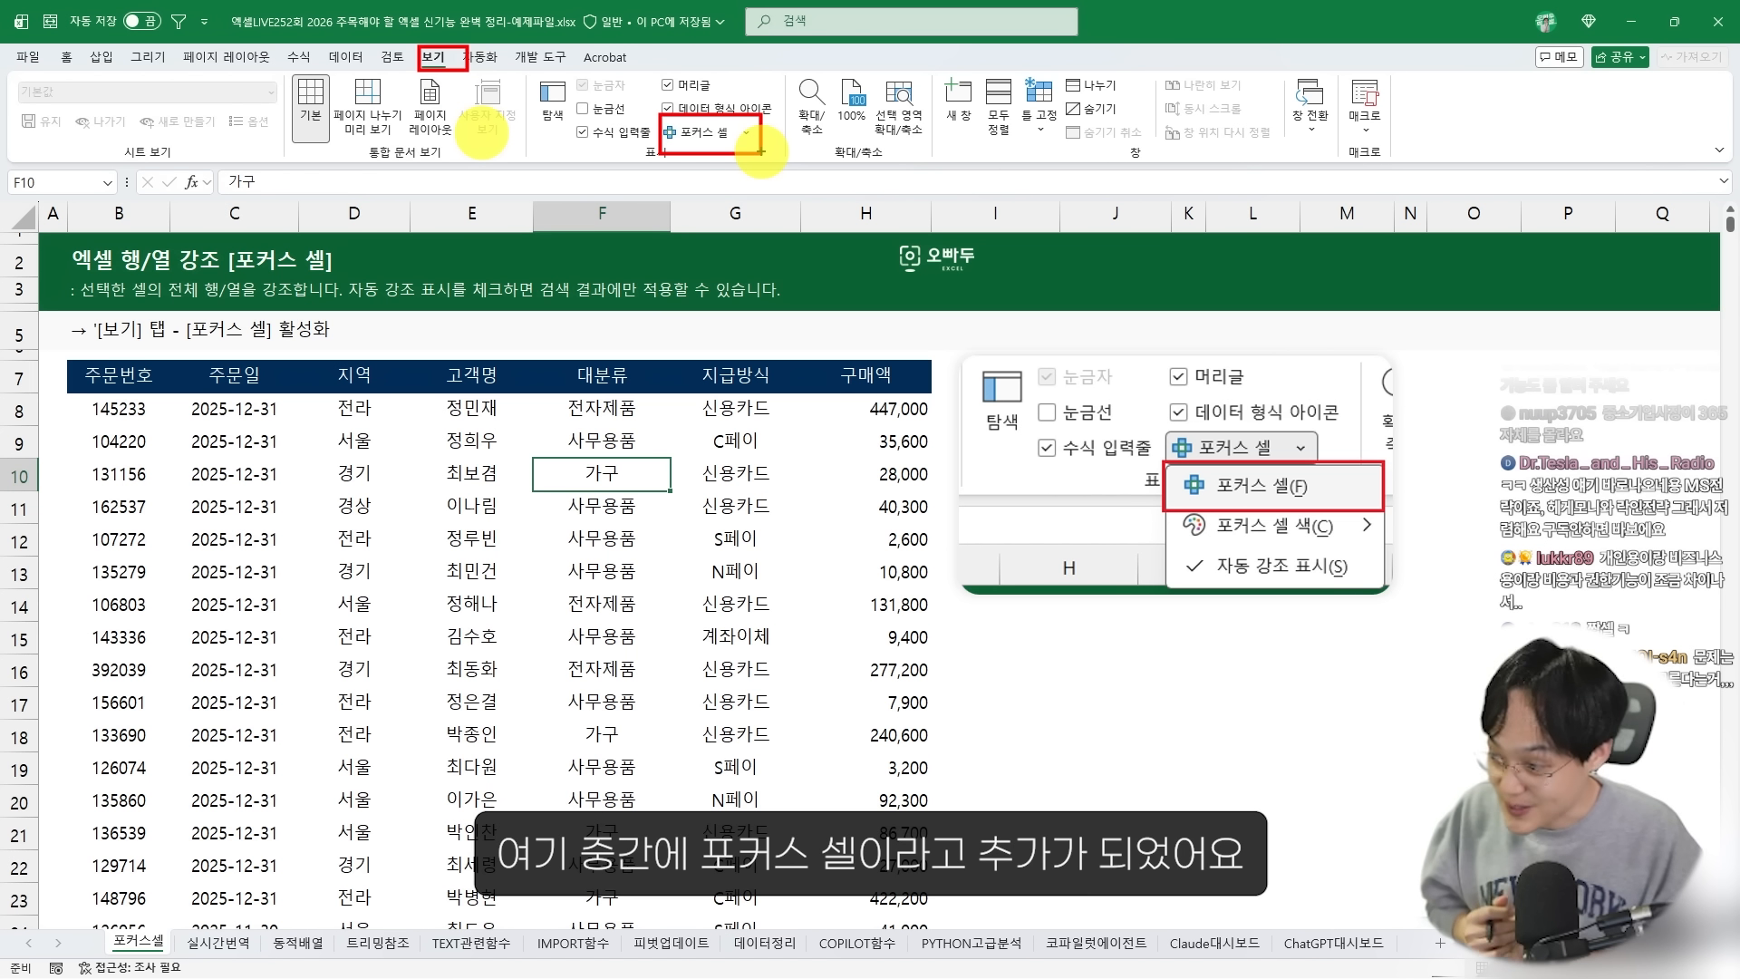
pyautogui.click(726, 141)
# Select various cells in the 지역, 대분류 and 지급방식 columns to examine the row and column highlighting
pyautogui.click(360, 494)
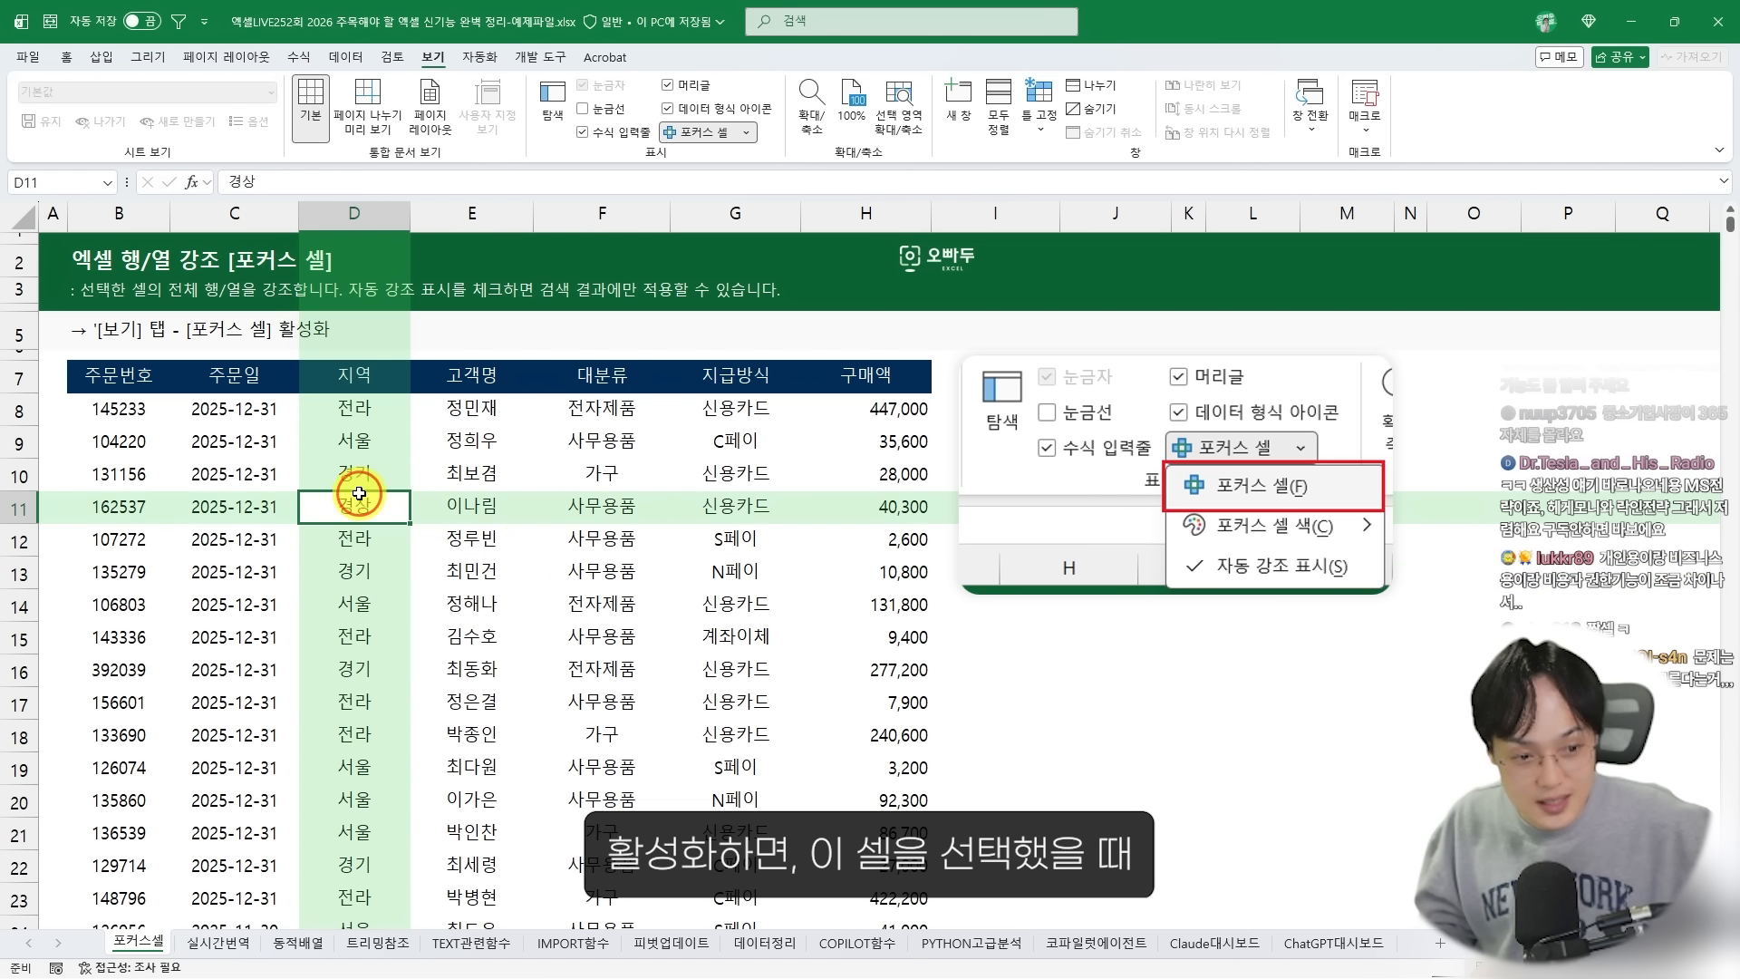
pyautogui.click(589, 603)
pyautogui.click(349, 626)
pyautogui.click(584, 471)
pyautogui.click(749, 642)
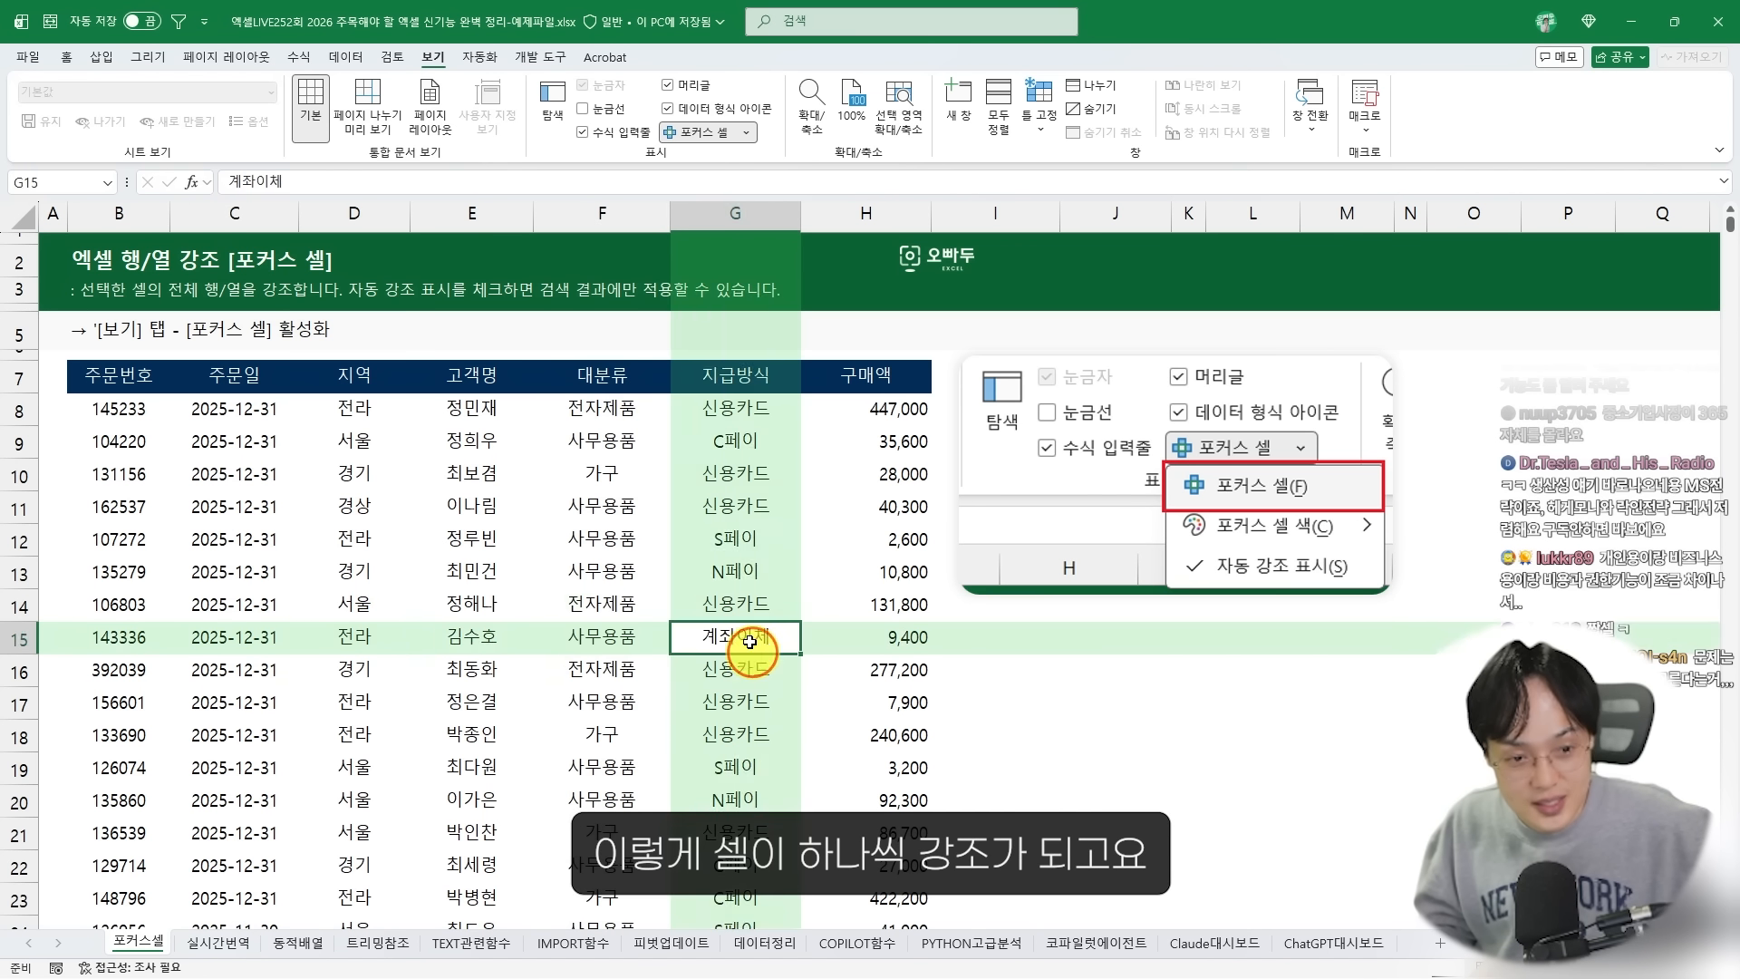
pyautogui.click(355, 563)
pyautogui.click(735, 539)
pyautogui.moveTo(355, 538); pyautogui.dragTo(413, 538)
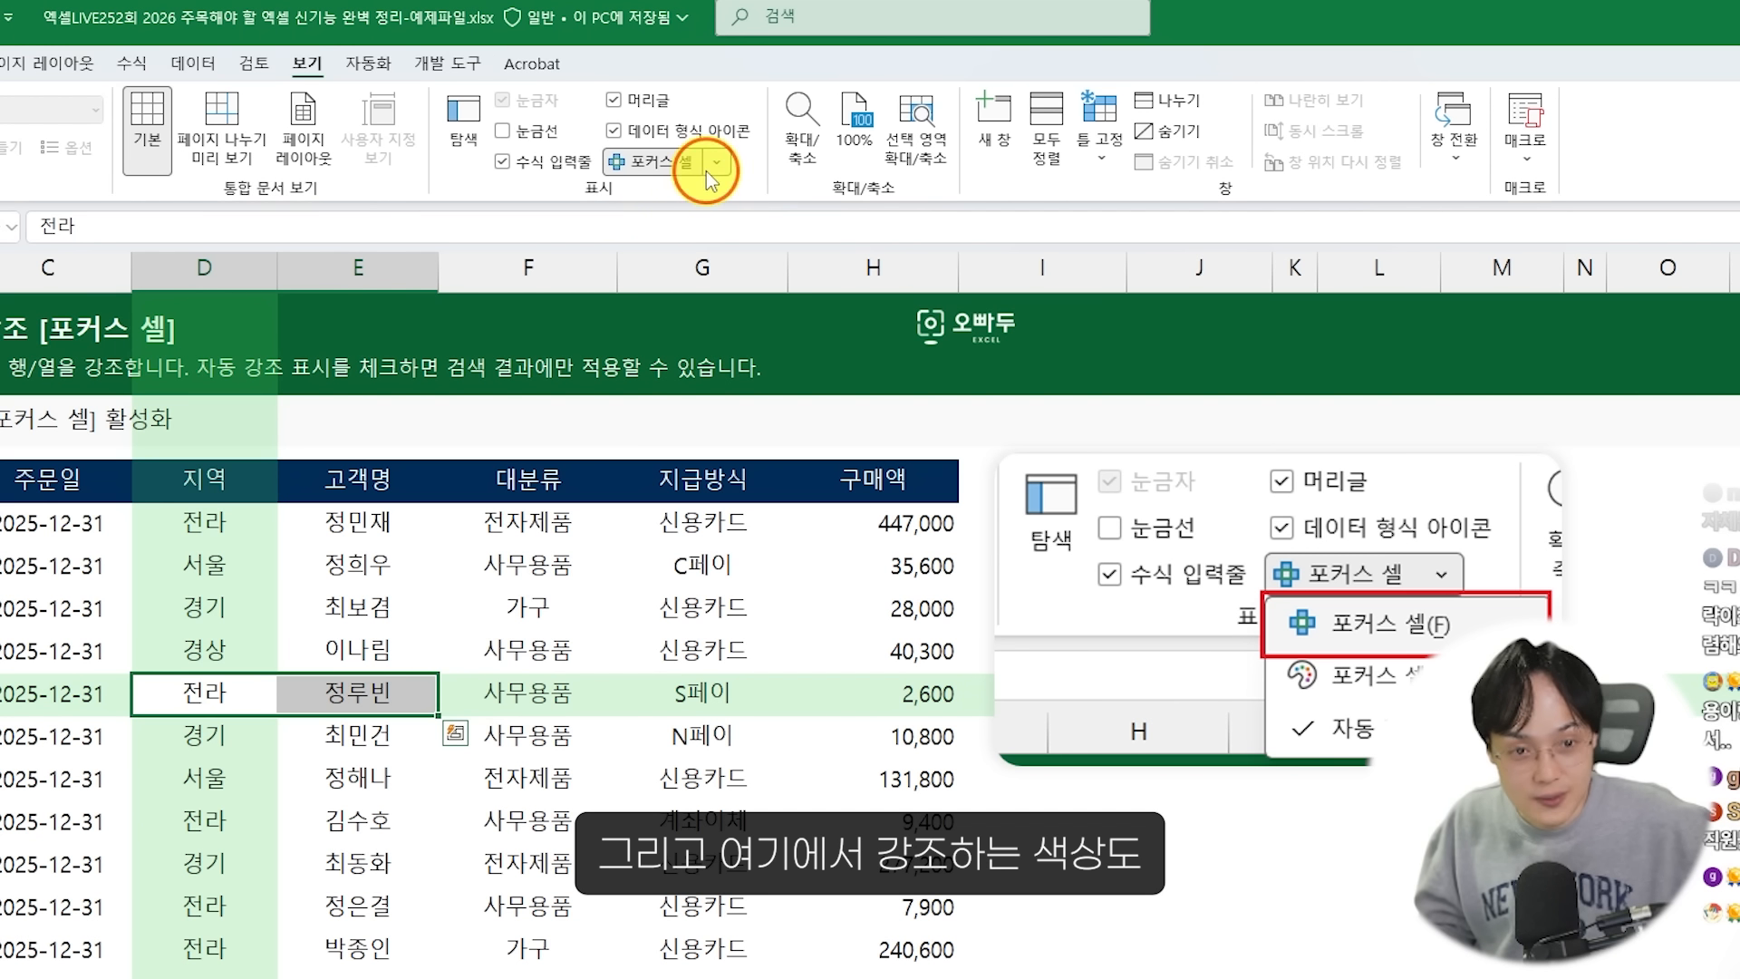
# Set the Focus Cell highlight color to standard red
pyautogui.click(738, 134)
pyautogui.moveTo(736, 190)
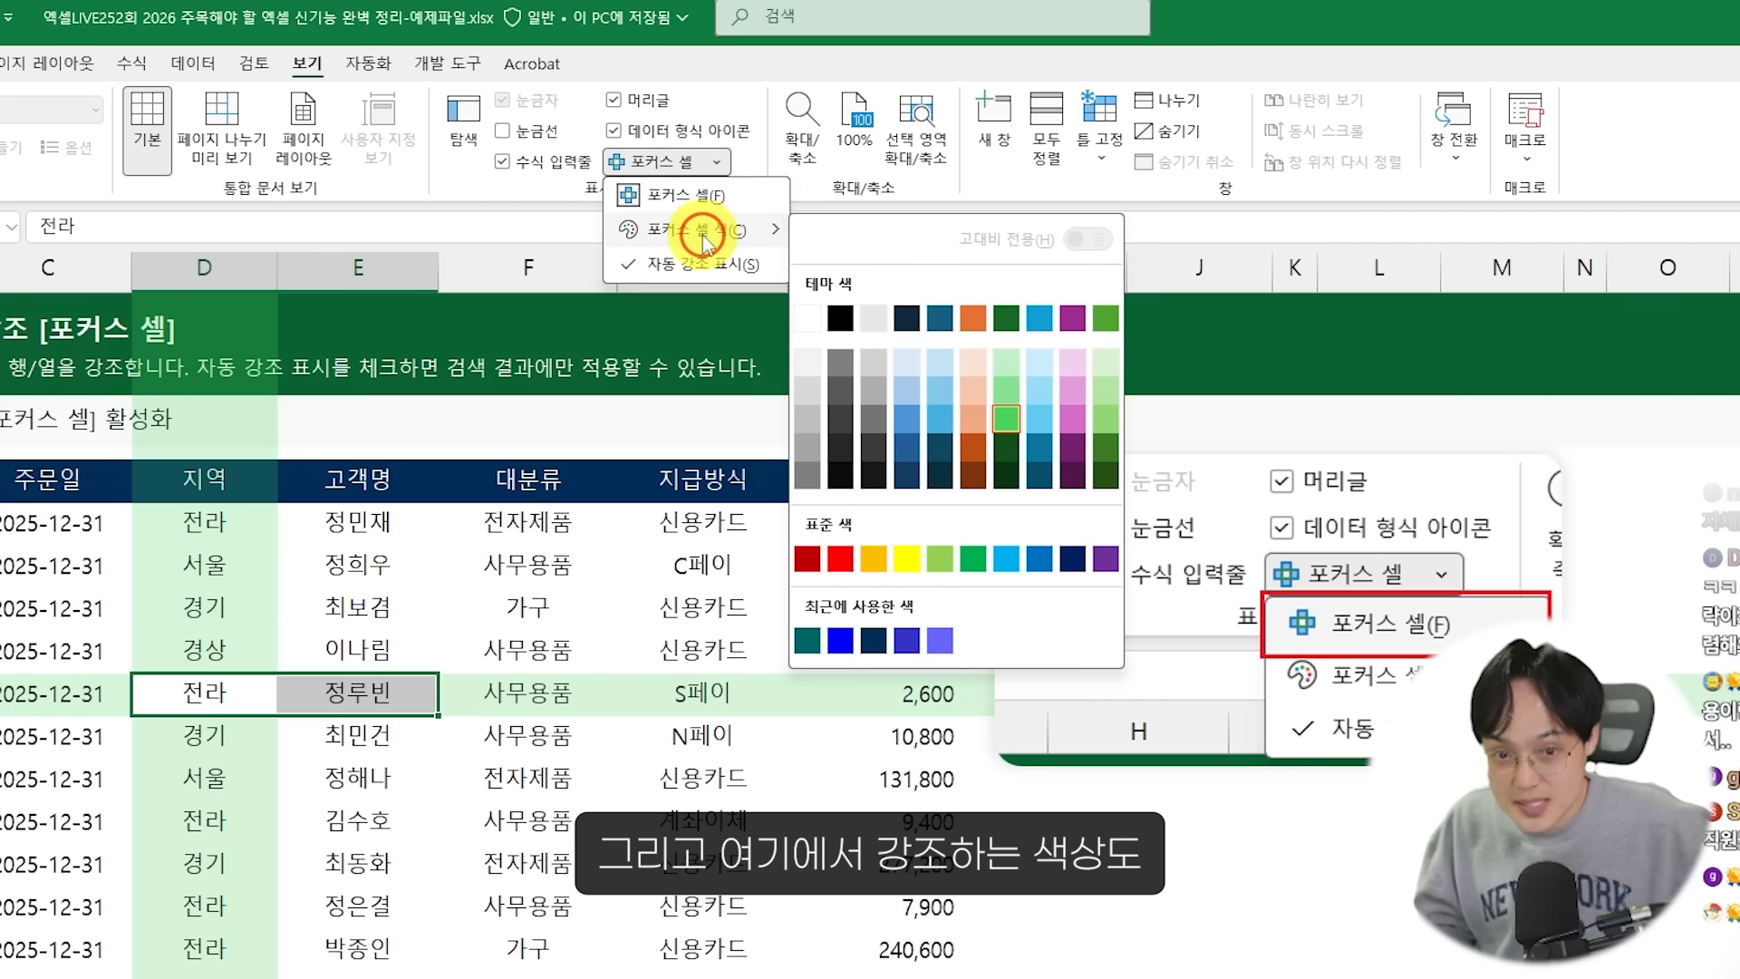
pyautogui.click(840, 558)
# Change the Focus Cell highlight color to yellow
pyautogui.click(715, 161)
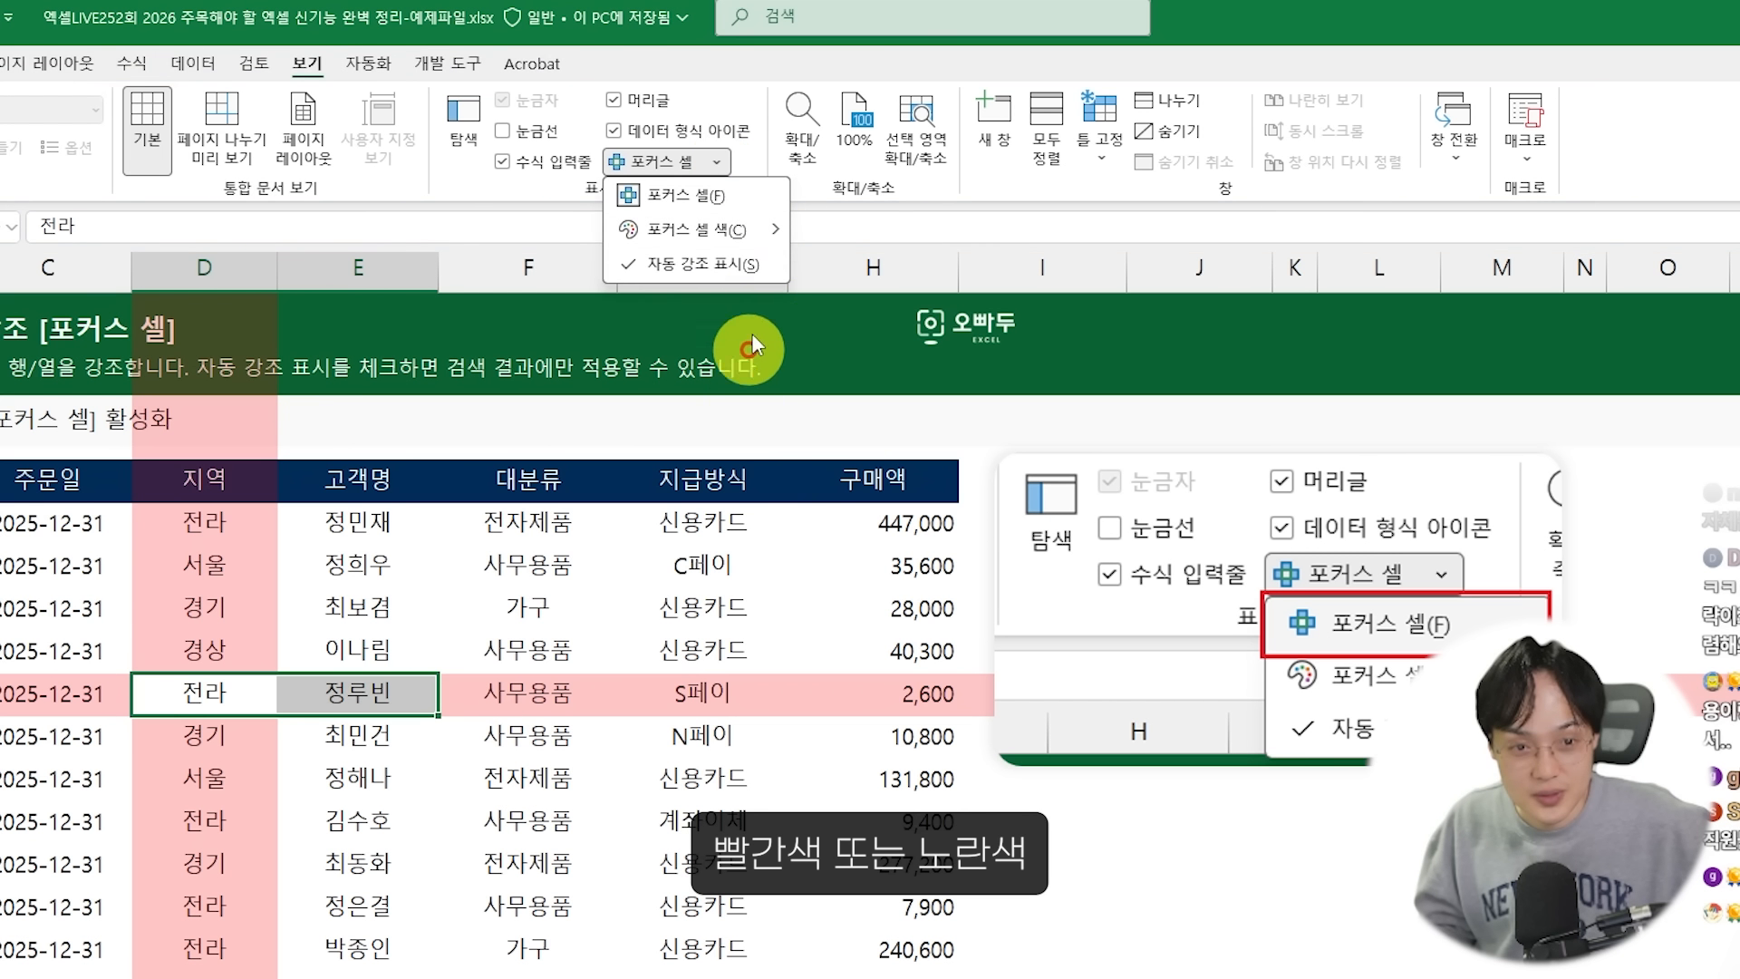
pyautogui.moveTo(749, 230)
pyautogui.click(878, 556)
# Select cells in several columns and rows of the order table to check the yellow Focus Cell highlight
pyautogui.click(357, 863)
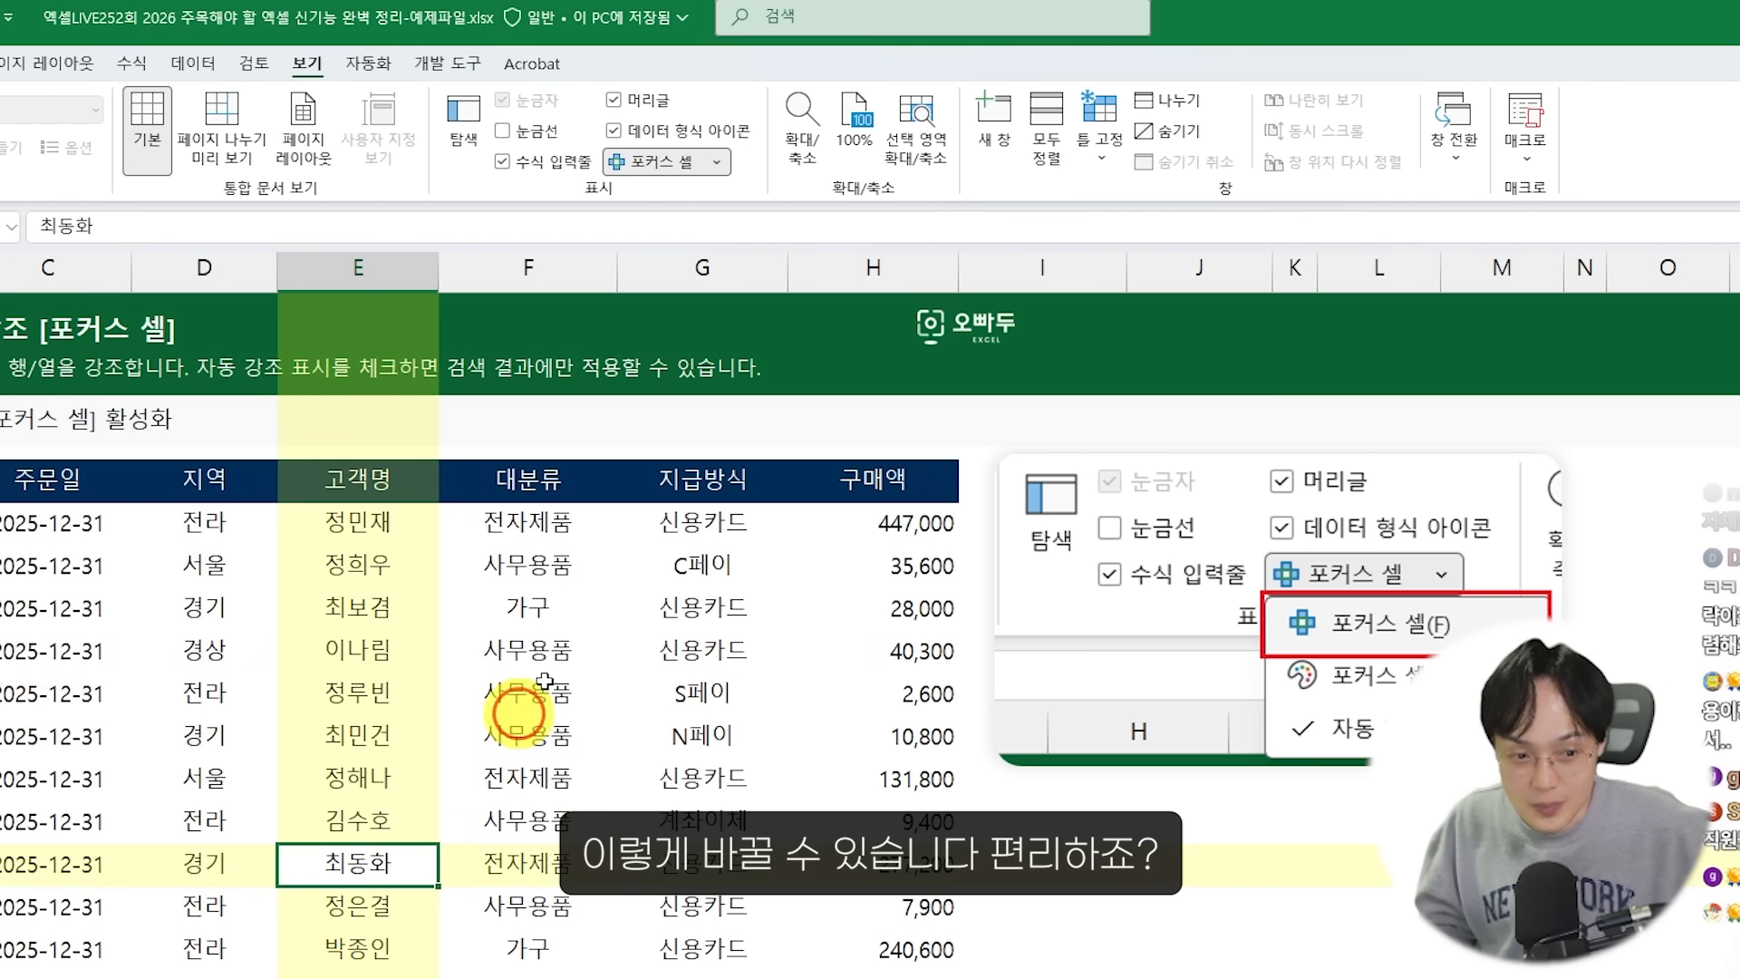
pyautogui.click(544, 681)
pyautogui.click(702, 859)
pyautogui.click(702, 819)
pyautogui.scroll(-4, 520, 888)
pyautogui.click(427, 689)
pyautogui.scroll(4, 444, 684)
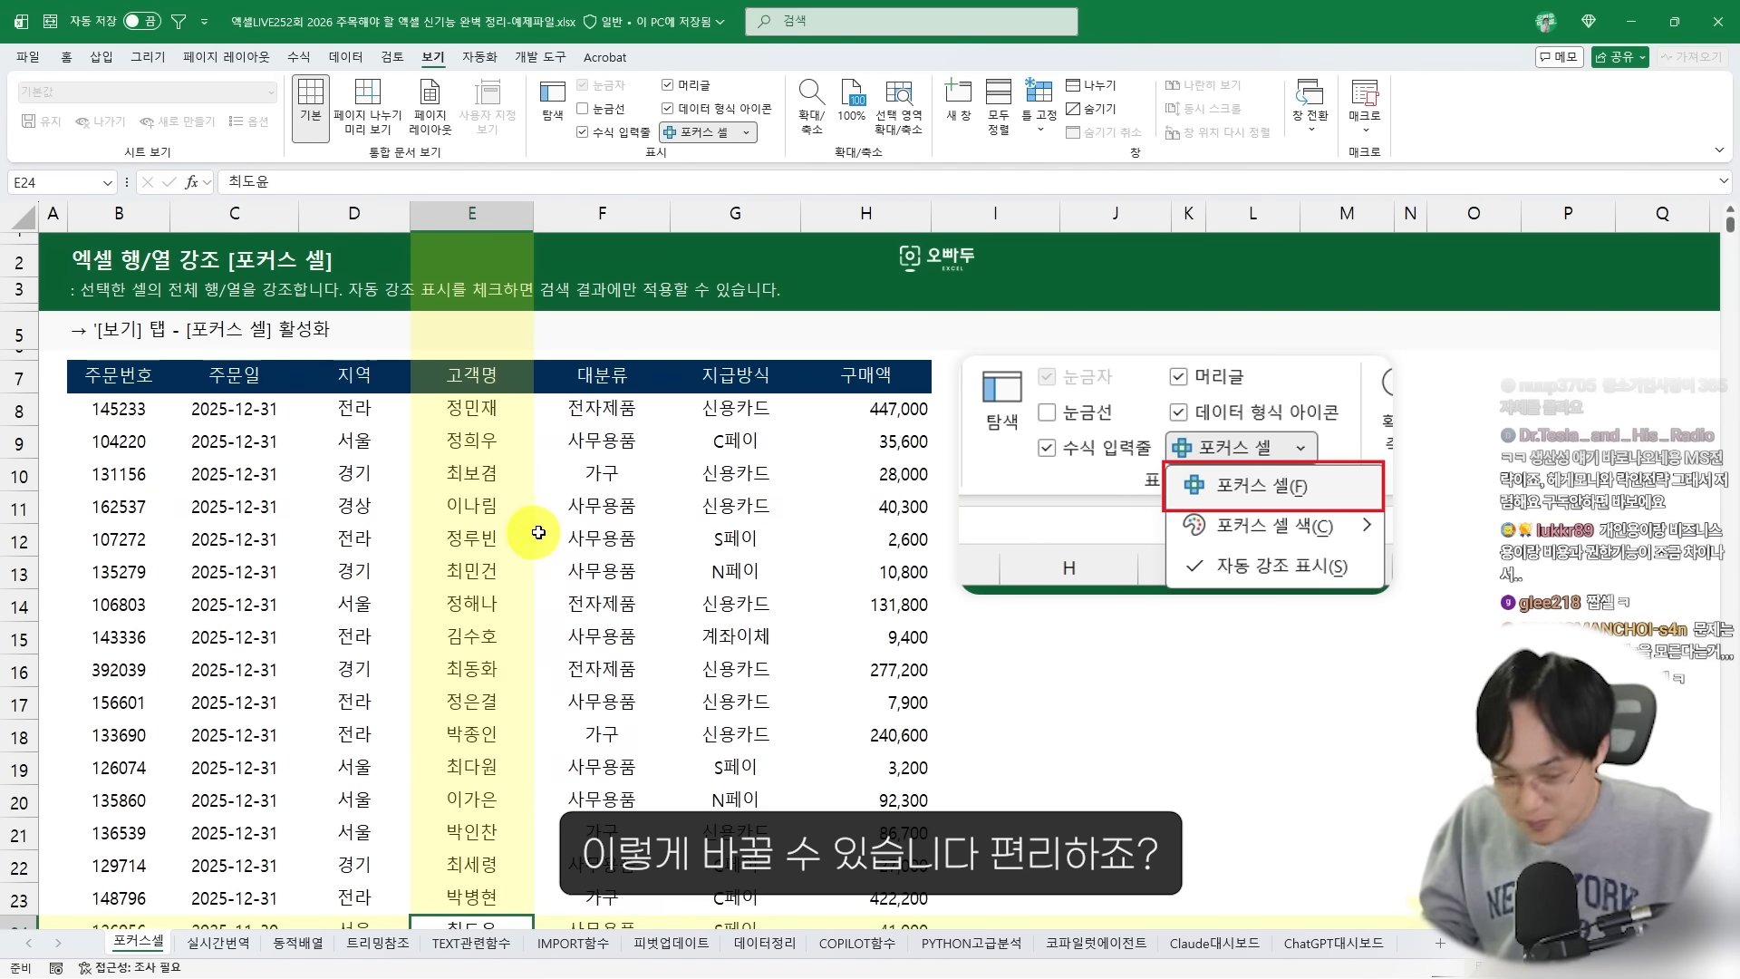
# Copy the whole order table and paste copies side by side to its right, starting at I7, P7 and W7
pyautogui.click(626, 503)
pyautogui.click(610, 541)
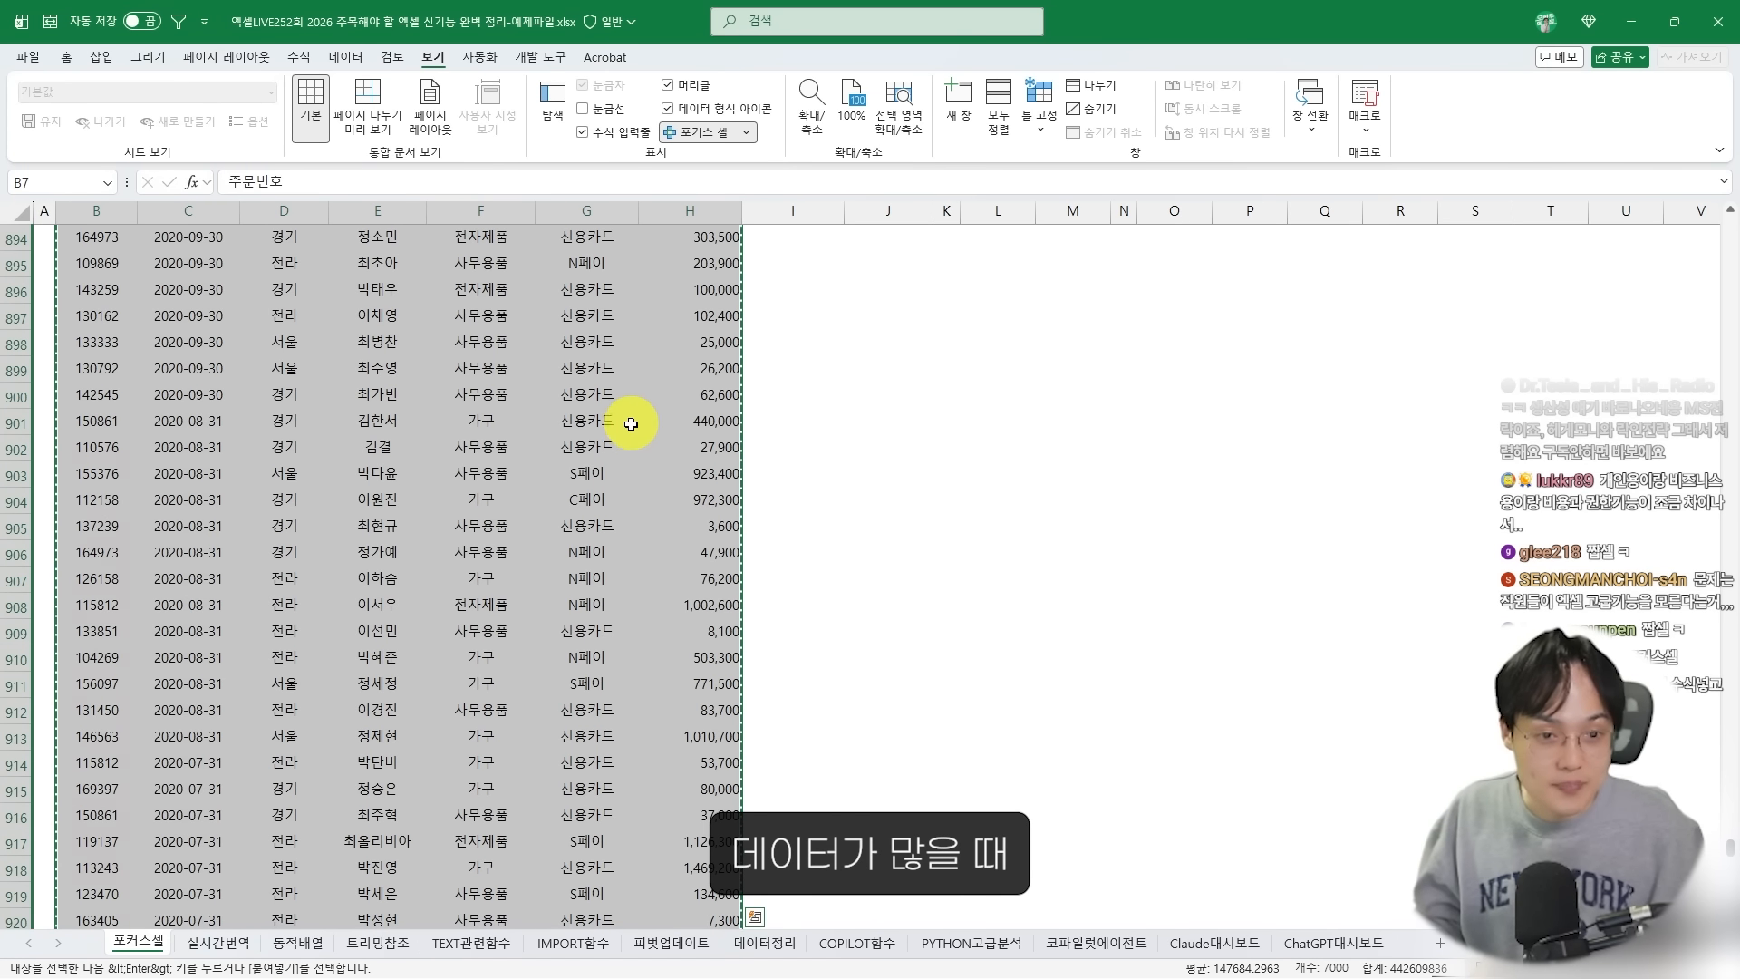
pyautogui.click(632, 427)
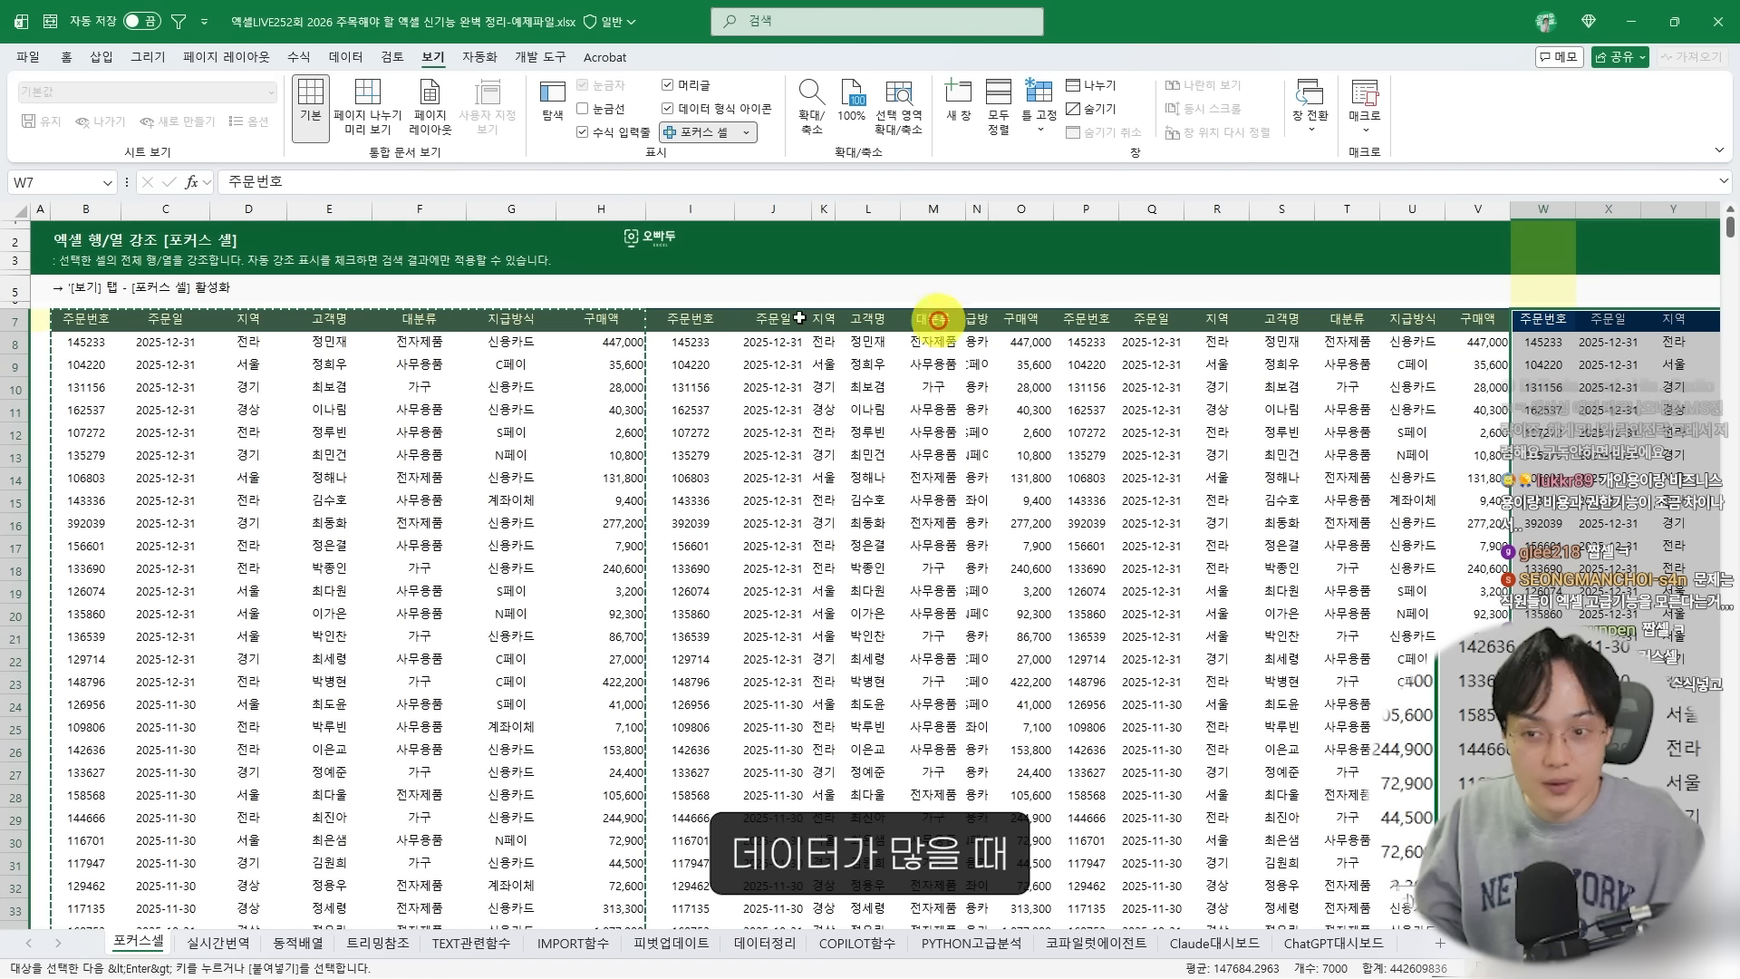
# Give columns B to AC one equal width and select the purchase amount in H14
pyautogui.click(93, 212)
pyautogui.scroll(-1, 1215, 250)
pyautogui.keyDown('shift'); pyautogui.click(1637, 209); pyautogui.keyUp('shift')
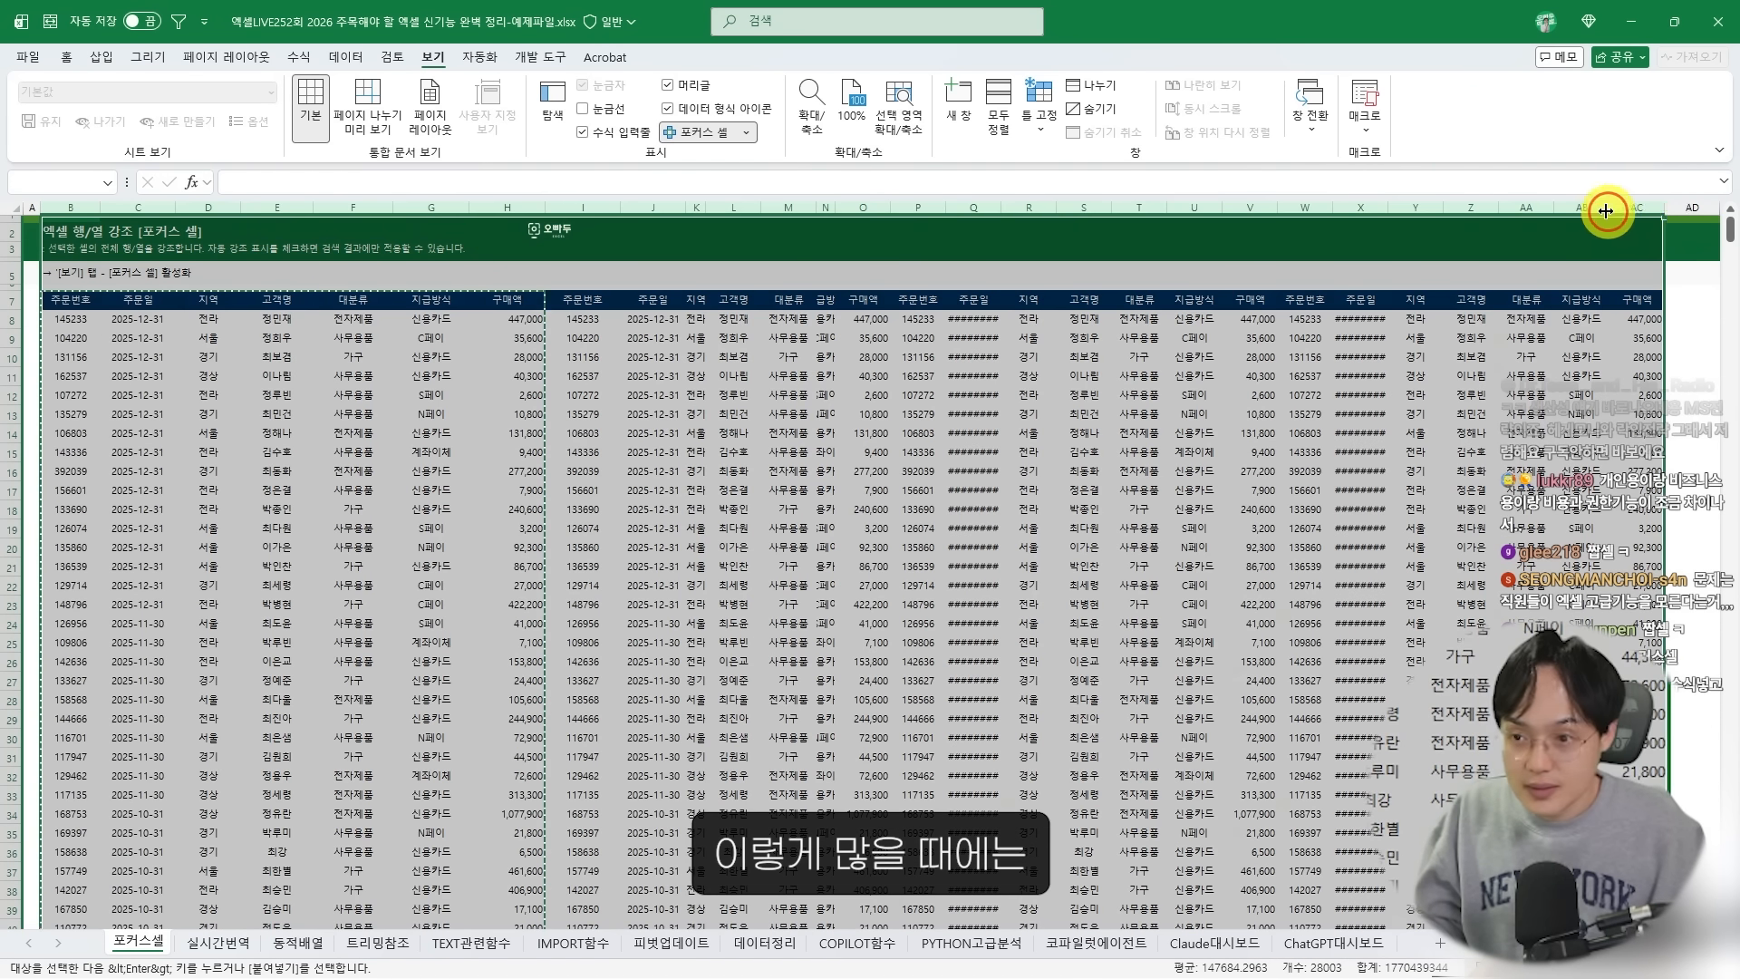
pyautogui.click(502, 433)
pyautogui.scroll(1, 453, 435)
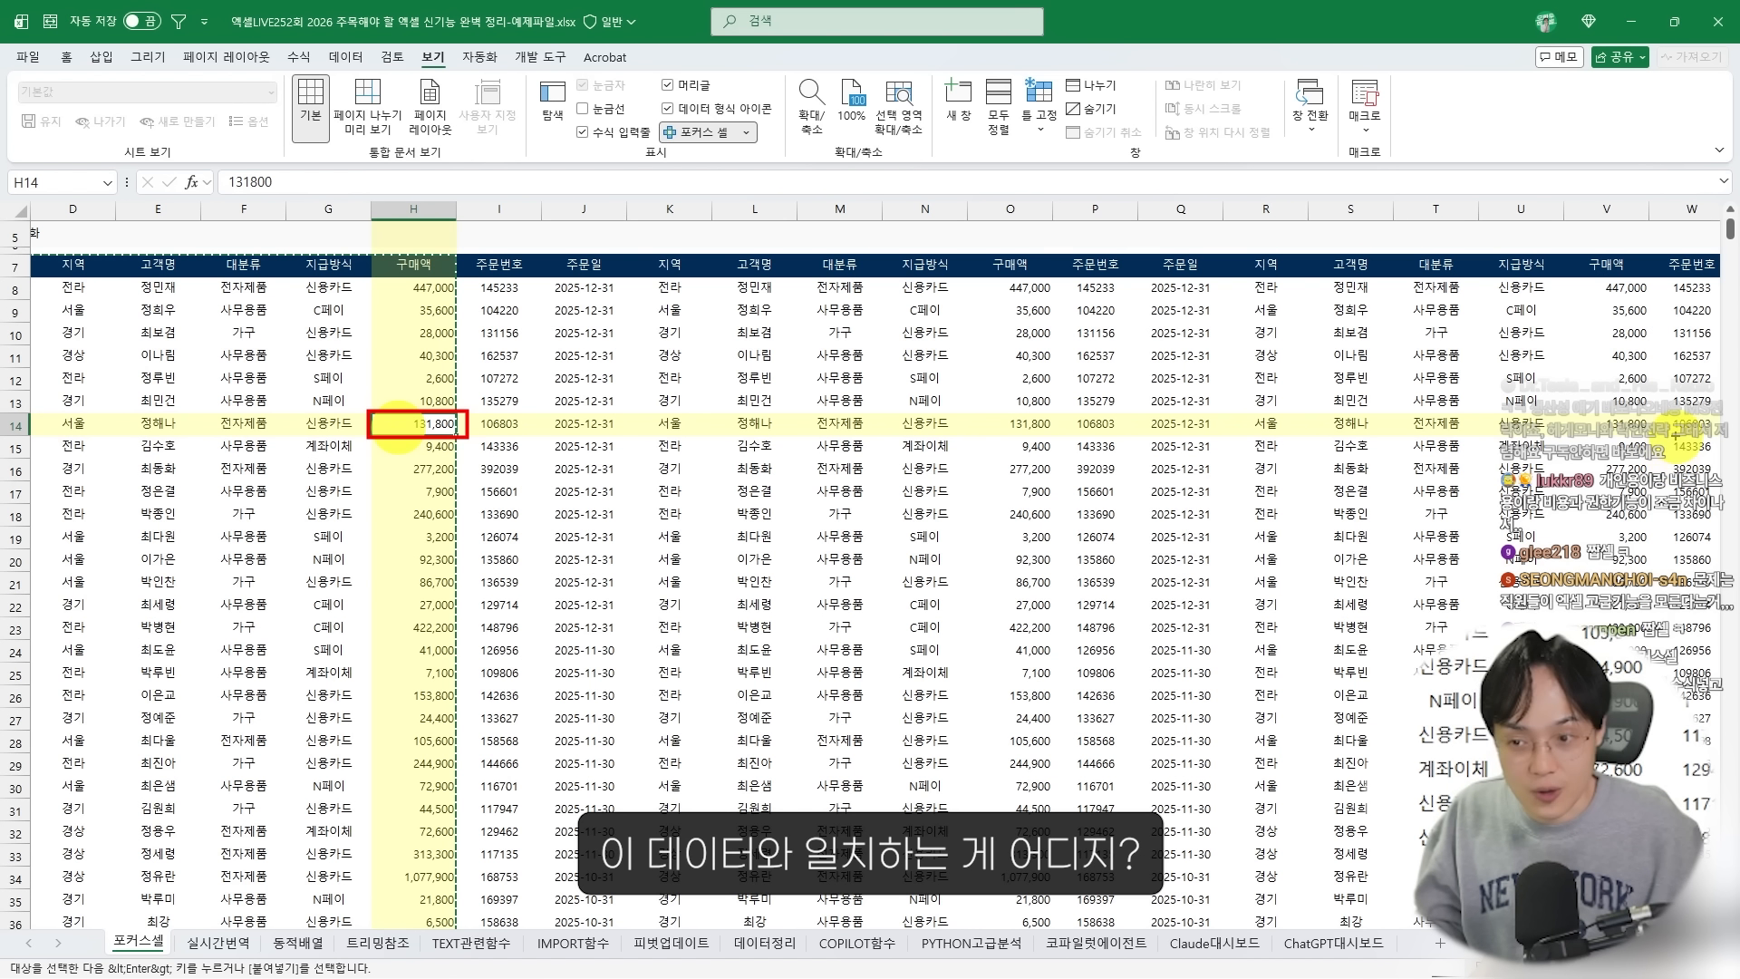
# Turn off Focus Cell and select entire rows 14, 17, 12 and 20 one after another instead
pyautogui.click(719, 134)
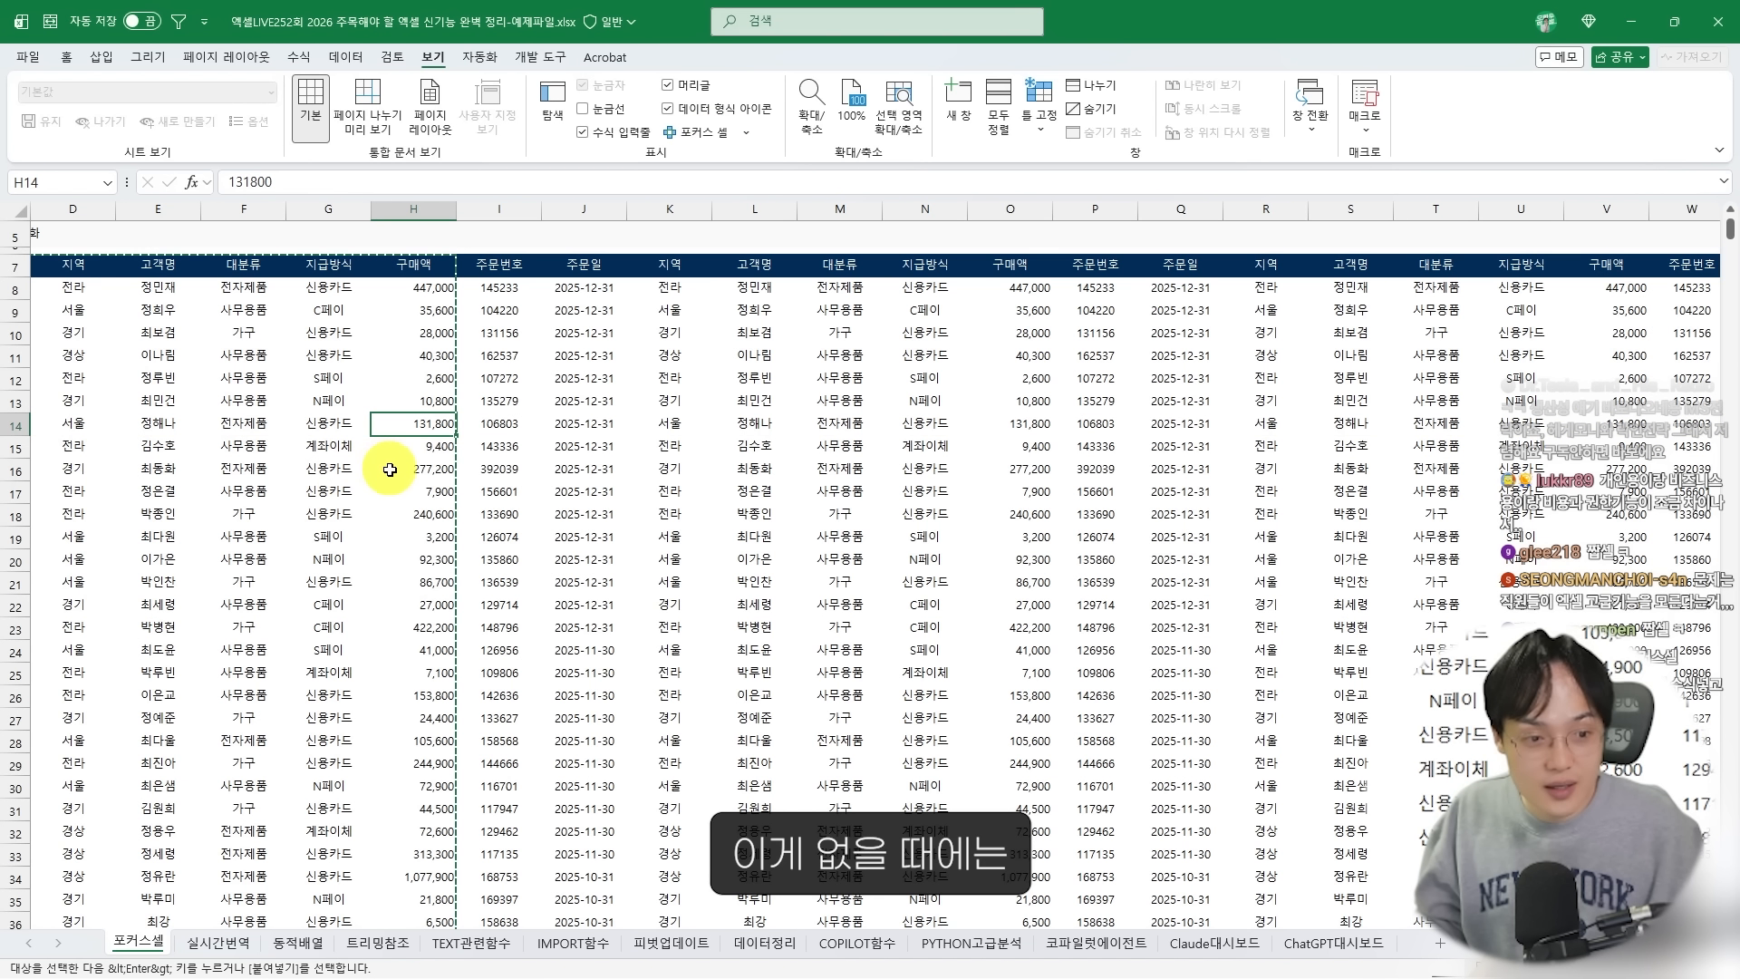
pyautogui.hotkey('shift', 'space')
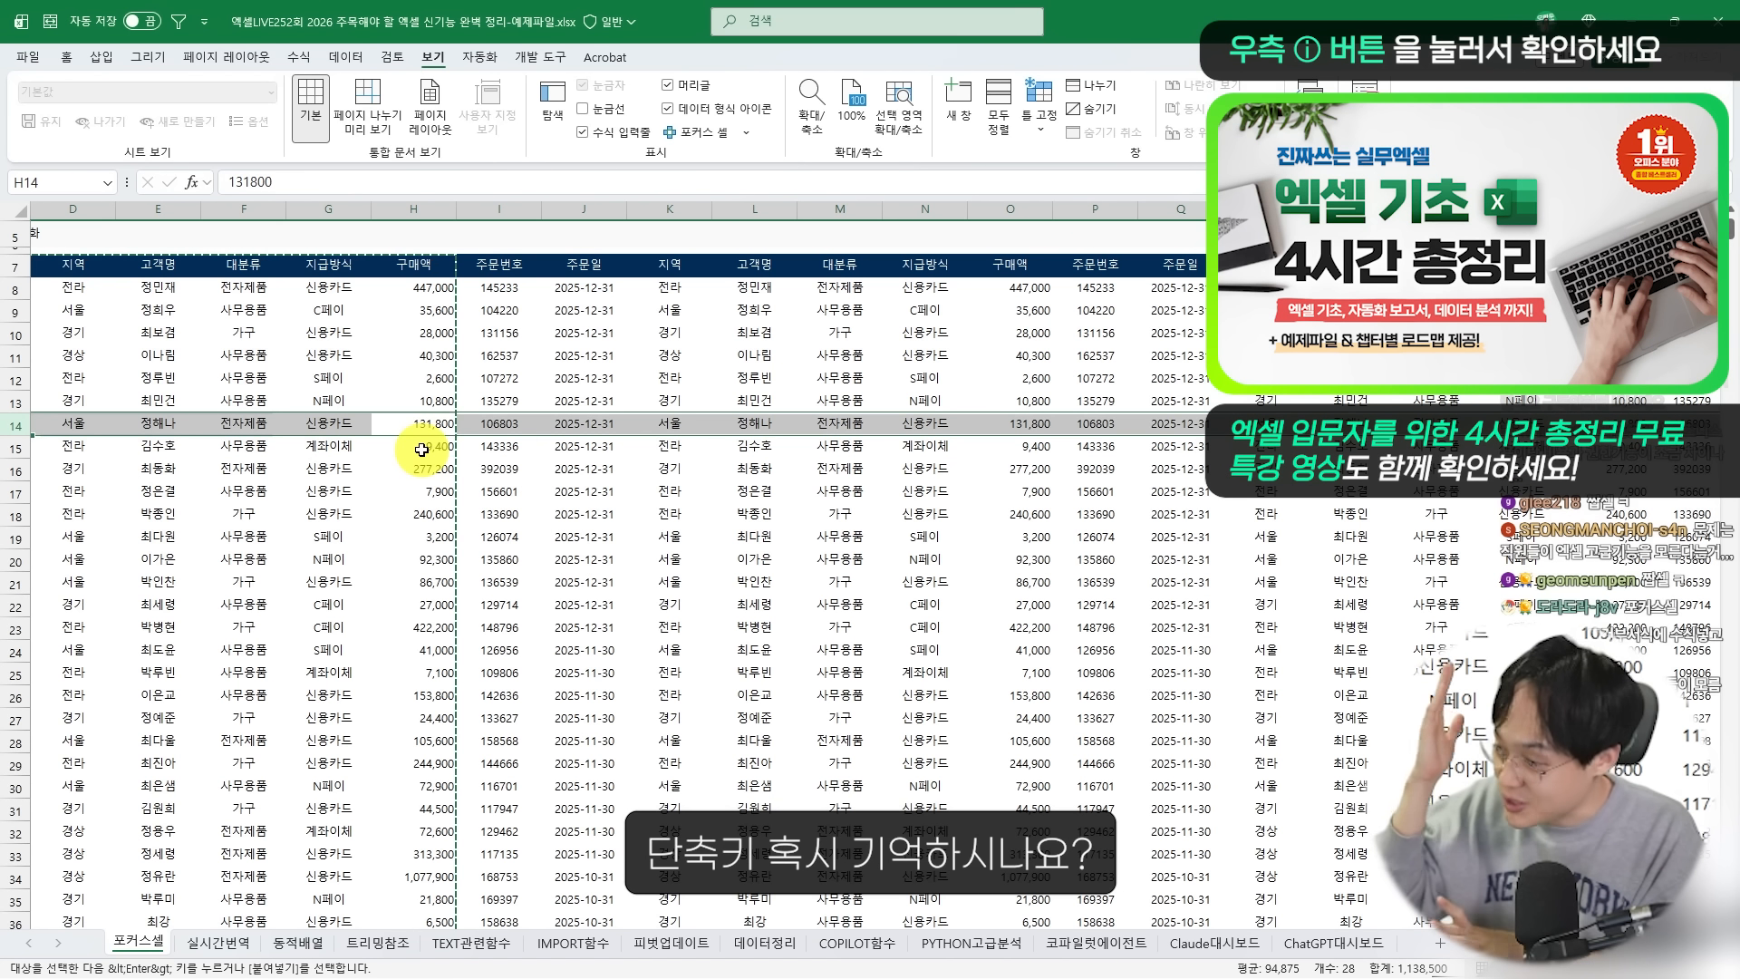
pyautogui.click(423, 483)
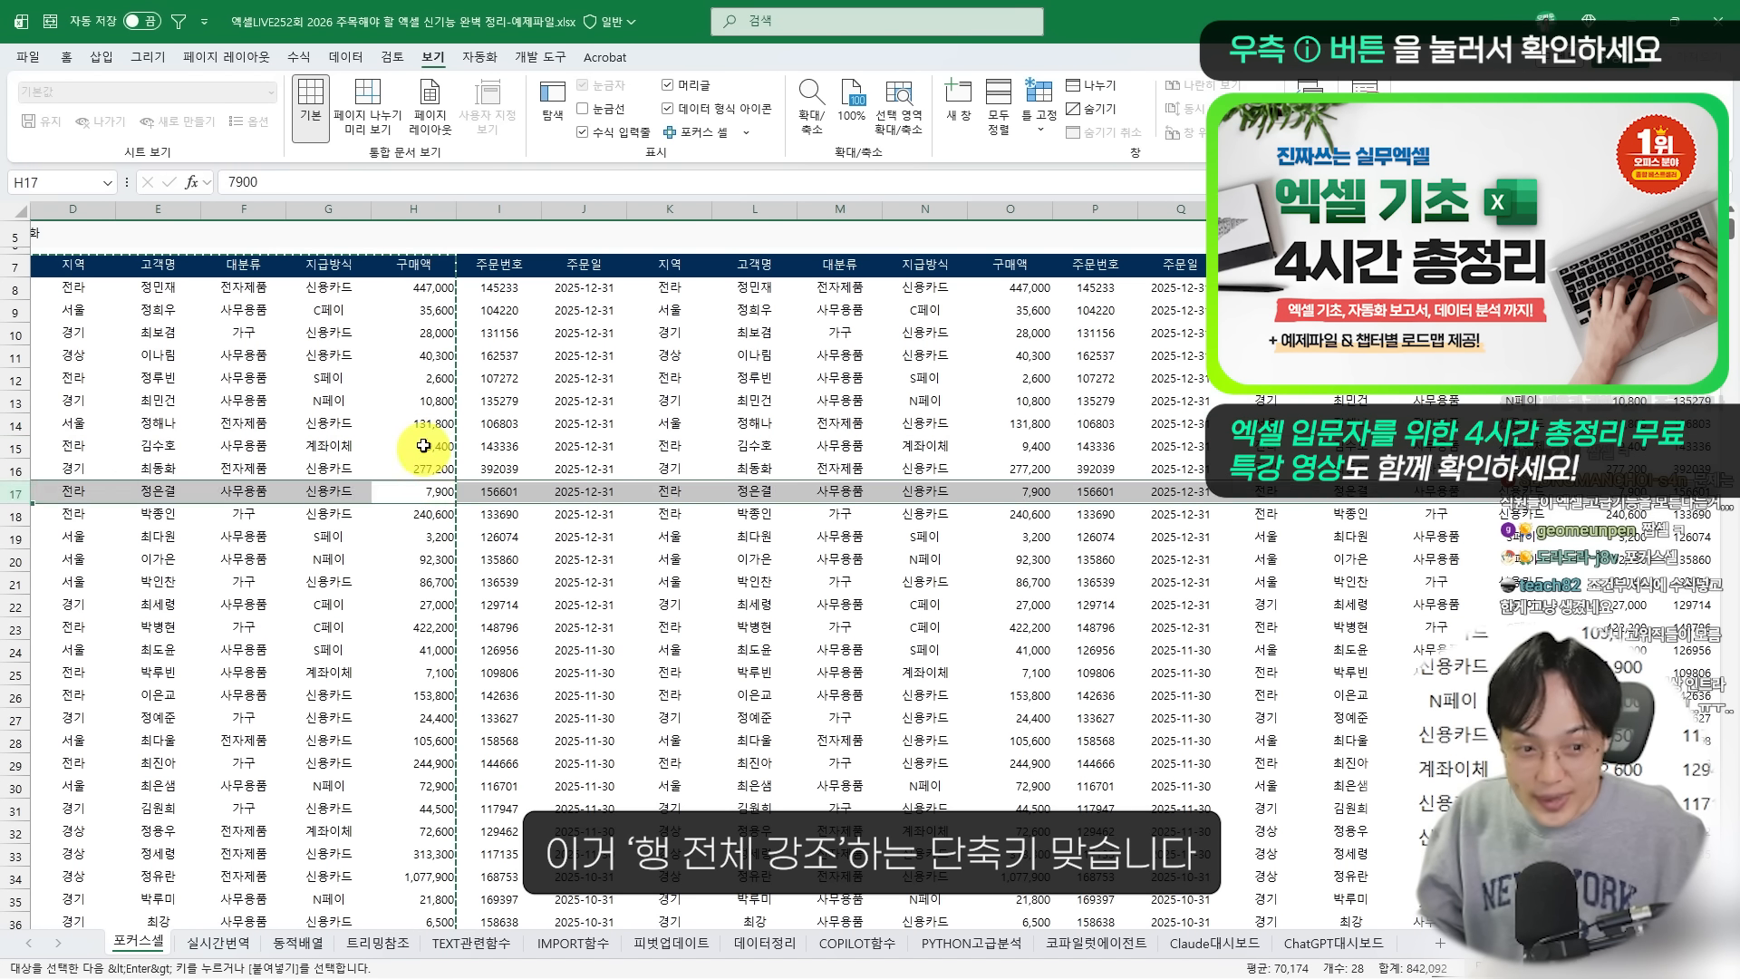
pyautogui.click(430, 377)
pyautogui.hotkey('shift', 'space')
pyautogui.click(405, 552)
pyautogui.hotkey('shift', 'space')
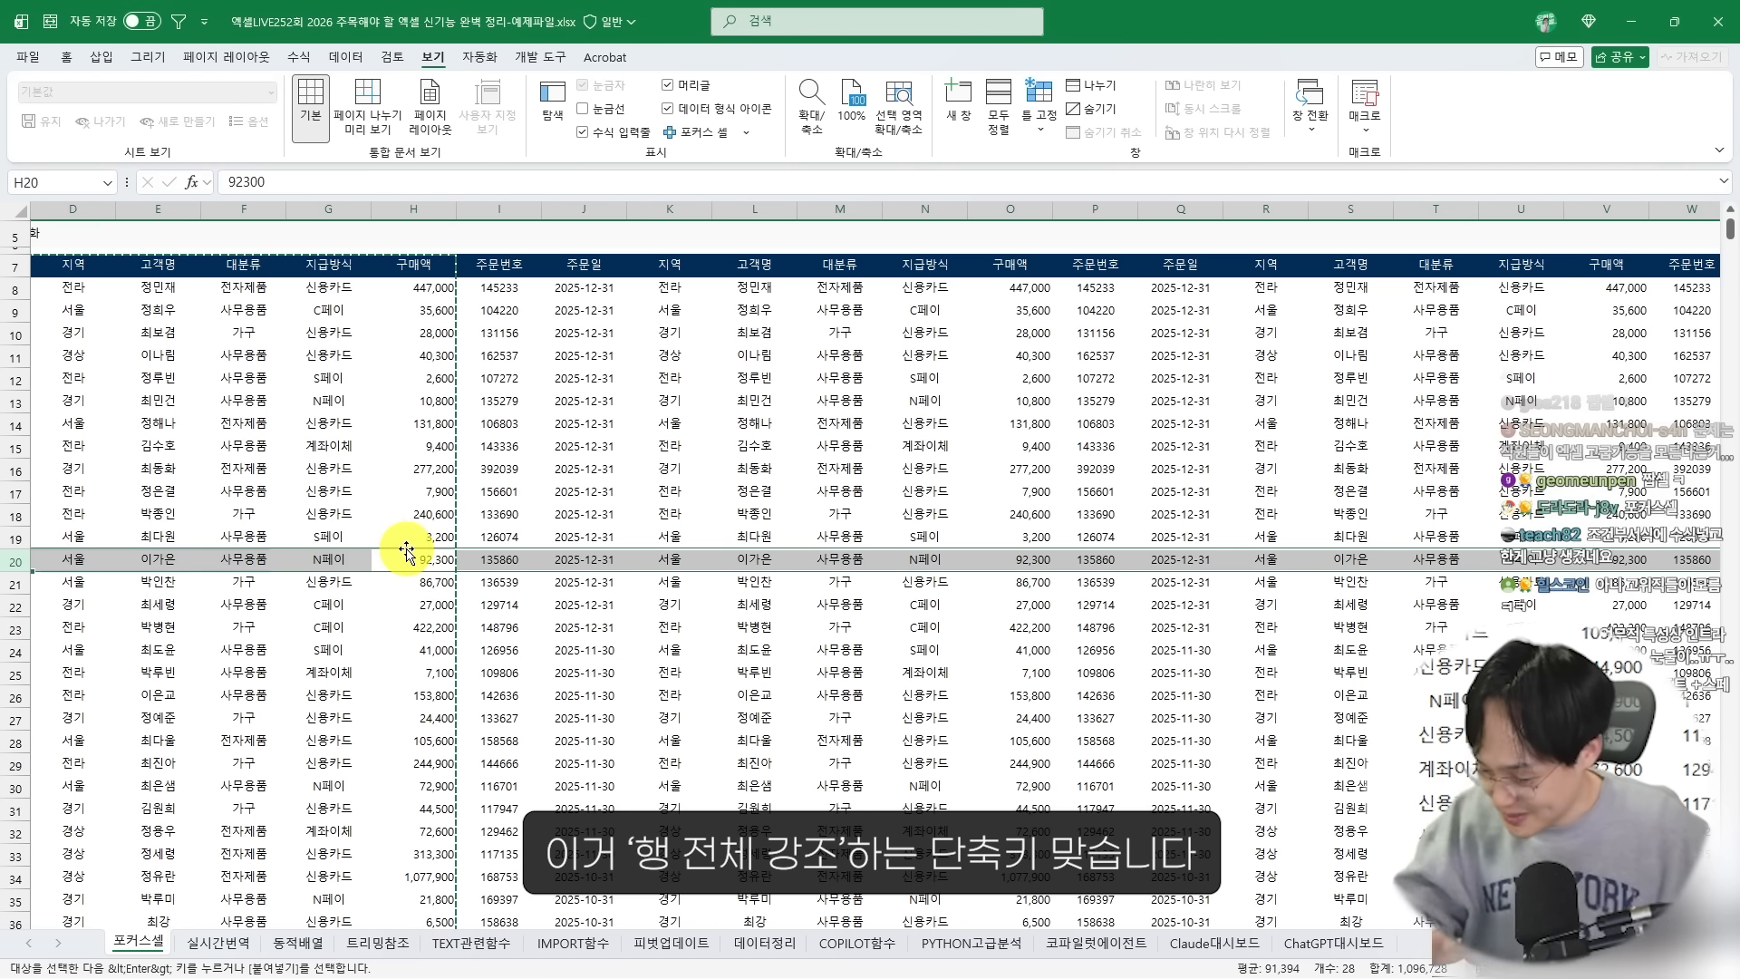
# Select row 17 and further entire rows down the sheet to compare values across the table copies
pyautogui.click(399, 506)
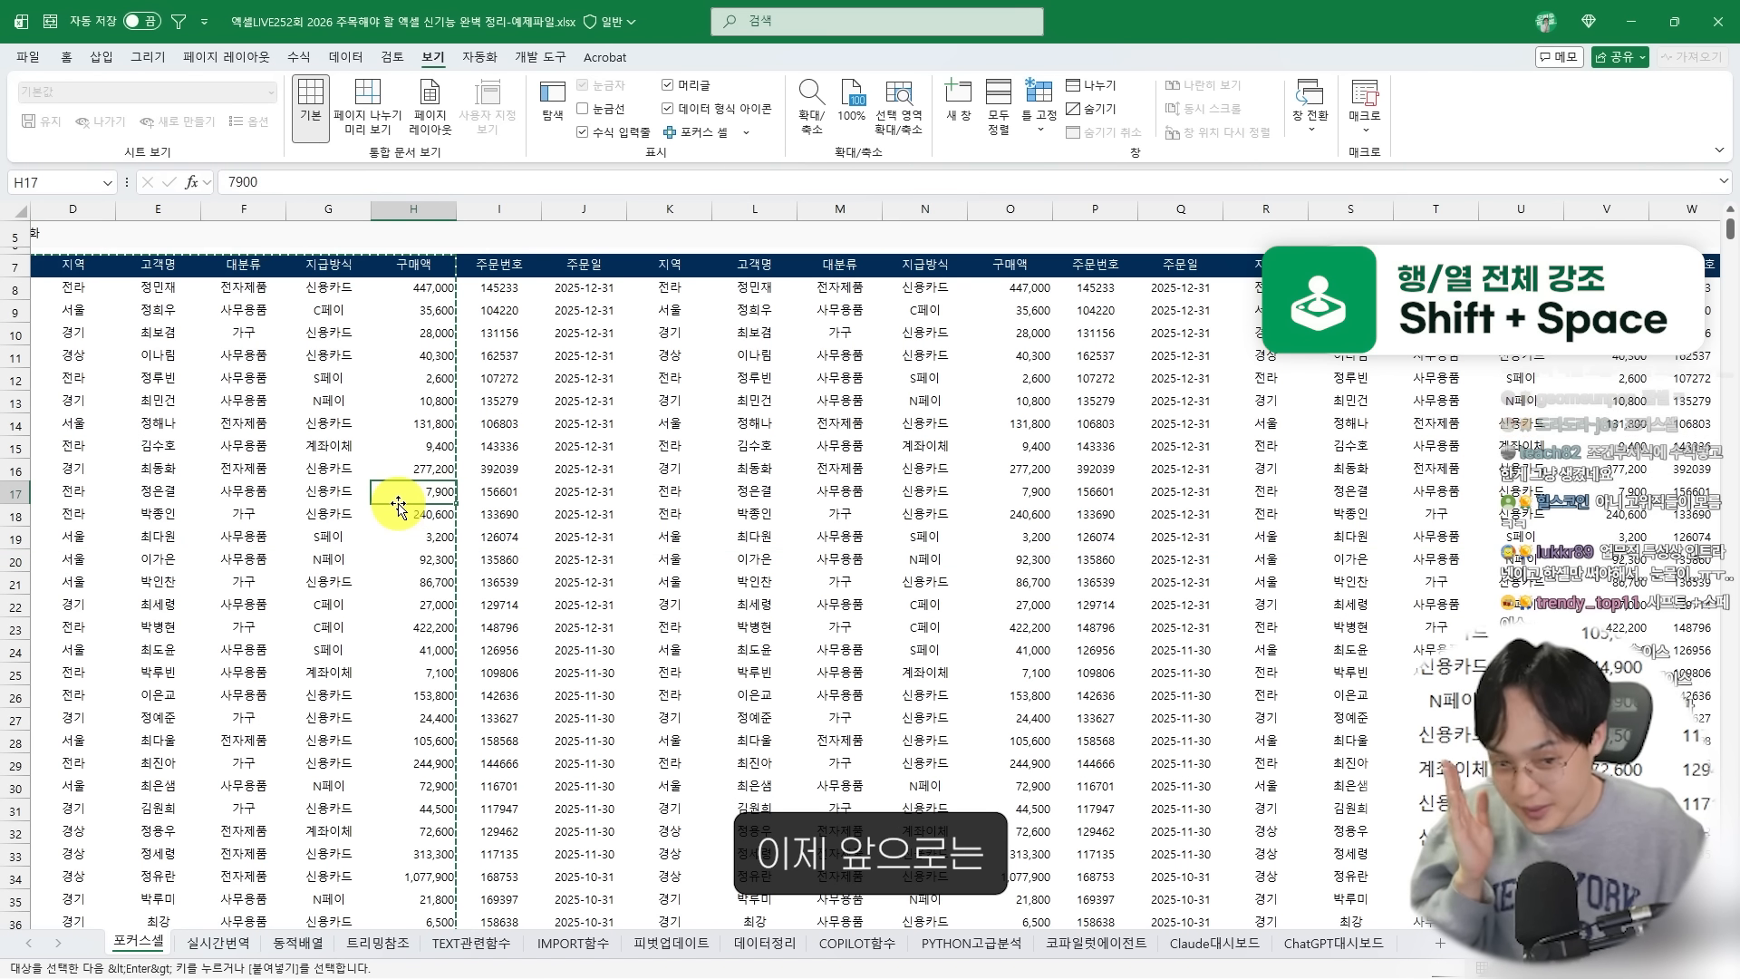
pyautogui.hotkey('shift', 'space')
pyautogui.click(341, 623)
pyautogui.click(355, 673)
pyautogui.scroll(-2, 365, 676)
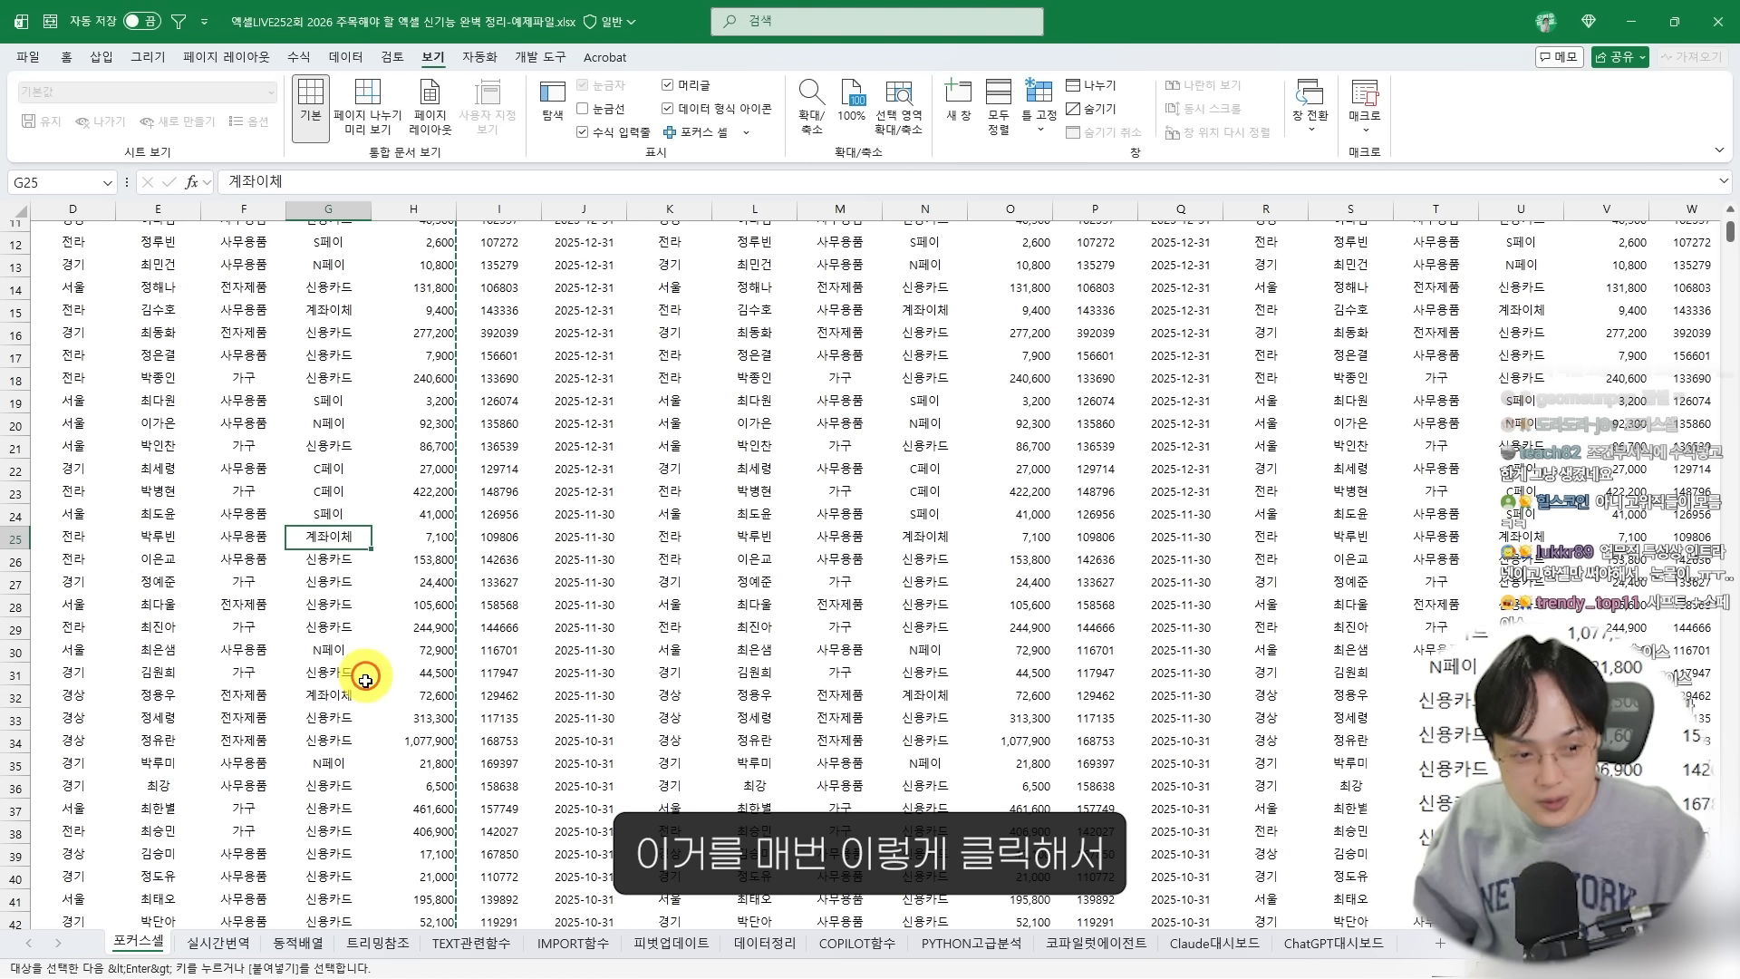
pyautogui.hotkey('shift', 'space')
pyautogui.click(339, 722)
pyautogui.click(322, 809)
pyautogui.click(326, 444)
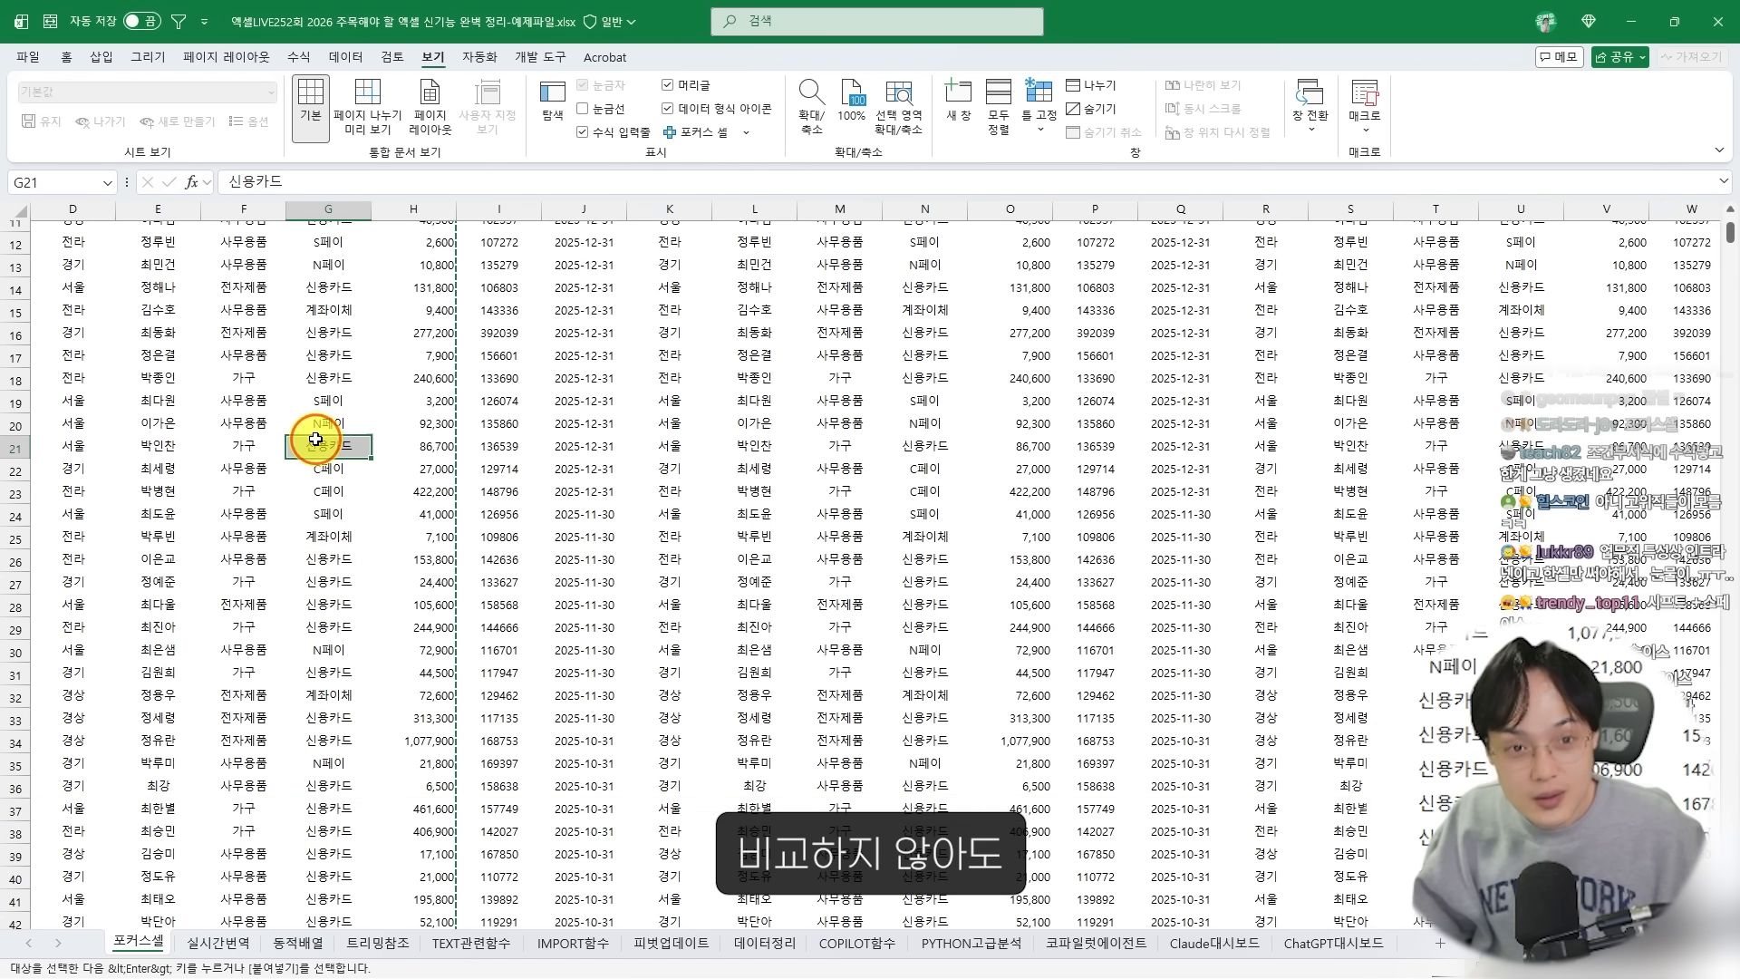
# Turn Focus Cell back on and select cells in columns H and K, including K25, to compare rows
pyautogui.click(694, 131)
pyautogui.click(413, 605)
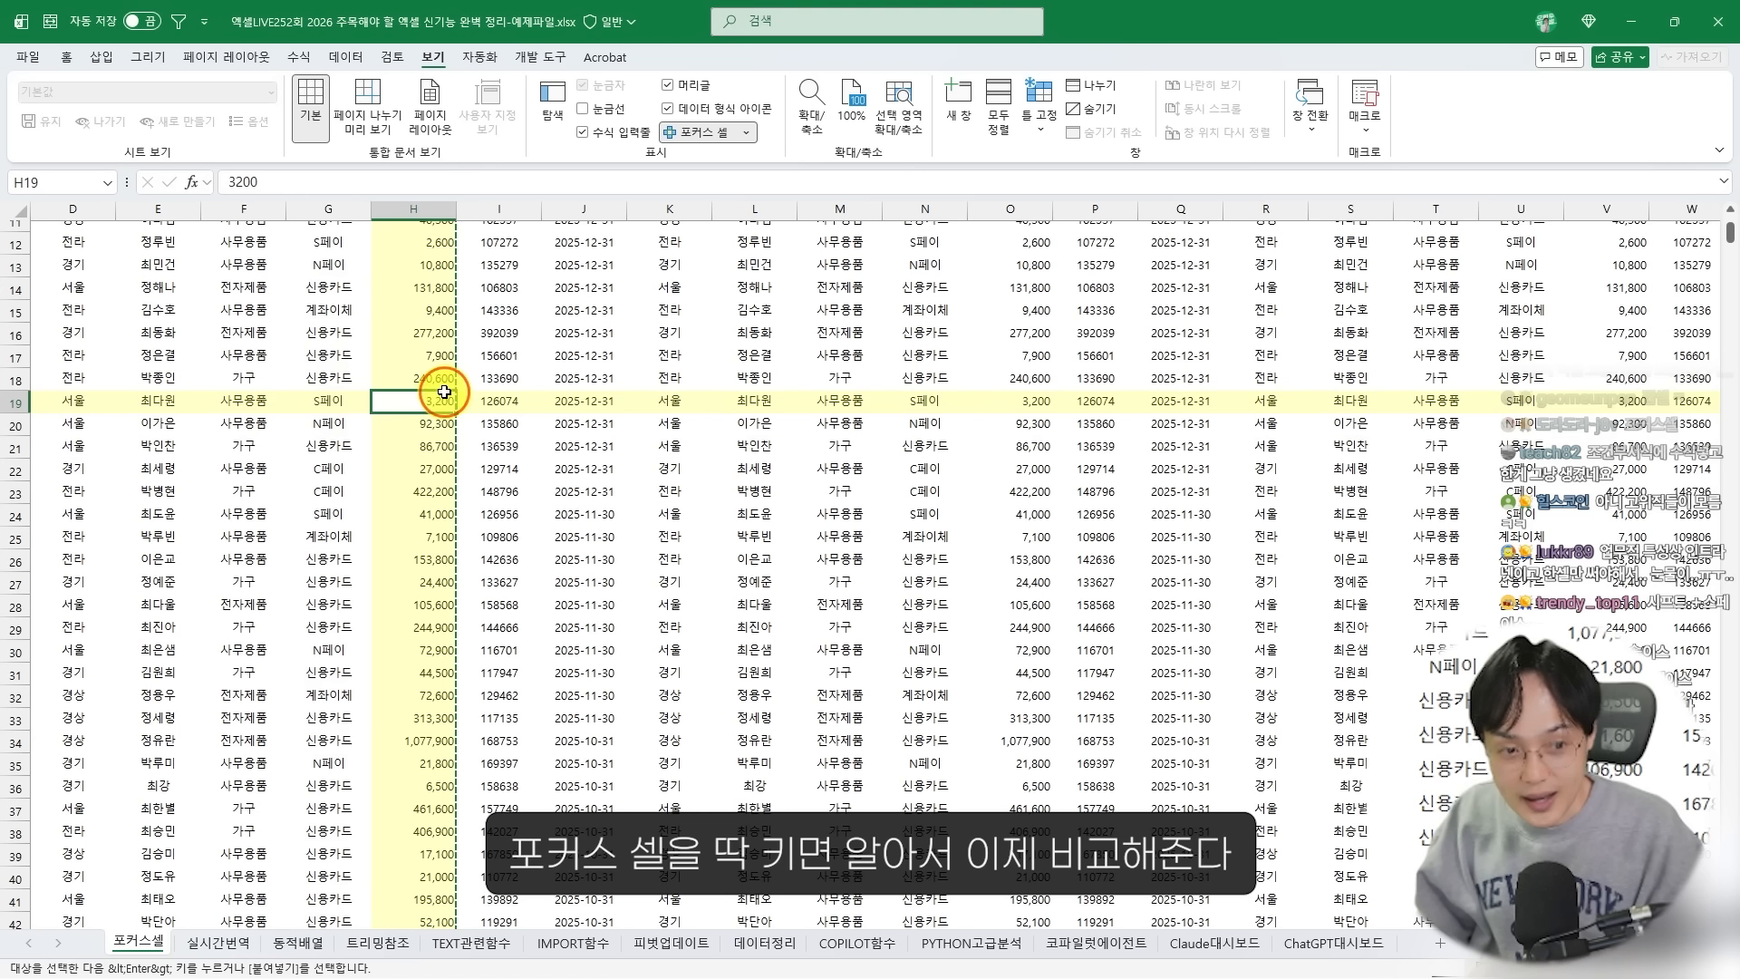
pyautogui.click(698, 533)
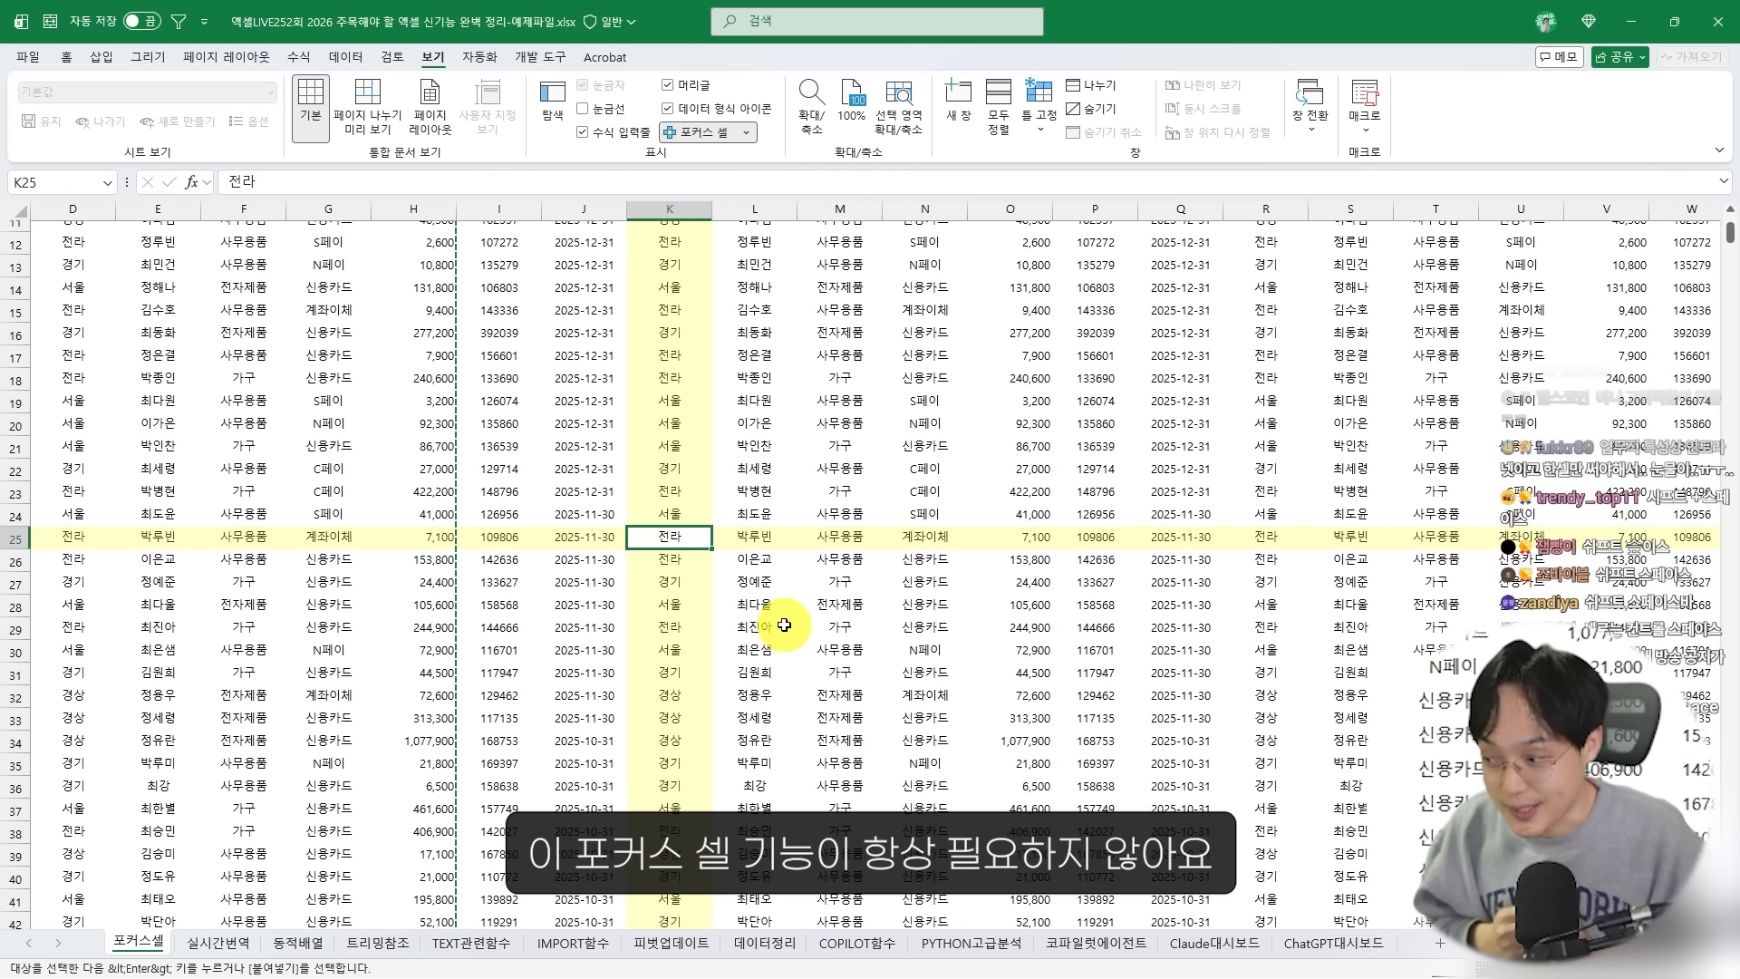
# Turn off Focus Cell, find all cells containing 서울 on the sheet, and enlarge the search results list
pyautogui.click(703, 136)
pyautogui.click(752, 328)
pyautogui.hotkey('ctrl', 'f')
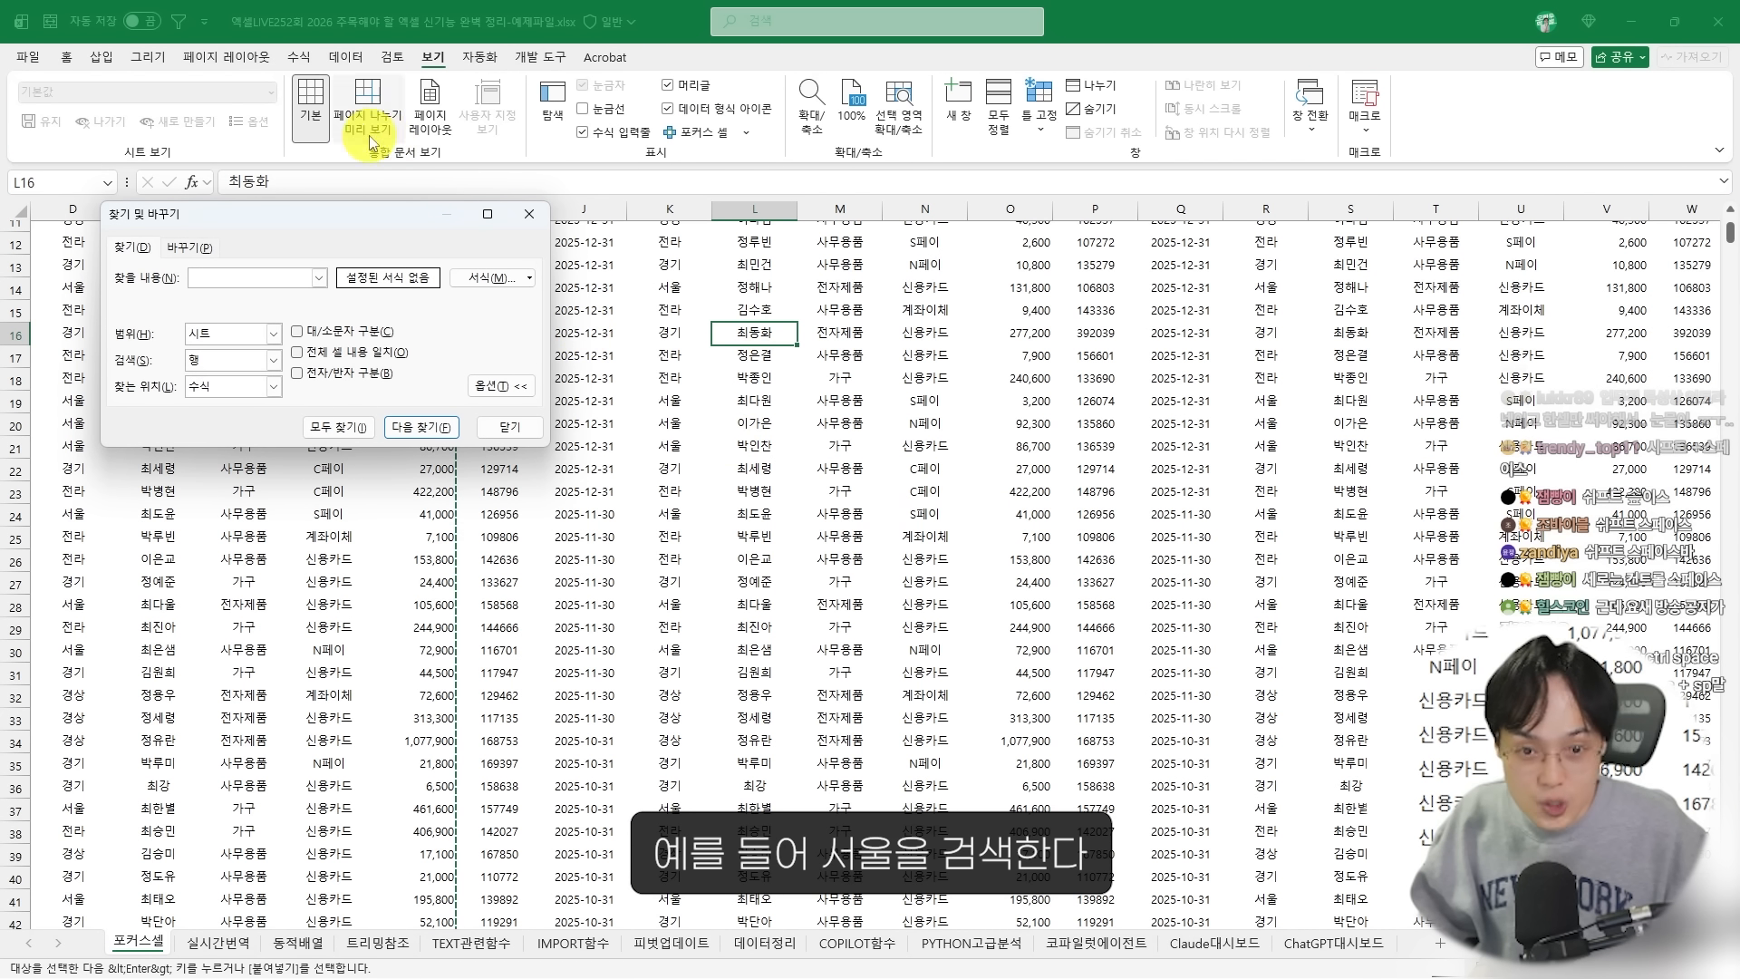
pyautogui.click(937, 303)
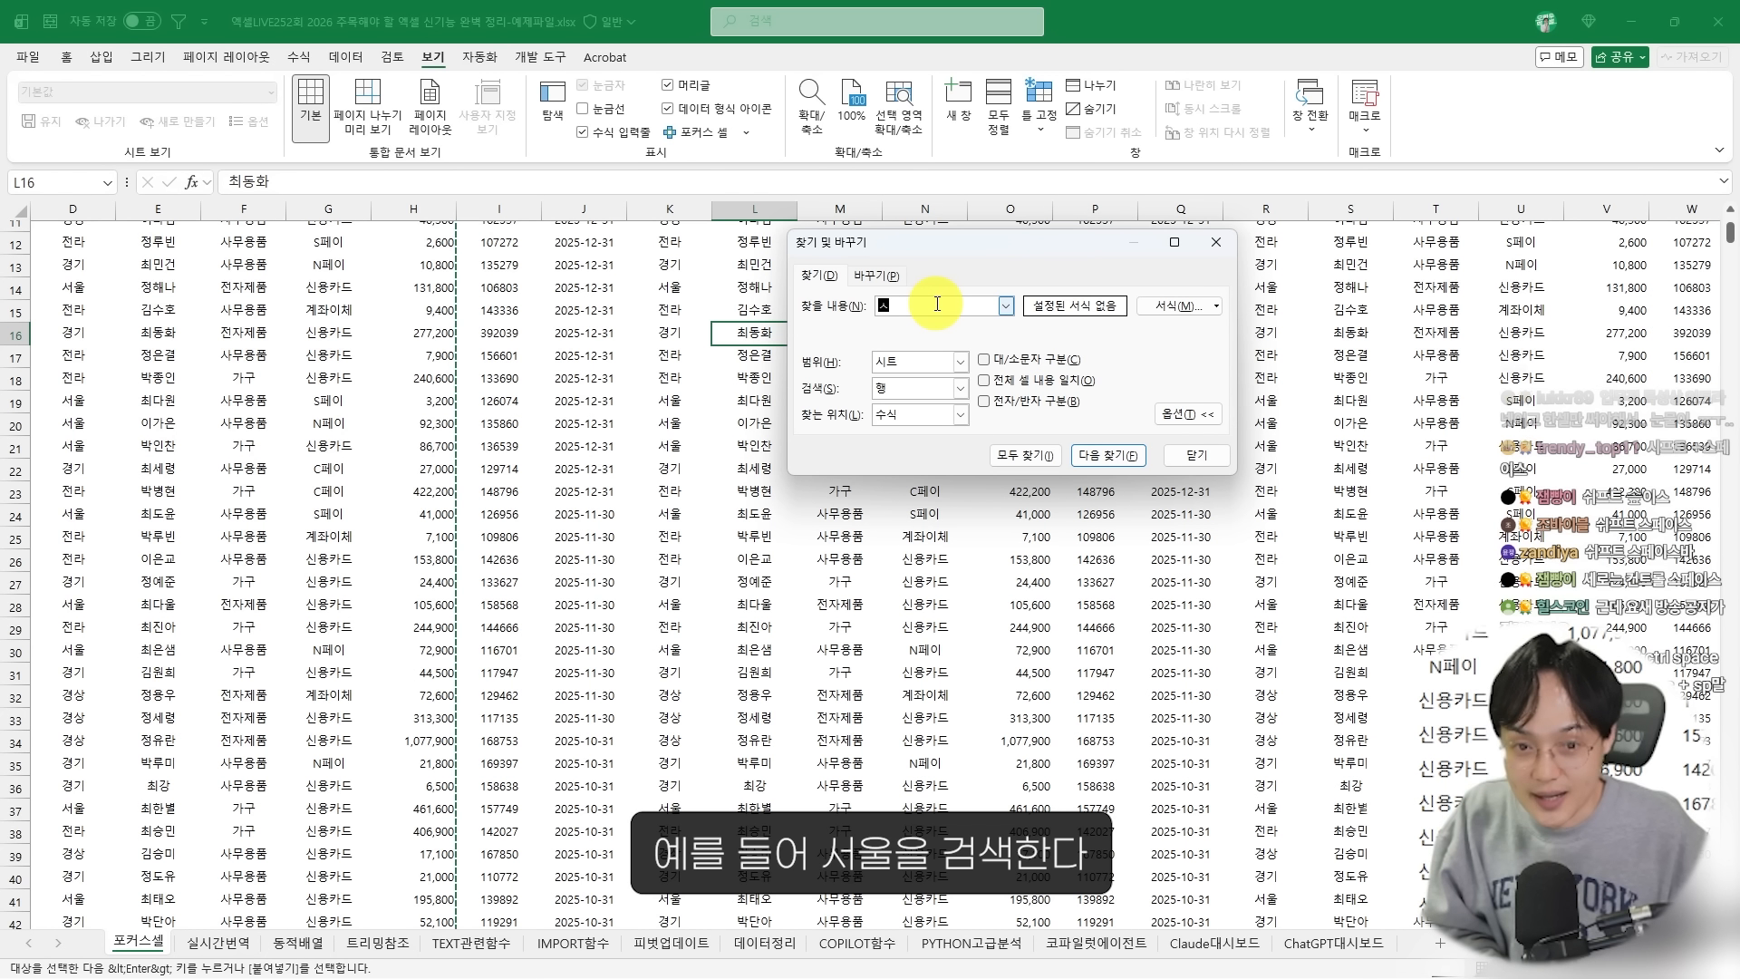
pyautogui.write('ㅣ')
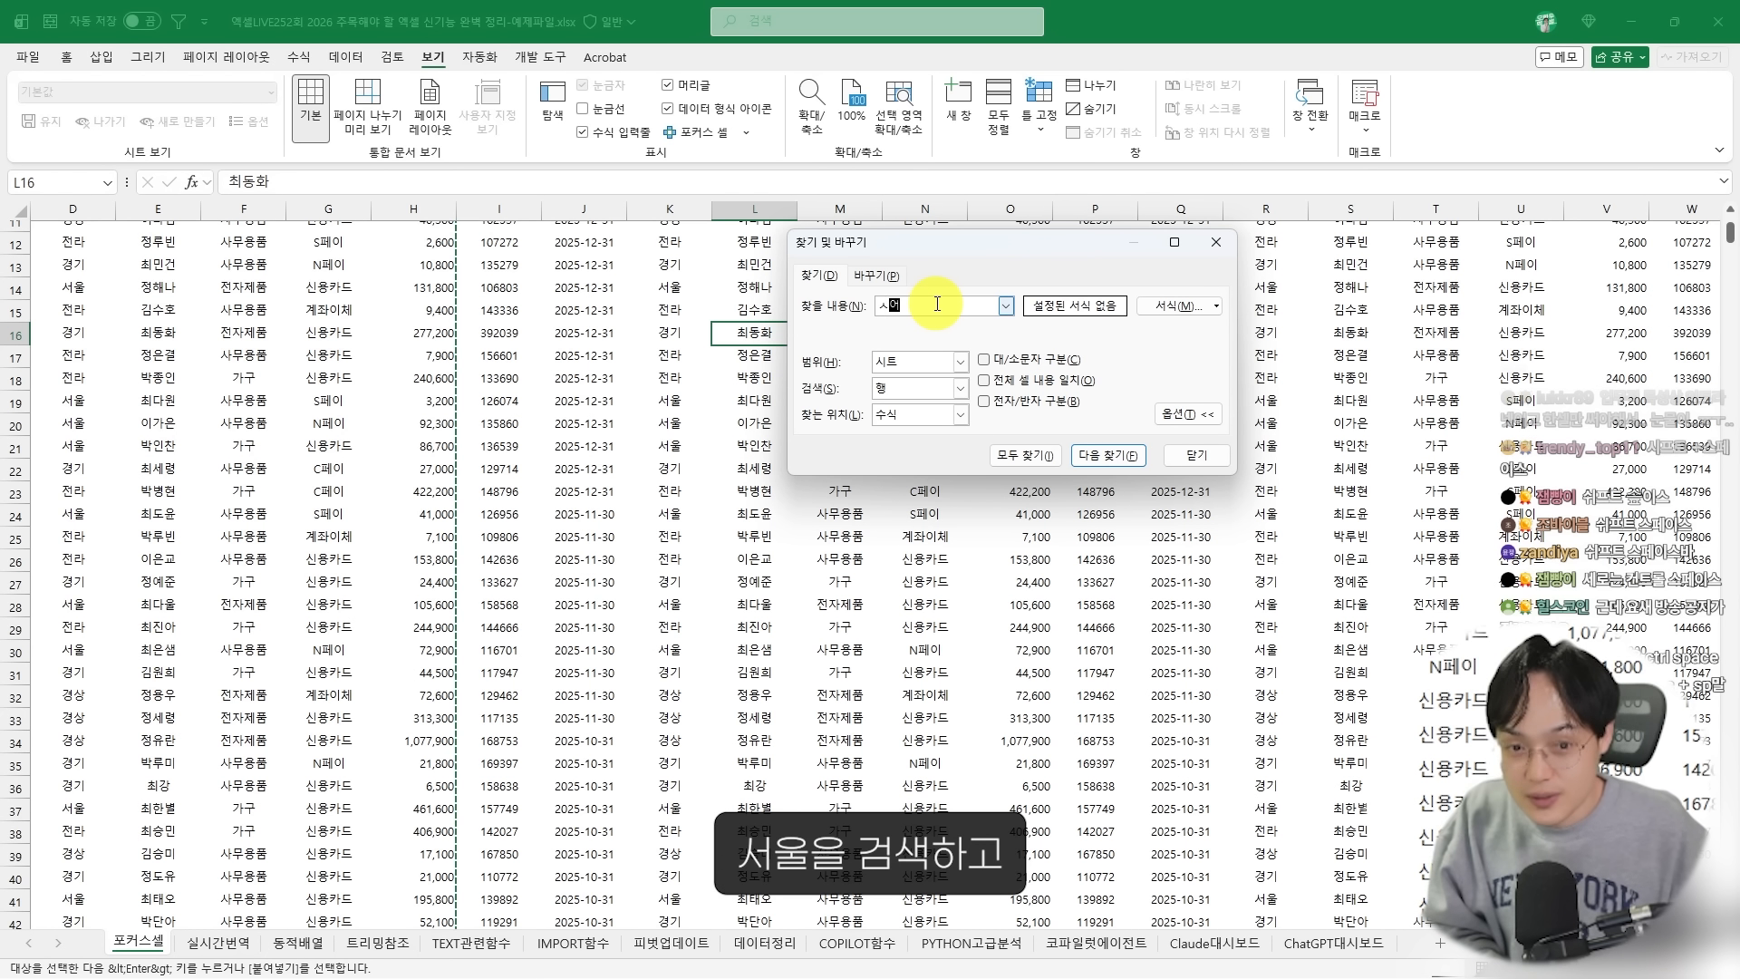
pyautogui.write('ㅣ')
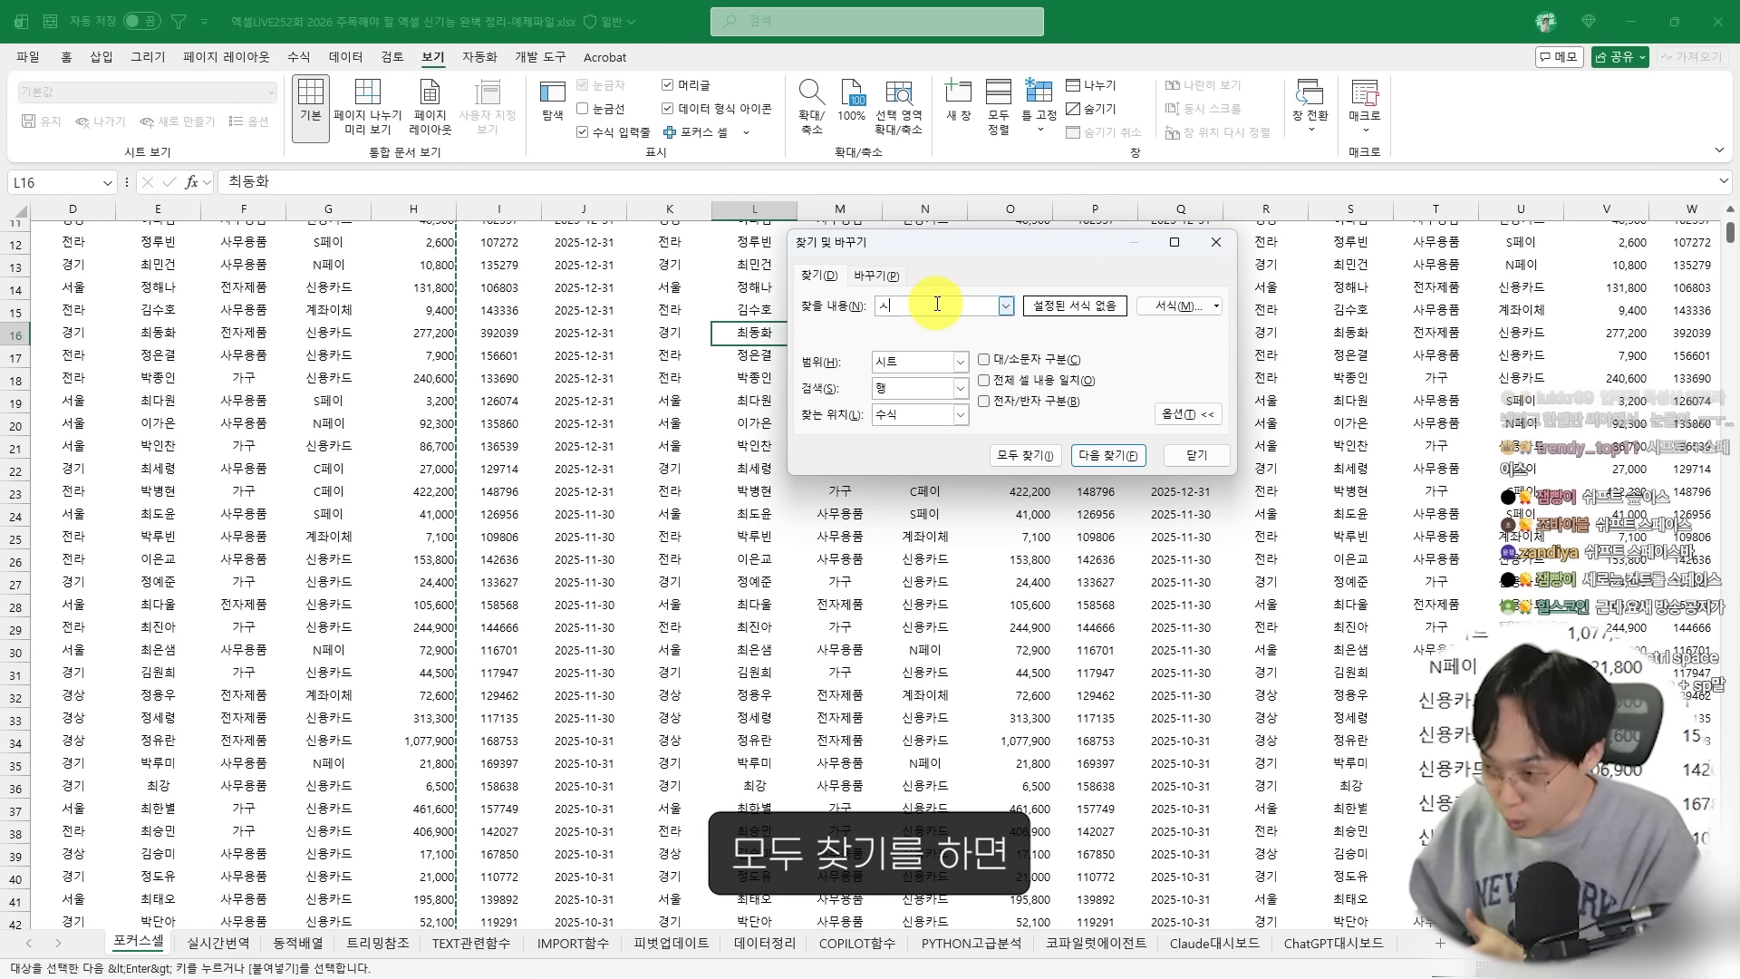
pyautogui.click(1025, 455)
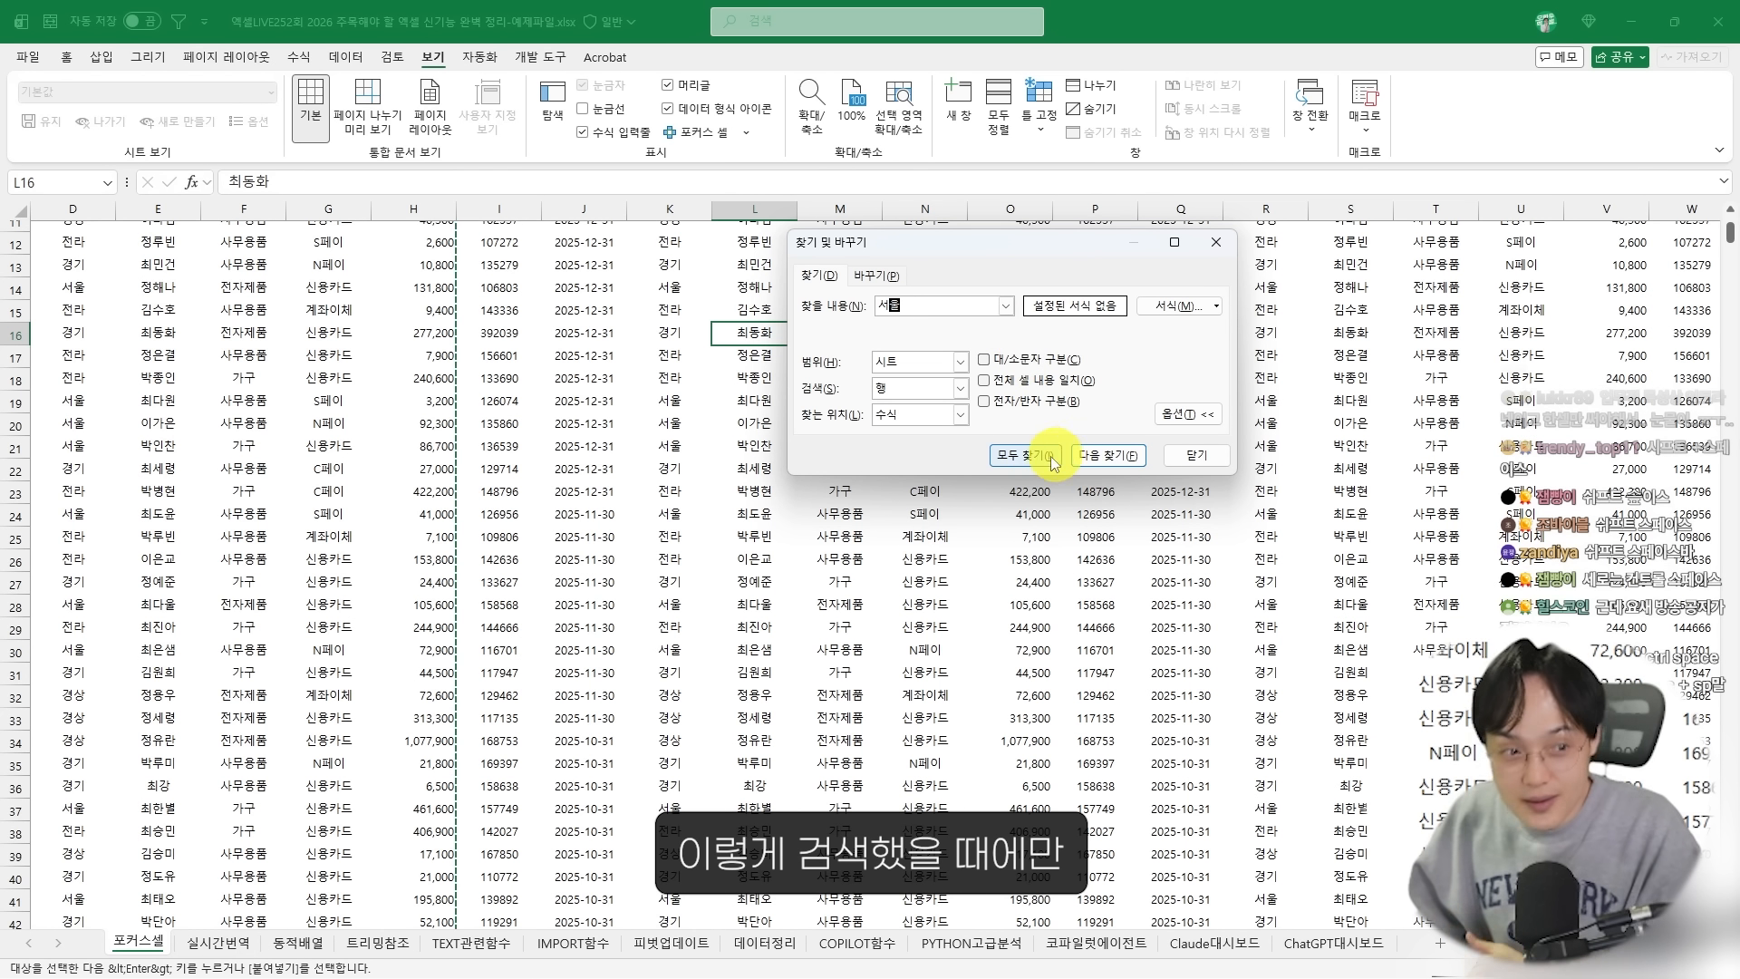
pyautogui.moveTo(1305, 578); pyautogui.dragTo(1414, 691)
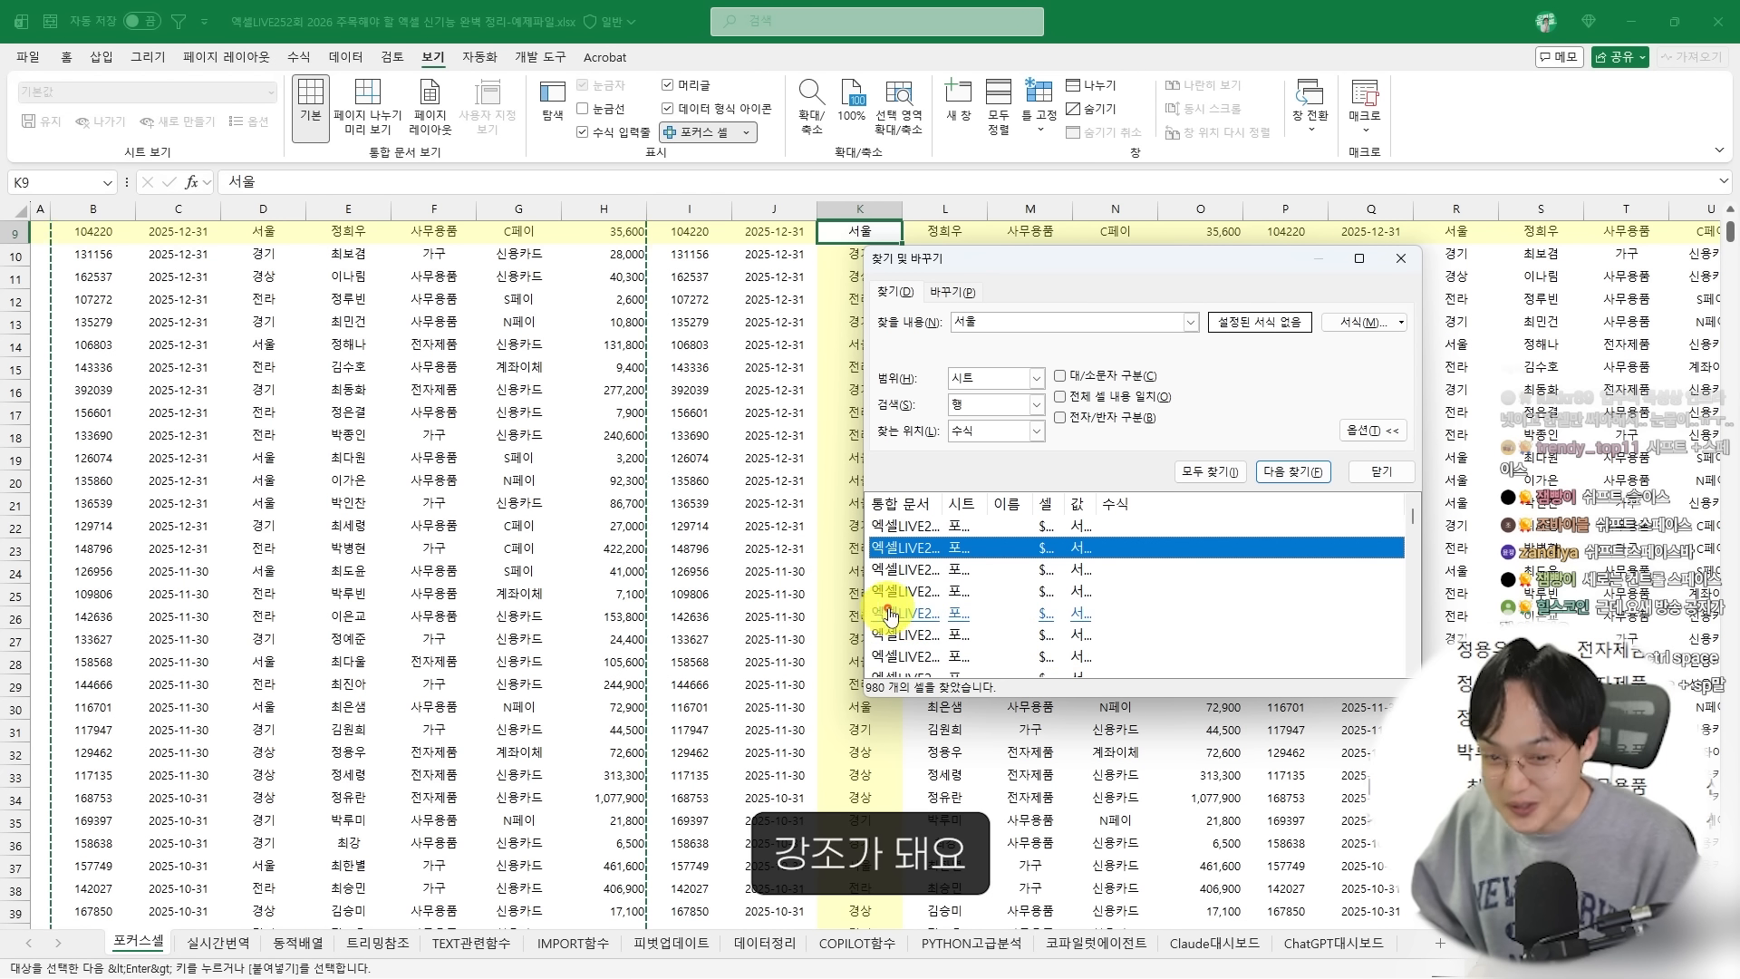
# Widen the workbook column of the search results, jump to several found 서울 cells including D14 and K14, and close the search
pyautogui.click(943, 612)
pyautogui.moveTo(942, 504); pyautogui.dragTo(1056, 501)
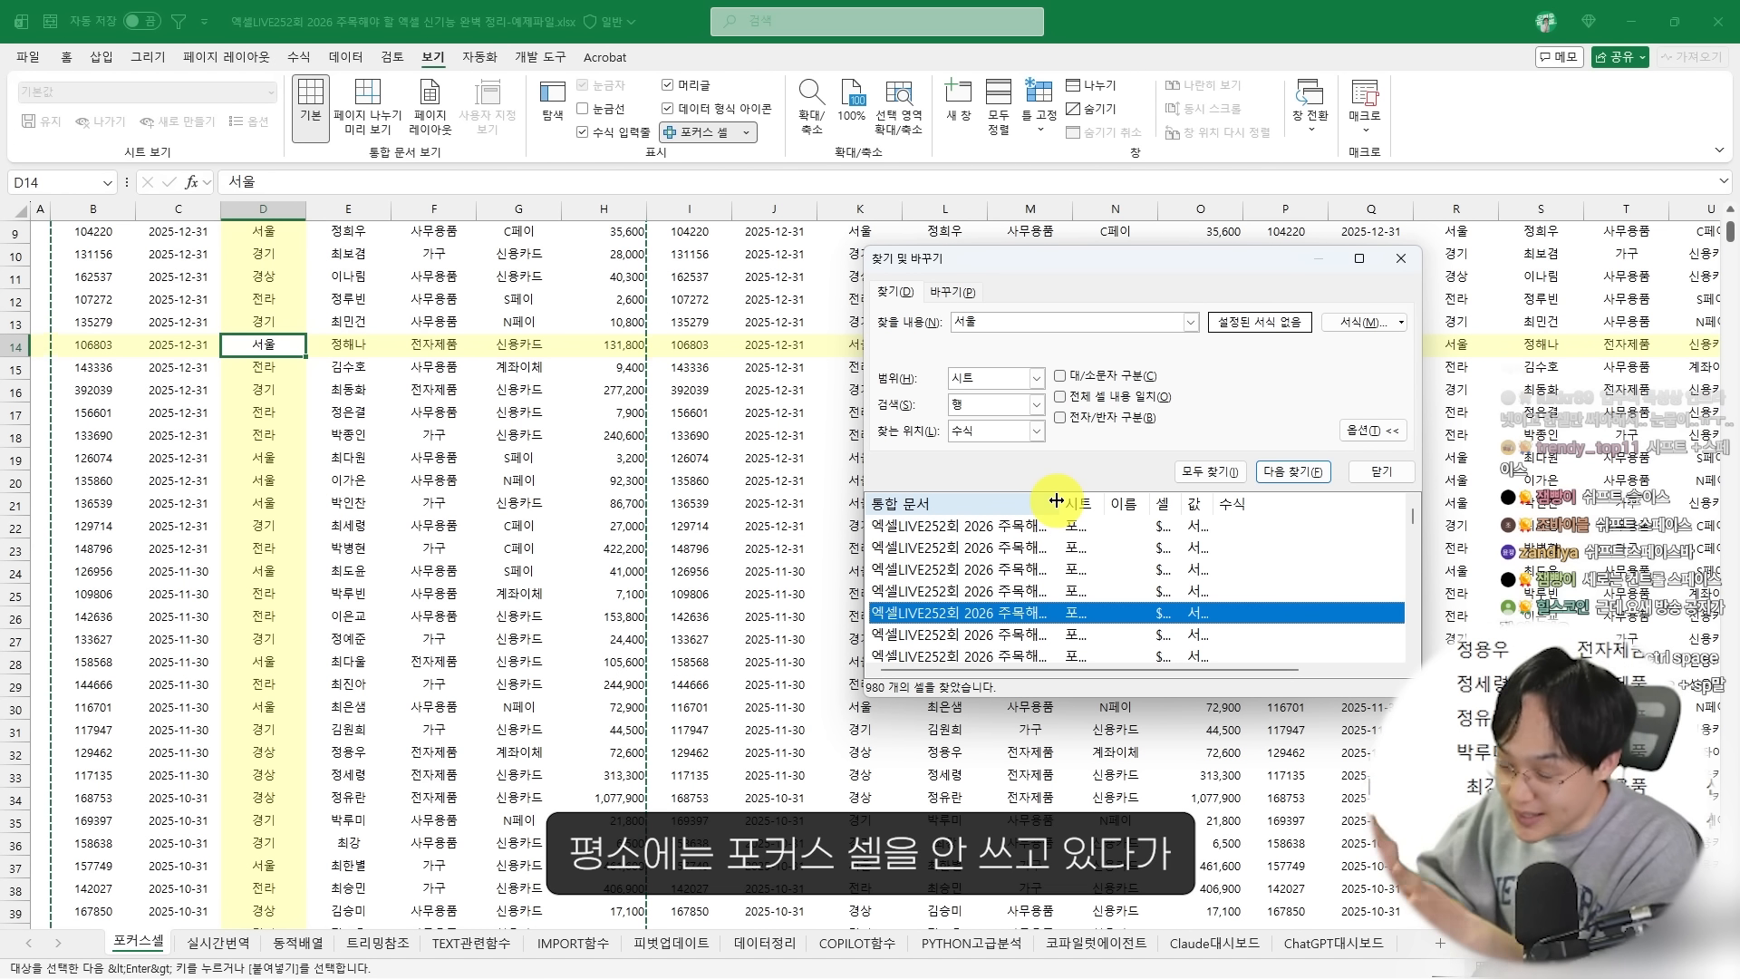
pyautogui.click(1010, 593)
pyautogui.click(1007, 613)
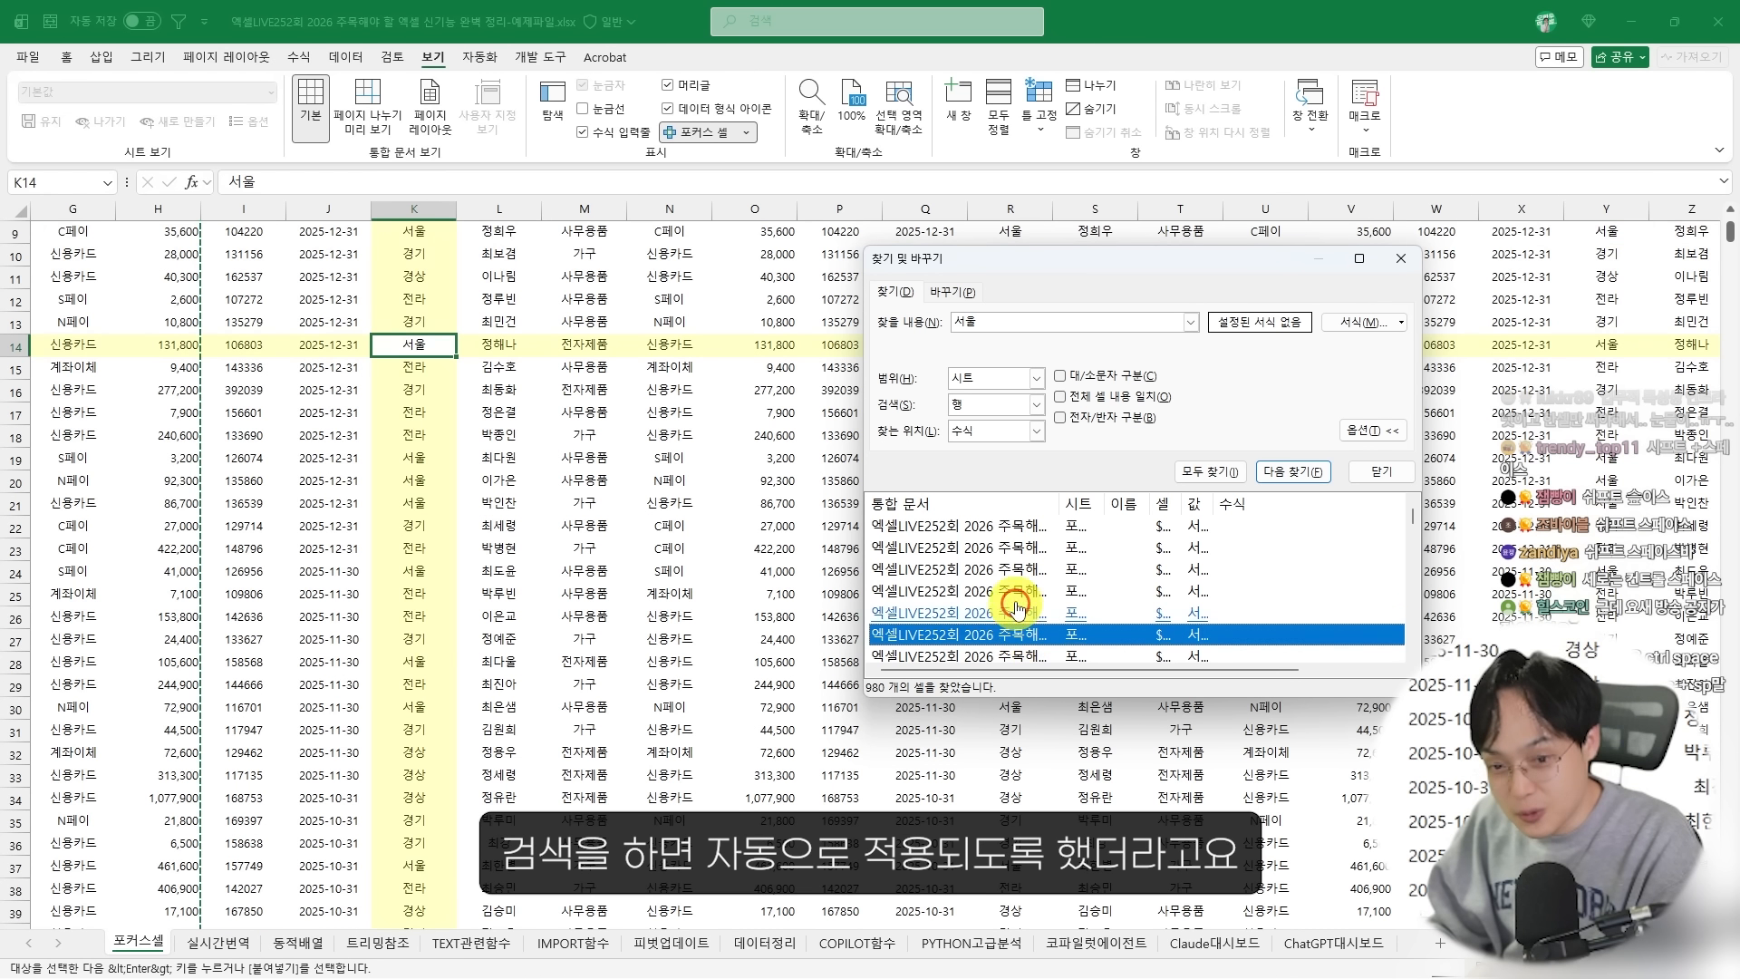
pyautogui.scroll(-1, 1001, 590)
pyautogui.click(1015, 616)
pyautogui.click(1010, 571)
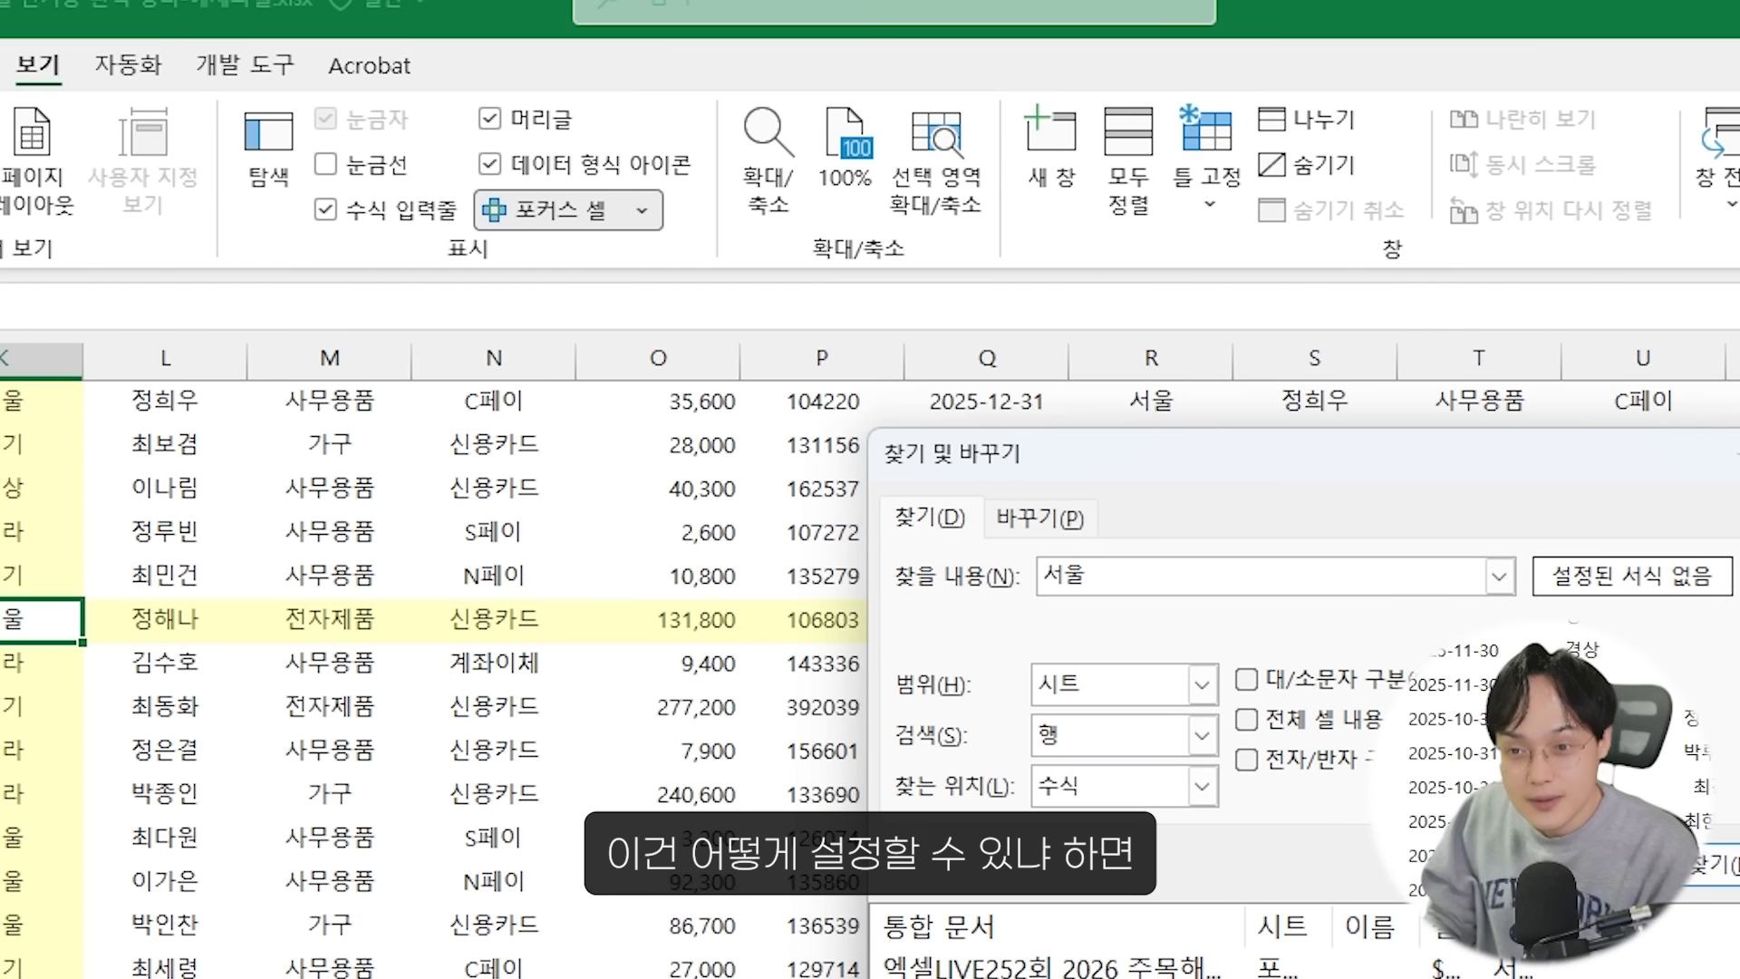
pyautogui.click(1401, 258)
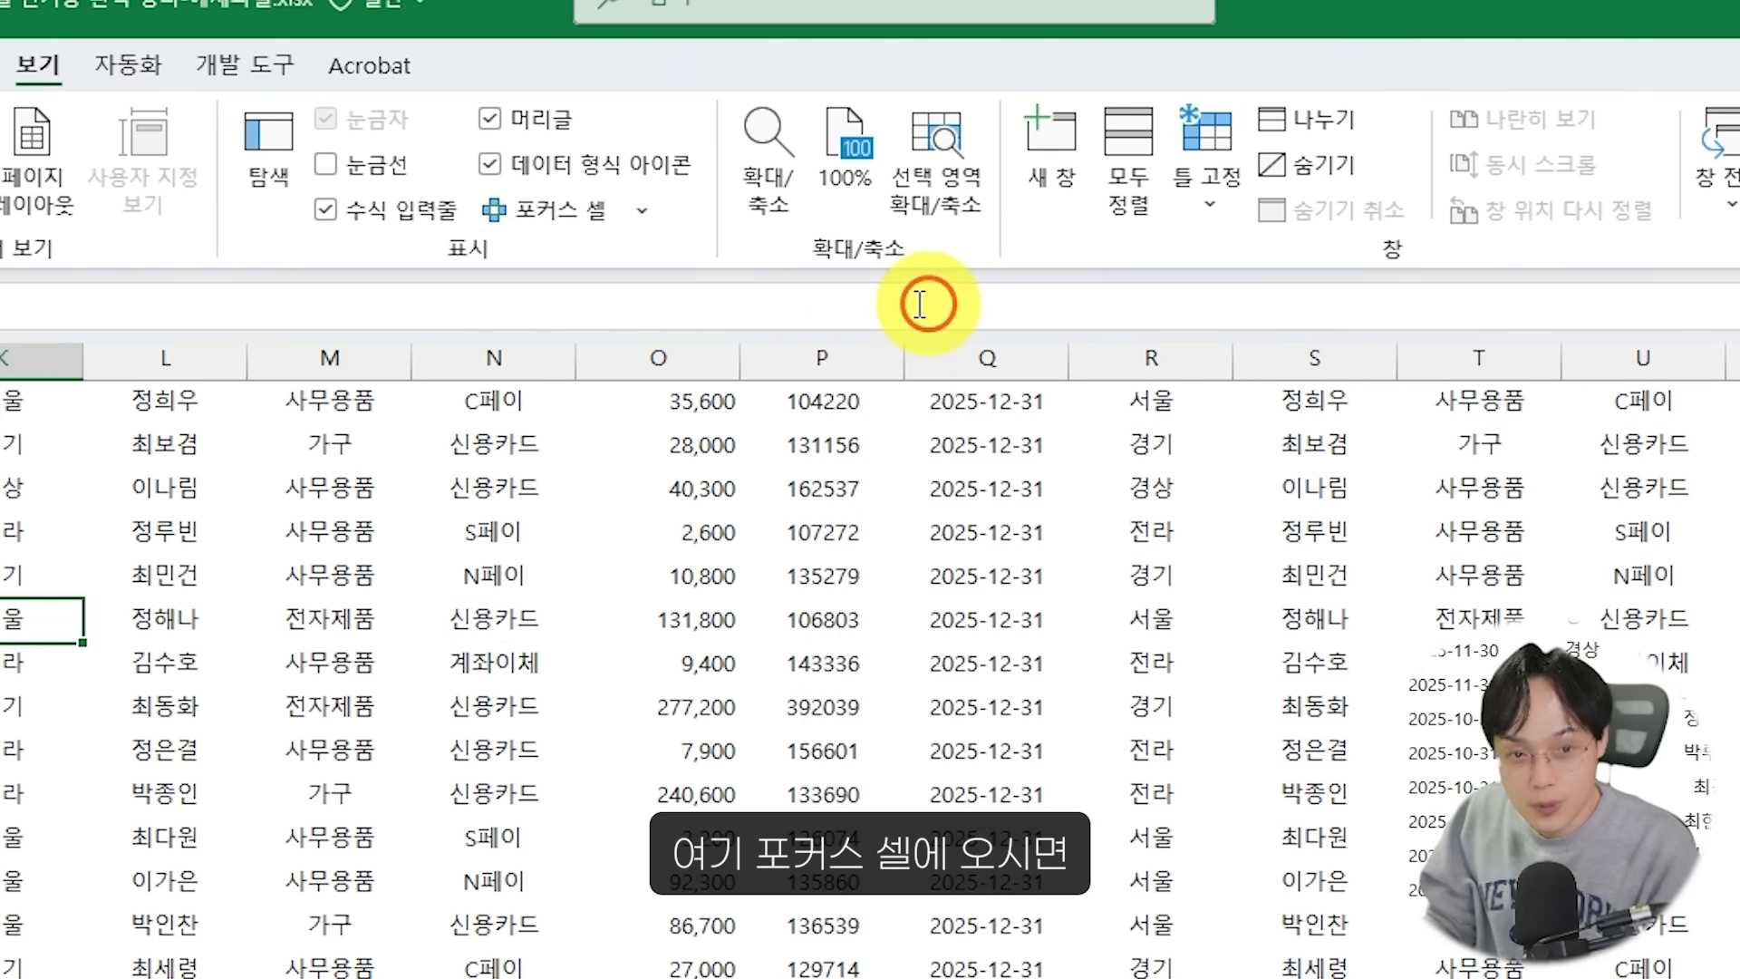
# Turn Focus Cell's automatic highlighting (자동 강조 표시) off and back on
pyautogui.click(640, 222)
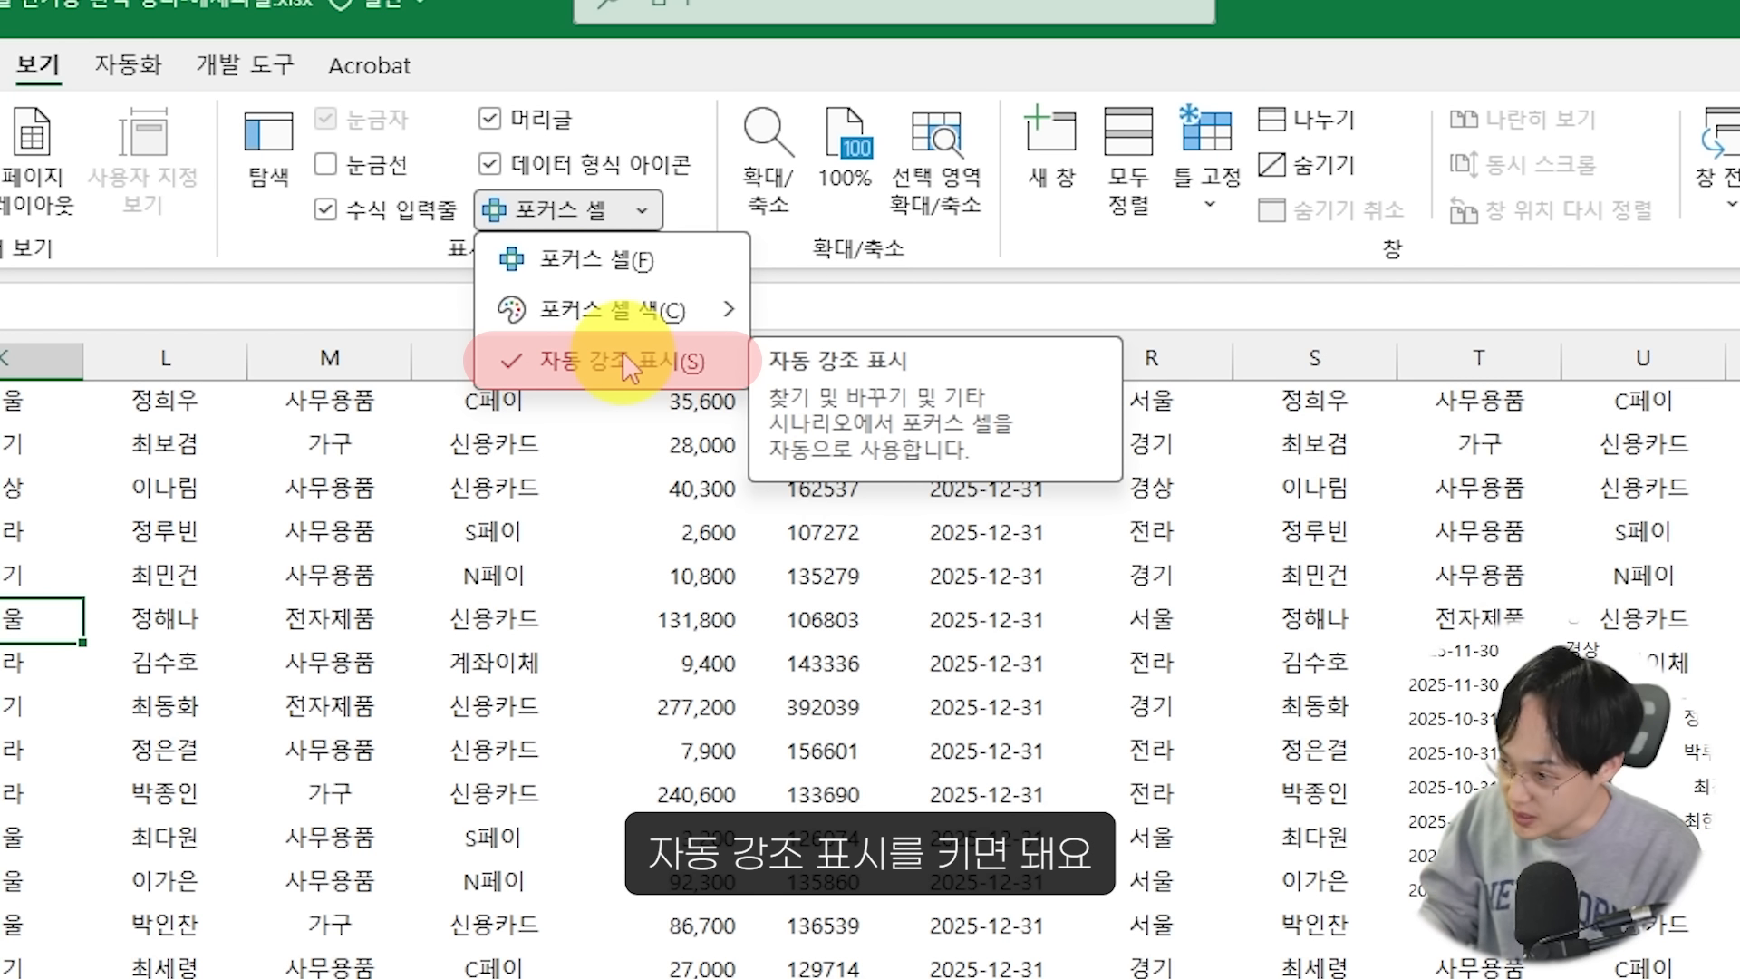
pyautogui.click(622, 352)
pyautogui.click(631, 213)
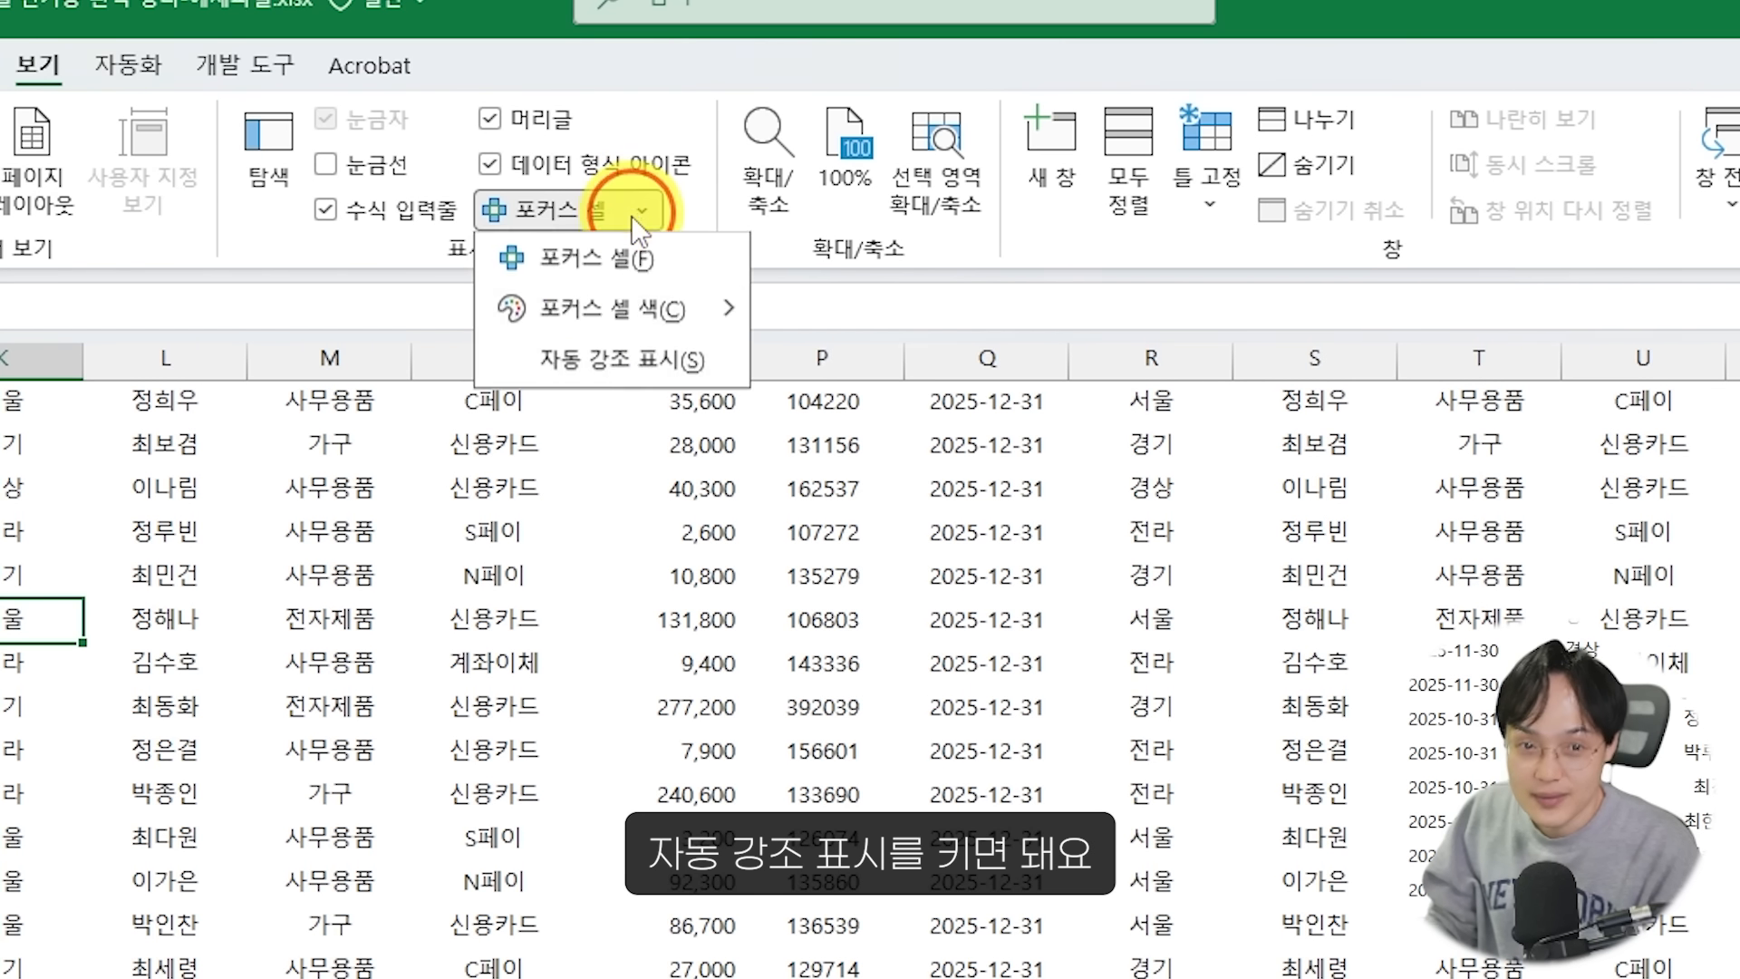
pyautogui.click(583, 356)
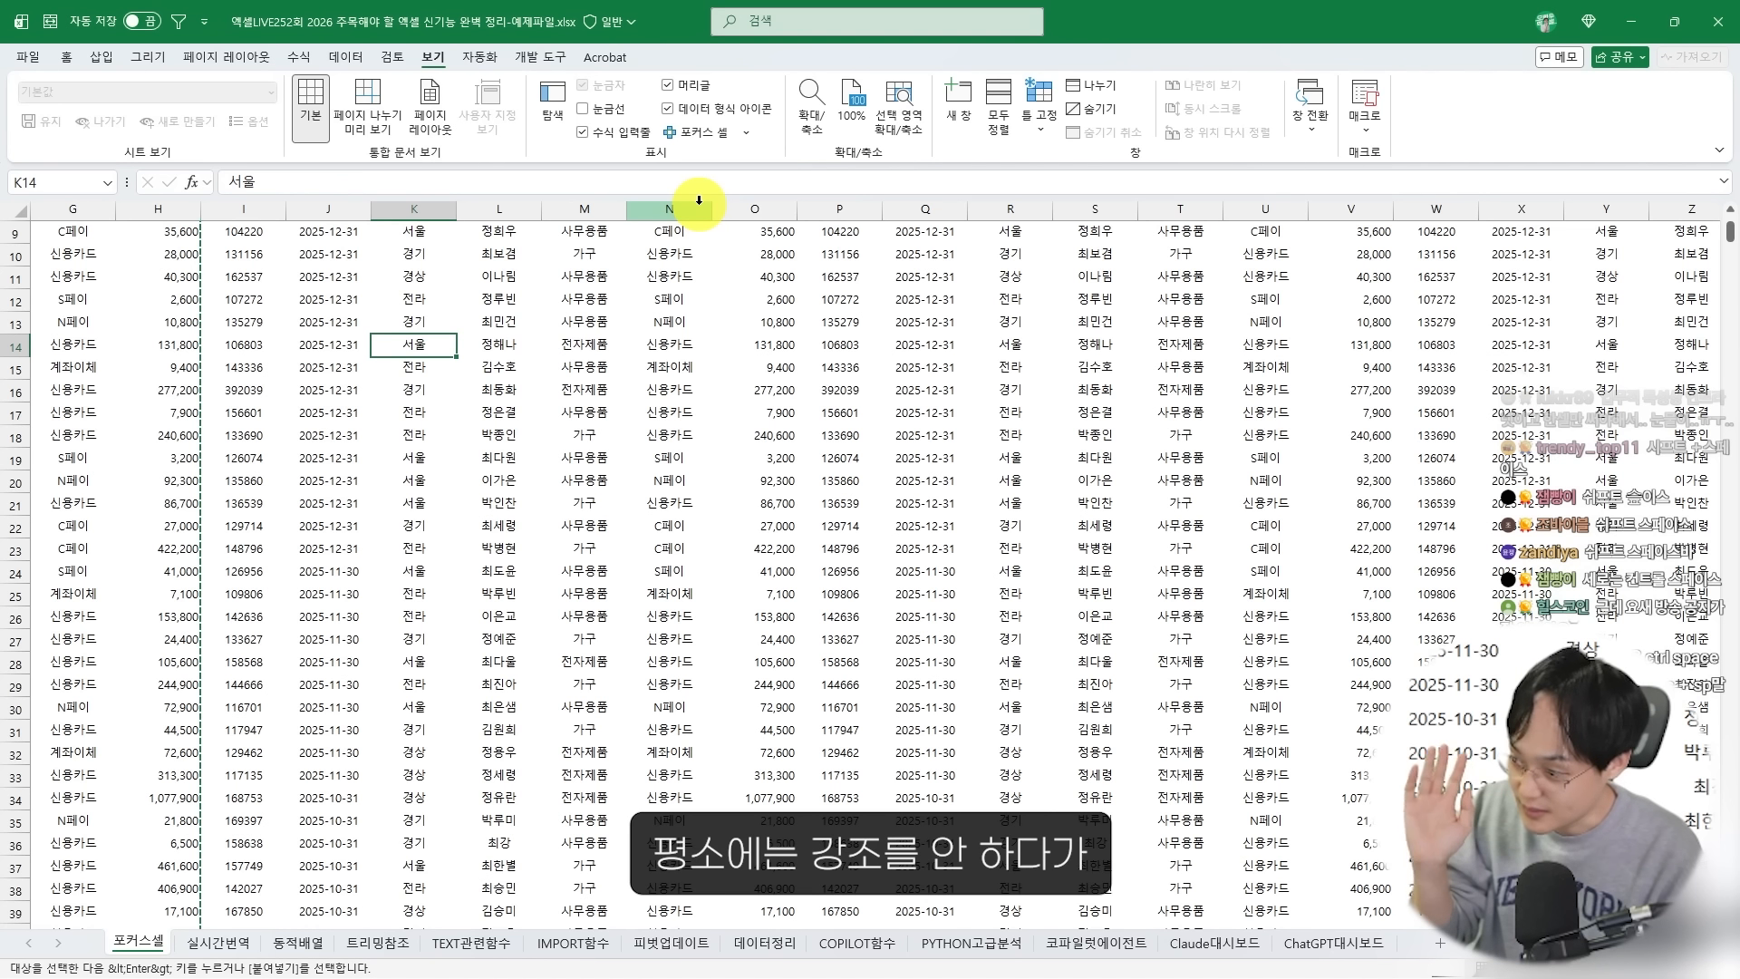
# Select cell O11, reopen the search and go through found cells using automatic highlighting
pyautogui.click(754, 277)
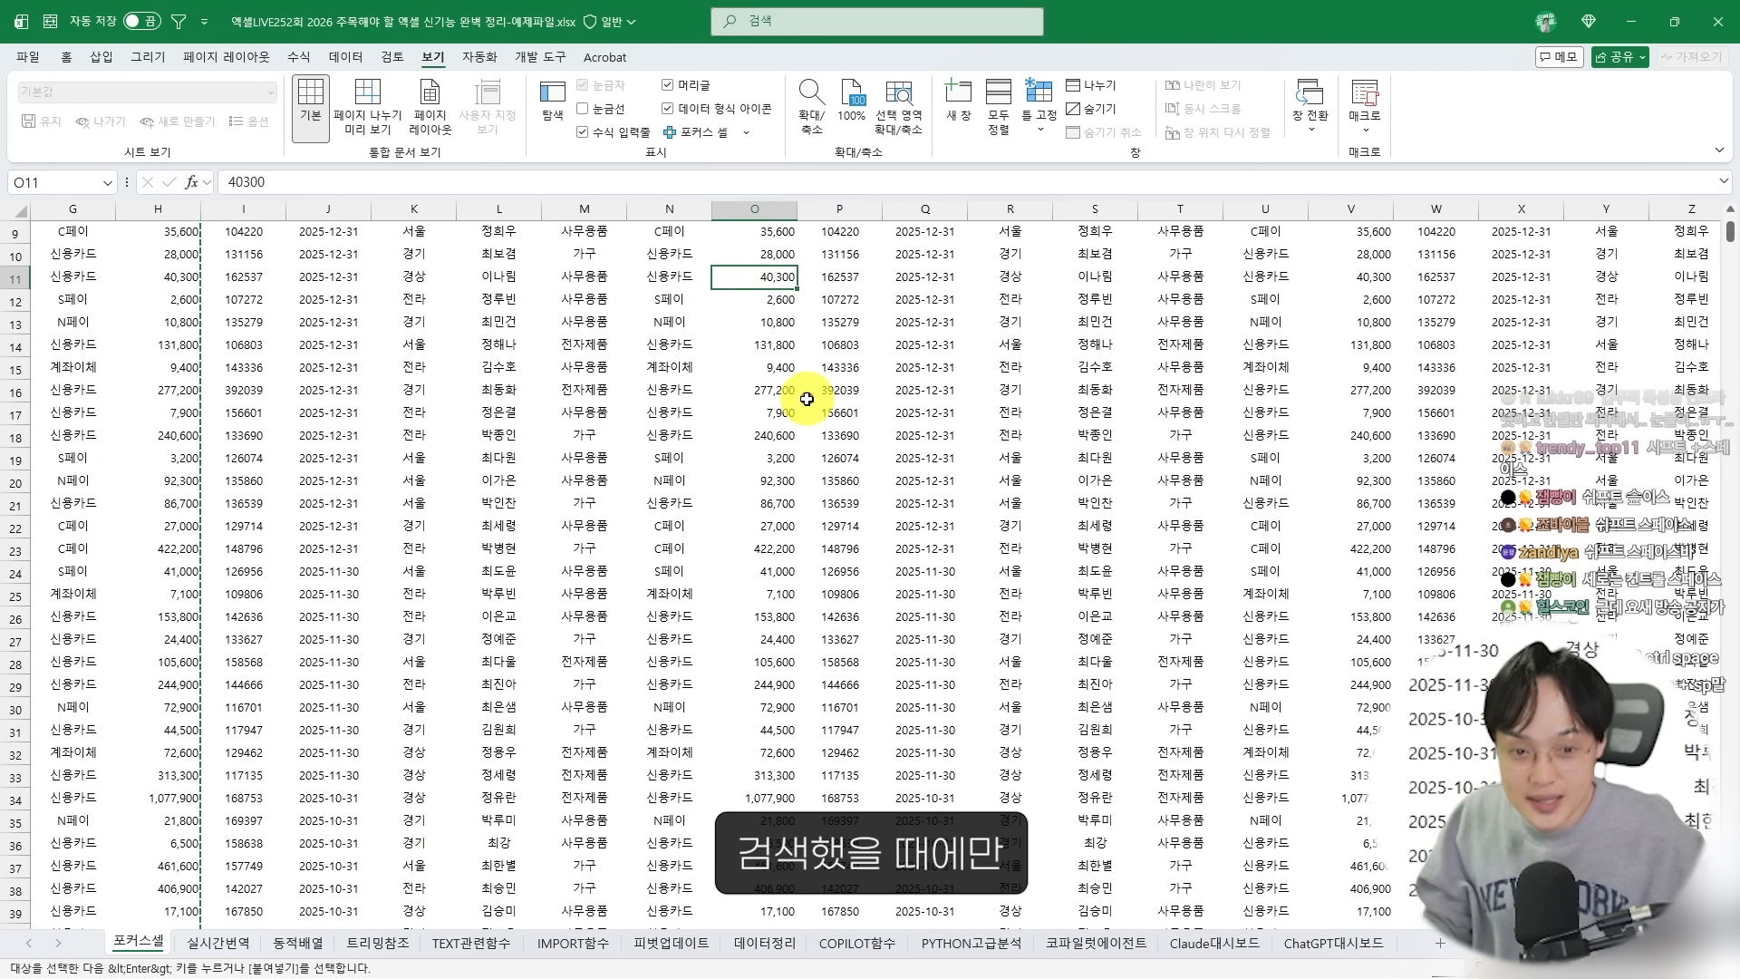
pyautogui.hotkey('ctrl', 'f')
pyautogui.click(1180, 596)
pyautogui.click(1182, 670)
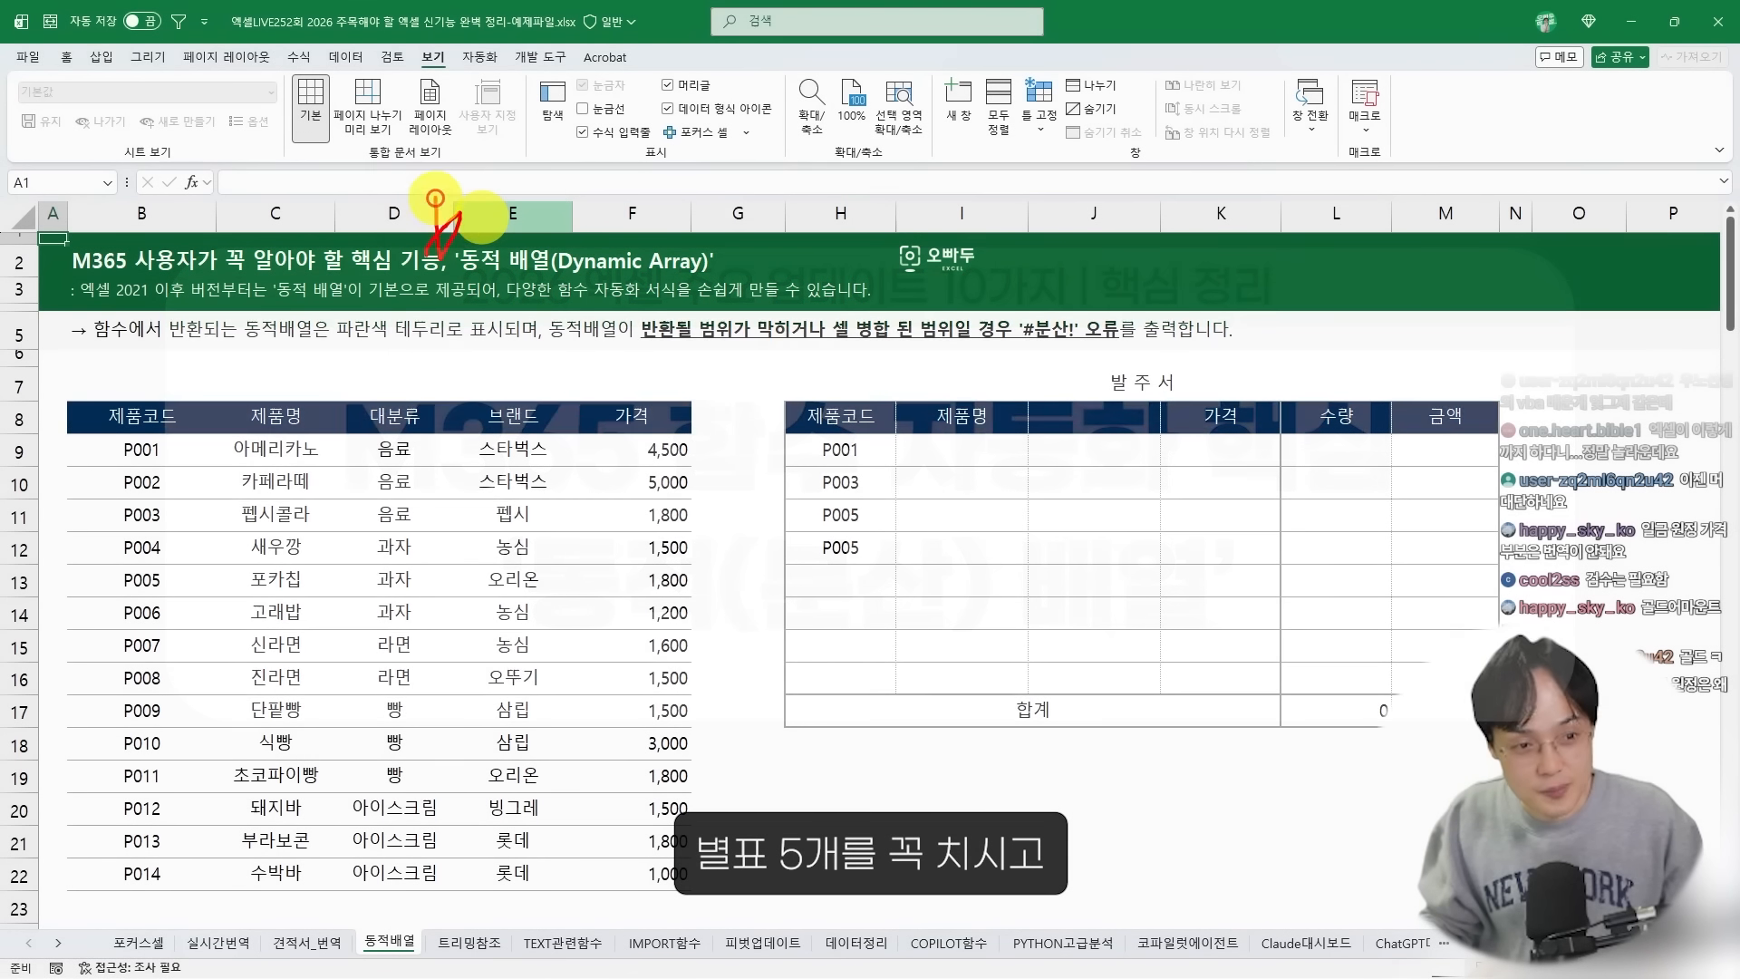
pyautogui.moveTo(435, 217)
pyautogui.mouseDown()
pyautogui.moveTo(544, 176)
pyautogui.moveTo(485, 207)
pyautogui.mouseUp()
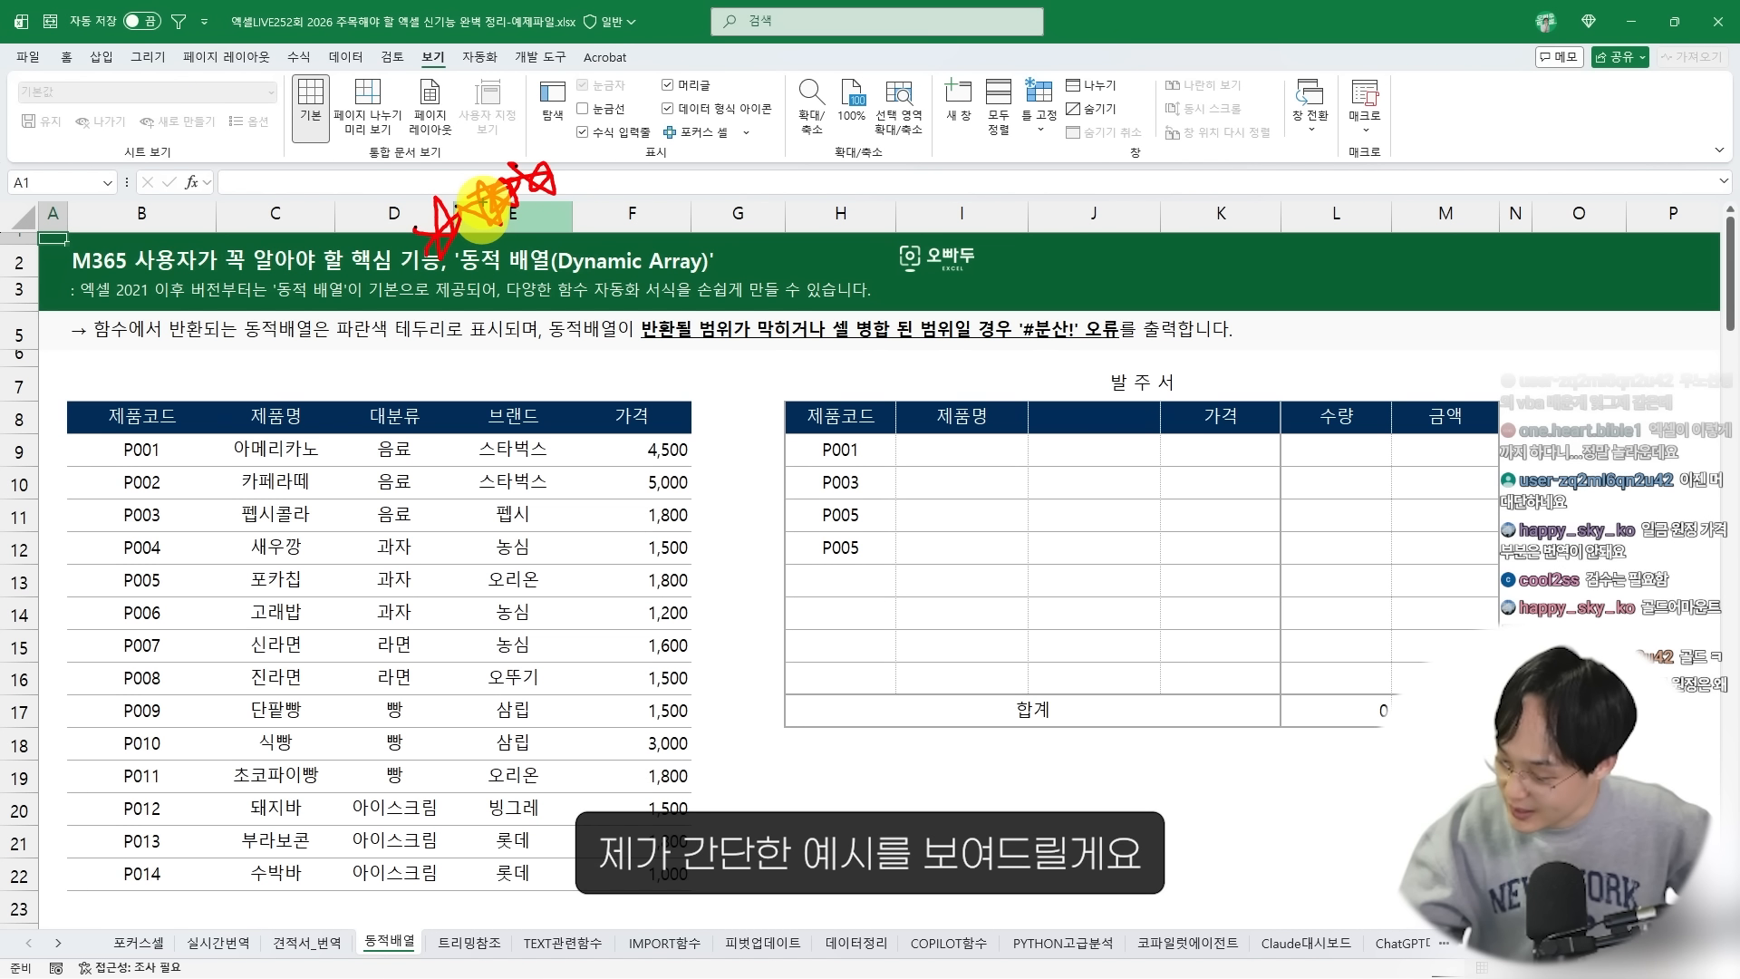
pyautogui.press('Escape')
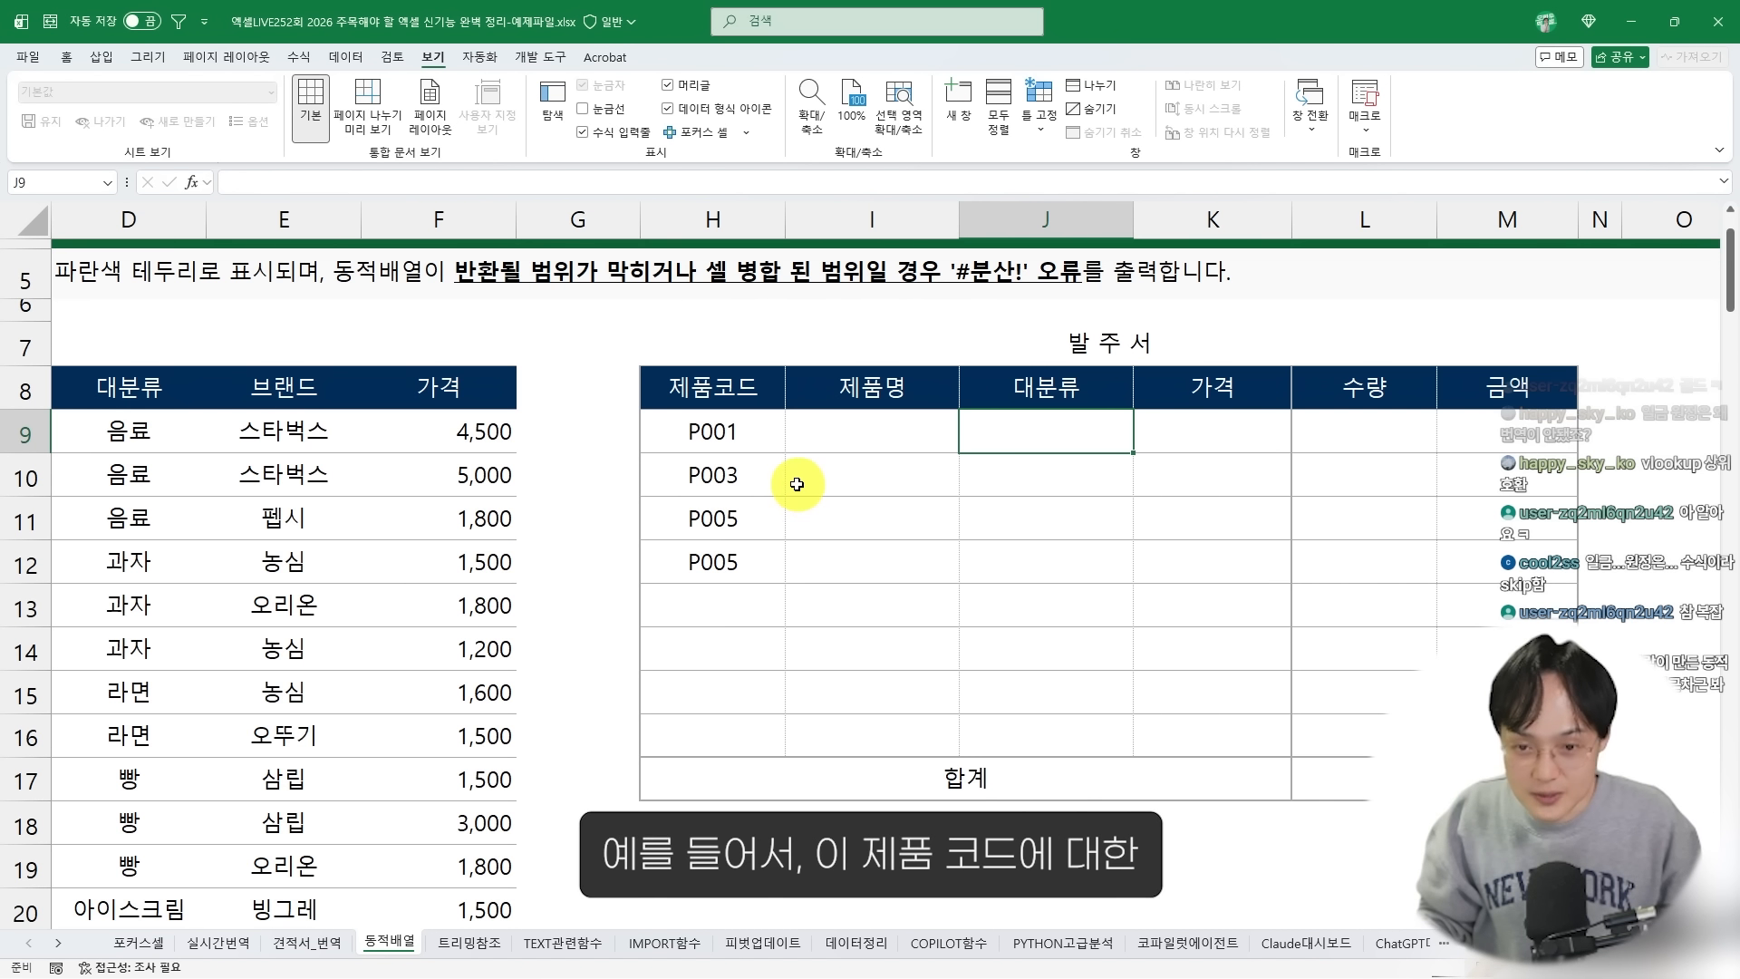
pyautogui.hscroll(-1, 796, 484)
pyautogui.hotkey('ctrl', '2')
pyautogui.moveTo(1020, 409)
pyautogui.mouseDown()
pyautogui.moveTo(1172, 535)
pyautogui.moveTo(1175, 590)
pyautogui.mouseUp()
pyautogui.moveTo(1313, 410)
pyautogui.mouseDown()
pyautogui.moveTo(1274, 334)
pyautogui.moveTo(1315, 413)
pyautogui.mouseUp()
pyautogui.moveTo(1482, 413)
pyautogui.mouseDown()
pyautogui.moveTo(1420, 353)
pyautogui.moveTo(1461, 399)
pyautogui.mouseUp()
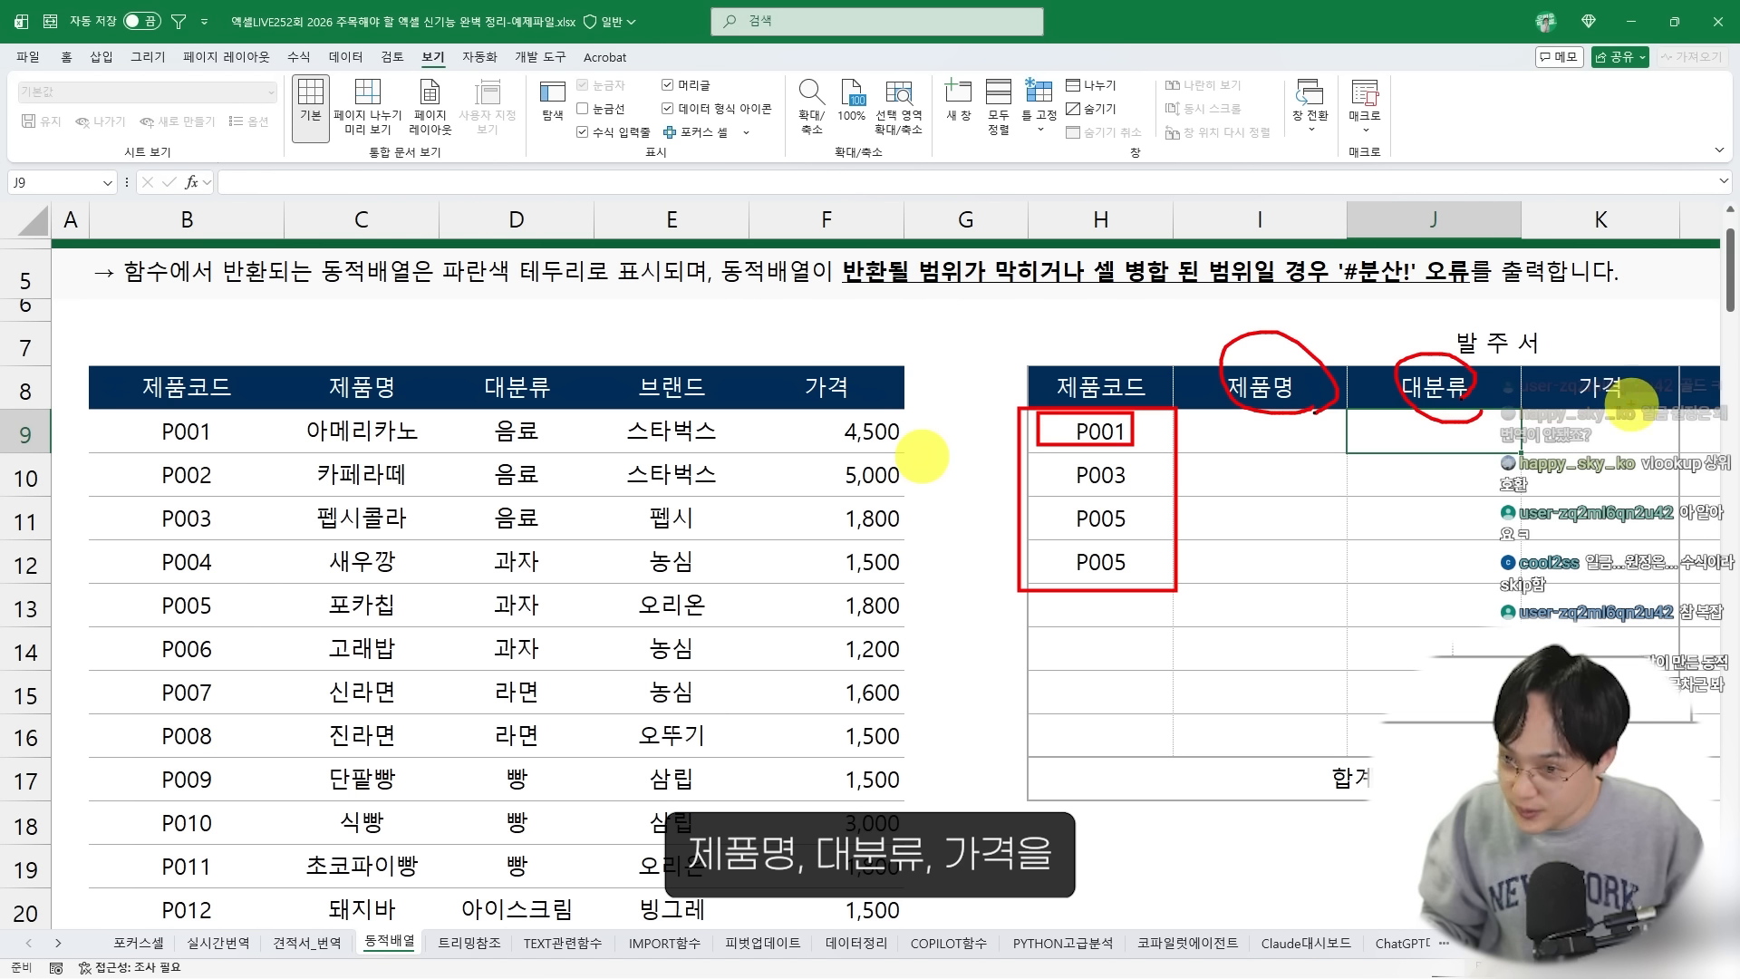
pyautogui.moveTo(1632, 410); pyautogui.dragTo(1633, 414)
pyautogui.moveTo(114, 373)
pyautogui.mouseDown()
pyautogui.moveTo(792, 722)
pyautogui.moveTo(826, 763)
pyautogui.mouseUp()
pyautogui.moveTo(473, 524)
pyautogui.mouseDown()
pyautogui.moveTo(473, 503)
pyautogui.moveTo(1067, 338)
pyautogui.moveTo(1092, 358)
pyautogui.mouseUp()
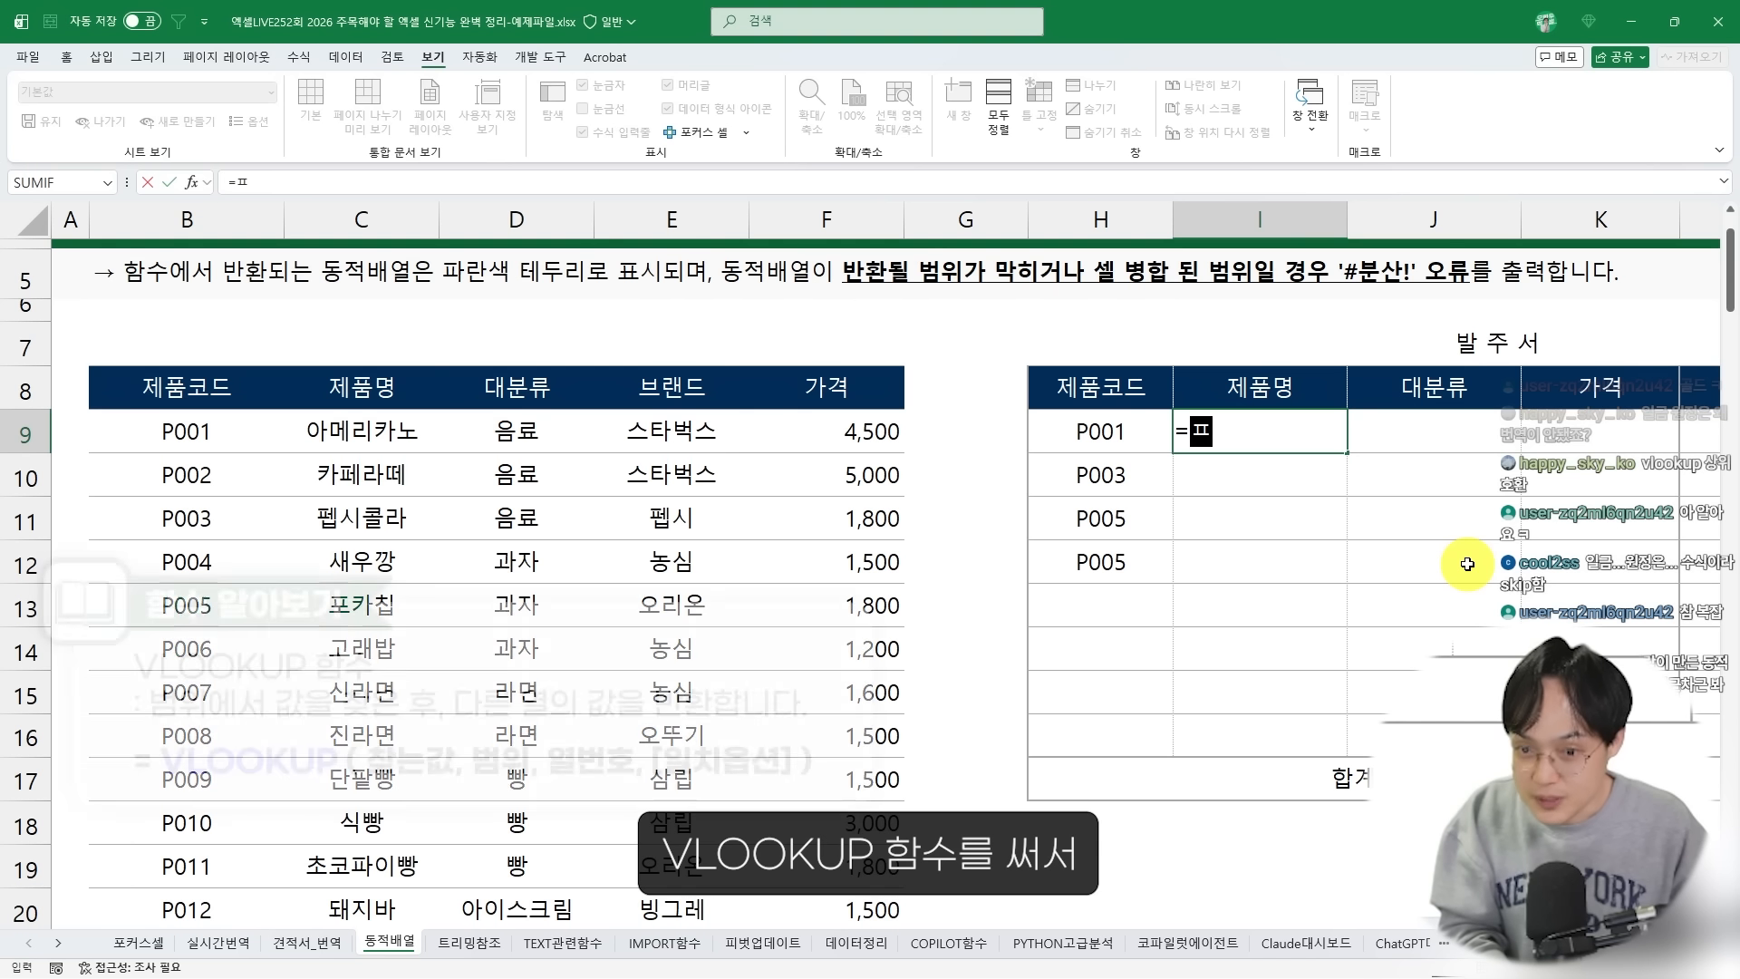
# Enter =VLOOKUP(H9,$B$8:$F$22,2,0) in I9 to look up the product name for the code in H9
pyautogui.press('BackSpace')
pyautogui.write('VLOOKUP(')
pyautogui.press('Tab')
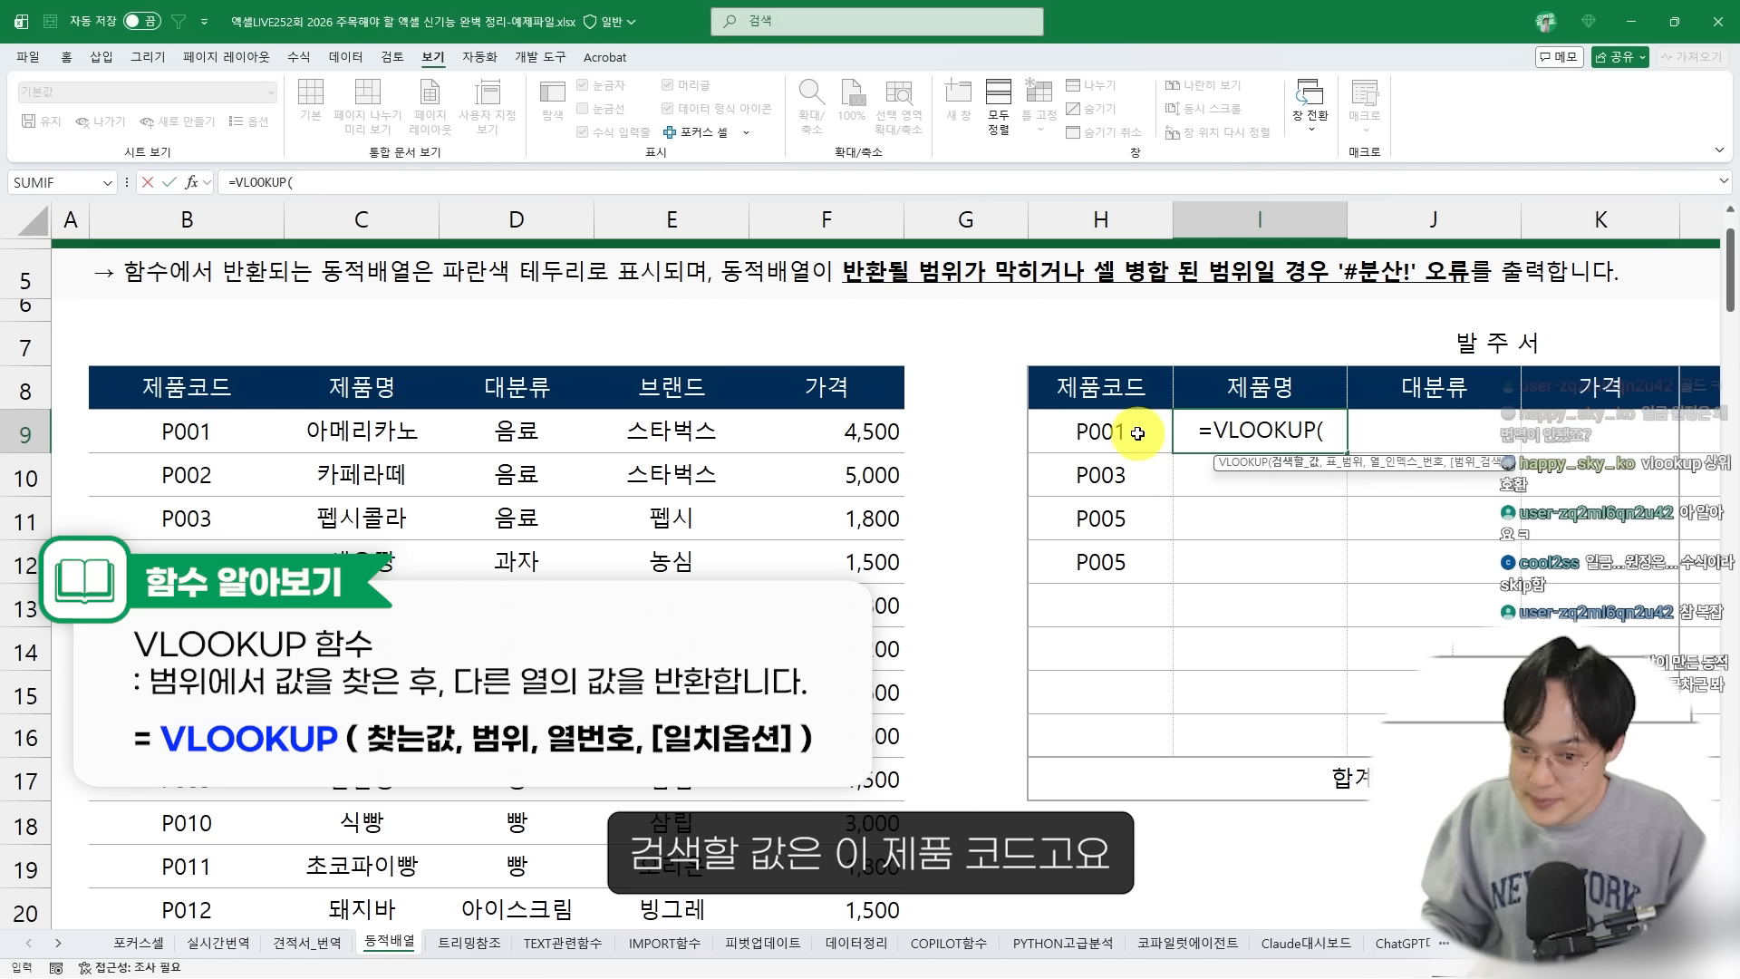
pyautogui.click(1138, 433)
pyautogui.write(',')
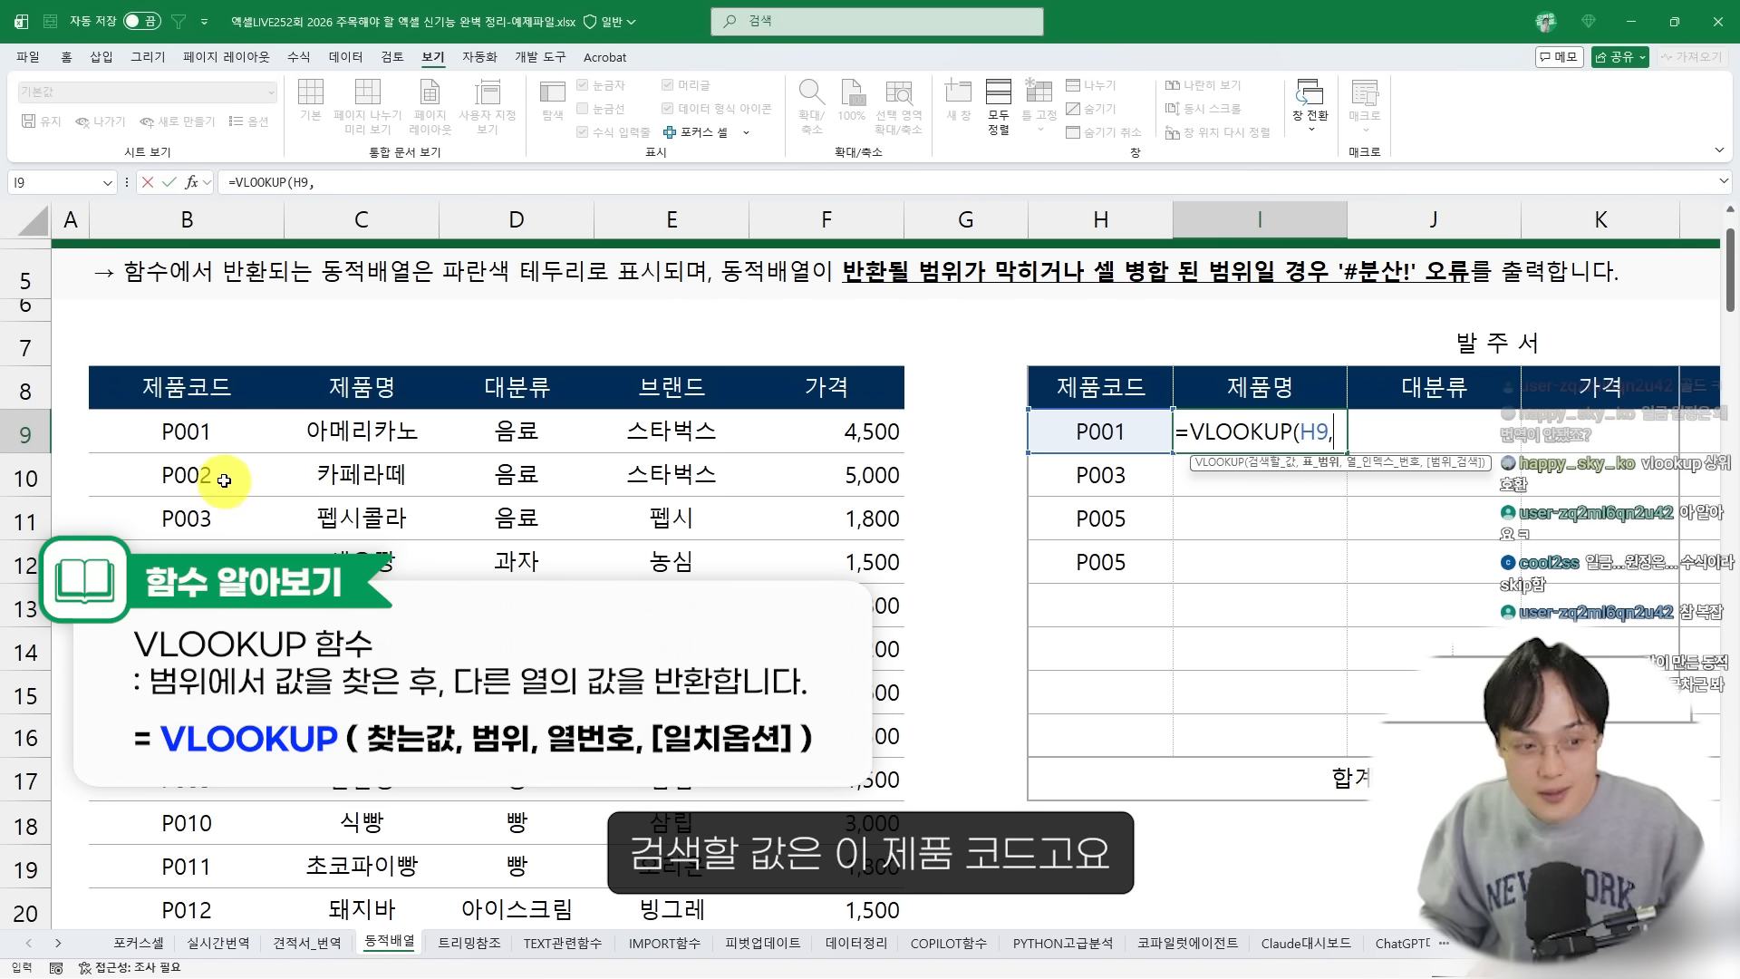
pyautogui.moveTo(185, 388); pyautogui.dragTo(906, 815)
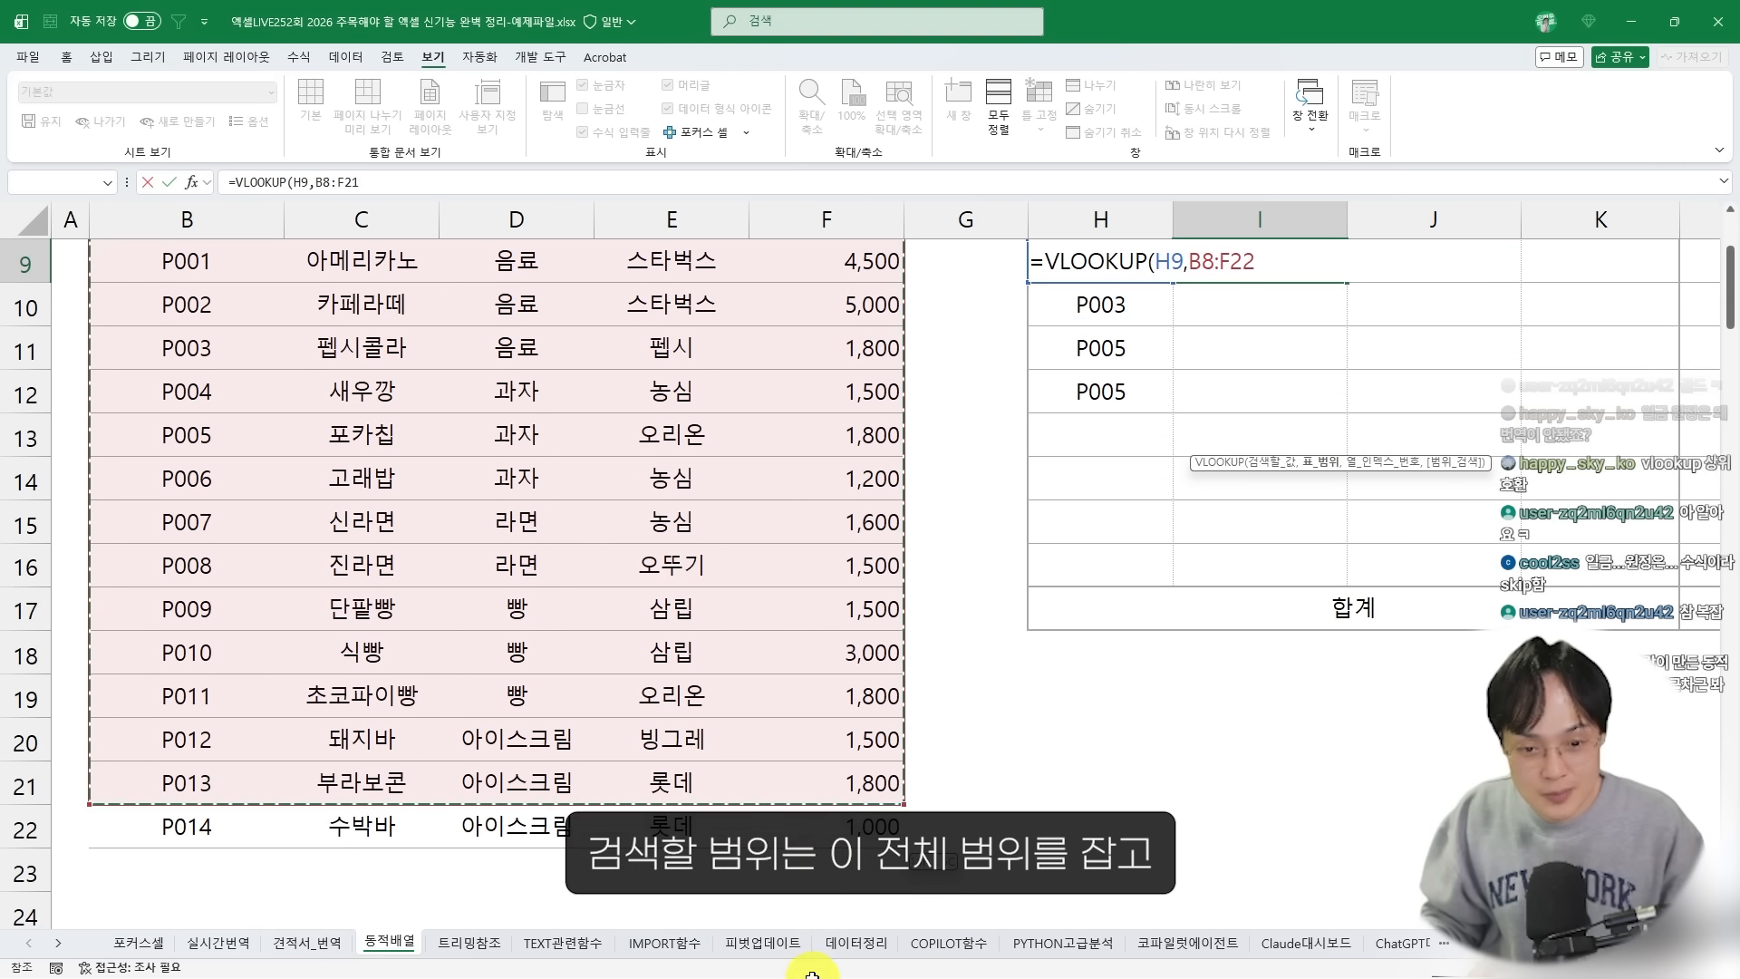
pyautogui.scroll(3, 948, 872)
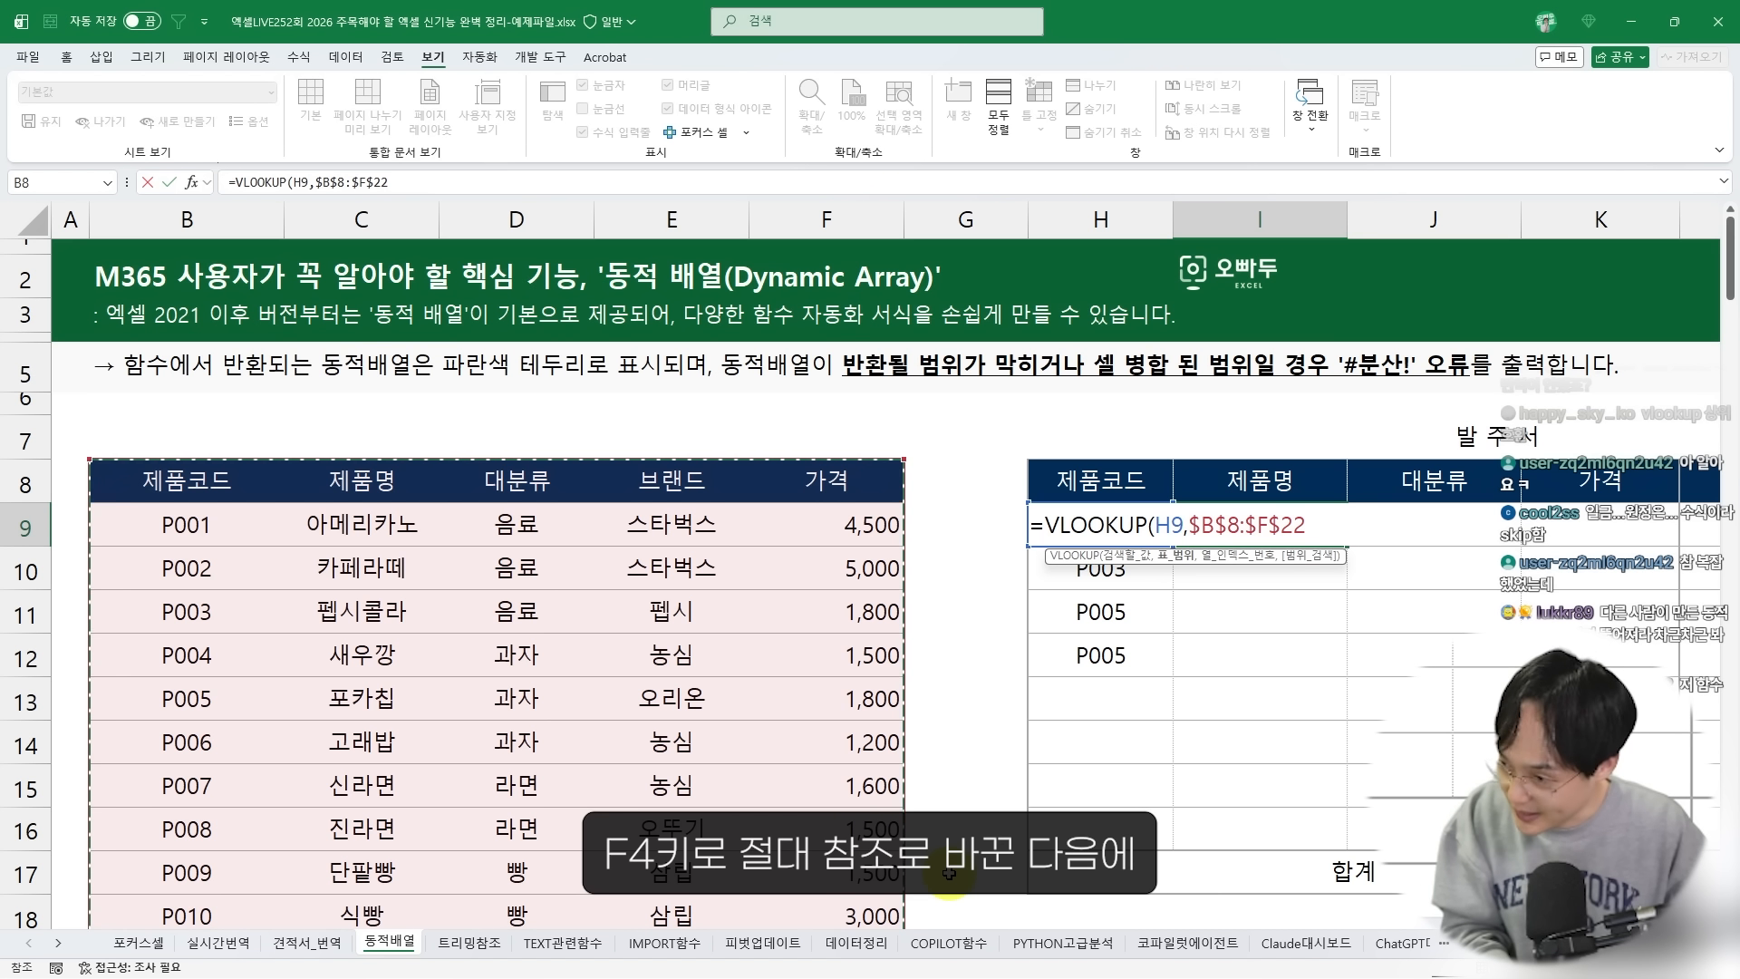
pyautogui.write(',')
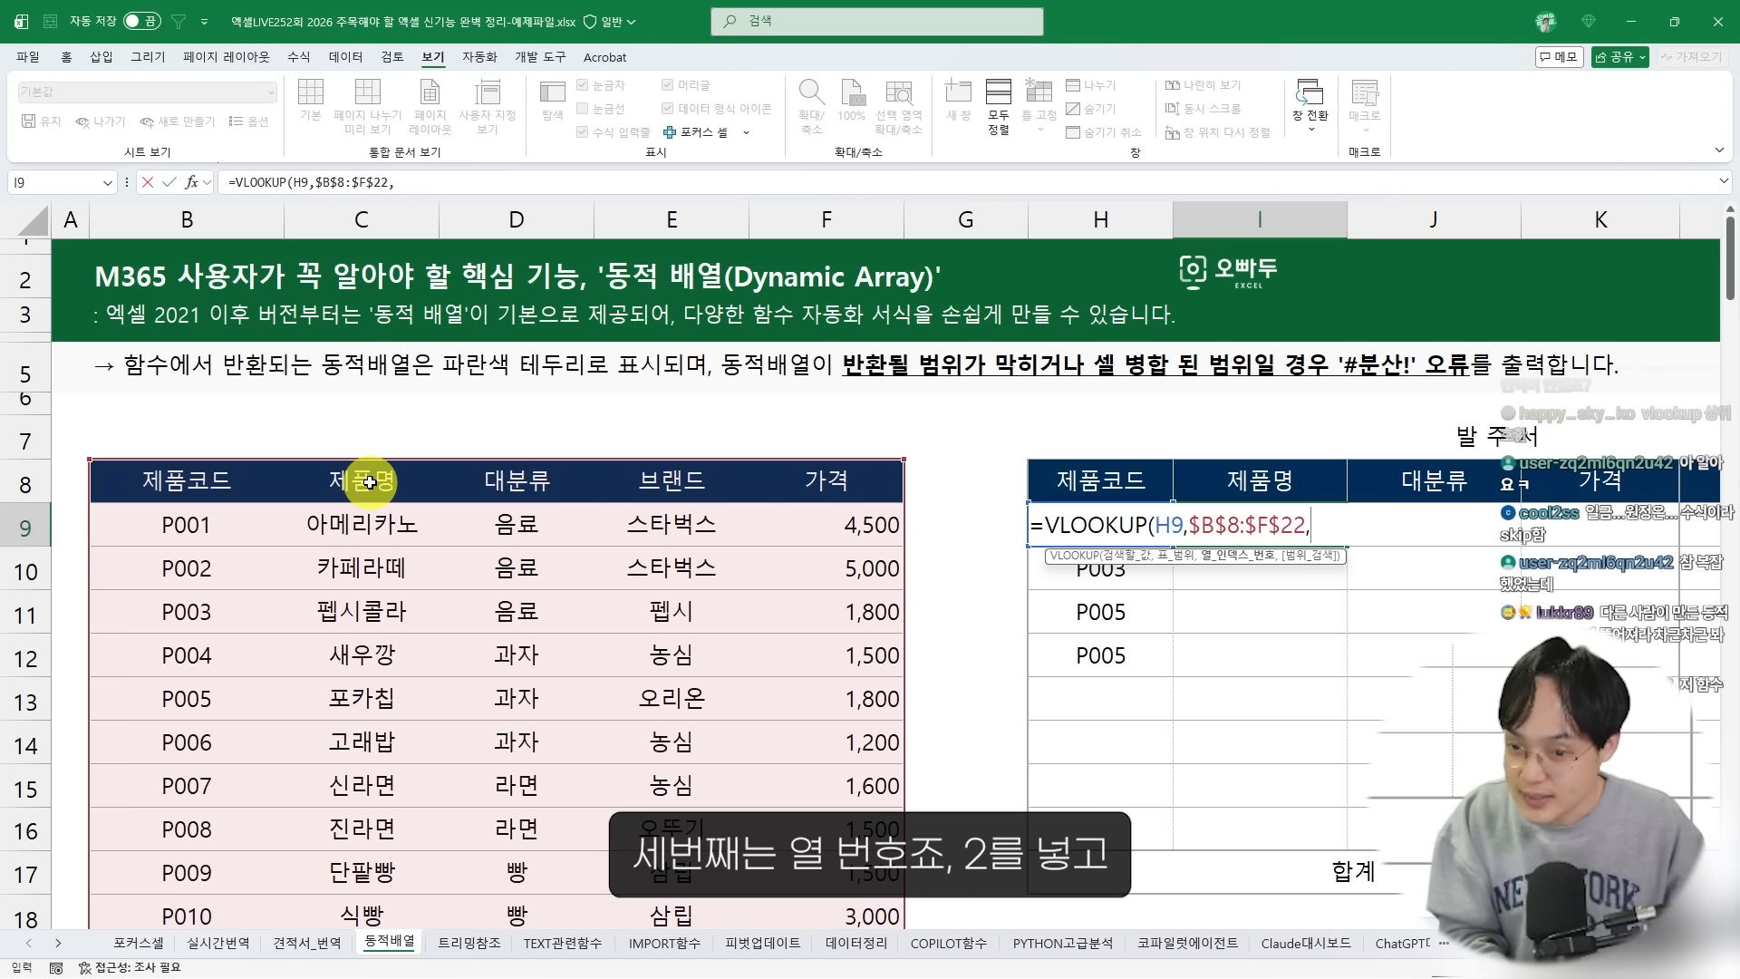
pyautogui.write('2,0)')
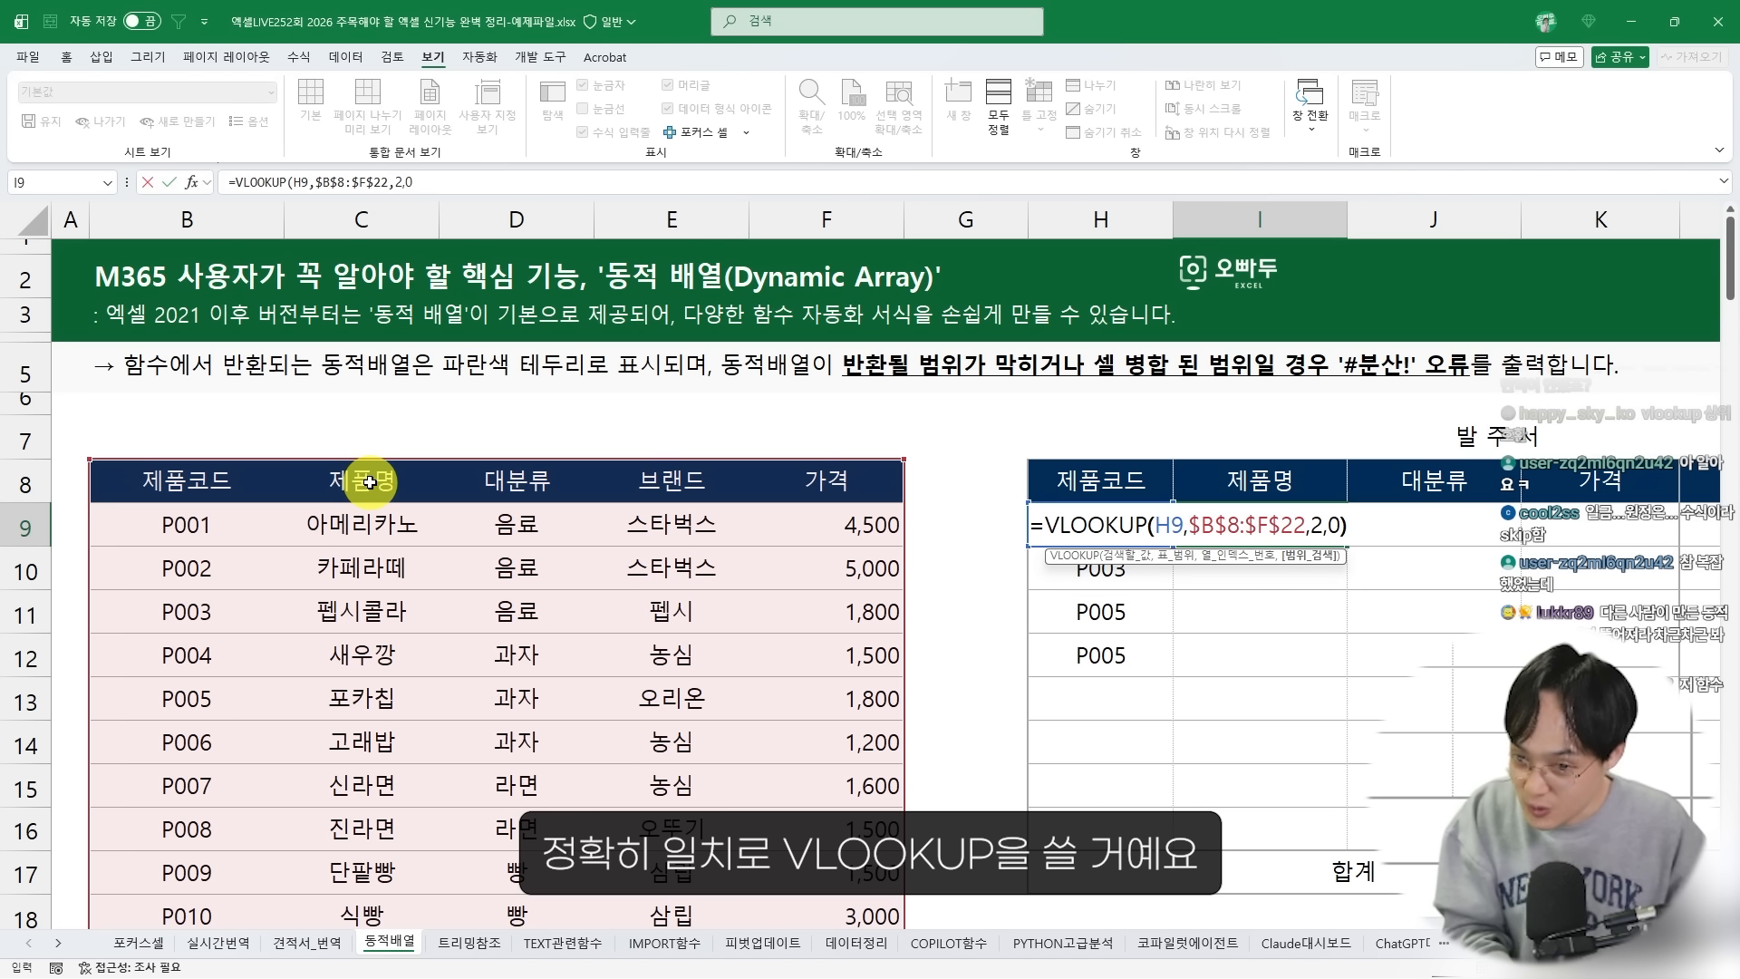
pyautogui.press('Return')
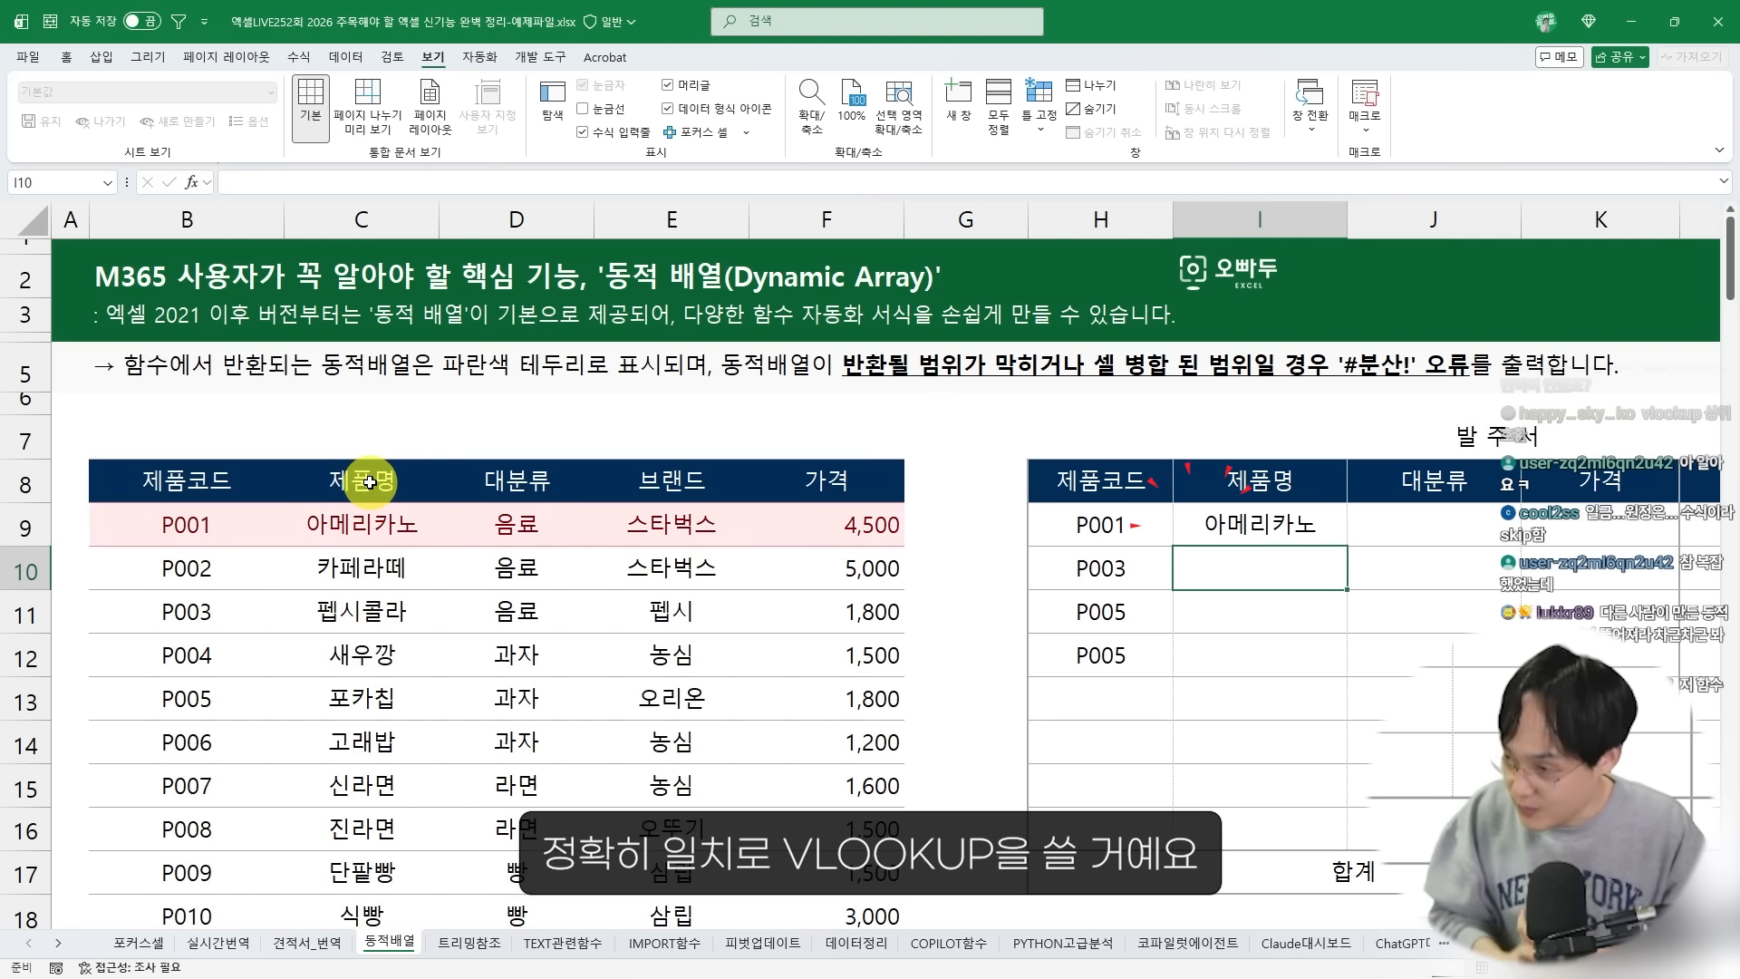
# Open the lookup formula in I9 to review its arguments, leaving it unedited
pyautogui.click(1219, 485)
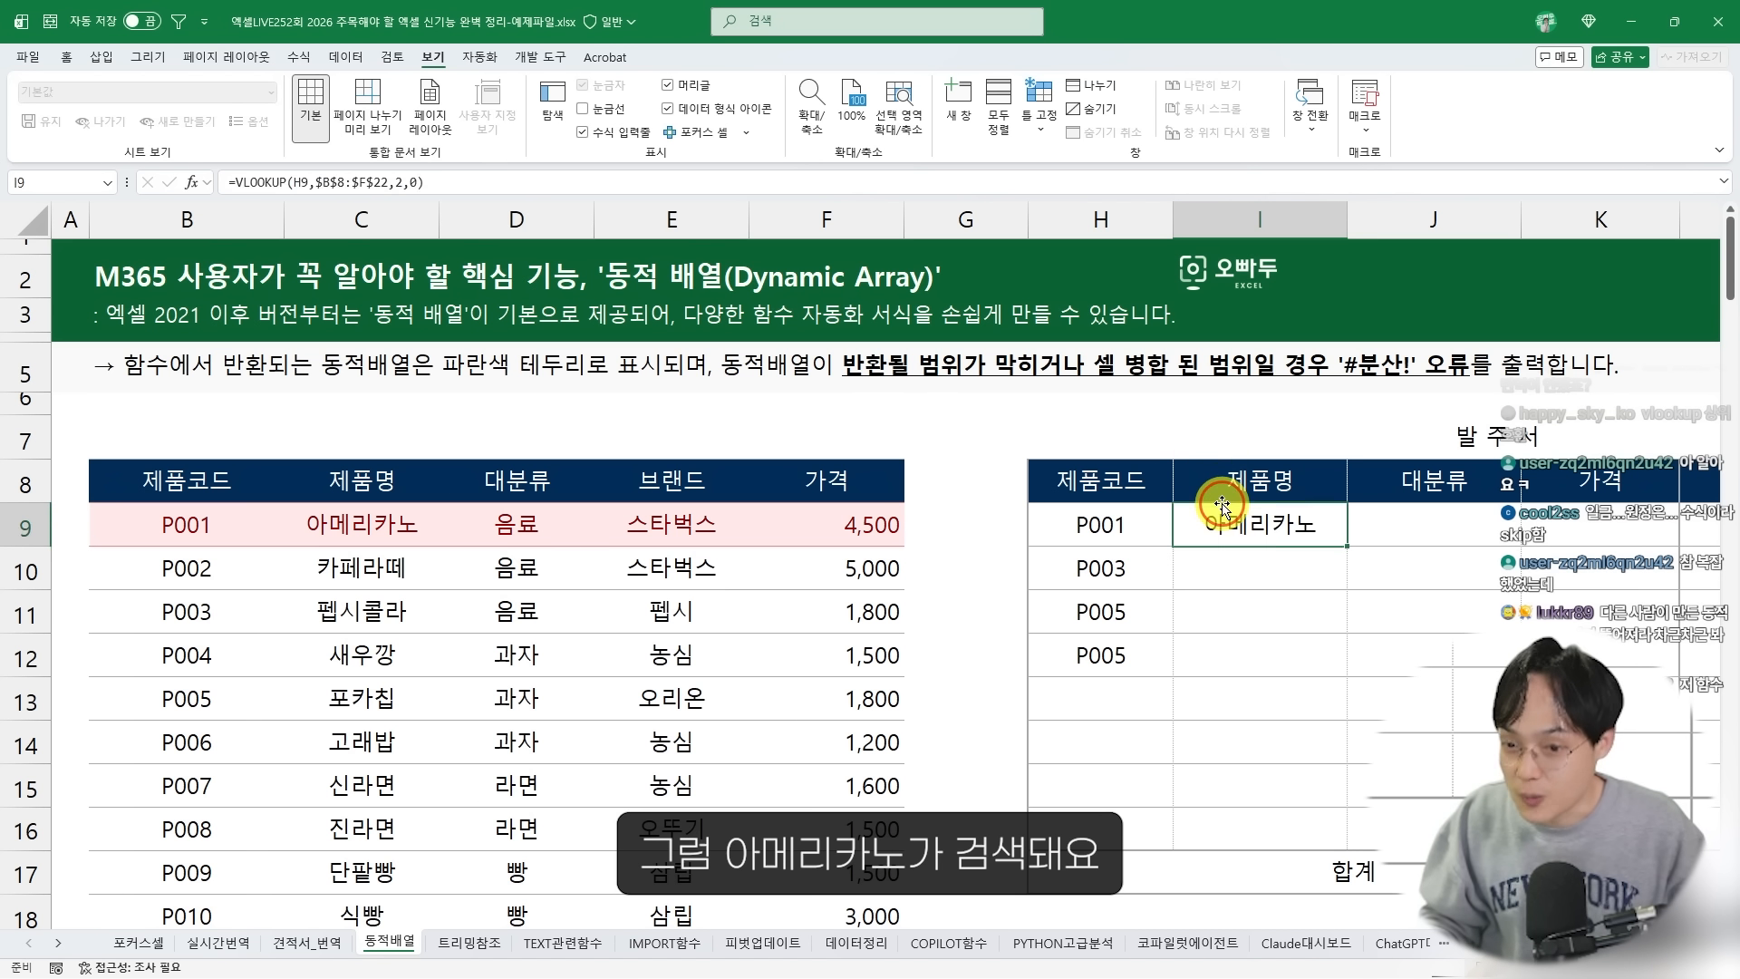
pyautogui.doubleClick(1225, 523)
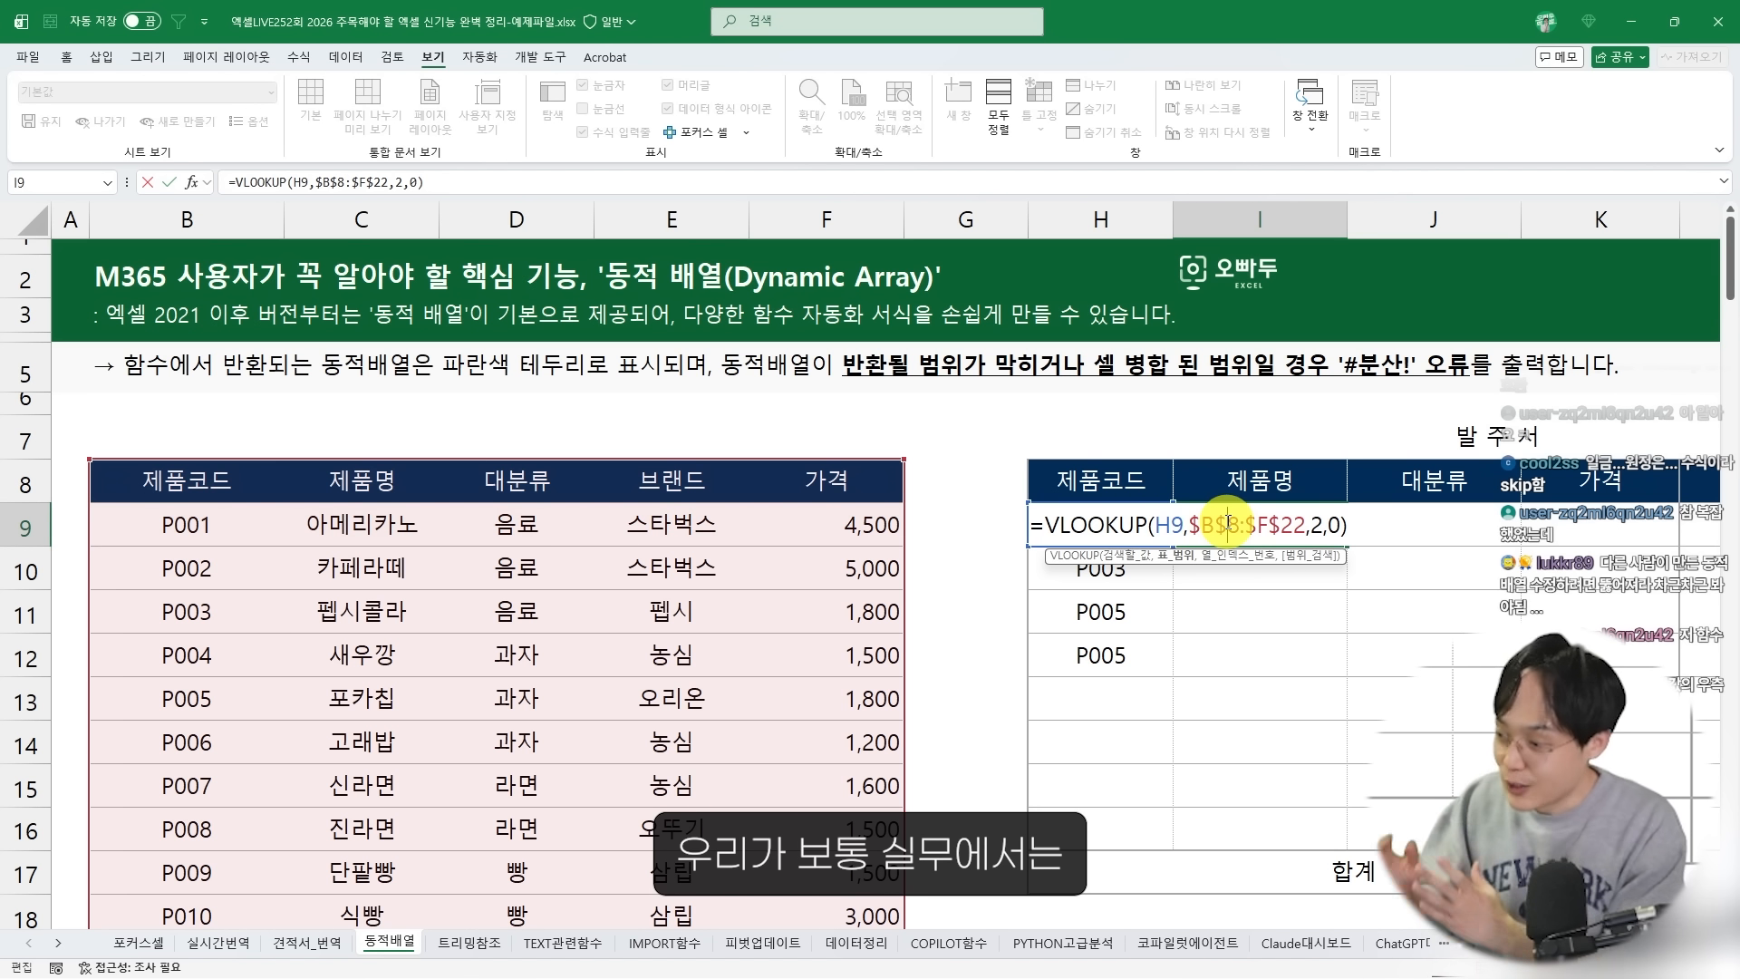
pyautogui.press('Escape')
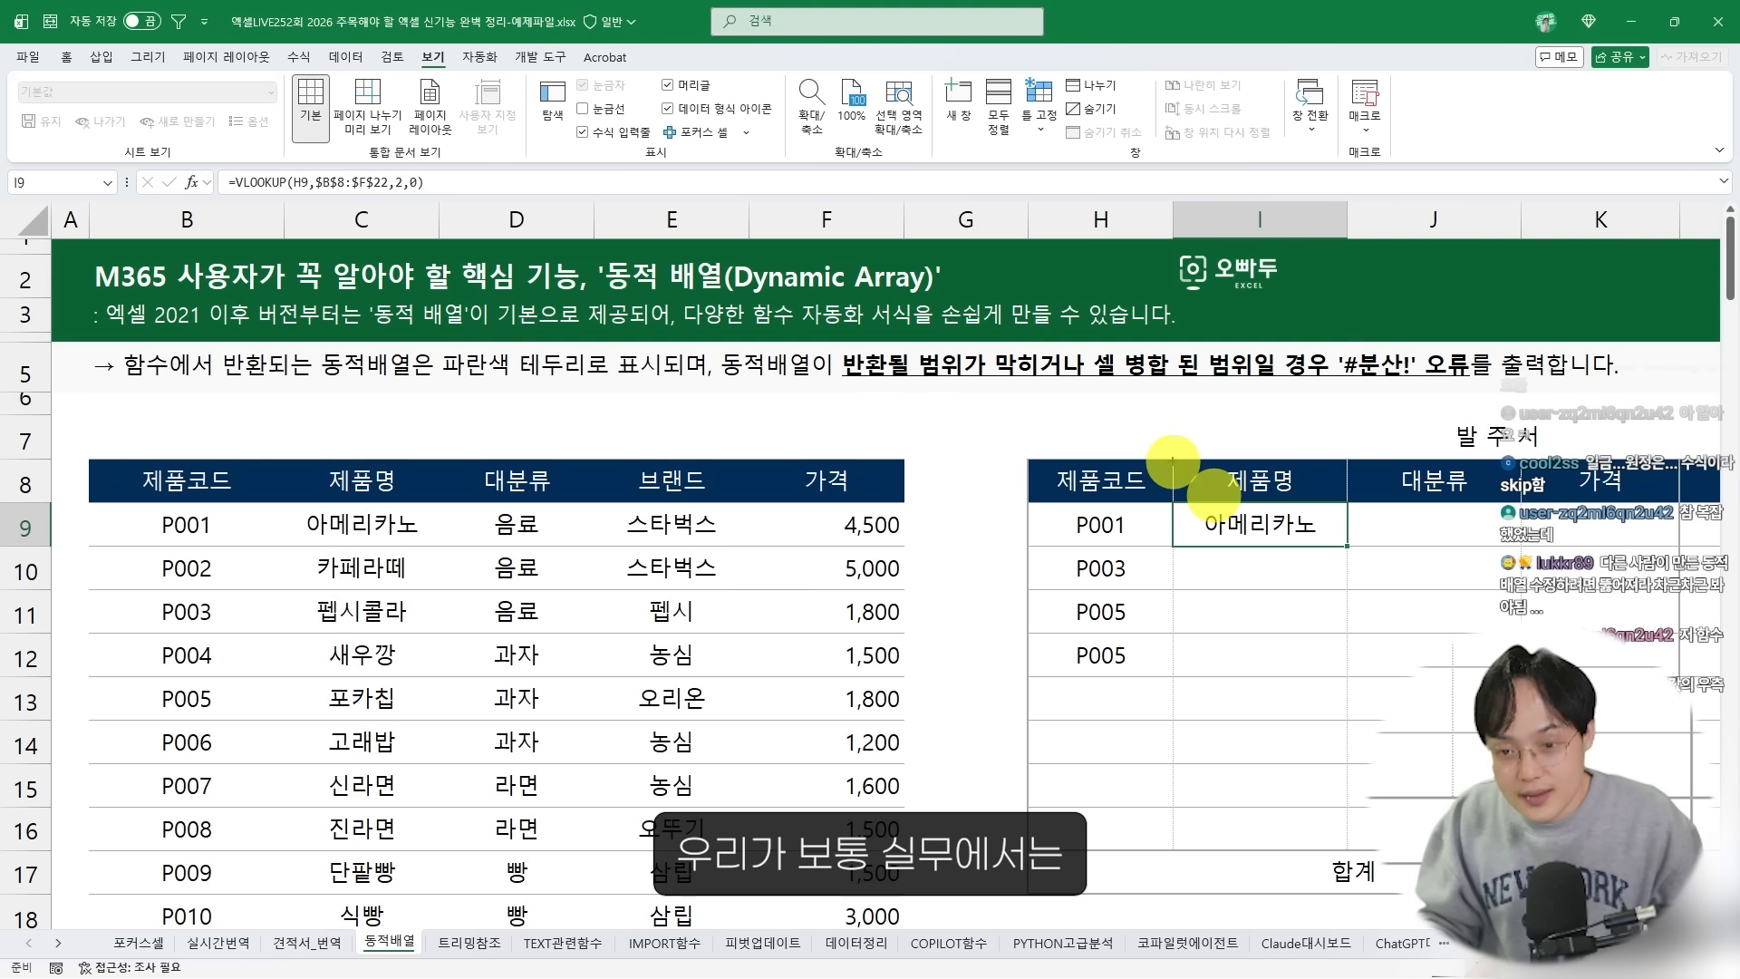
pyautogui.moveTo(1172, 455); pyautogui.dragTo(1330, 549)
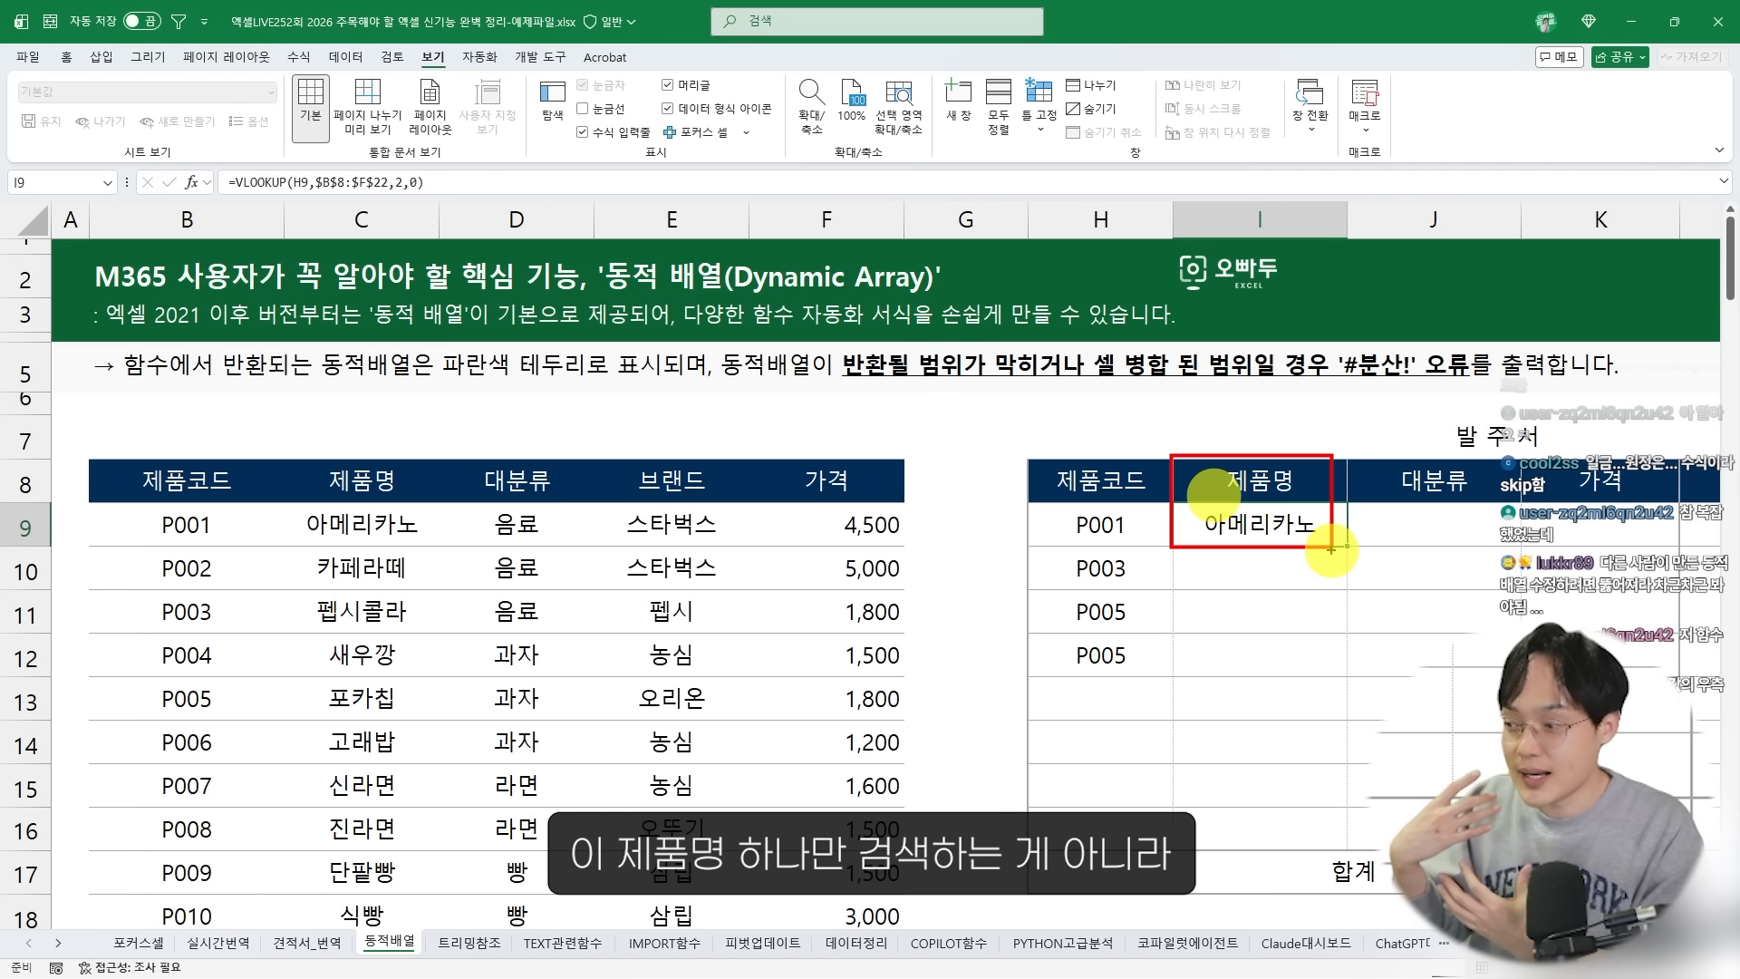
pyautogui.press('Escape')
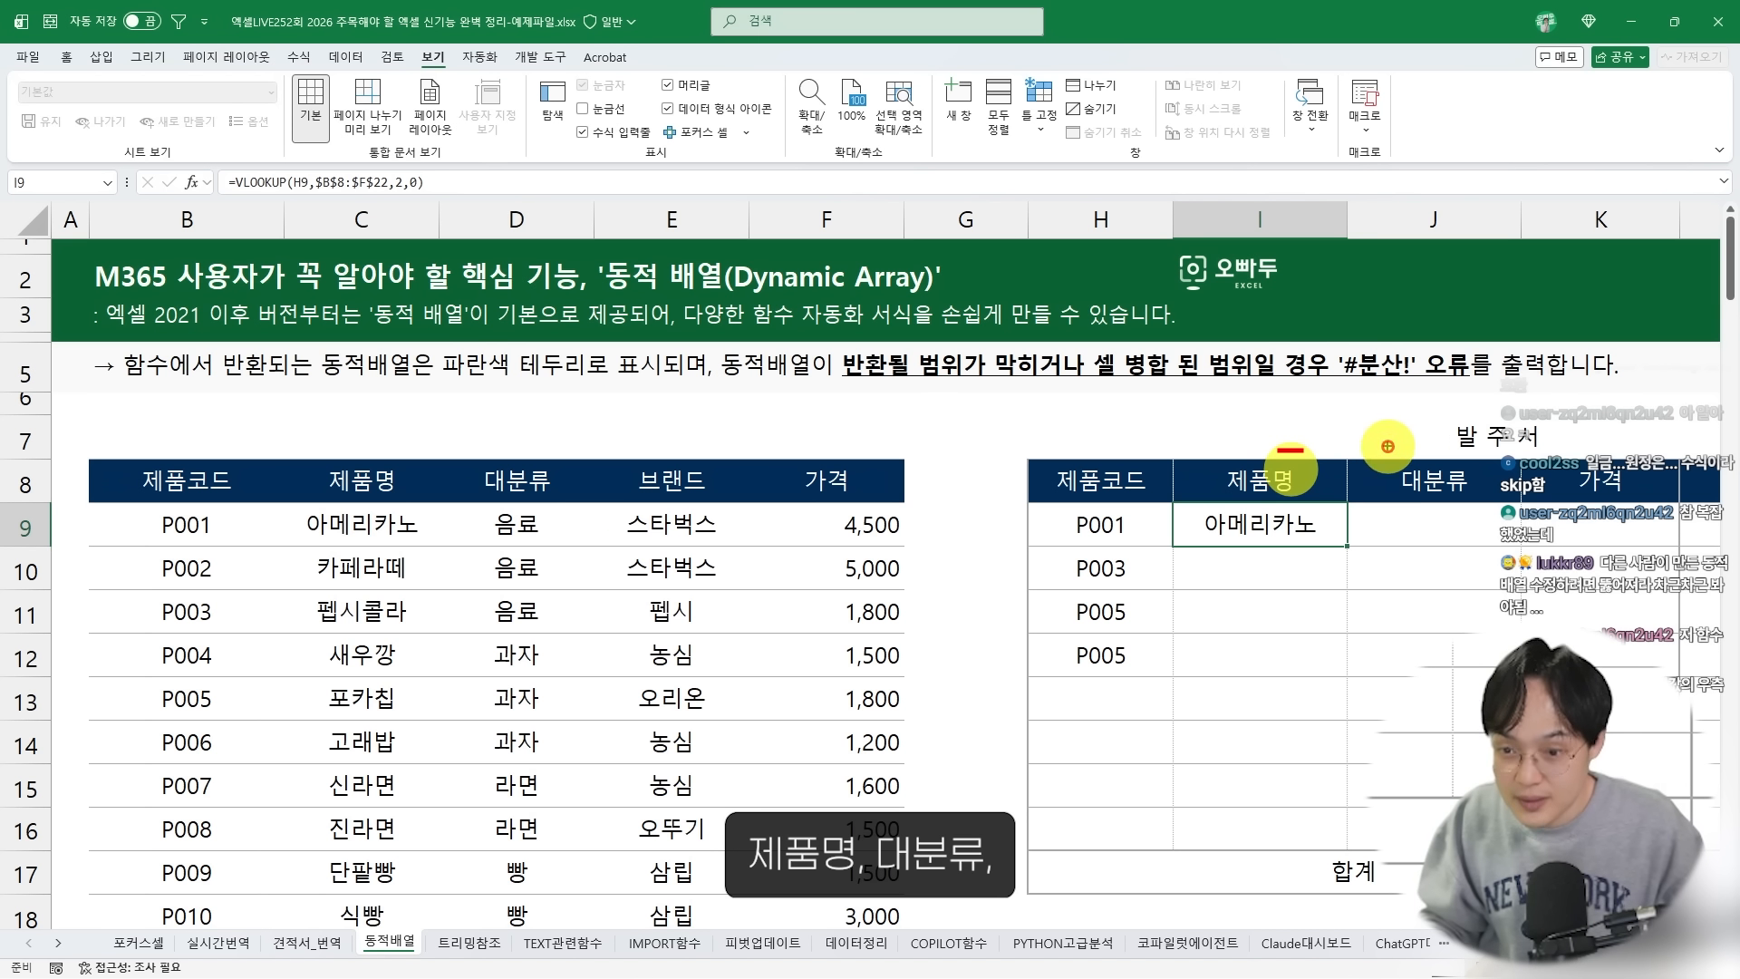
pyautogui.moveTo(1389, 451); pyautogui.dragTo(1415, 442)
pyautogui.moveTo(1526, 433); pyautogui.dragTo(1551, 432)
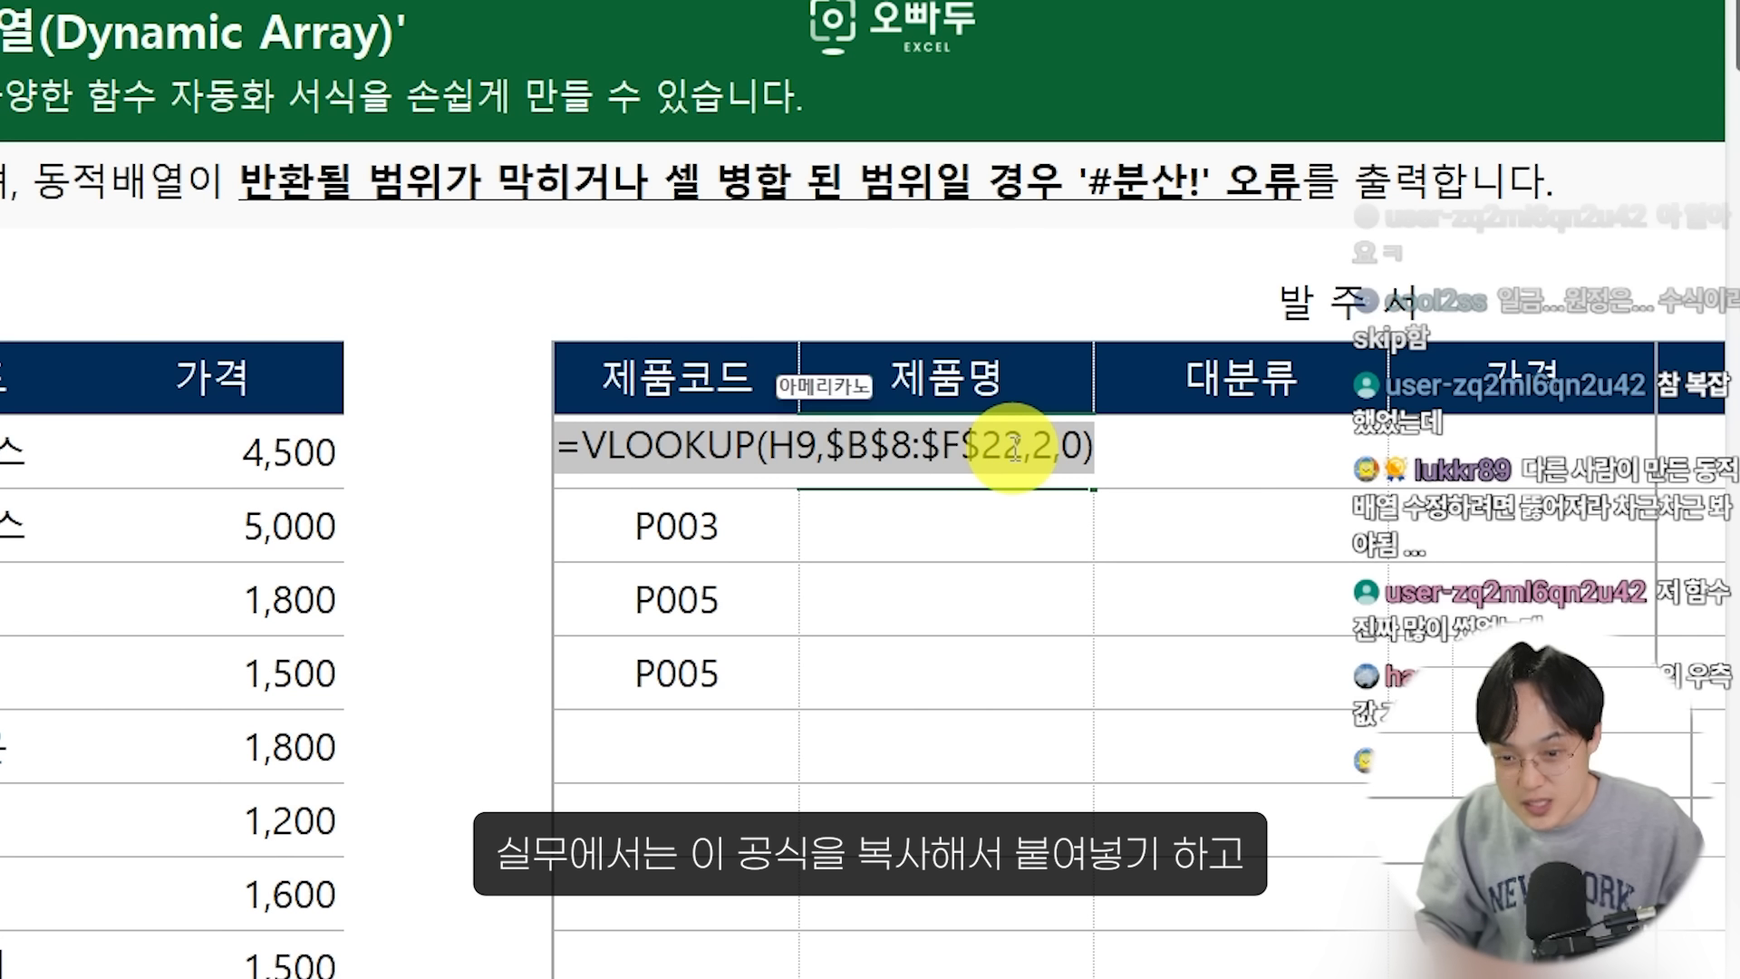
# Copy the VLOOKUP formula text from I9 into J9 and set its column number to 3
pyautogui.press('Escape')
pyautogui.doubleClick(1201, 447)
pyautogui.hotkey('ctrl', 'v')
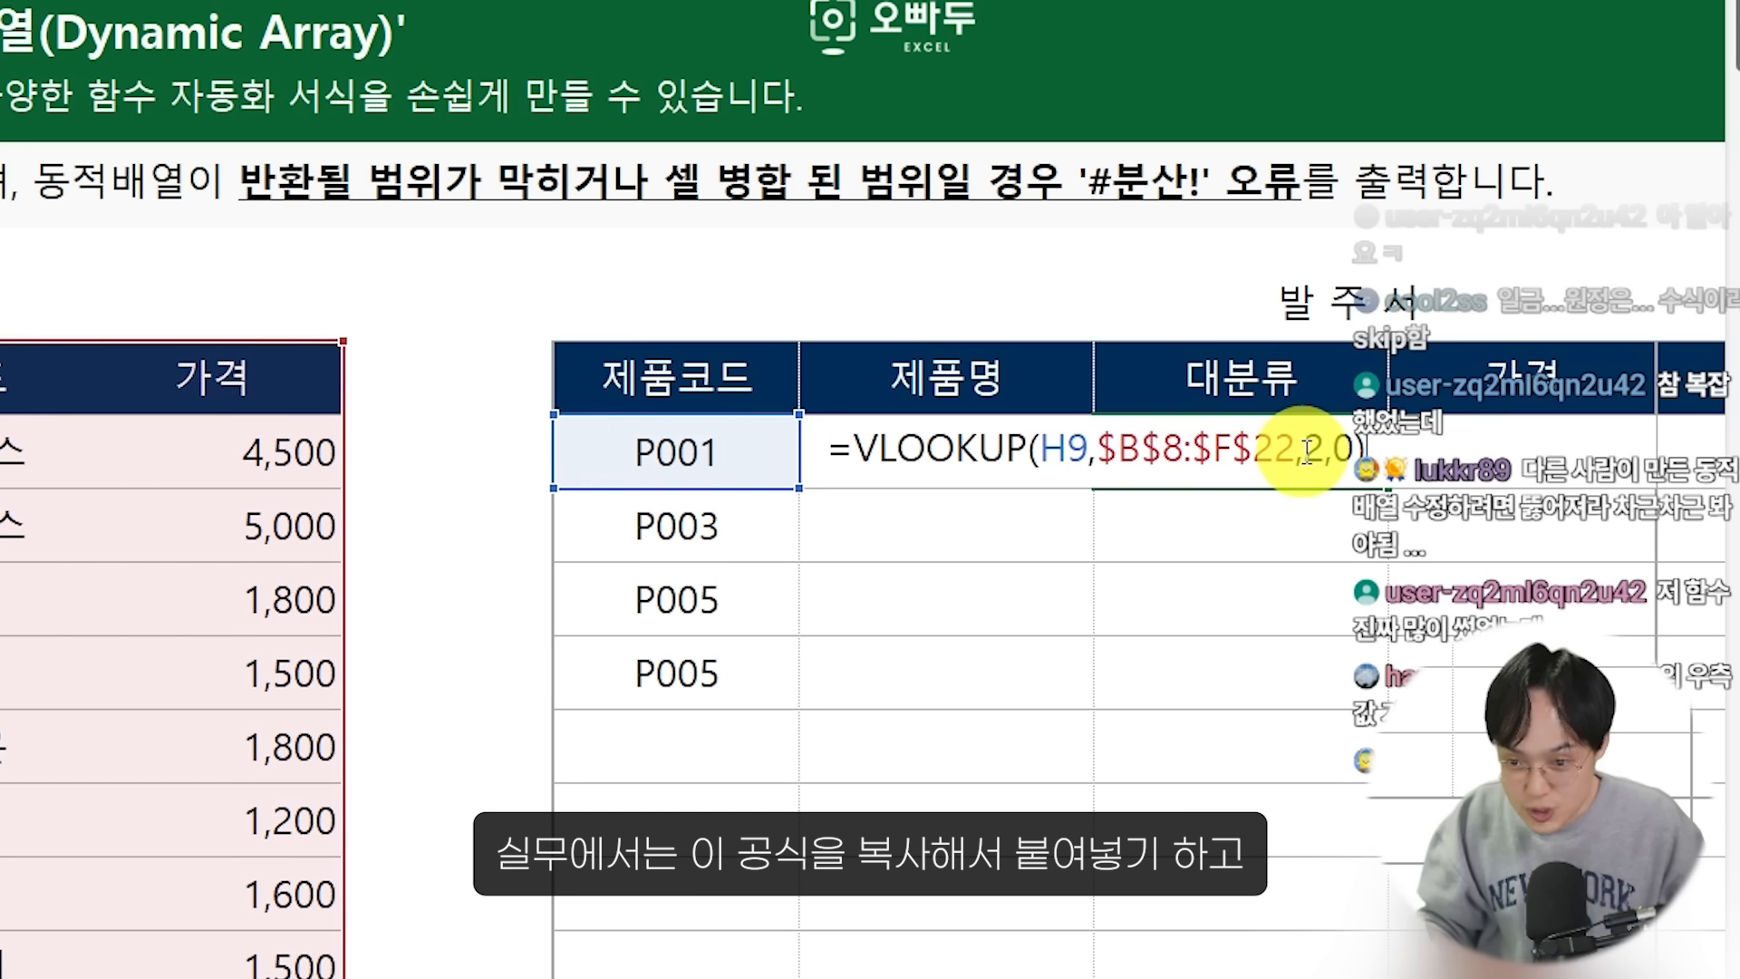
pyautogui.moveTo(1306, 455); pyautogui.dragTo(1335, 484)
pyautogui.write('3')
pyautogui.press('Return')
pyautogui.press('Up')
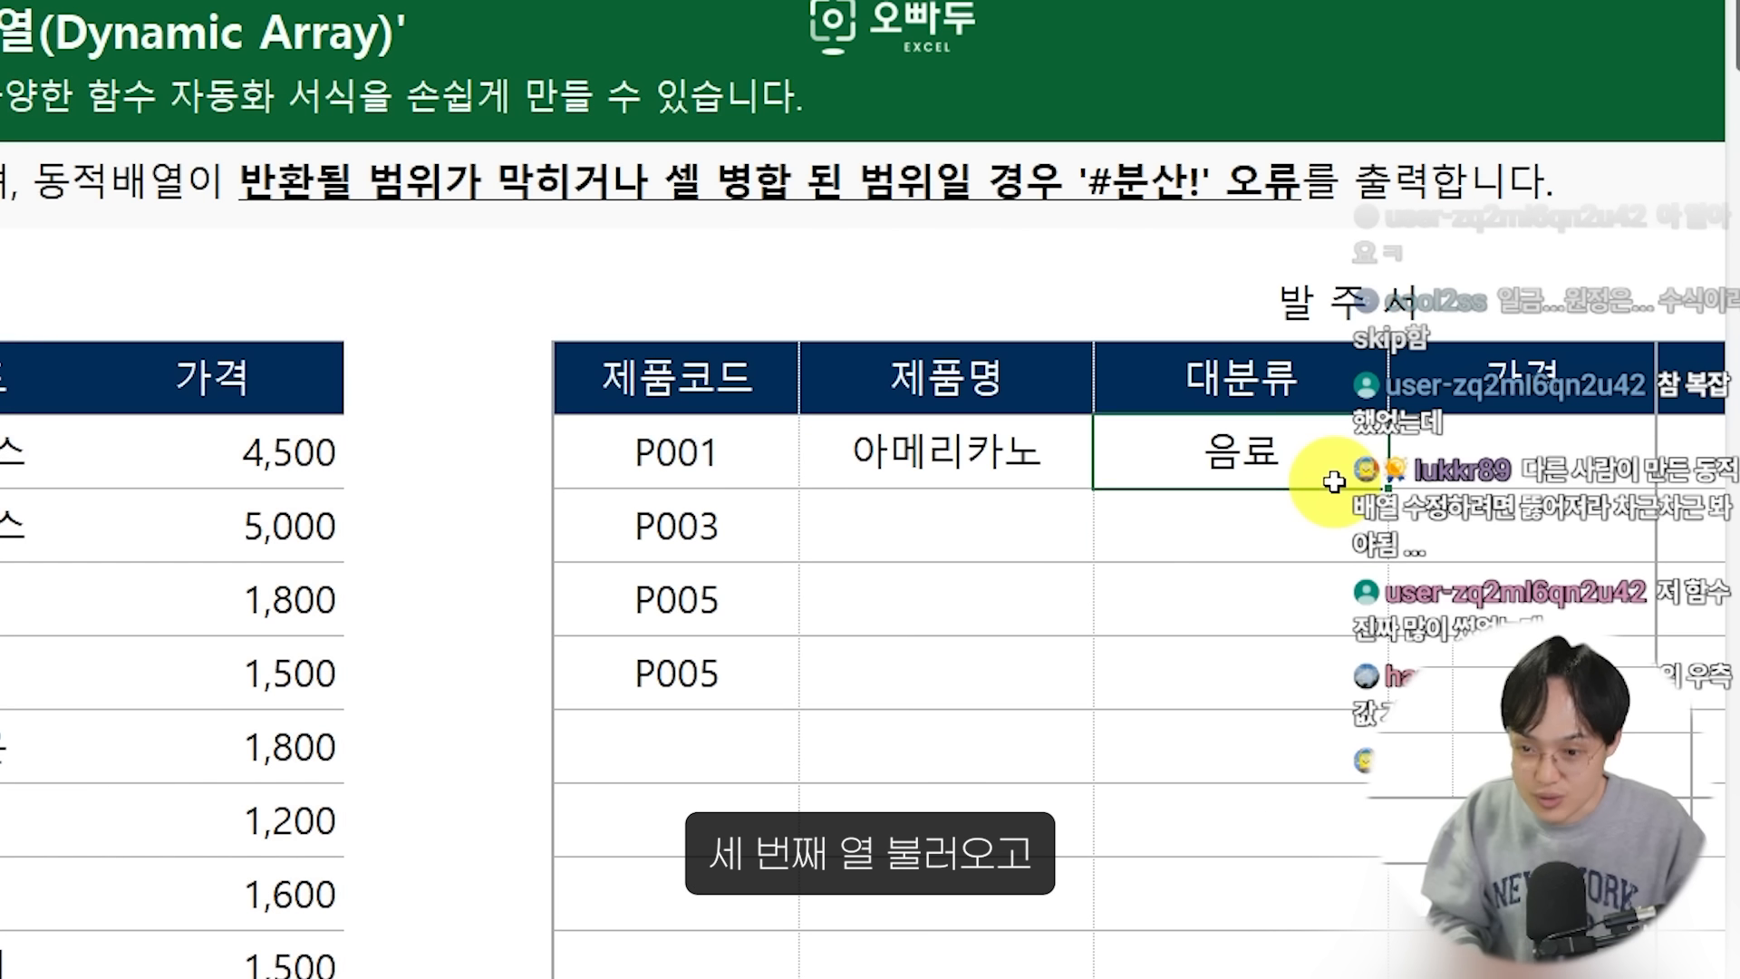
# Enter the same VLOOKUP with column number 5 in K9 and fill I9:K9 down to row 12
pyautogui.press('Right')
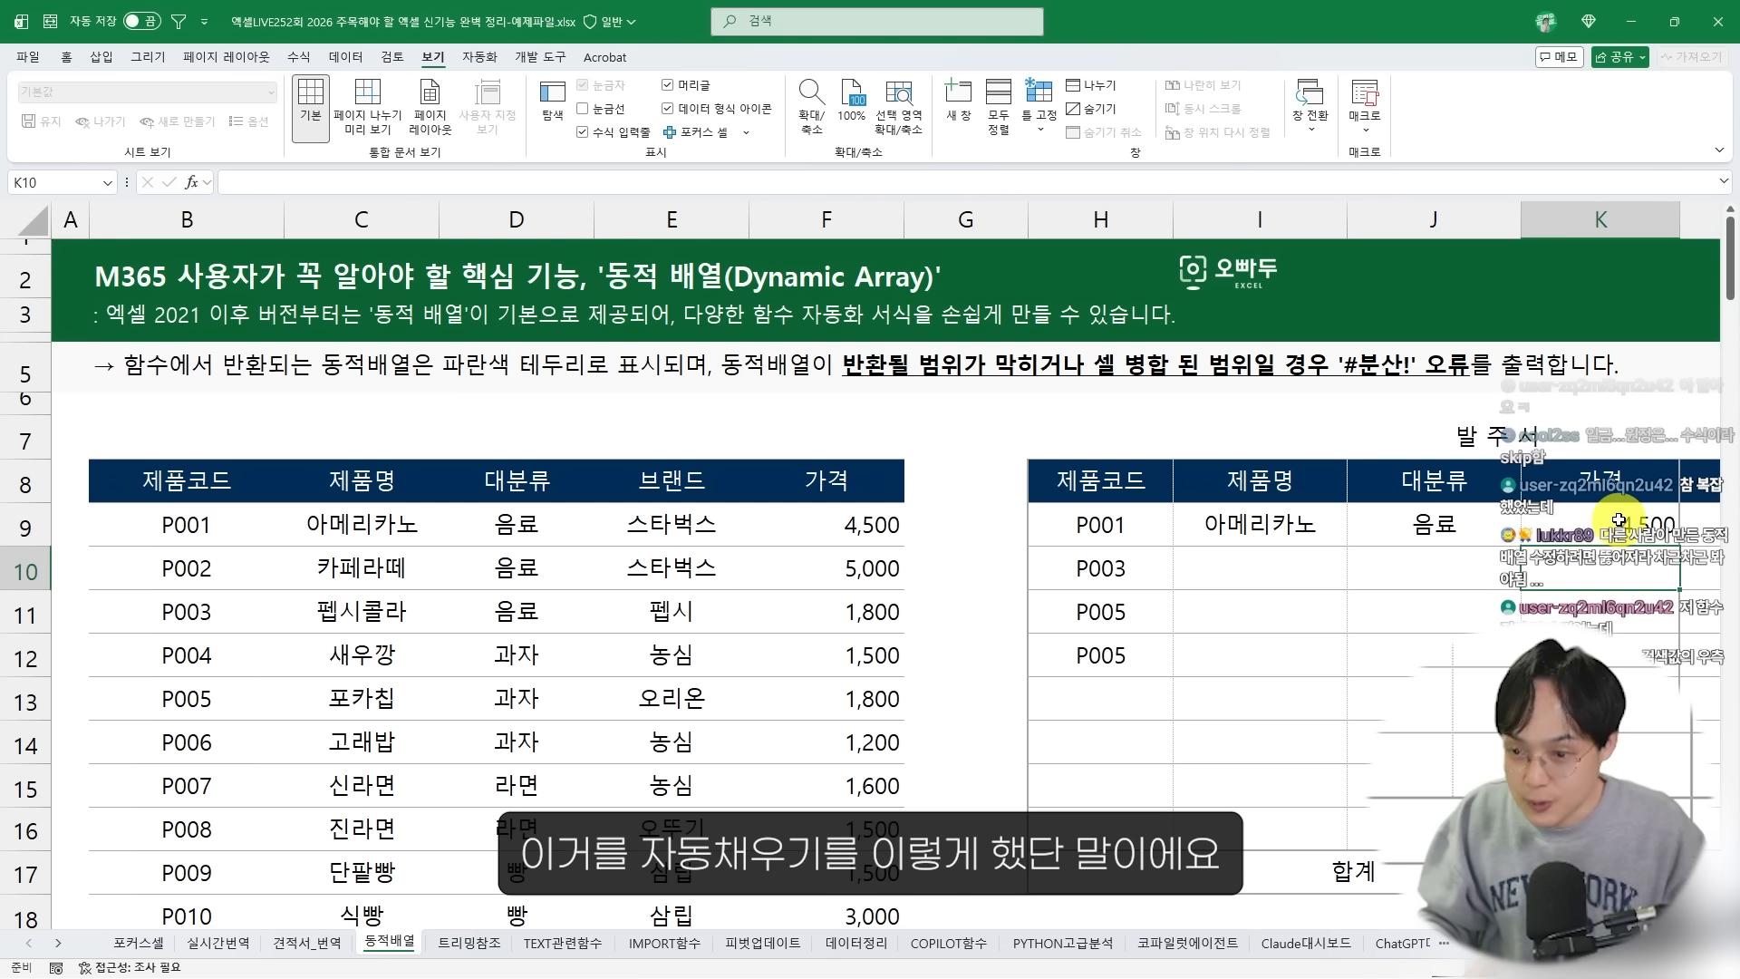
pyautogui.press('Up')
pyautogui.hotkey('shift', 'Left')
pyautogui.hotkey('shift', 'Left')
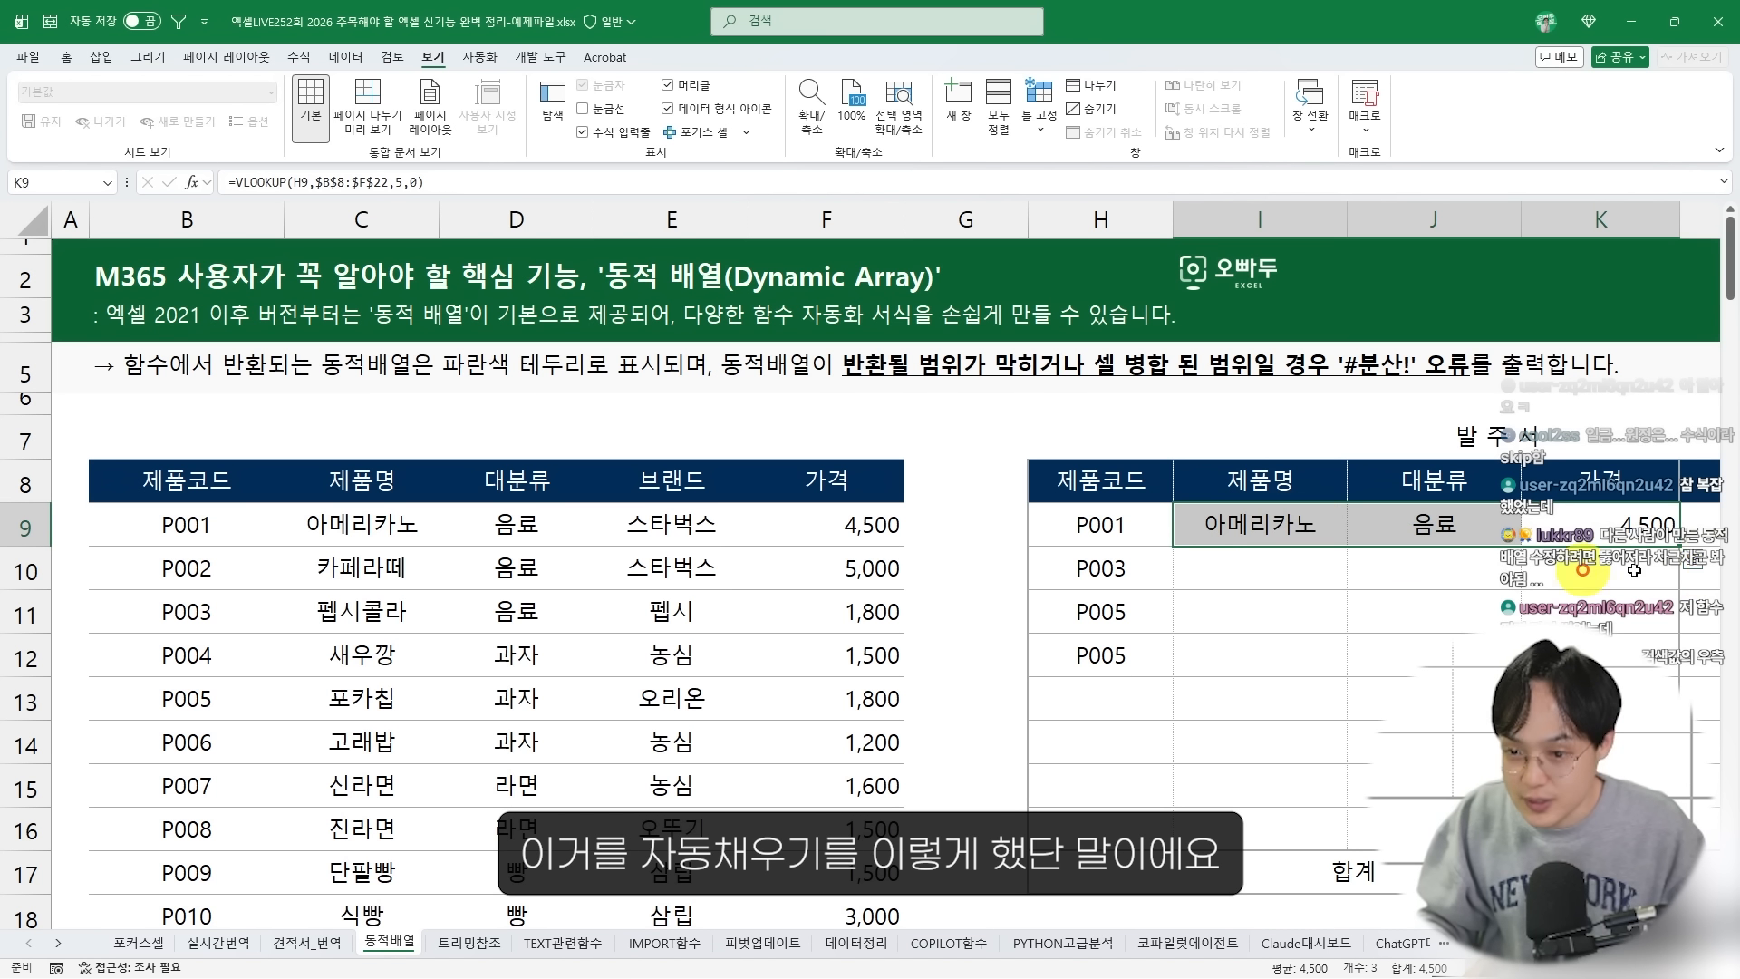
pyautogui.moveTo(1679, 547); pyautogui.dragTo(1679, 676)
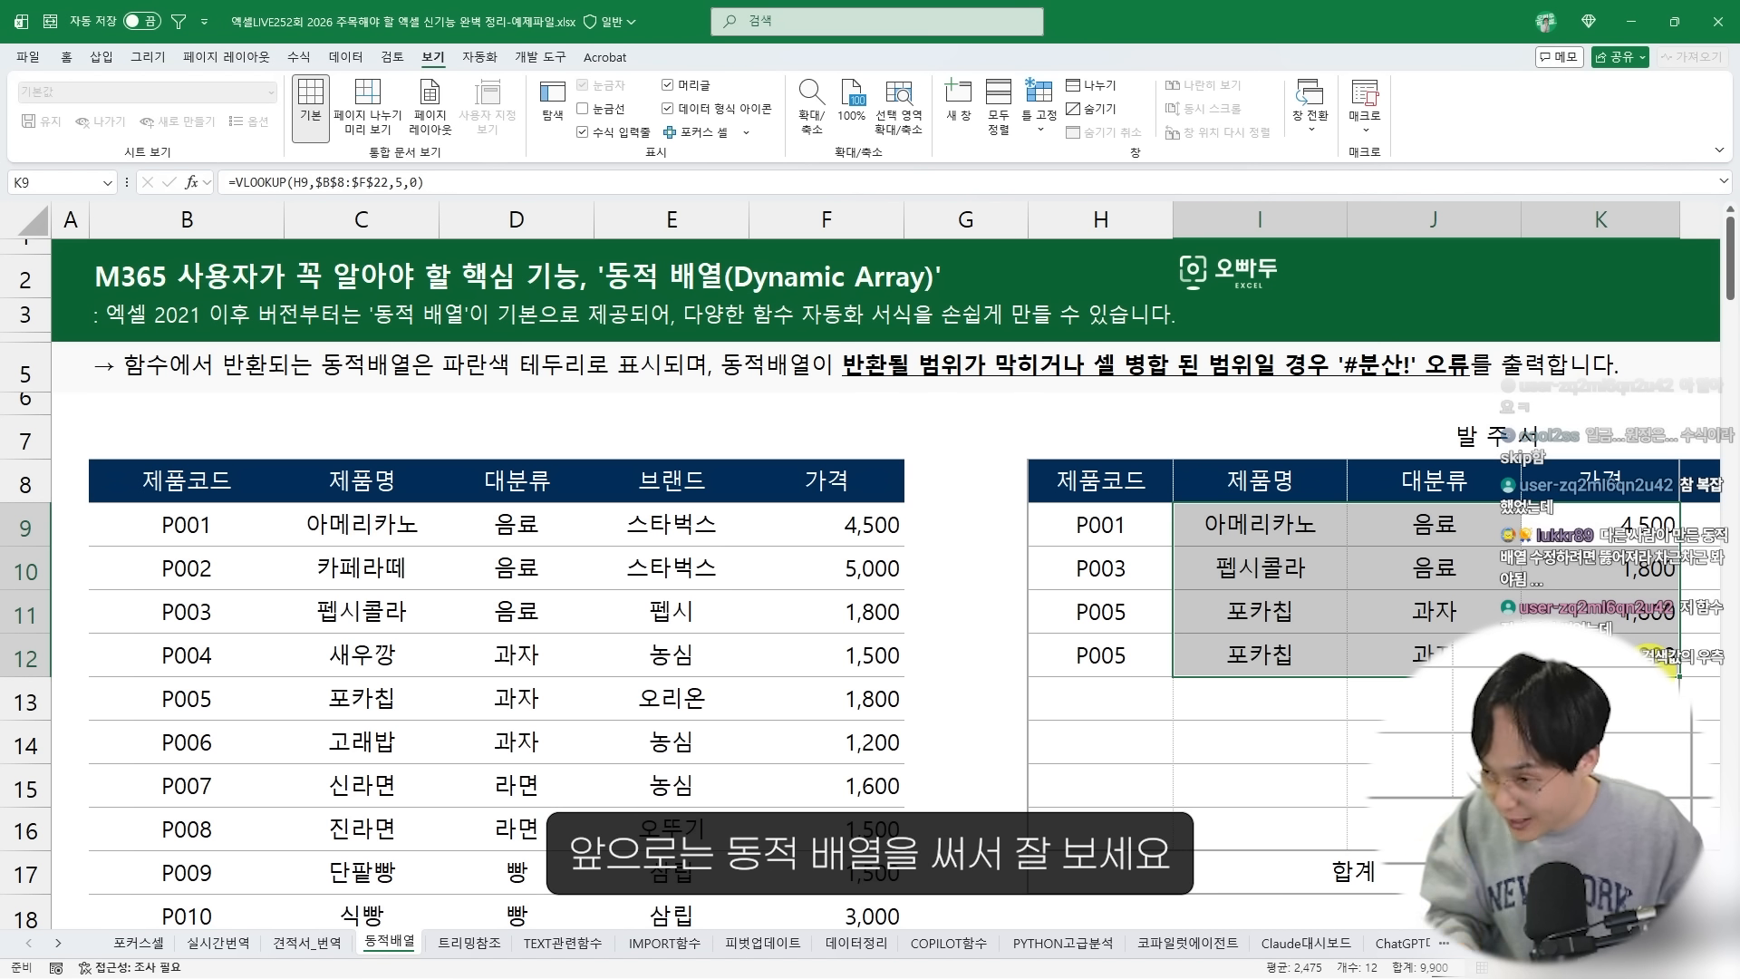
# Undo the fill down to row 12 and the lookup formulas entered in K9 and J9
pyautogui.hotkey('ctrl', 'z')
pyautogui.hotkey('ctrl', 'z')
pyautogui.hotkey('ctrl', 'z')
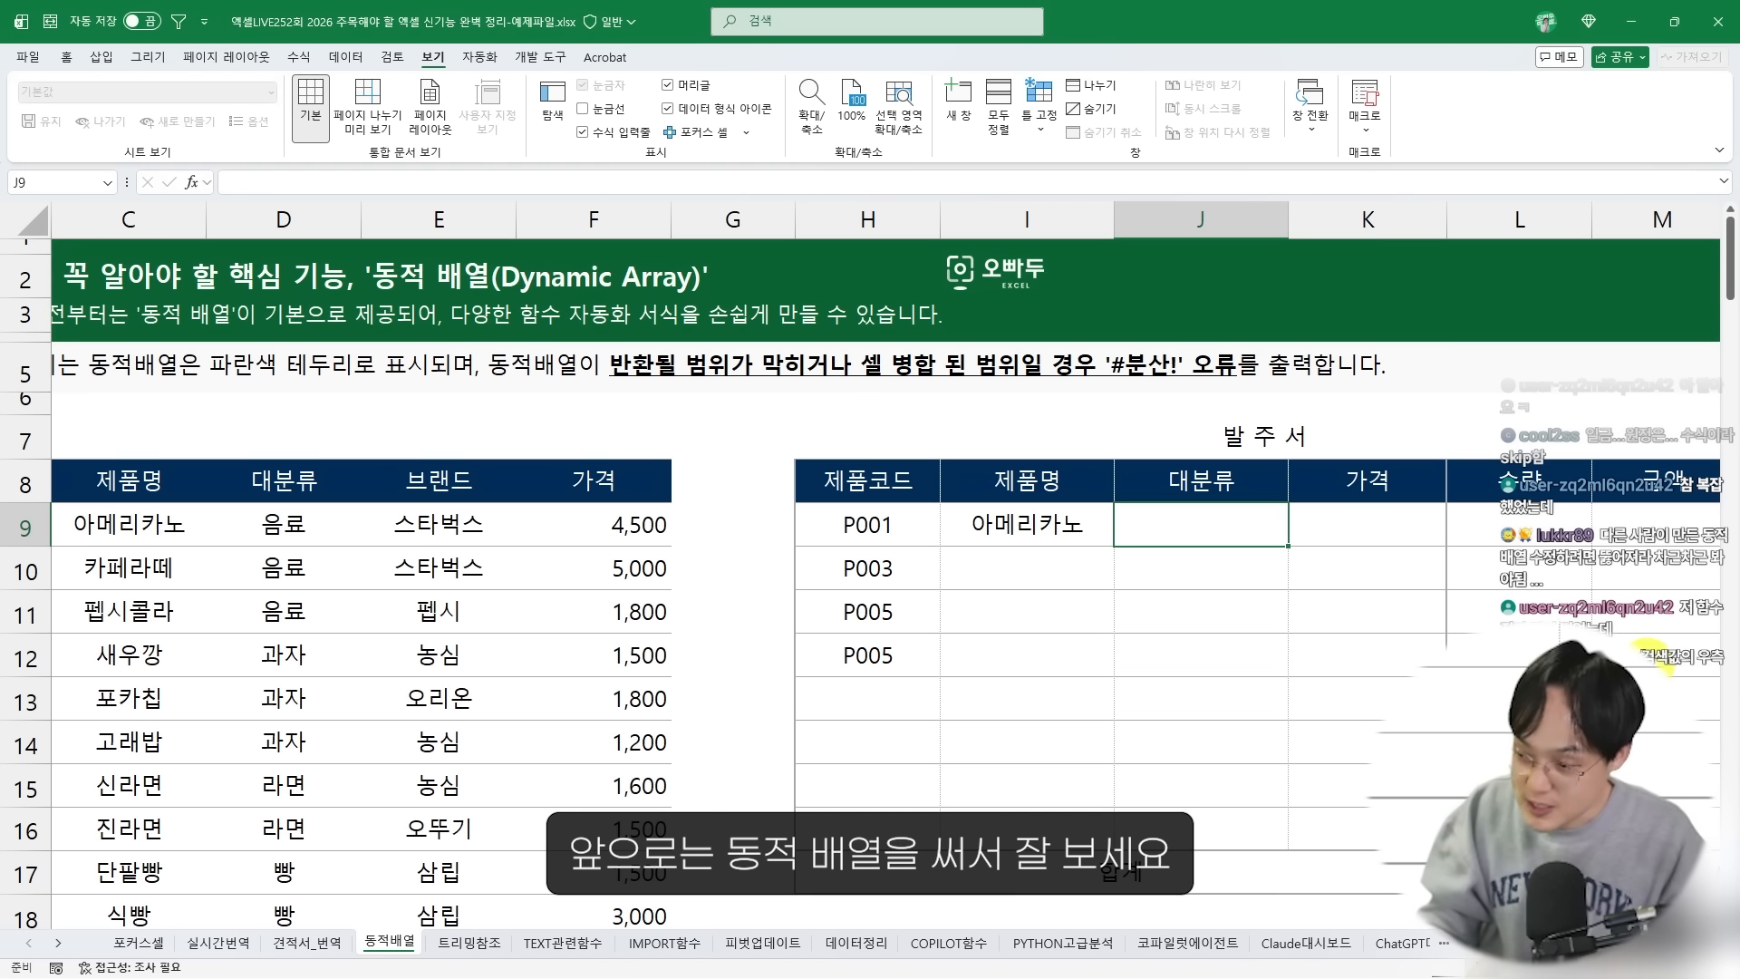
# Edit the VLOOKUP in I9 so its column number is the array {2,3,5}, returning name, category and price together
pyautogui.doubleClick(1056, 522)
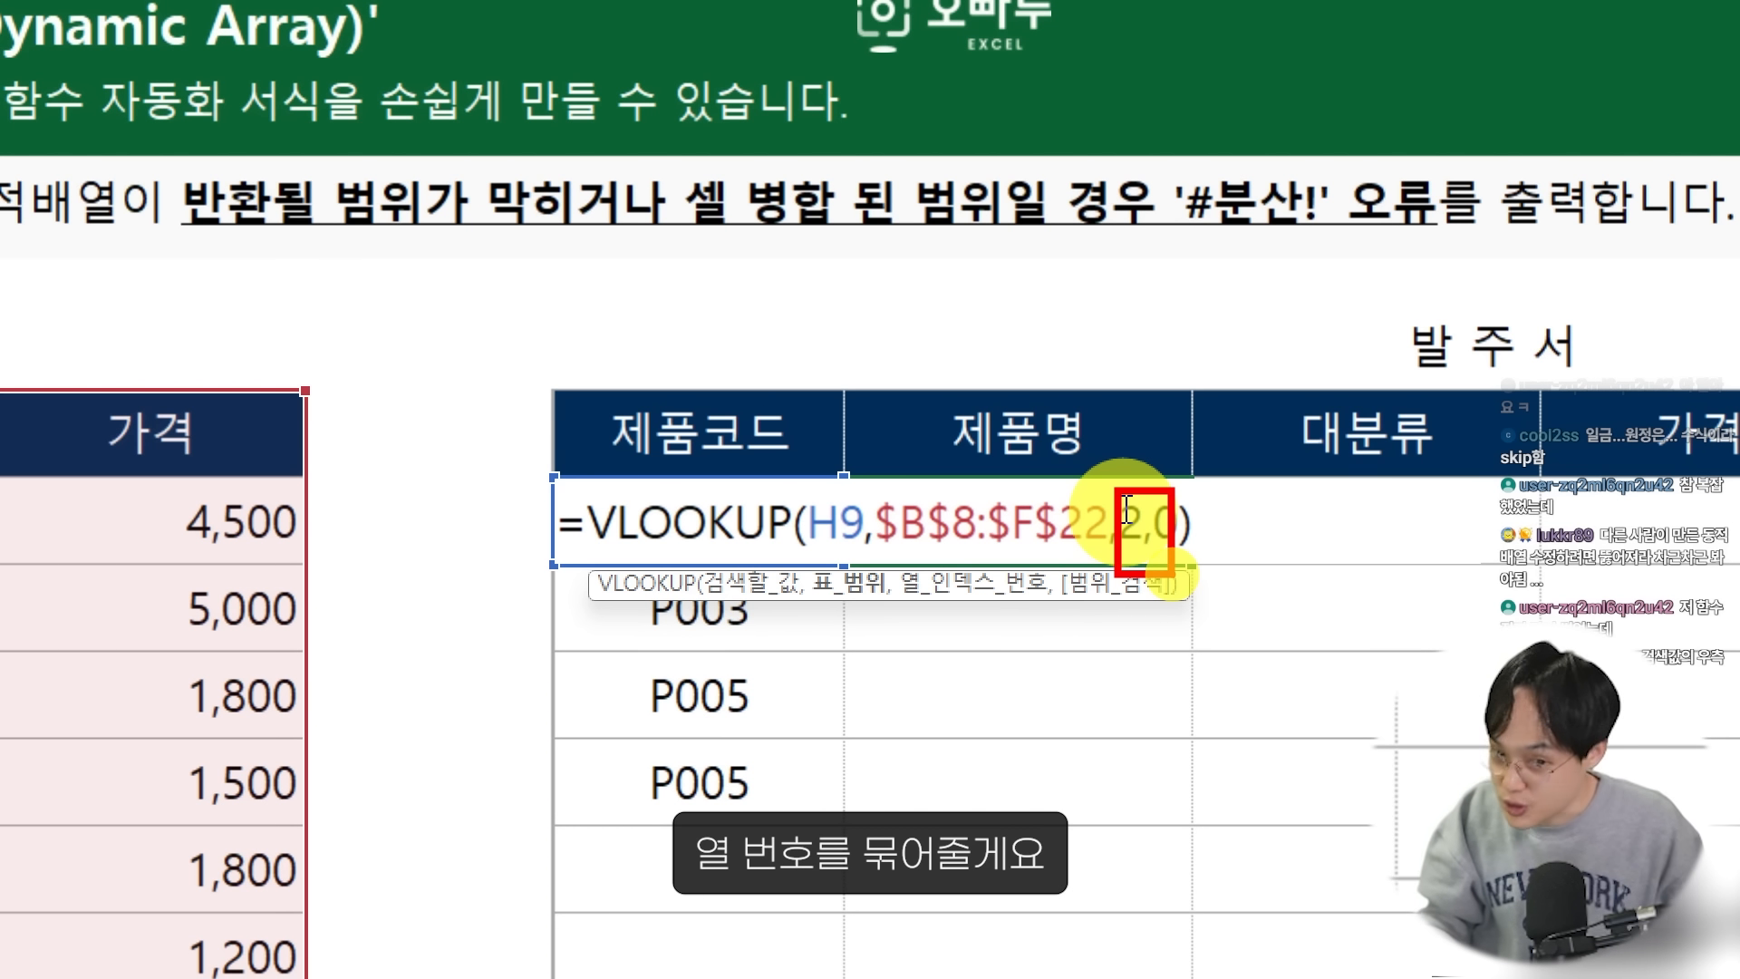
pyautogui.write('{')
pyautogui.press('Right')
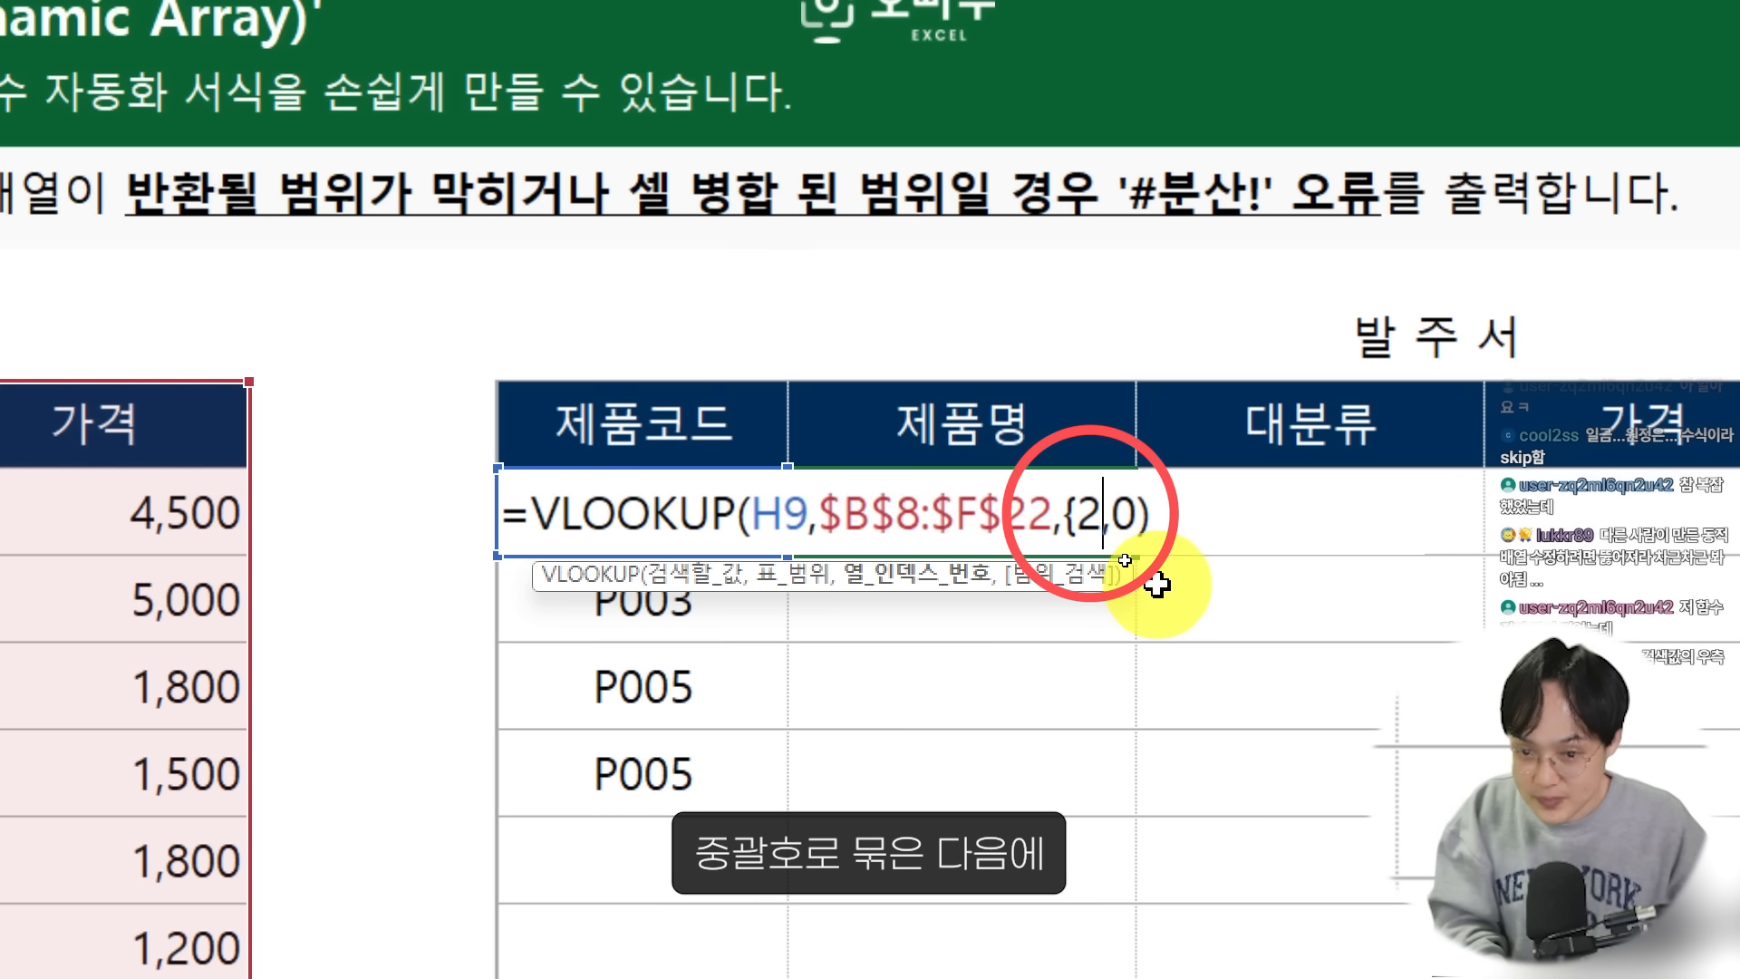
pyautogui.write('}')
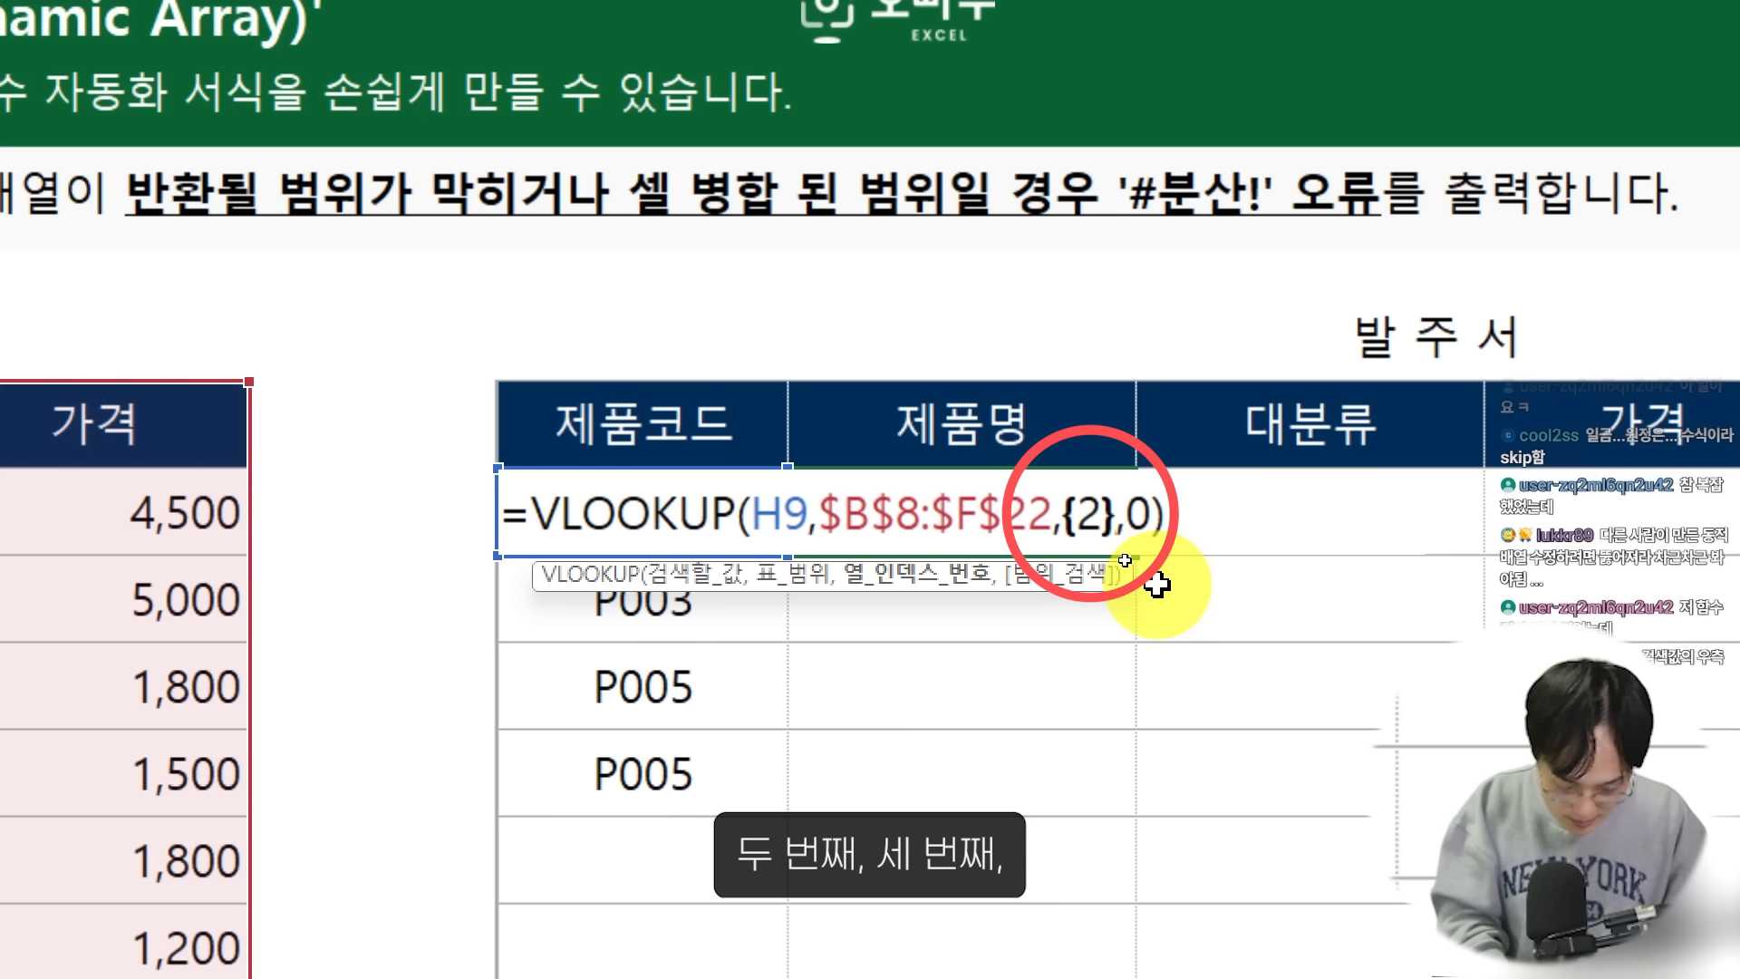
pyautogui.write(',3,5')
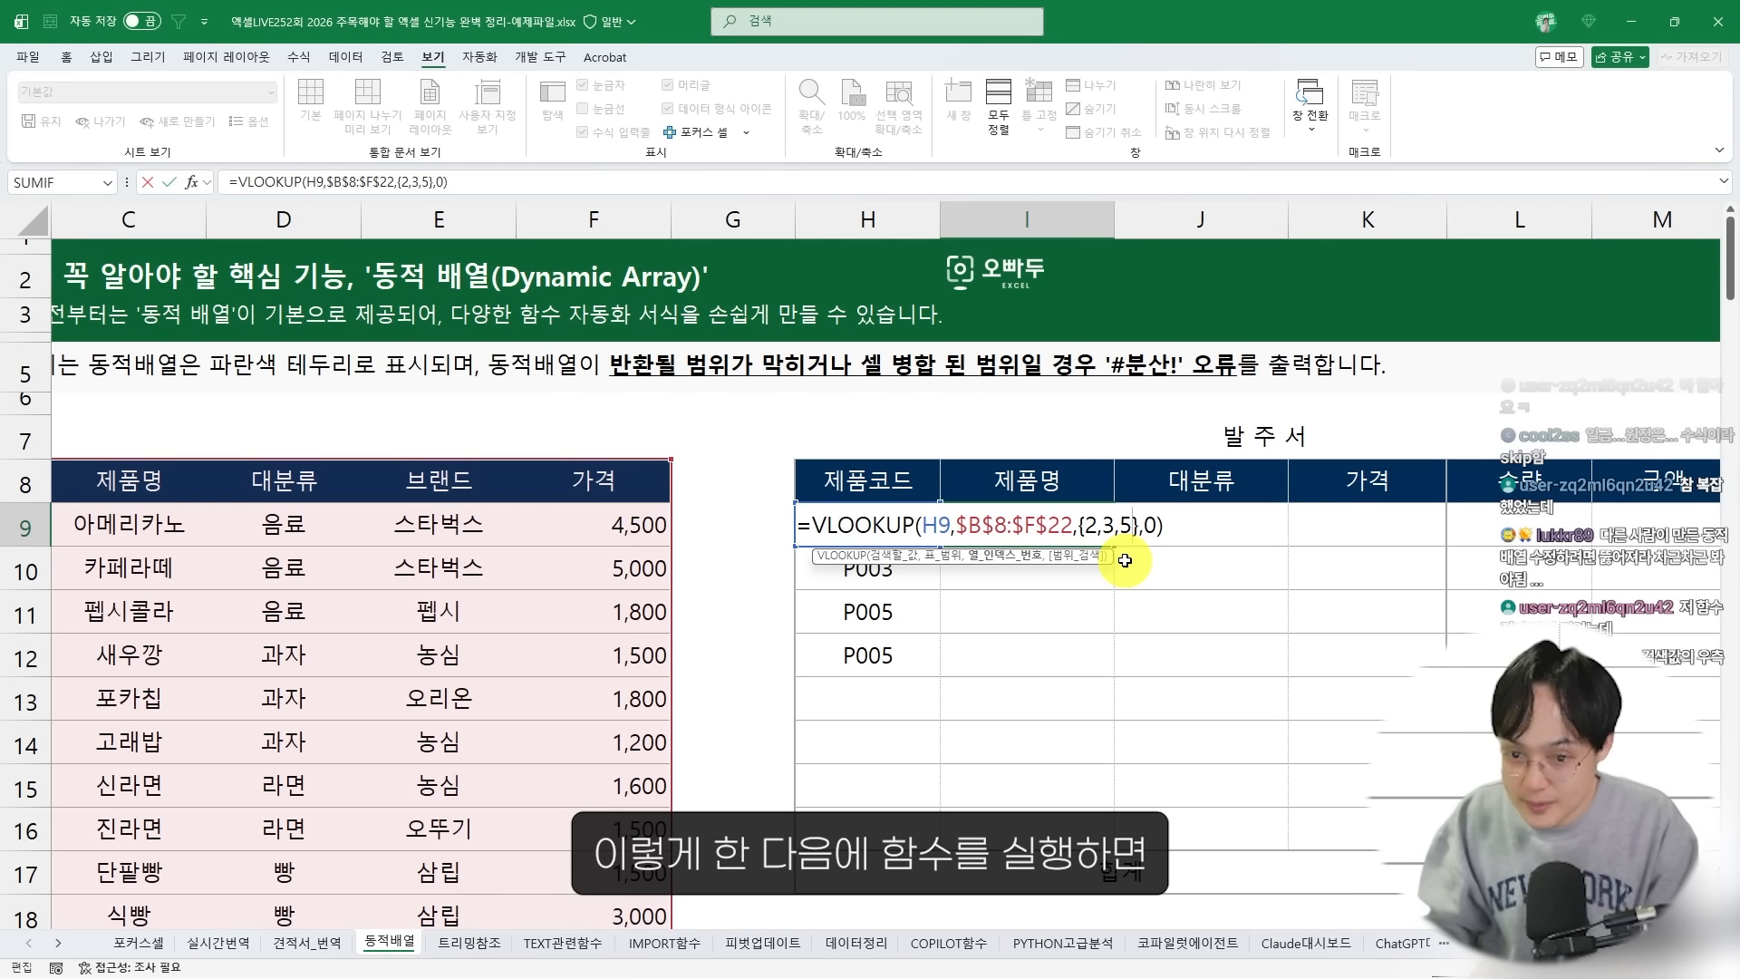
pyautogui.hotkey('ctrl', 'Return')
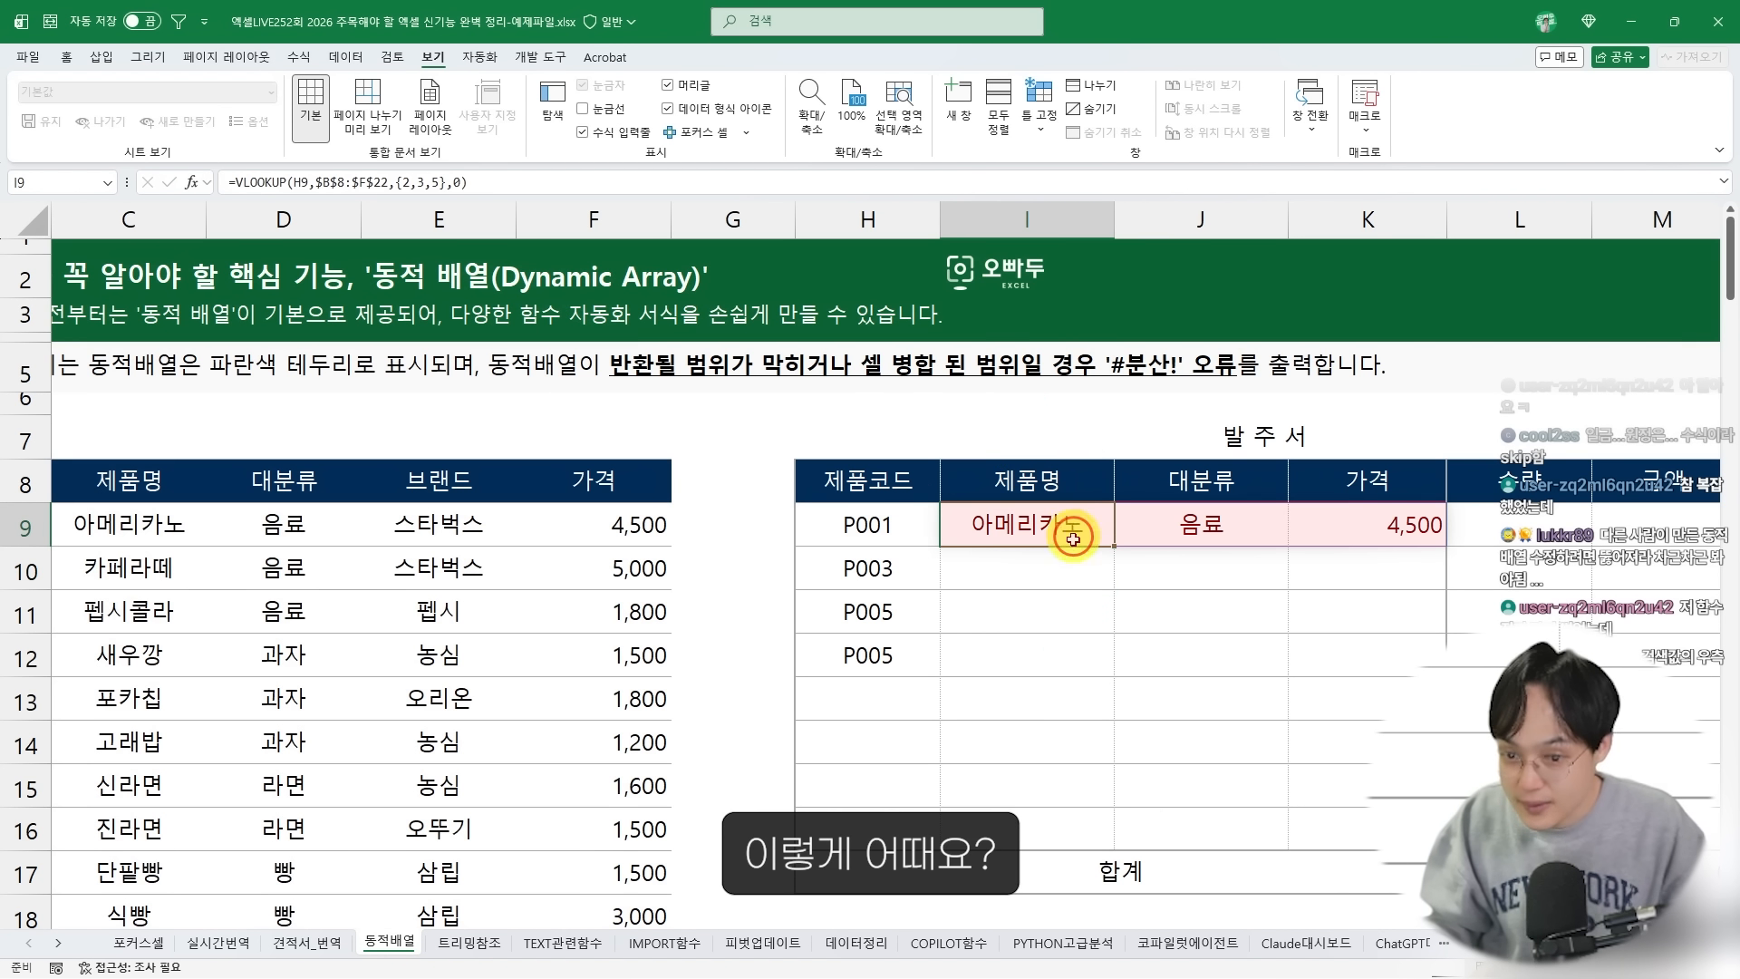
pyautogui.moveTo(943, 516); pyautogui.dragTo(1456, 545)
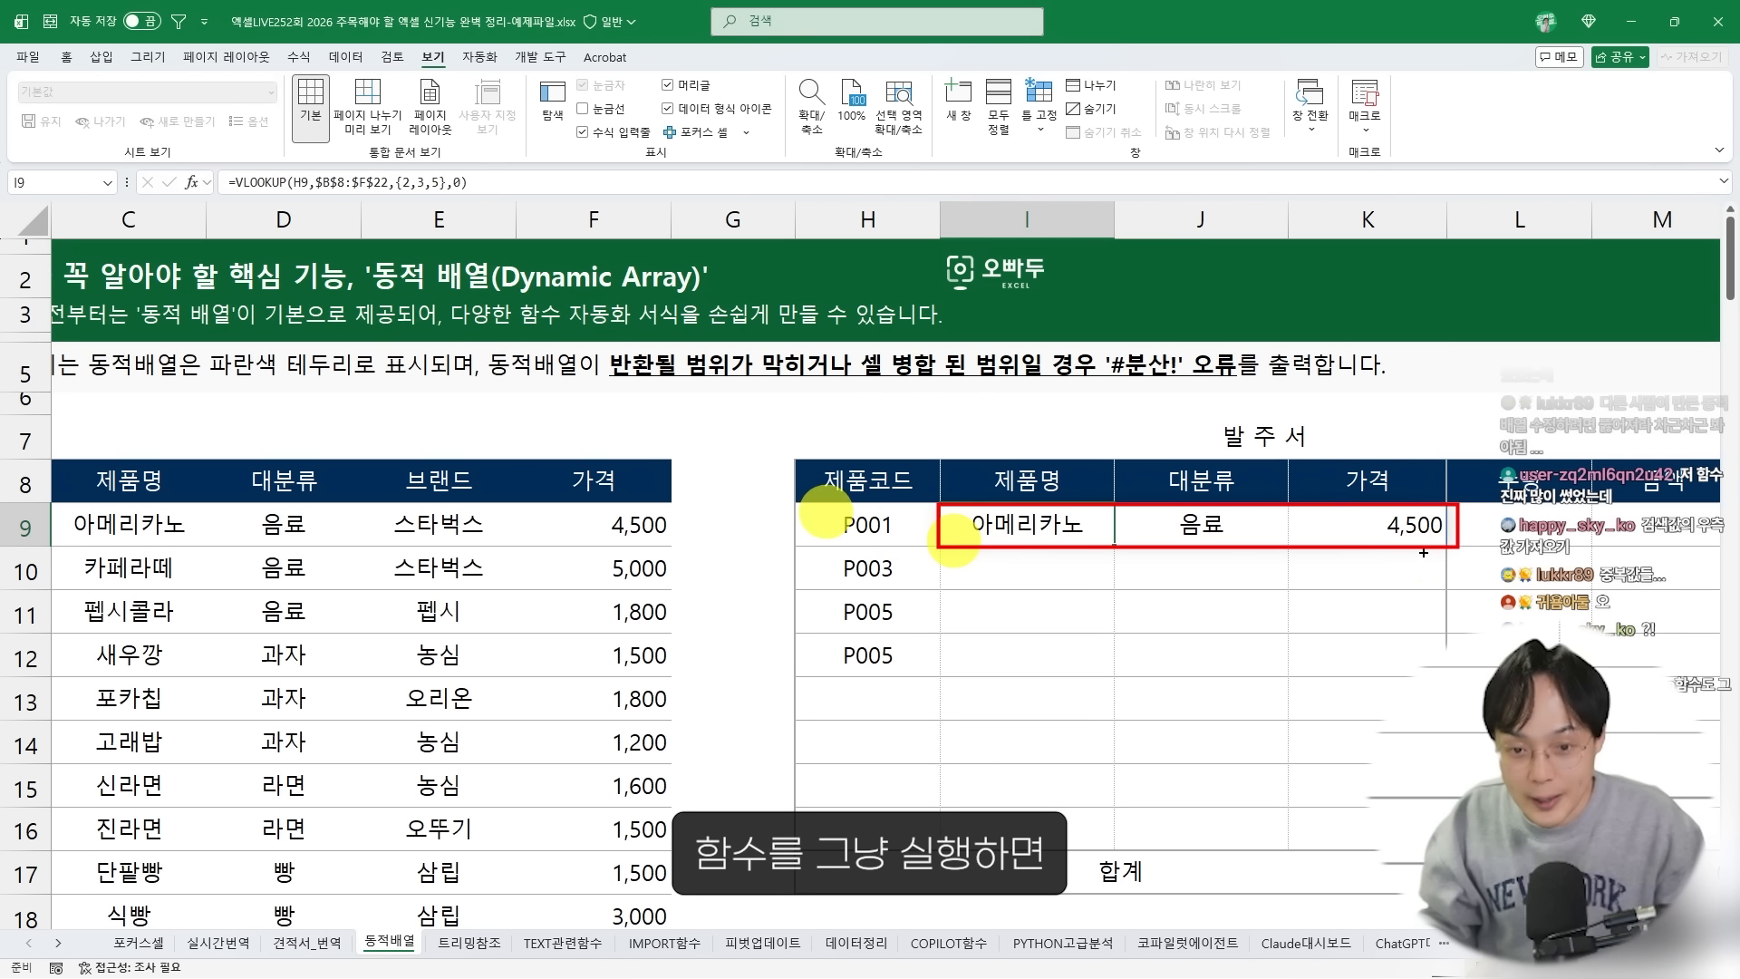
pyautogui.press('Escape')
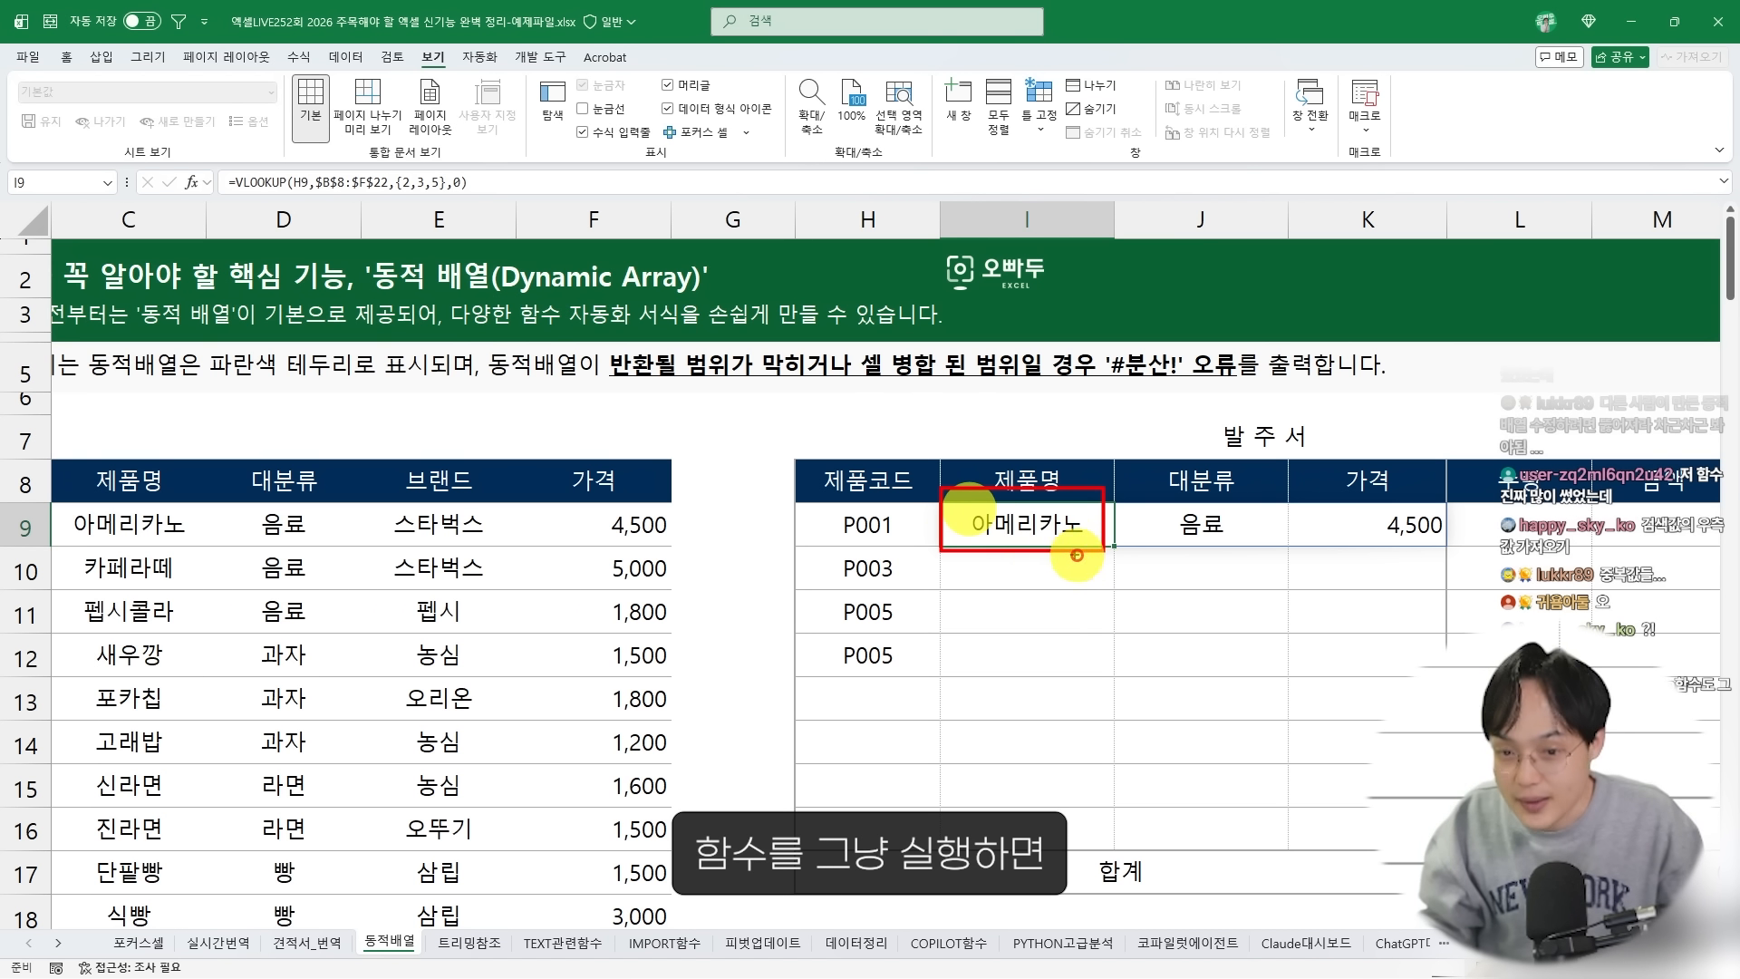
pyautogui.scroll(2, 1371, 644)
pyautogui.hscroll(1, 1371, 644)
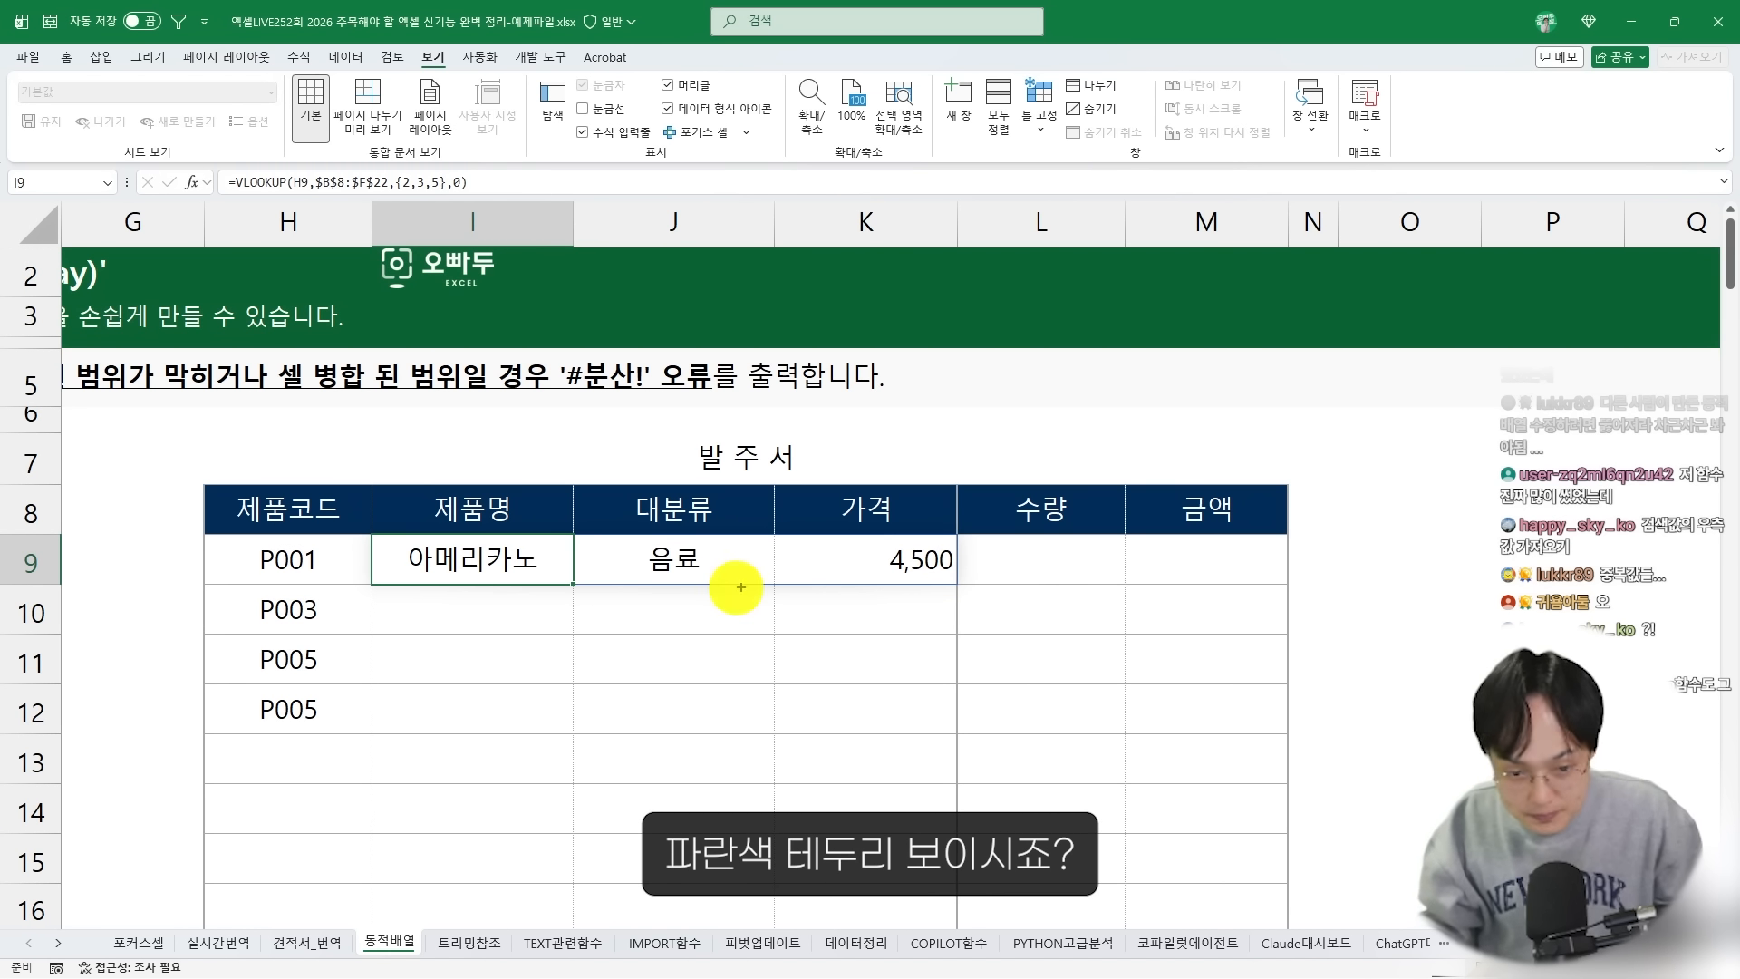
pyautogui.moveTo(359, 529)
pyautogui.mouseDown()
pyautogui.moveTo(738, 589)
pyautogui.moveTo(1024, 588)
pyautogui.moveTo(1007, 591)
pyautogui.mouseUp()
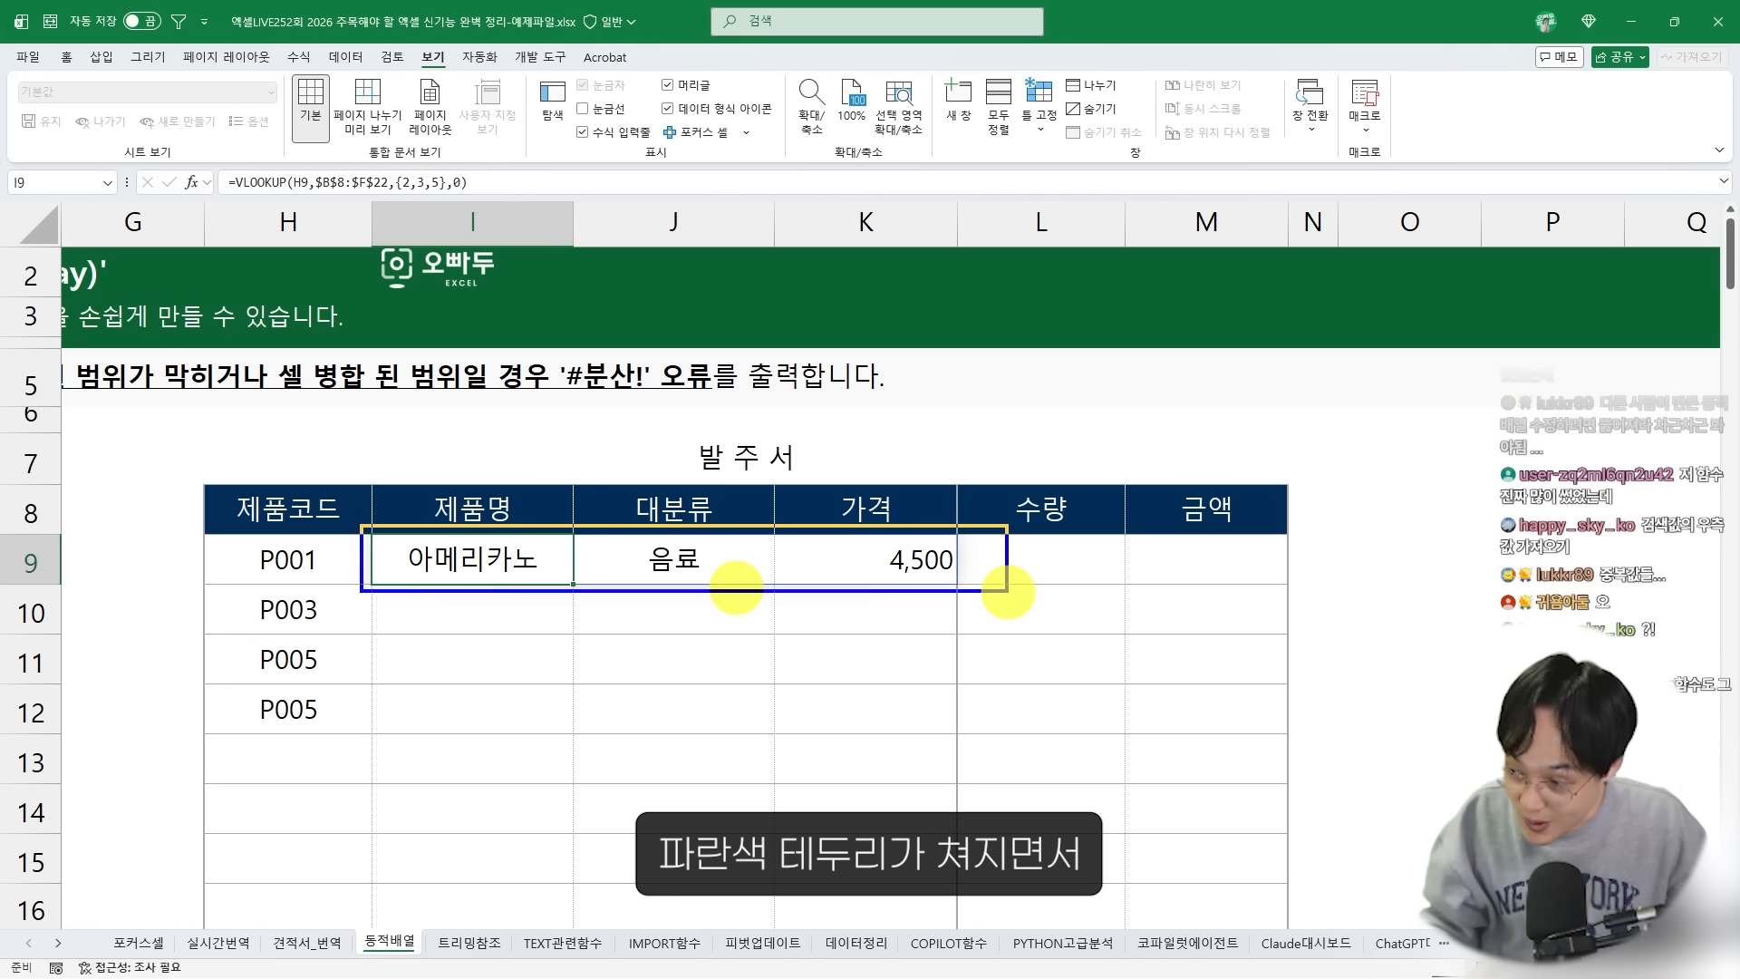
pyautogui.moveTo(424, 500)
pyautogui.mouseDown()
pyautogui.moveTo(816, 458)
pyautogui.moveTo(766, 466)
pyautogui.mouseUp()
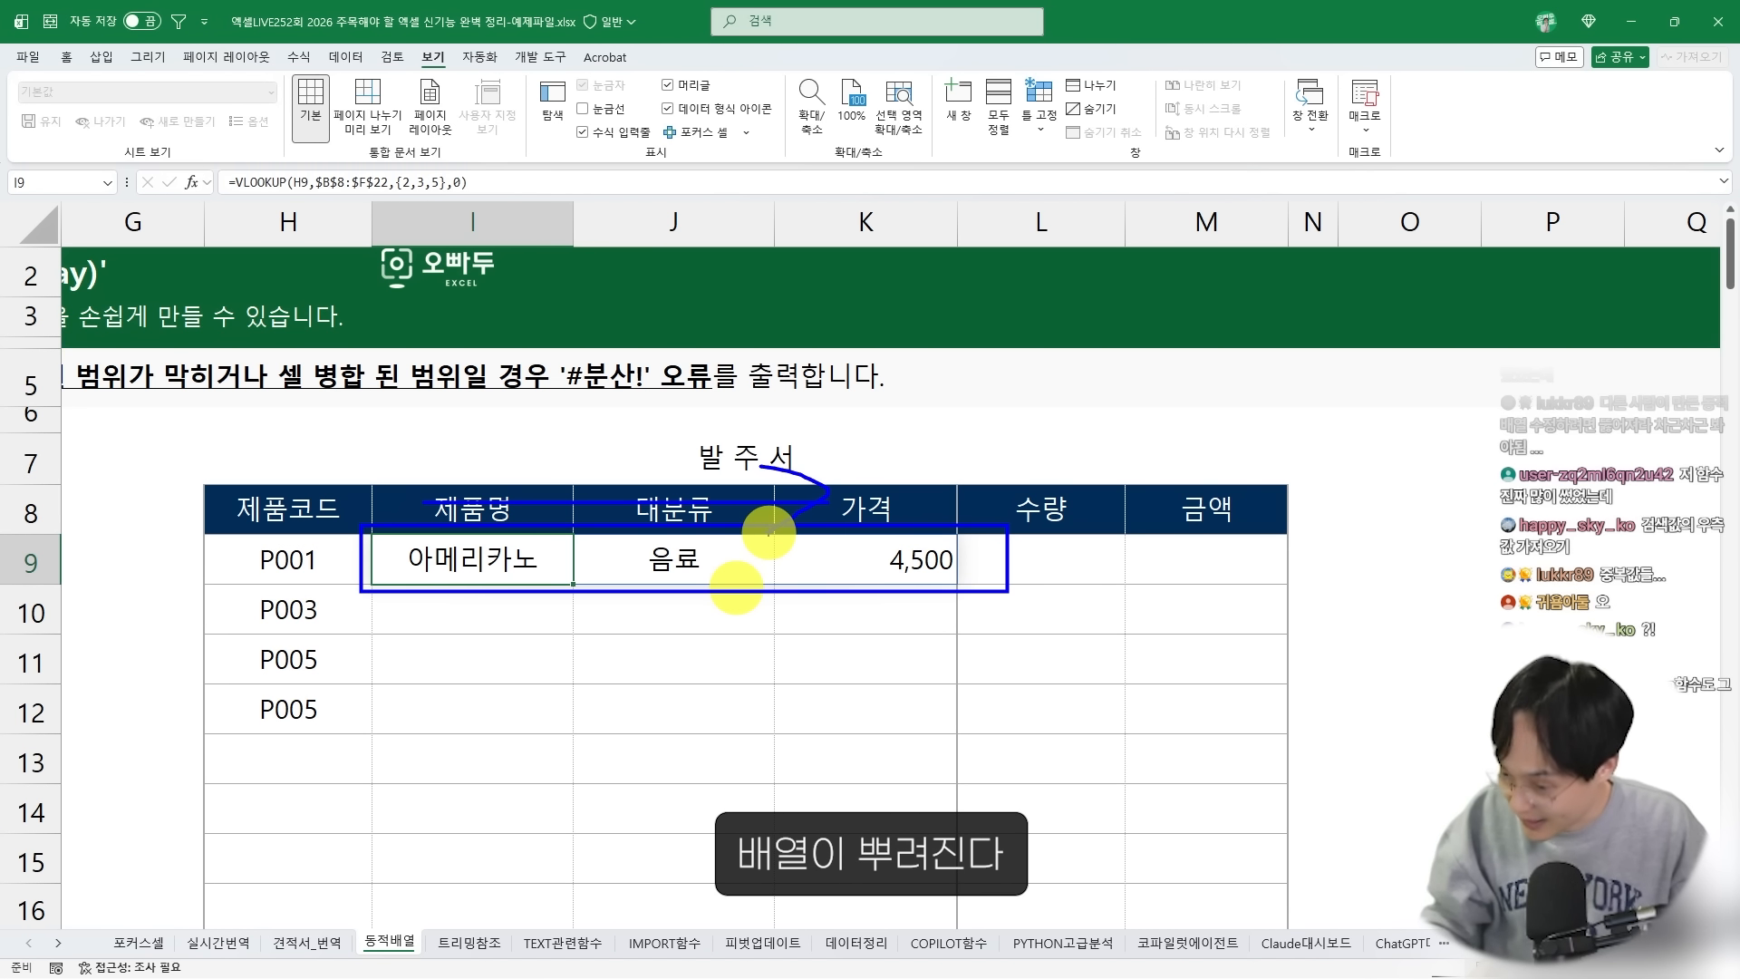
pyautogui.press('Escape')
# Fill the array VLOOKUP formula from I9 down to I12
pyautogui.click(572, 564)
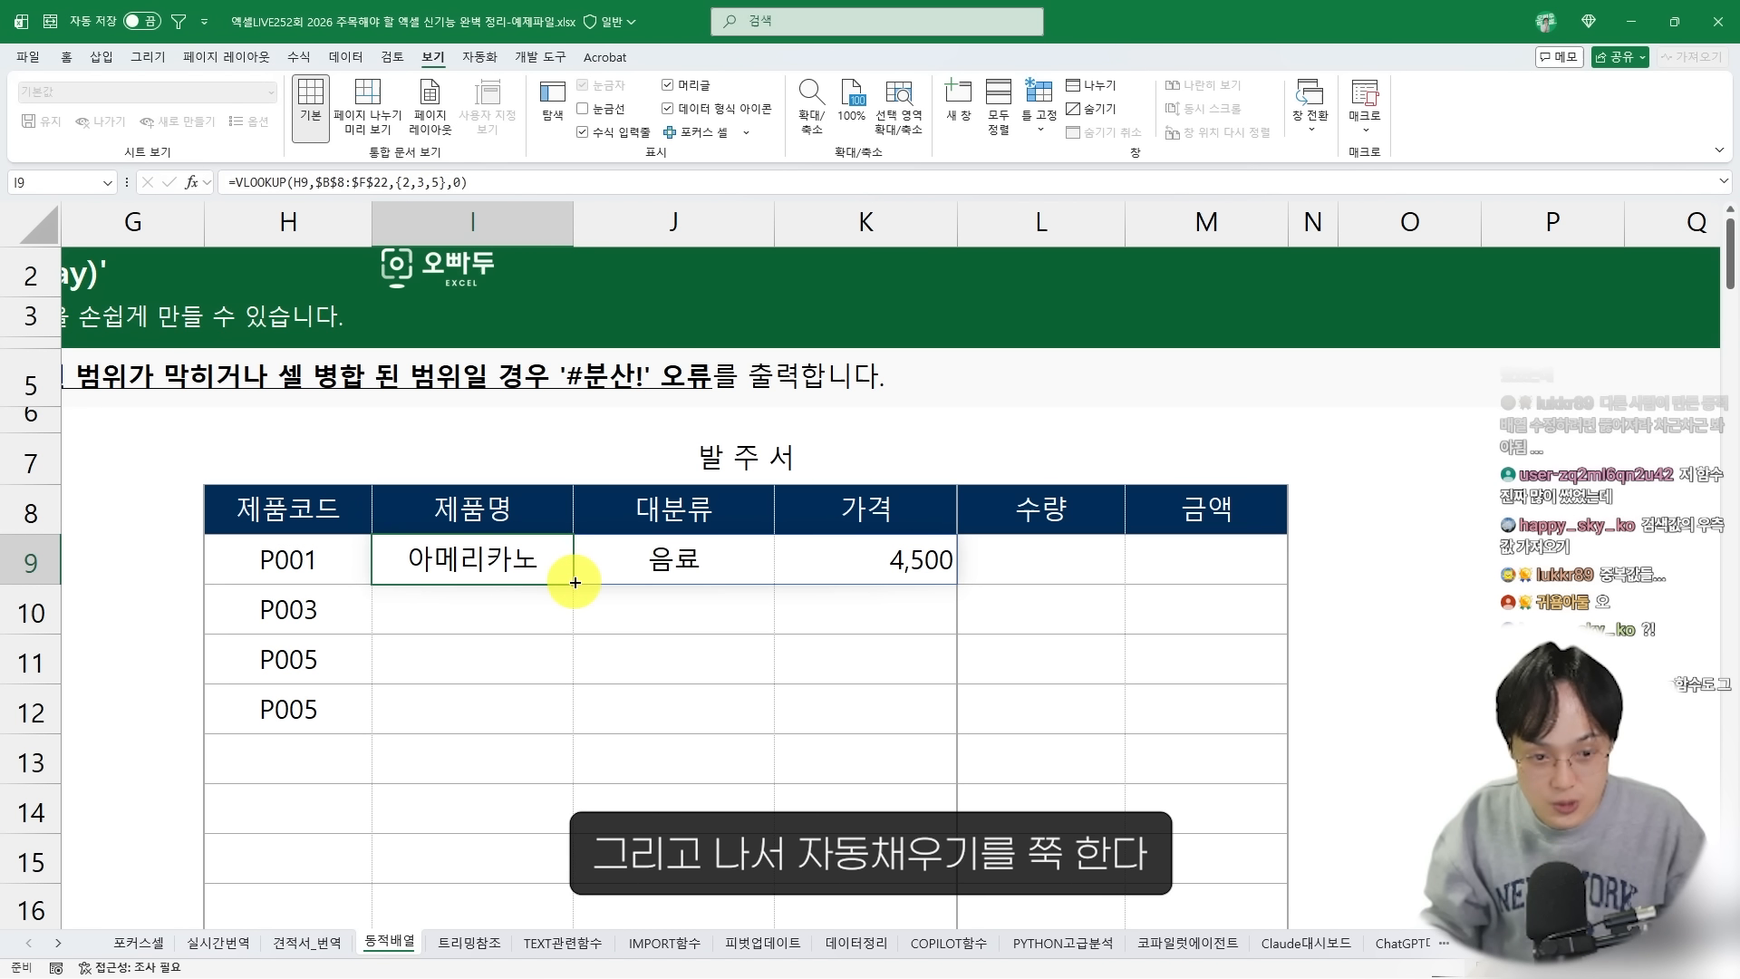
pyautogui.moveTo(574, 581); pyautogui.dragTo(562, 725)
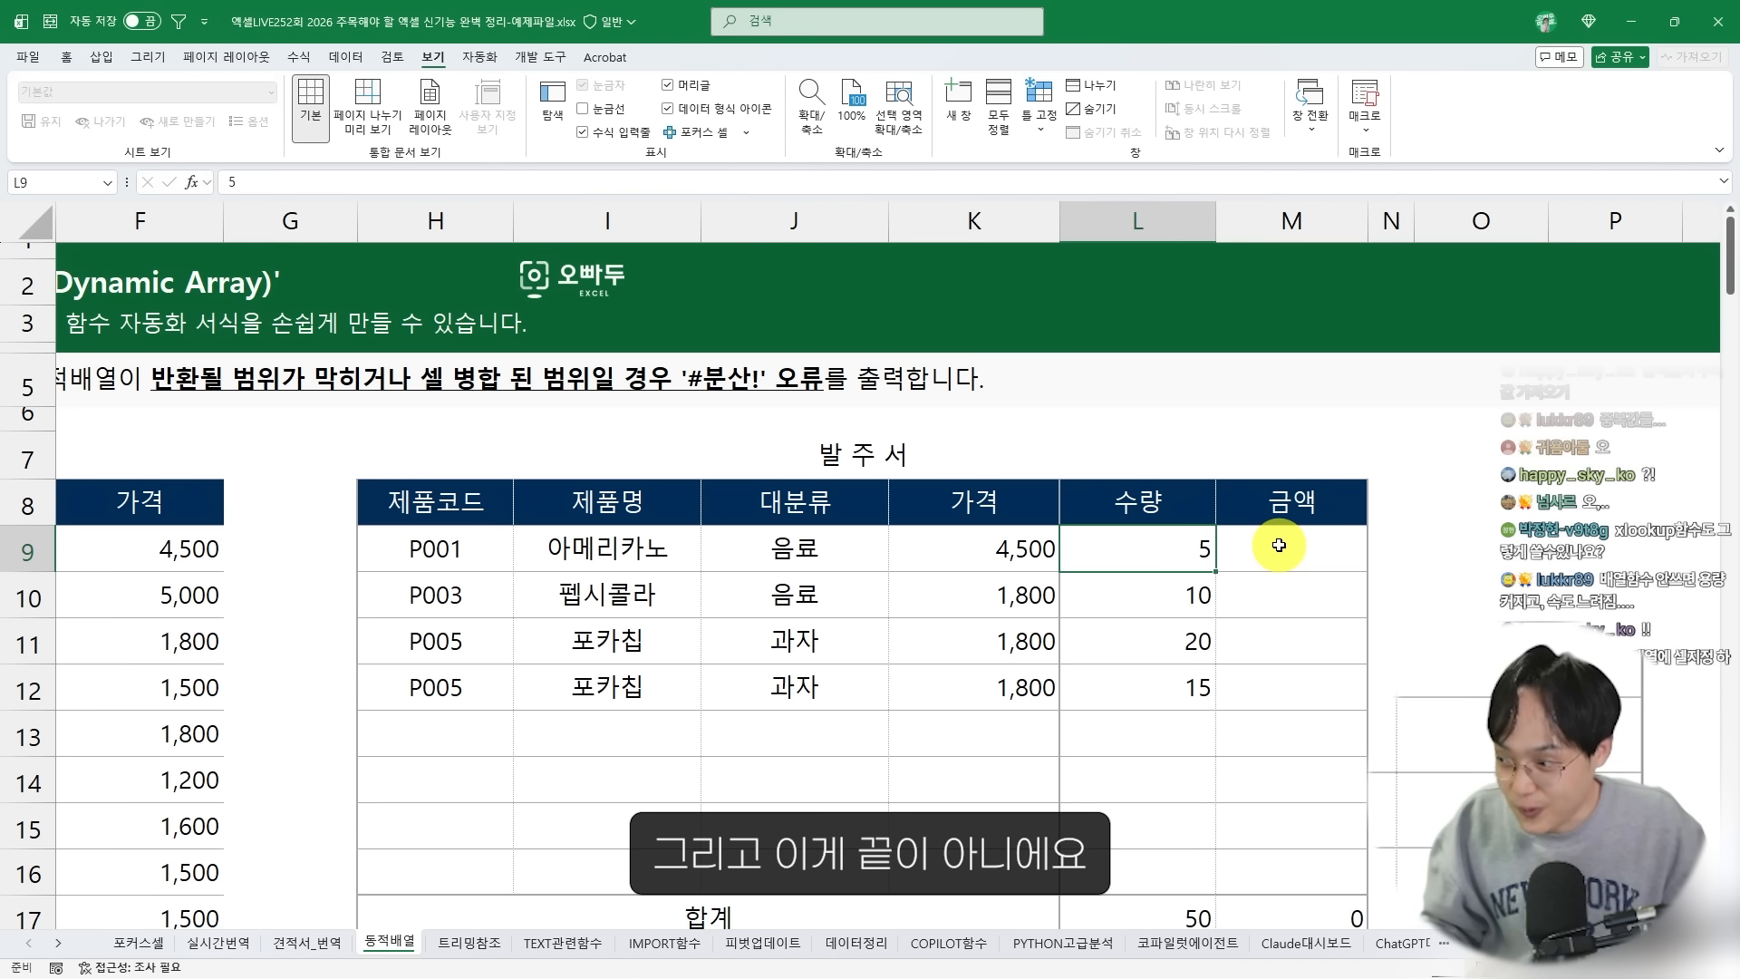
# Enter =K9*L9 in M9 to calculate the first amount and fill it down to M16
pyautogui.click(1278, 545)
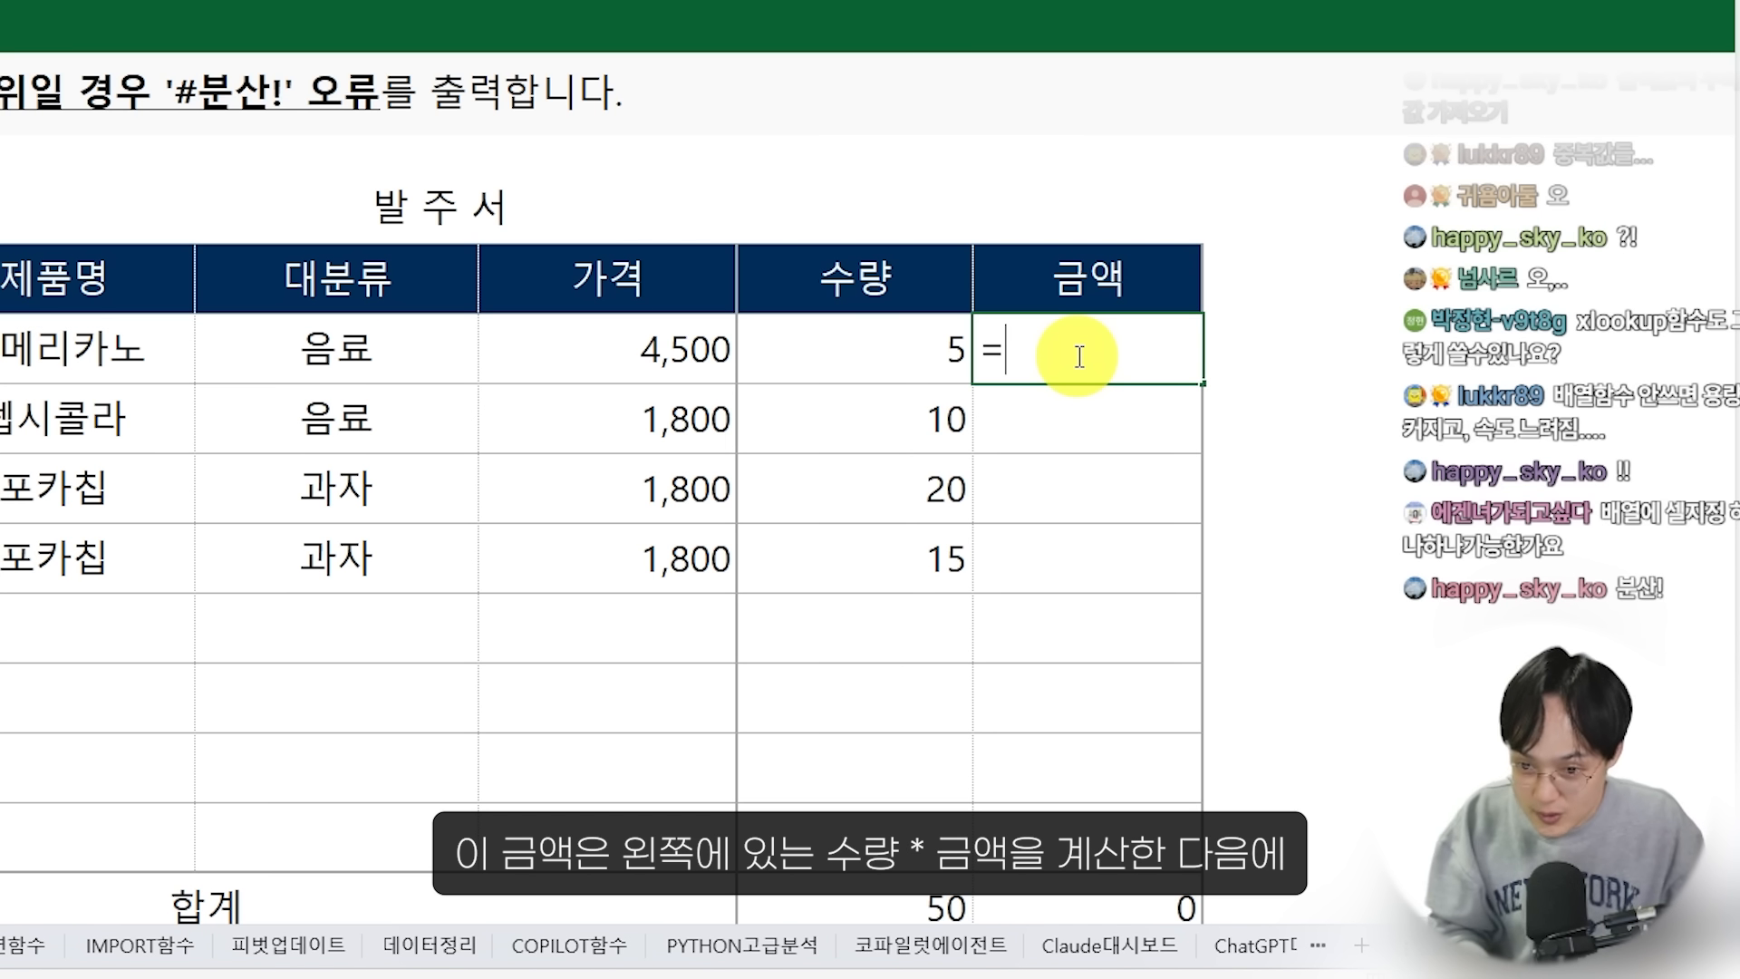
pyautogui.press('Left')
pyautogui.press('Left')
pyautogui.write('*')
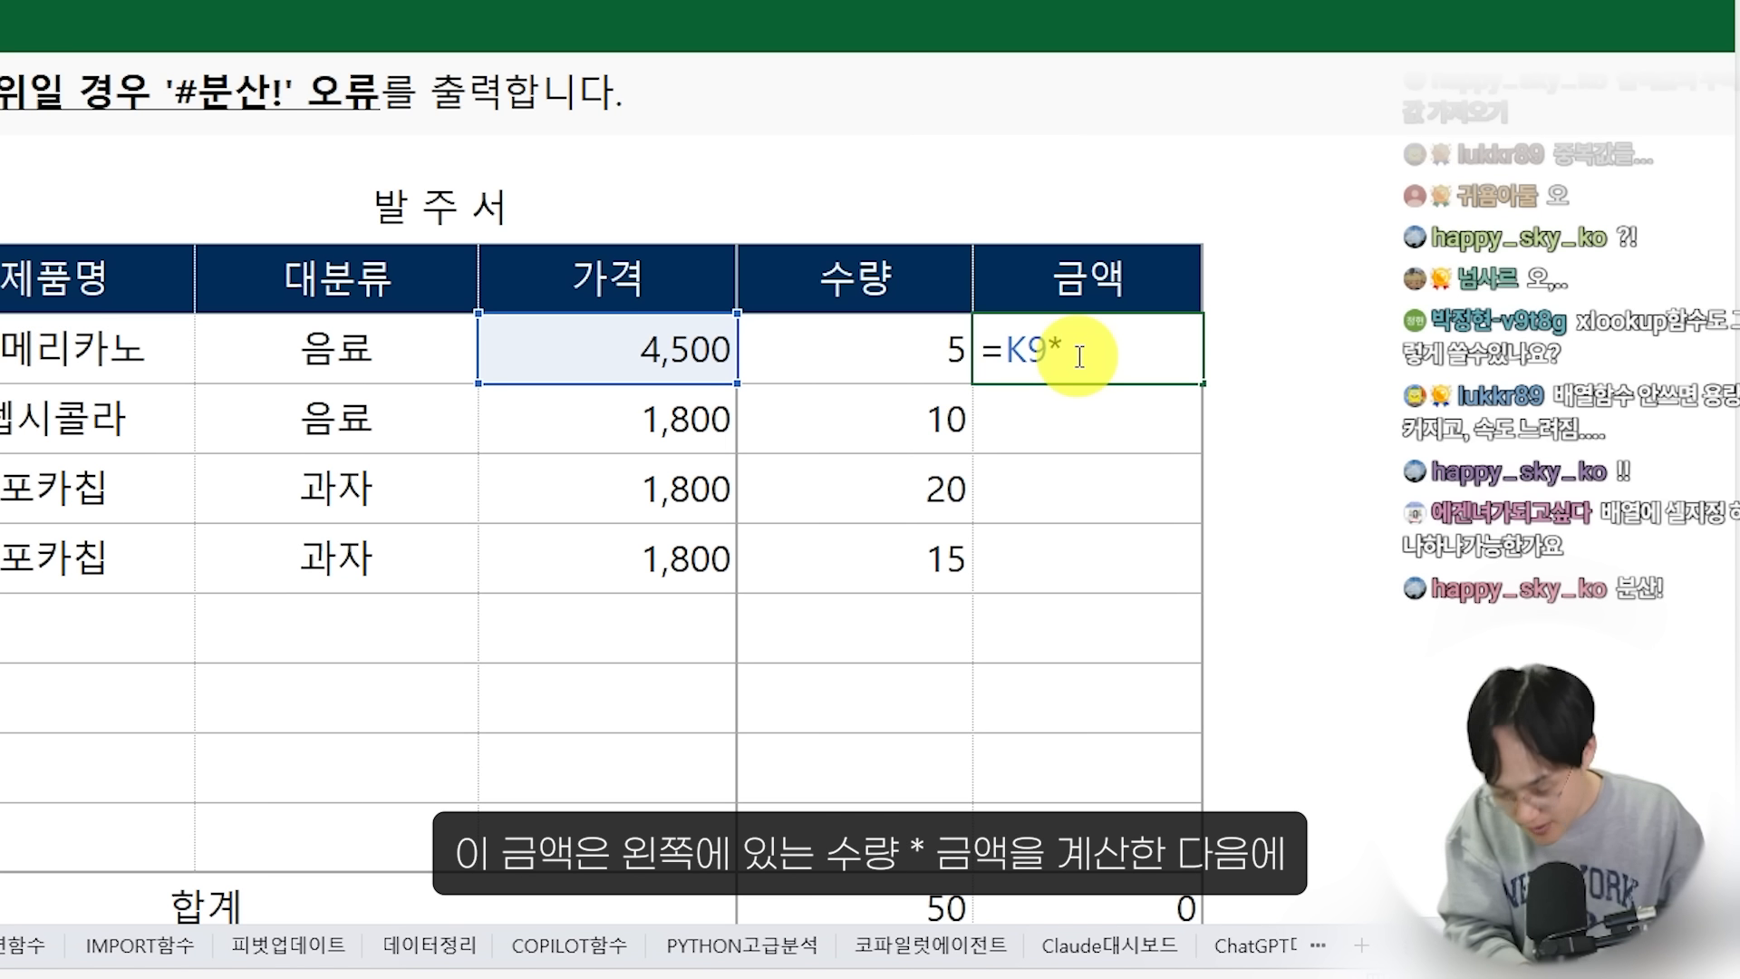
pyautogui.press('Left')
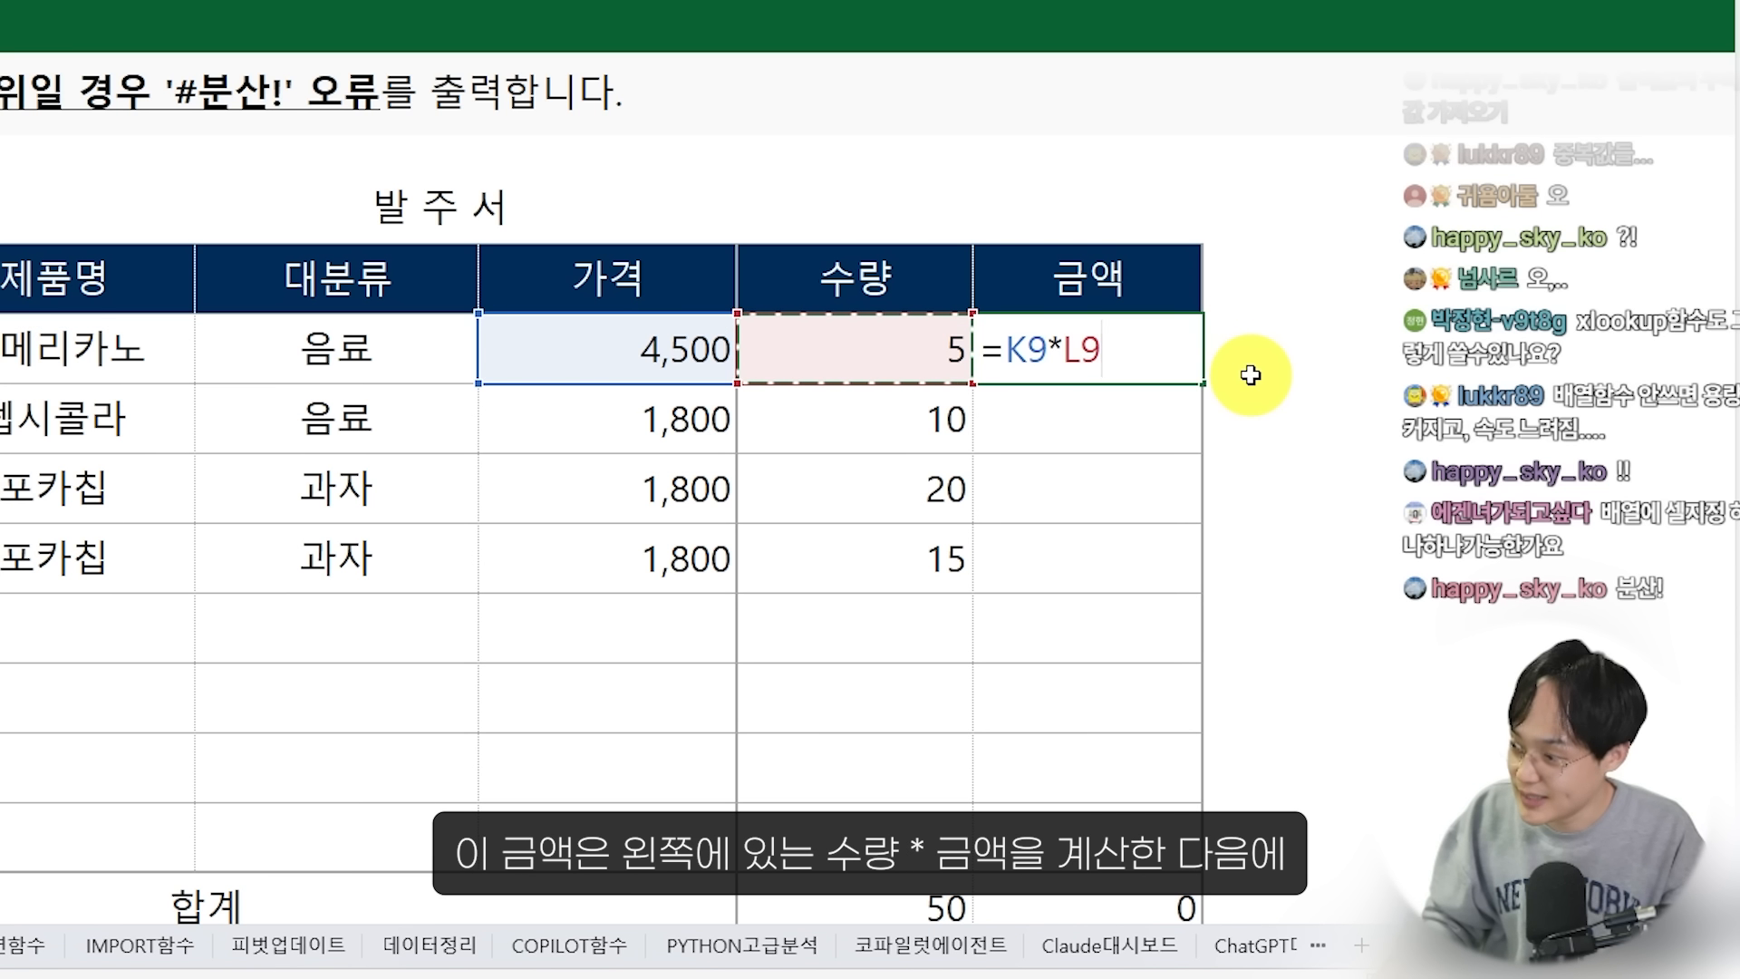
pyautogui.press('Return')
pyautogui.click(1155, 343)
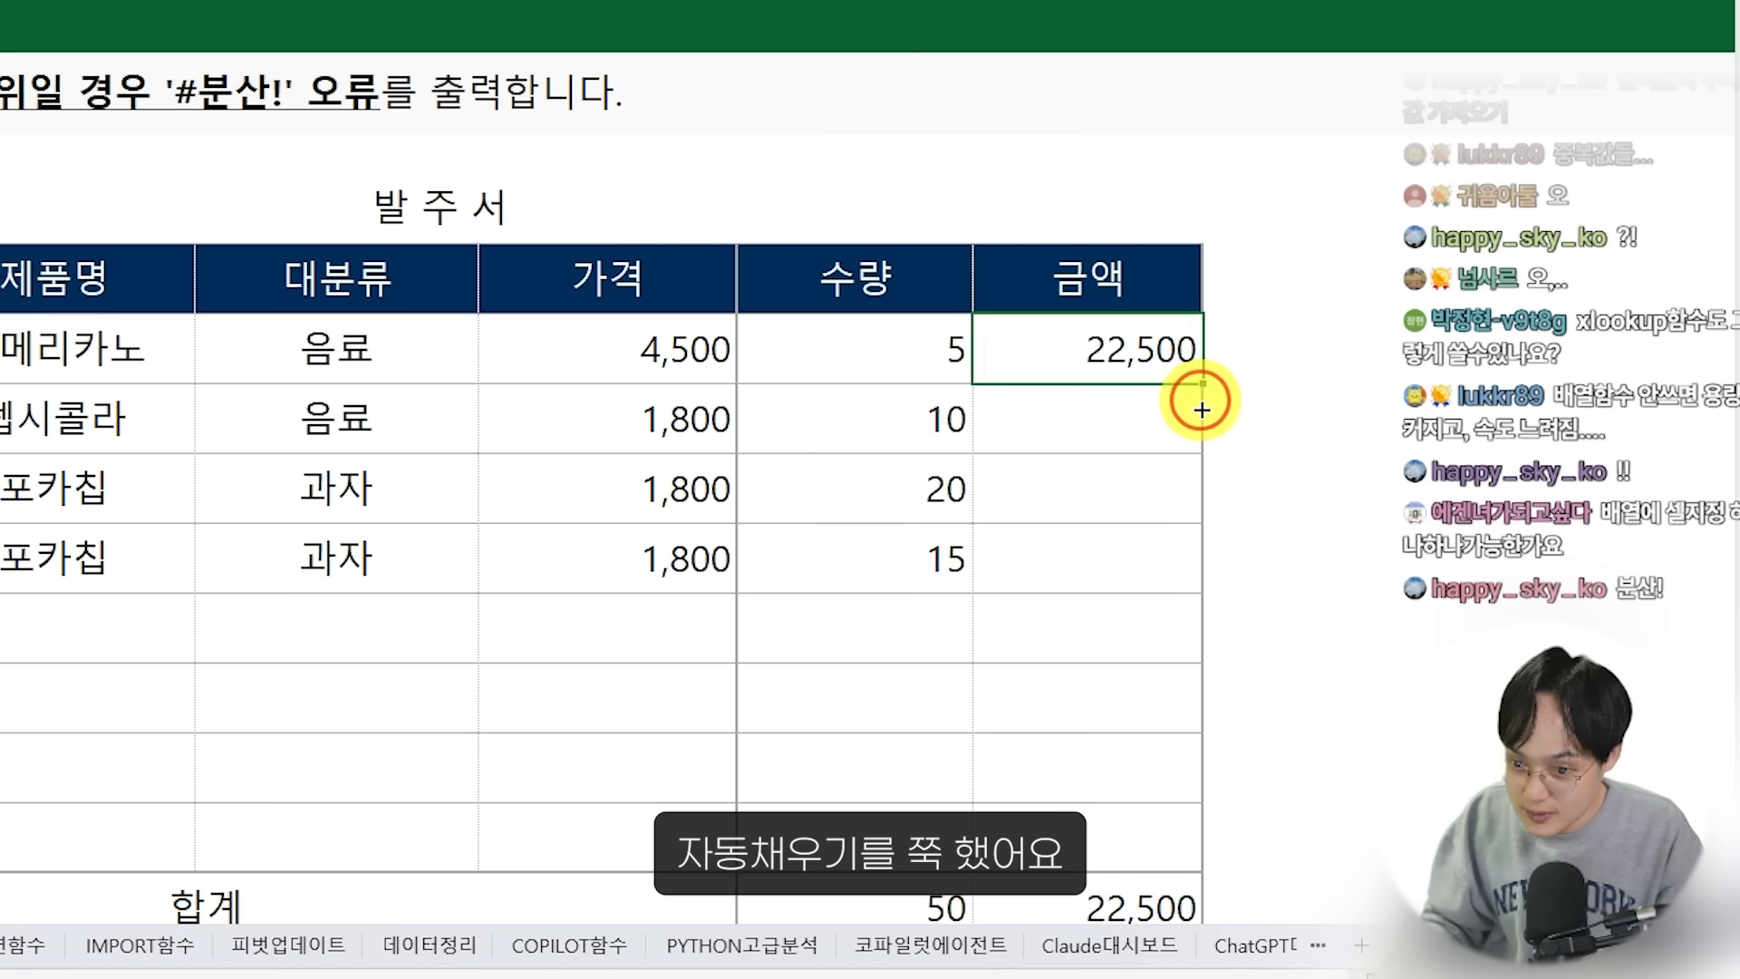
pyautogui.moveTo(1204, 386); pyautogui.dragTo(1164, 863)
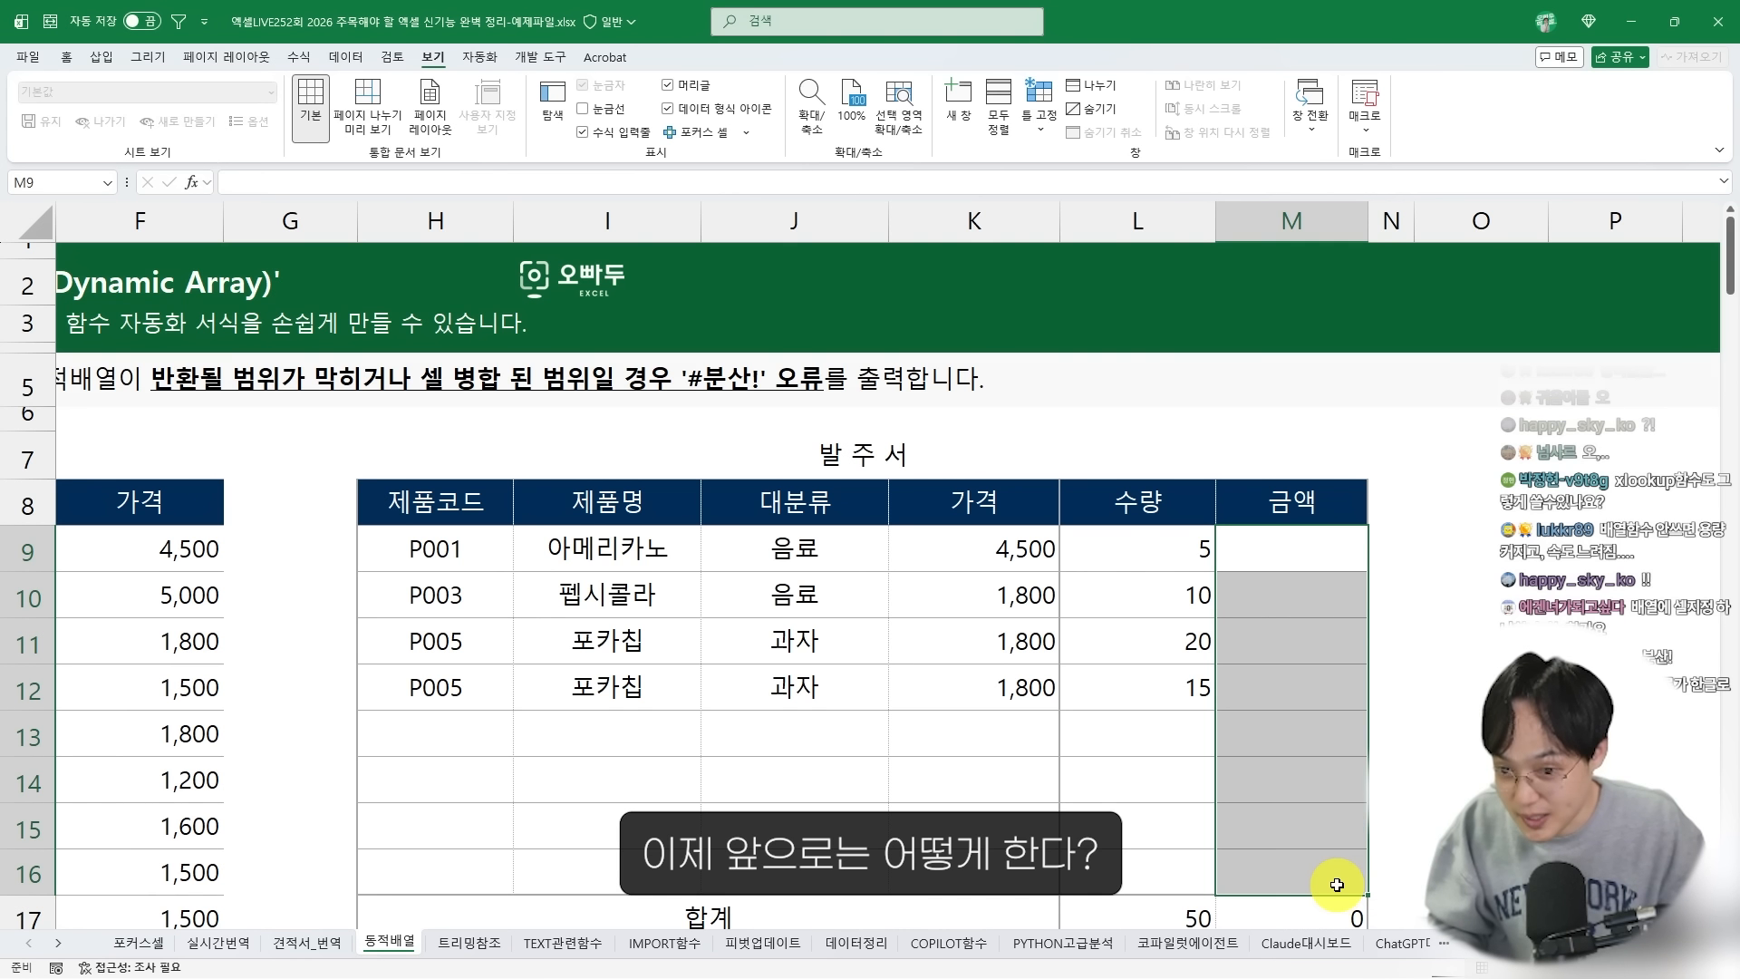
# Undo the fill down to M16 and the =K9*L9 formula entered in M9
pyautogui.hotkey('ctrl', 'z')
pyautogui.hotkey('ctrl', 'z')
# Enter the single dynamic array formula =K9:K16*L9:L16 in M9 to calculate the whole amount column
pyautogui.write('=')
pyautogui.scroll(-1, 991, 523)
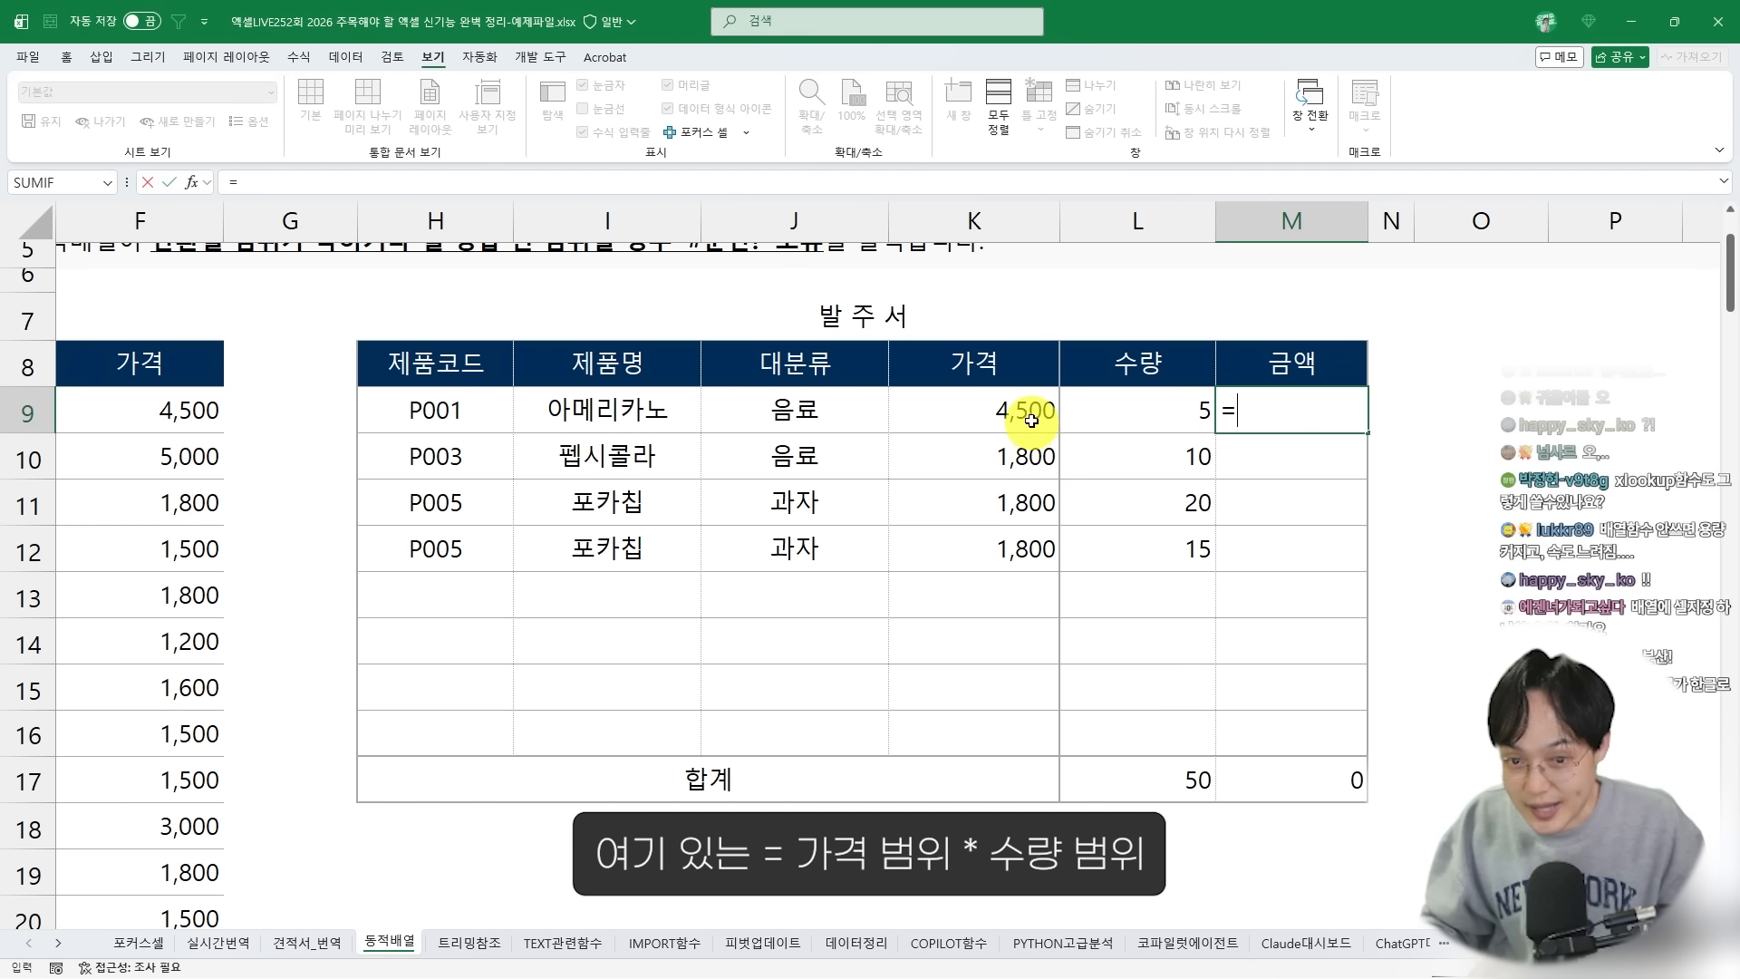
pyautogui.moveTo(1024, 404); pyautogui.dragTo(1013, 733)
pyautogui.write('*')
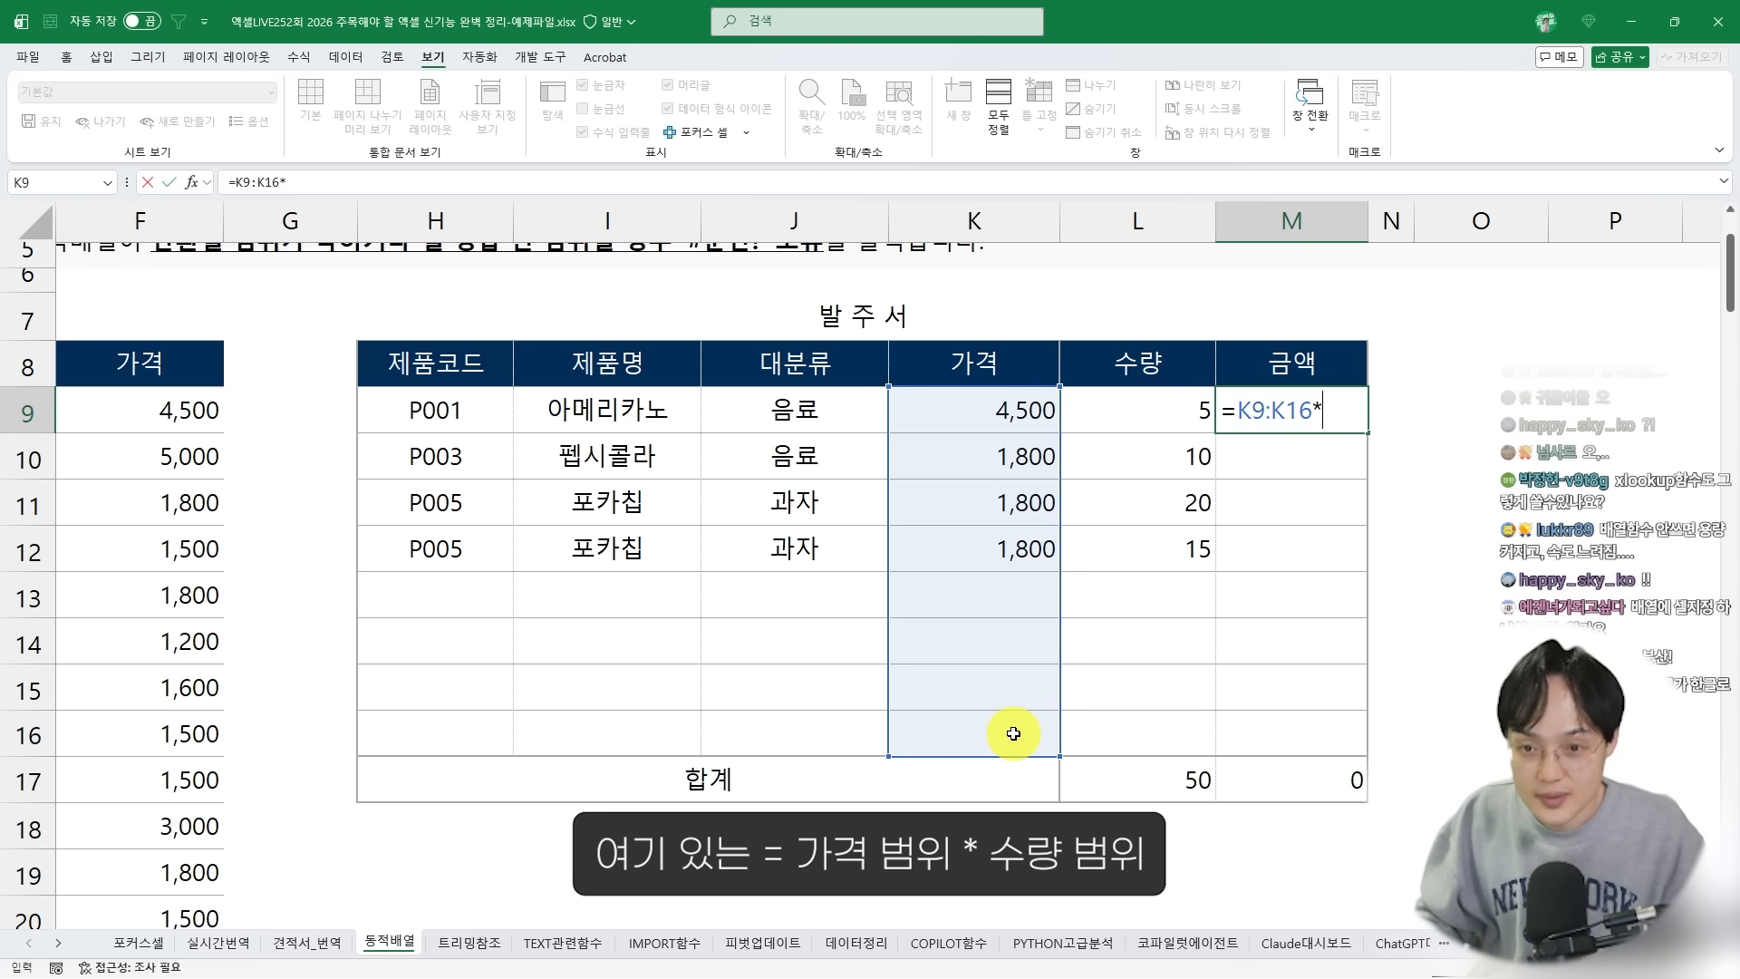
pyautogui.moveTo(1153, 412); pyautogui.dragTo(1131, 726)
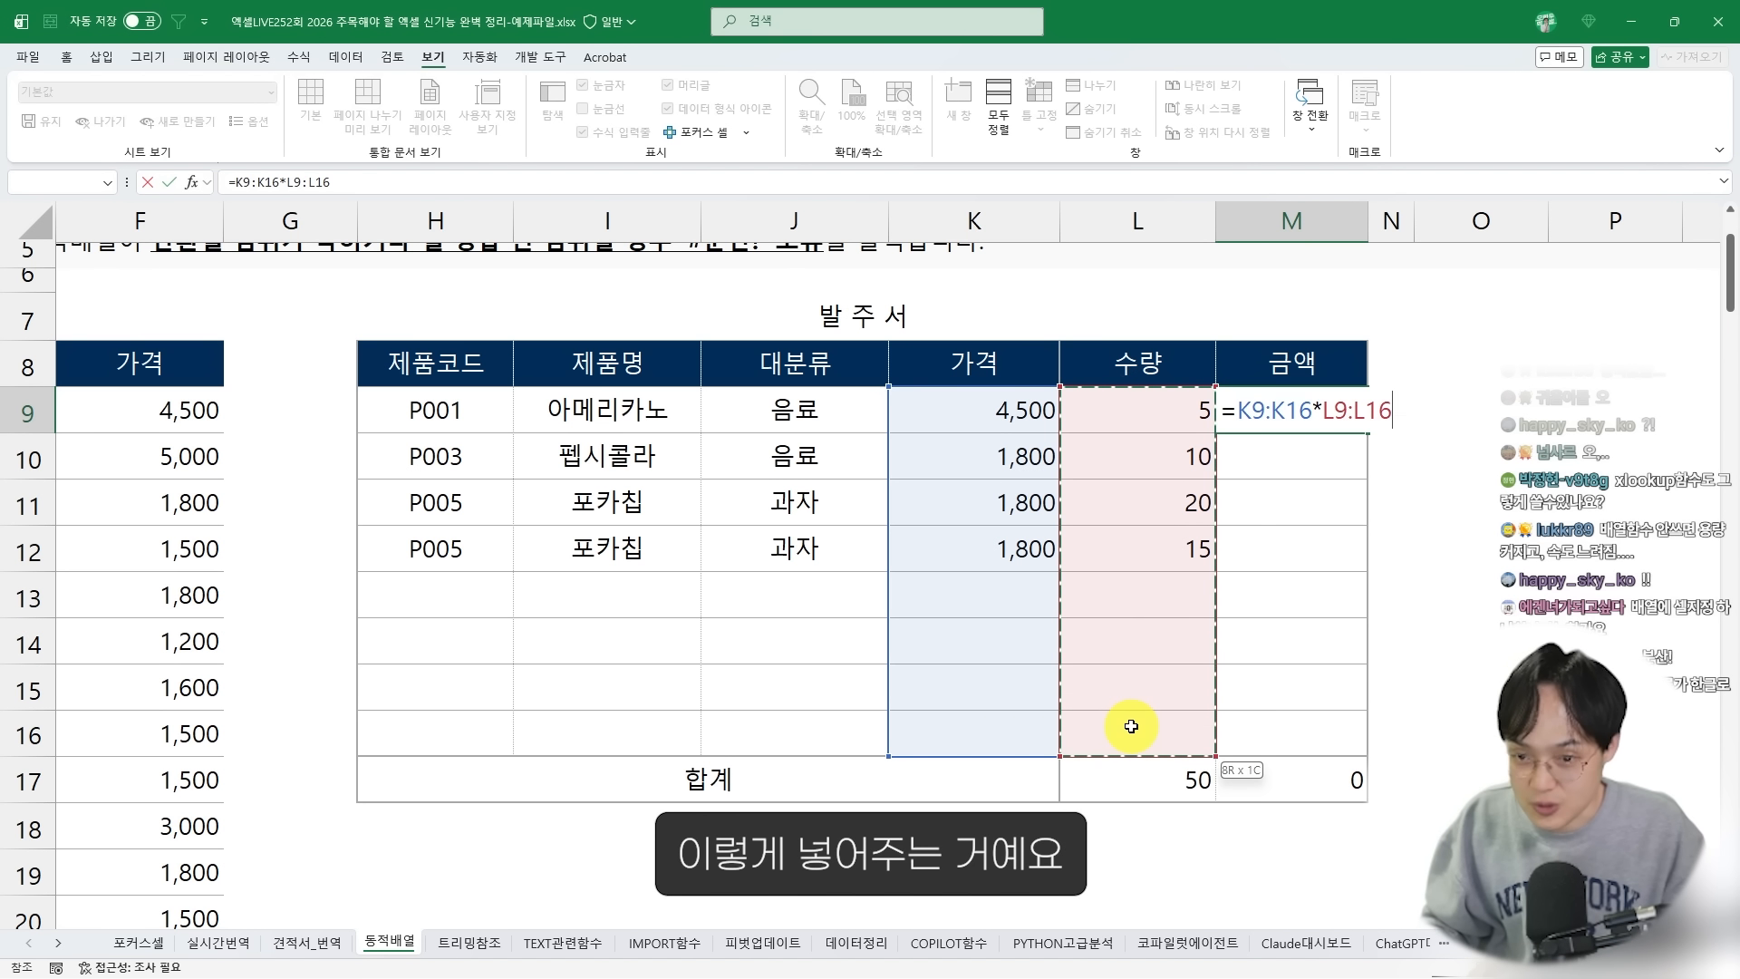
pyautogui.press('Return')
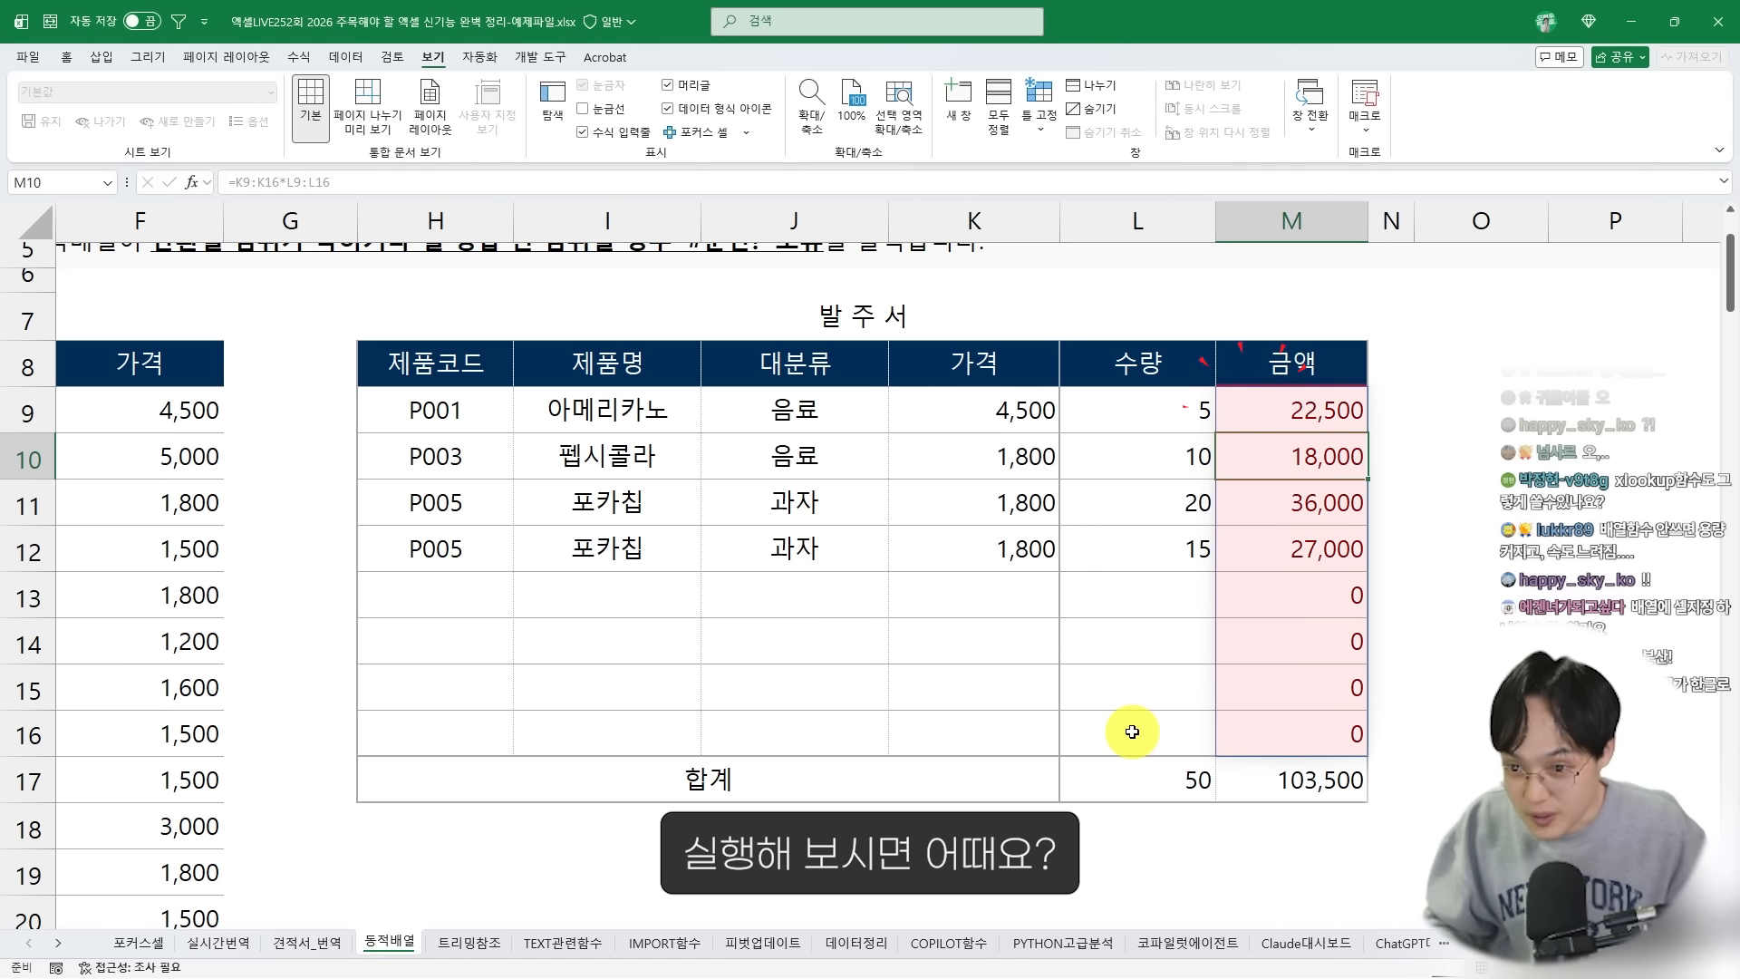
pyautogui.click(1241, 405)
pyautogui.moveTo(988, 365); pyautogui.dragTo(1405, 785)
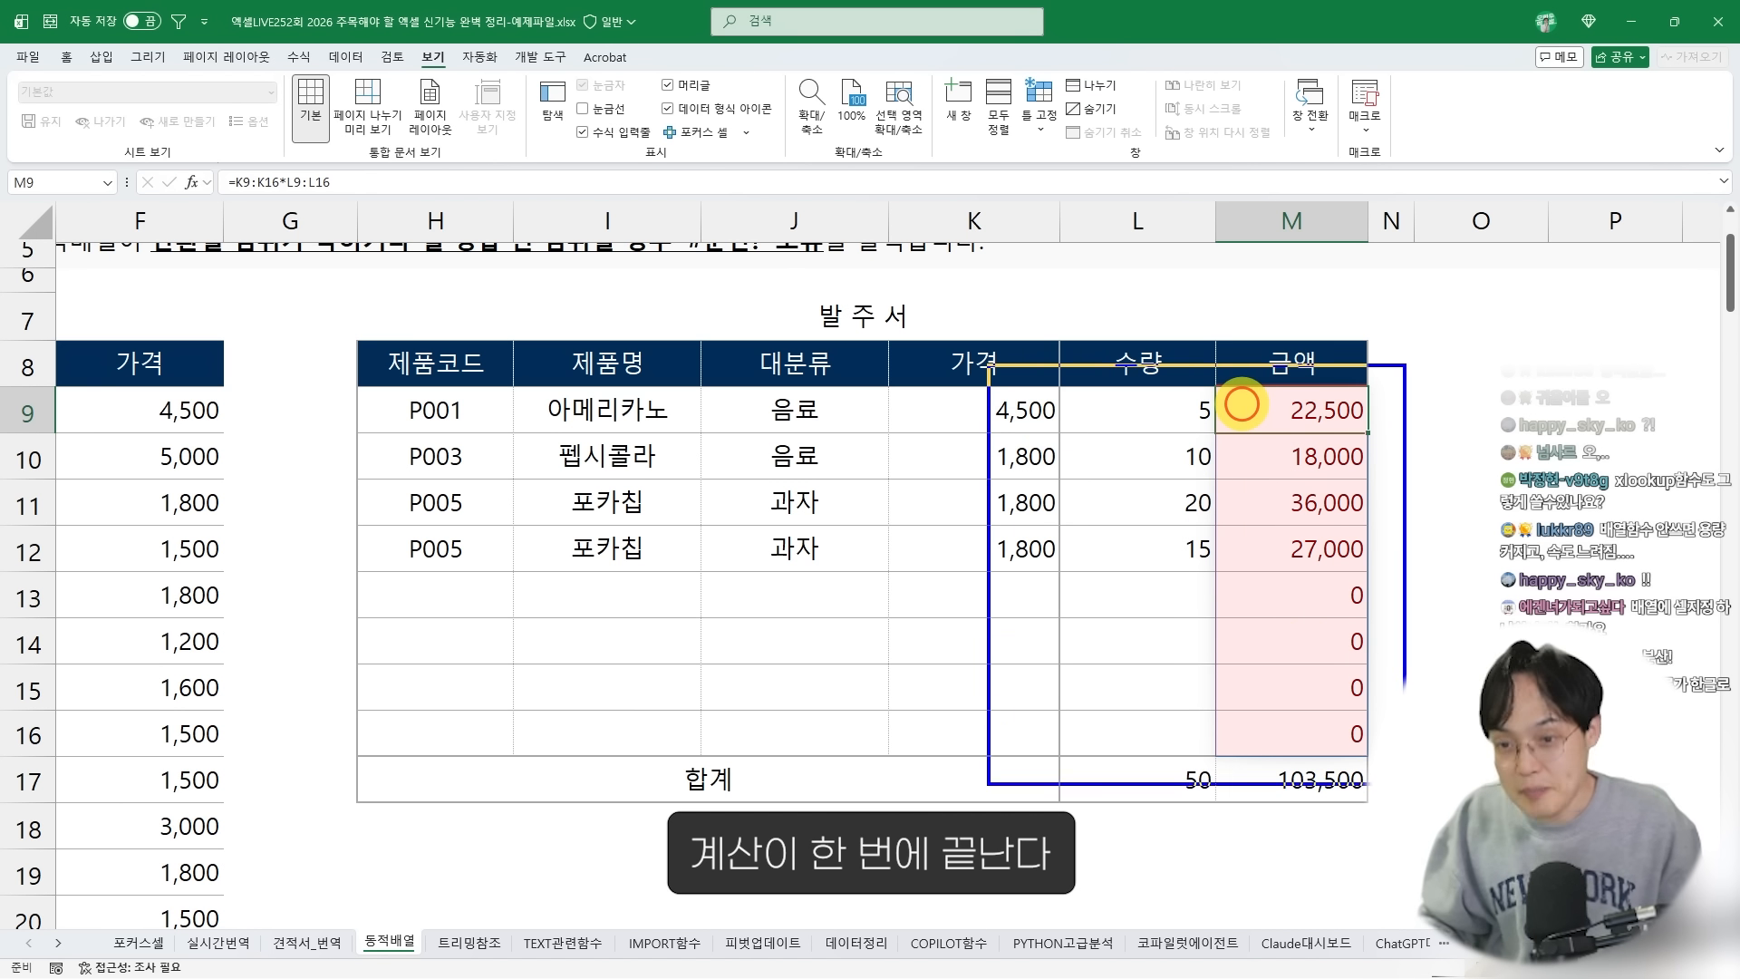
pyautogui.press('Escape')
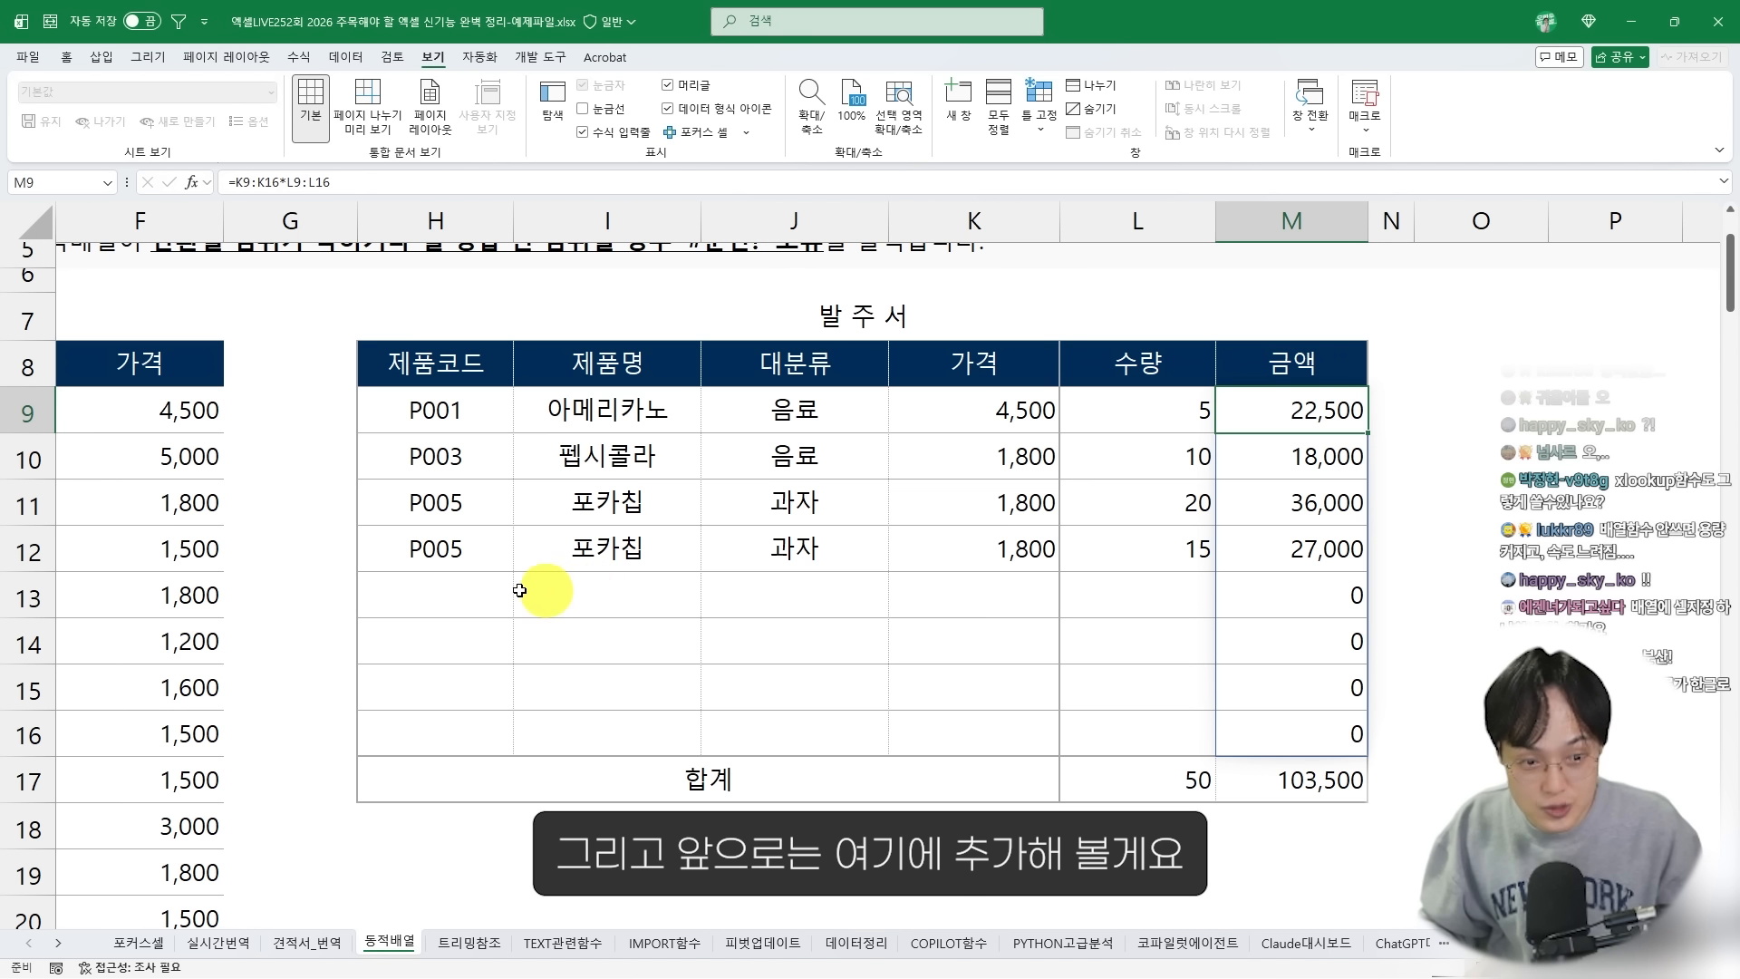
# Enter the product code P006 in H13, below the last order line
pyautogui.click(493, 562)
pyautogui.hotkey('ctrl', 'c')
pyautogui.press('Up')
pyautogui.press('Down')
pyautogui.press('Down')
pyautogui.write('ㅔ')
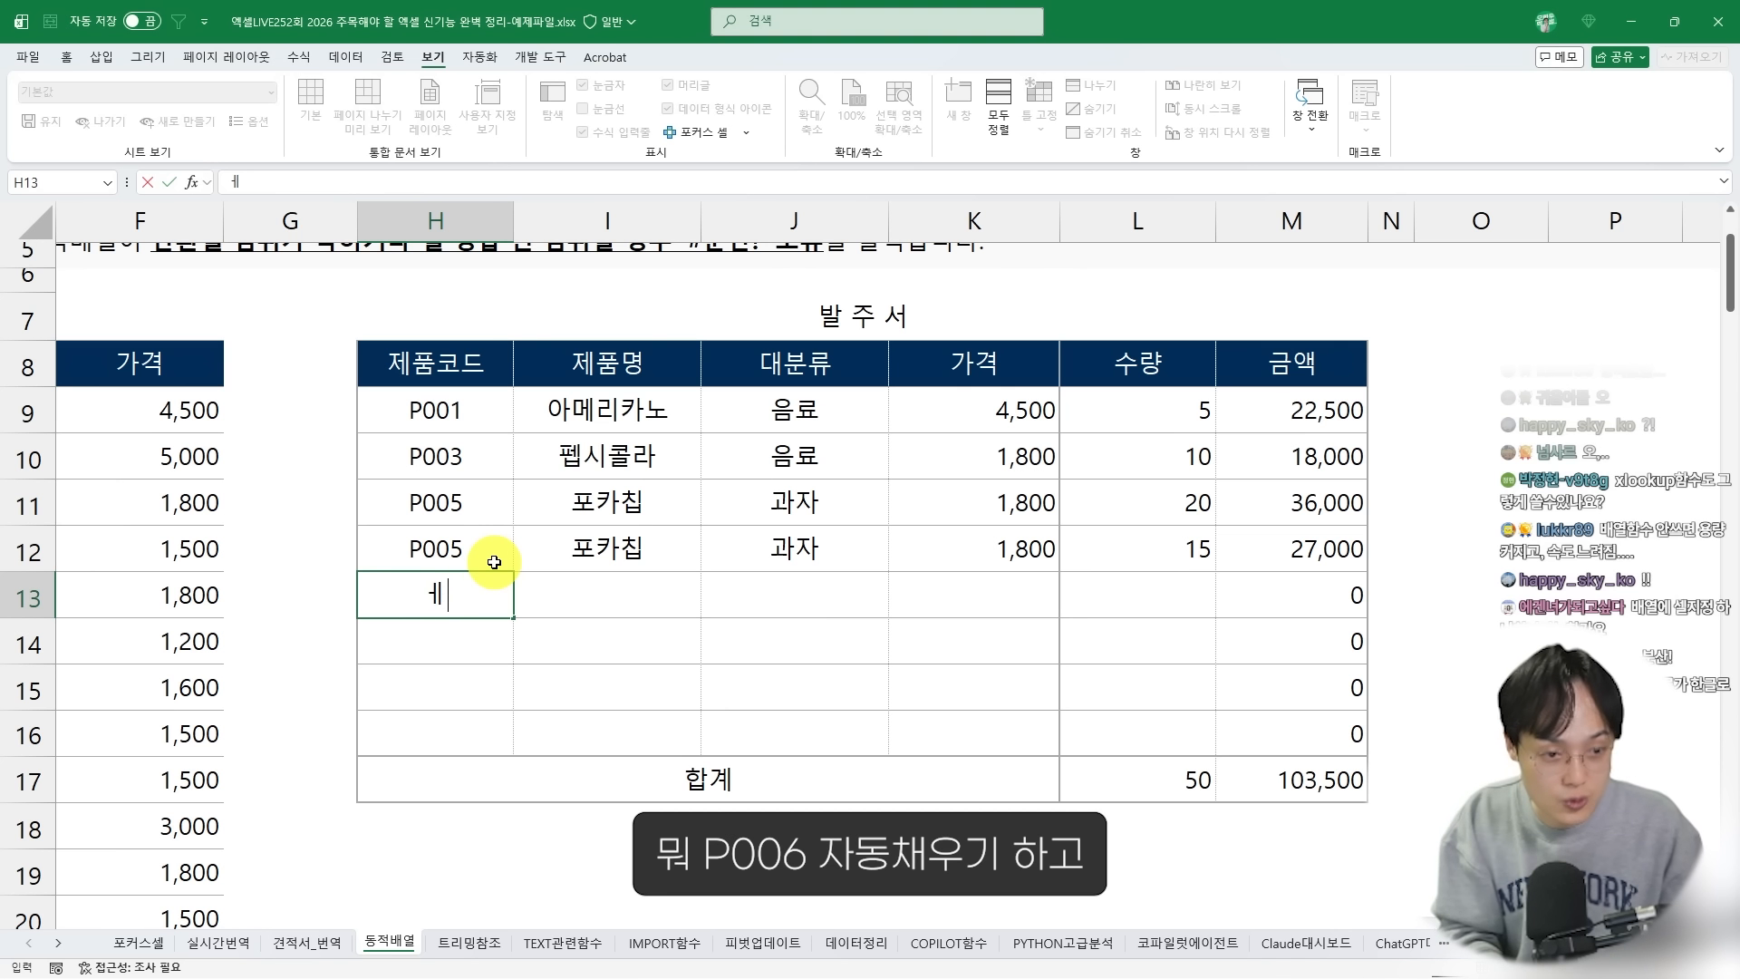
pyautogui.write('006')
# Fill the lookup formula from I12 down to I13 and enter a quantity of 10 in L13
pyautogui.click(675, 557)
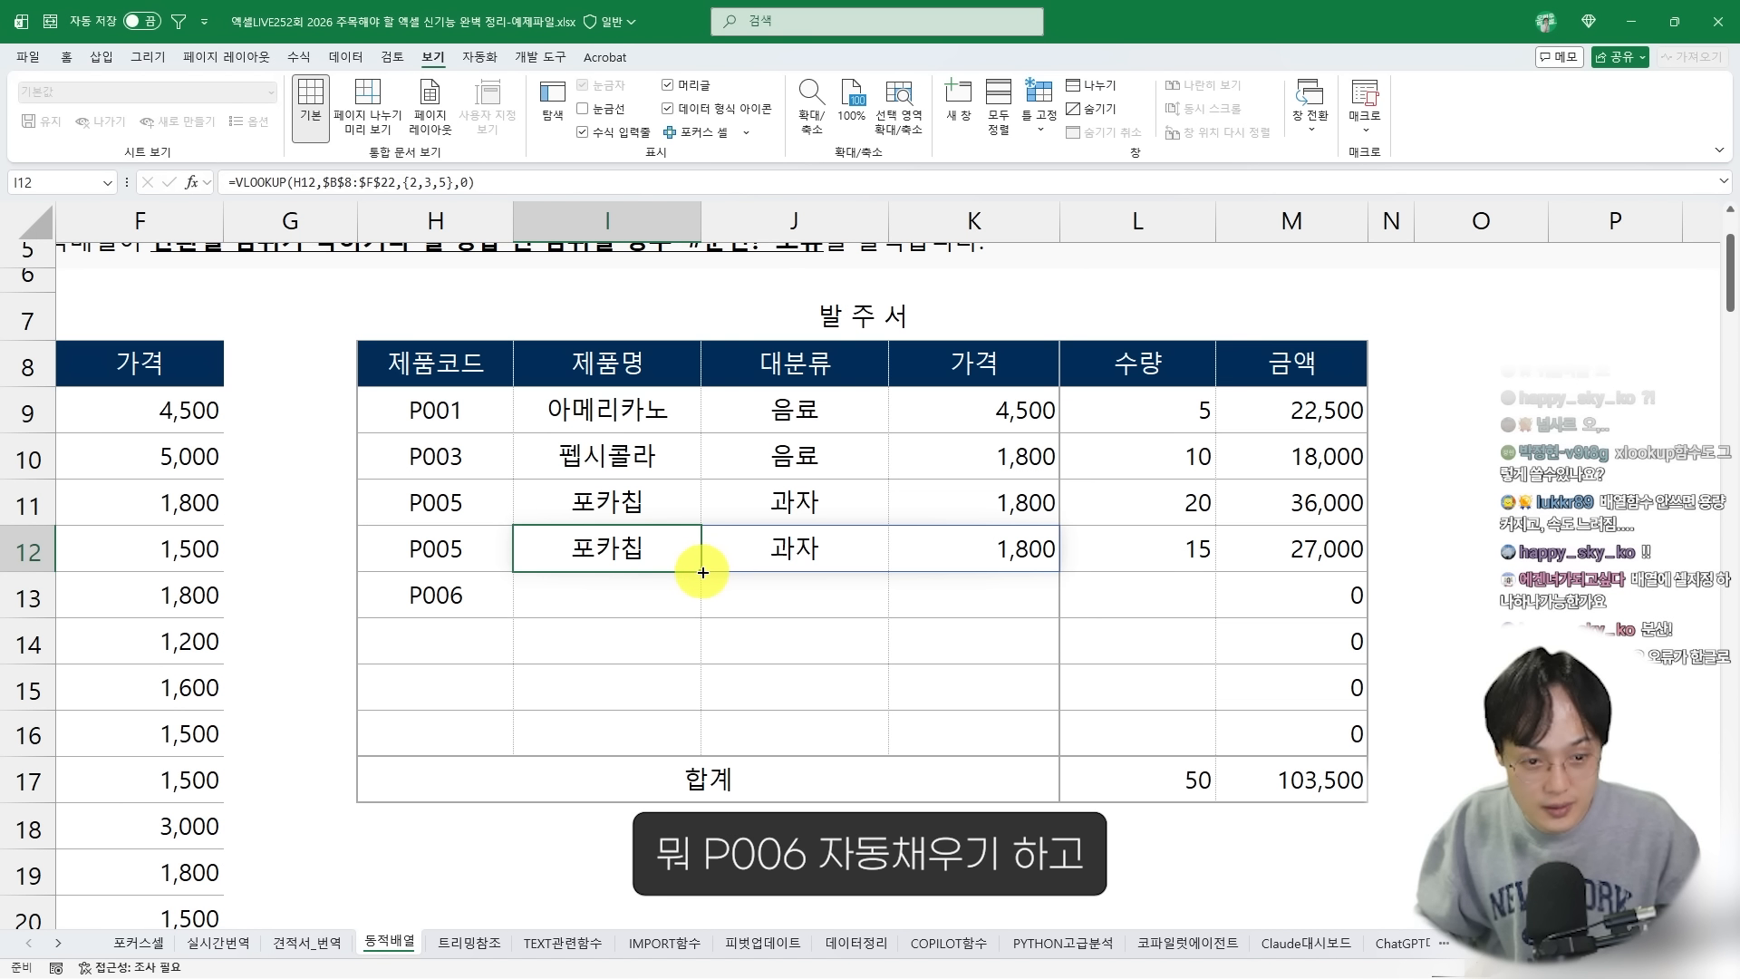
pyautogui.moveTo(702, 571); pyautogui.dragTo(703, 617)
pyautogui.click(1205, 603)
pyautogui.write('10')
pyautogui.press('Return')
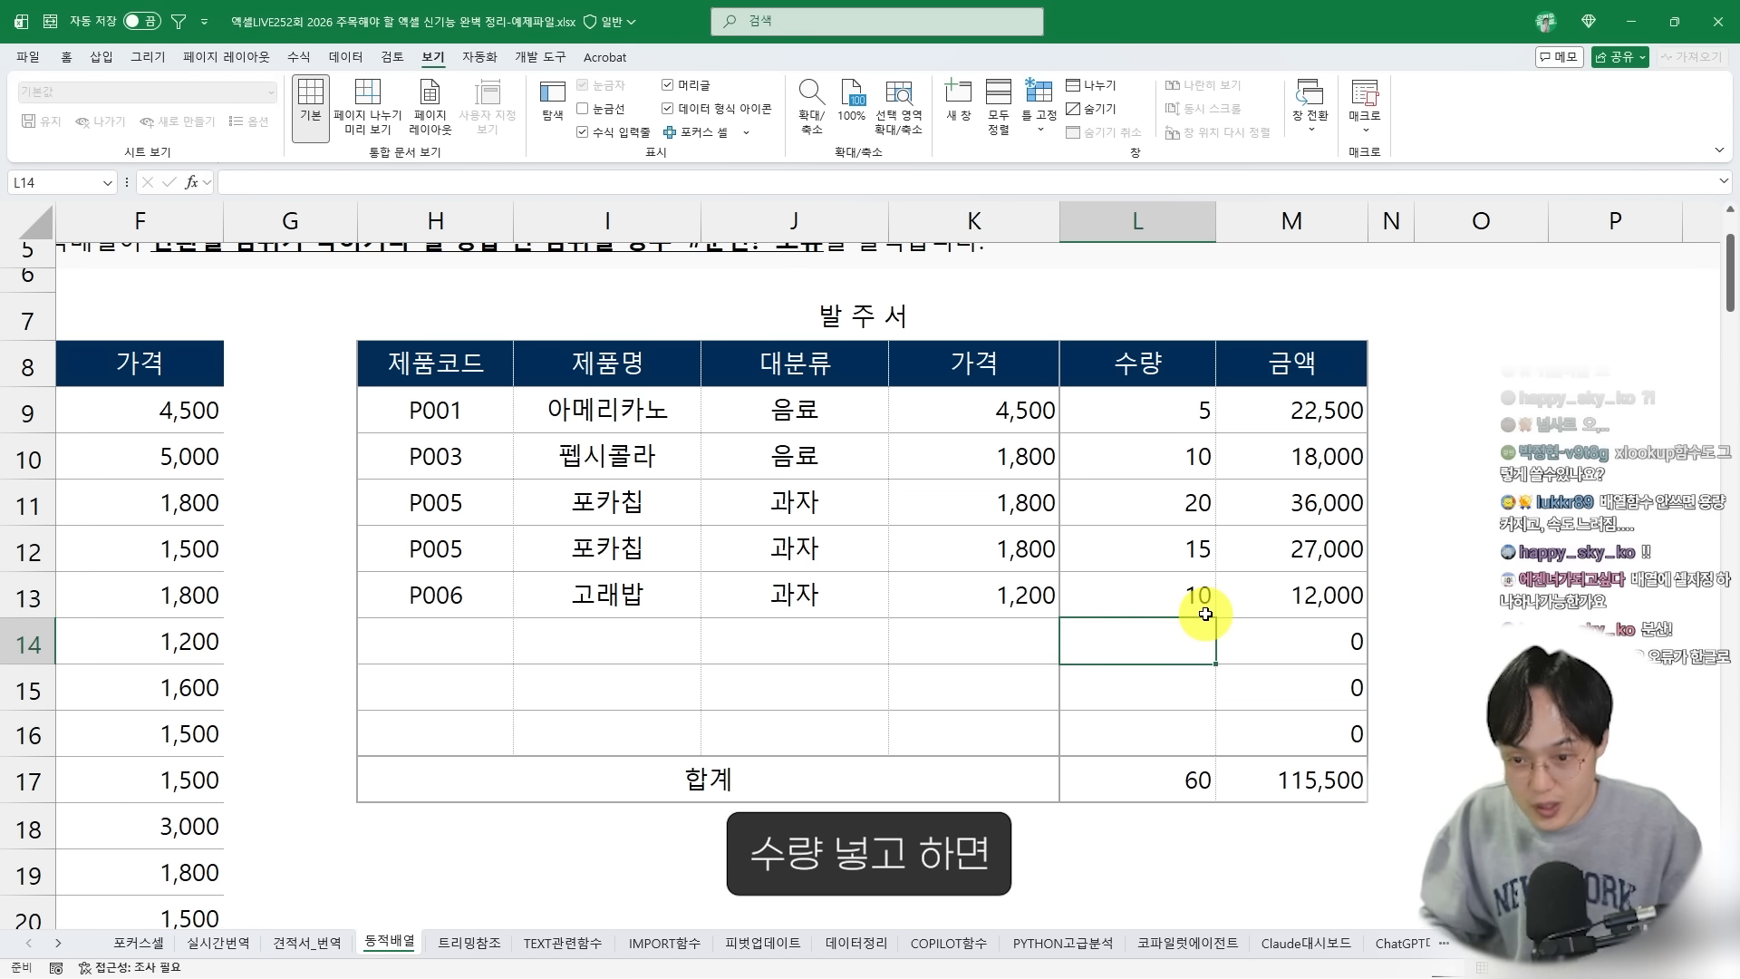
# Clear the P006 order line in H13:L13 and undo the deletion
pyautogui.moveTo(1165, 598); pyautogui.dragTo(1098, 549)
pyautogui.press('Delete')
pyautogui.press('Delete')
pyautogui.click(1099, 633)
pyautogui.hotkey('ctrl', 'z')
pyautogui.hotkey('ctrl', 'z')
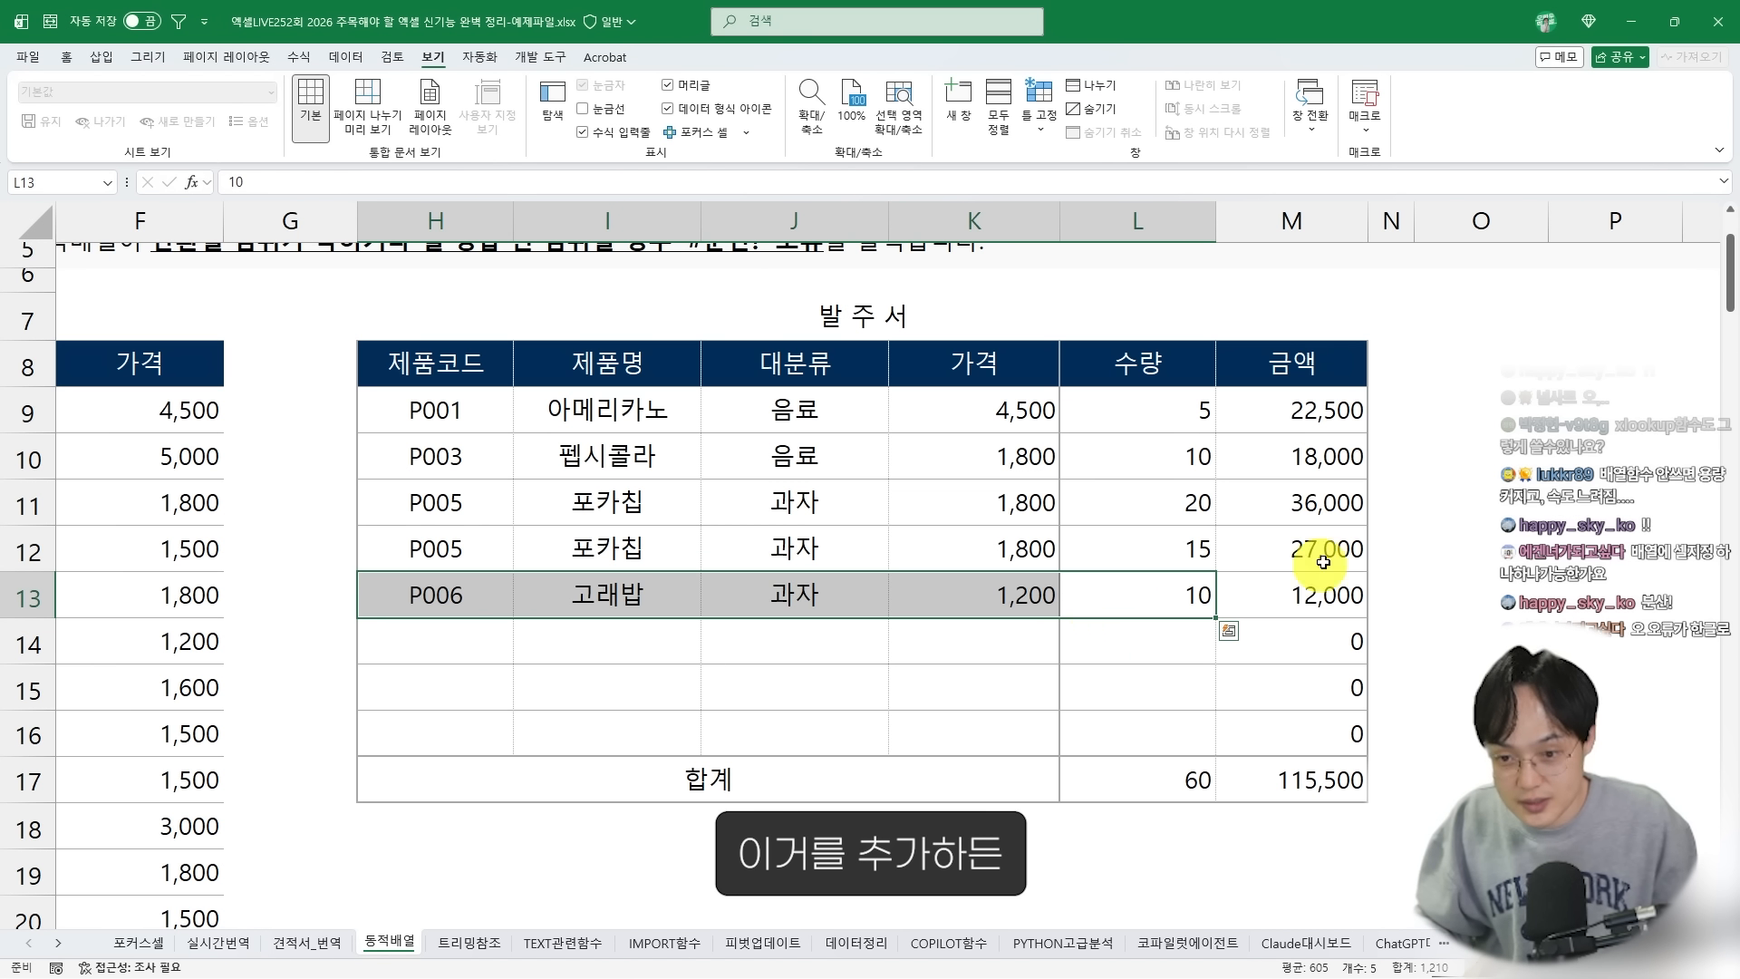
pyautogui.click(1321, 557)
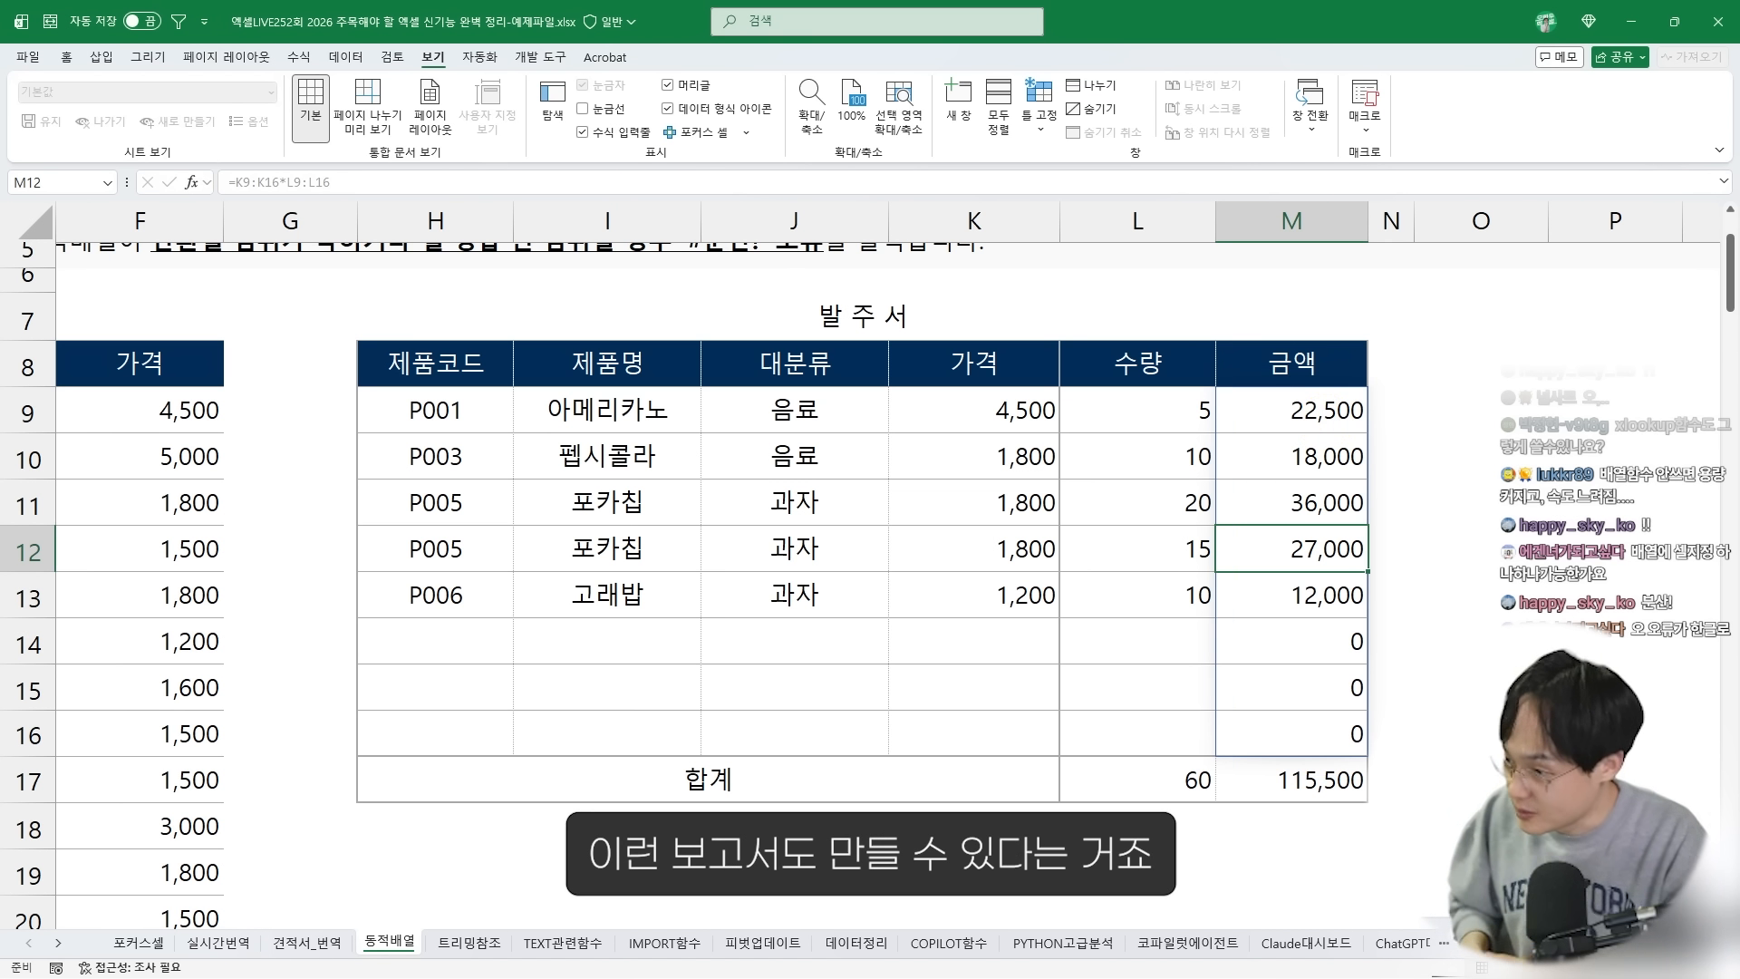
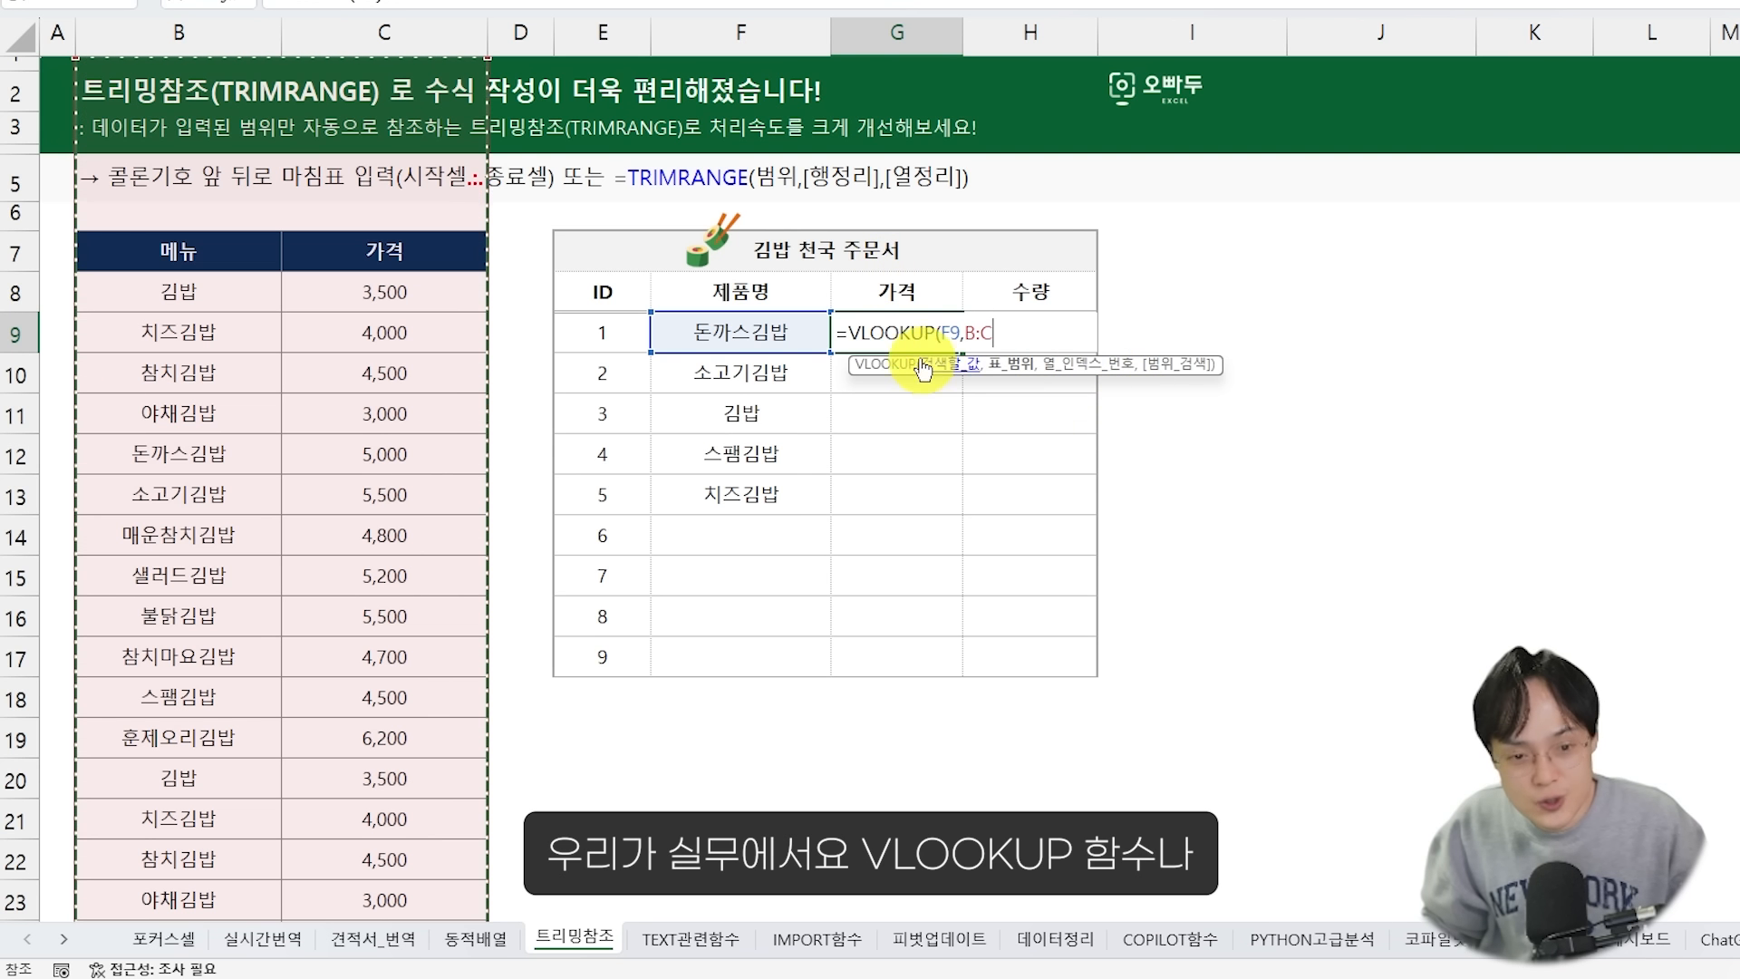
pyautogui.hotkey('ctrl', '2')
pyautogui.moveTo(836, 302); pyautogui.dragTo(1013, 379)
pyautogui.moveTo(999, 483)
pyautogui.mouseDown()
pyautogui.moveTo(981, 481)
pyautogui.moveTo(1023, 471)
pyautogui.moveTo(1083, 530)
pyautogui.moveTo(1133, 462)
pyautogui.moveTo(1174, 510)
pyautogui.mouseUp()
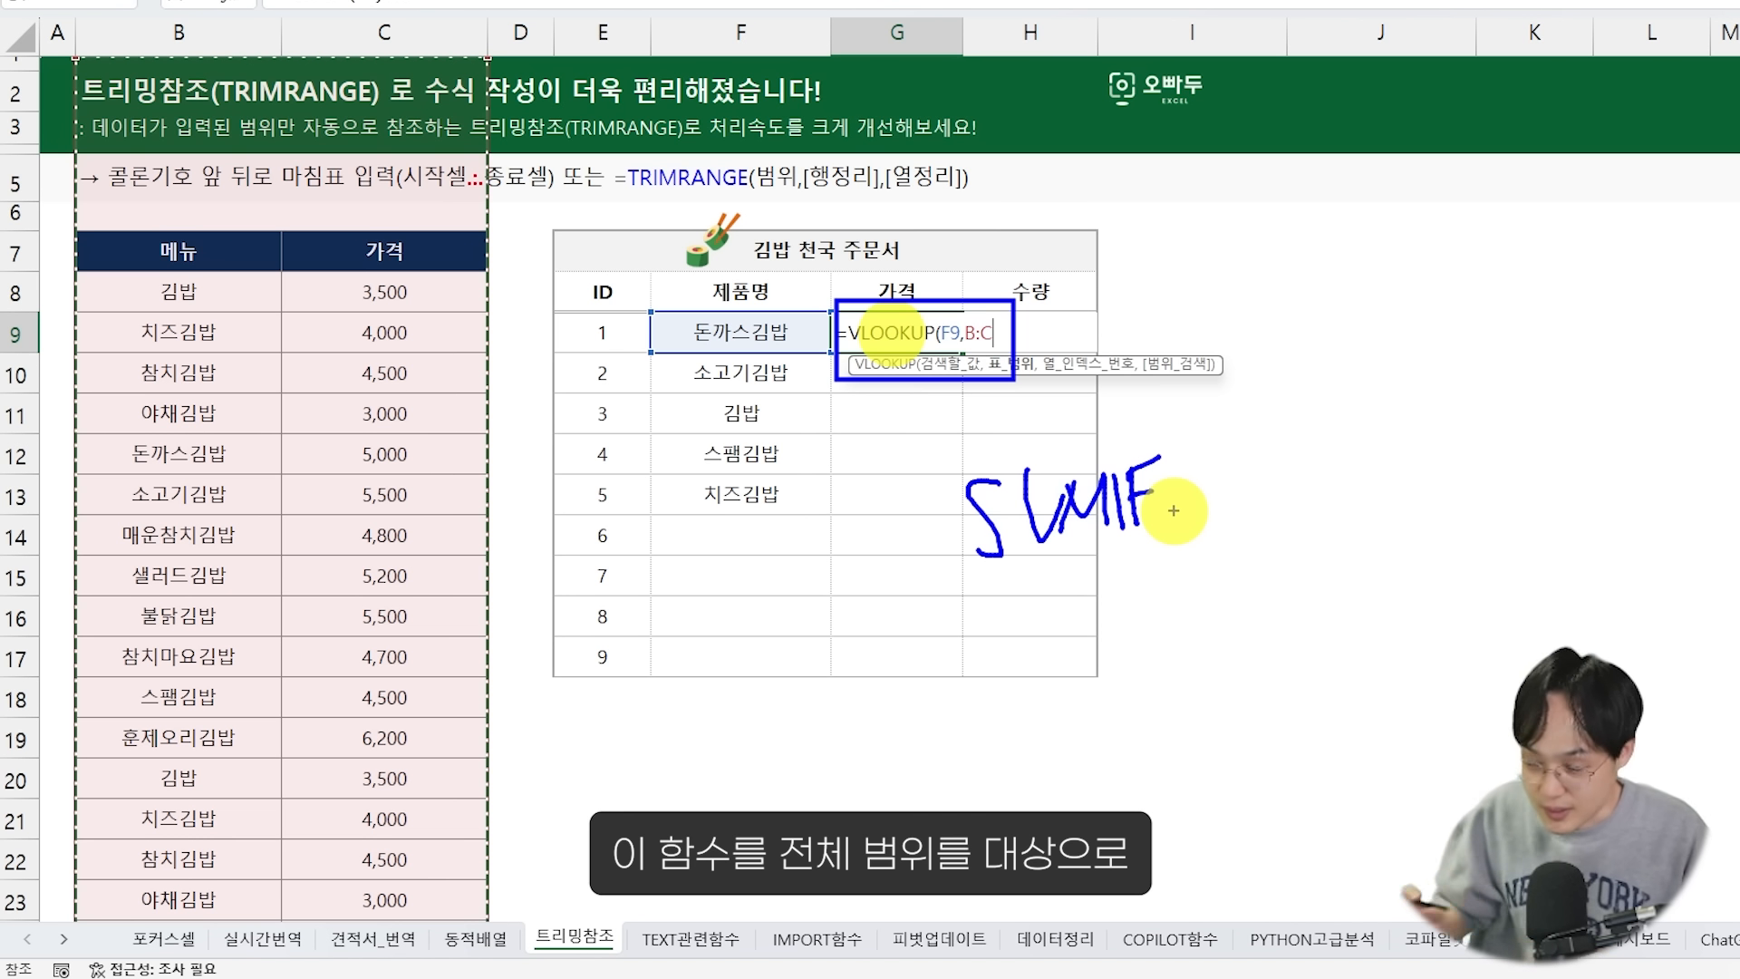
pyautogui.moveTo(399, 653)
pyautogui.mouseDown()
pyautogui.moveTo(18, 412)
pyautogui.moveTo(494, 385)
pyautogui.moveTo(353, 603)
pyautogui.mouseUp()
pyautogui.moveTo(308, 433)
pyautogui.mouseDown()
pyautogui.moveTo(460, 204)
pyautogui.moveTo(803, 305)
pyautogui.mouseUp()
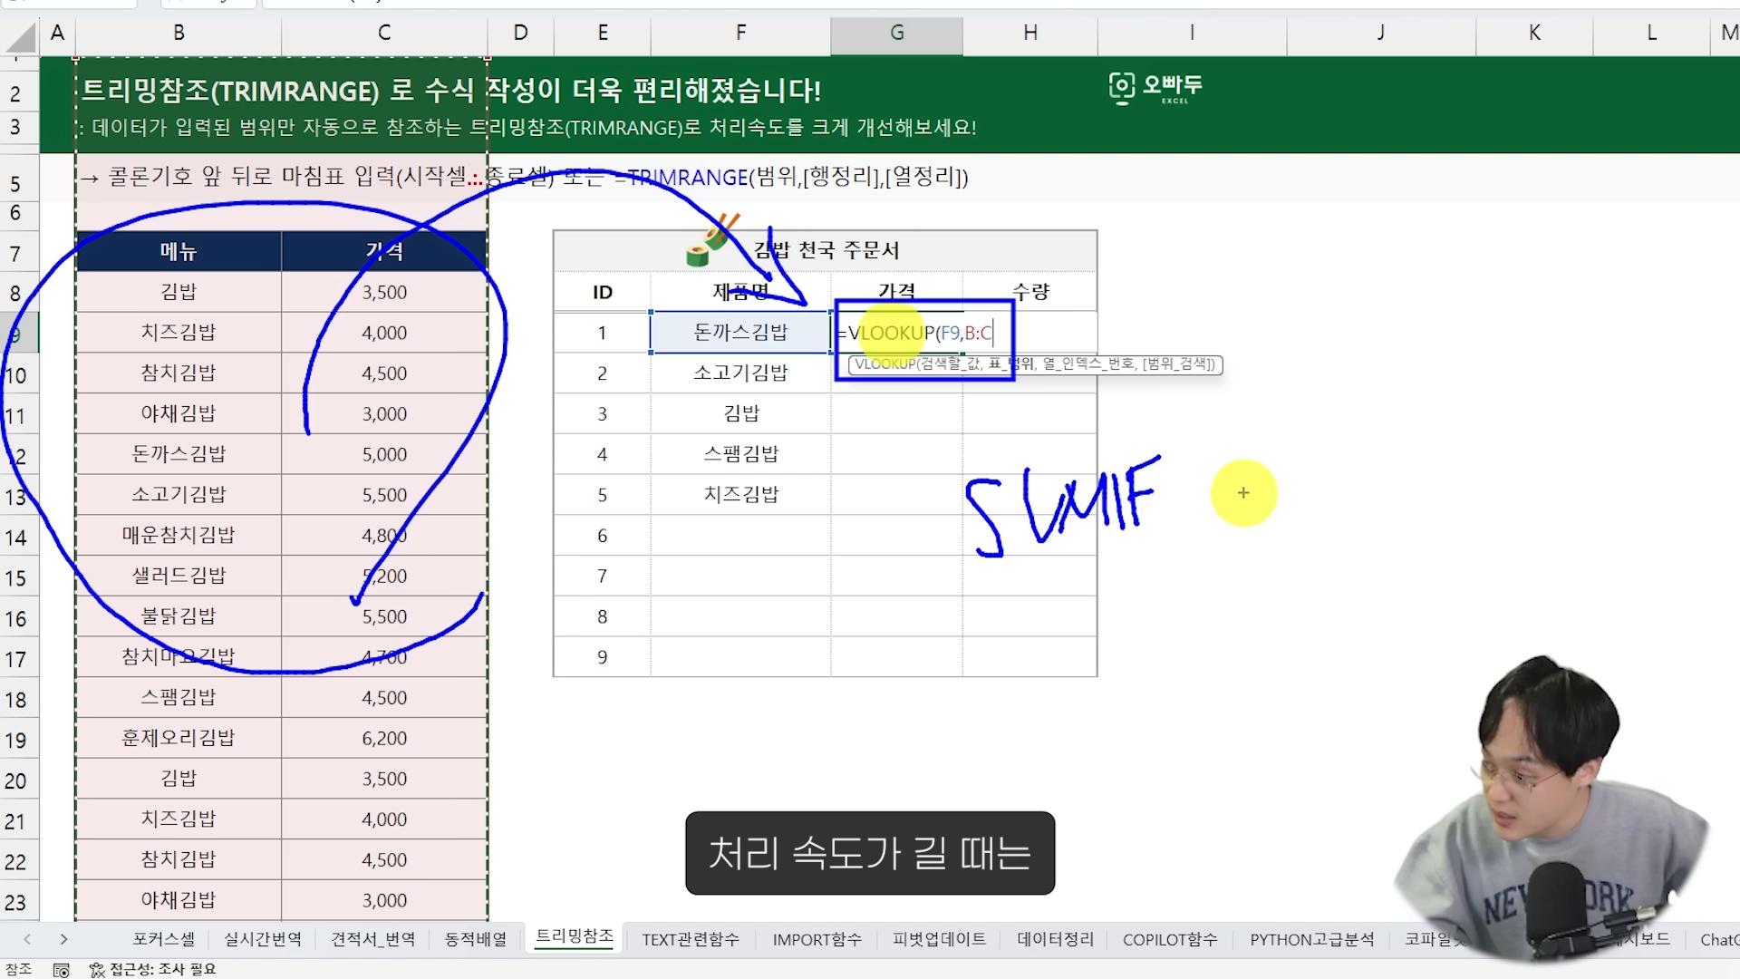
pyautogui.moveTo(1251, 517)
pyautogui.mouseDown()
pyautogui.moveTo(1265, 498)
pyautogui.moveTo(1340, 517)
pyautogui.moveTo(1328, 566)
pyautogui.mouseUp()
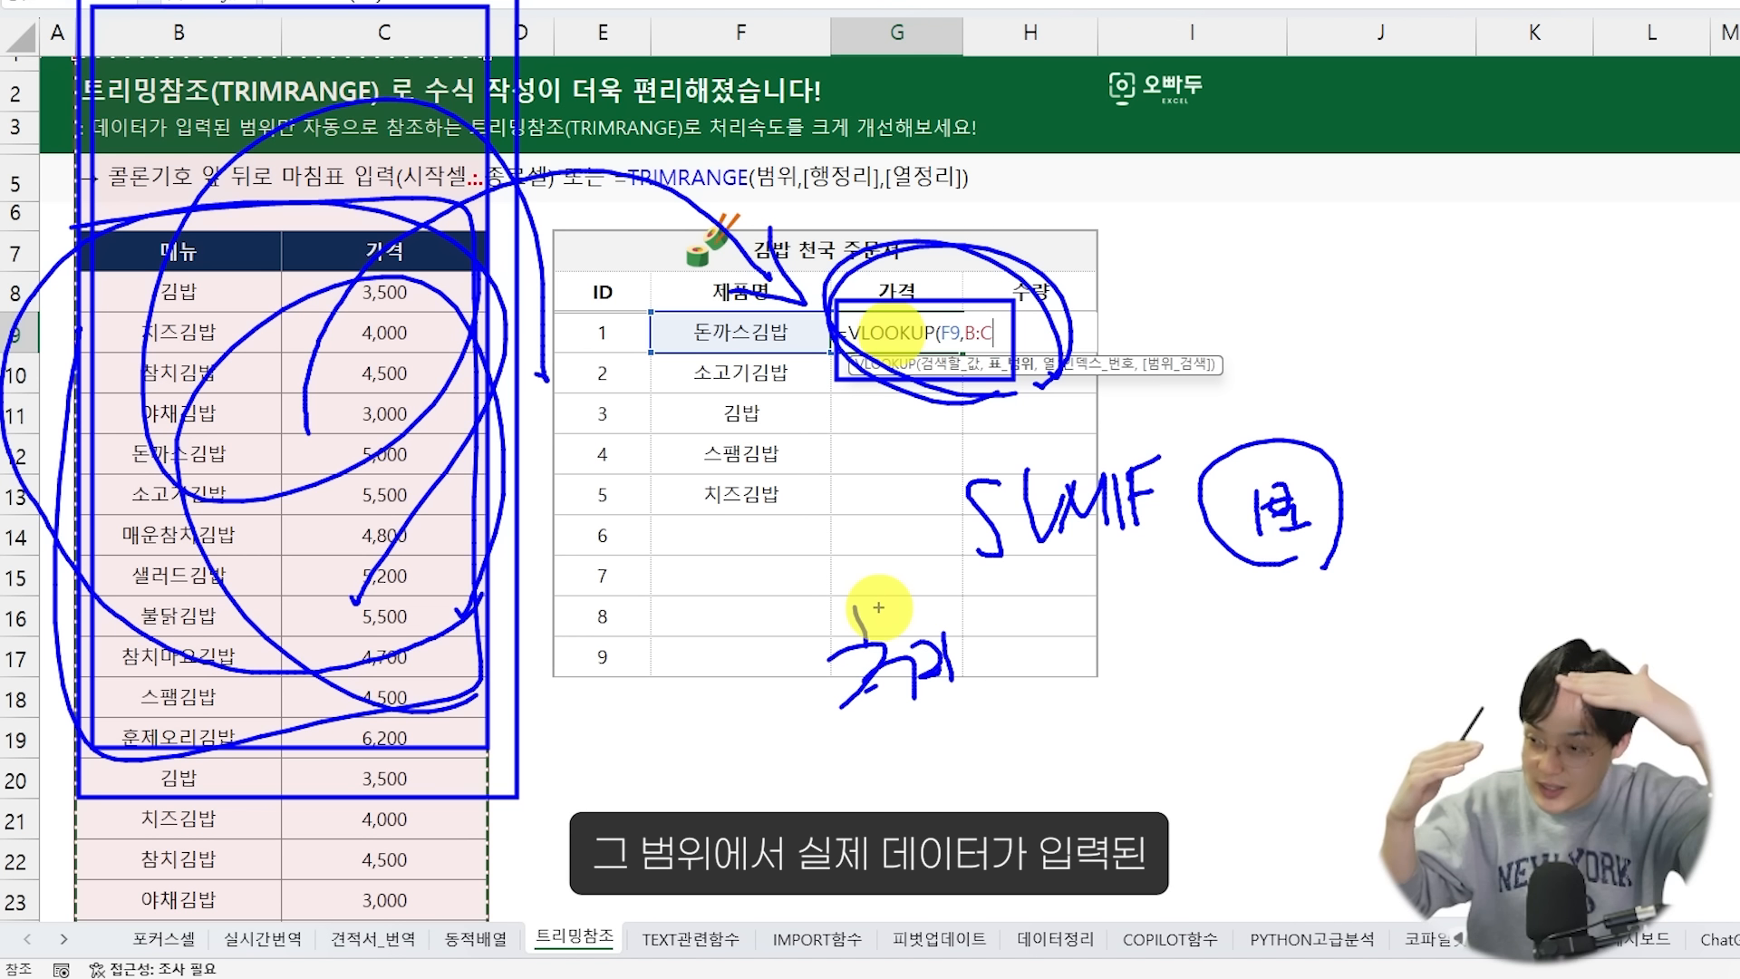
pyautogui.press('Escape')
# Replace the whole-column table range in G9's VLOOKUP with the menu and price table B7:C301
pyautogui.moveTo(179, 251); pyautogui.dragTo(349, 404)
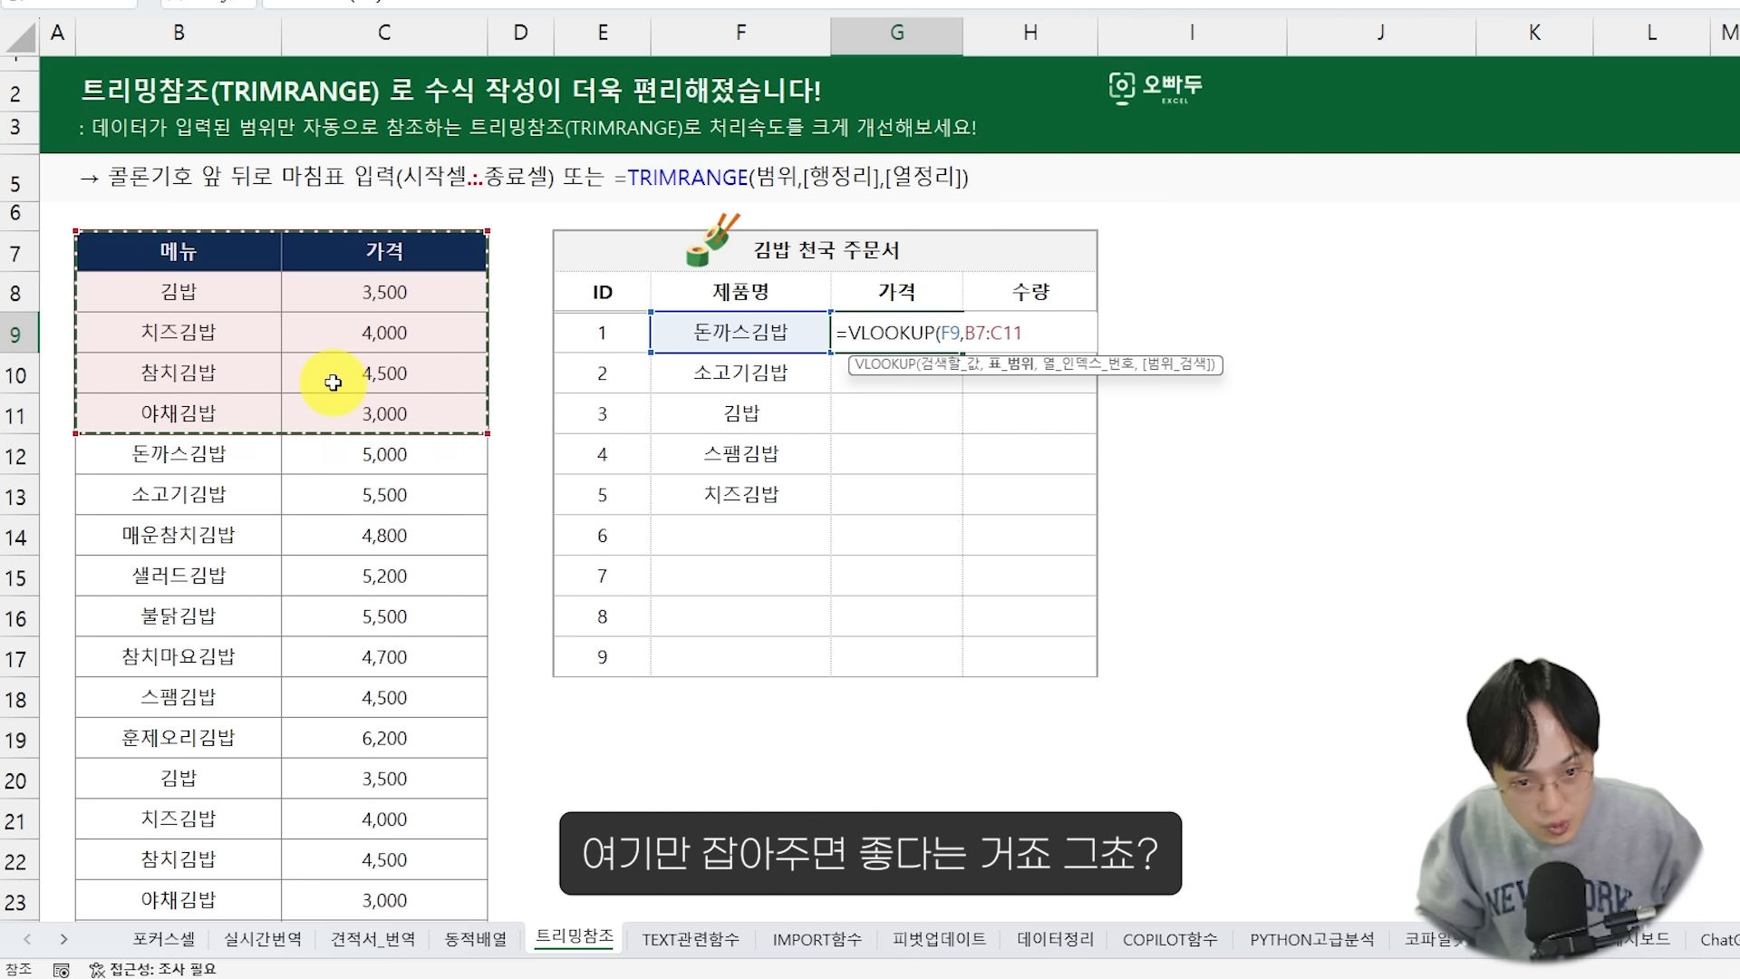
pyautogui.hotkey('ctrl', 'shift', 'Down')
pyautogui.scroll(20, 342, 385)
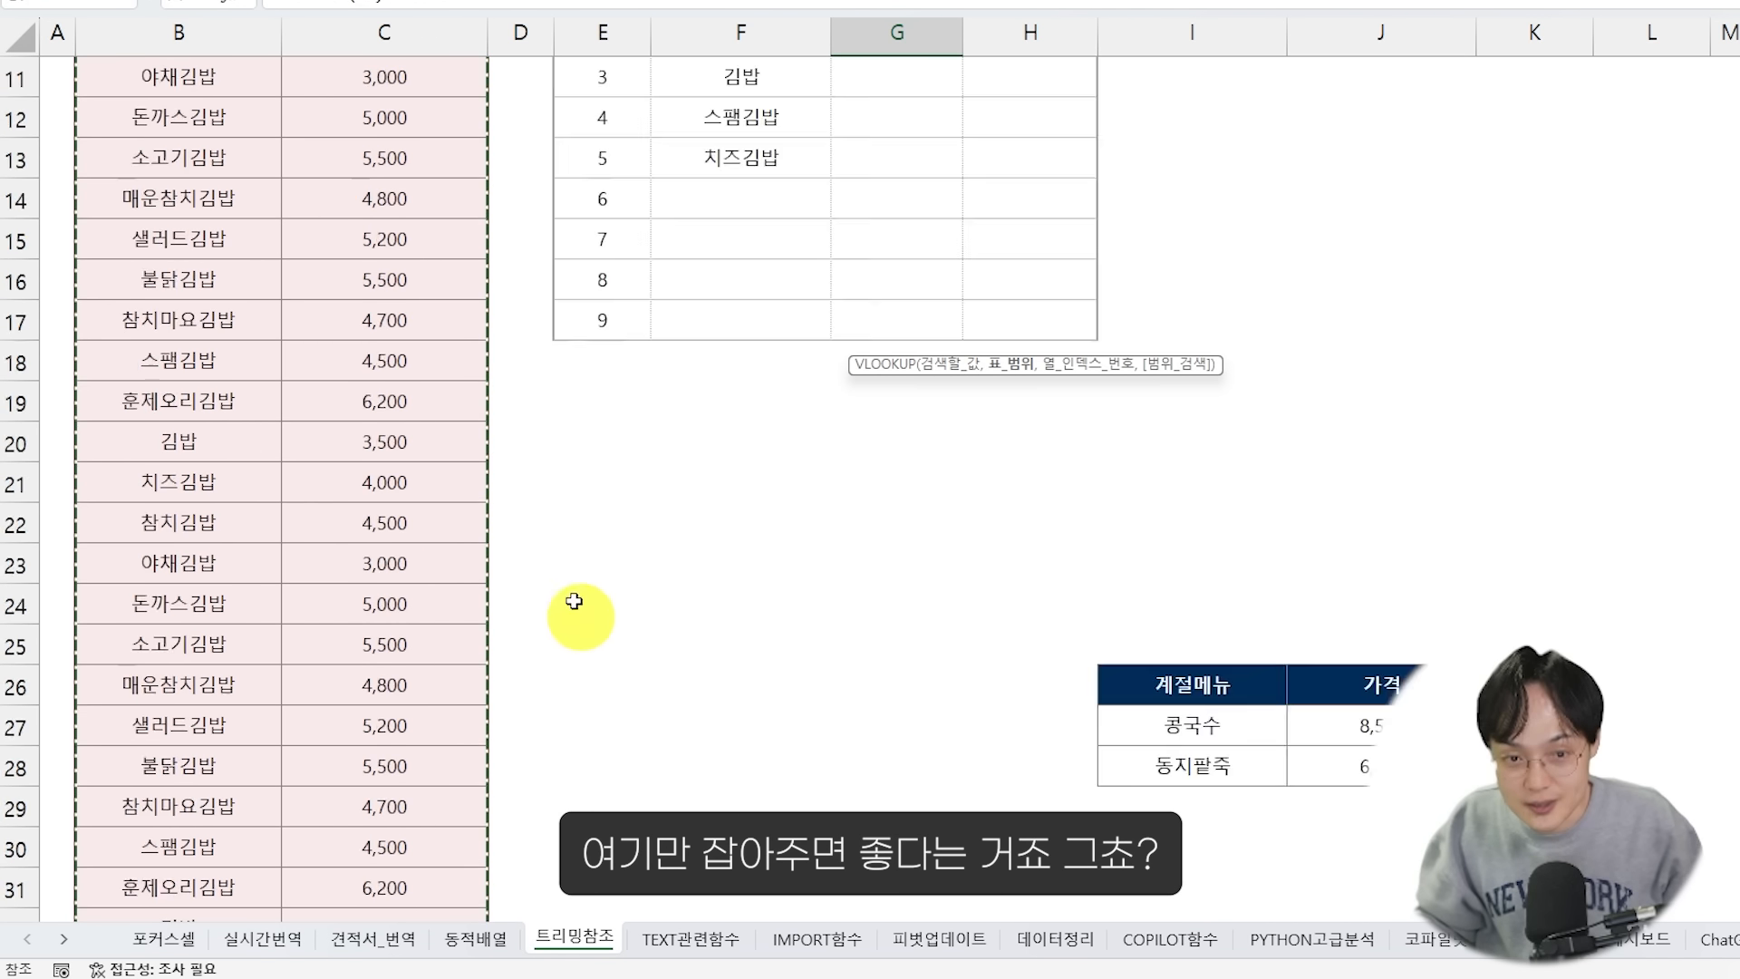
pyautogui.hotkey('ctrl', '2')
pyautogui.moveTo(949, 289); pyautogui.dragTo(1179, 401)
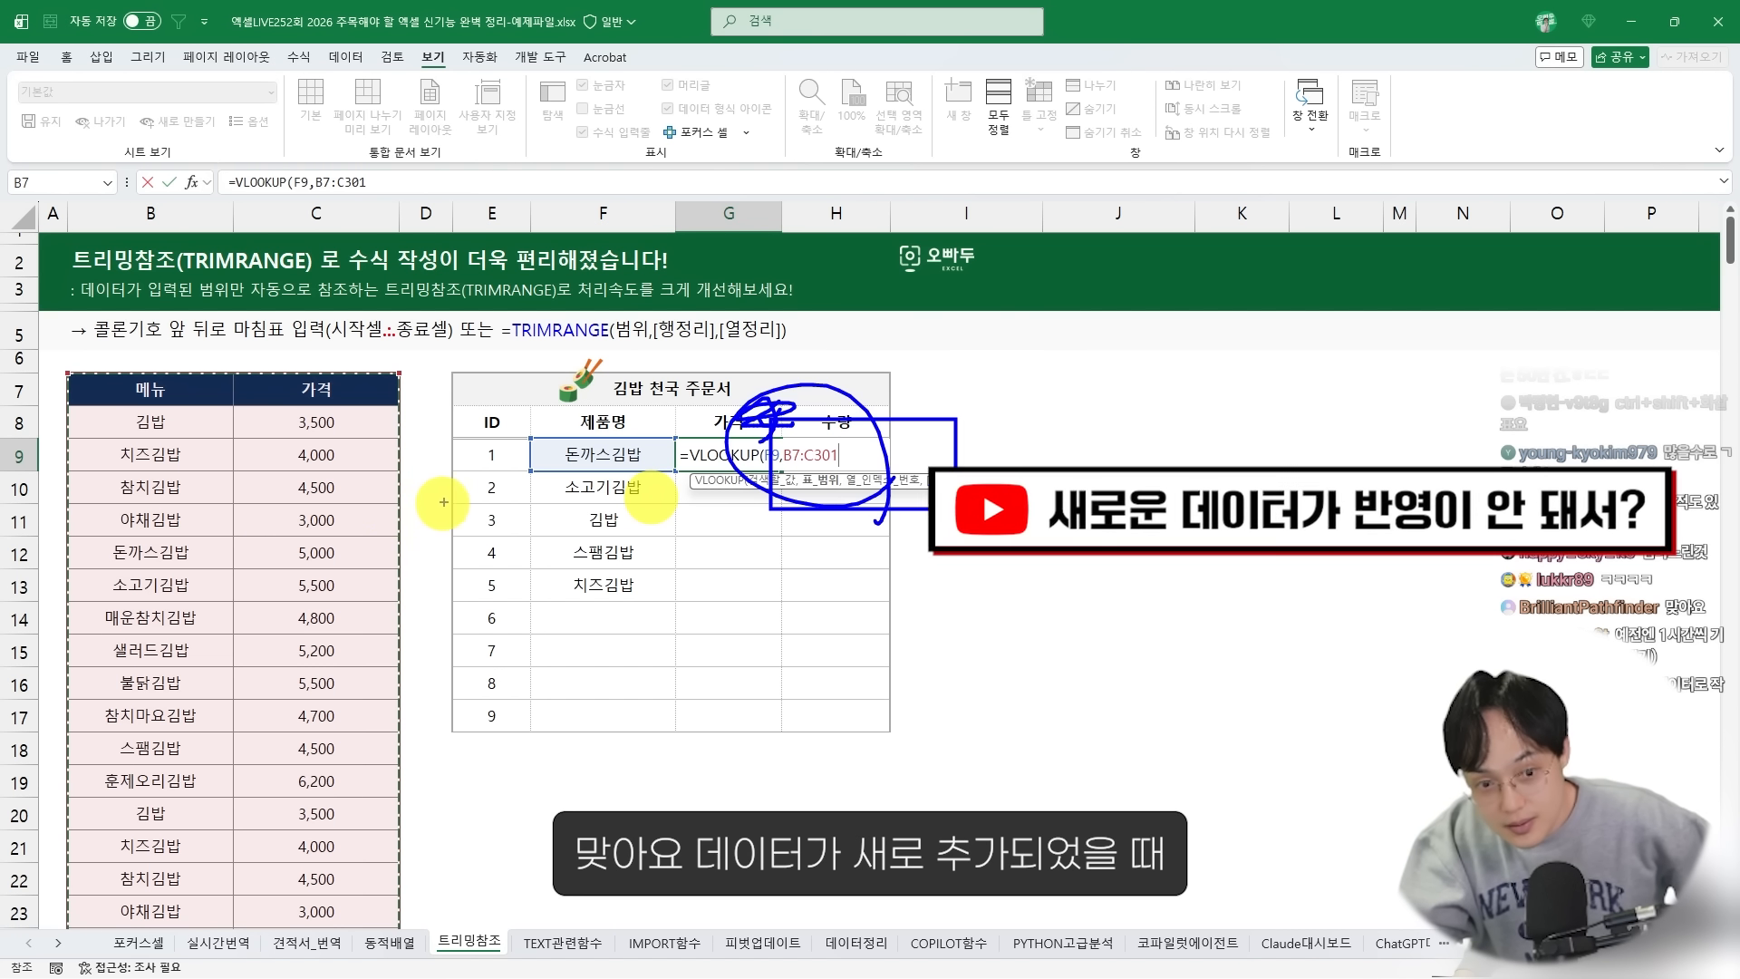
pyautogui.moveTo(461, 459); pyautogui.dragTo(460, 540)
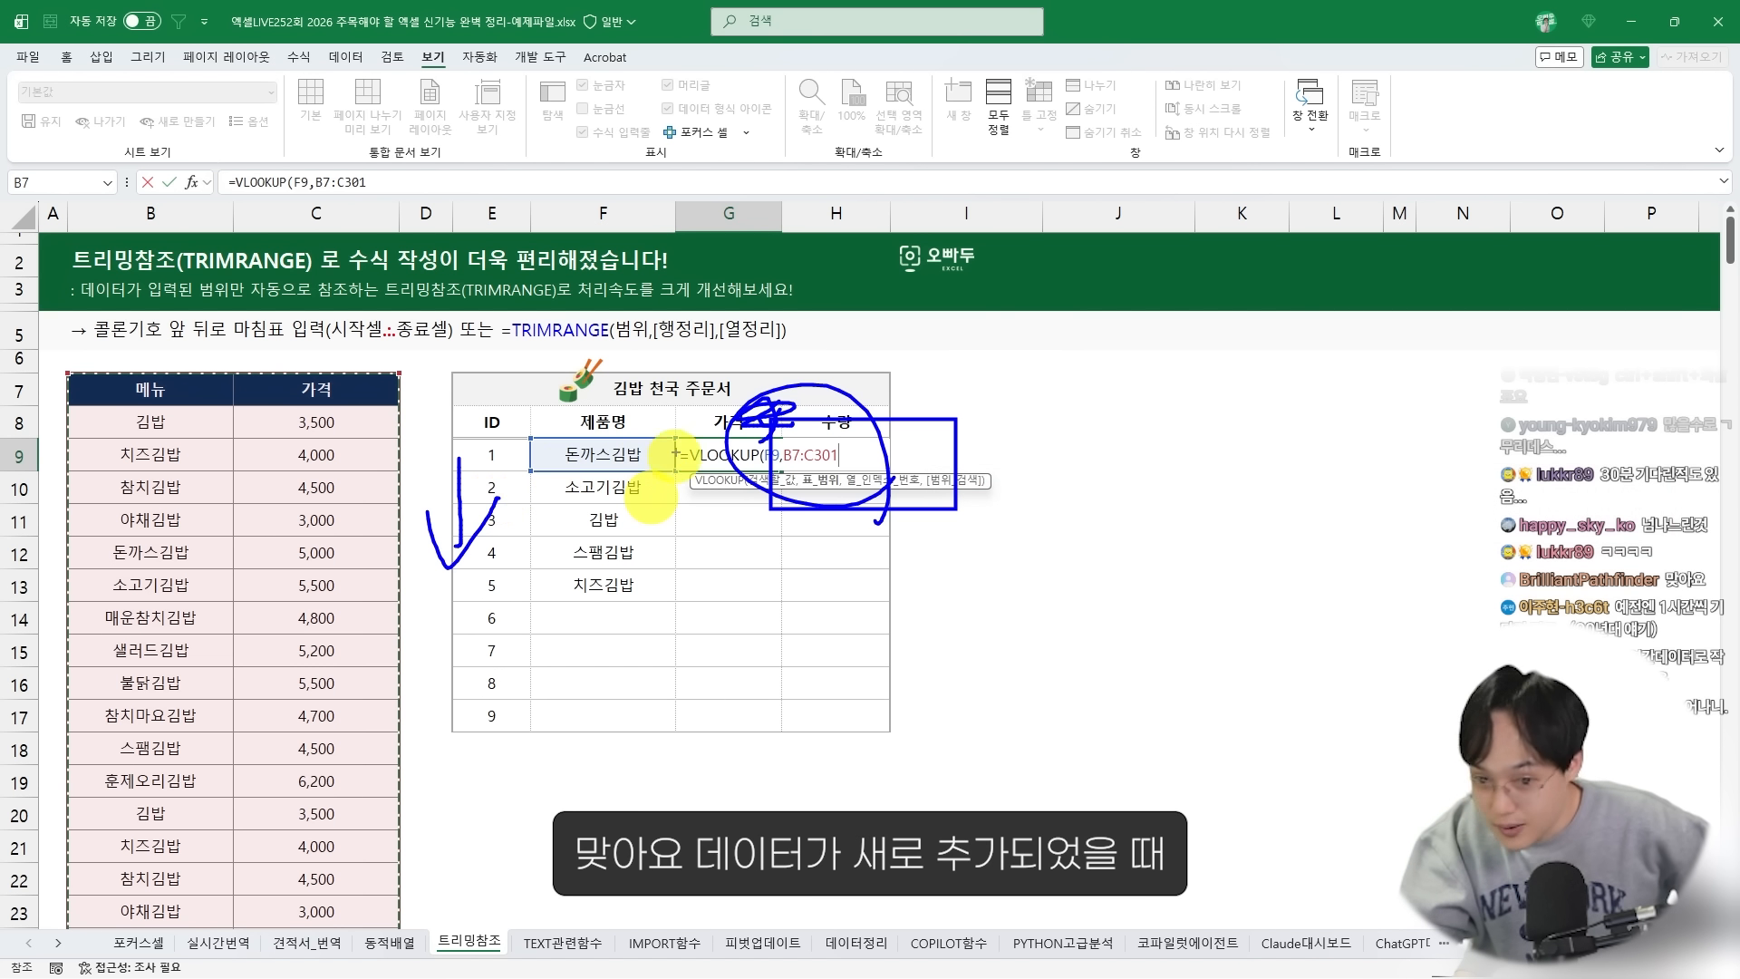
pyautogui.moveTo(829, 459)
pyautogui.mouseDown()
pyautogui.moveTo(762, 426)
pyautogui.moveTo(815, 462)
pyautogui.mouseUp()
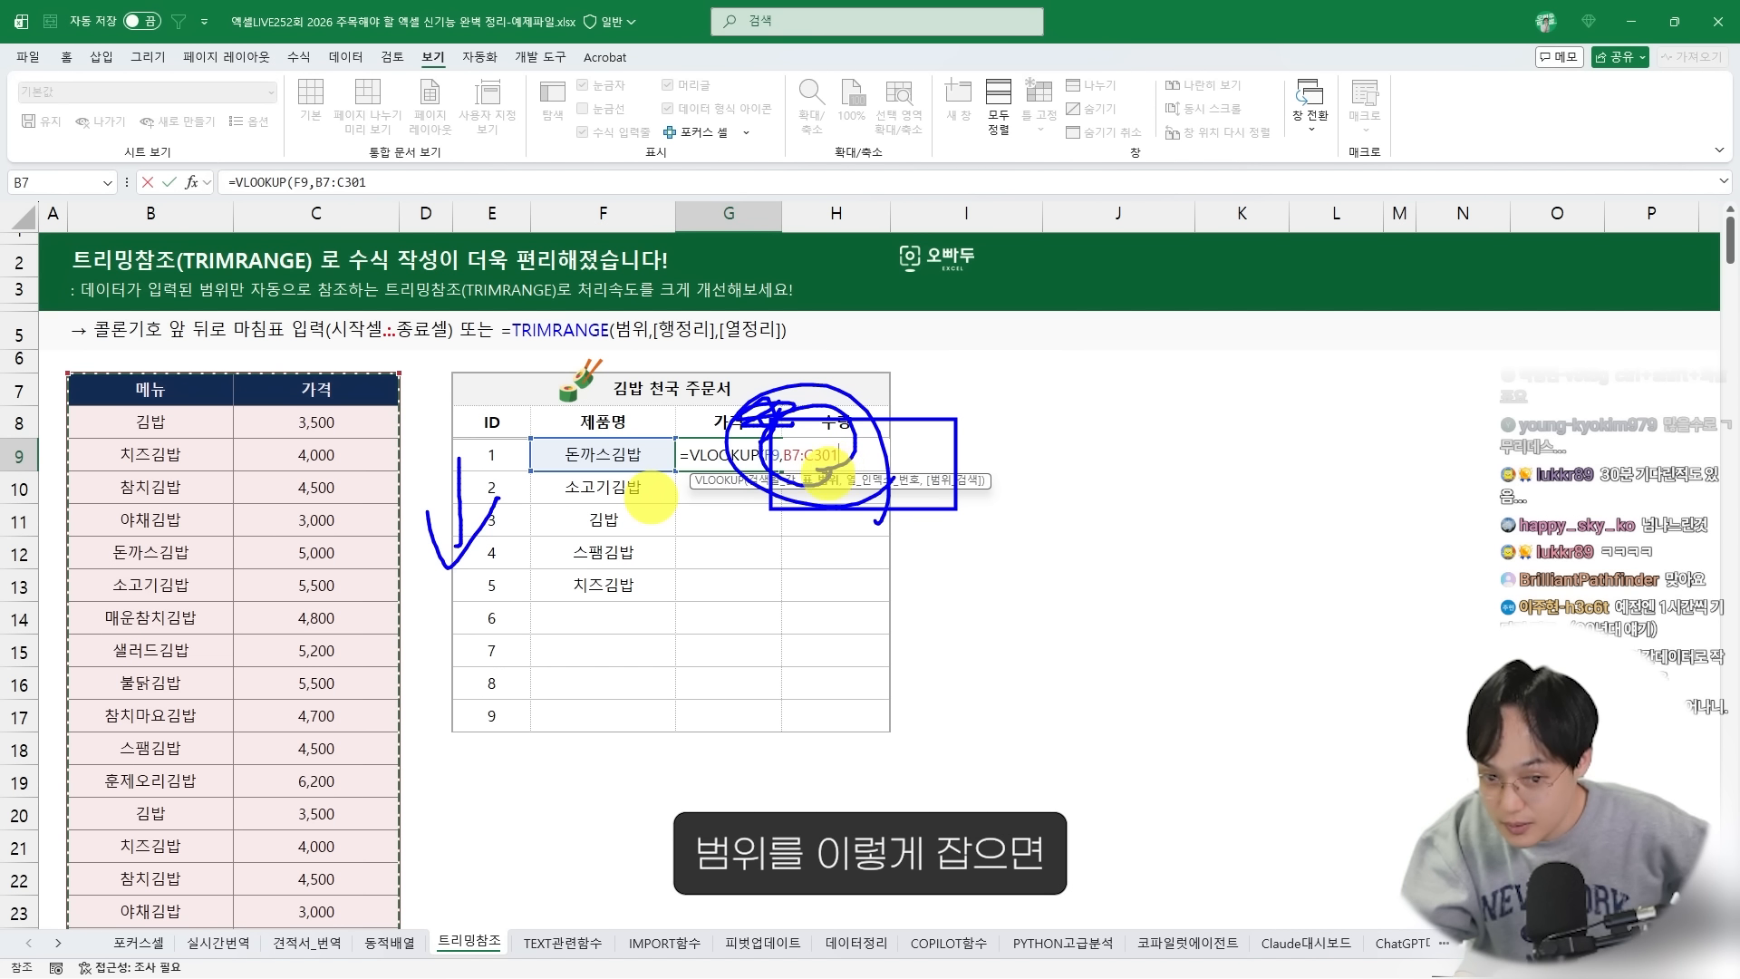
pyautogui.moveTo(515, 478); pyautogui.dragTo(498, 523)
pyautogui.moveTo(461, 526); pyautogui.dragTo(711, 523)
pyautogui.moveTo(666, 515); pyautogui.dragTo(709, 565)
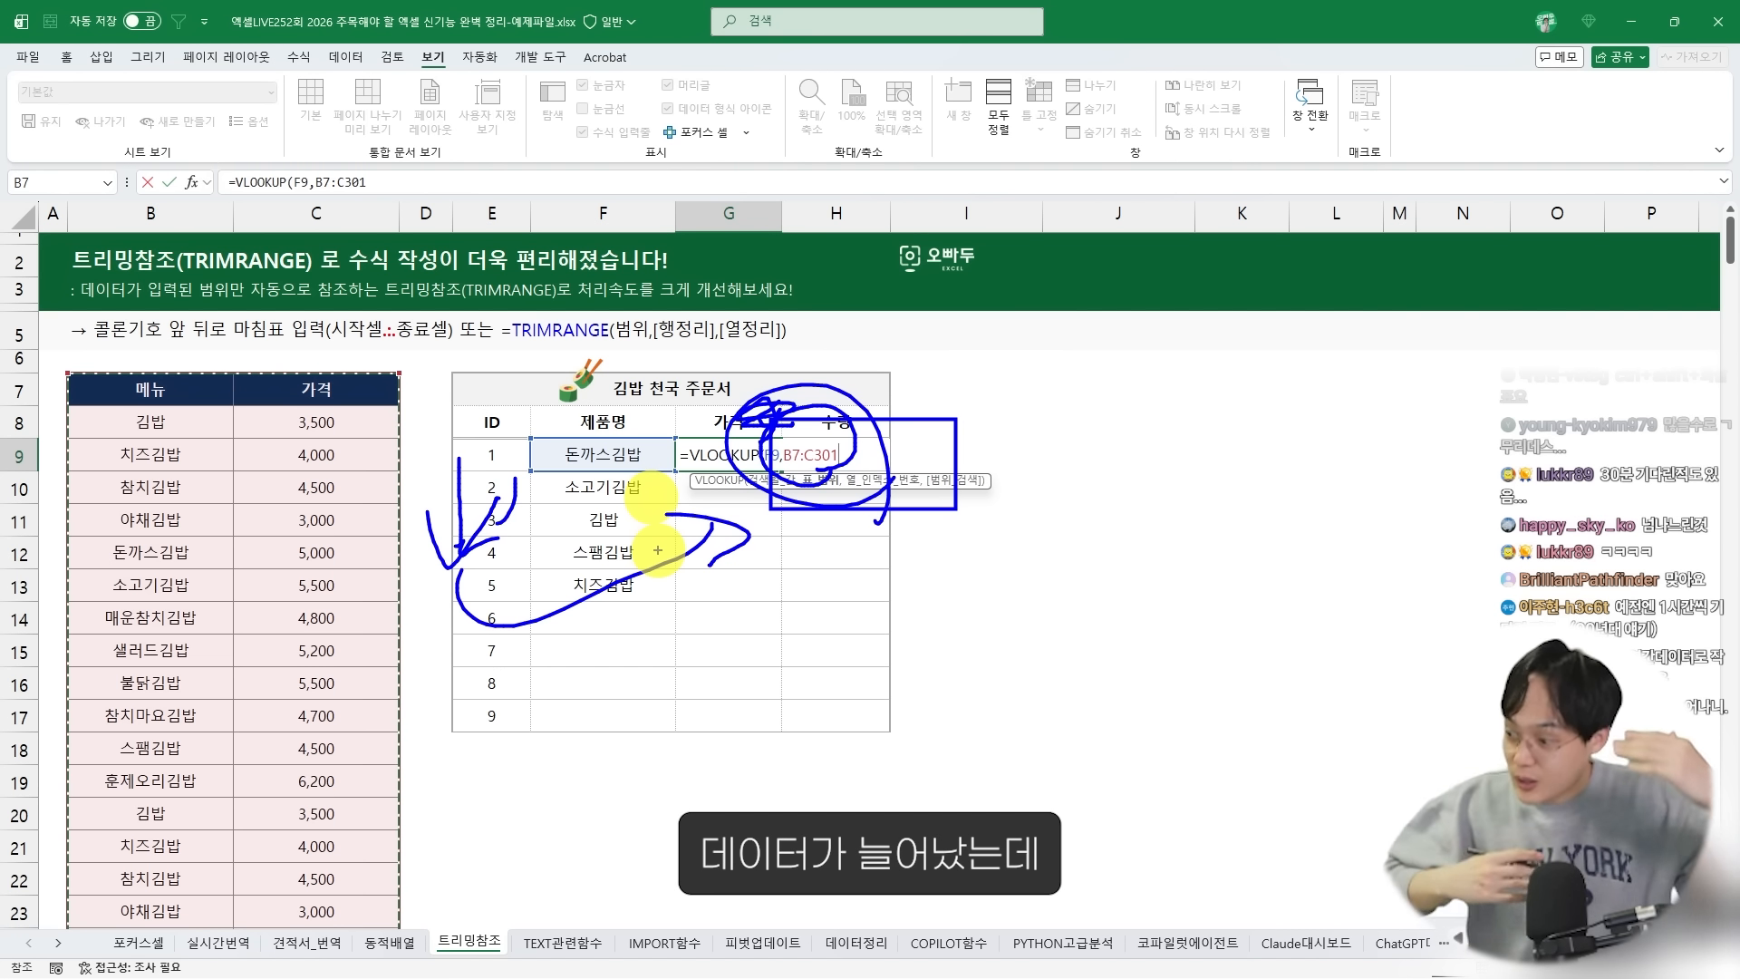
pyautogui.moveTo(797, 372)
pyautogui.mouseDown()
pyautogui.moveTo(874, 426)
pyautogui.moveTo(853, 468)
pyautogui.mouseUp()
pyautogui.moveTo(378, 554)
pyautogui.mouseDown()
pyautogui.moveTo(466, 590)
pyautogui.moveTo(682, 535)
pyautogui.mouseUp()
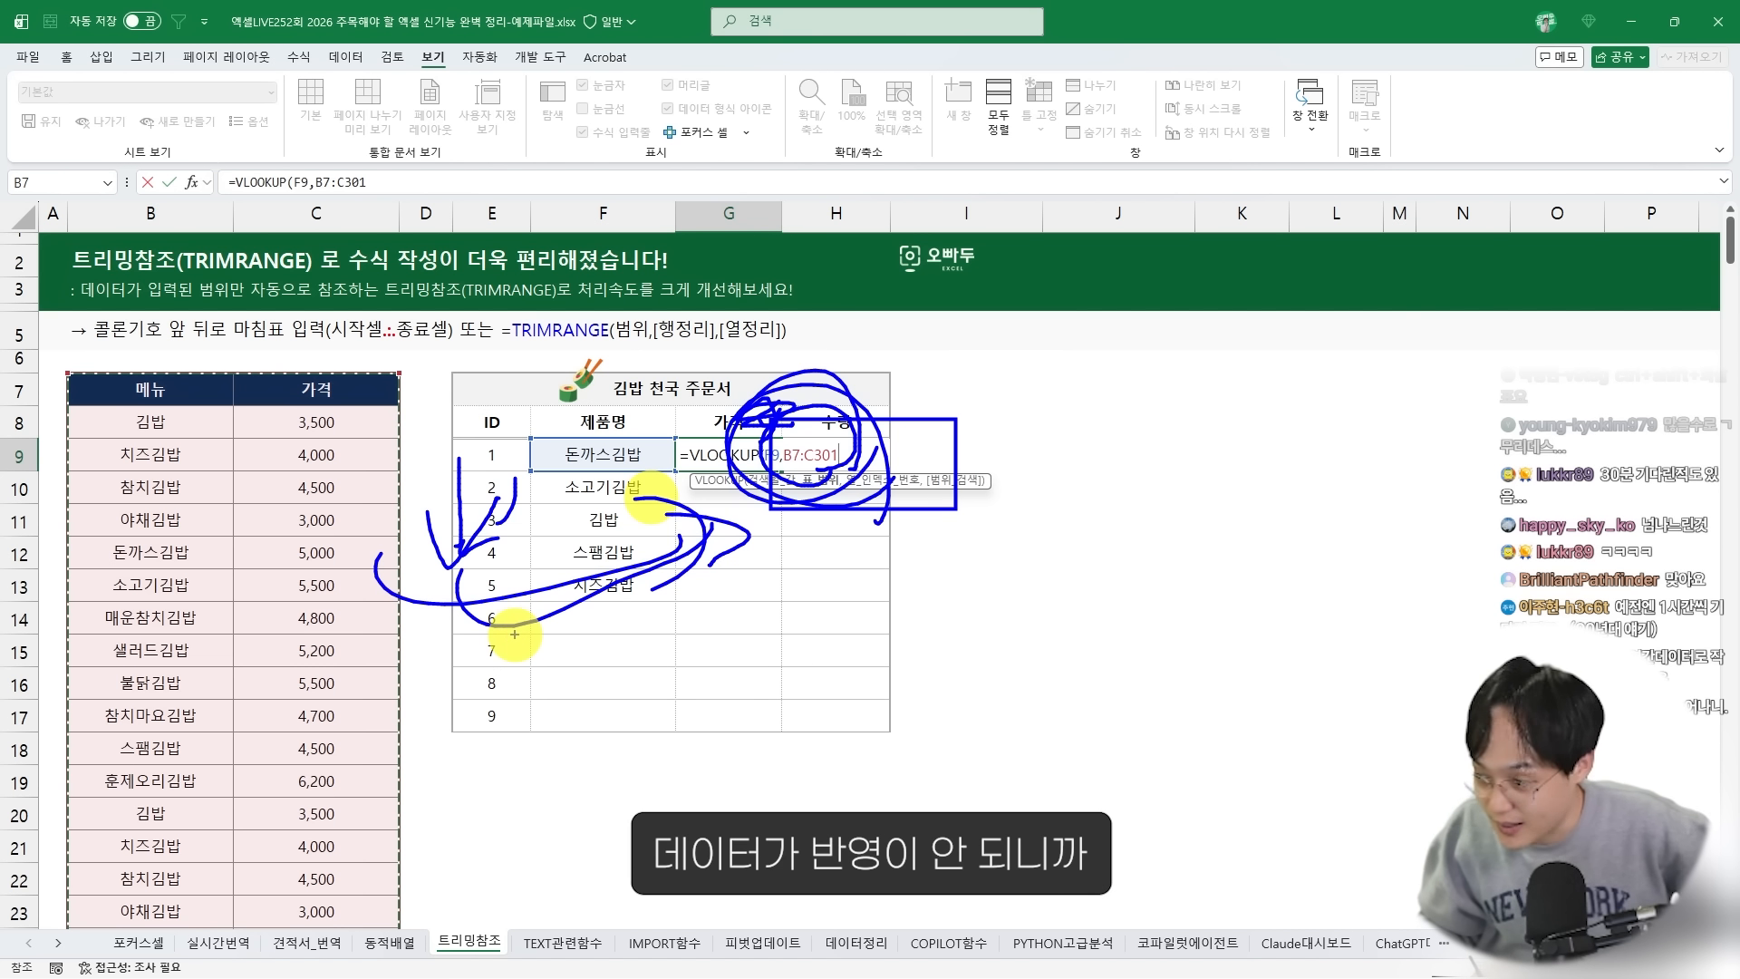
pyautogui.press('Escape')
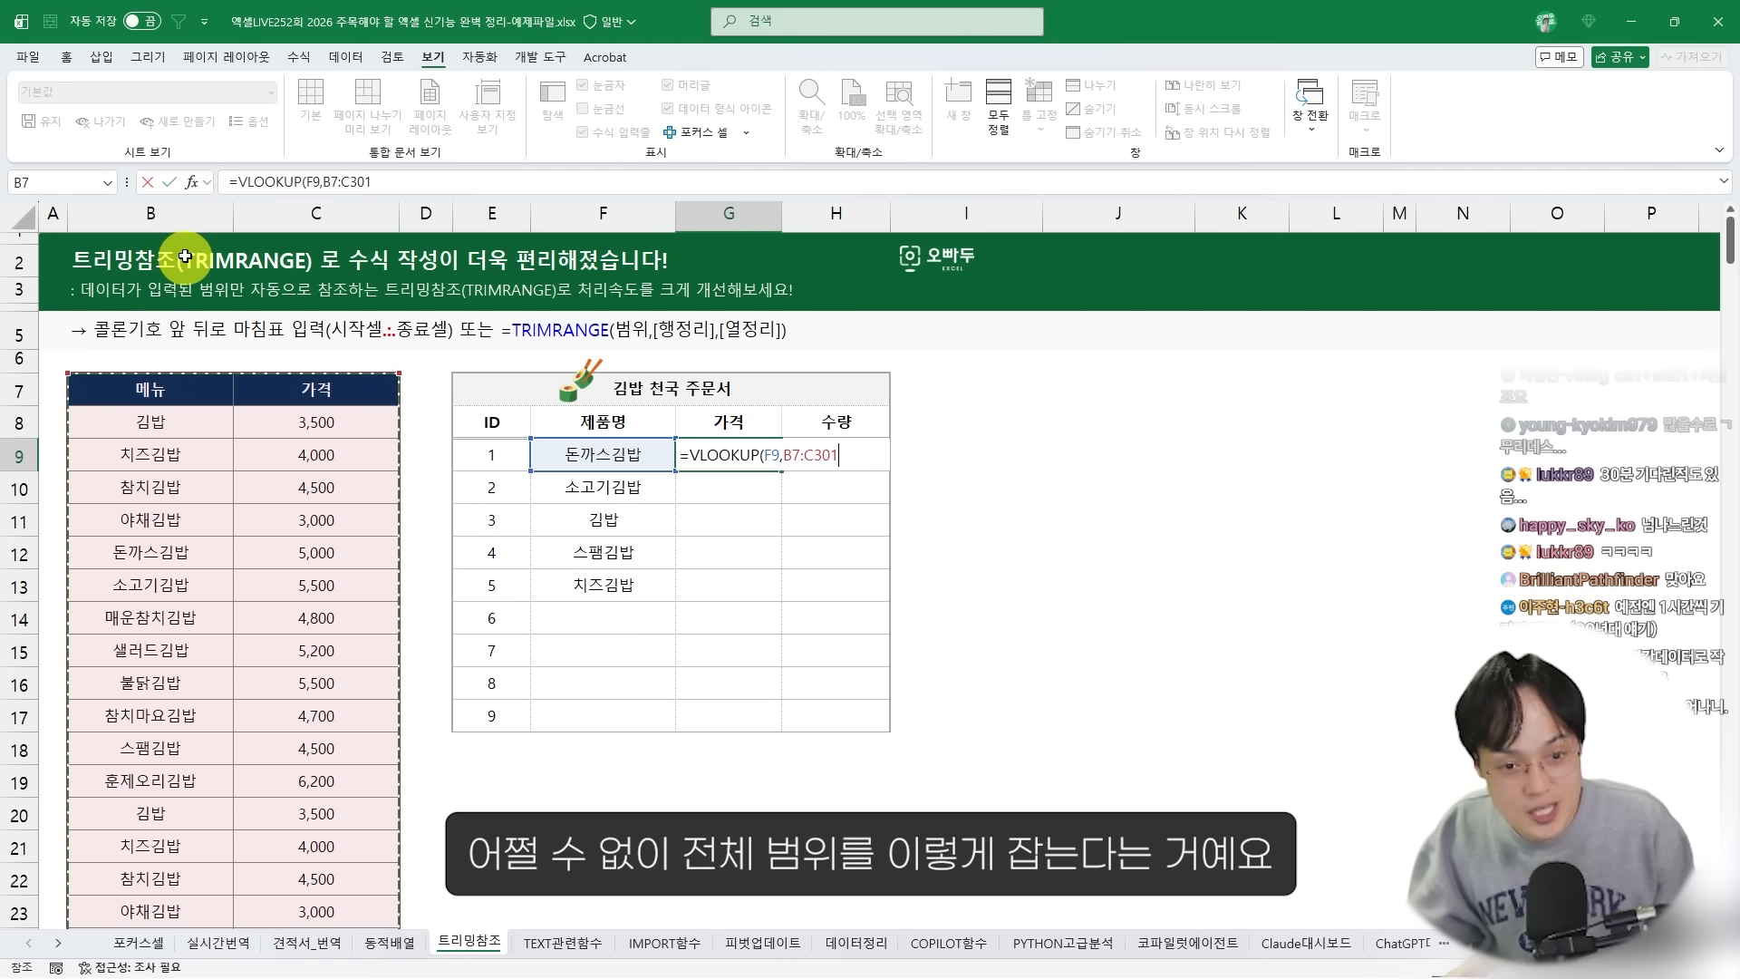
# Replace the table range in G9's VLOOKUP with the whole columns B:C
pyautogui.moveTo(179, 212); pyautogui.dragTo(328, 207)
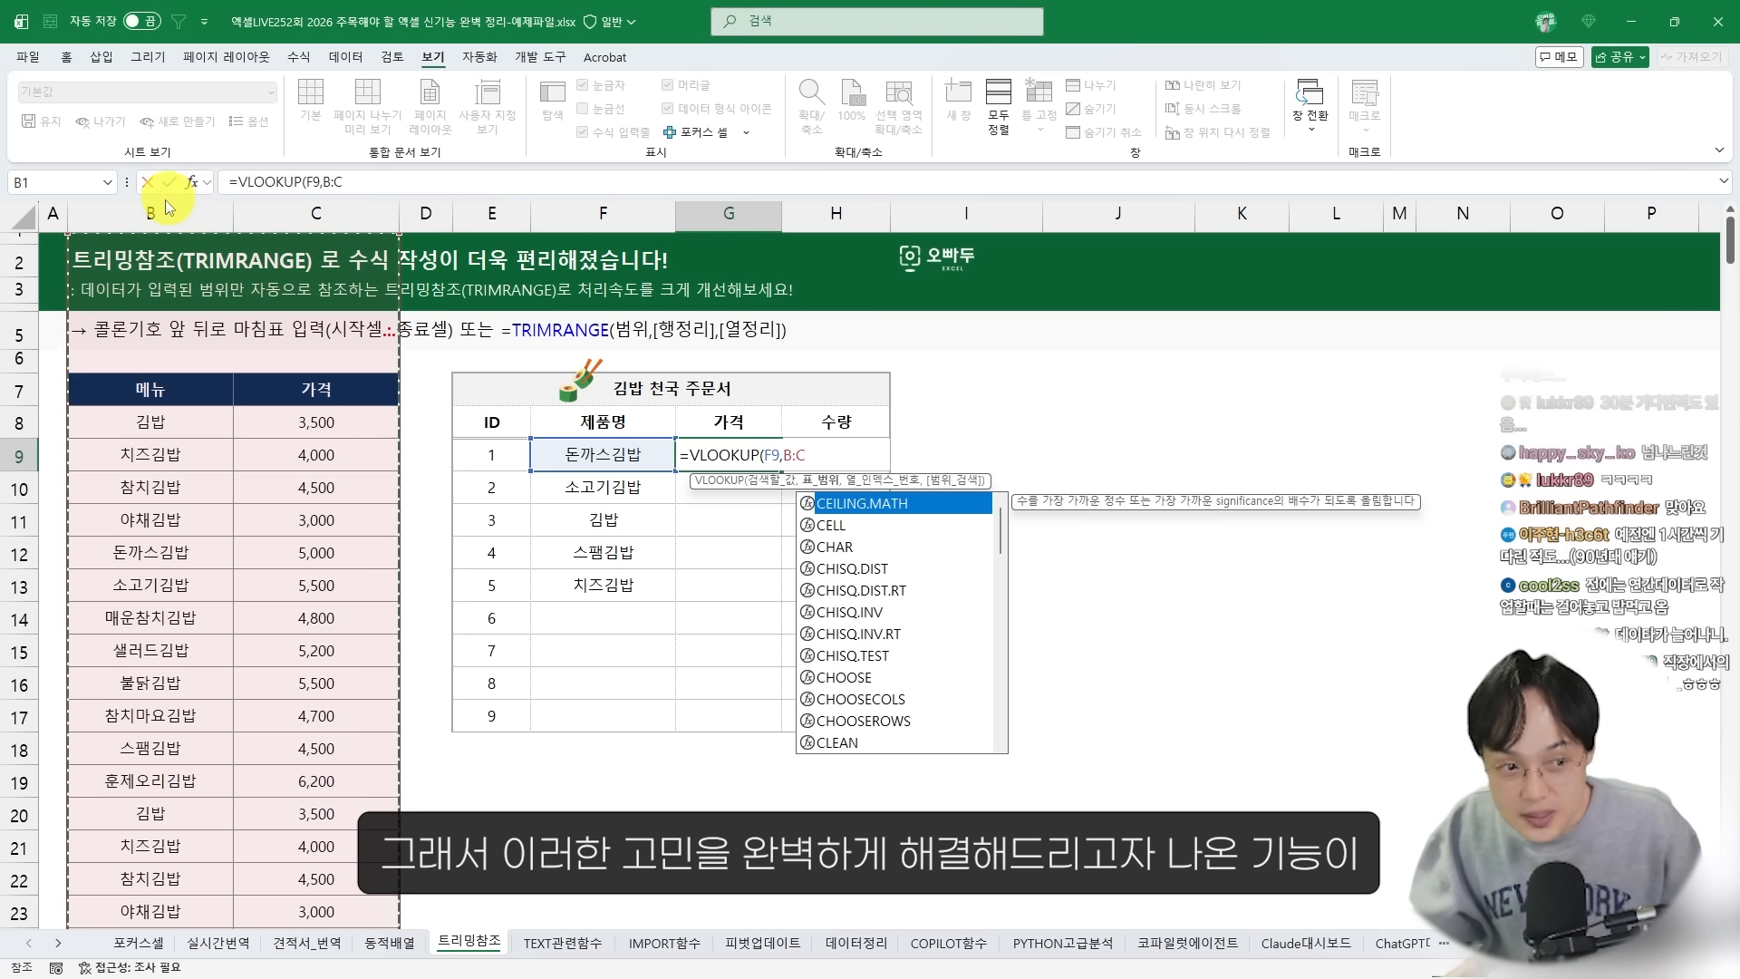
pyautogui.moveTo(67, 236); pyautogui.dragTo(486, 346)
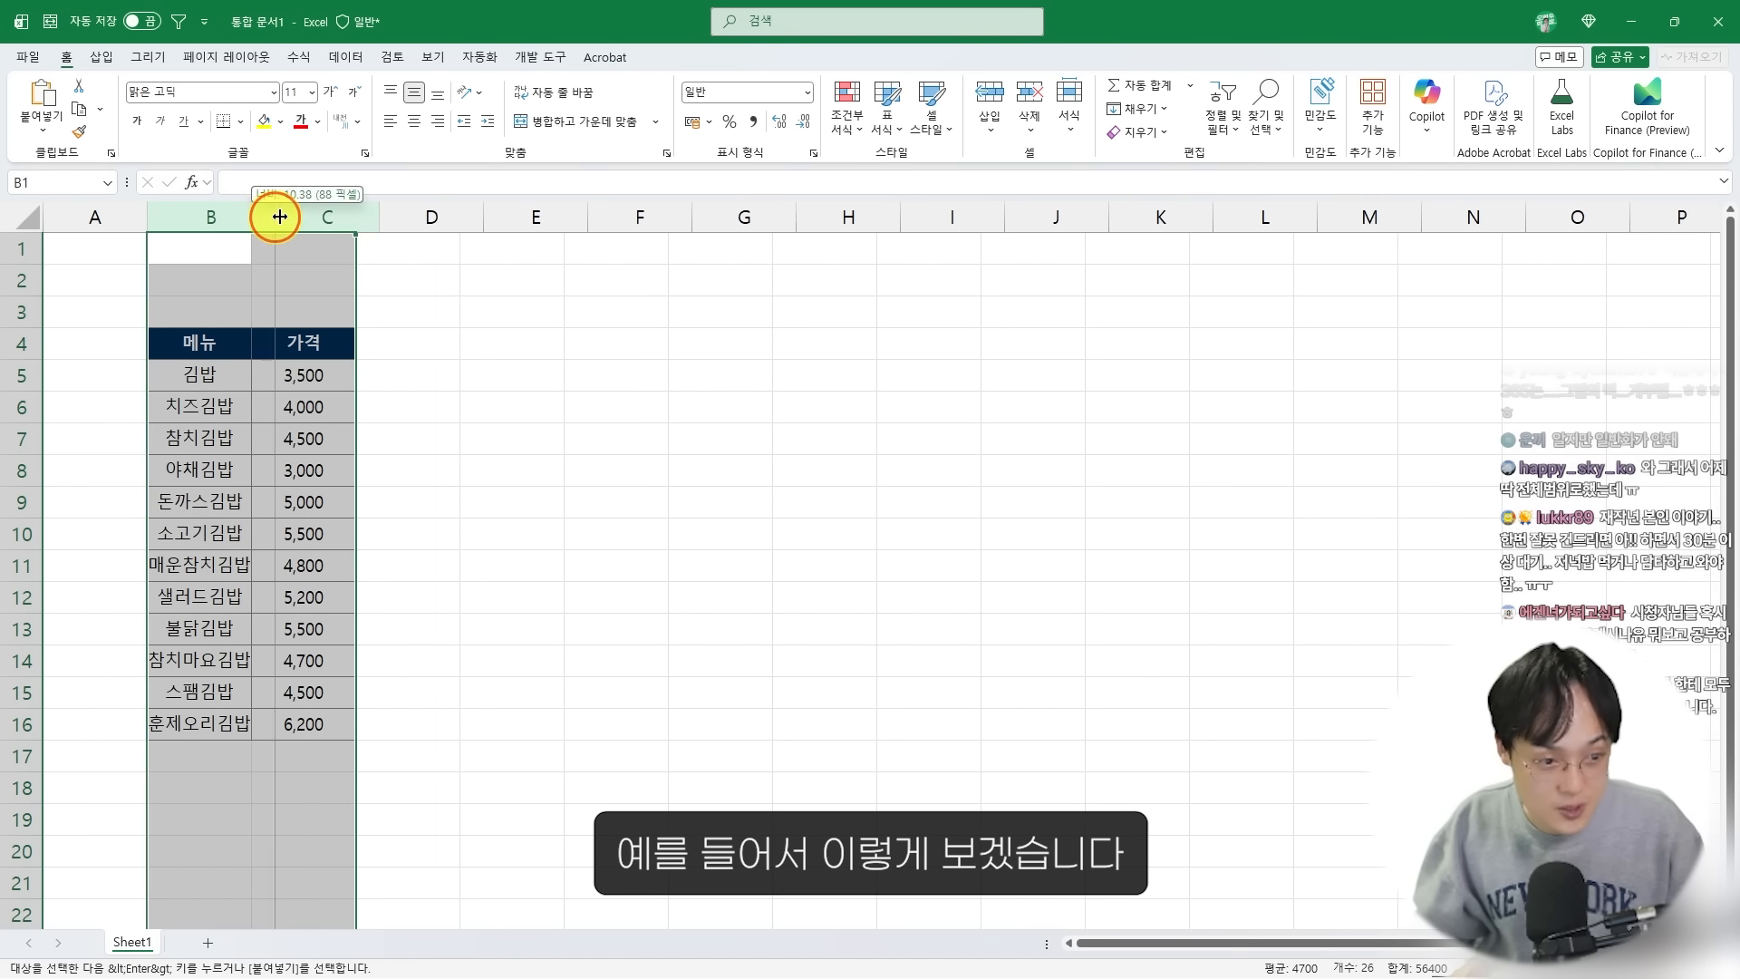
# Widen columns B and C of the menu and price table in the new workbook
pyautogui.moveTo(275, 213); pyautogui.dragTo(304, 215)
pyautogui.click(675, 345)
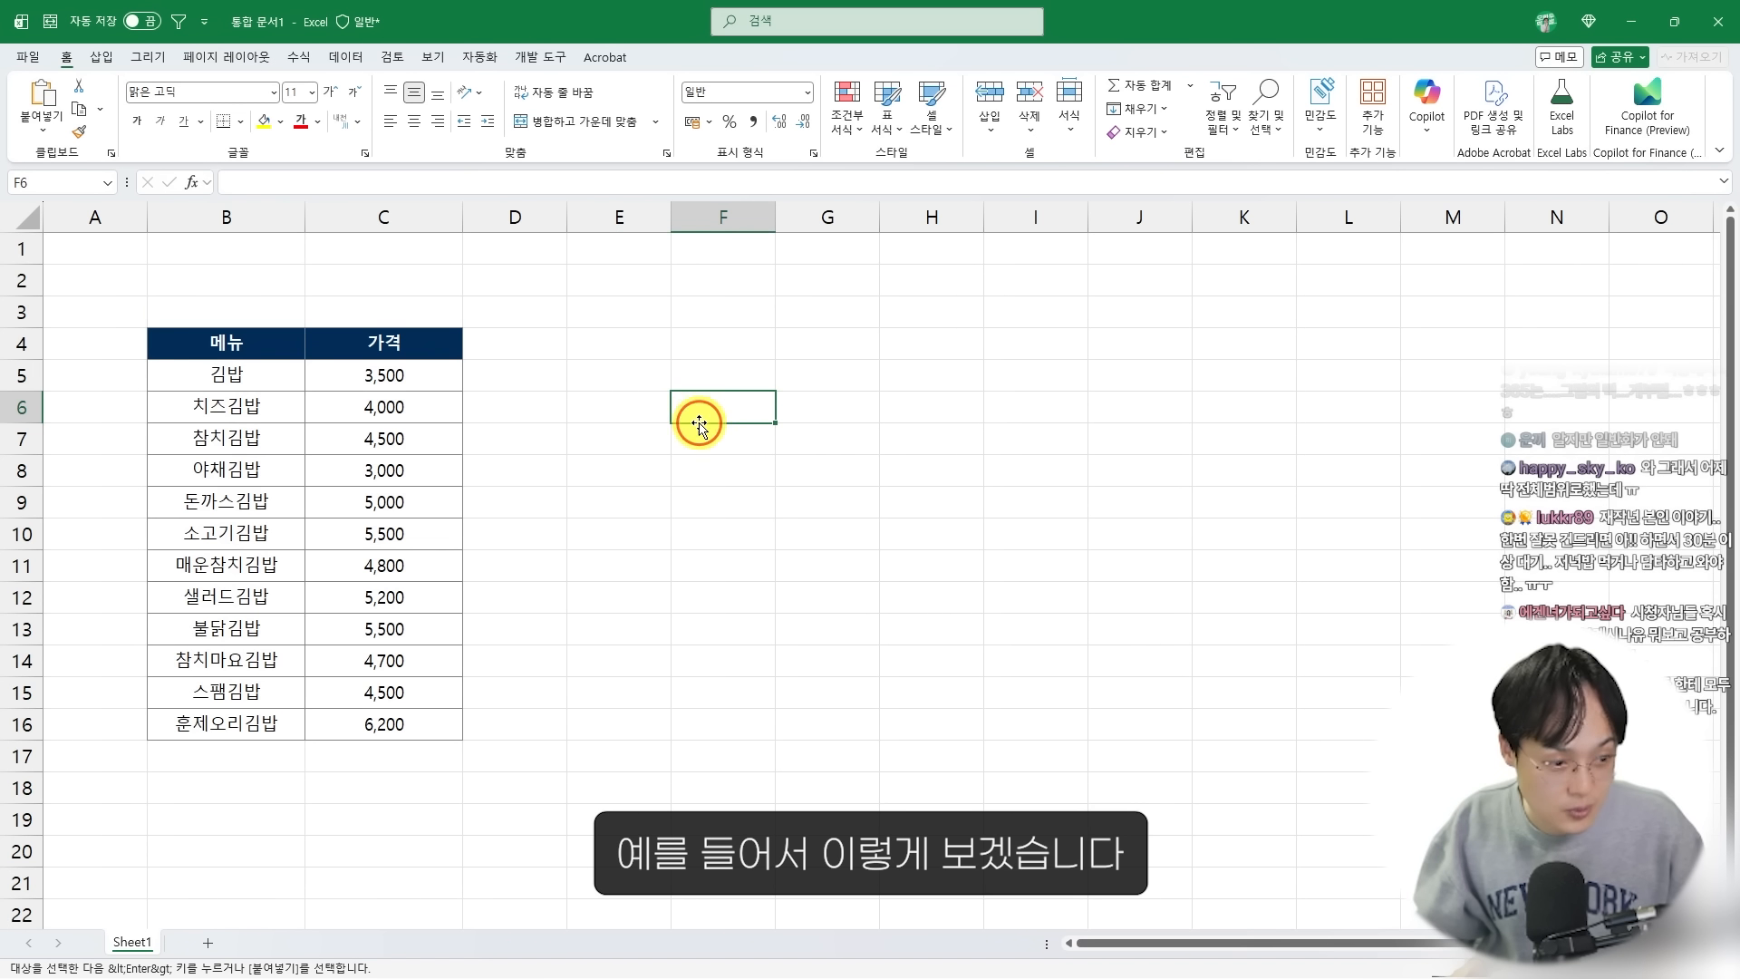
pyautogui.scroll(-3, 670, 344)
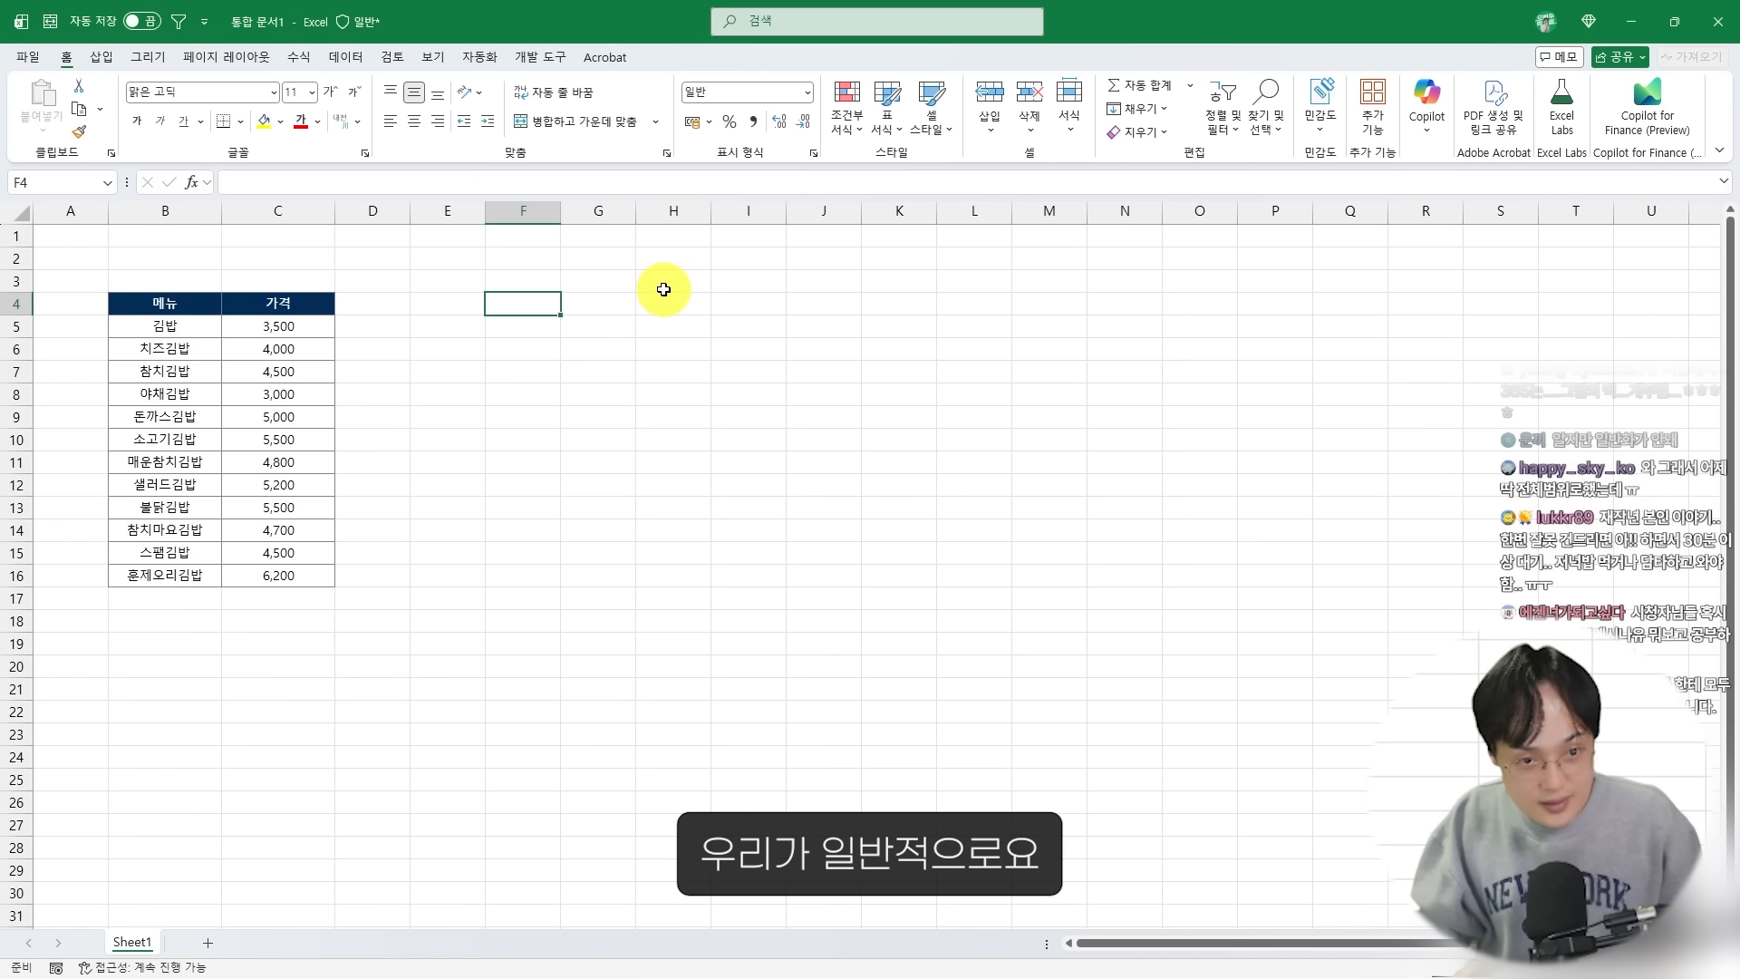
# Enter the formula =A1:E30 in H4 to spill the whole range around the menu table
pyautogui.click(679, 295)
pyautogui.write('=')
pyautogui.moveTo(72, 237); pyautogui.dragTo(470, 886)
pyautogui.press('Return')
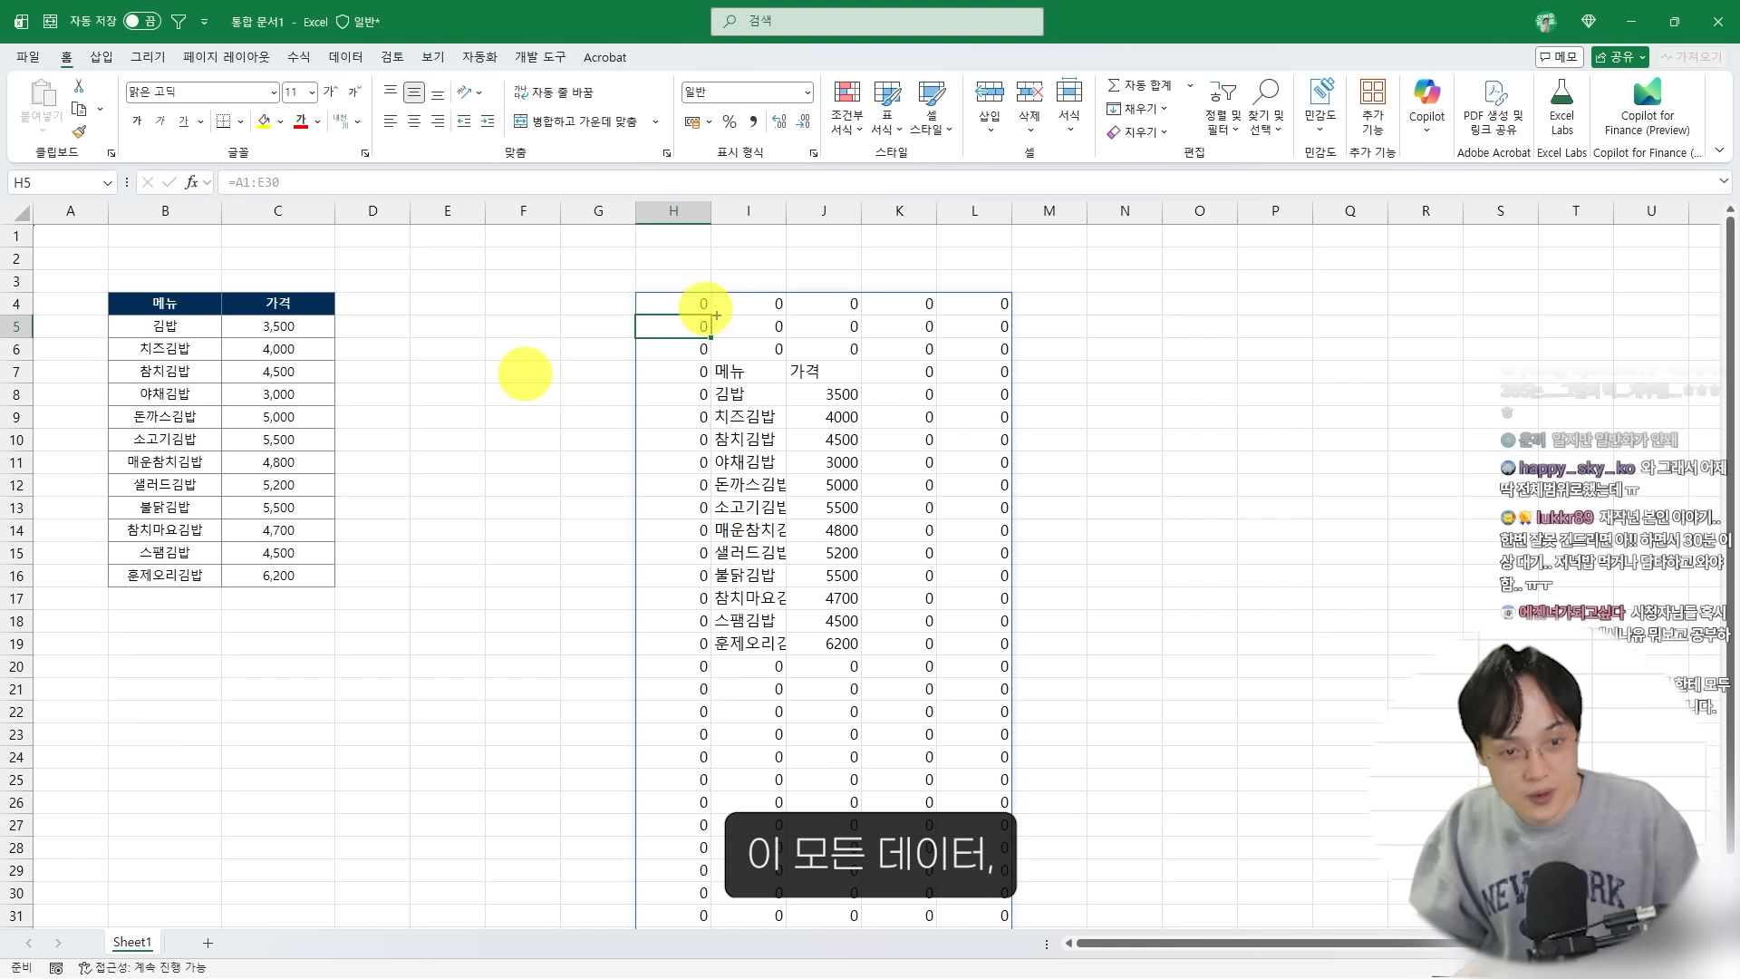
# Add a period before the colon in H4's range reference so the formula reads =A1.:E30
pyautogui.click(679, 299)
pyautogui.doubleClick(680, 299)
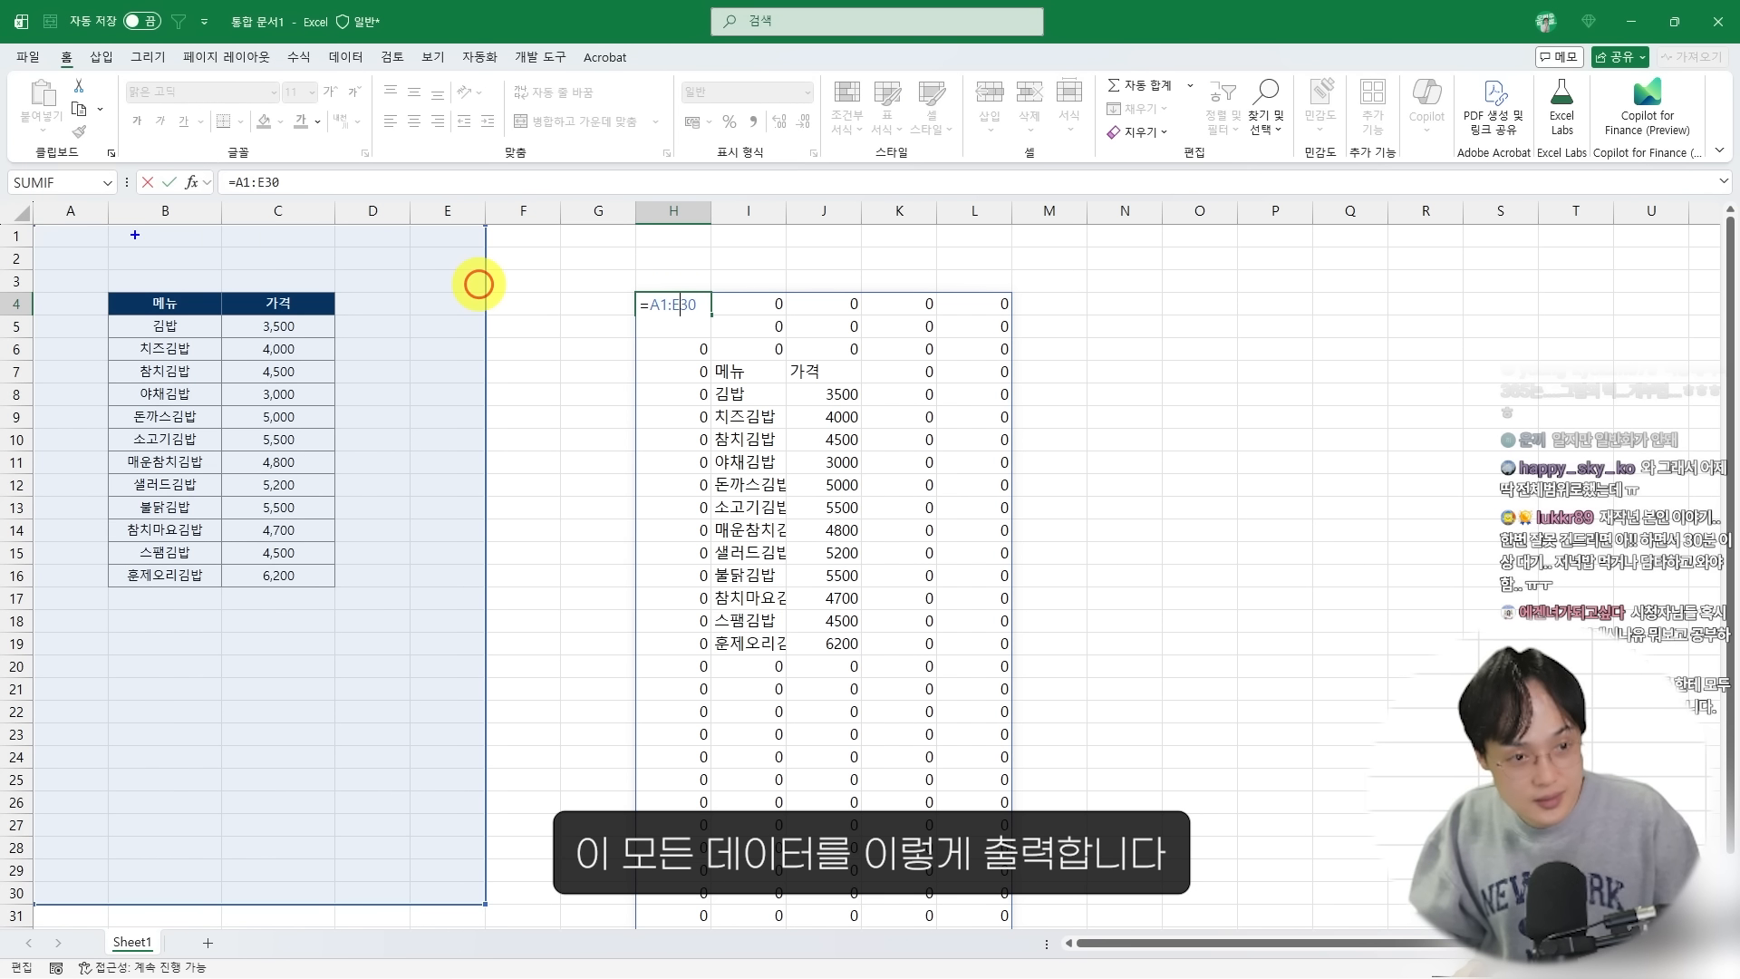
pyautogui.moveTo(67, 285); pyautogui.dragTo(490, 933)
pyautogui.moveTo(350, 555); pyautogui.dragTo(671, 432)
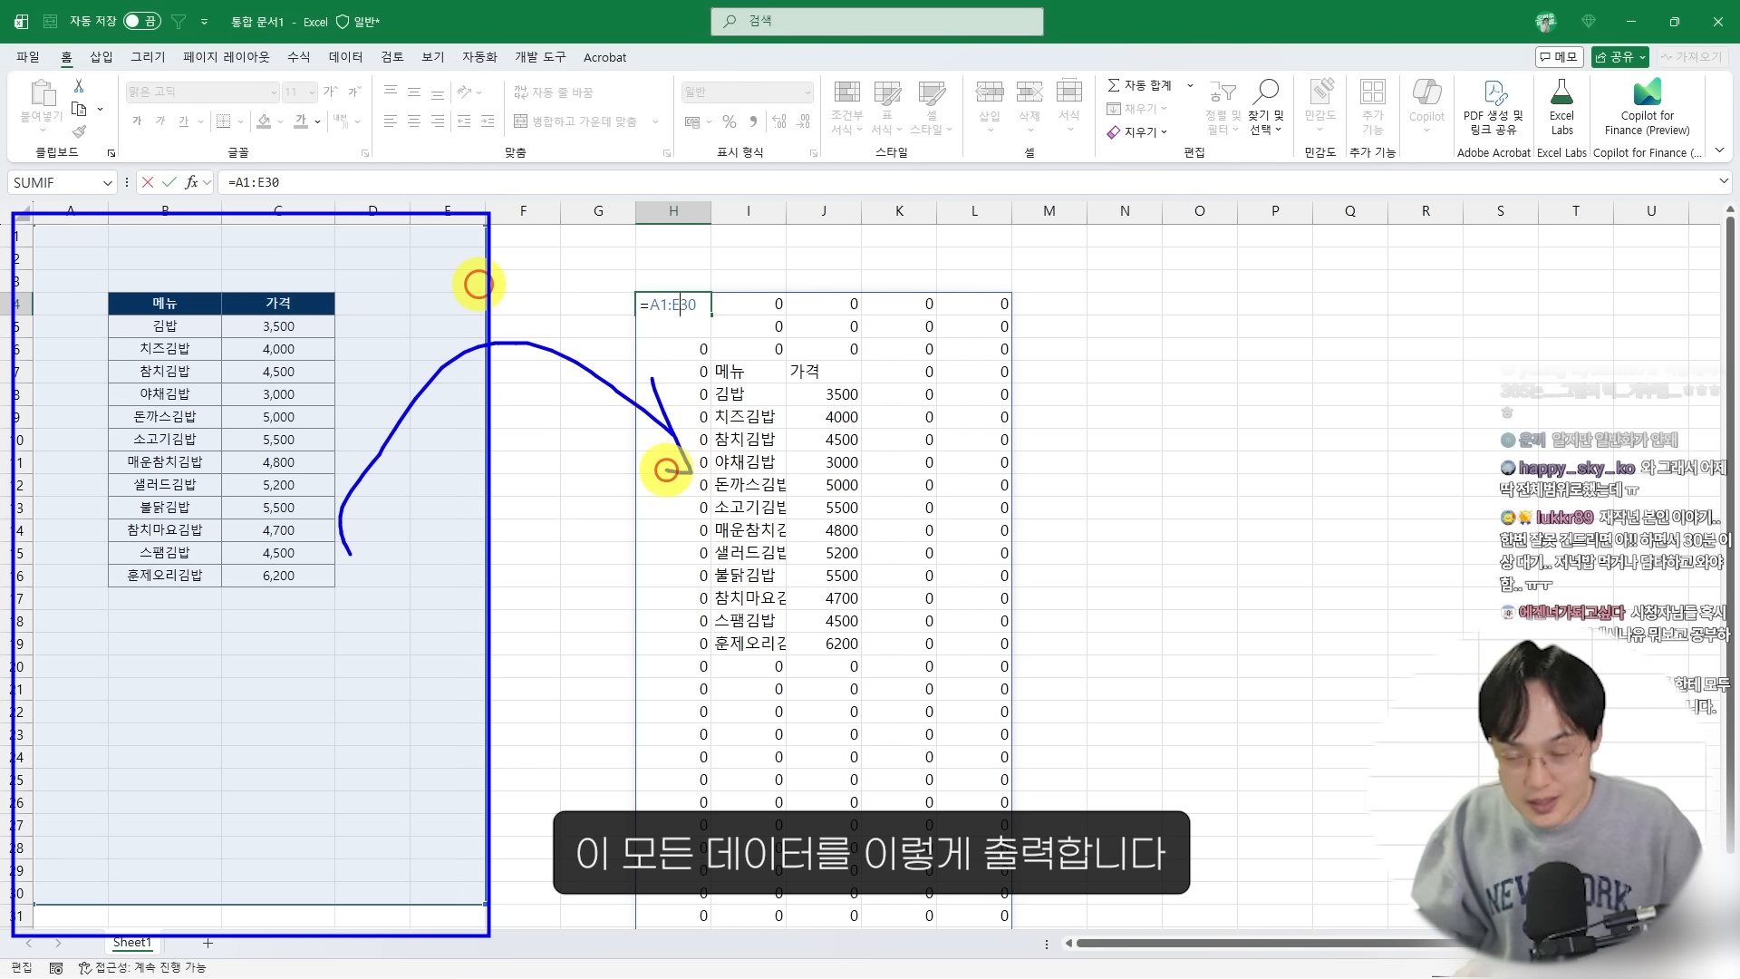
pyautogui.press('Escape')
pyautogui.hotkey('ctrl', '4')
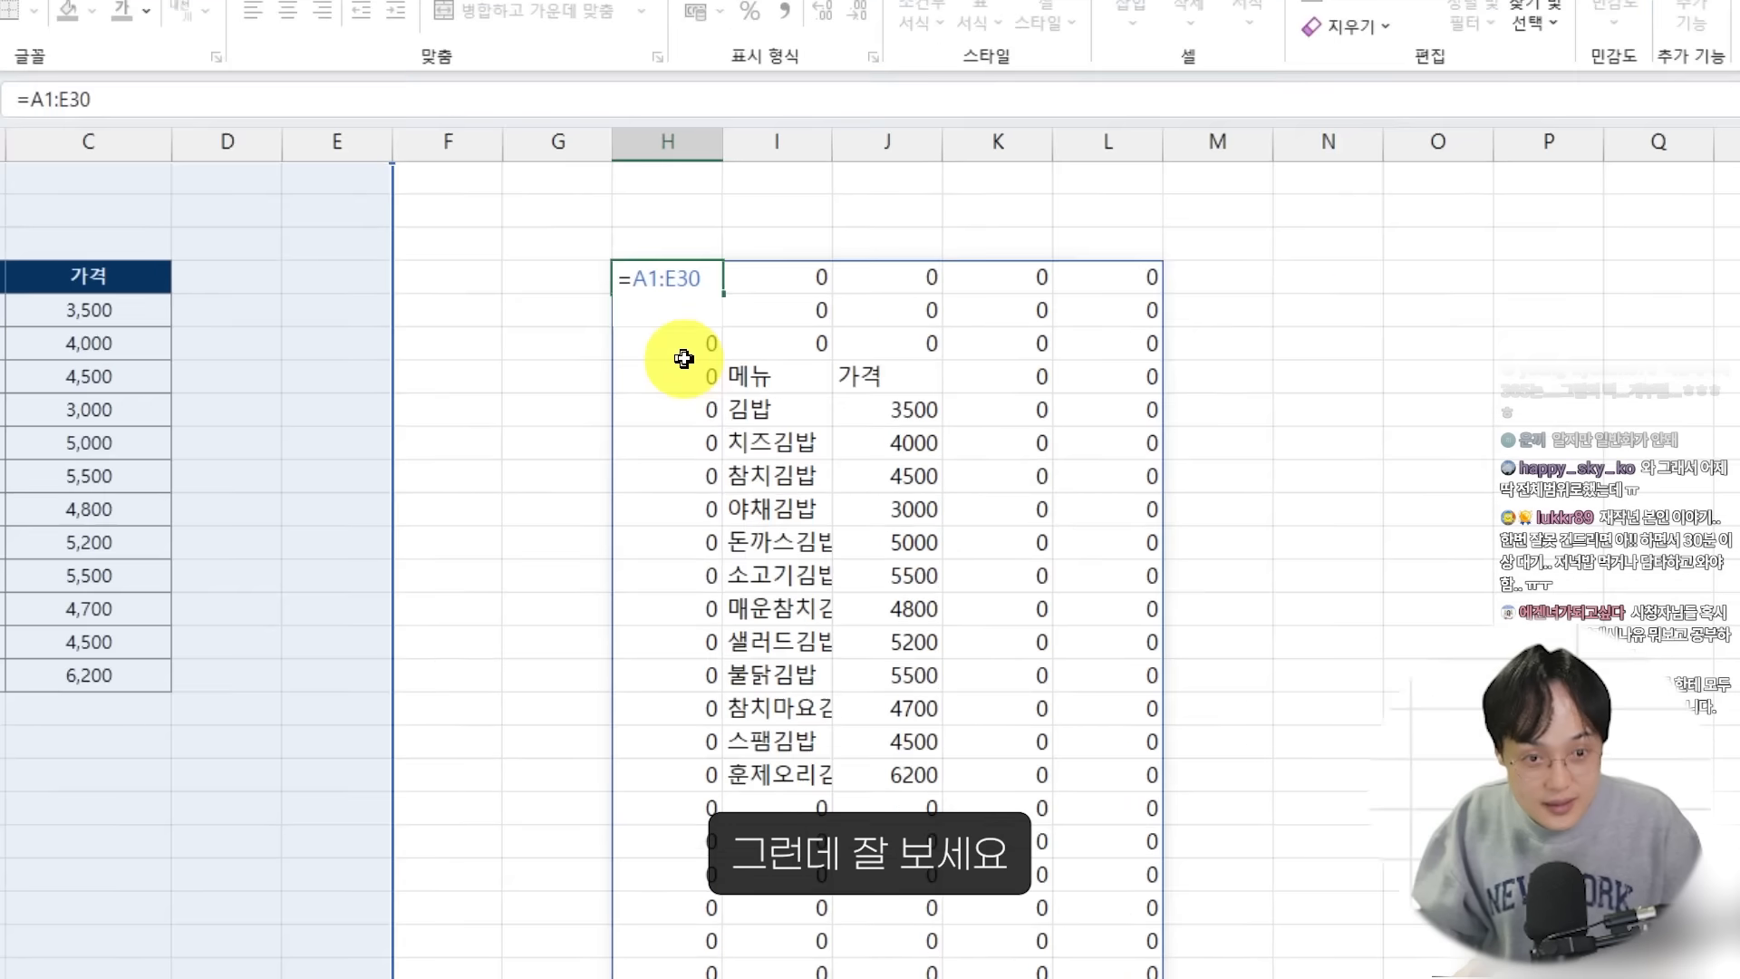
pyautogui.moveTo(681, 295); pyautogui.dragTo(682, 297)
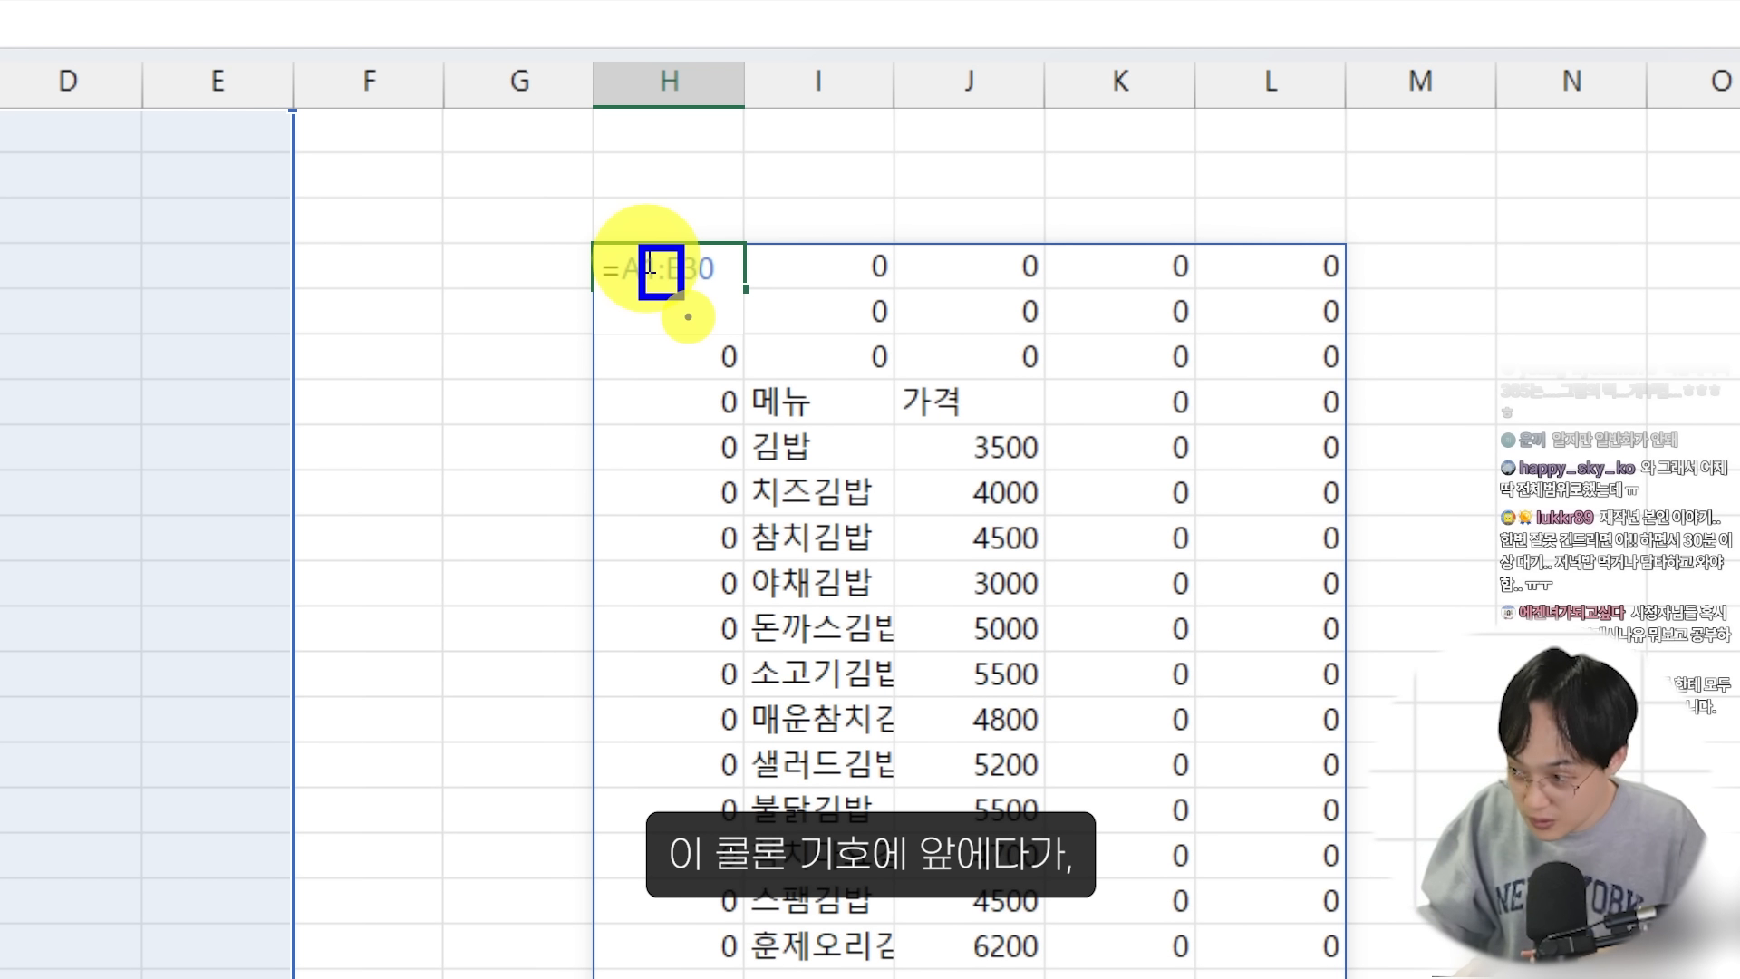
pyautogui.press('Escape')
pyautogui.click(656, 269)
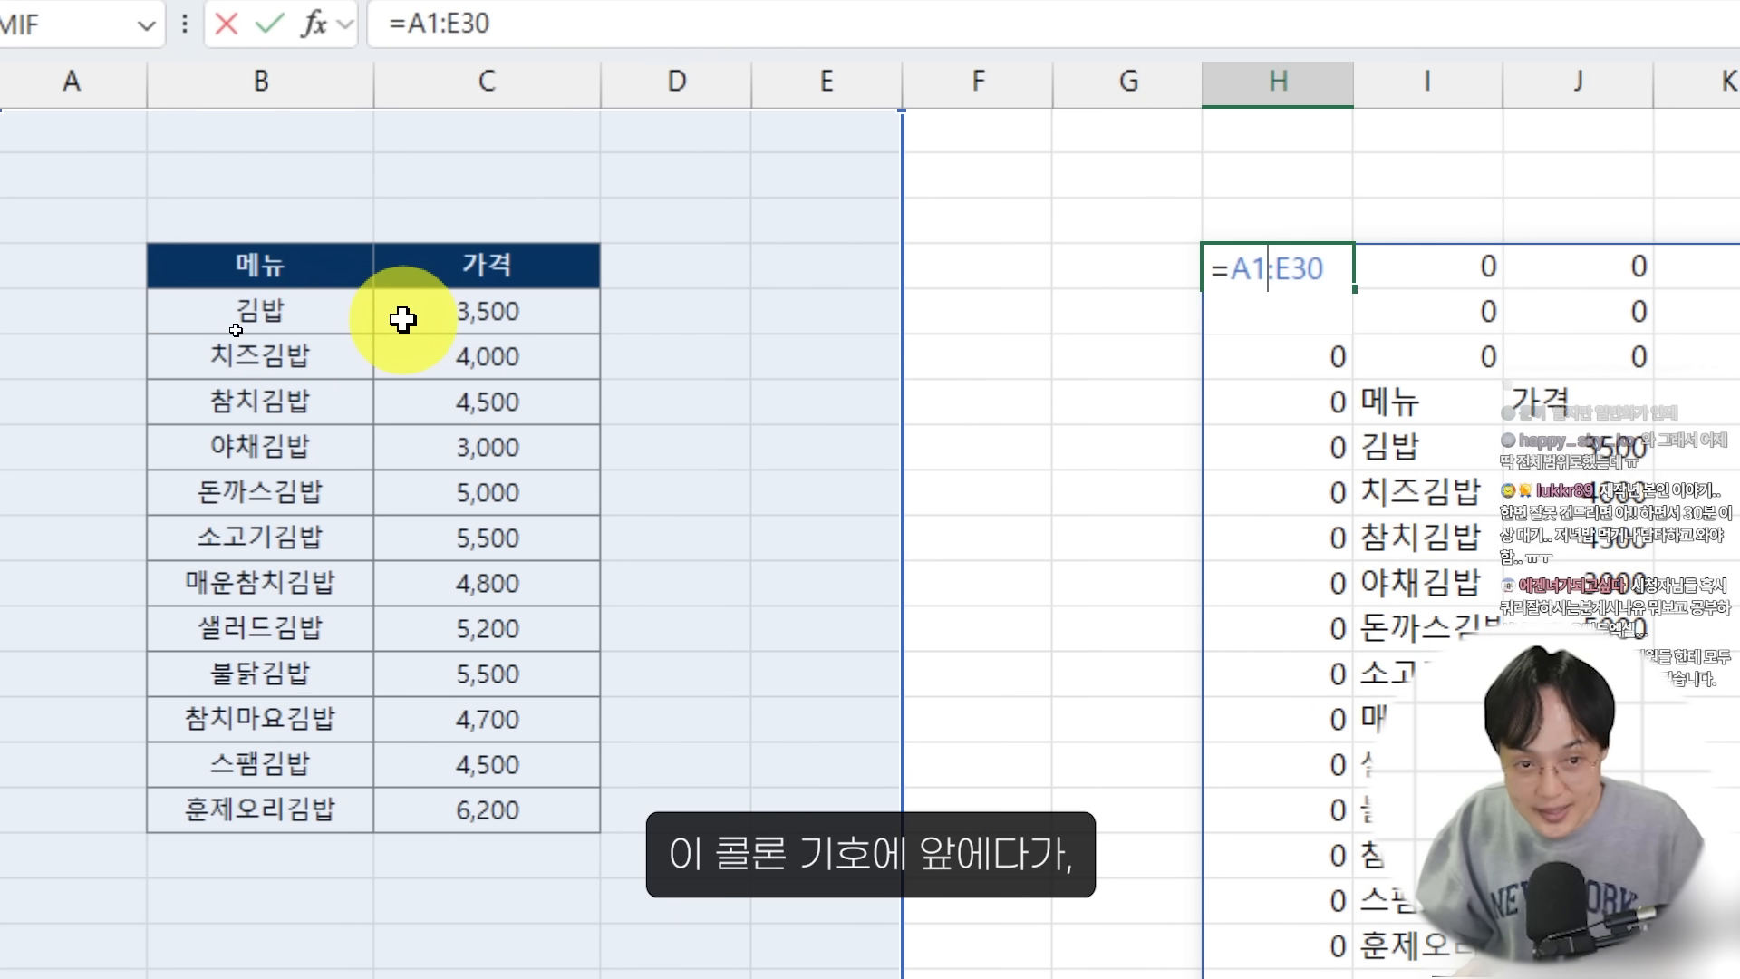
pyautogui.write('.')
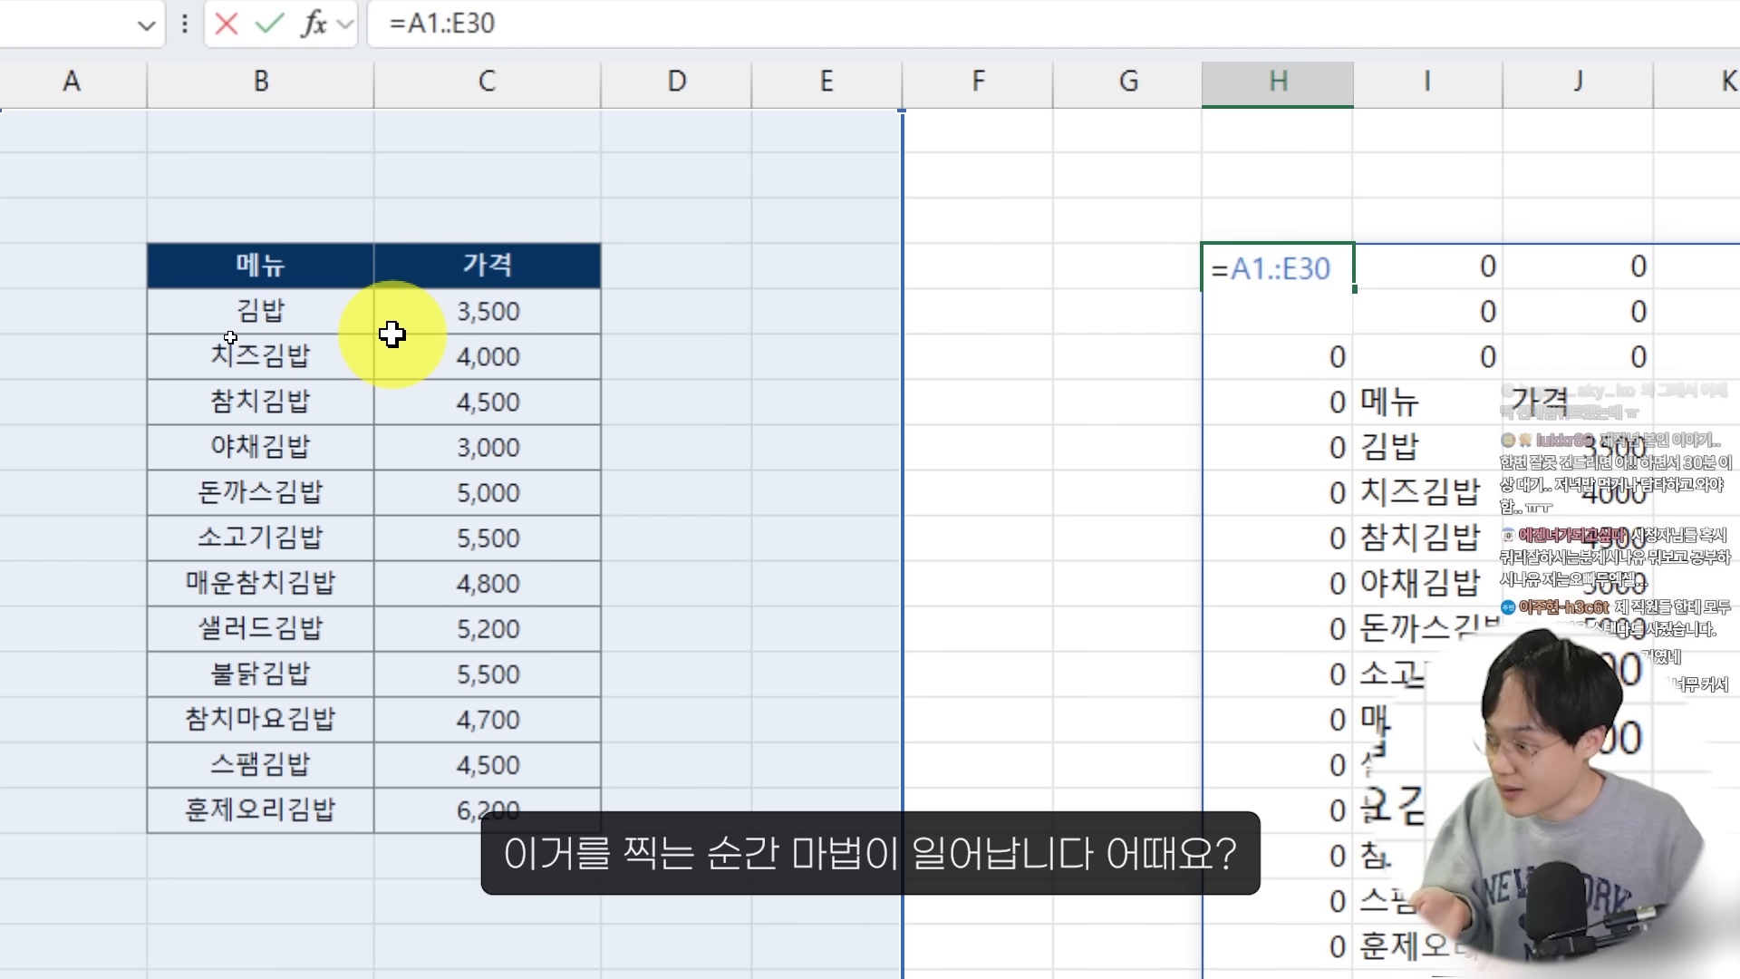
pyautogui.press('Return')
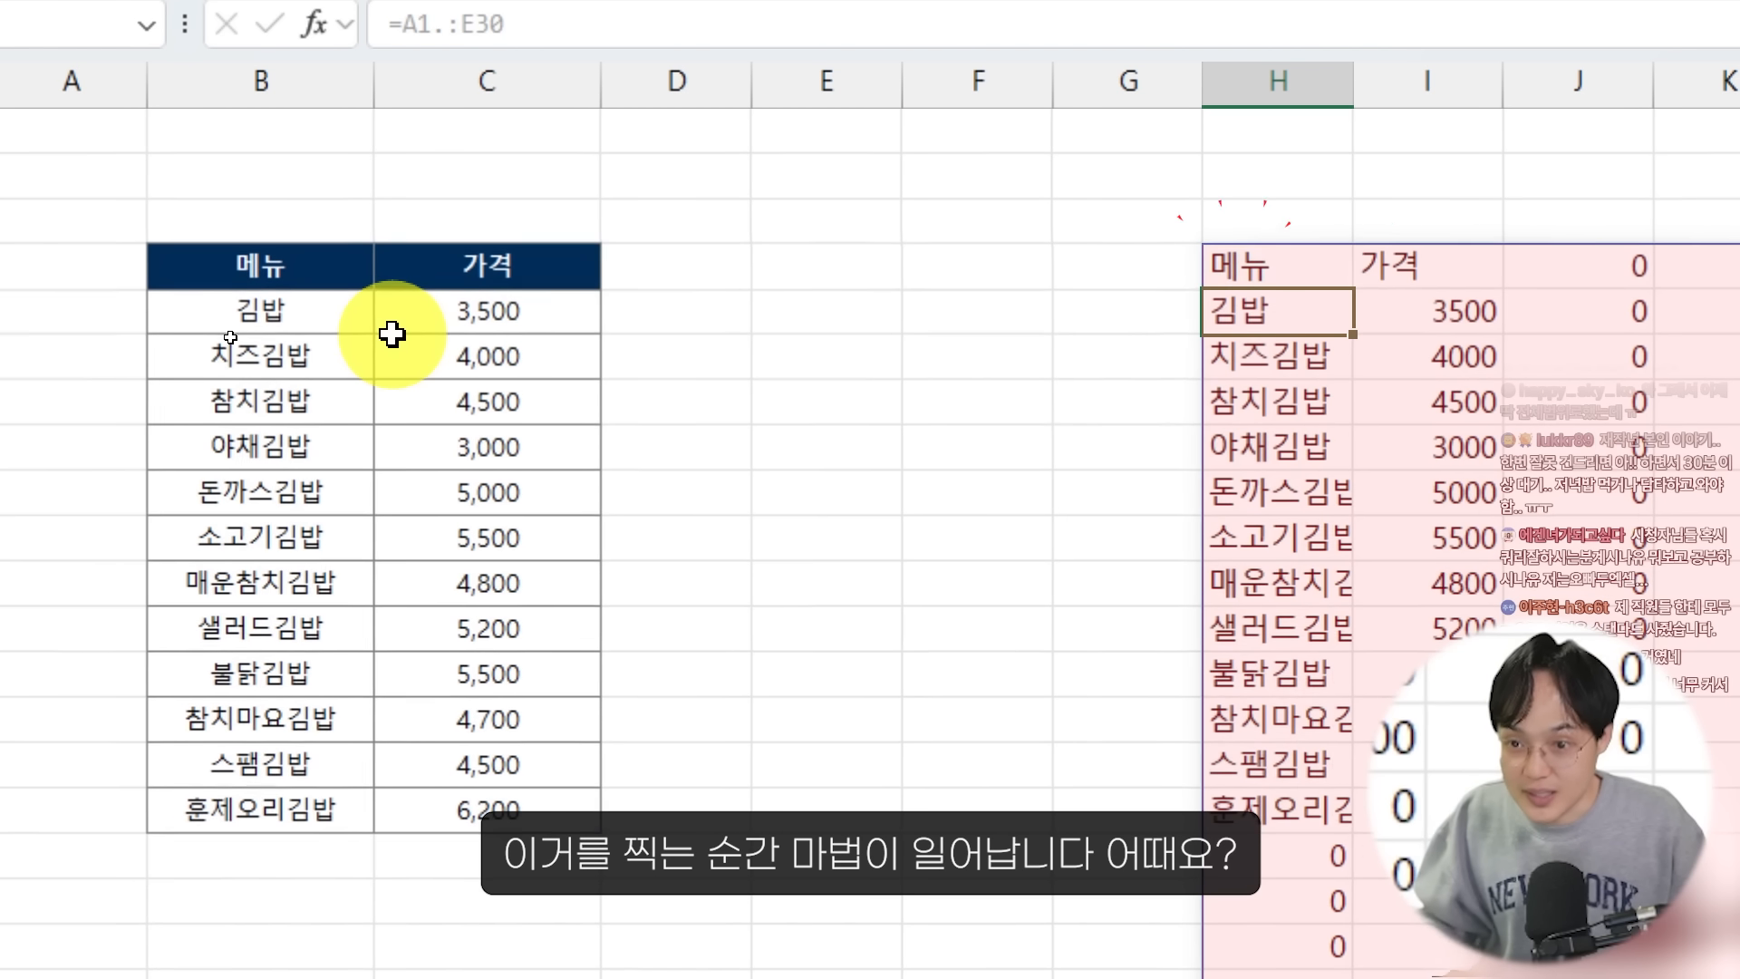
# Add a period after the colon in H4's range reference so the formula reads =A1.:.E30
pyautogui.moveTo(630, 288); pyautogui.dragTo(891, 643)
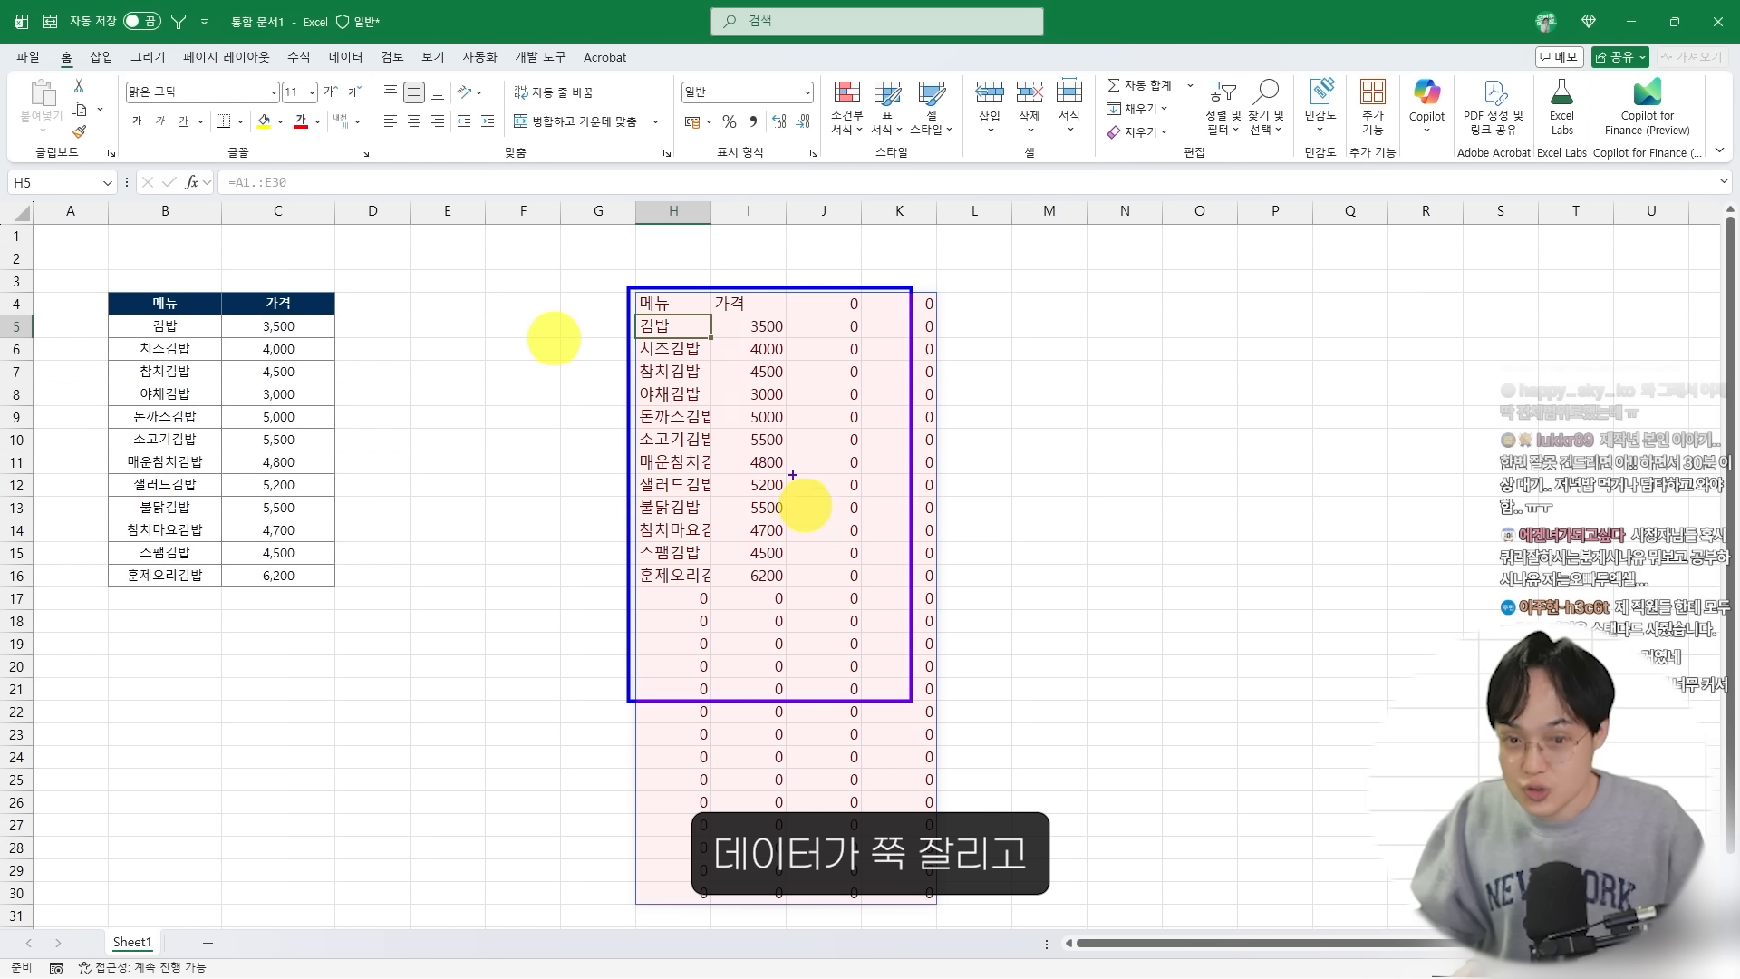
pyautogui.doubleClick(694, 303)
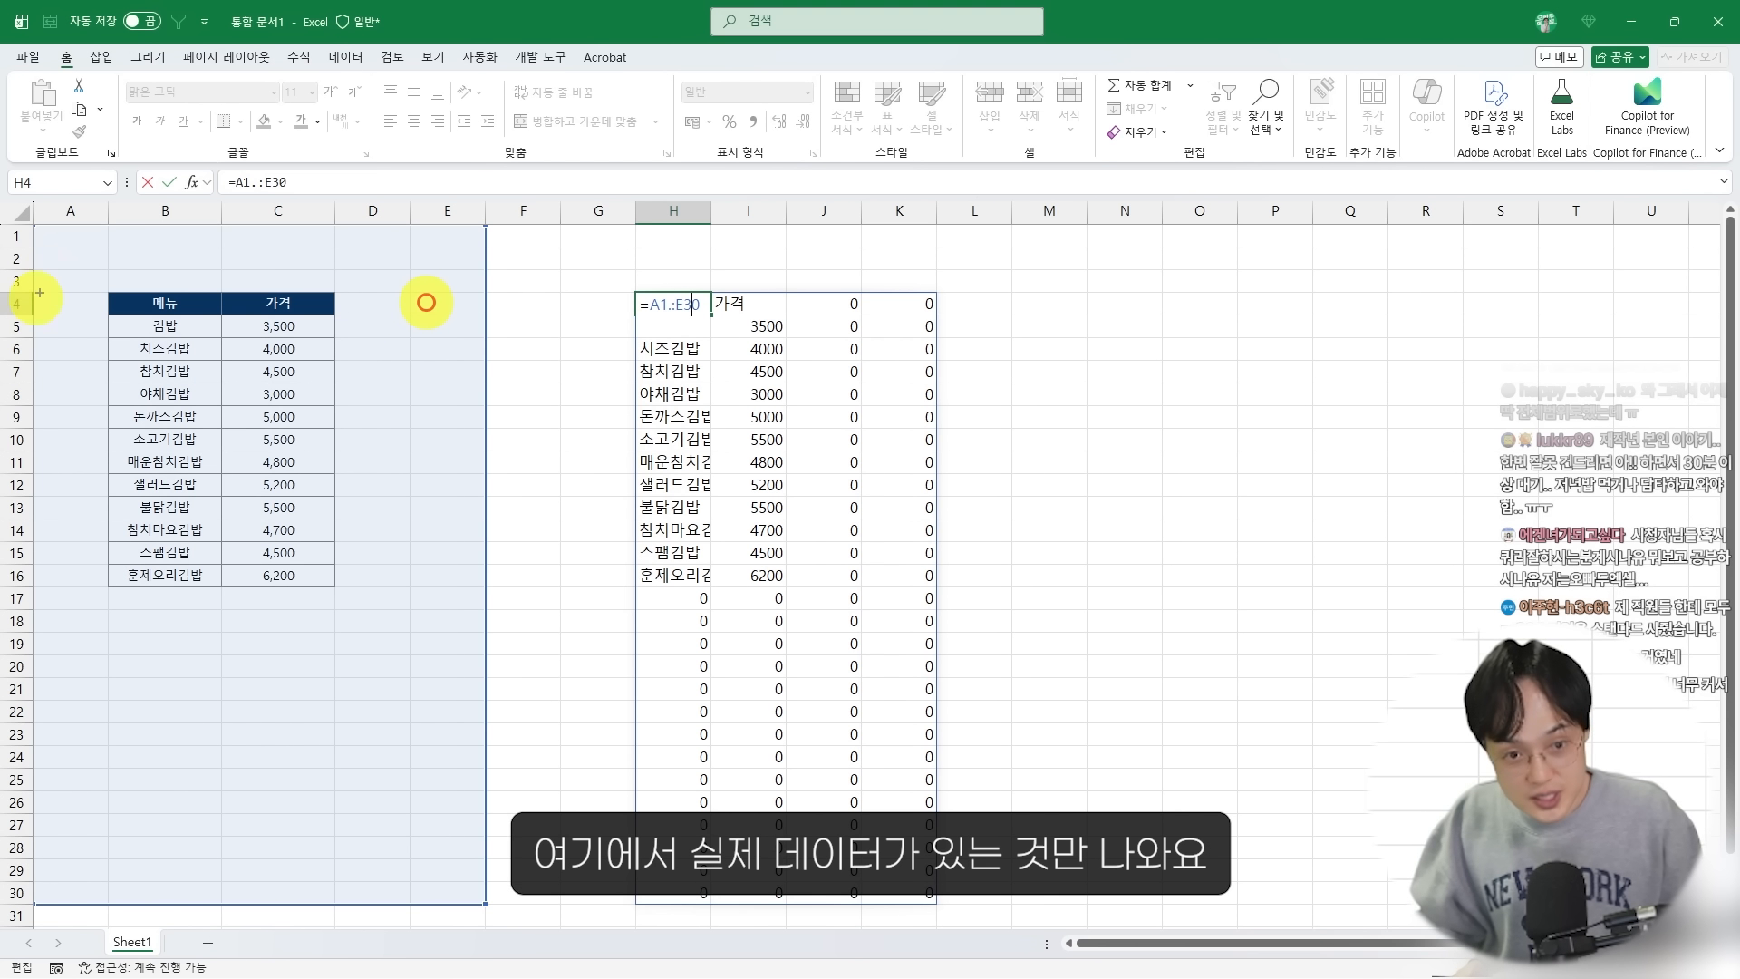
pyautogui.moveTo(2, 180); pyautogui.dragTo(528, 897)
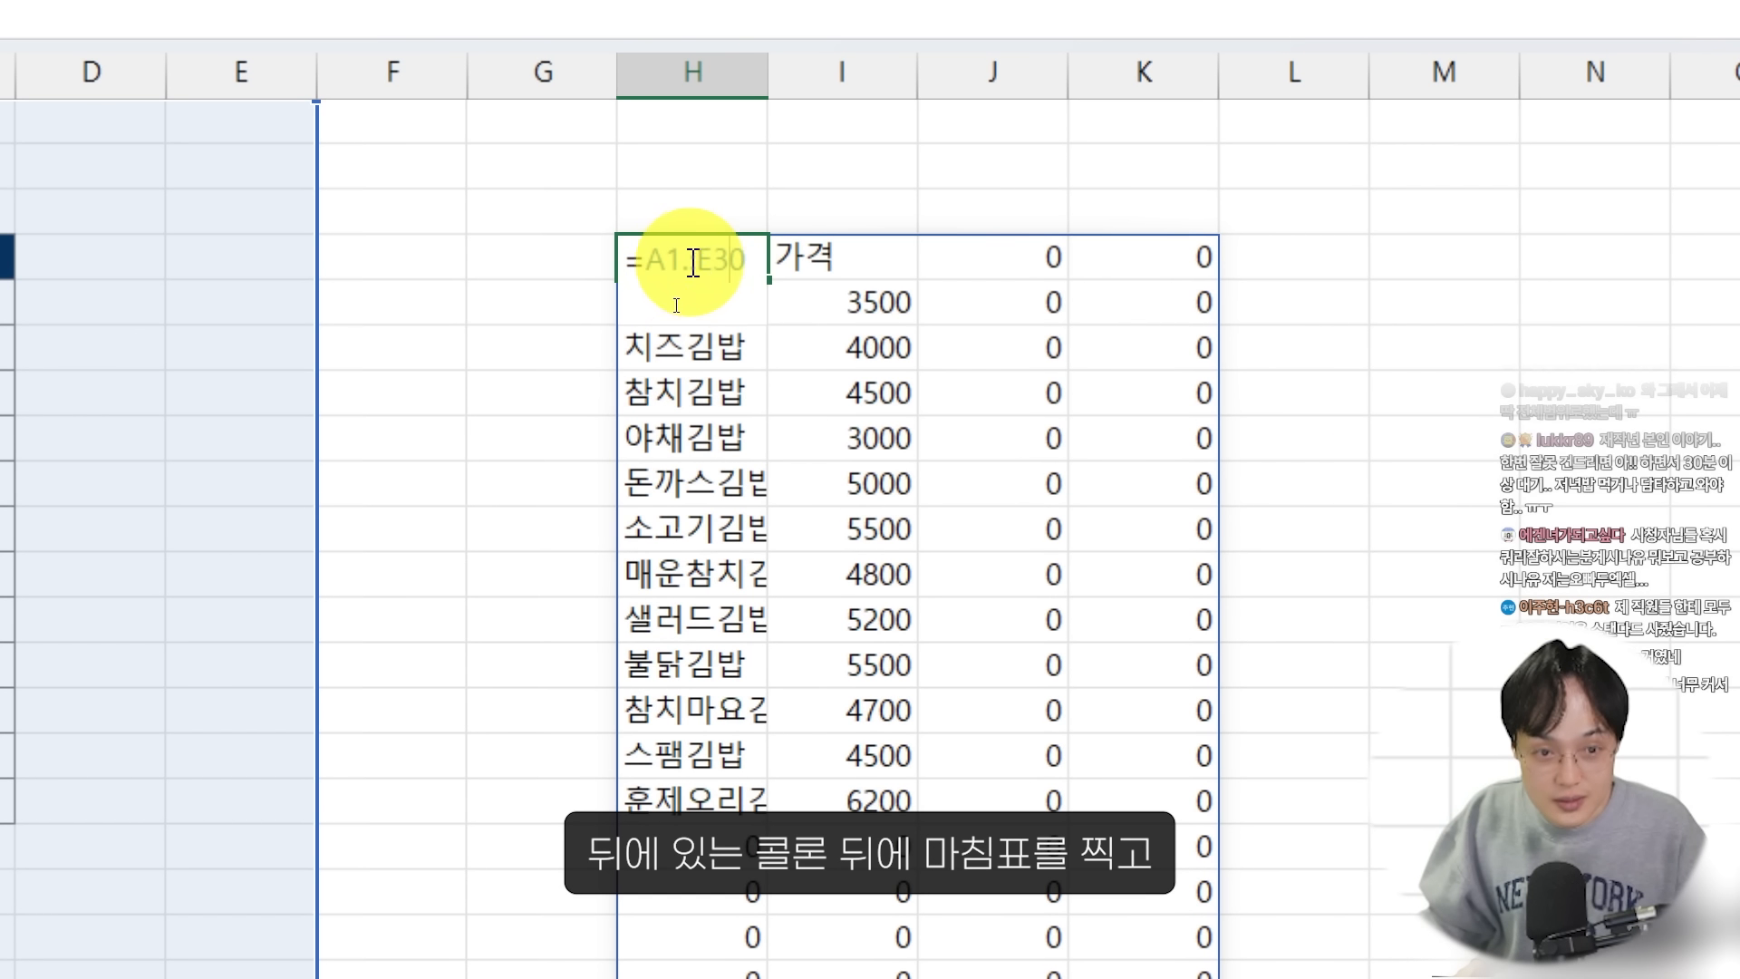
pyautogui.click(693, 262)
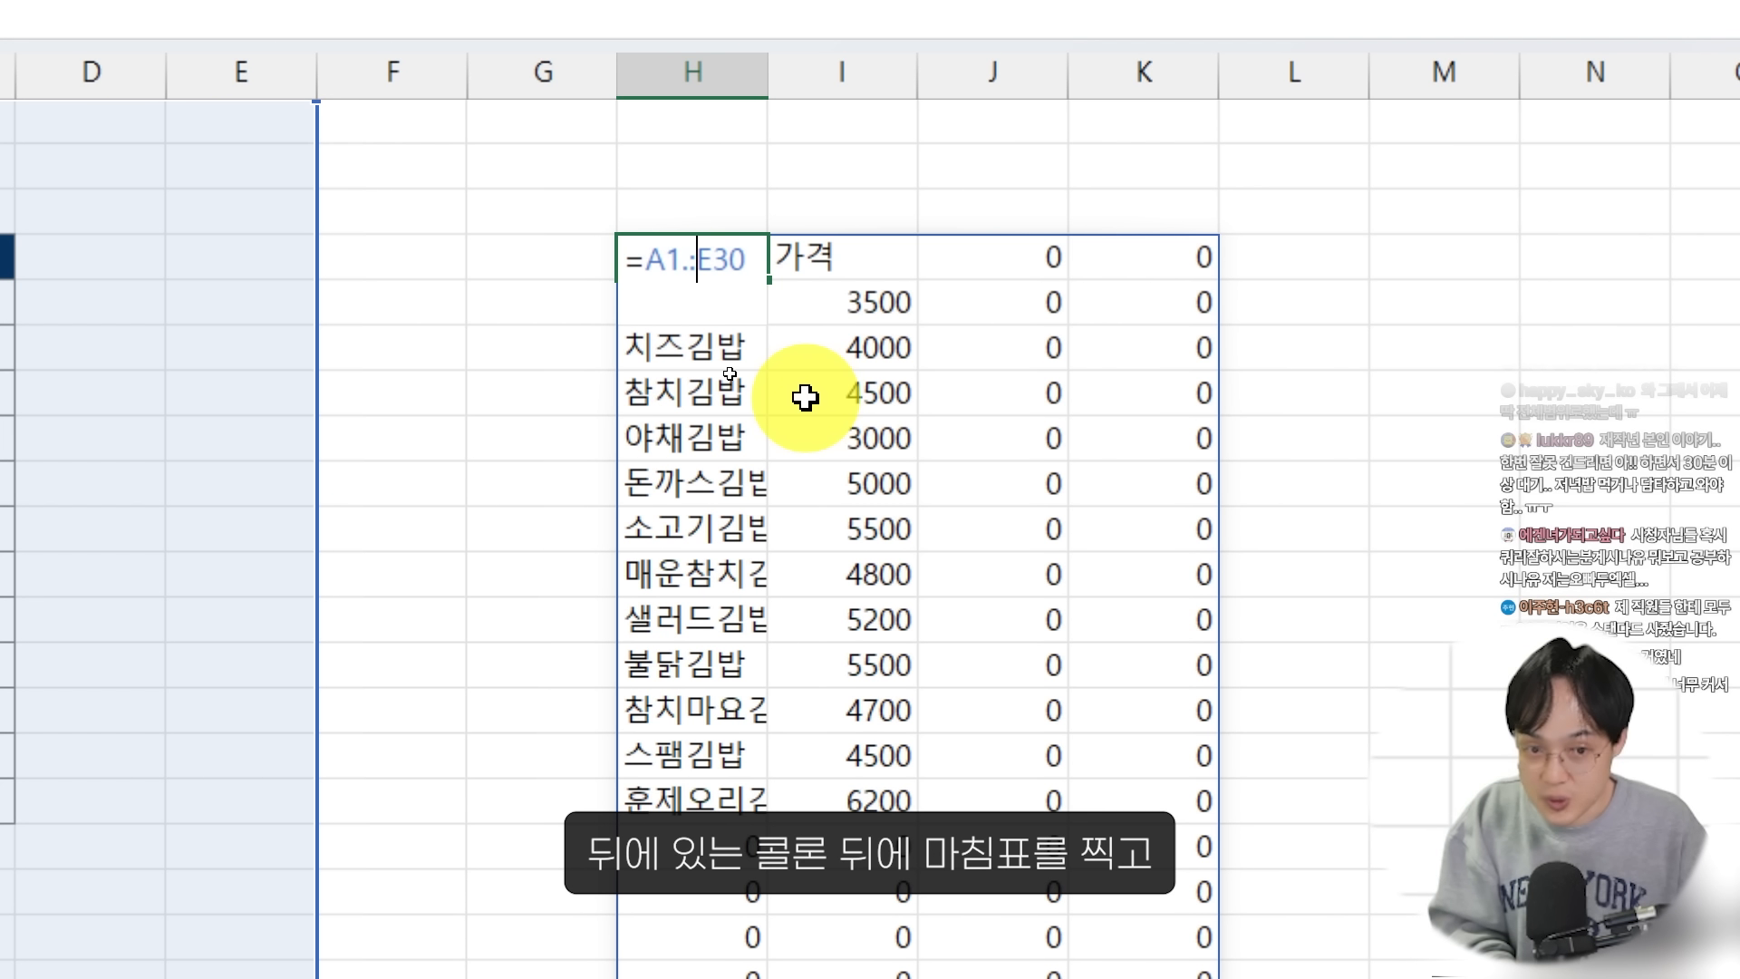
pyautogui.write('.')
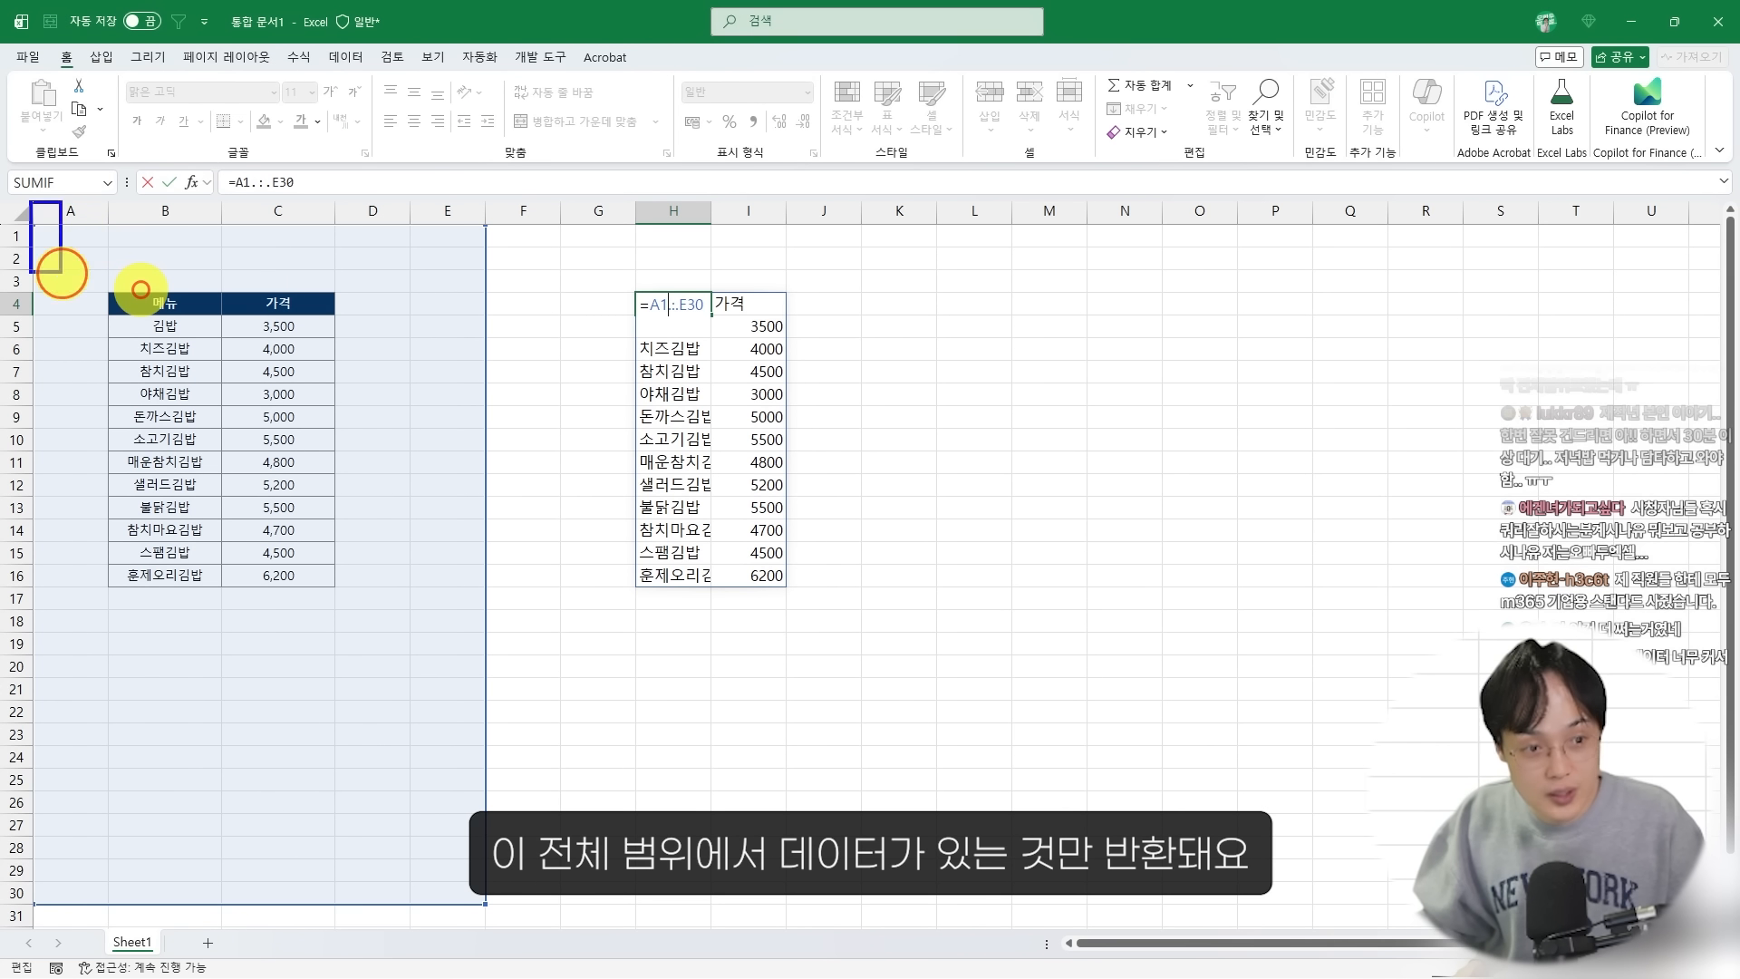
pyautogui.moveTo(62, 273); pyautogui.dragTo(486, 922)
pyautogui.moveTo(76, 496); pyautogui.dragTo(382, 629)
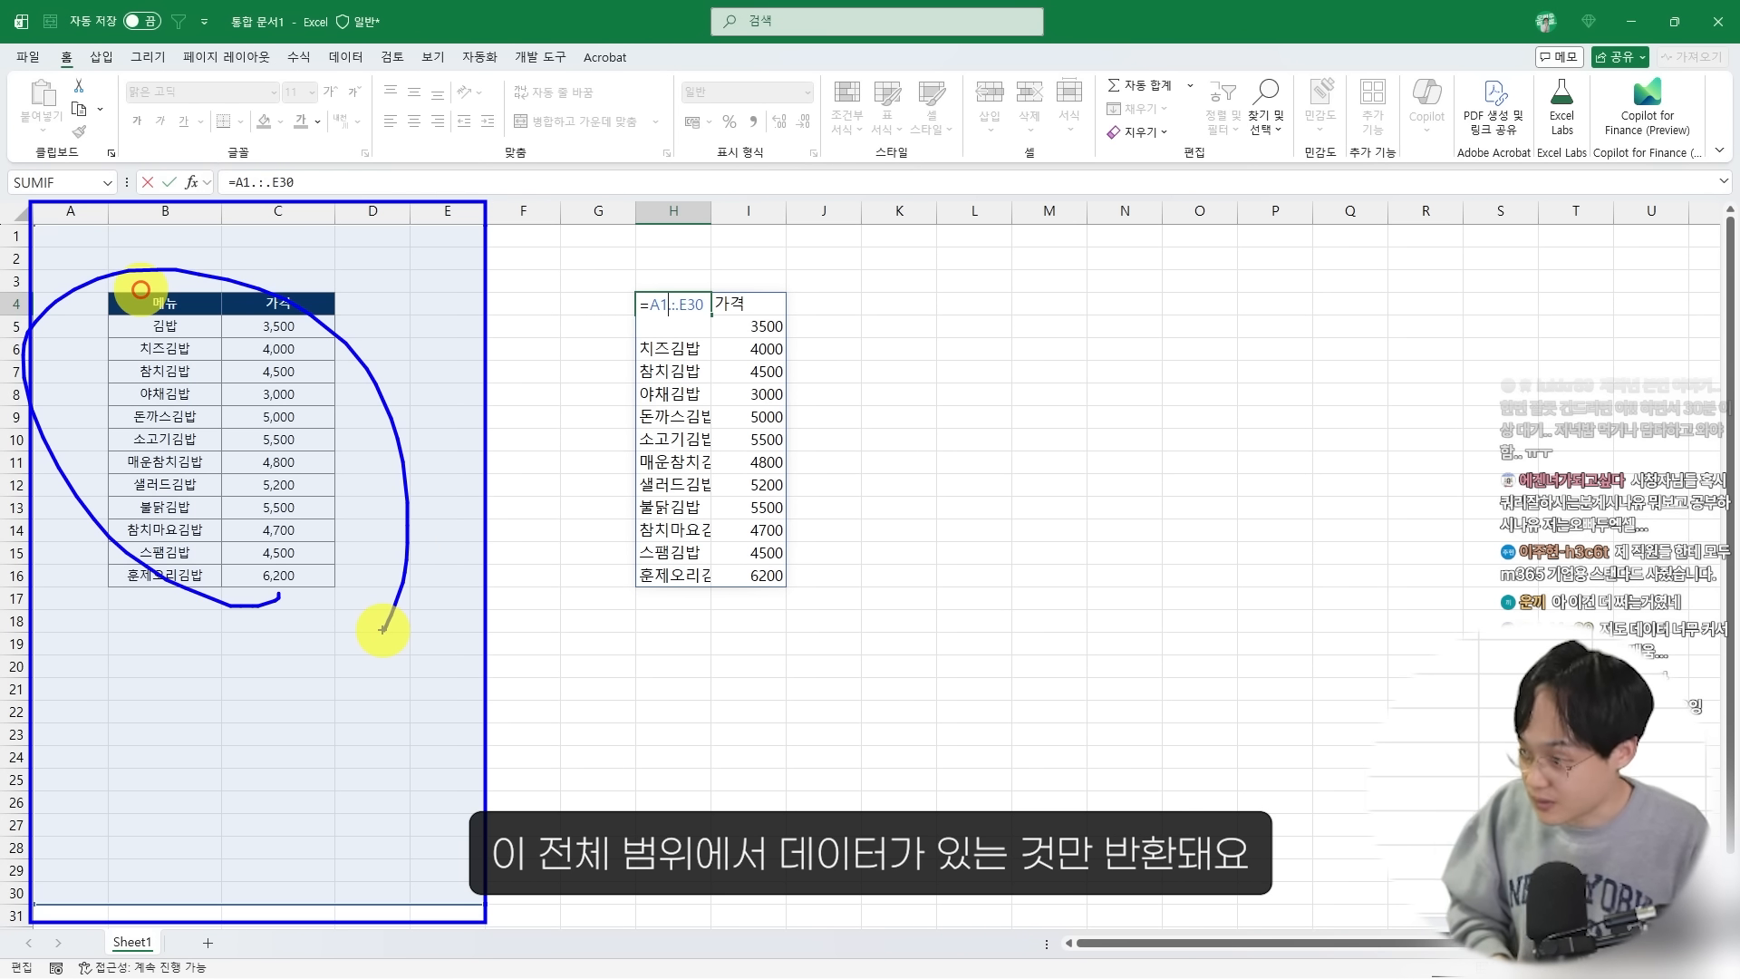
pyautogui.press('Escape')
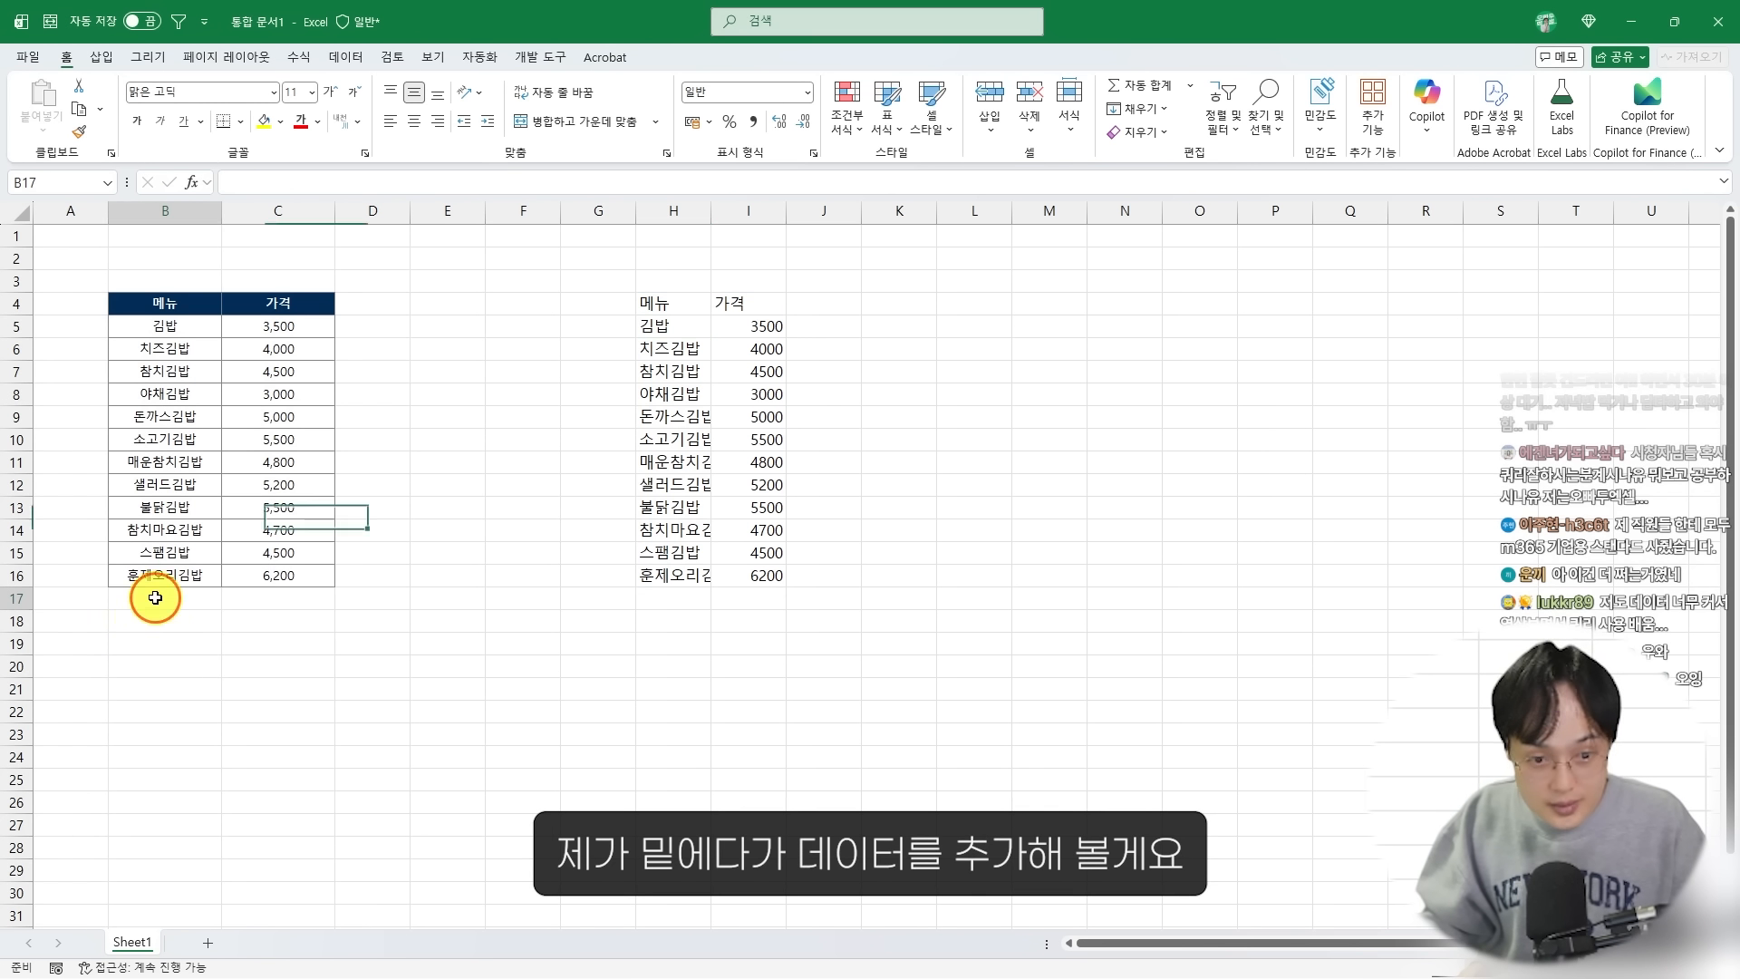
# Add the menu rows 돈까스김밥 at 5,000, 참치 at 60,000 and 광어회 at 70,000 in B17:C19
pyautogui.click(149, 596)
pyautogui.write('E')
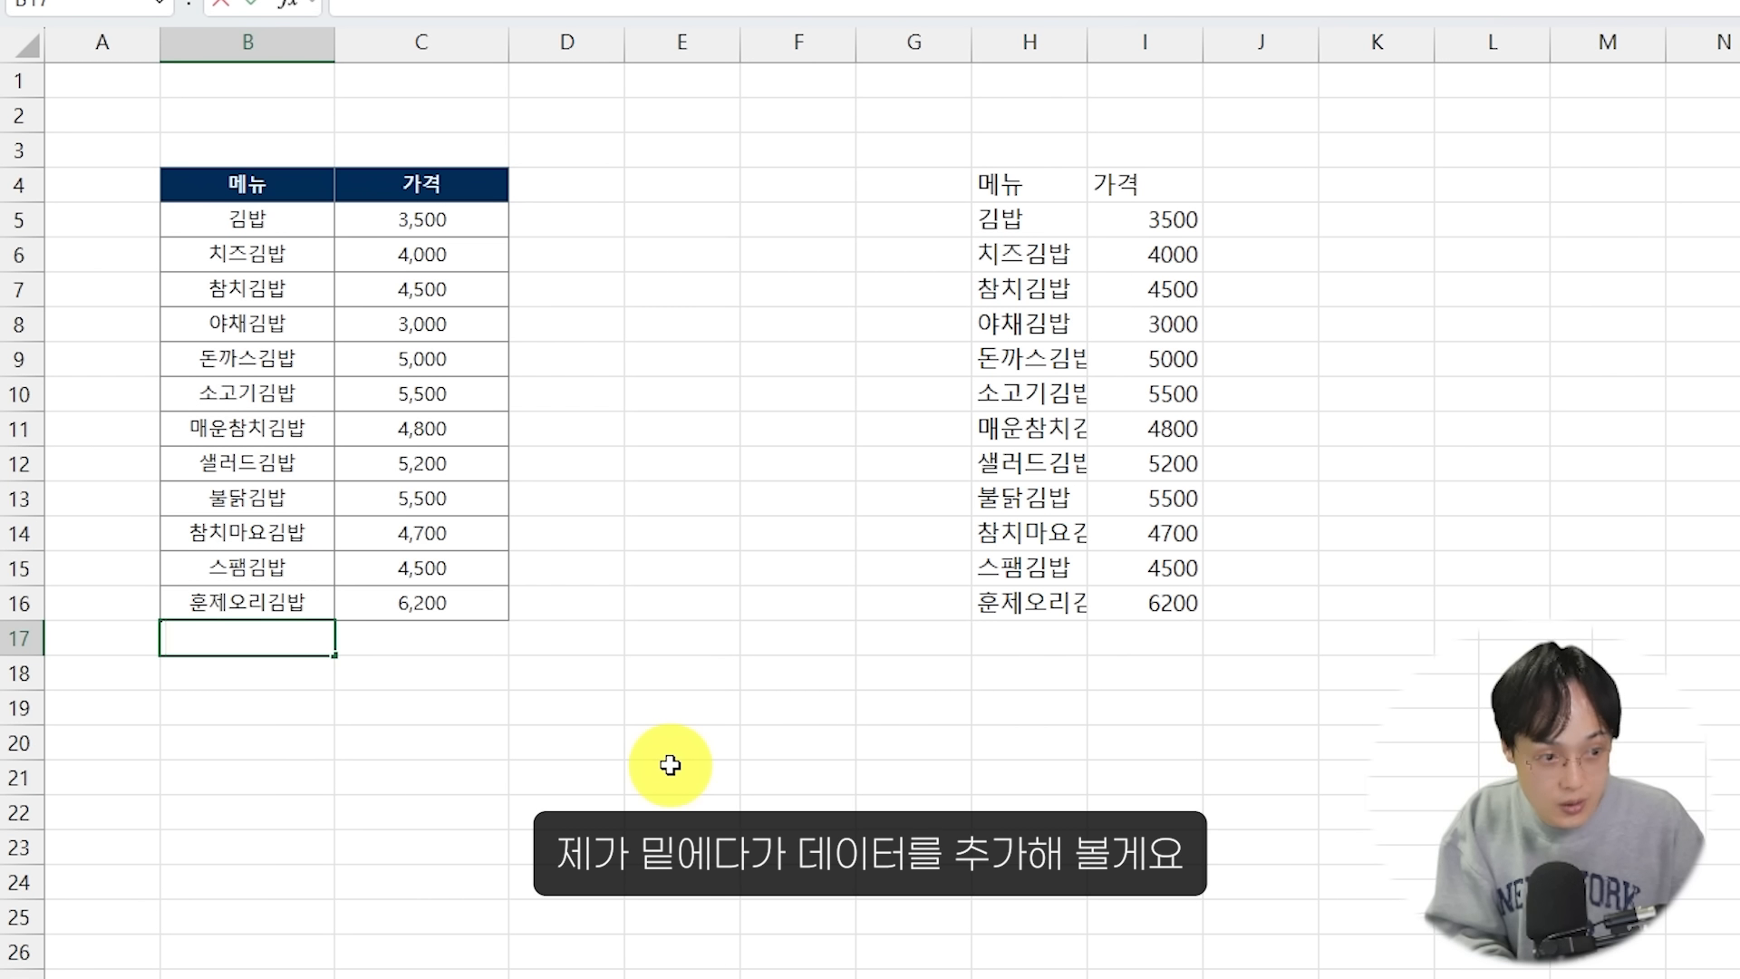
pyautogui.write('돈까스김밥')
pyautogui.press('Tab')
pyautogui.write('5000')
pyautogui.press('Return')
pyautogui.write('참치')
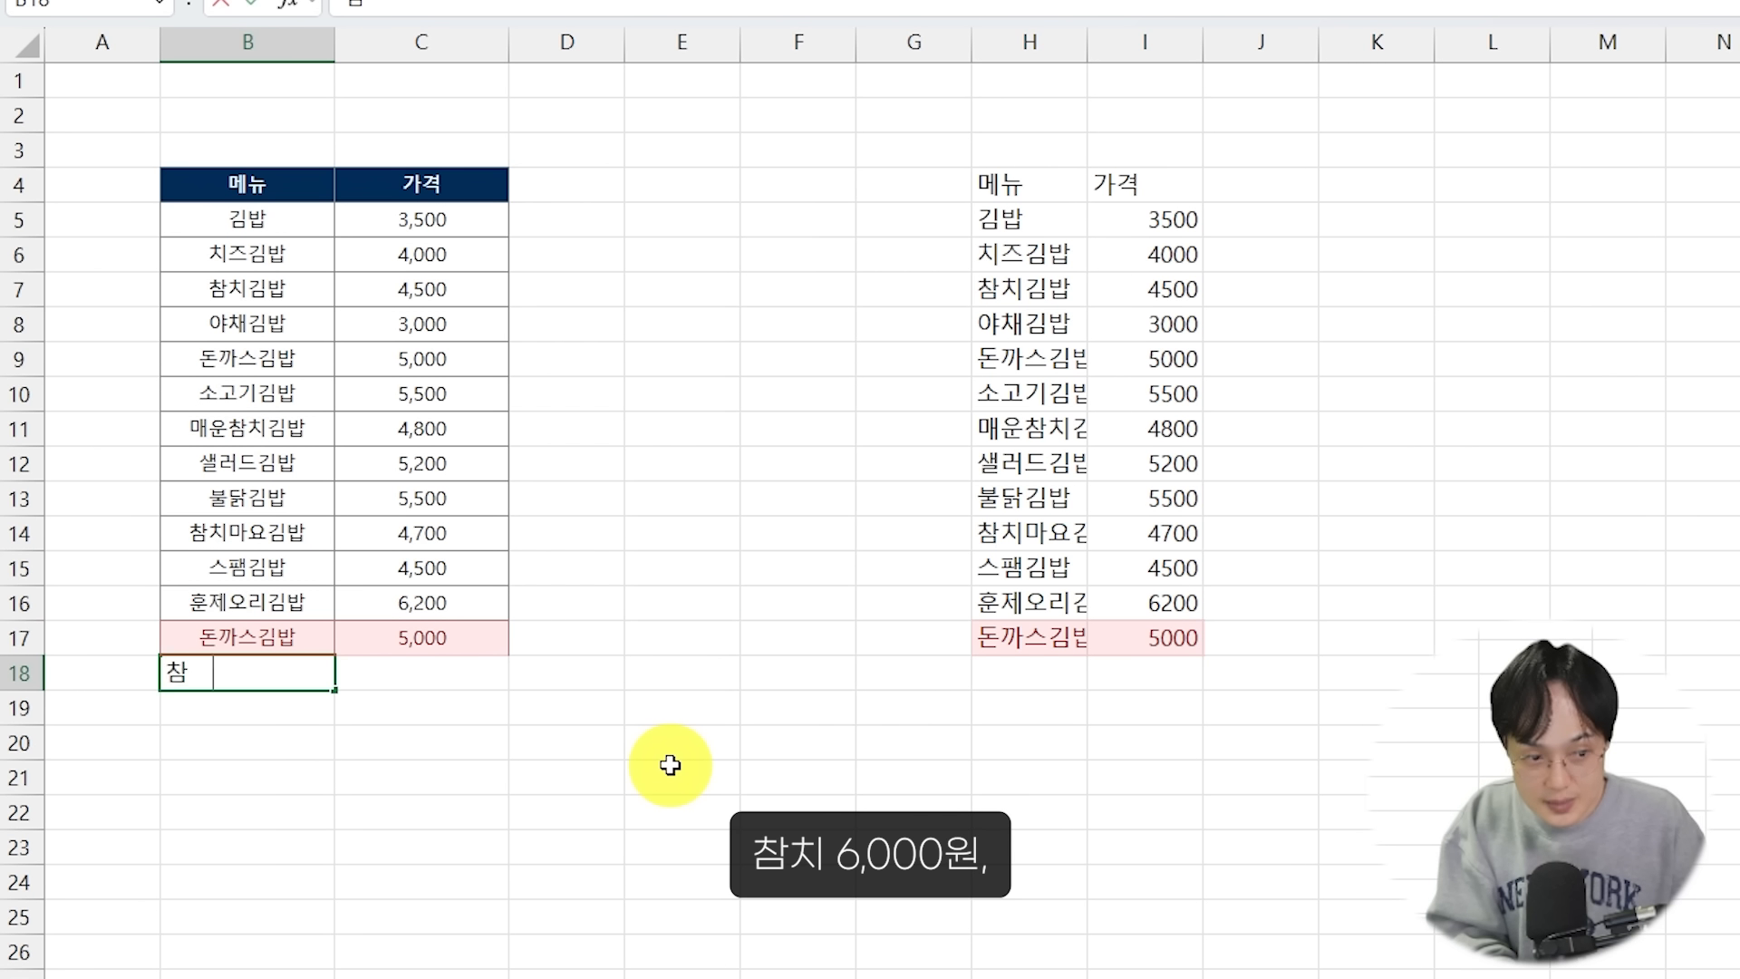
pyautogui.press('Tab')
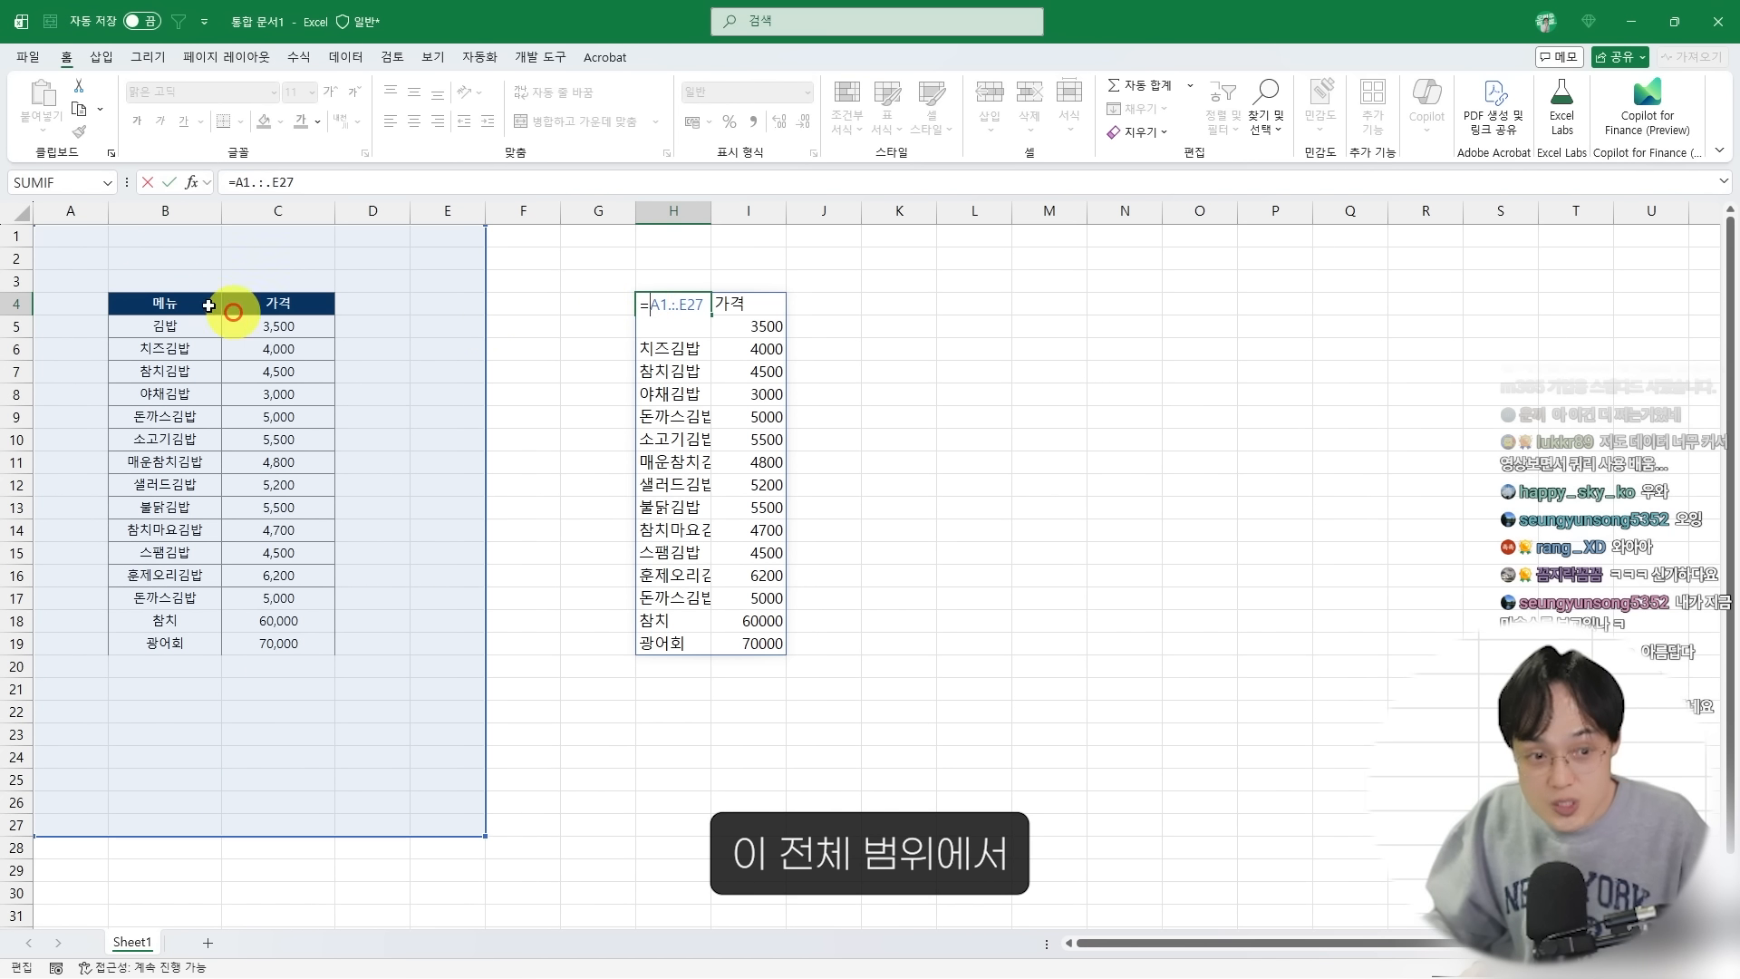
pyautogui.moveTo(7, 195); pyautogui.dragTo(340, 725)
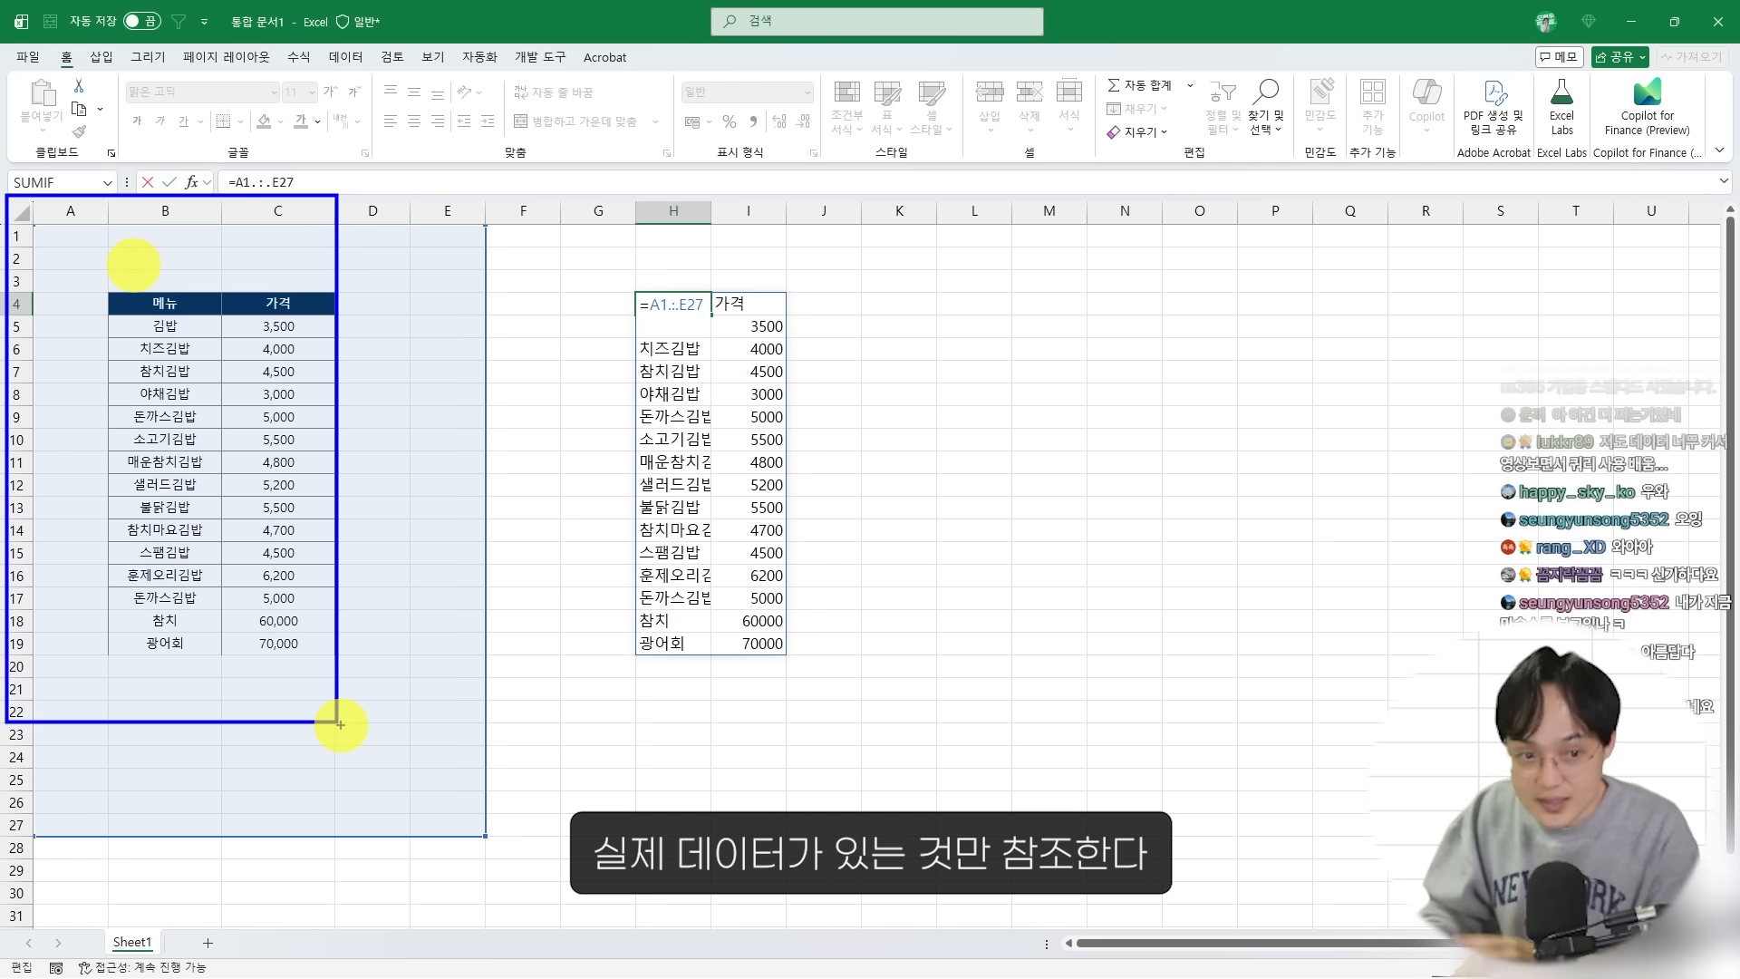
pyautogui.moveTo(309, 404)
pyautogui.mouseDown()
pyautogui.moveTo(621, 253)
pyautogui.moveTo(644, 304)
pyautogui.mouseUp()
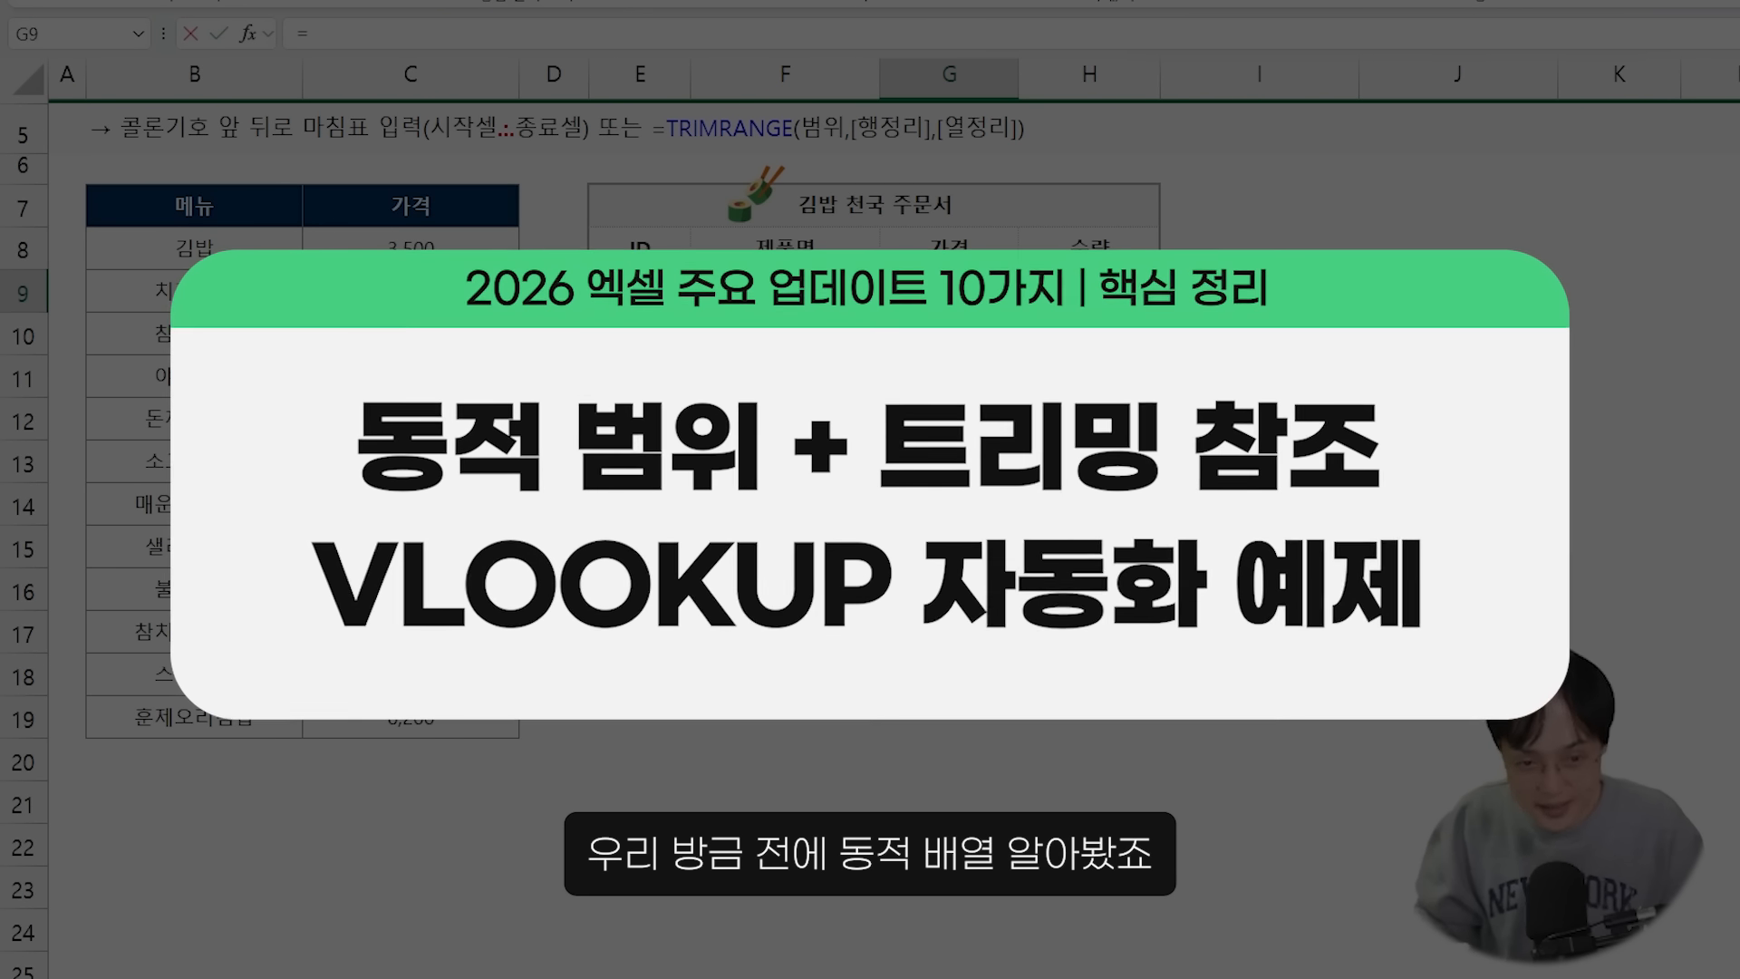
# Enter =VLOOKUP(F9,B8:C23,2,0) in G9 of the order sheet to look up the product's price
pyautogui.write('vlookup(')
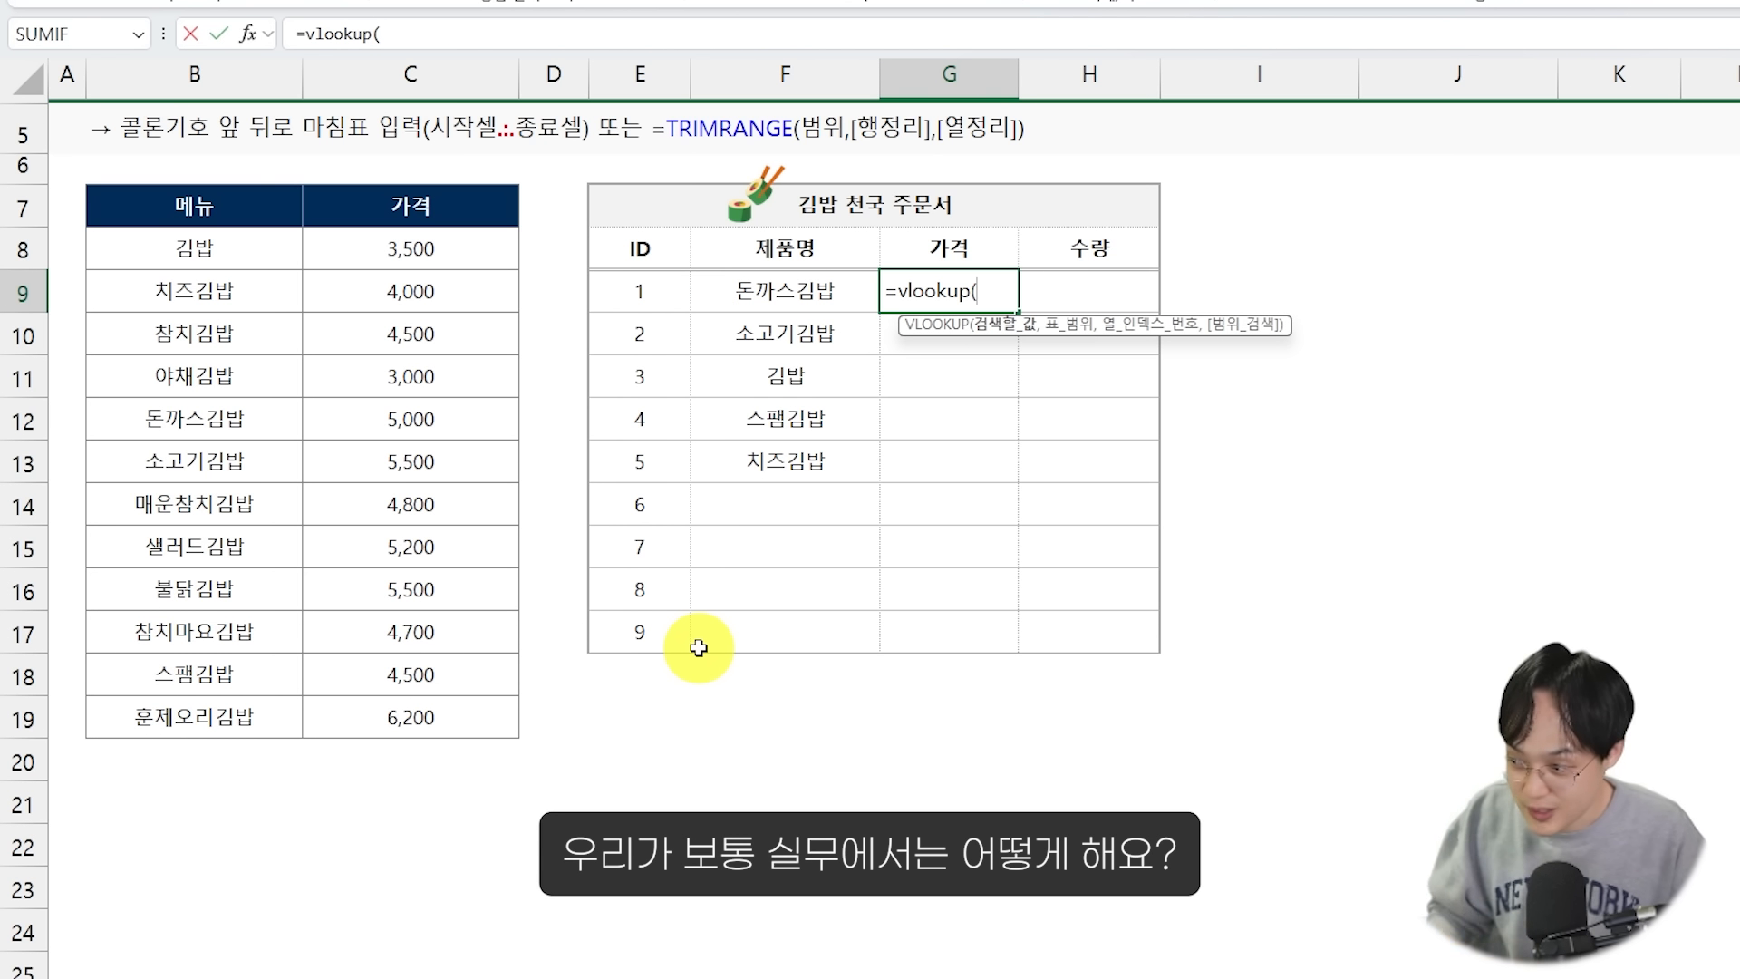
pyautogui.click(842, 292)
pyautogui.write(',')
pyautogui.moveTo(220, 257); pyautogui.dragTo(466, 879)
pyautogui.write(',2,0')
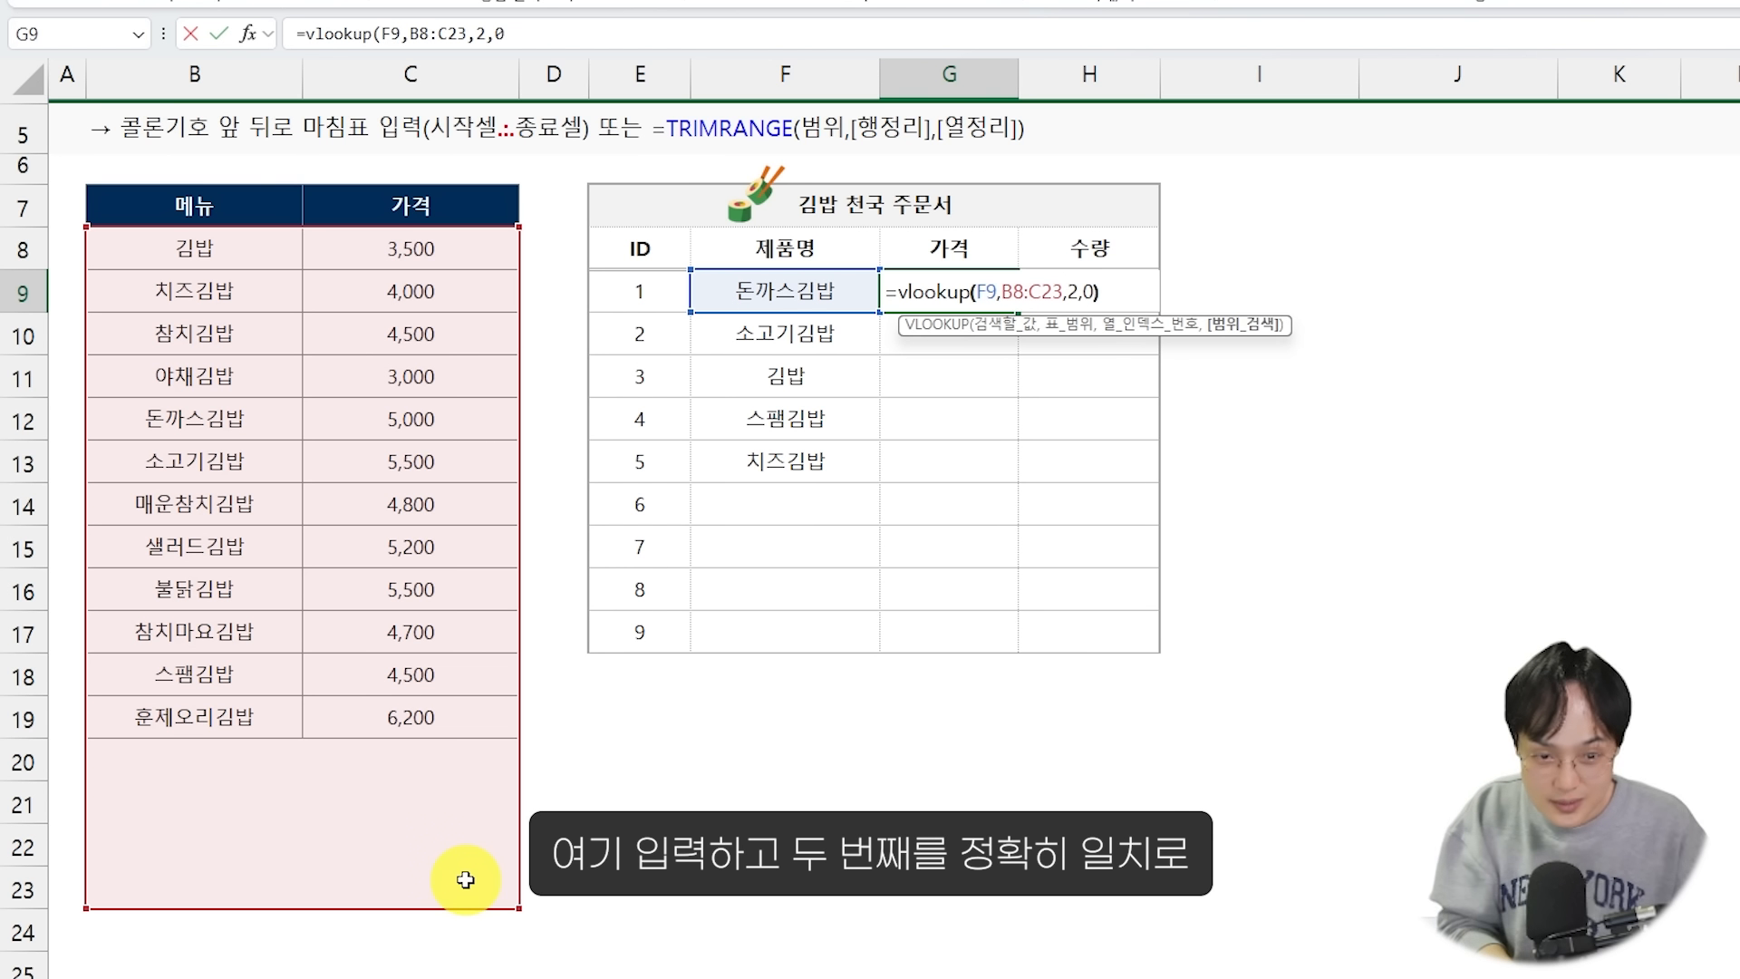
pyautogui.press('Return')
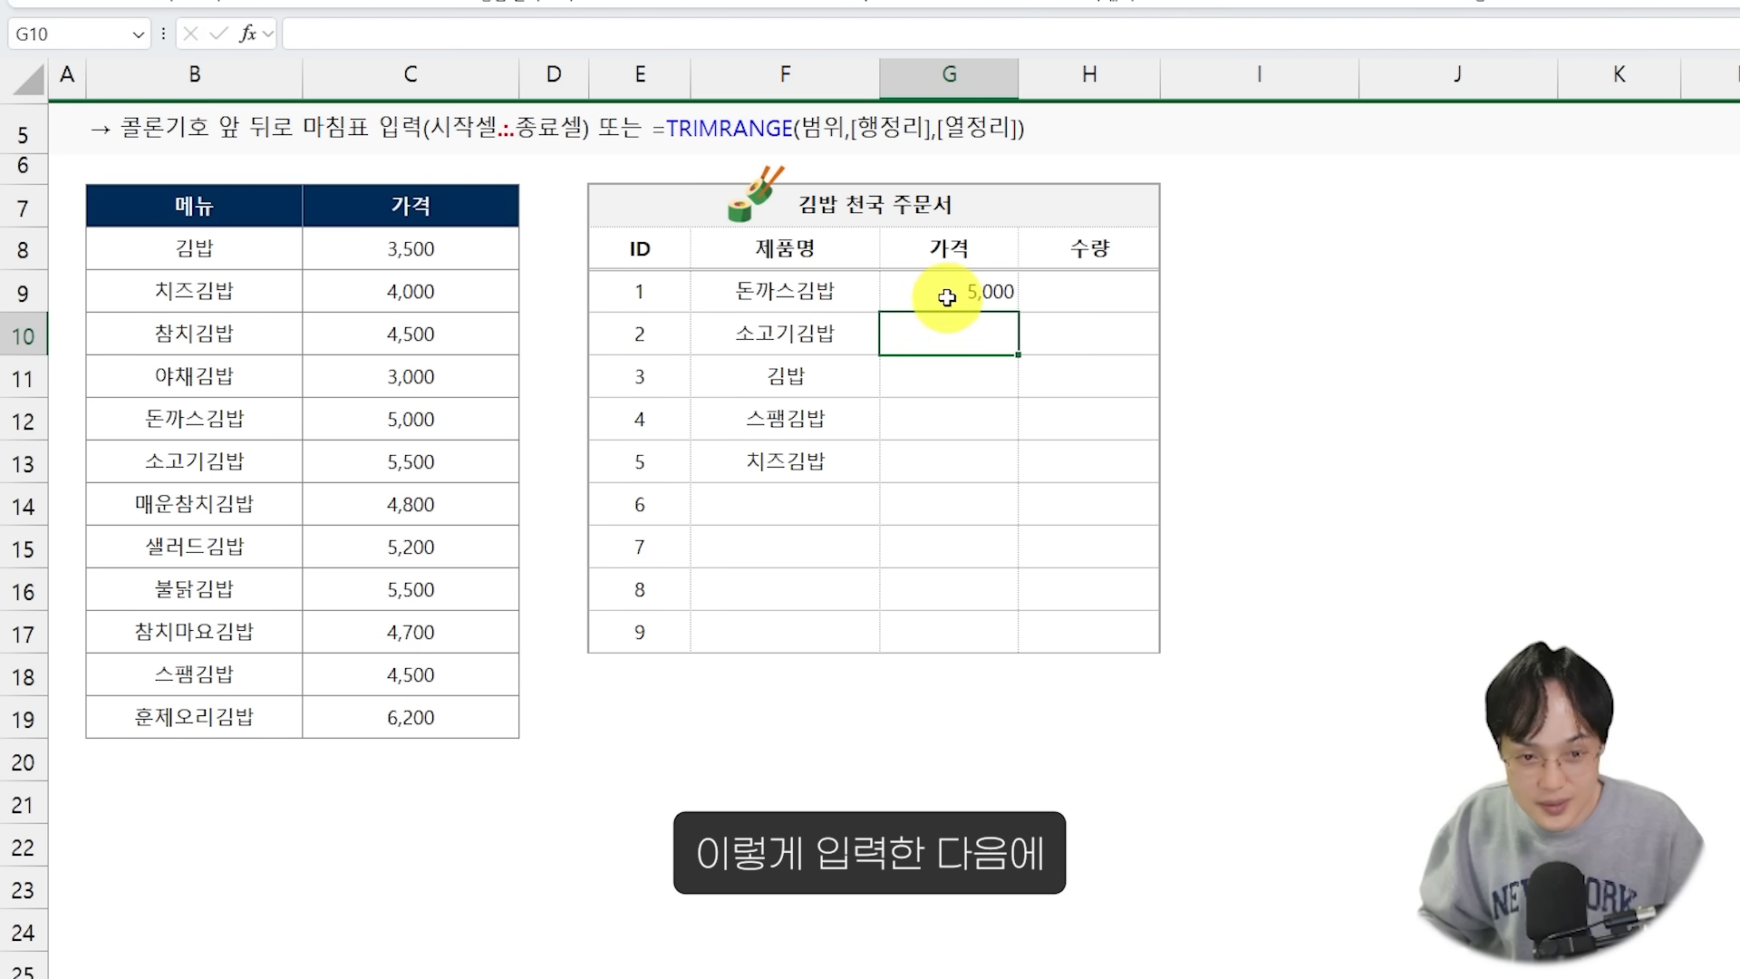
# Make the table range in G9's VLOOKUP absolute as $B$8:$C$23 and fill the formula down to G15
pyautogui.doubleClick(915, 290)
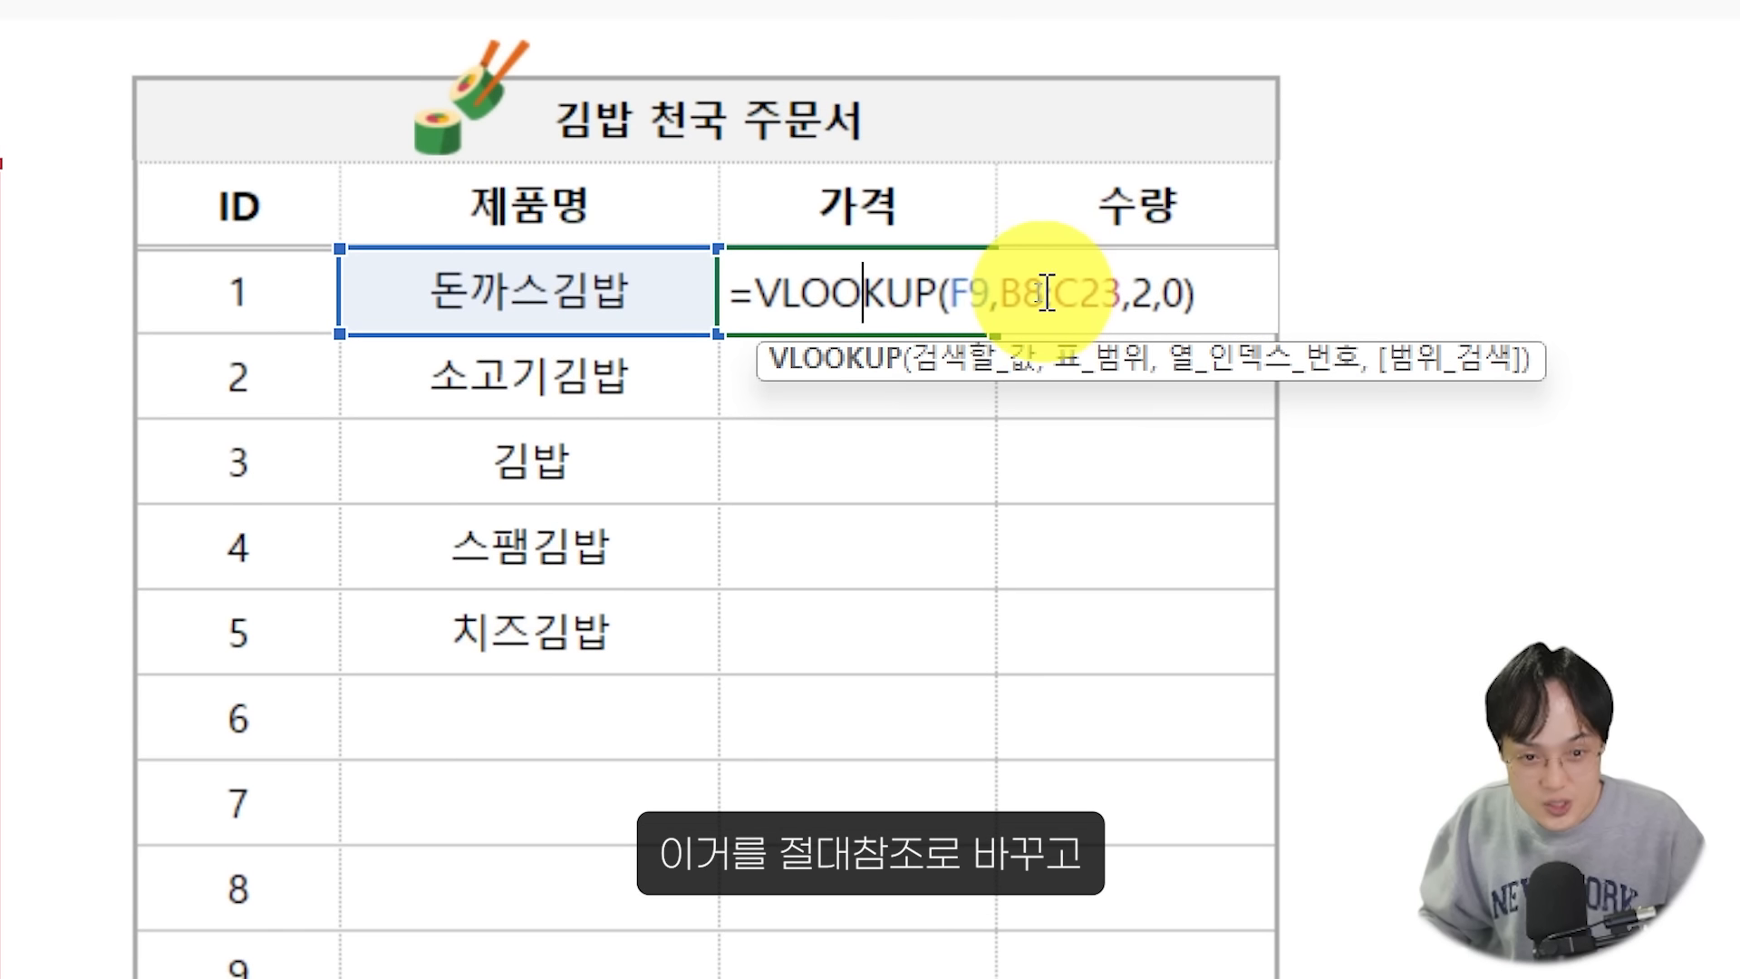
pyautogui.moveTo(1020, 291); pyautogui.dragTo(1081, 291)
pyautogui.press('F4')
pyautogui.press('Return')
pyautogui.click(987, 315)
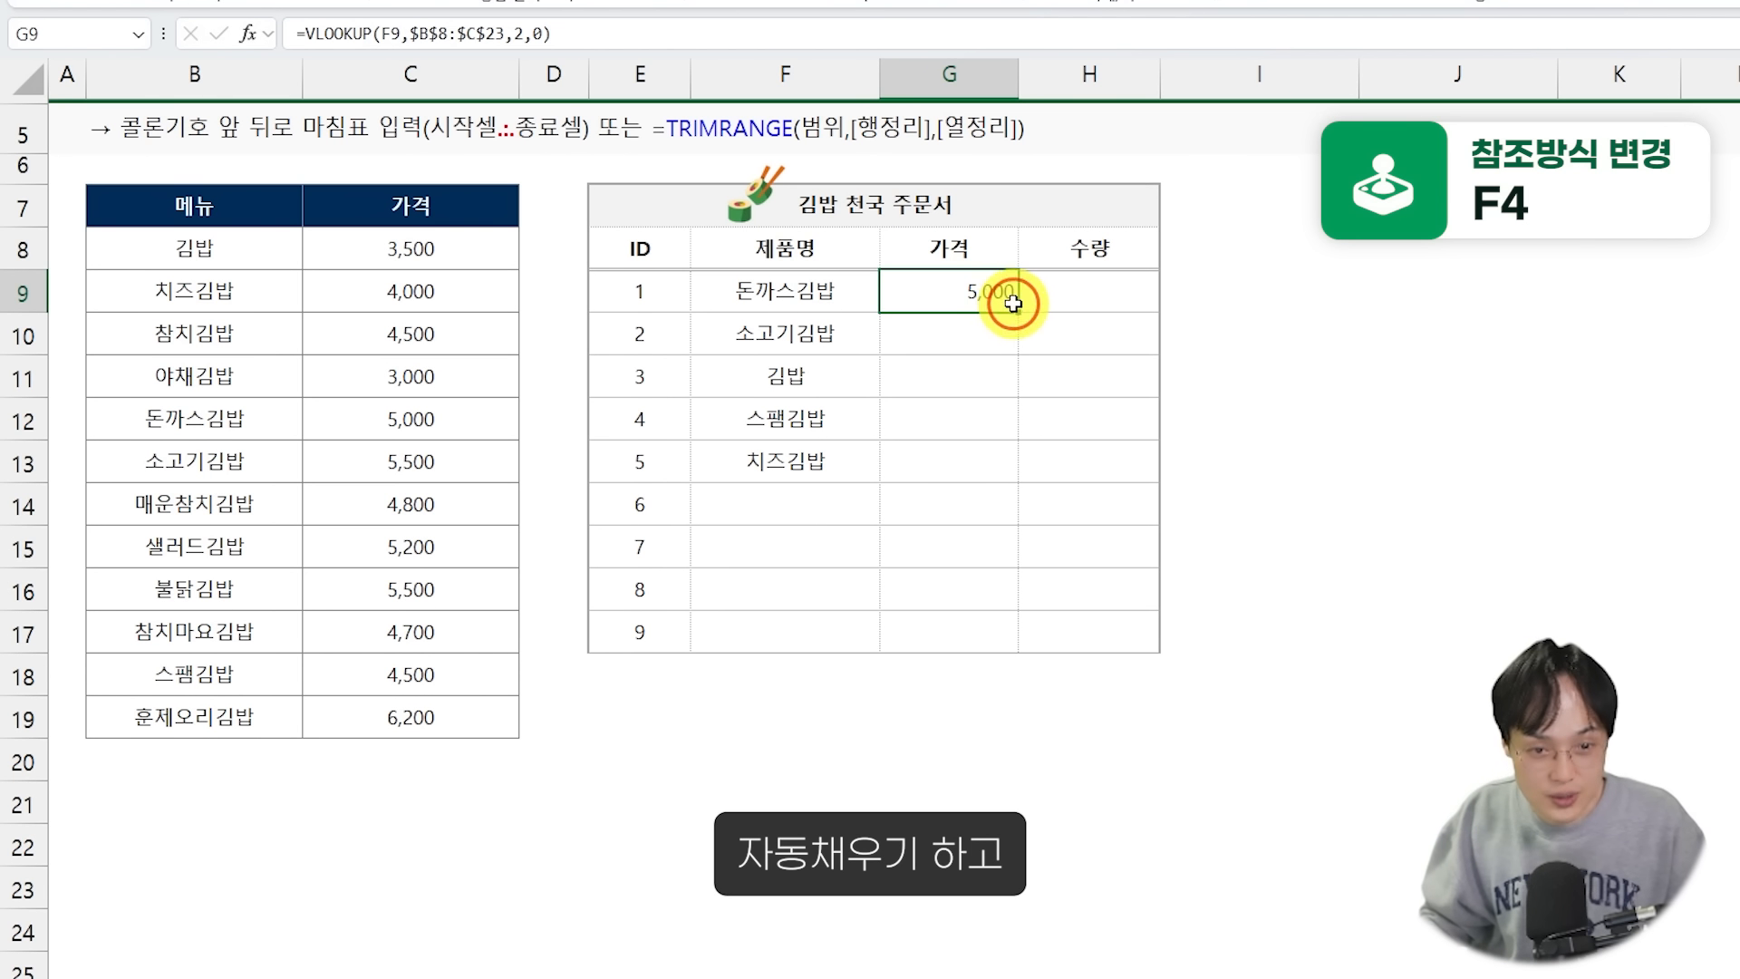
pyautogui.moveTo(1018, 314); pyautogui.dragTo(1001, 547)
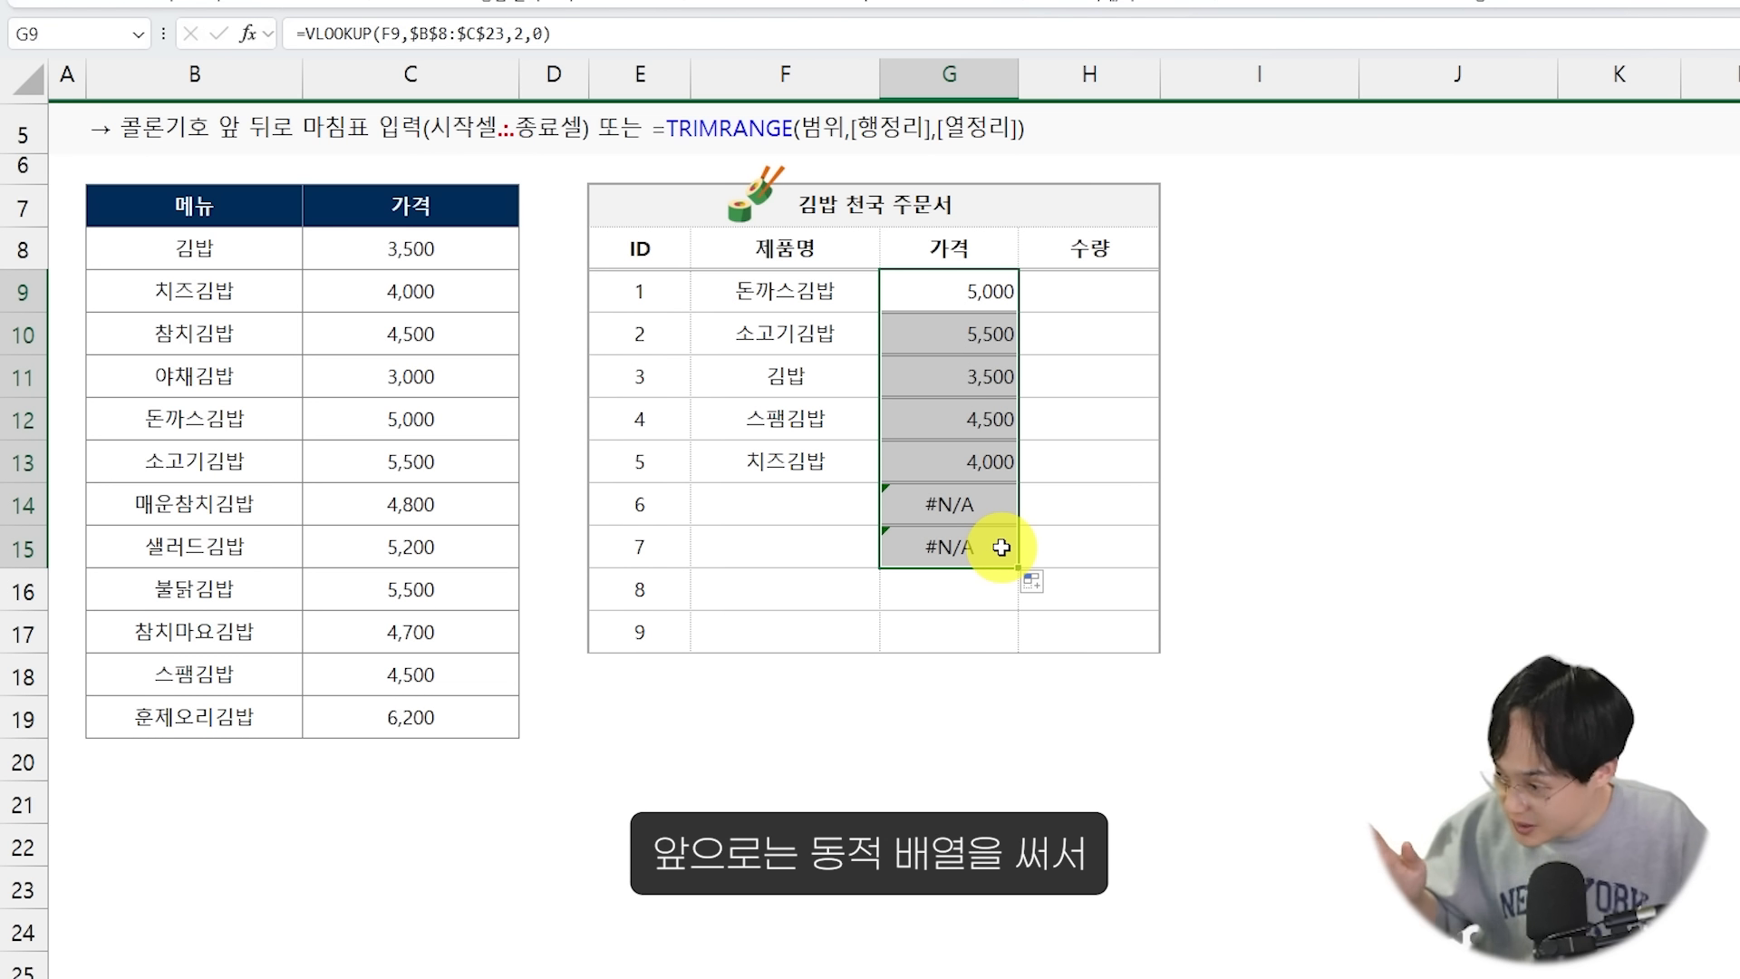
# Undo the fill-down from G9 and replace the lookup value in G9's VLOOKUP with the range F9:F17
pyautogui.hotkey('ctrl', 'z')
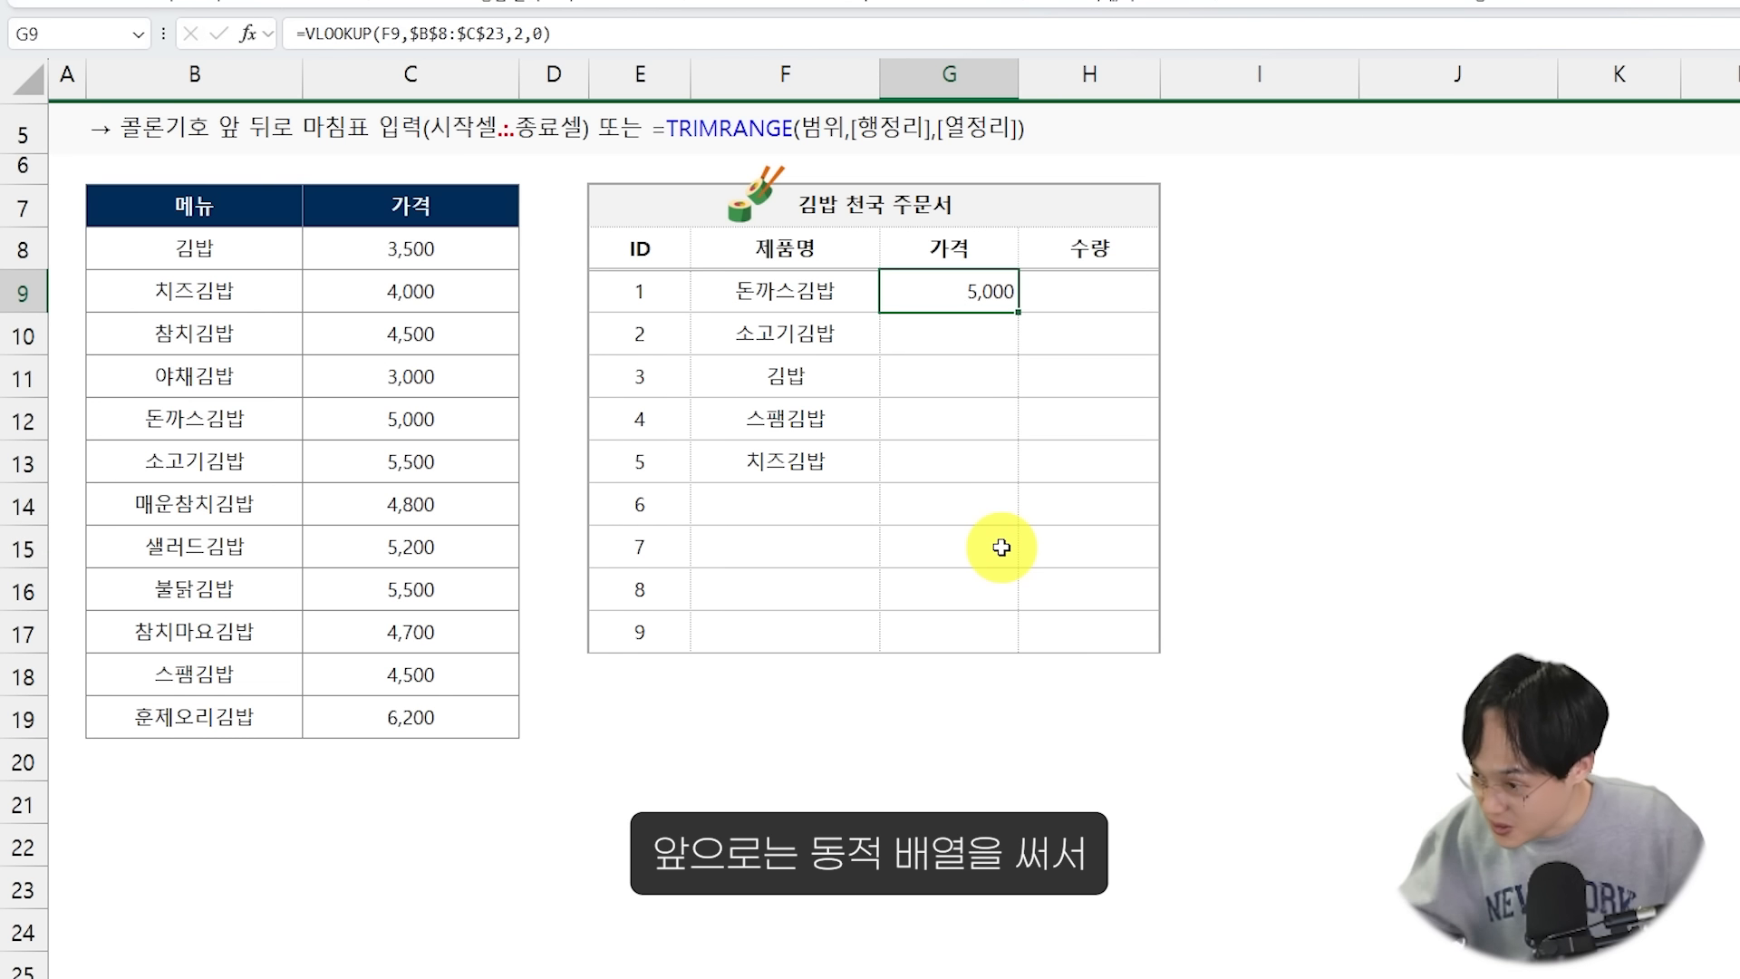
pyautogui.doubleClick(893, 299)
pyautogui.doubleClick(1001, 291)
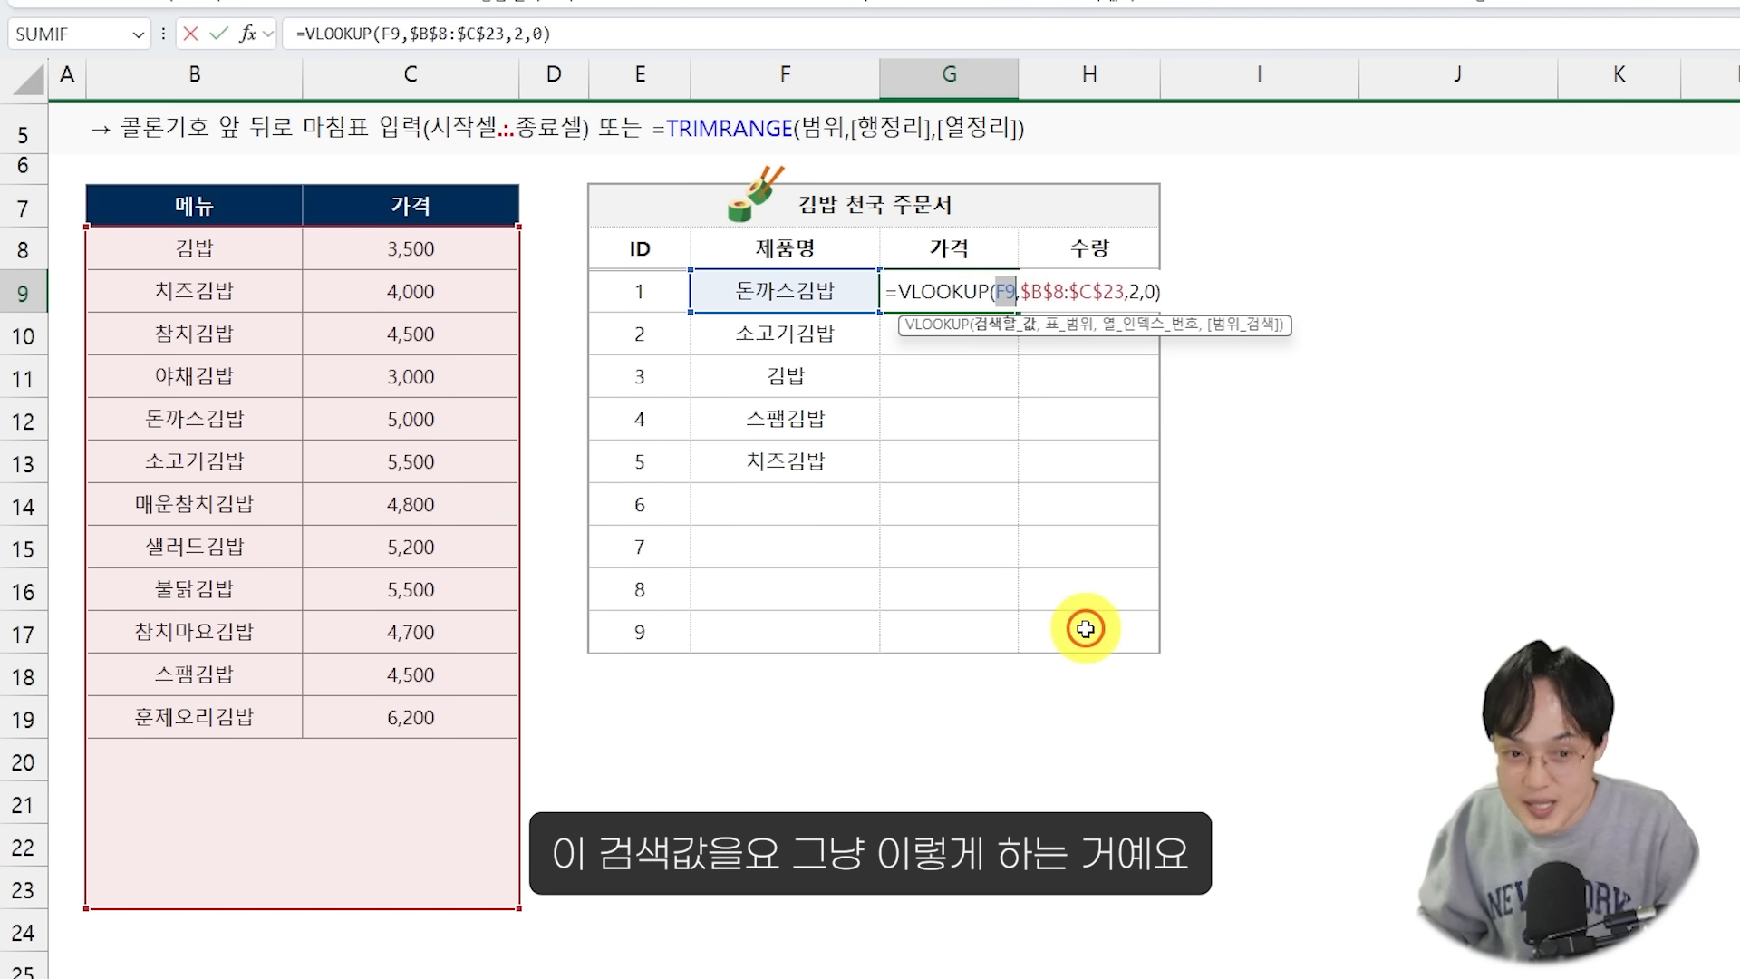
pyautogui.press('BackSpace')
pyautogui.moveTo(759, 290); pyautogui.dragTo(764, 635)
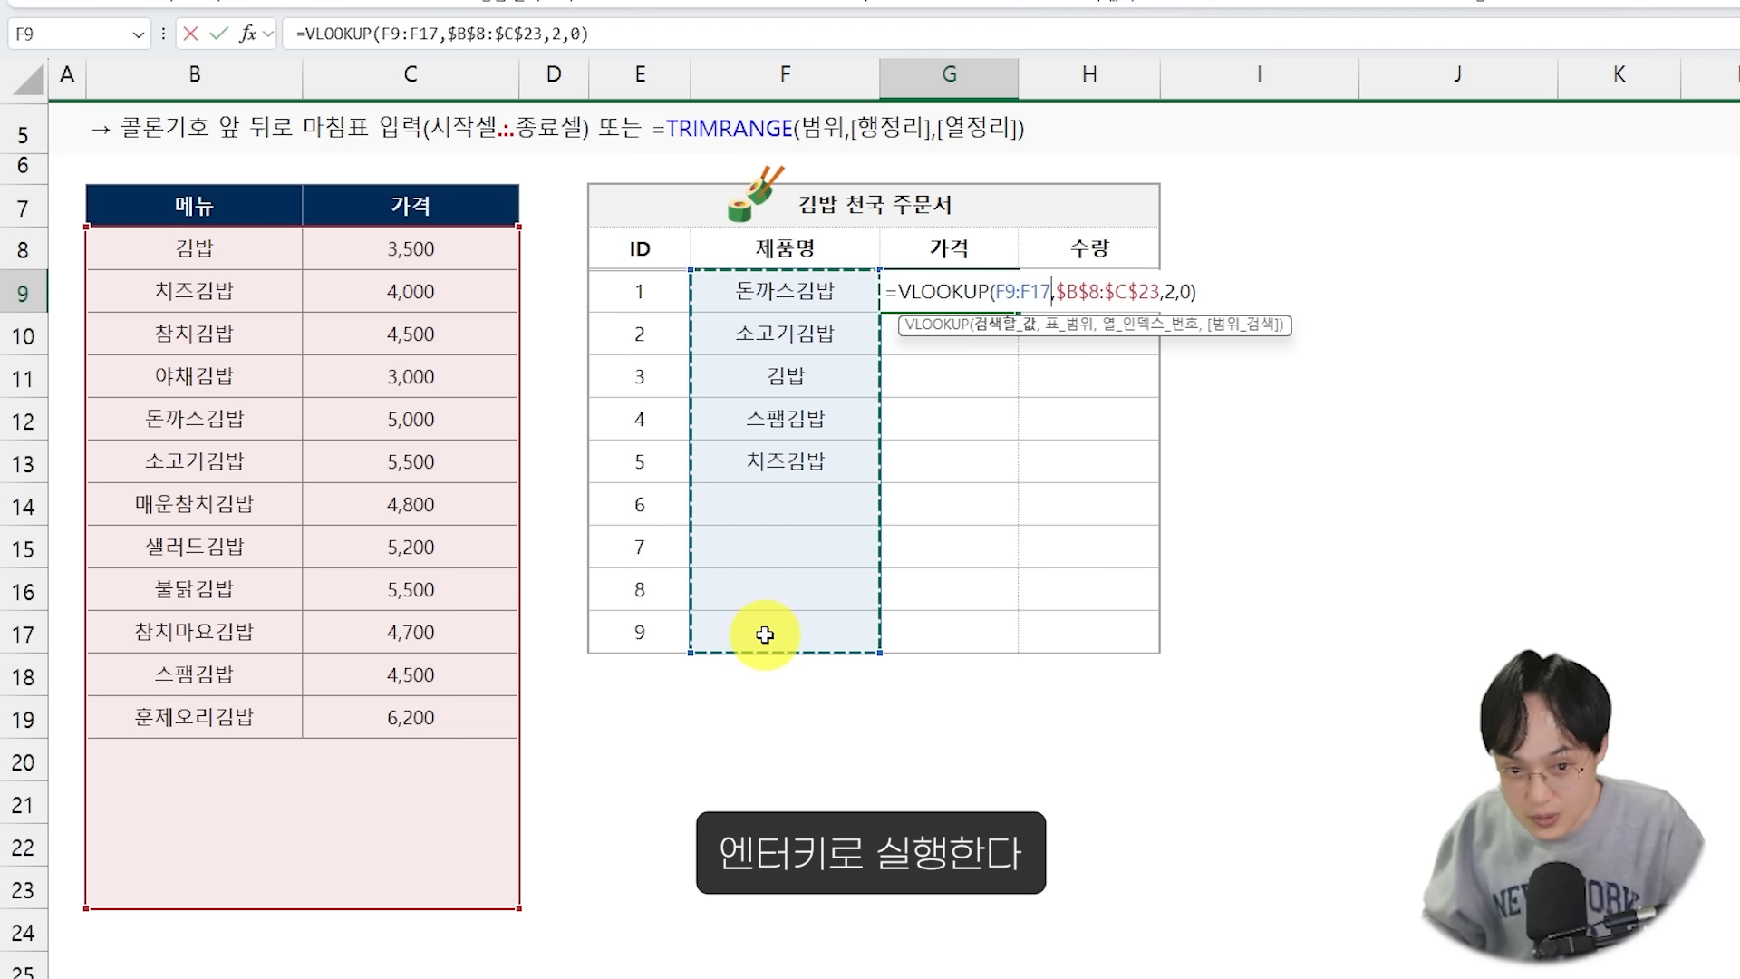
pyautogui.press('Return')
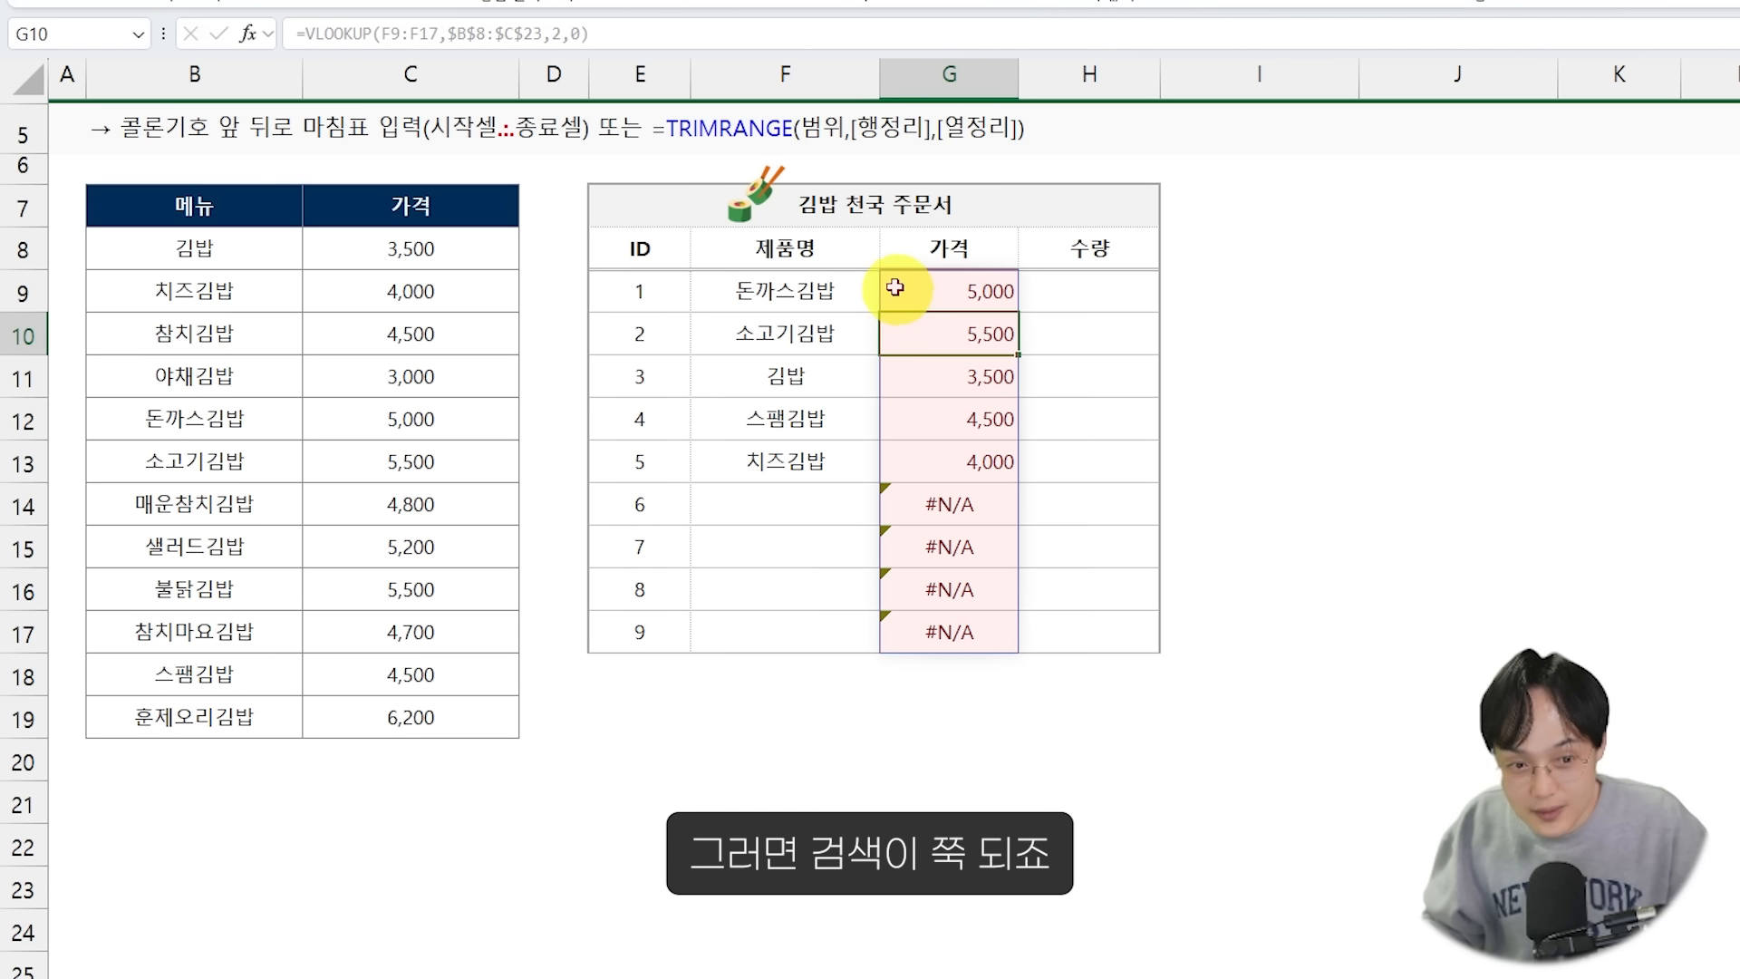
# Examine the spilled prices in column G, comparing the errors in G14:G17 with the empty product cells beside them
pyautogui.moveTo(883, 272)
pyautogui.mouseDown()
pyautogui.moveTo(1022, 706)
pyautogui.moveTo(1023, 691)
pyautogui.mouseUp()
pyautogui.press('Escape')
pyautogui.moveTo(895, 531)
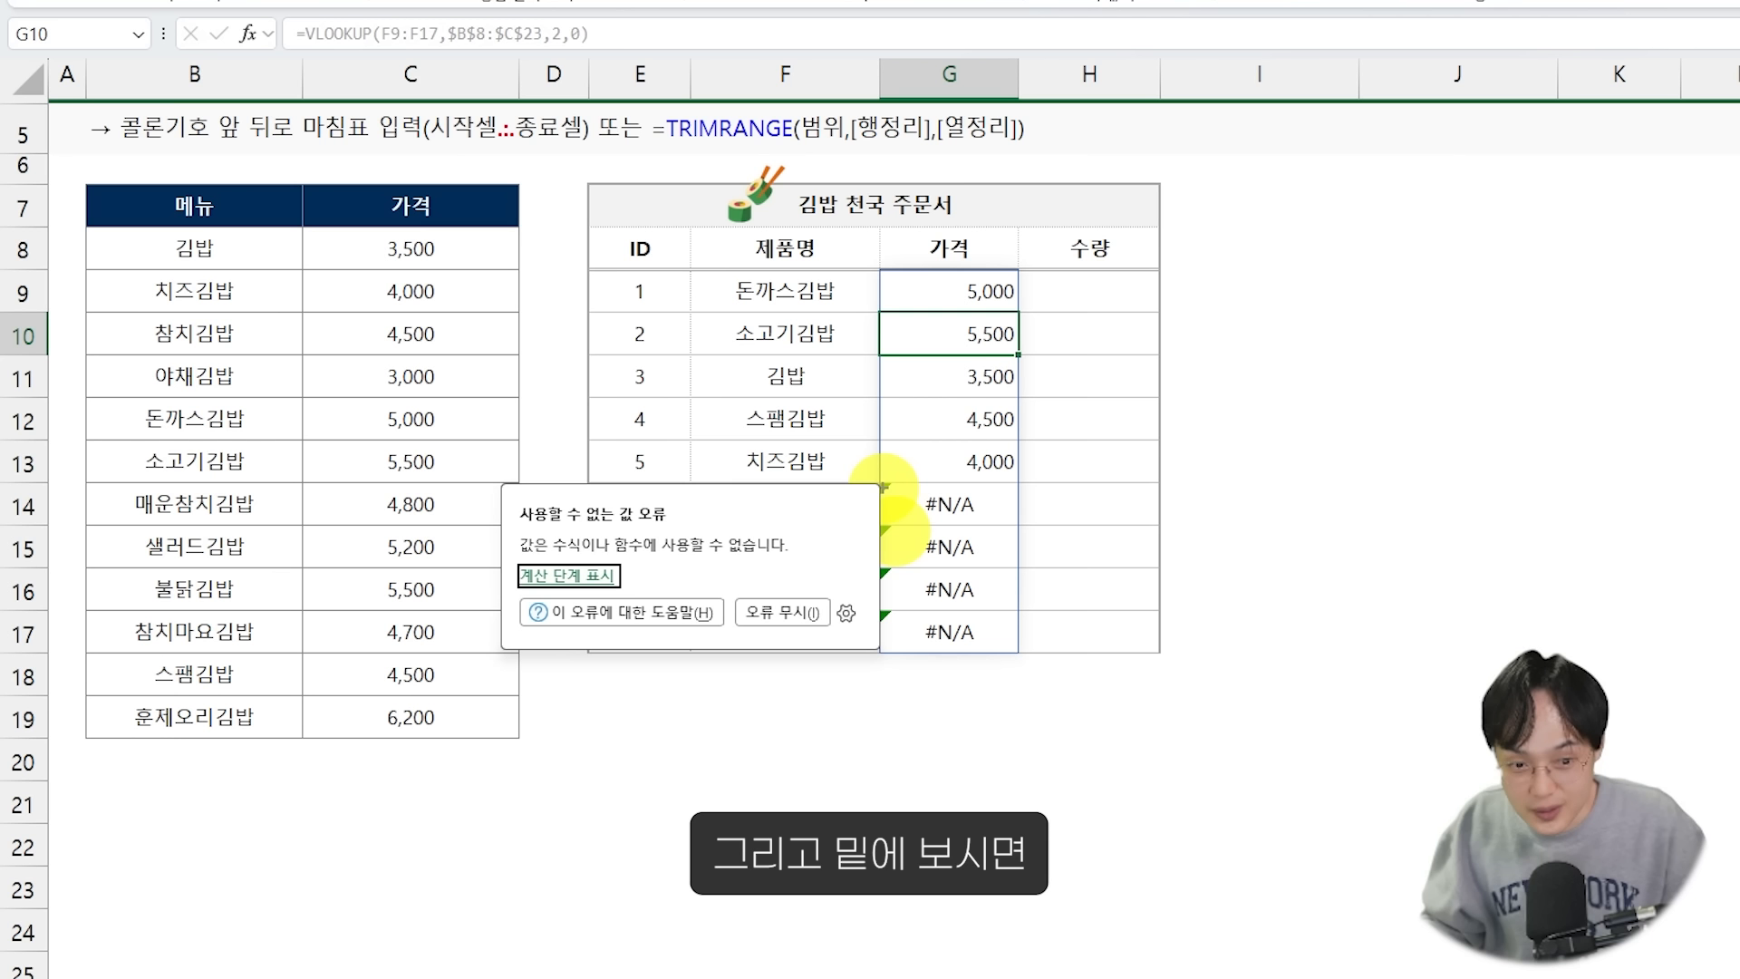
pyautogui.hotkey('ctrl', '2')
pyautogui.moveTo(883, 485); pyautogui.dragTo(1023, 650)
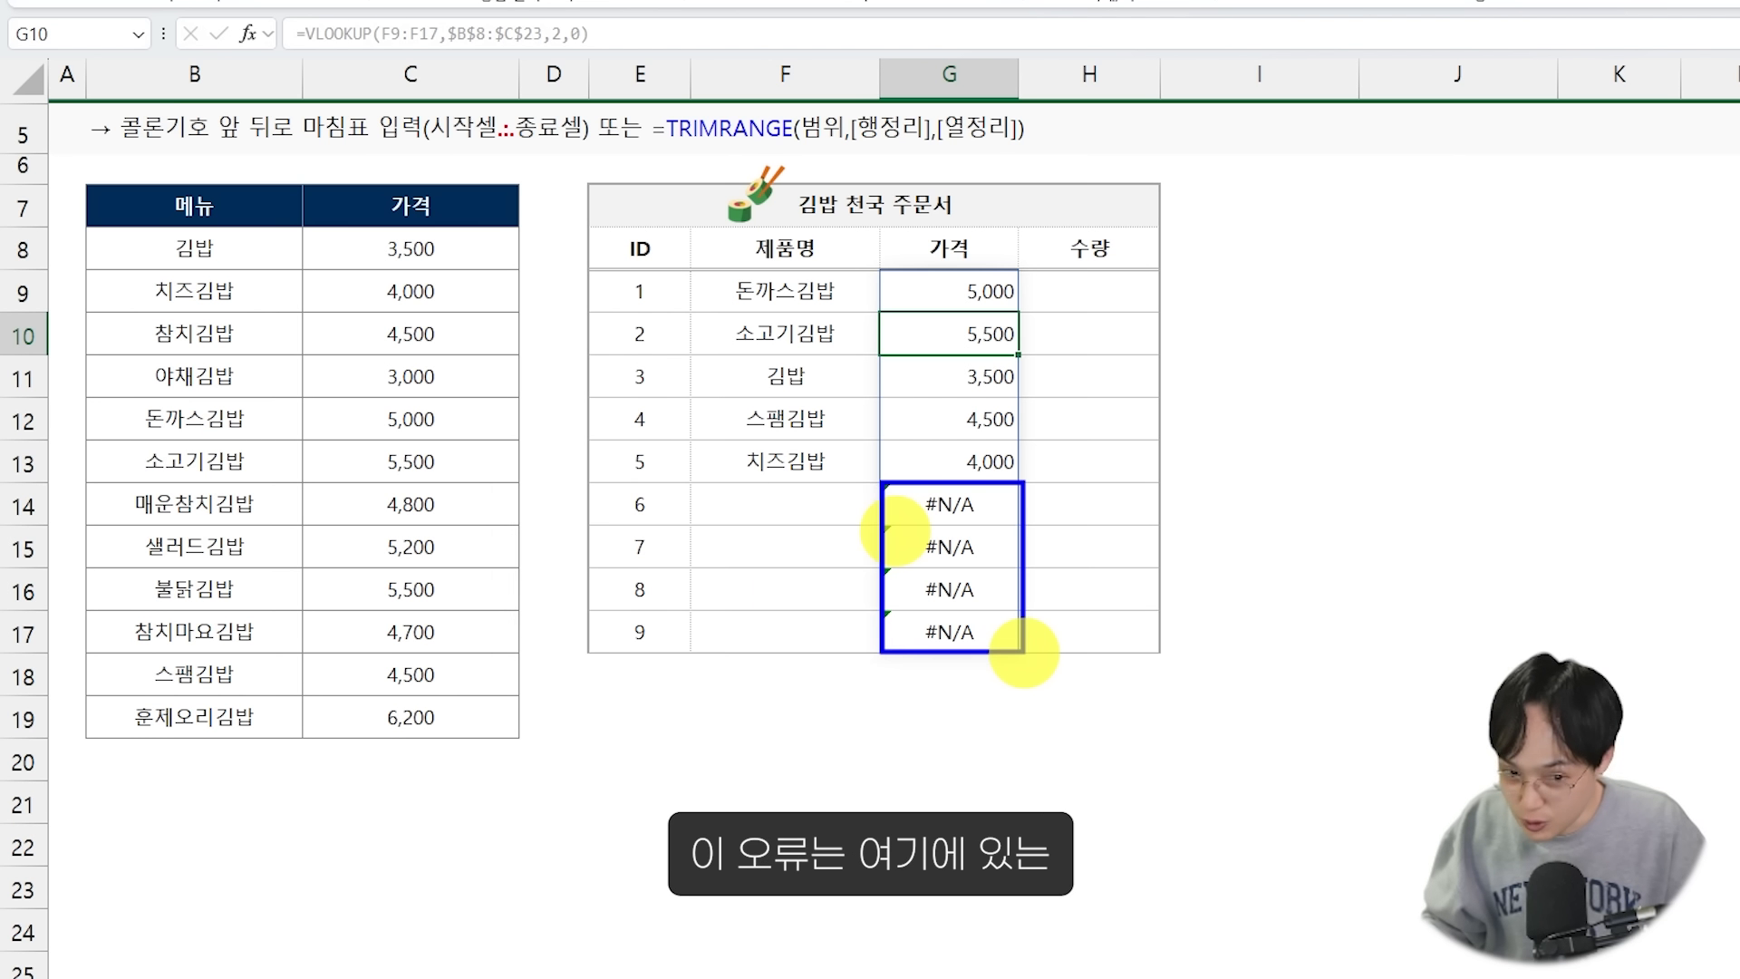
pyautogui.press('Escape')
pyautogui.click(772, 505)
pyautogui.moveTo(703, 477); pyautogui.dragTo(840, 536)
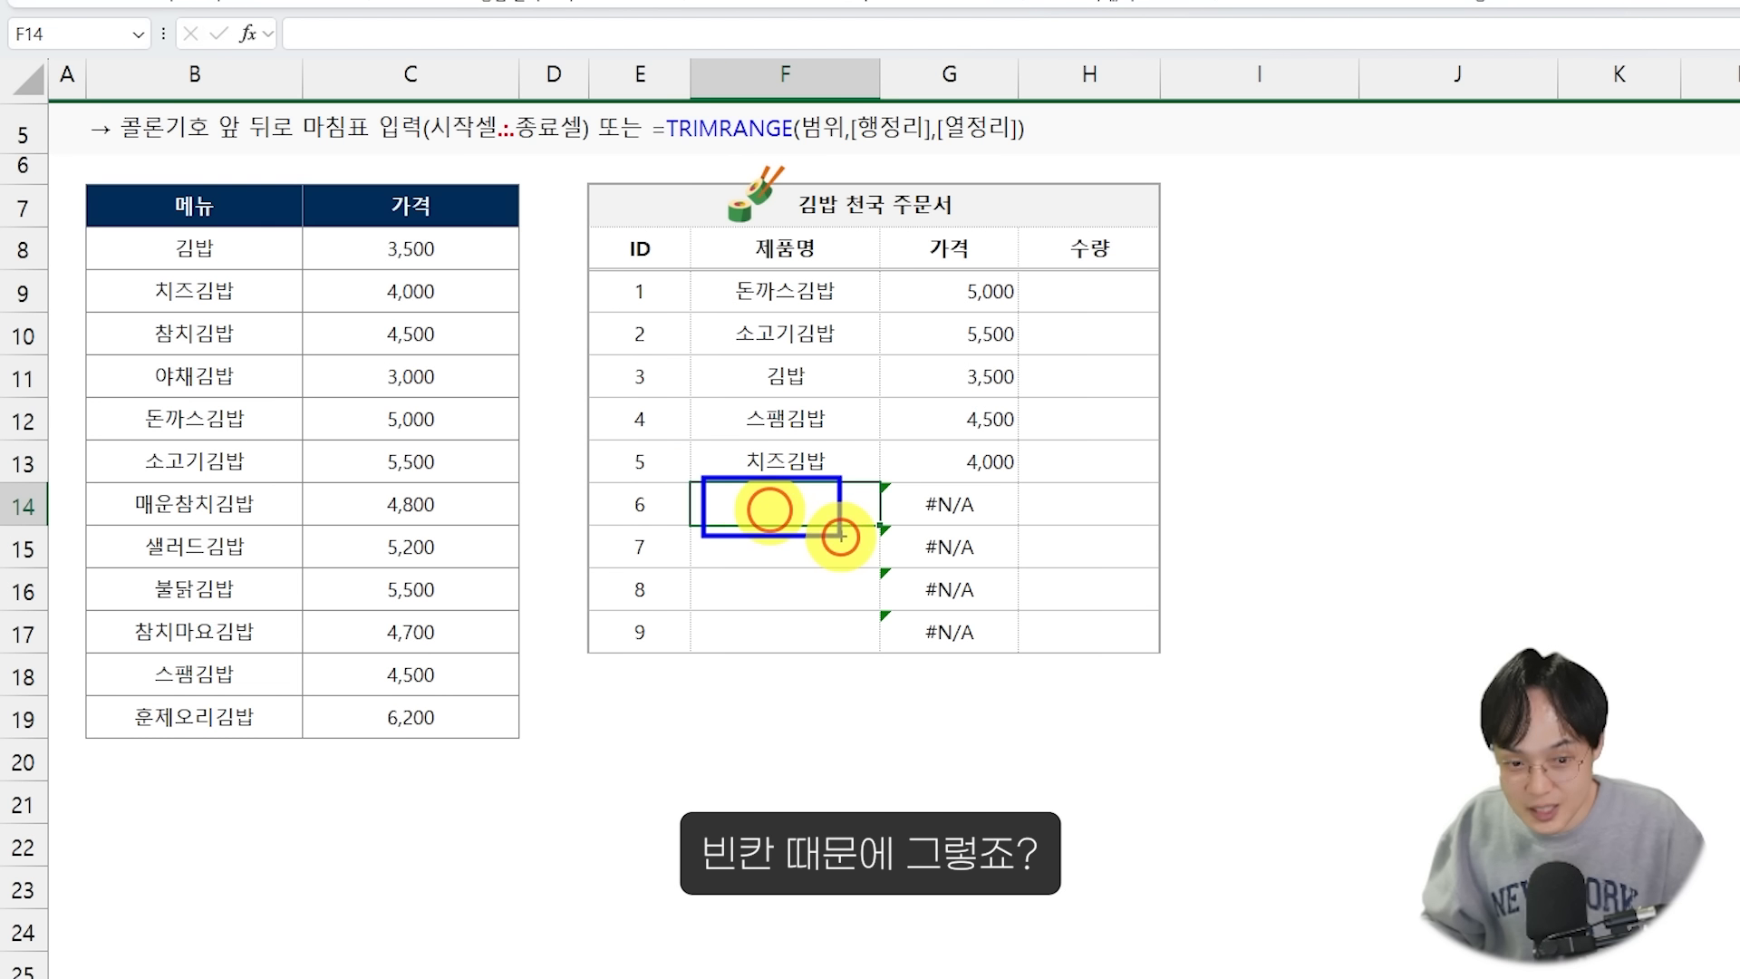
pyautogui.press('Escape')
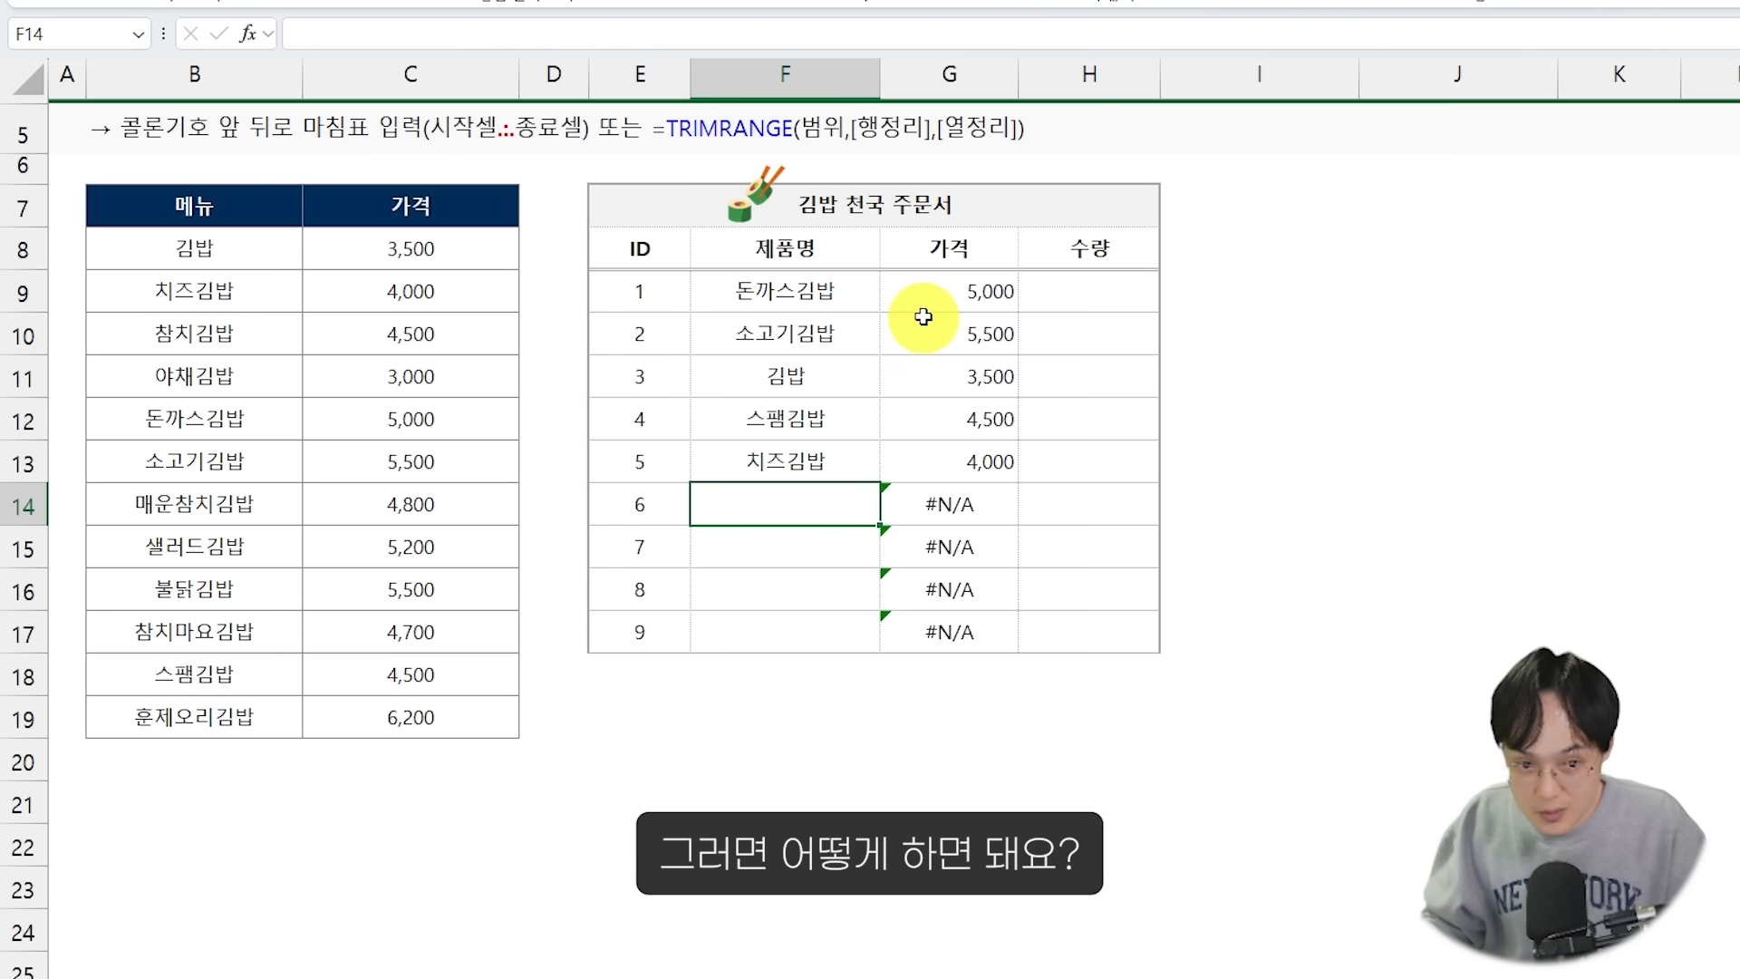
# Turn the lookup range in G9's VLOOKUP into the trimmed reference F9.:.F17
pyautogui.doubleClick(936, 304)
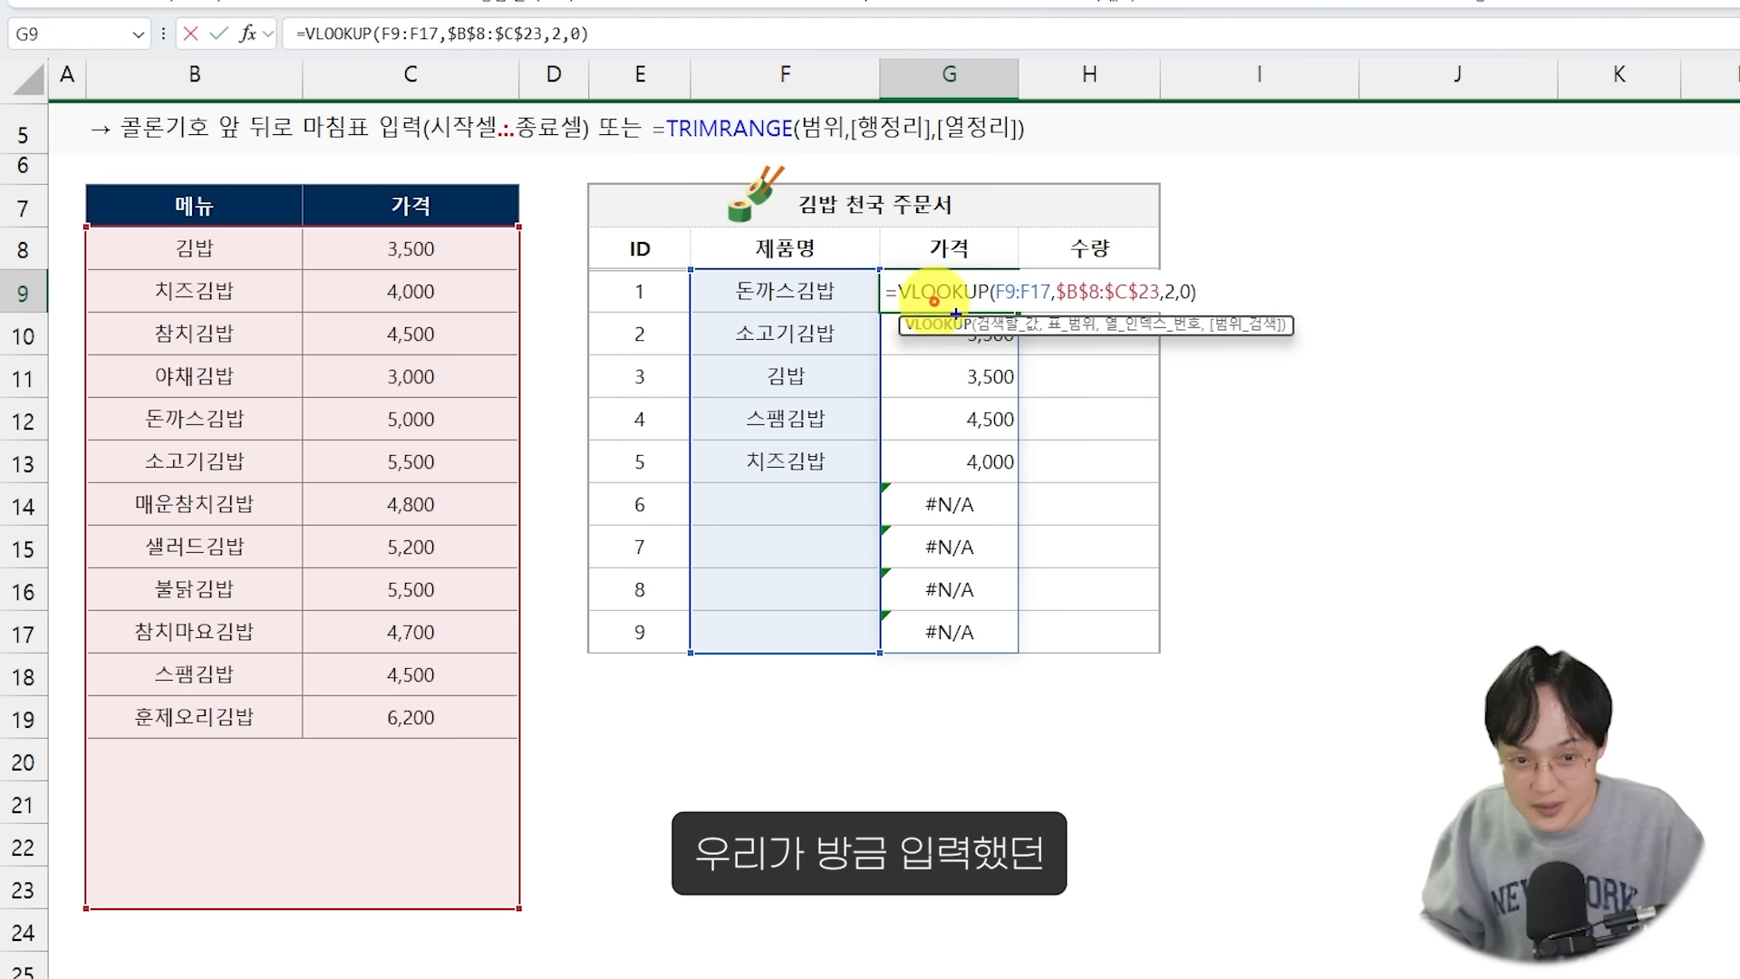
pyautogui.press('Escape')
pyautogui.doubleClick(881, 304)
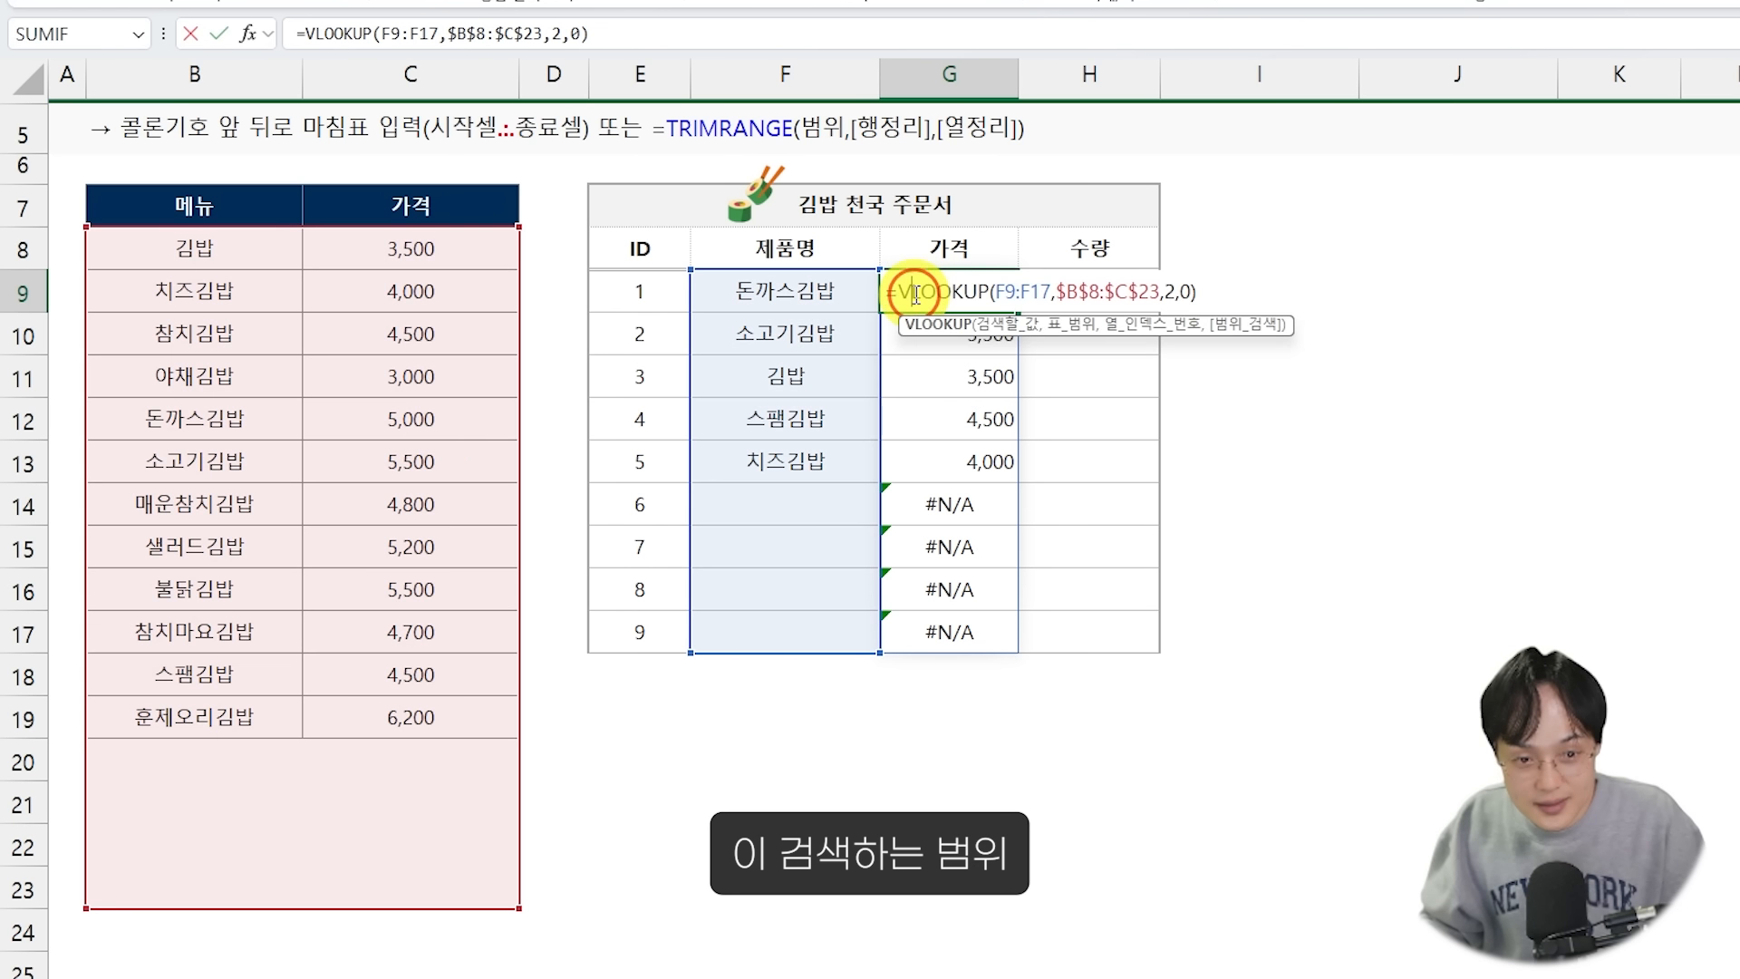
pyautogui.moveTo(976, 273); pyautogui.dragTo(1098, 315)
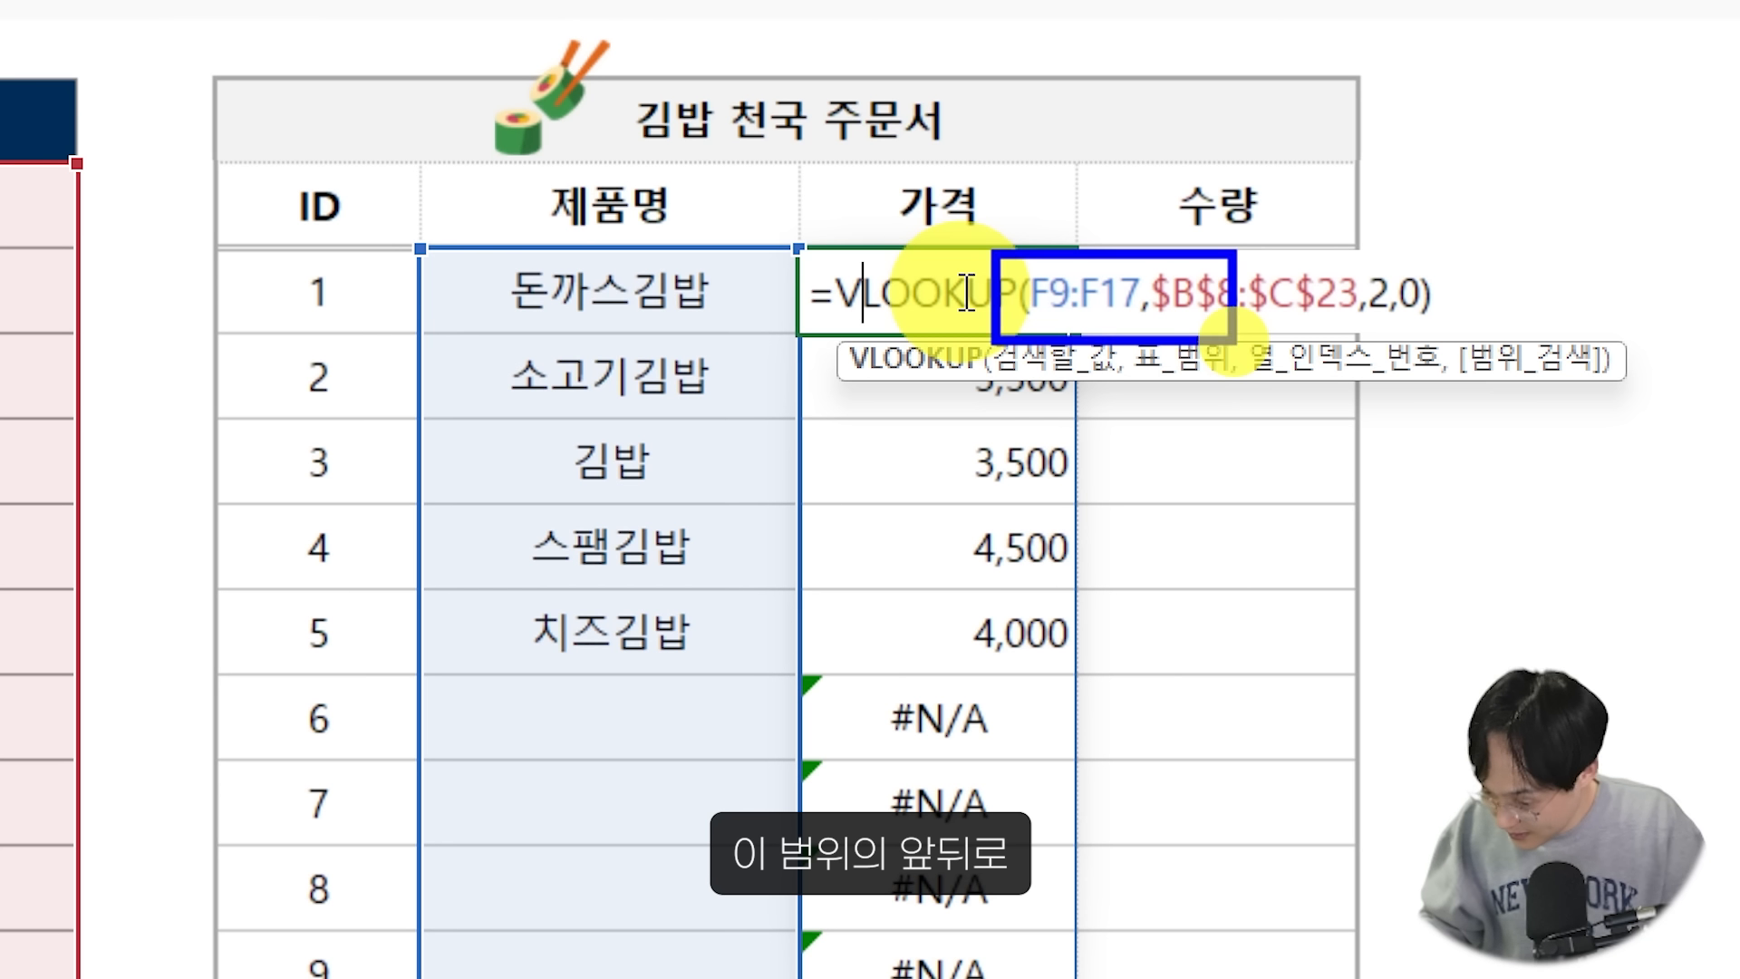
pyautogui.press('Escape')
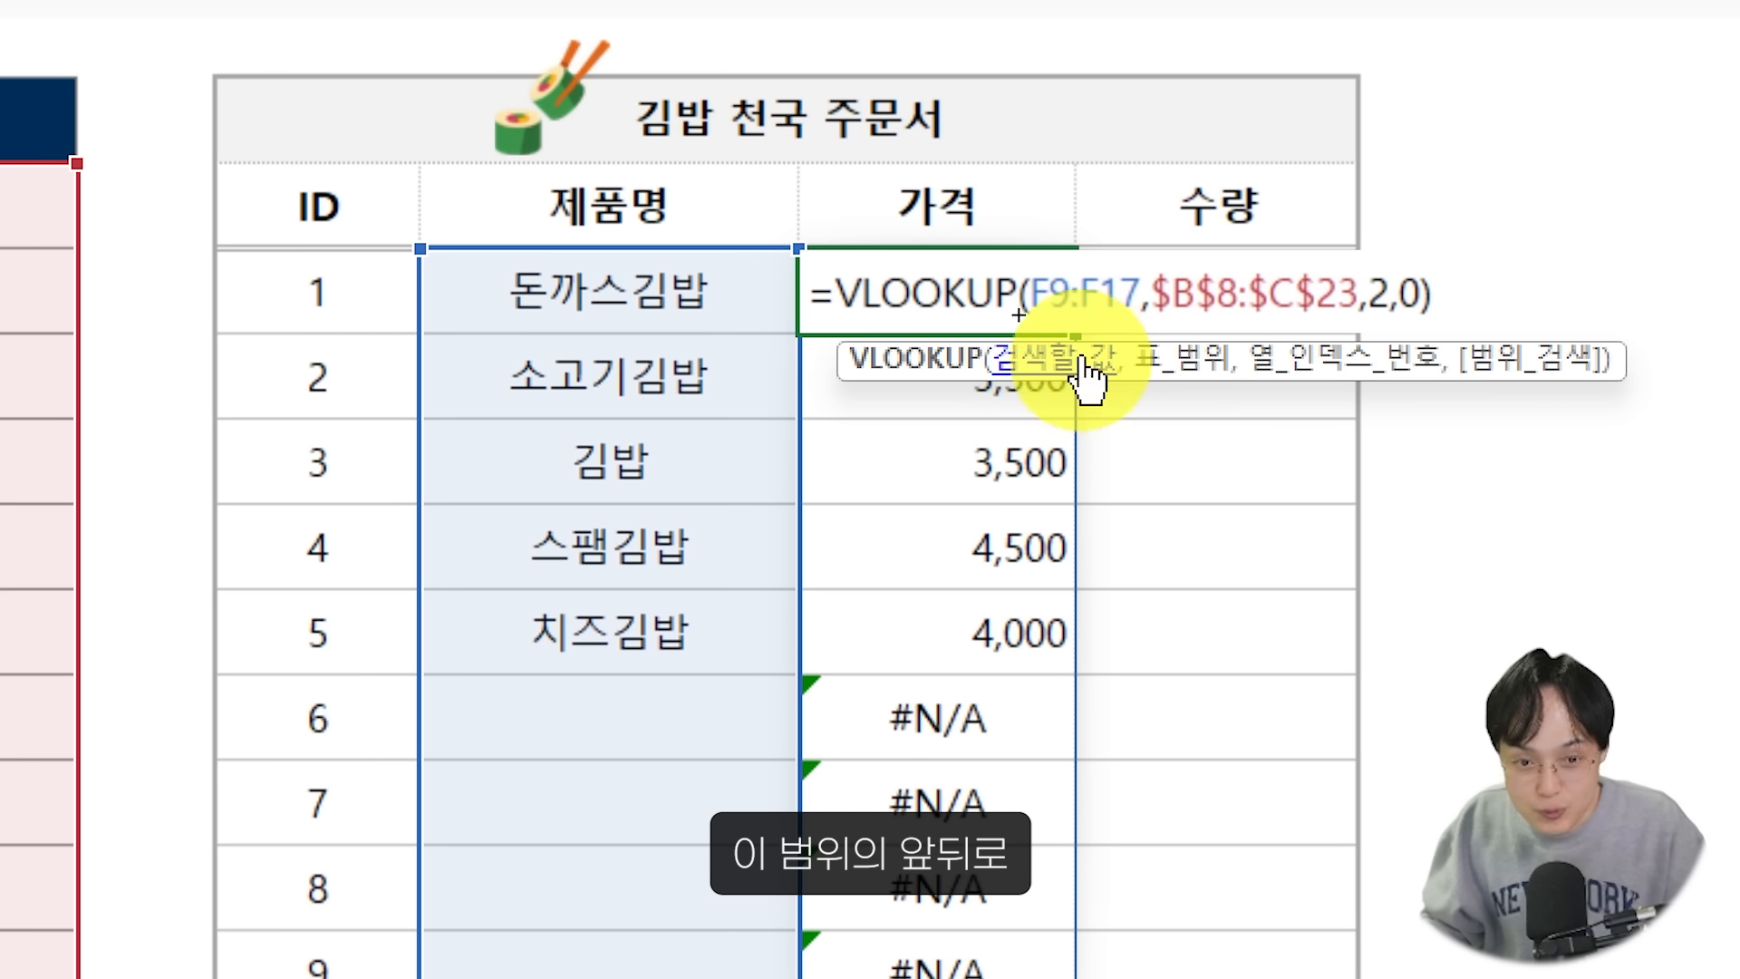
pyautogui.write('.')
pyautogui.press('Right')
pyautogui.write('.')
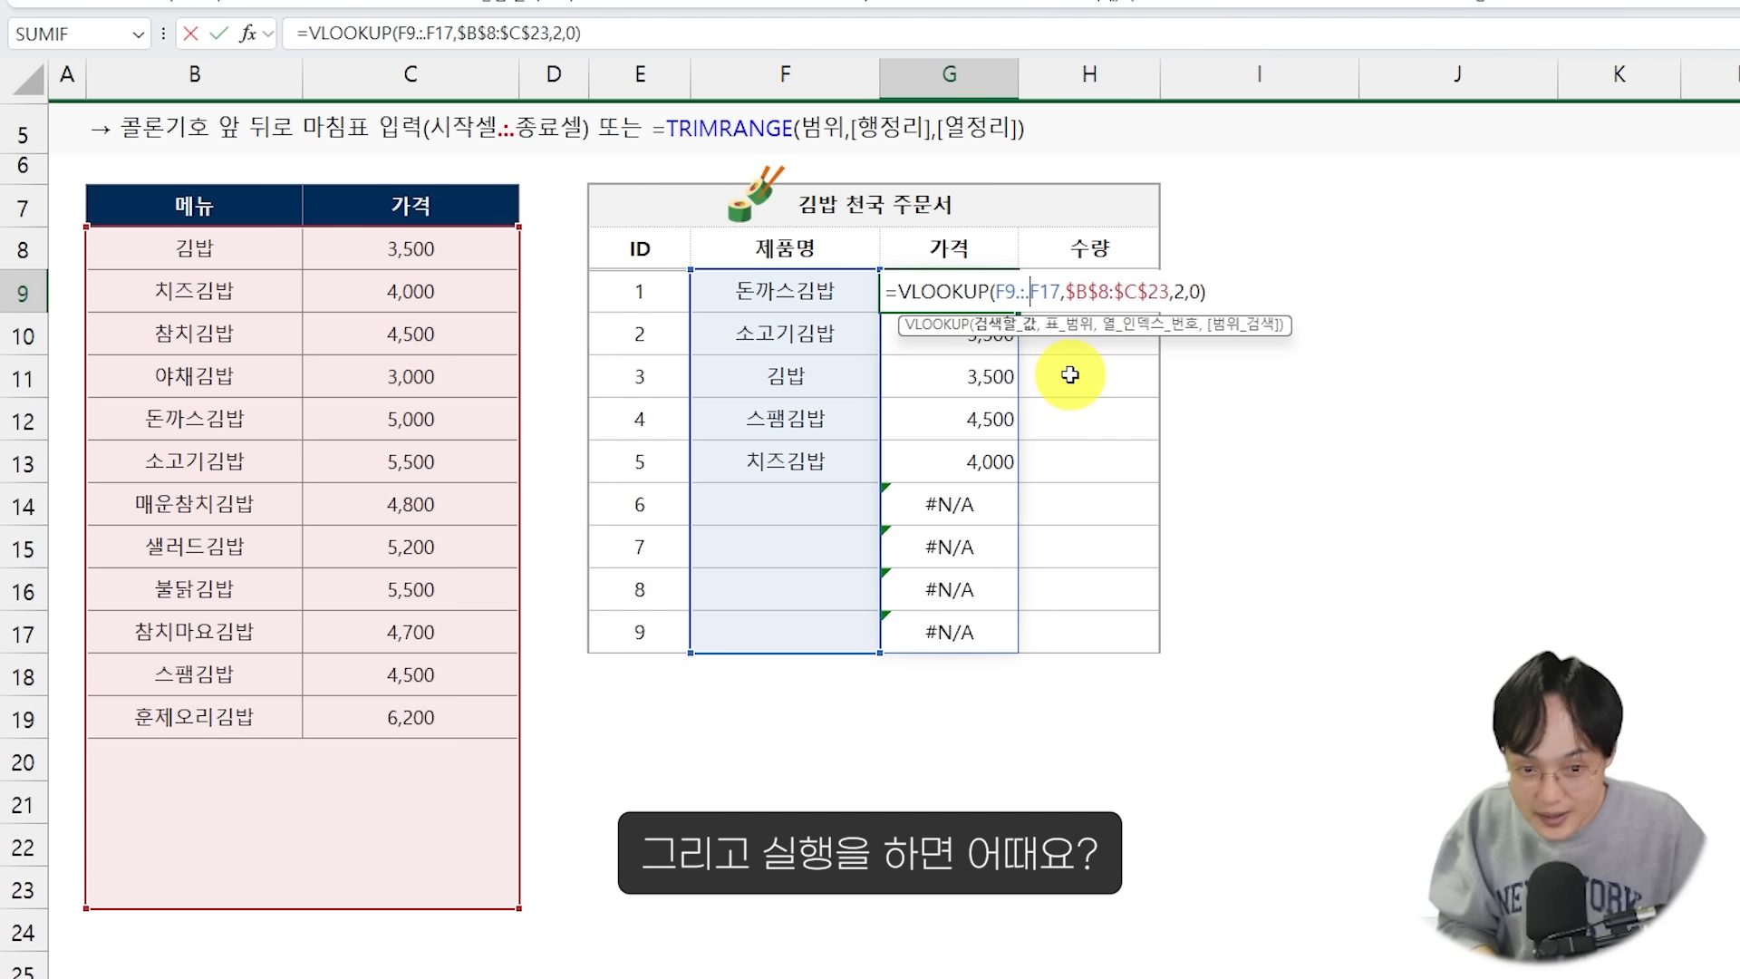
pyautogui.press('Return')
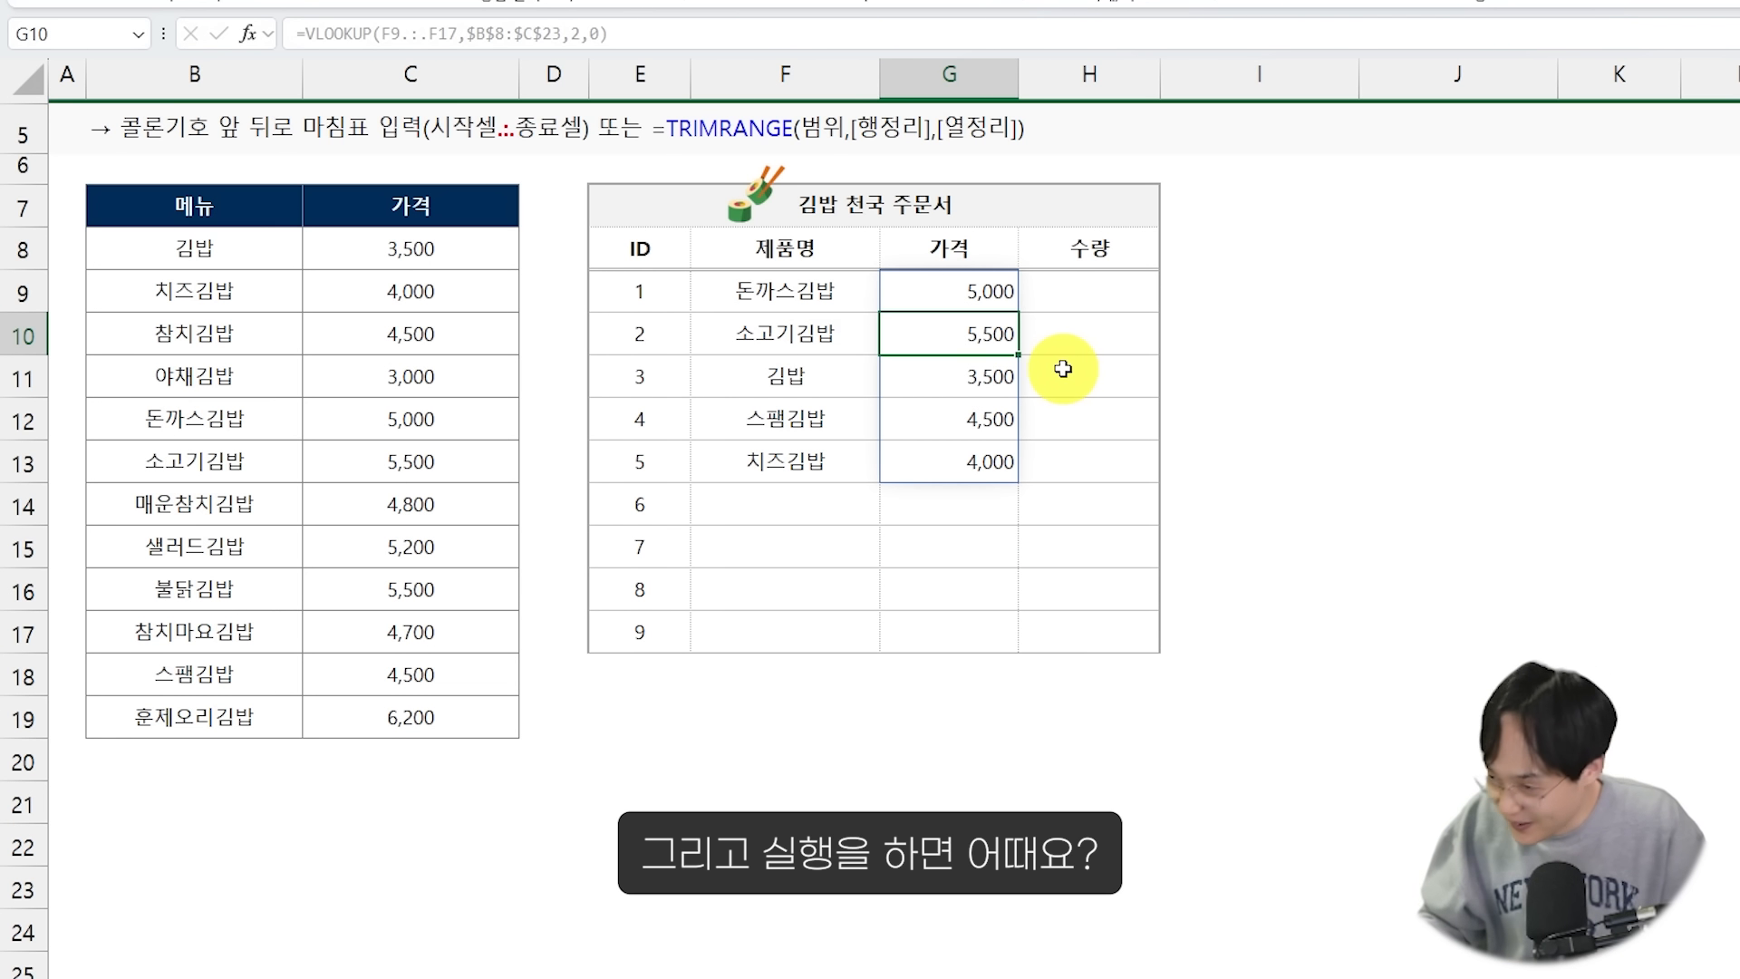
# Add the products 불닭김밥 and 스팸김밥 to F14 and F15 of the order sheet
pyautogui.click(1004, 288)
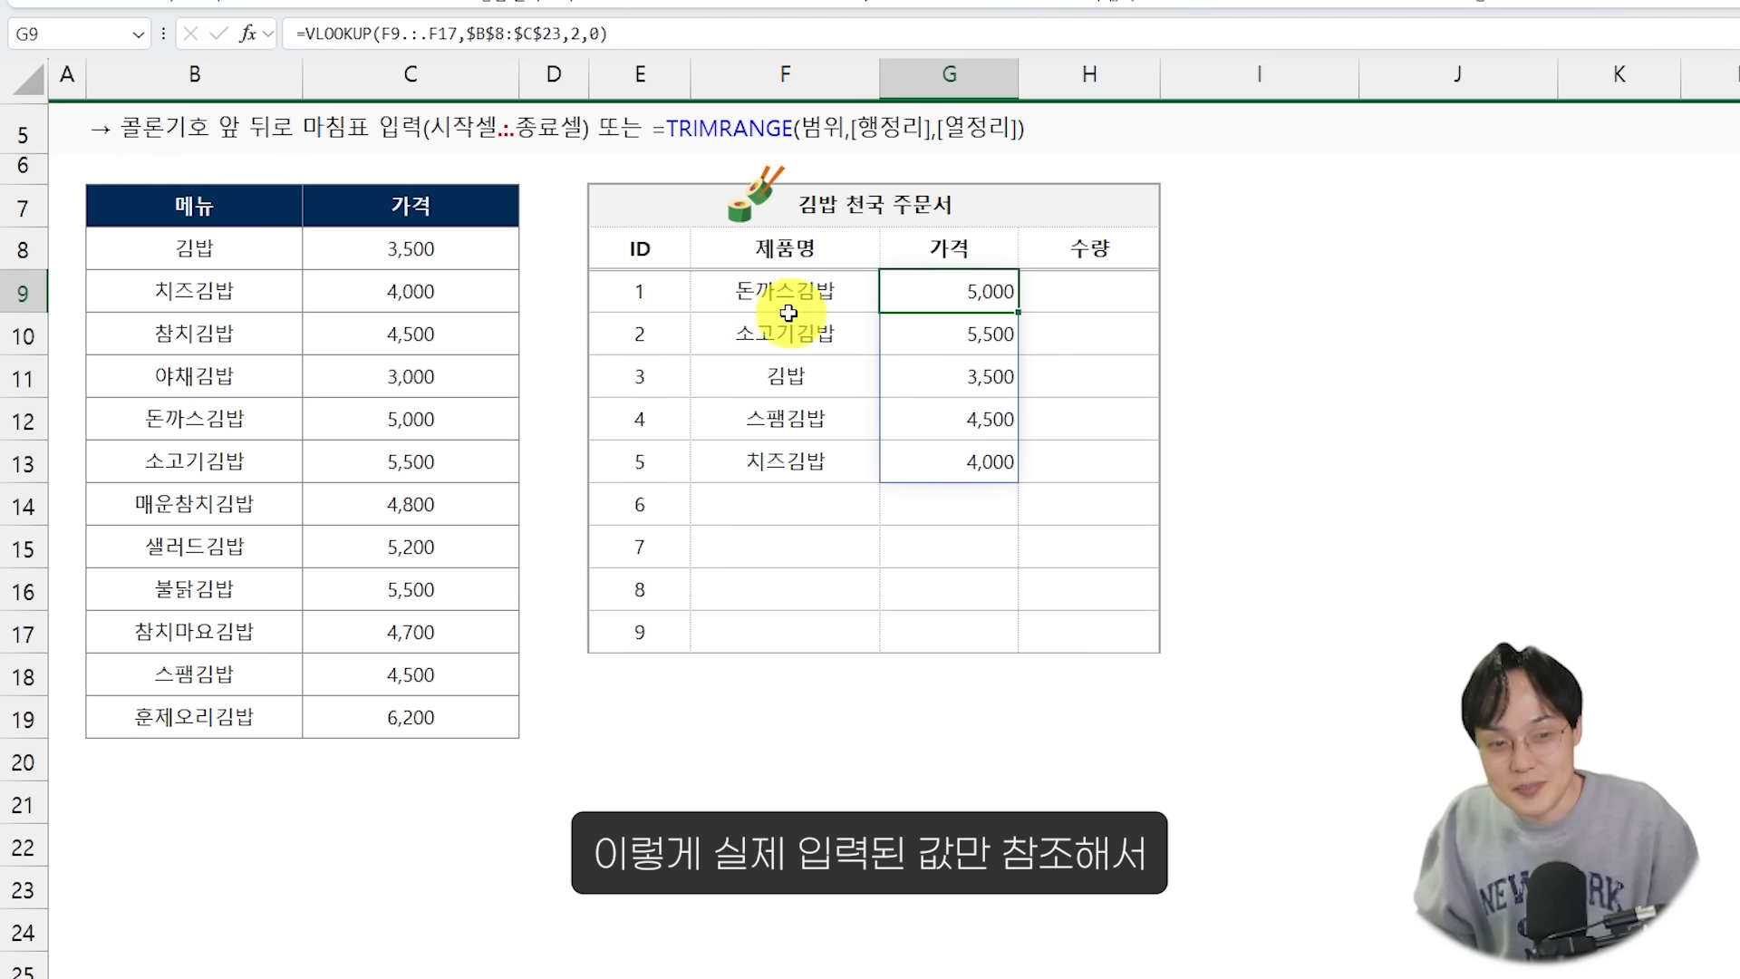
pyautogui.moveTo(699, 271); pyautogui.dragTo(897, 503)
pyautogui.moveTo(796, 430)
pyautogui.mouseDown()
pyautogui.moveTo(908, 349)
pyautogui.moveTo(870, 357)
pyautogui.moveTo(855, 498)
pyautogui.mouseUp()
pyautogui.doubleClick(874, 521)
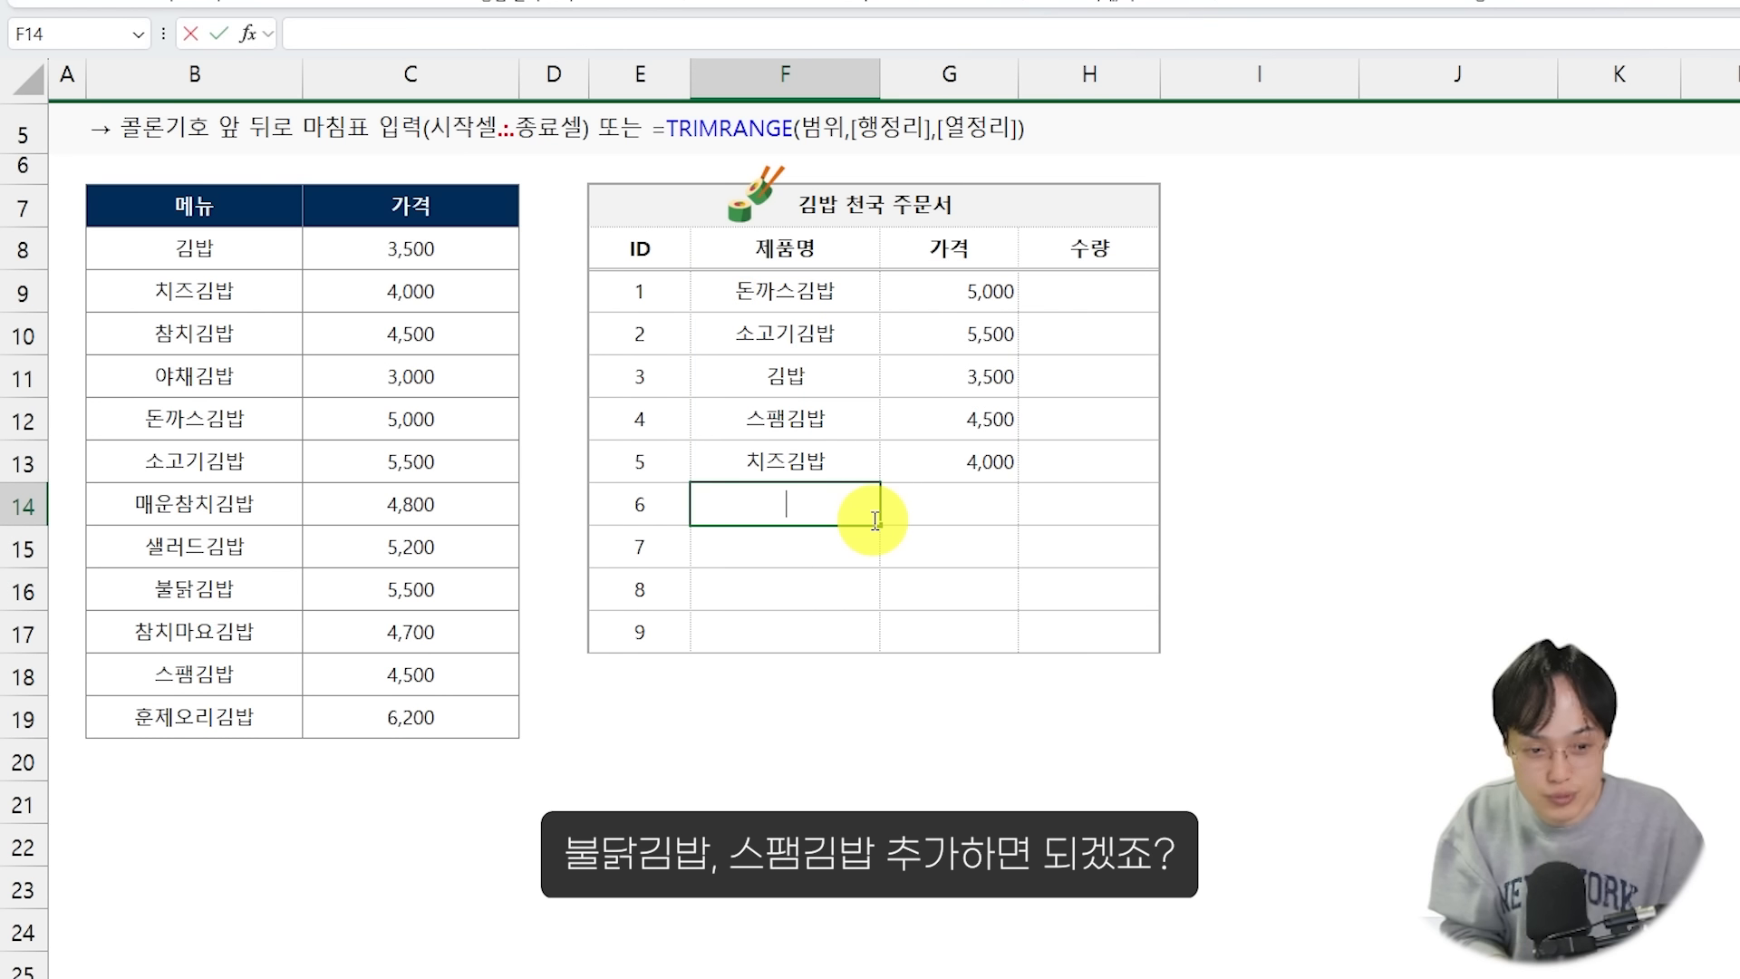
pyautogui.write('불닭김밥')
pyautogui.press('Return')
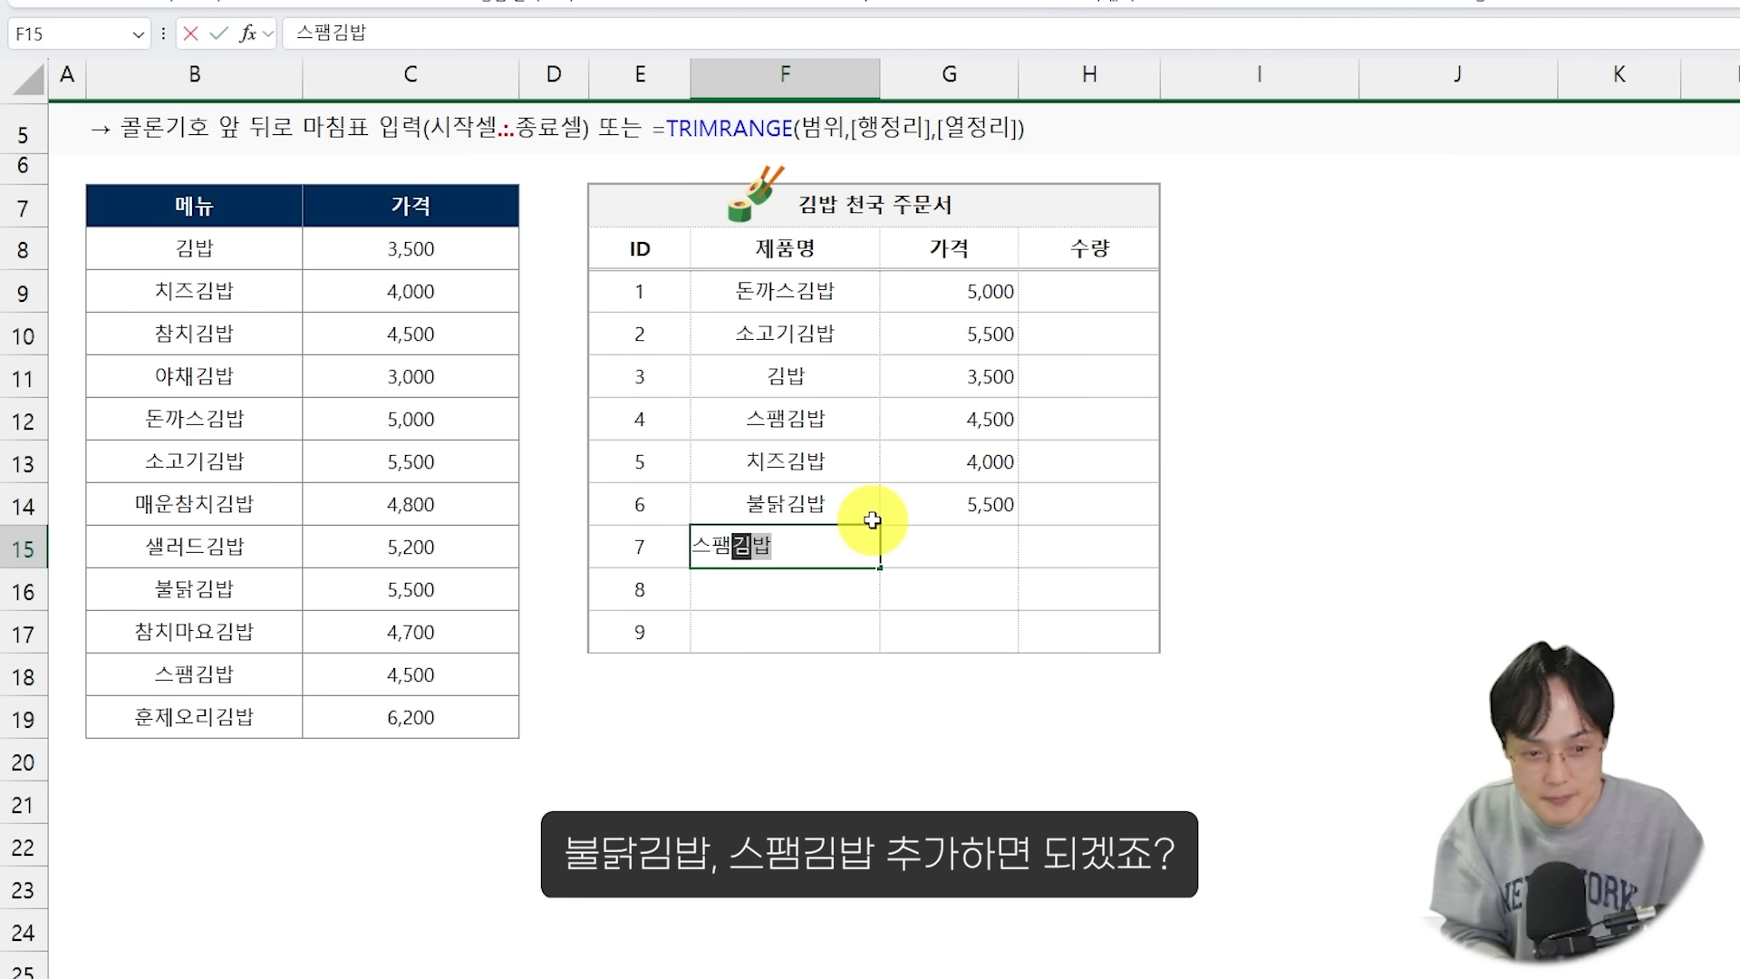
pyautogui.press('Return')
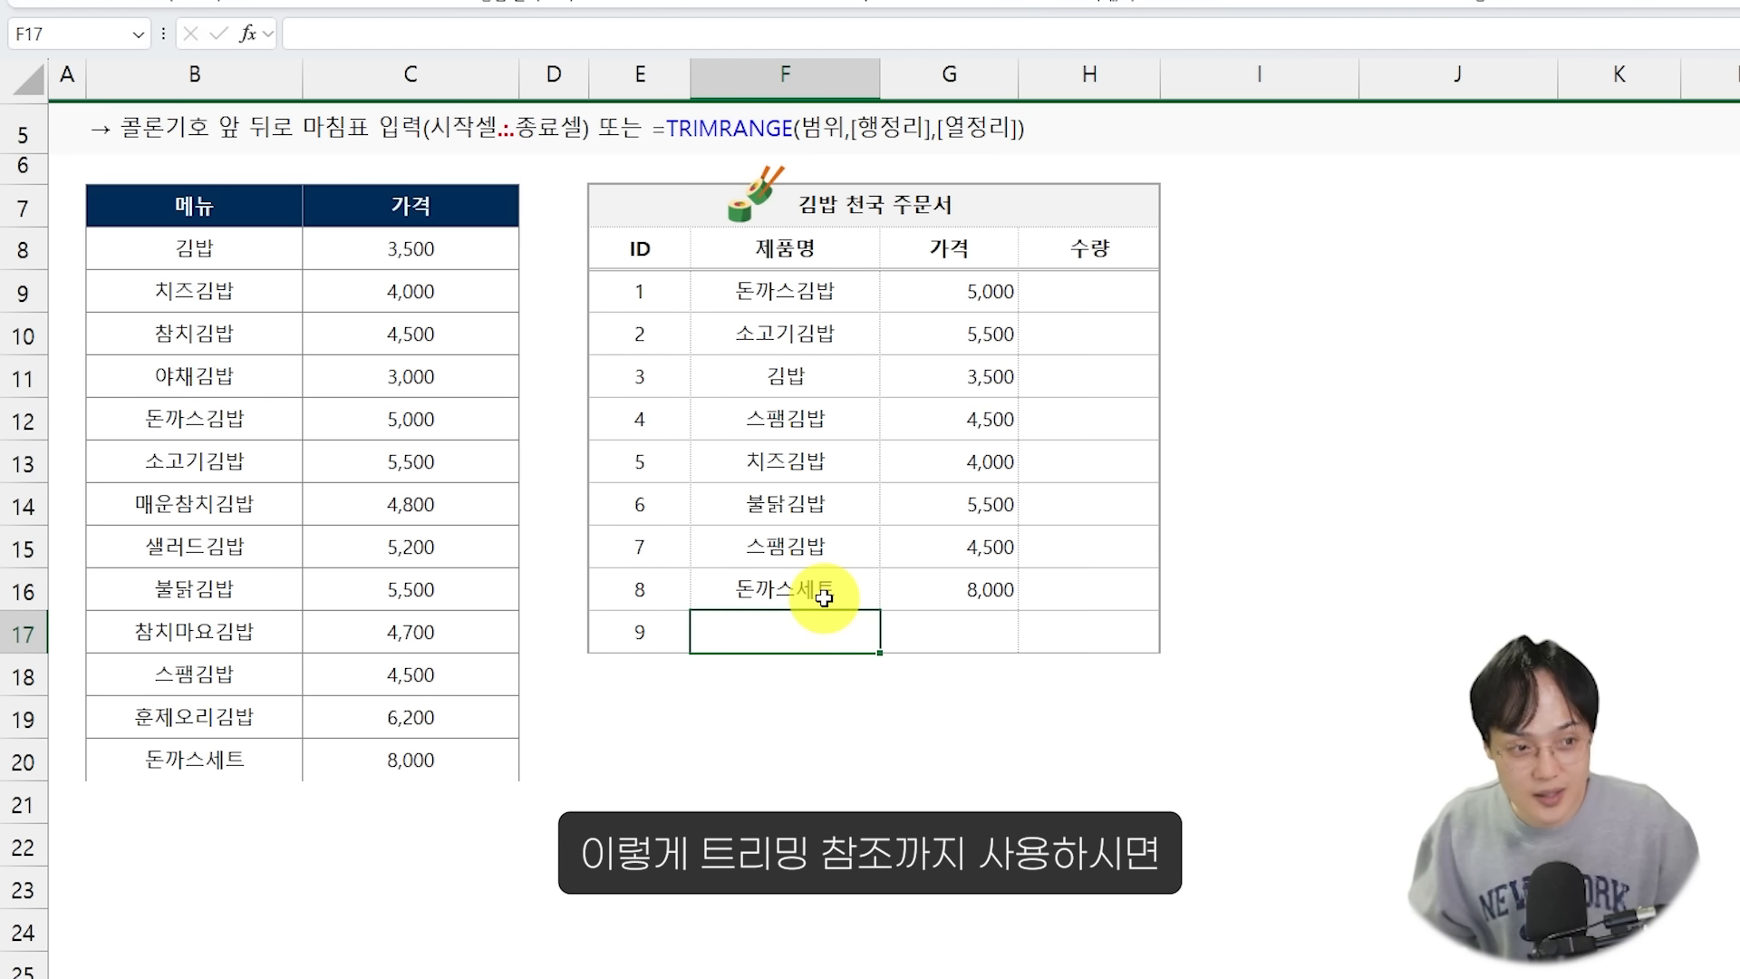
pyautogui.scroll(1, 465, 308)
pyautogui.moveTo(68, 88)
pyautogui.mouseDown()
pyautogui.moveTo(873, 319)
pyautogui.moveTo(983, 330)
pyautogui.mouseUp()
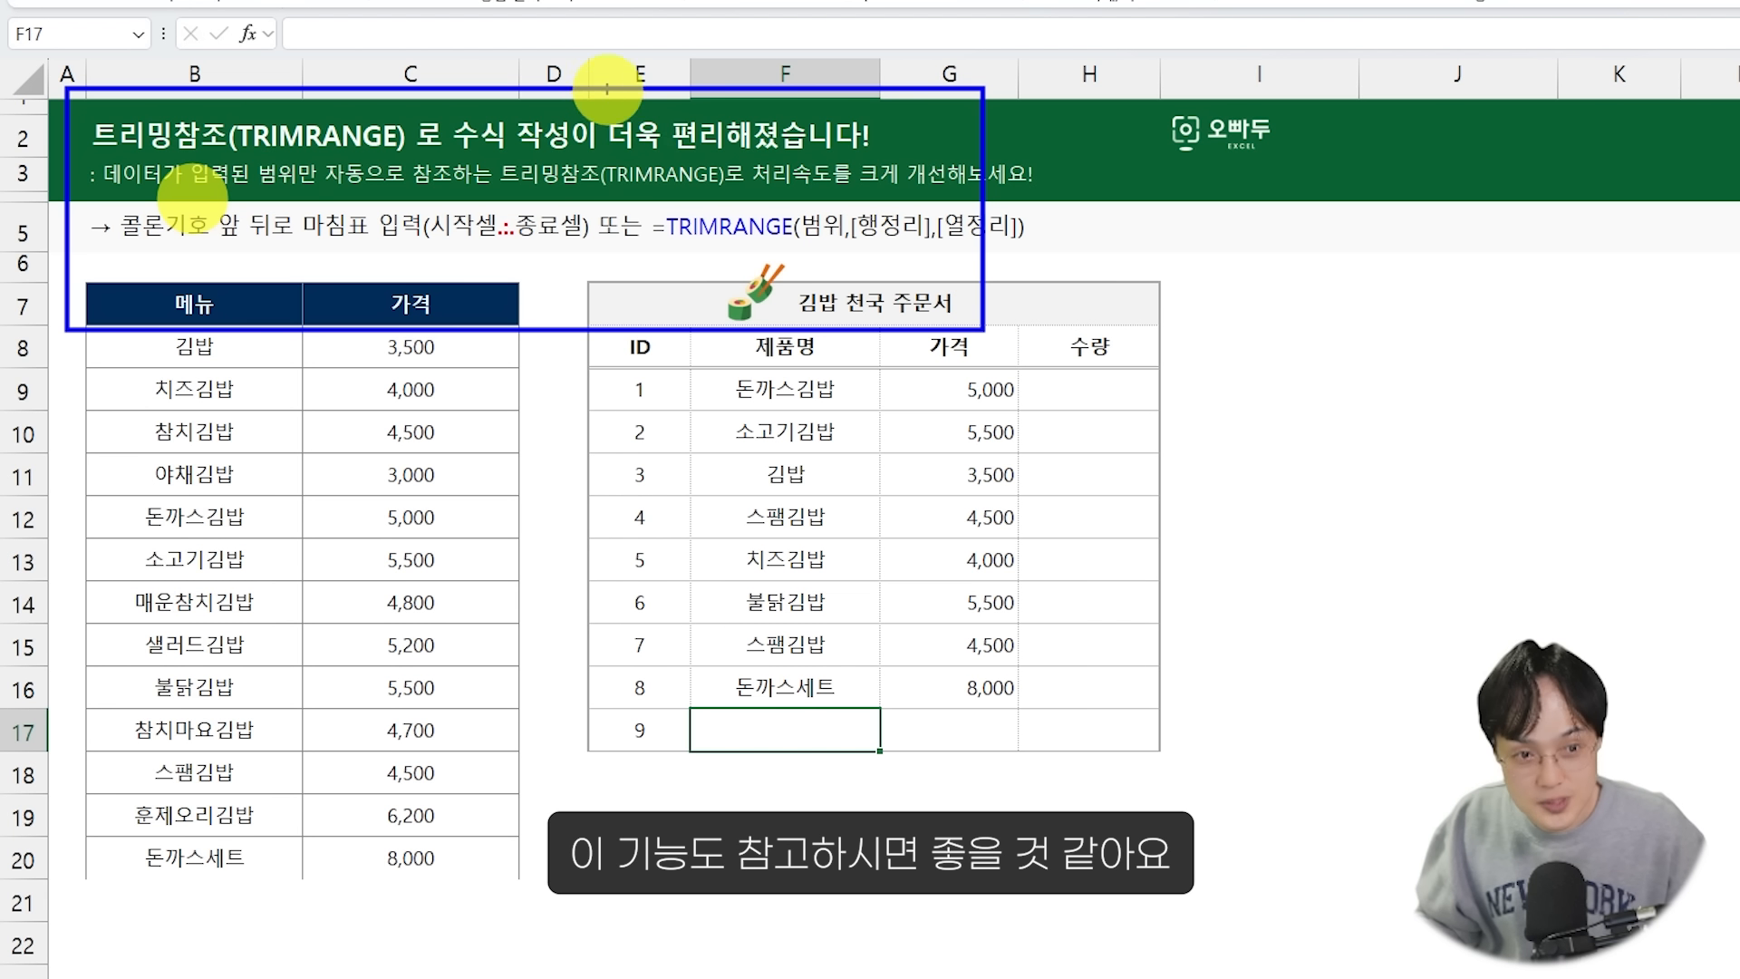
pyautogui.moveTo(608, 89); pyautogui.dragTo(683, 106)
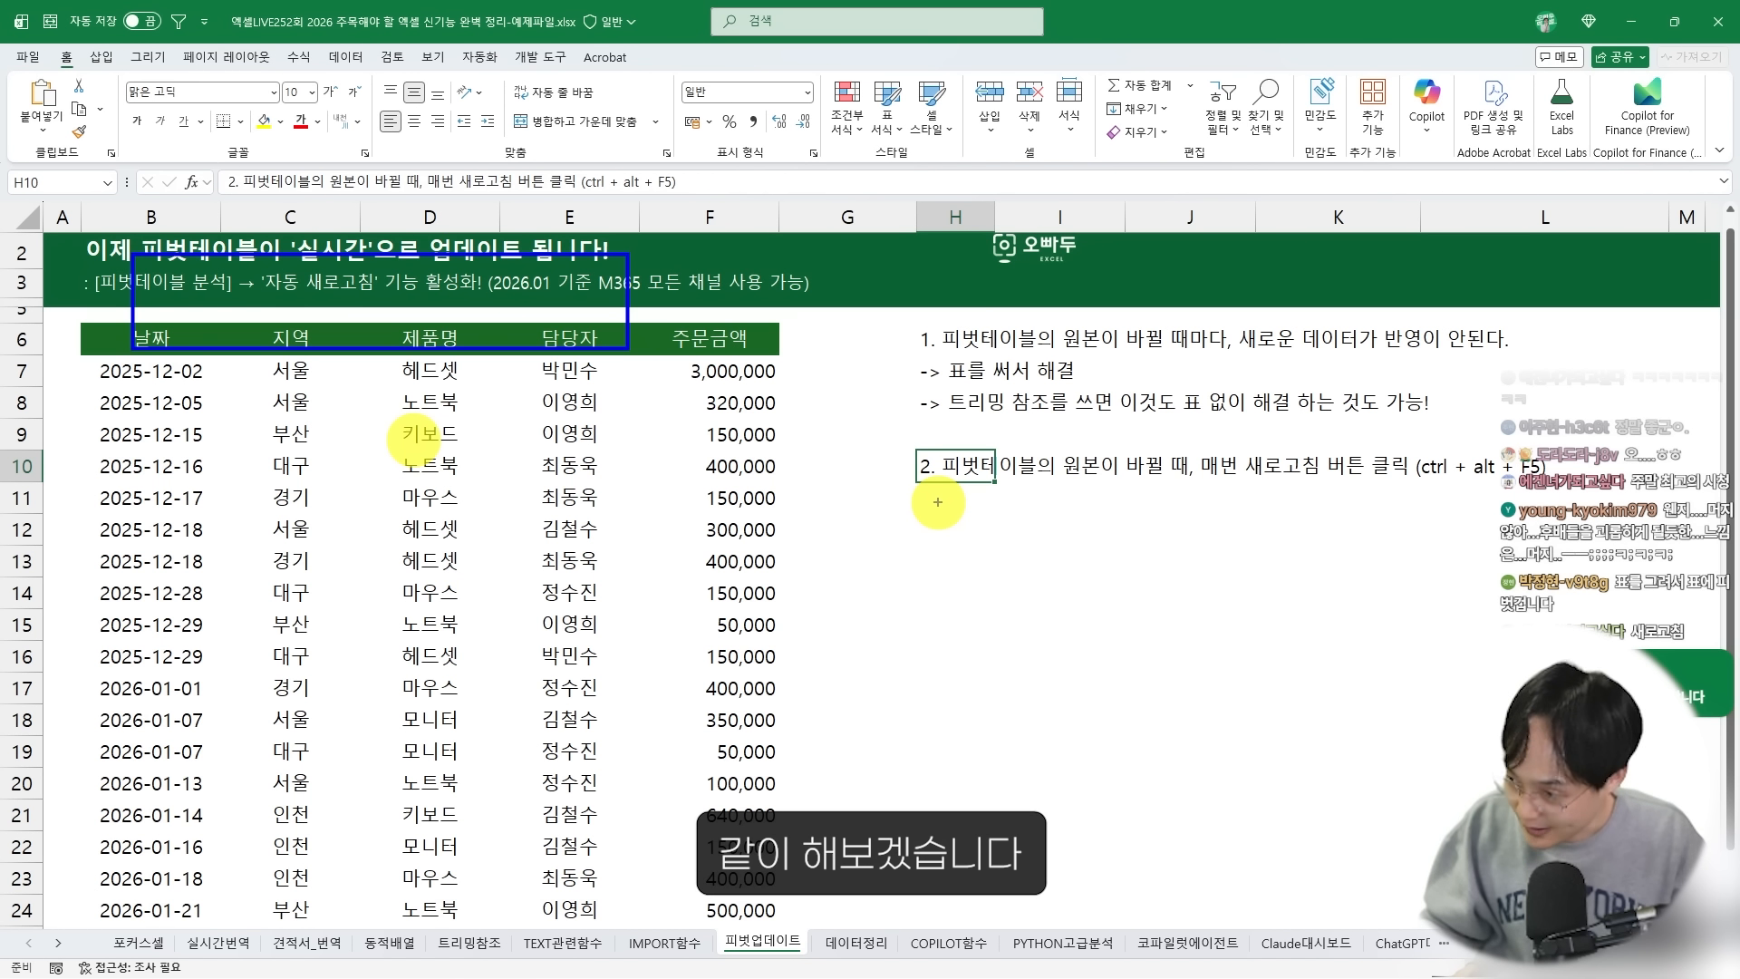
pyautogui.moveTo(942, 339); pyautogui.dragTo(959, 424)
# Convert the order data in B6:F25 to a table with headers and apply the green banded table style
pyautogui.click(85, 333)
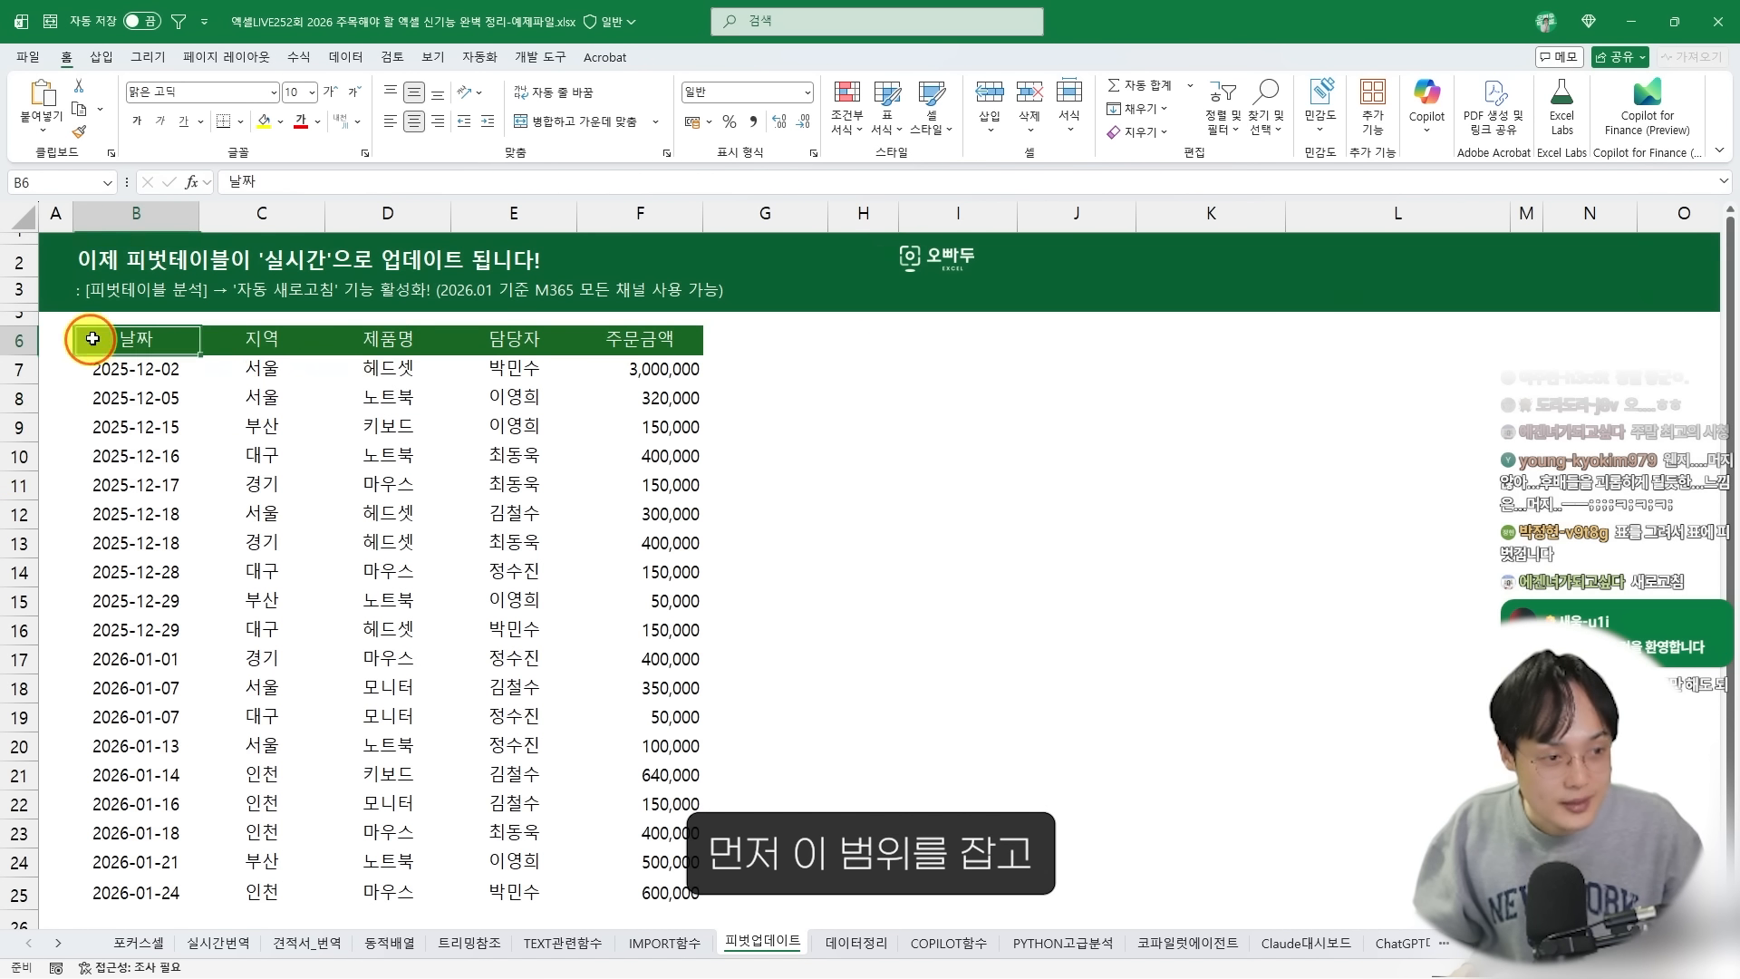
pyautogui.hotkey('ctrl', 'a')
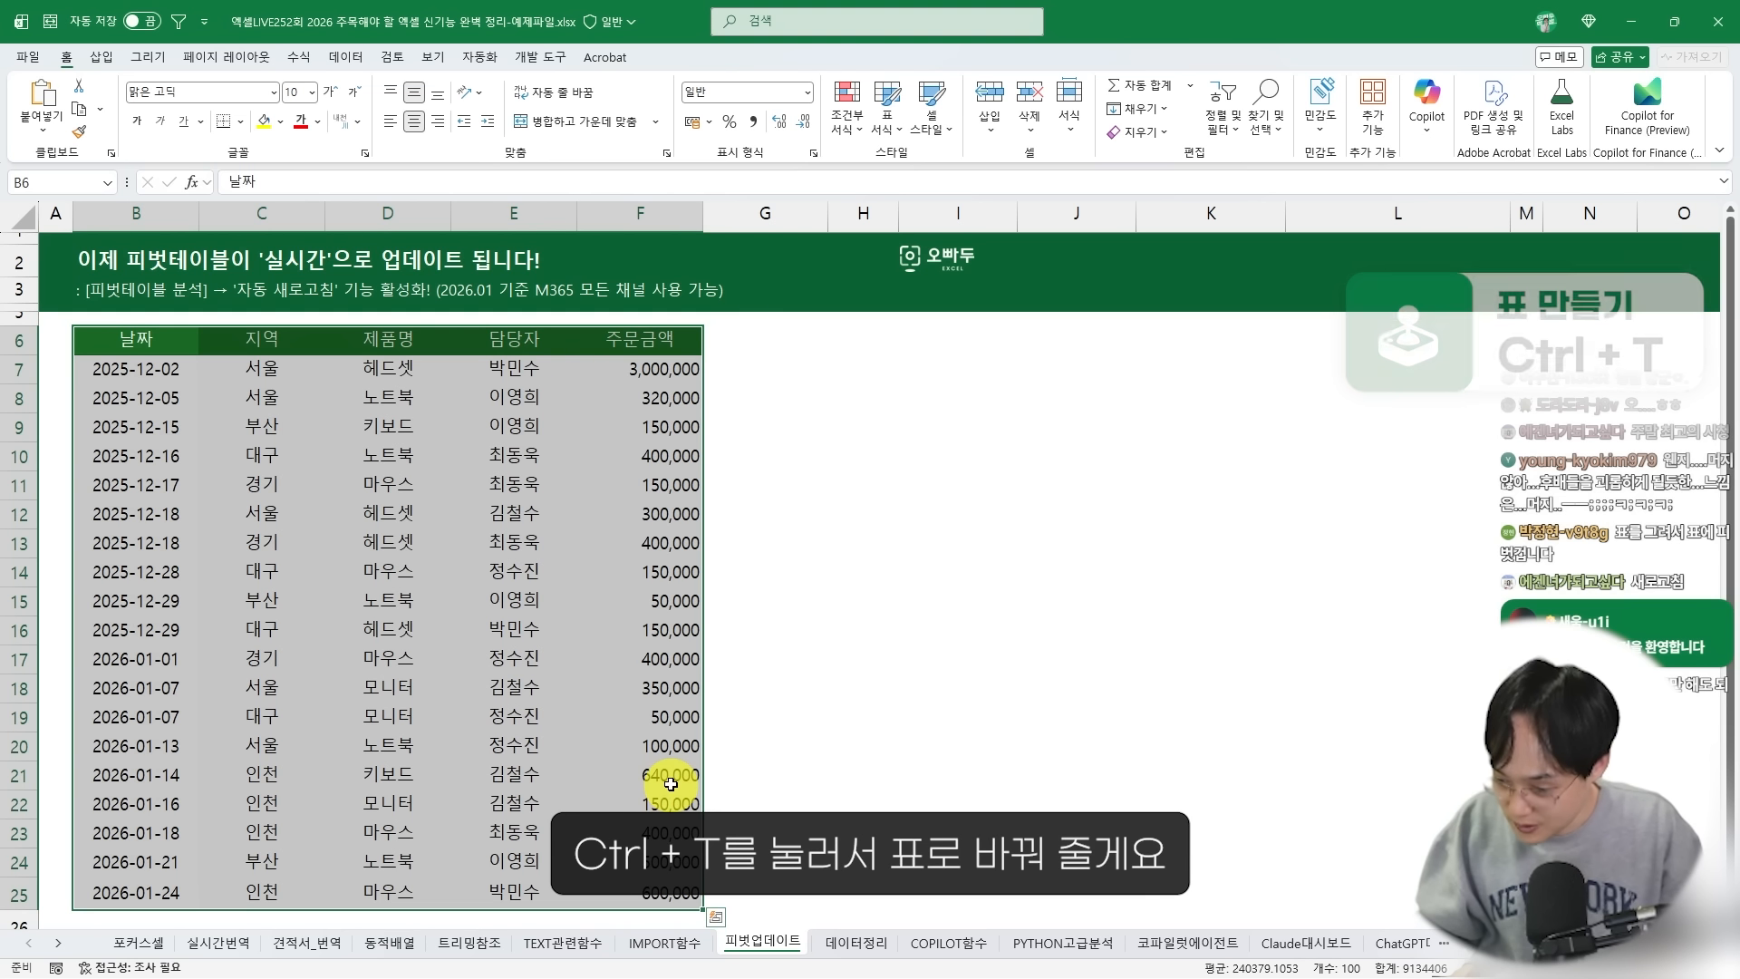
pyautogui.hotkey('ctrl', 't')
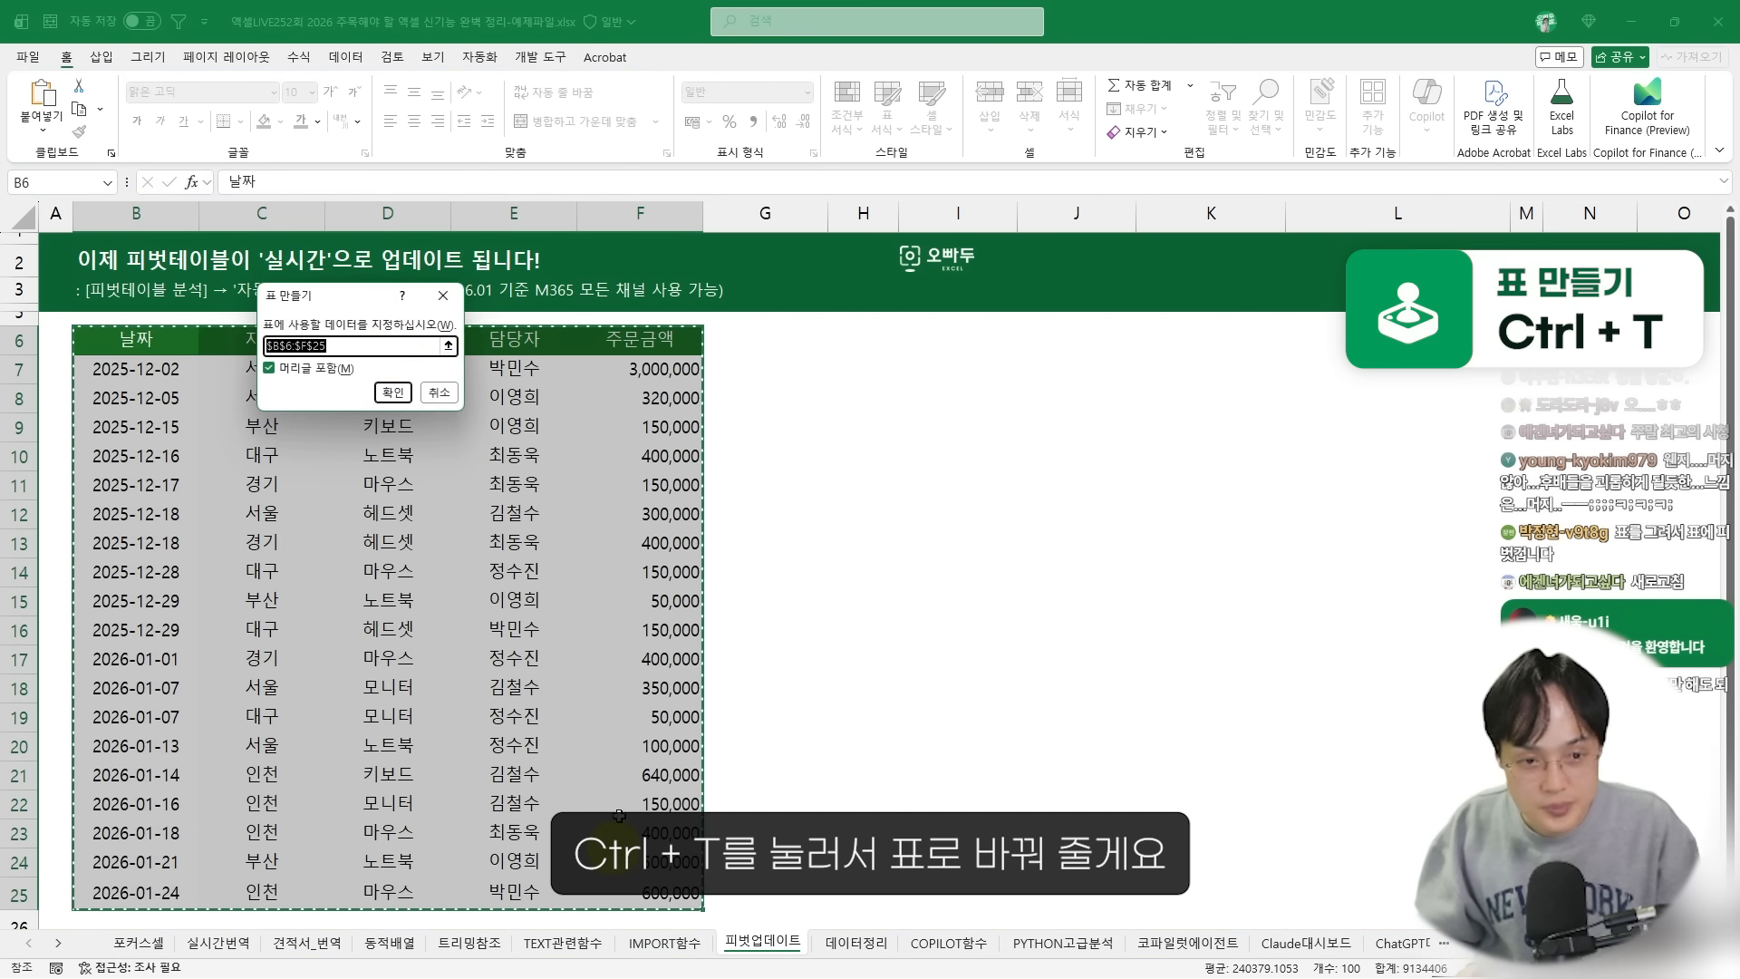
pyautogui.click(388, 387)
pyautogui.click(1056, 114)
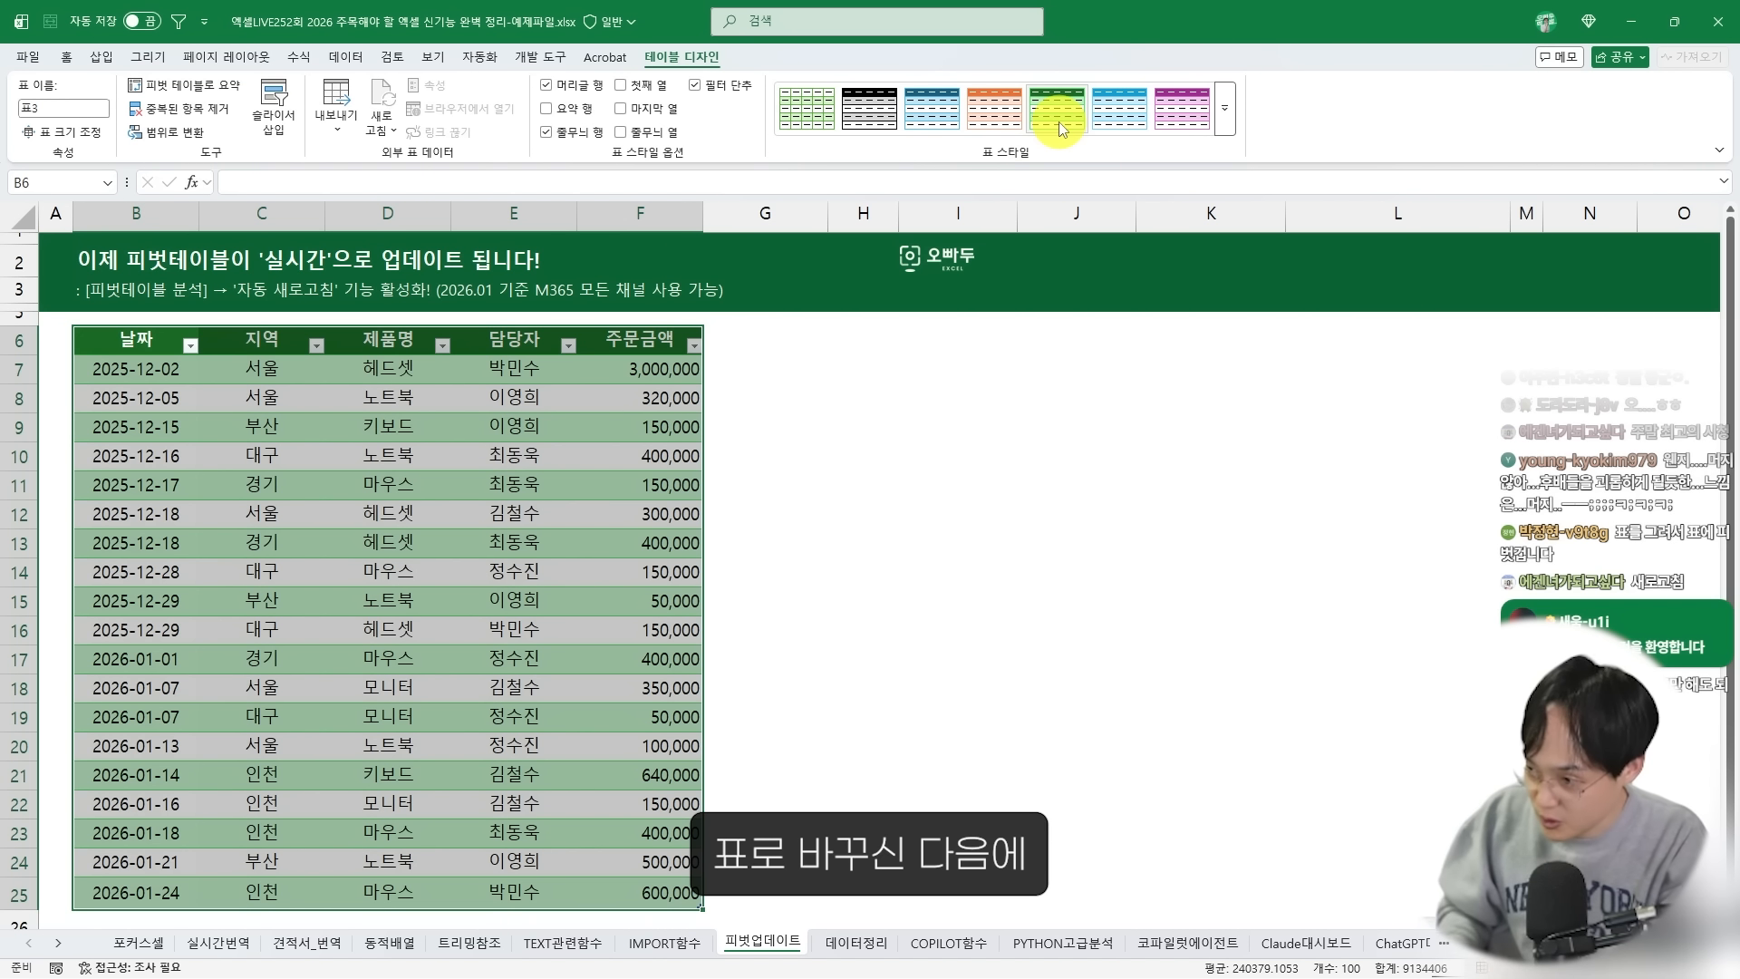
# Insert a pivot table based on the order table, placed on the existing worksheet at H6
pyautogui.click(363, 627)
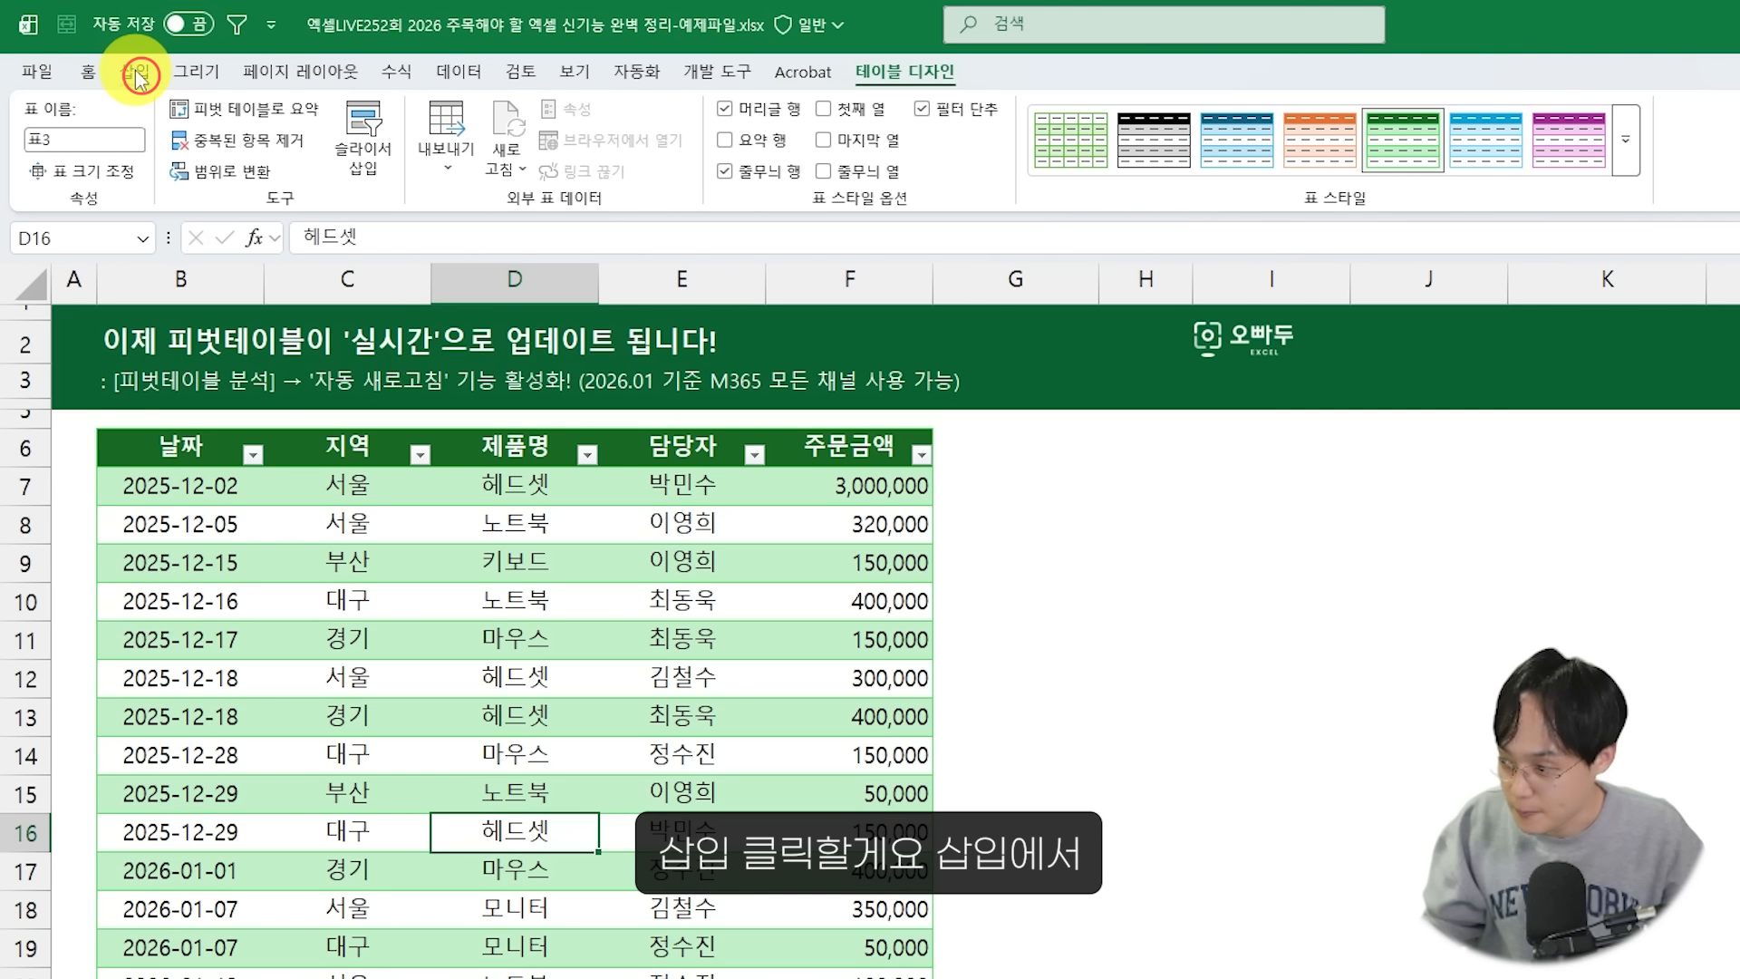
pyautogui.click(101, 60)
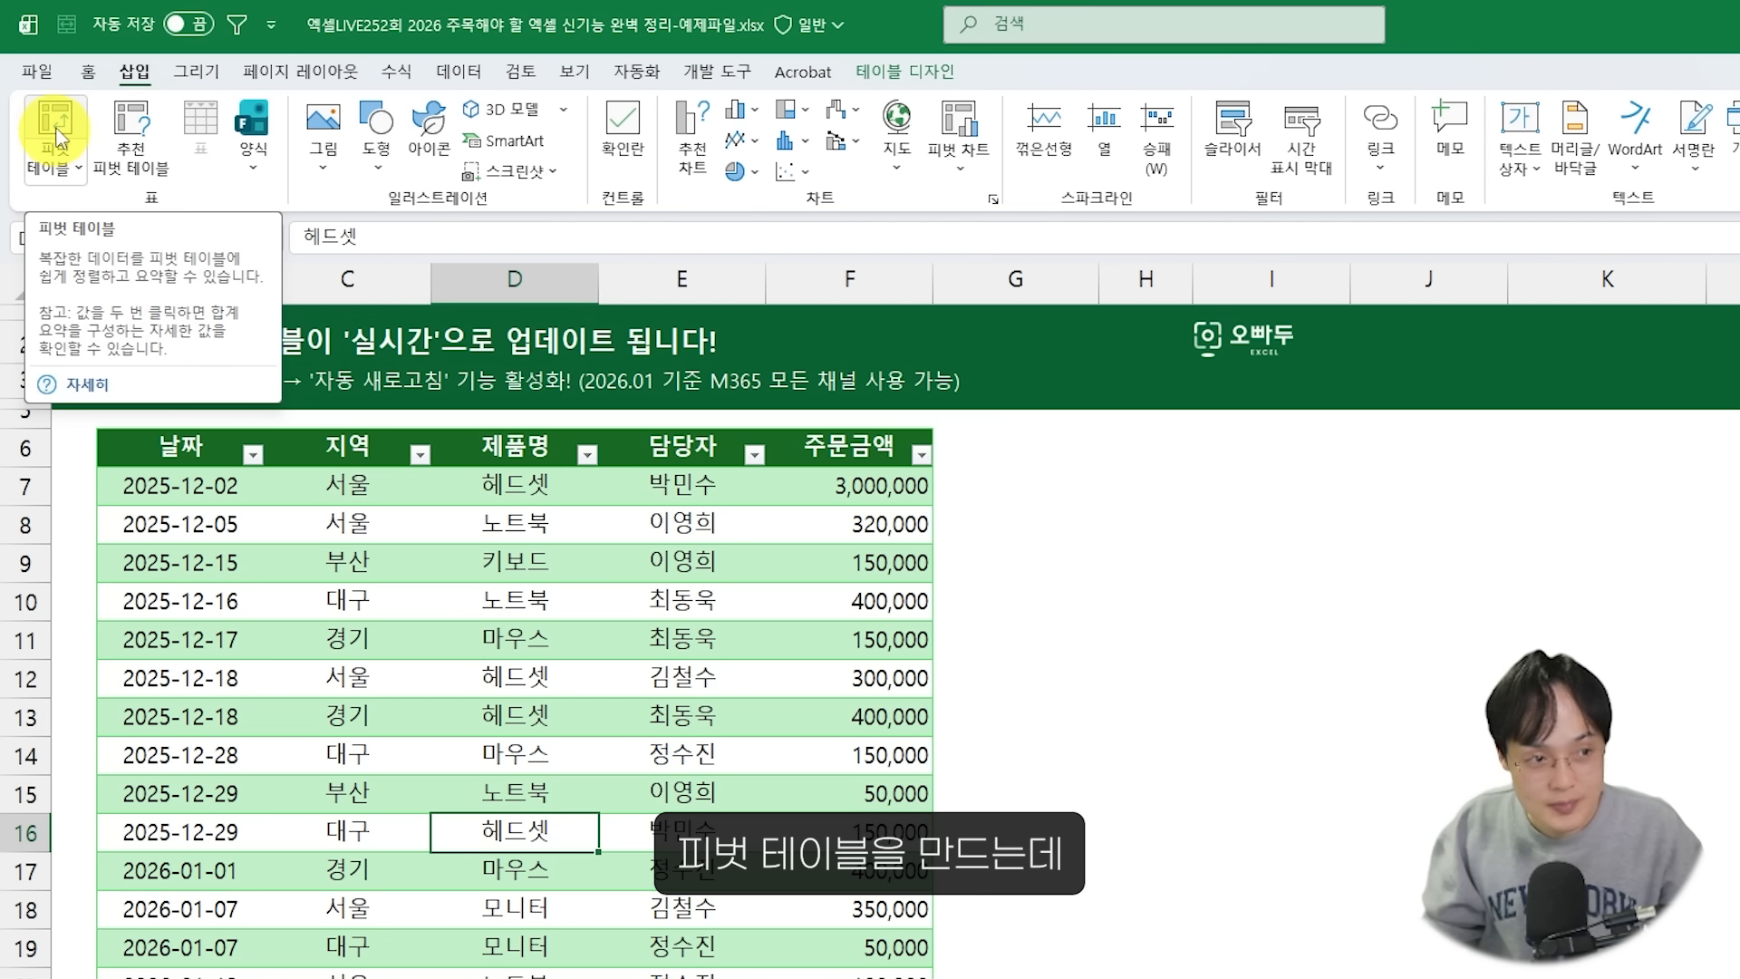
pyautogui.click(56, 136)
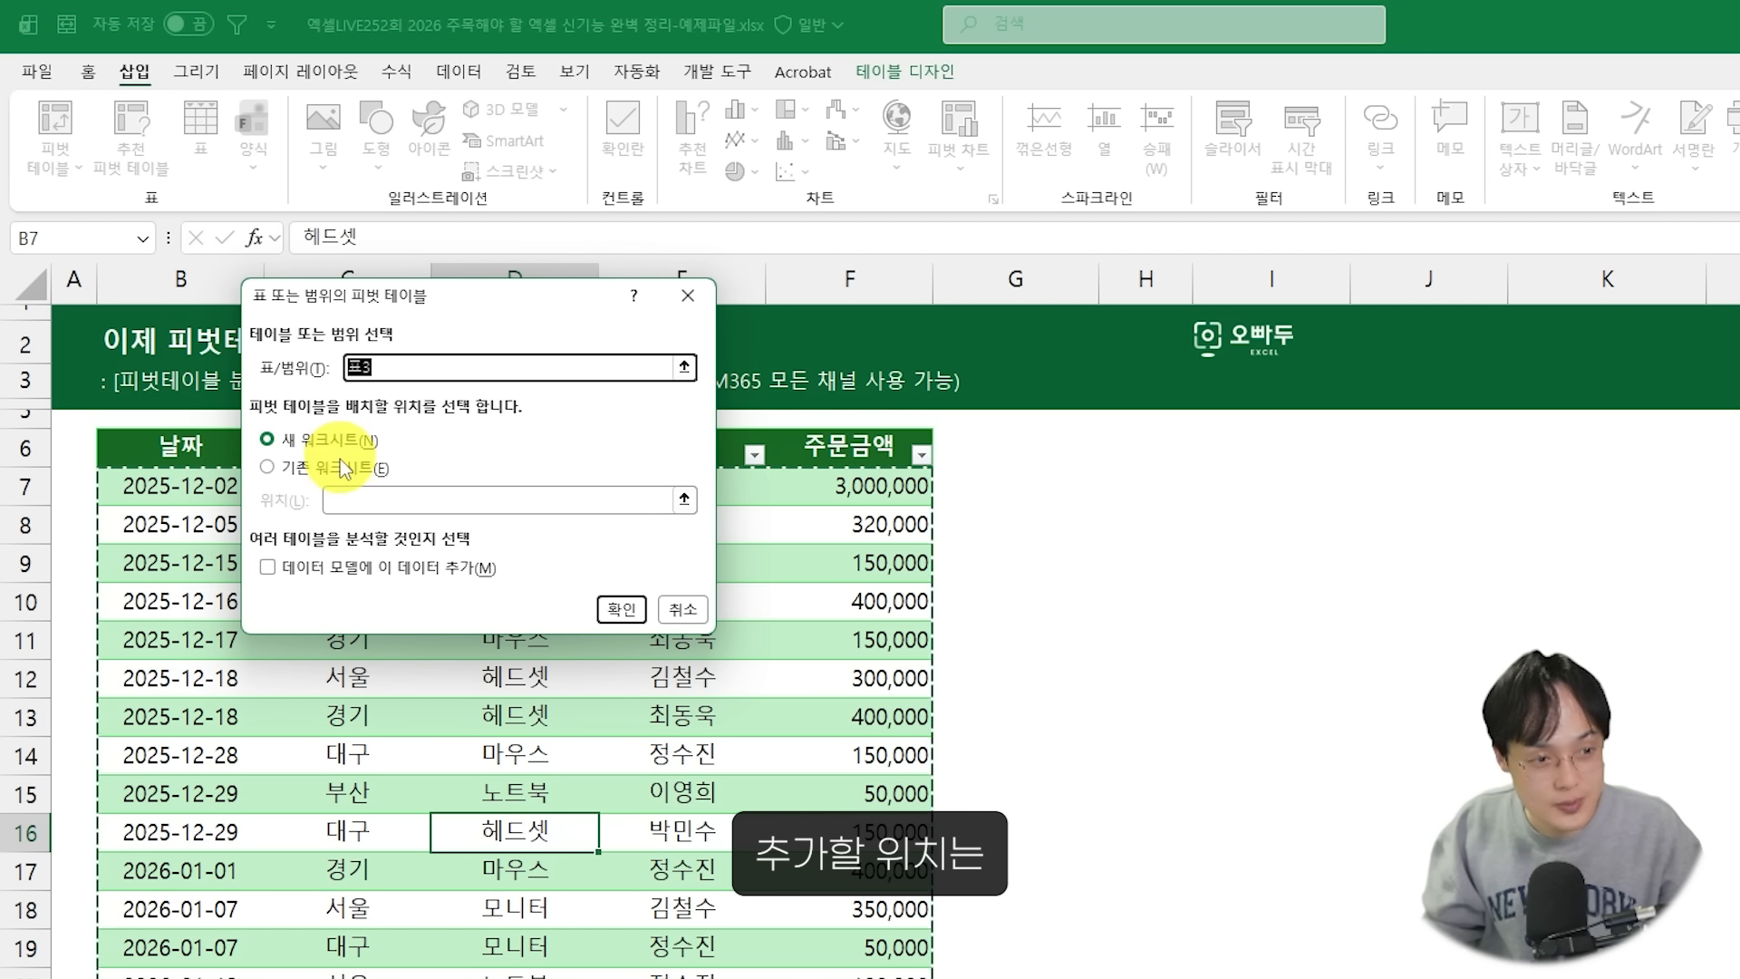
pyautogui.click(343, 469)
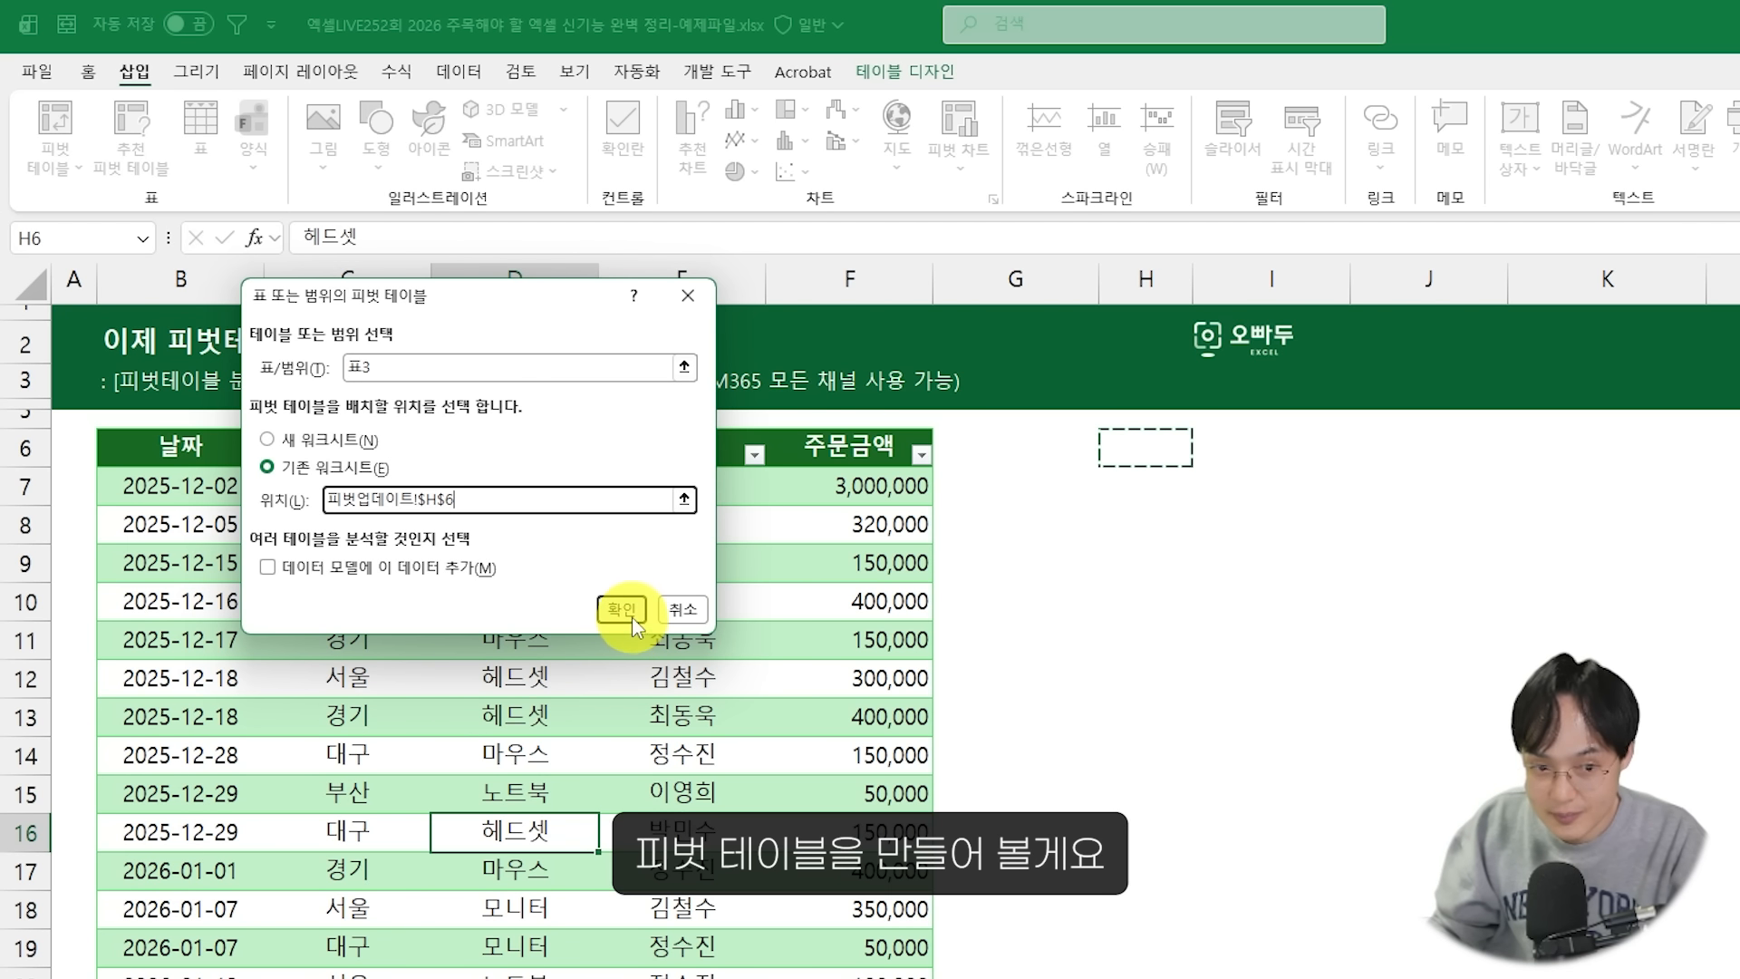
pyautogui.click(629, 610)
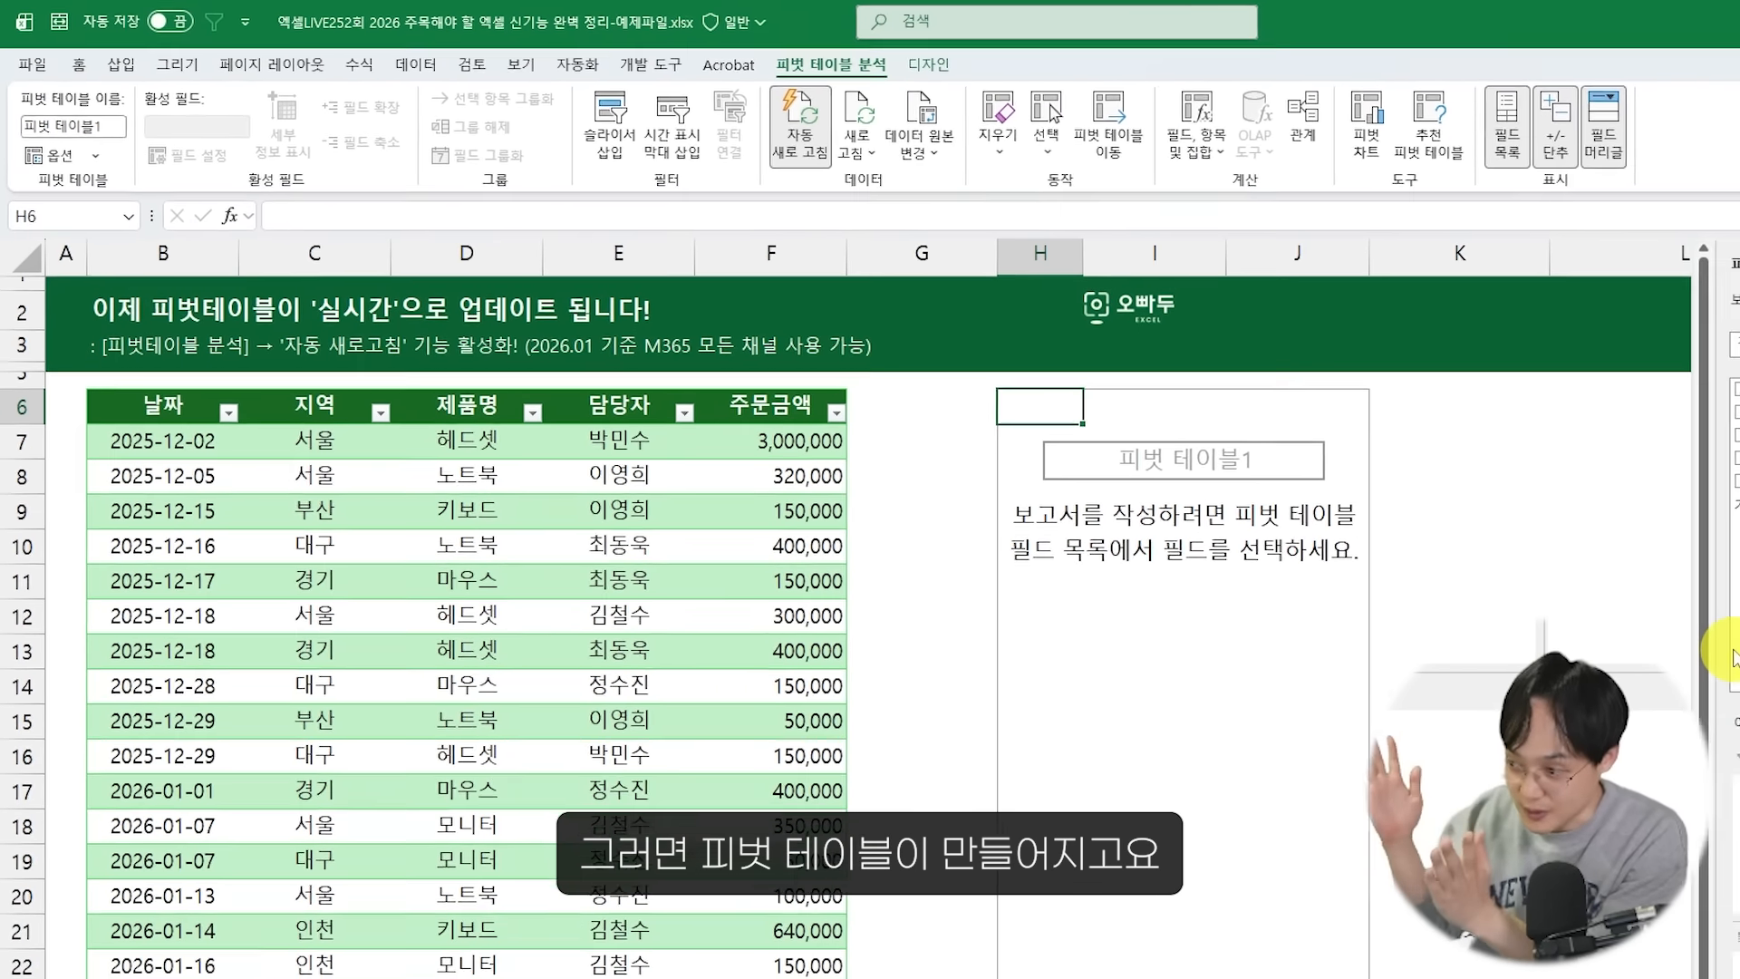
# Set 지역 as the pivot table's row field and sum 주문금액 as its values, and move the field list off the data
pyautogui.moveTo(657, 496); pyautogui.dragTo(682, 824)
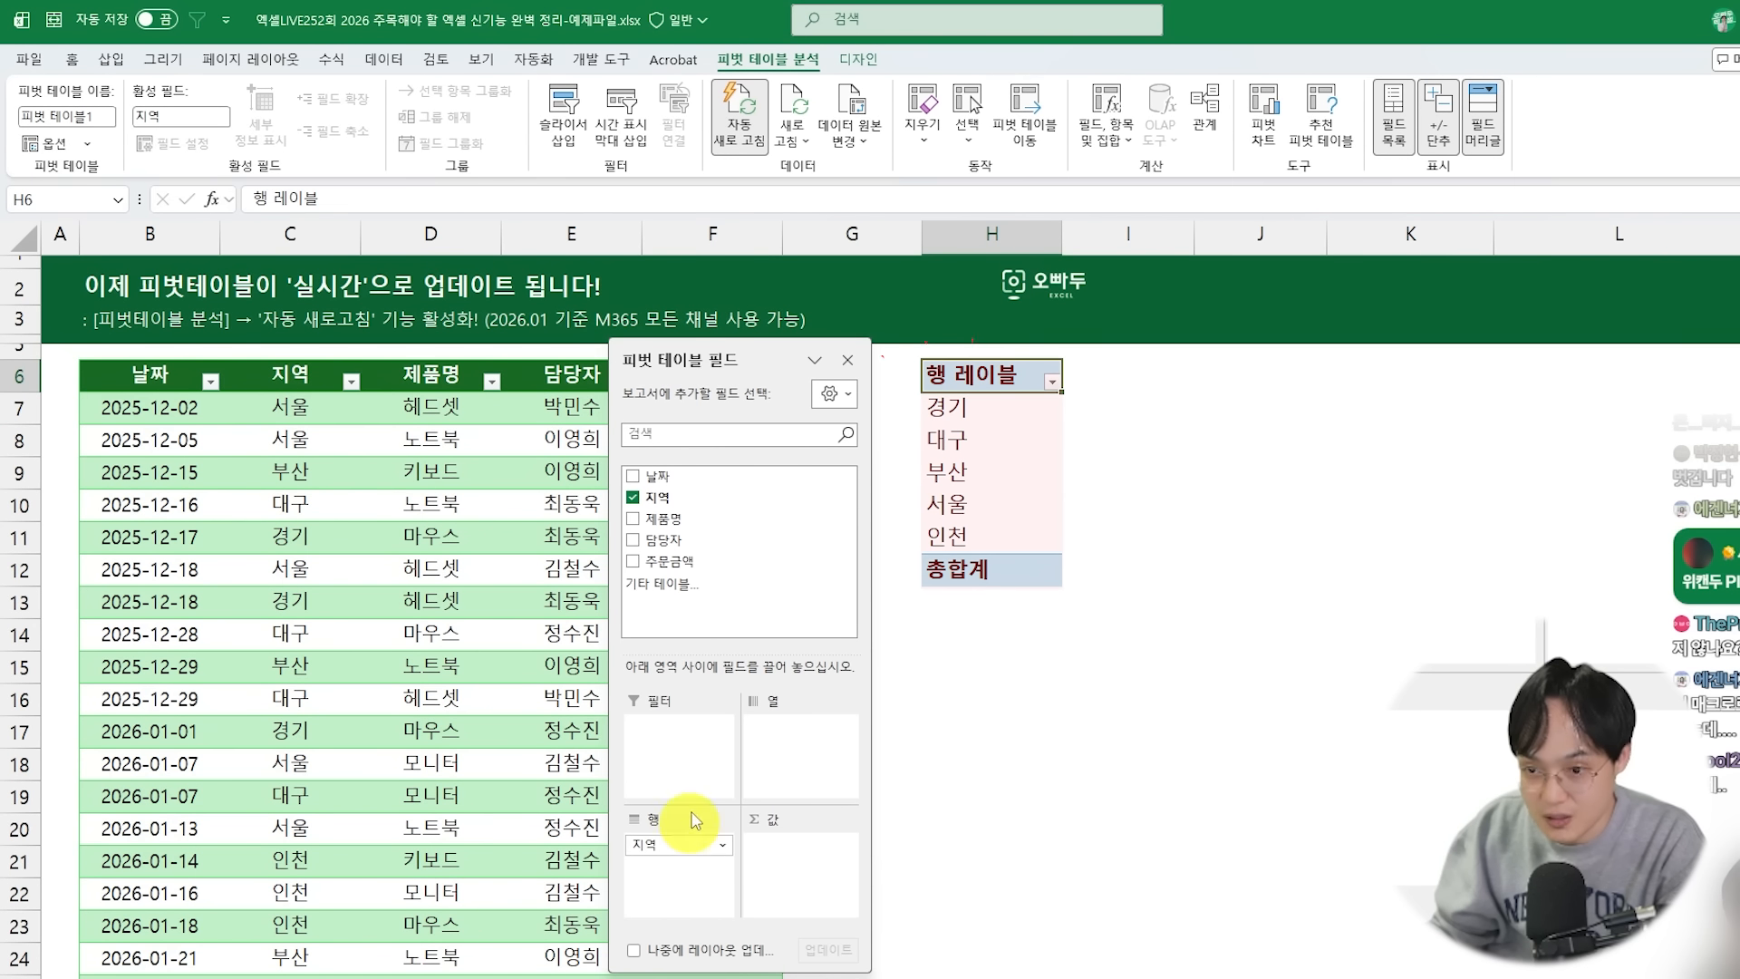
pyautogui.moveTo(669, 569); pyautogui.dragTo(820, 847)
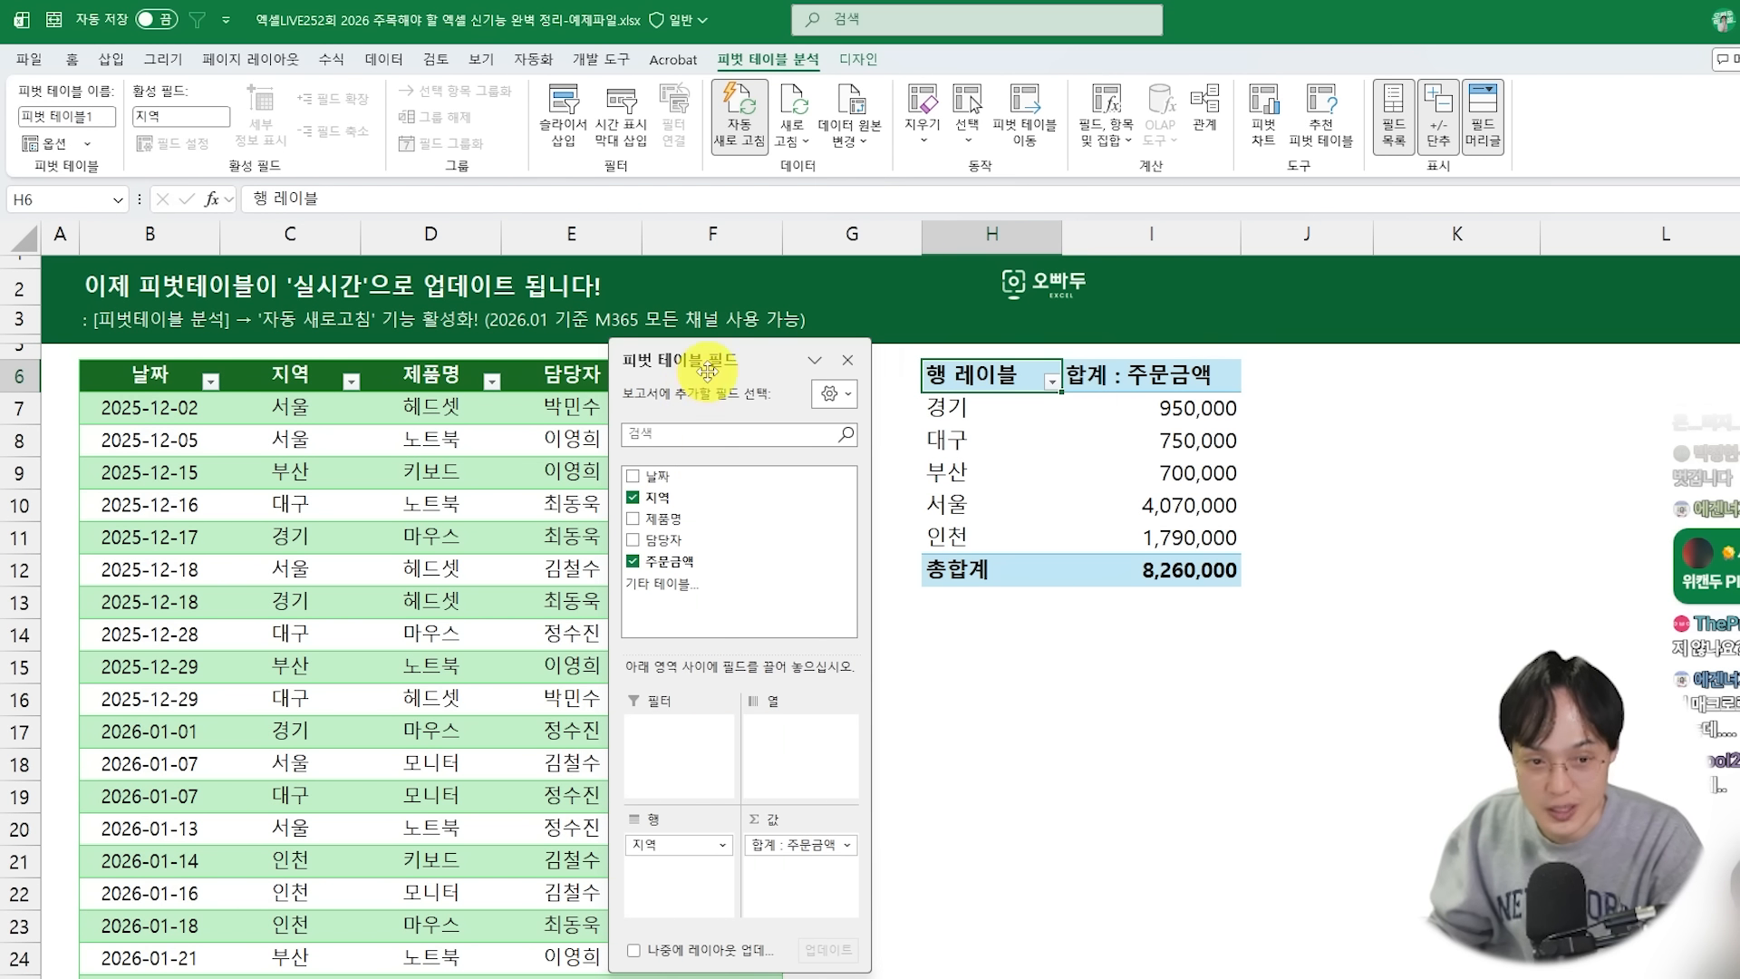
pyautogui.moveTo(706, 370); pyautogui.dragTo(1565, 380)
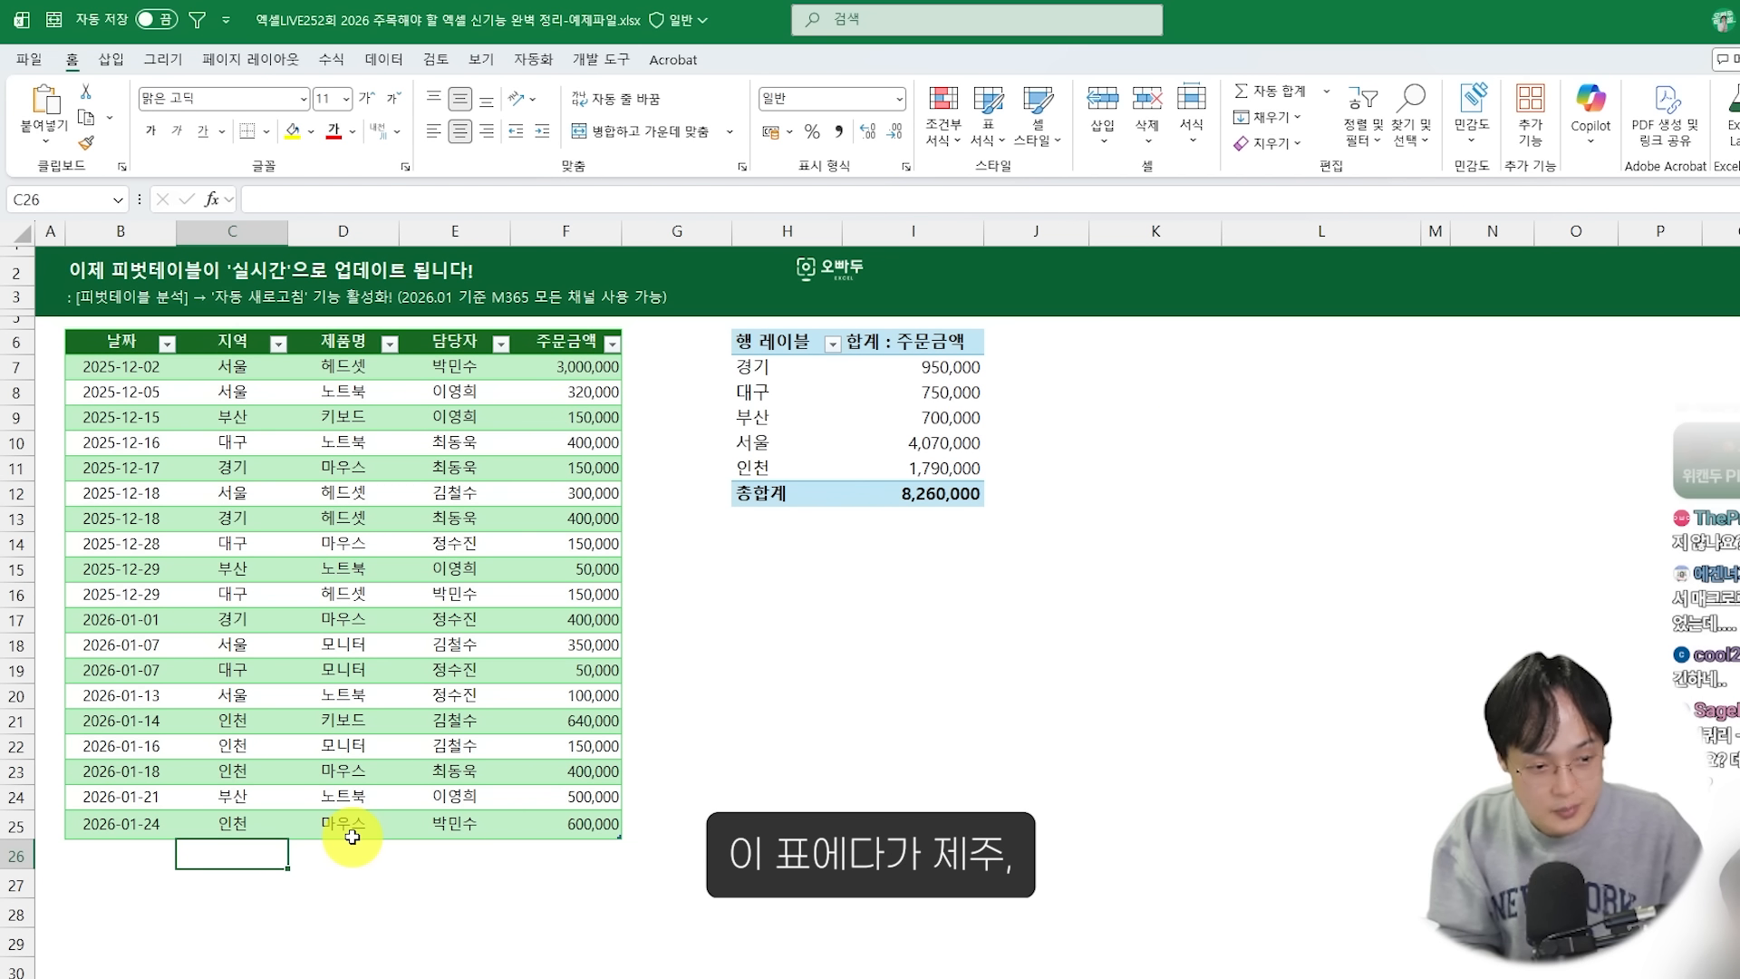
# Start a new order in row 26 with region 제주, product 노트북, the person in charge's name and amount 670,000
pyautogui.write('wpw')
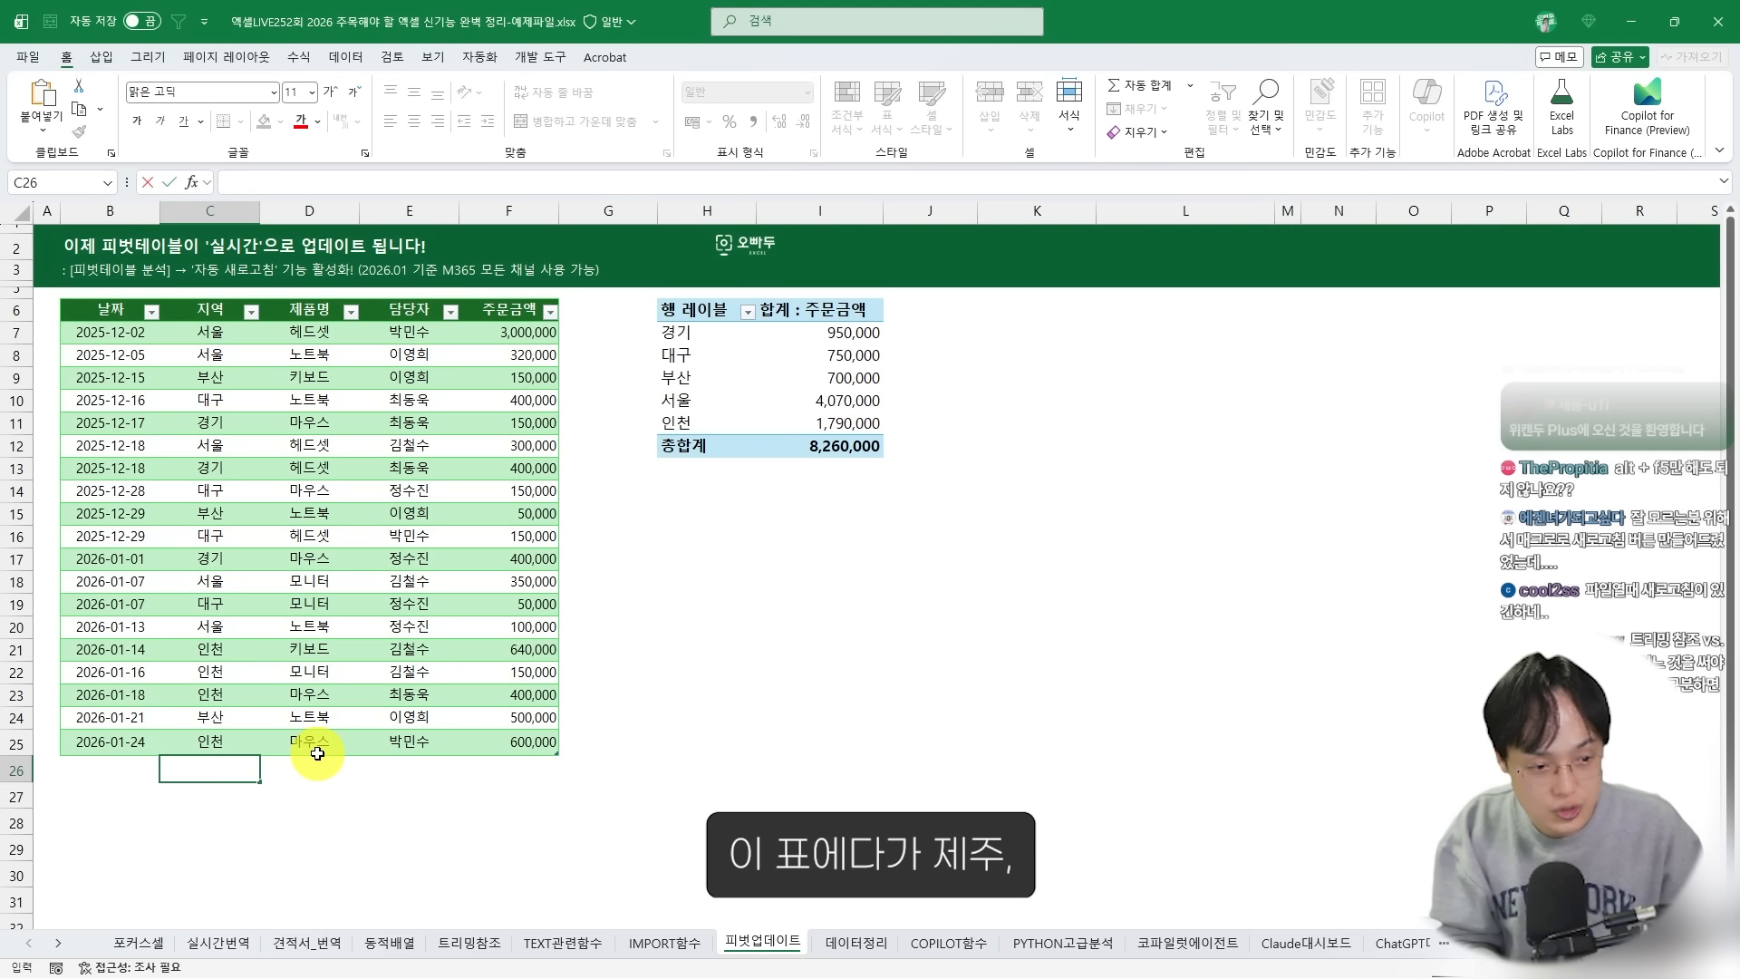
pyautogui.write('제주')
pyautogui.press('Tab')
pyautogui.write('노트북')
pyautogui.press('Tab')
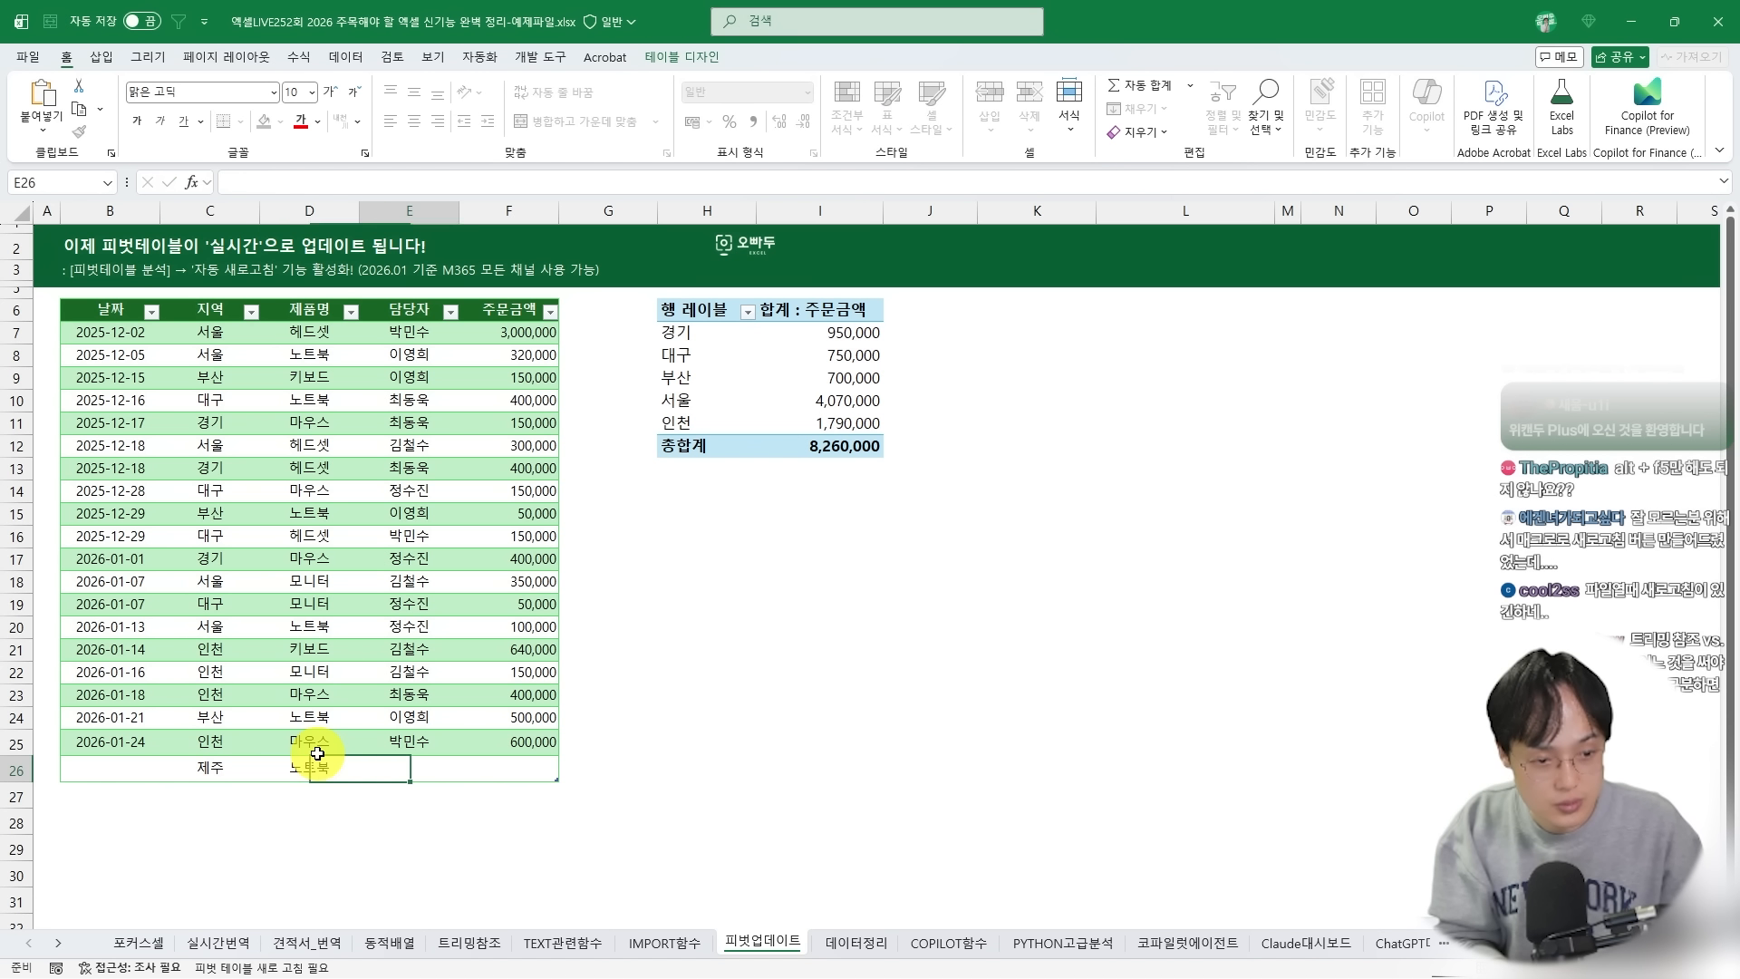
pyautogui.write('김민수')
pyautogui.press('Tab')
pyautogui.write('67')
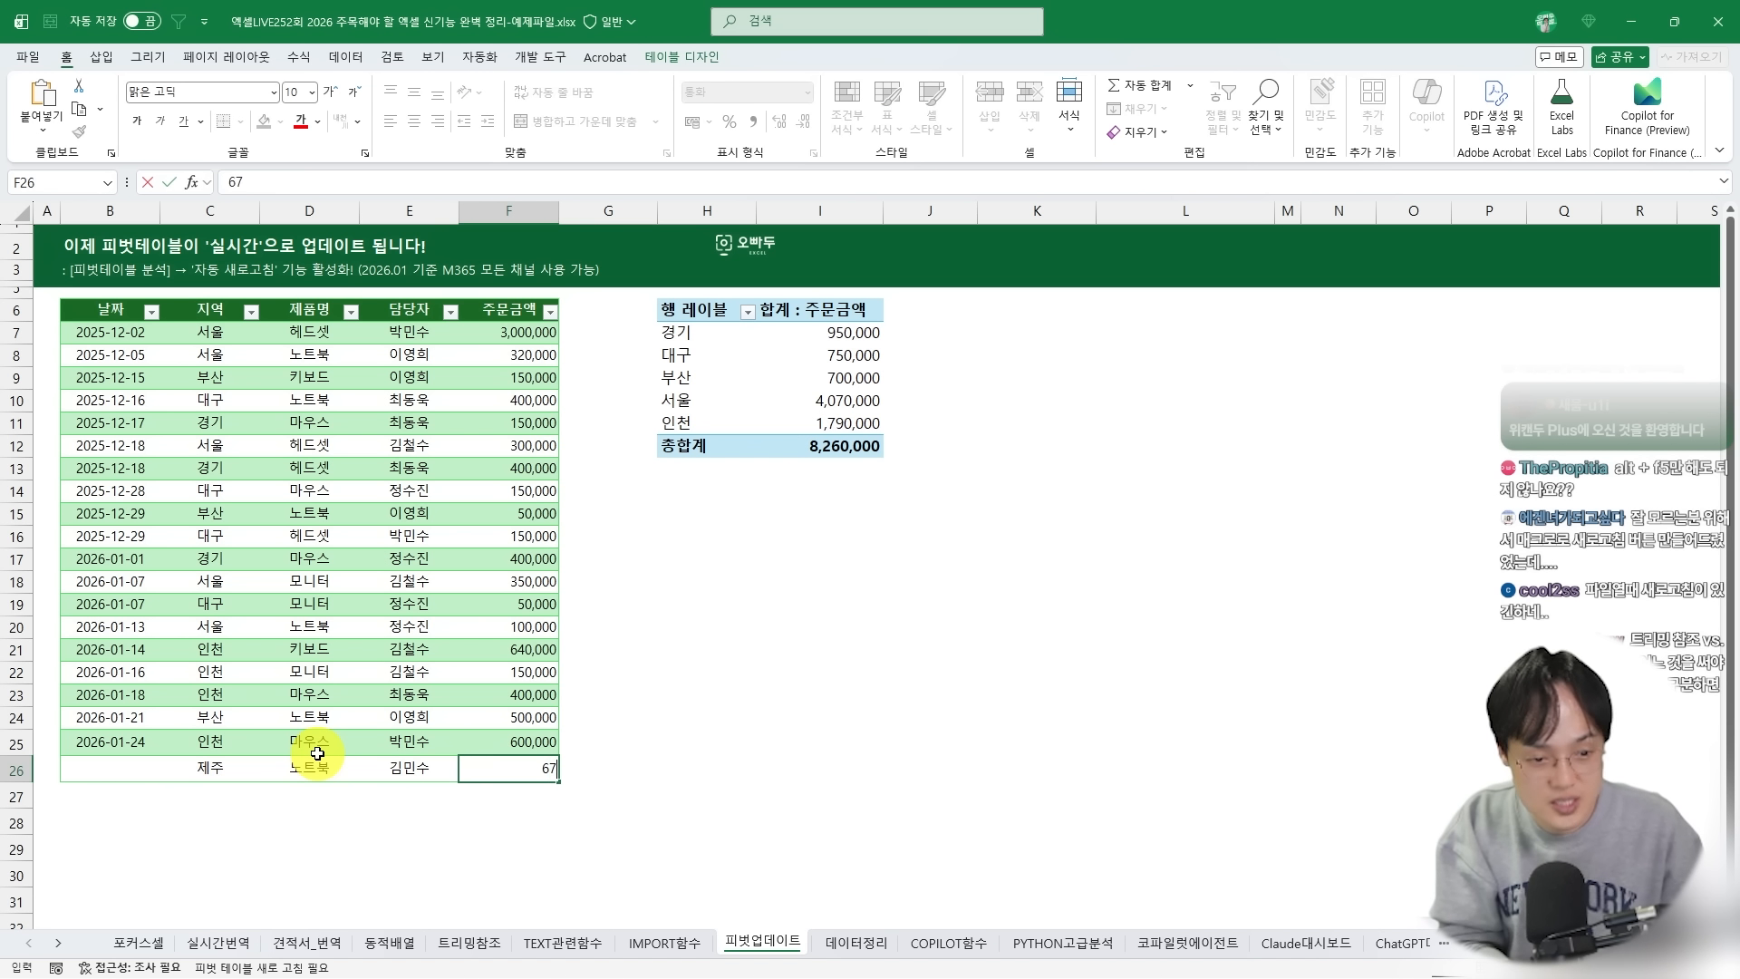
pyautogui.write('0,000')
pyautogui.press('Return')
# Enter 1/25 as the order date in B26
pyautogui.press('Up')
pyautogui.press('Left')
pyautogui.write('1/25')
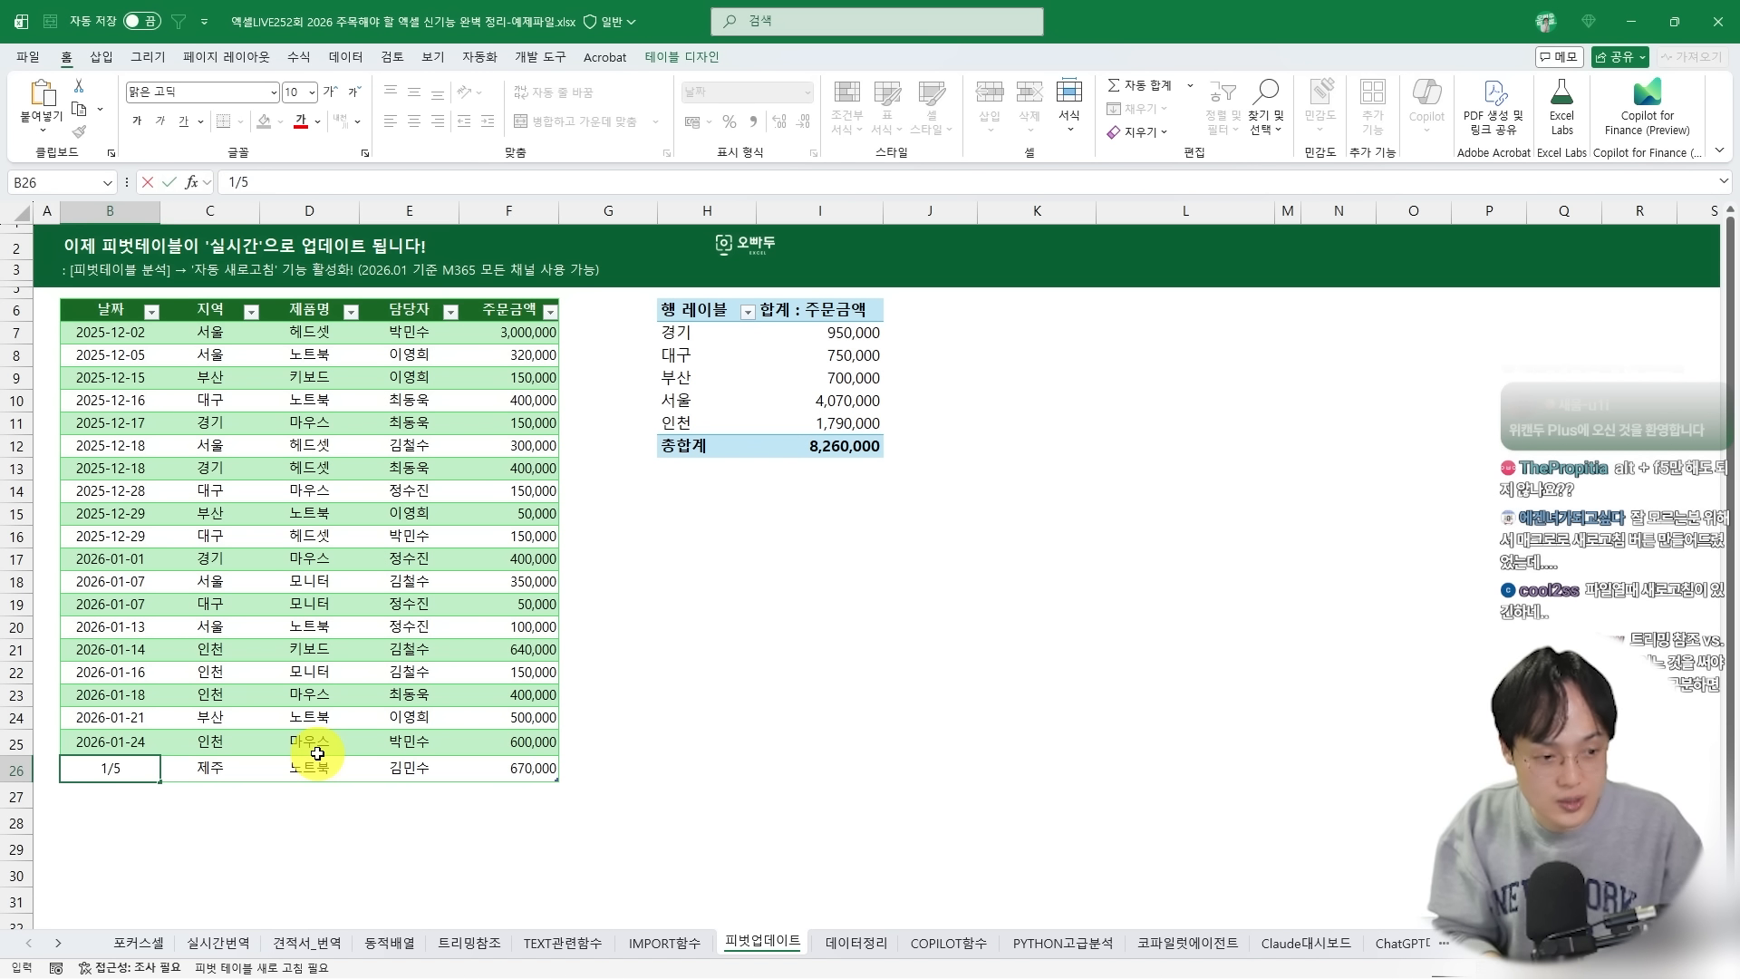
pyautogui.press('Return')
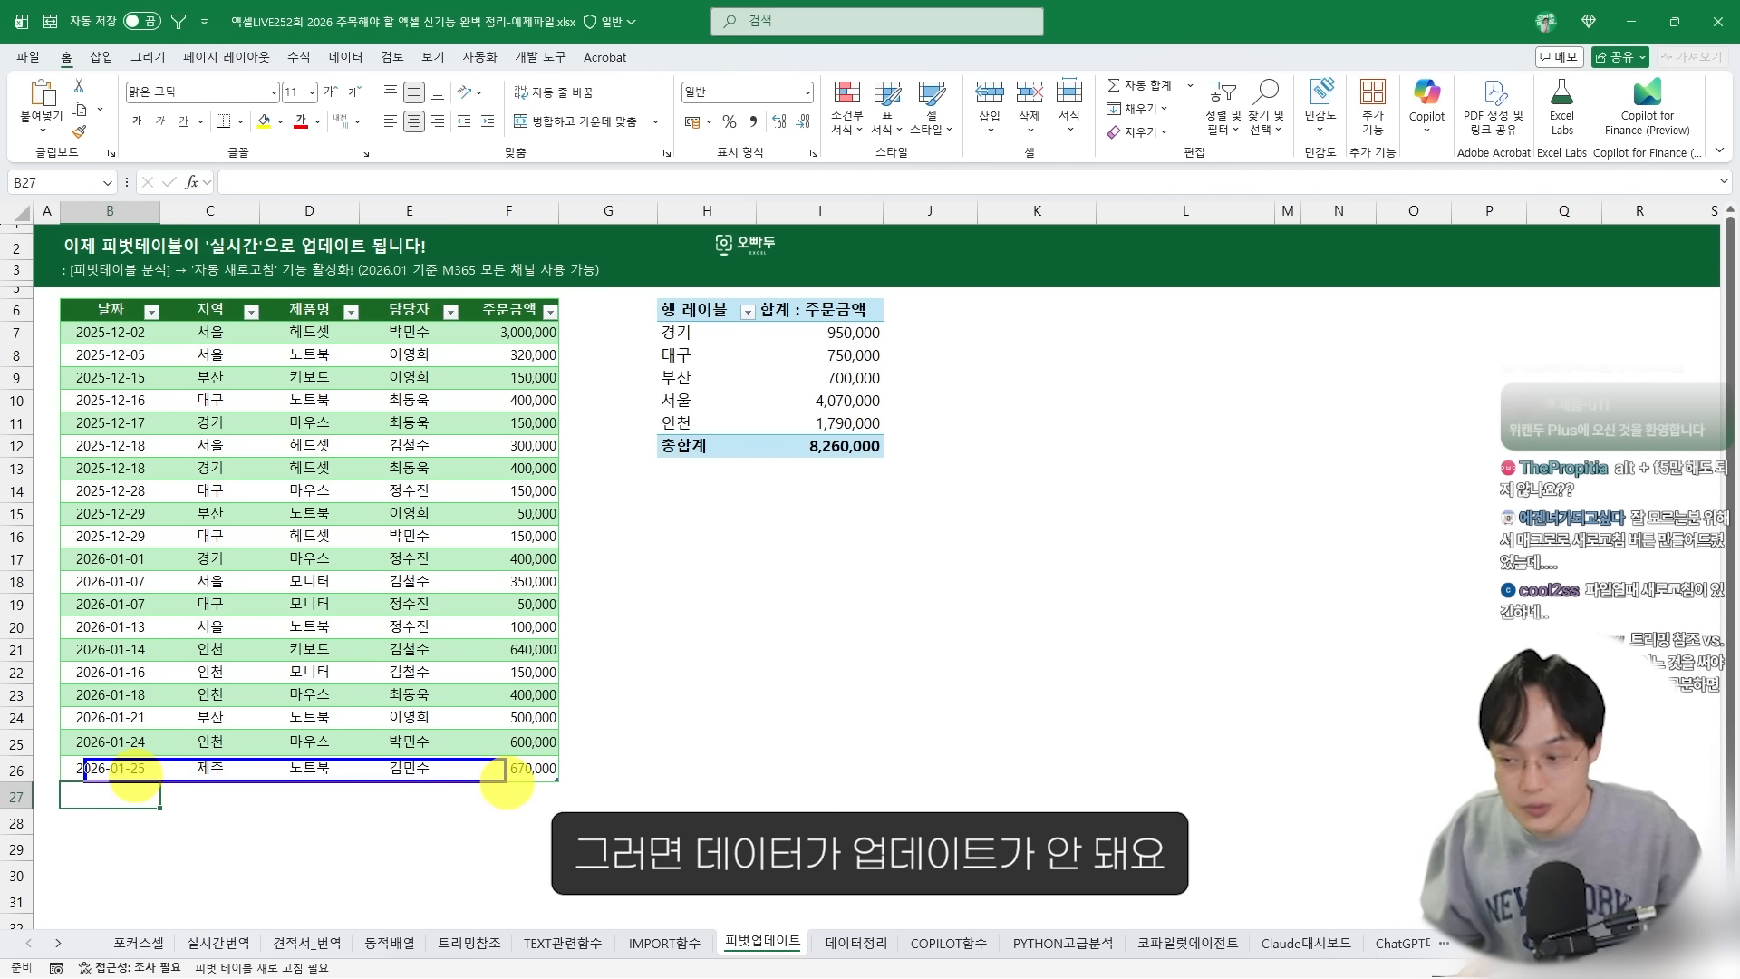
# Turn on automatic refresh for the pivot table
pyautogui.click(805, 376)
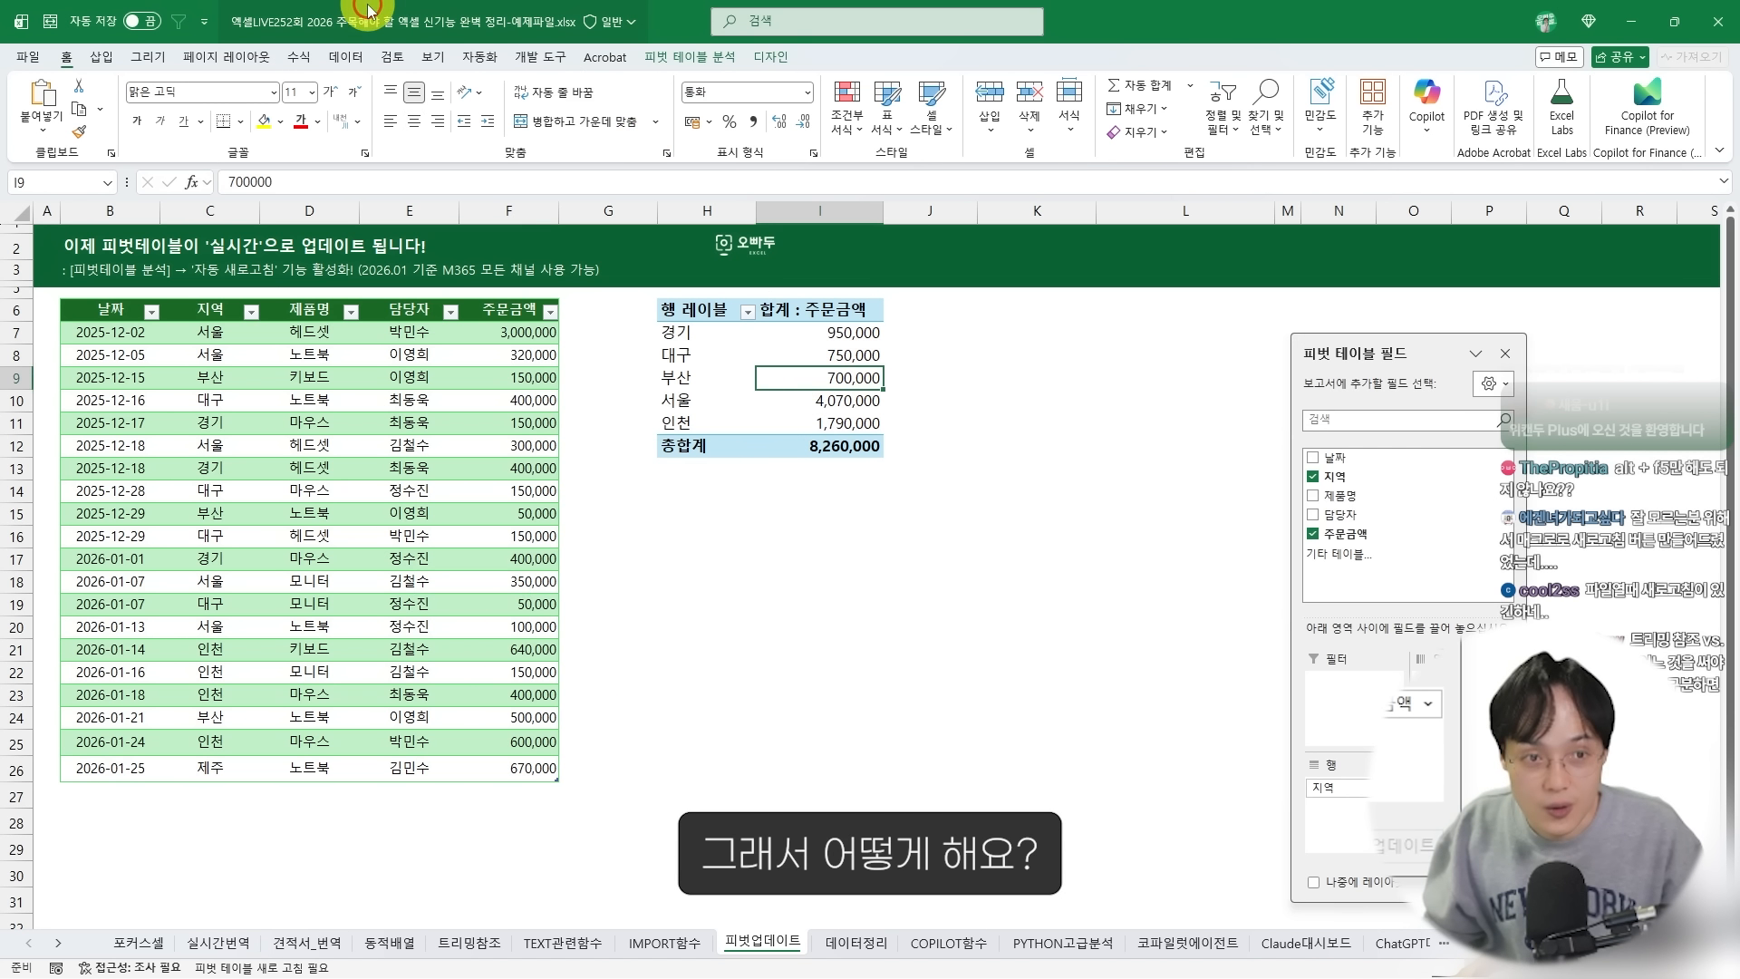
pyautogui.click(727, 58)
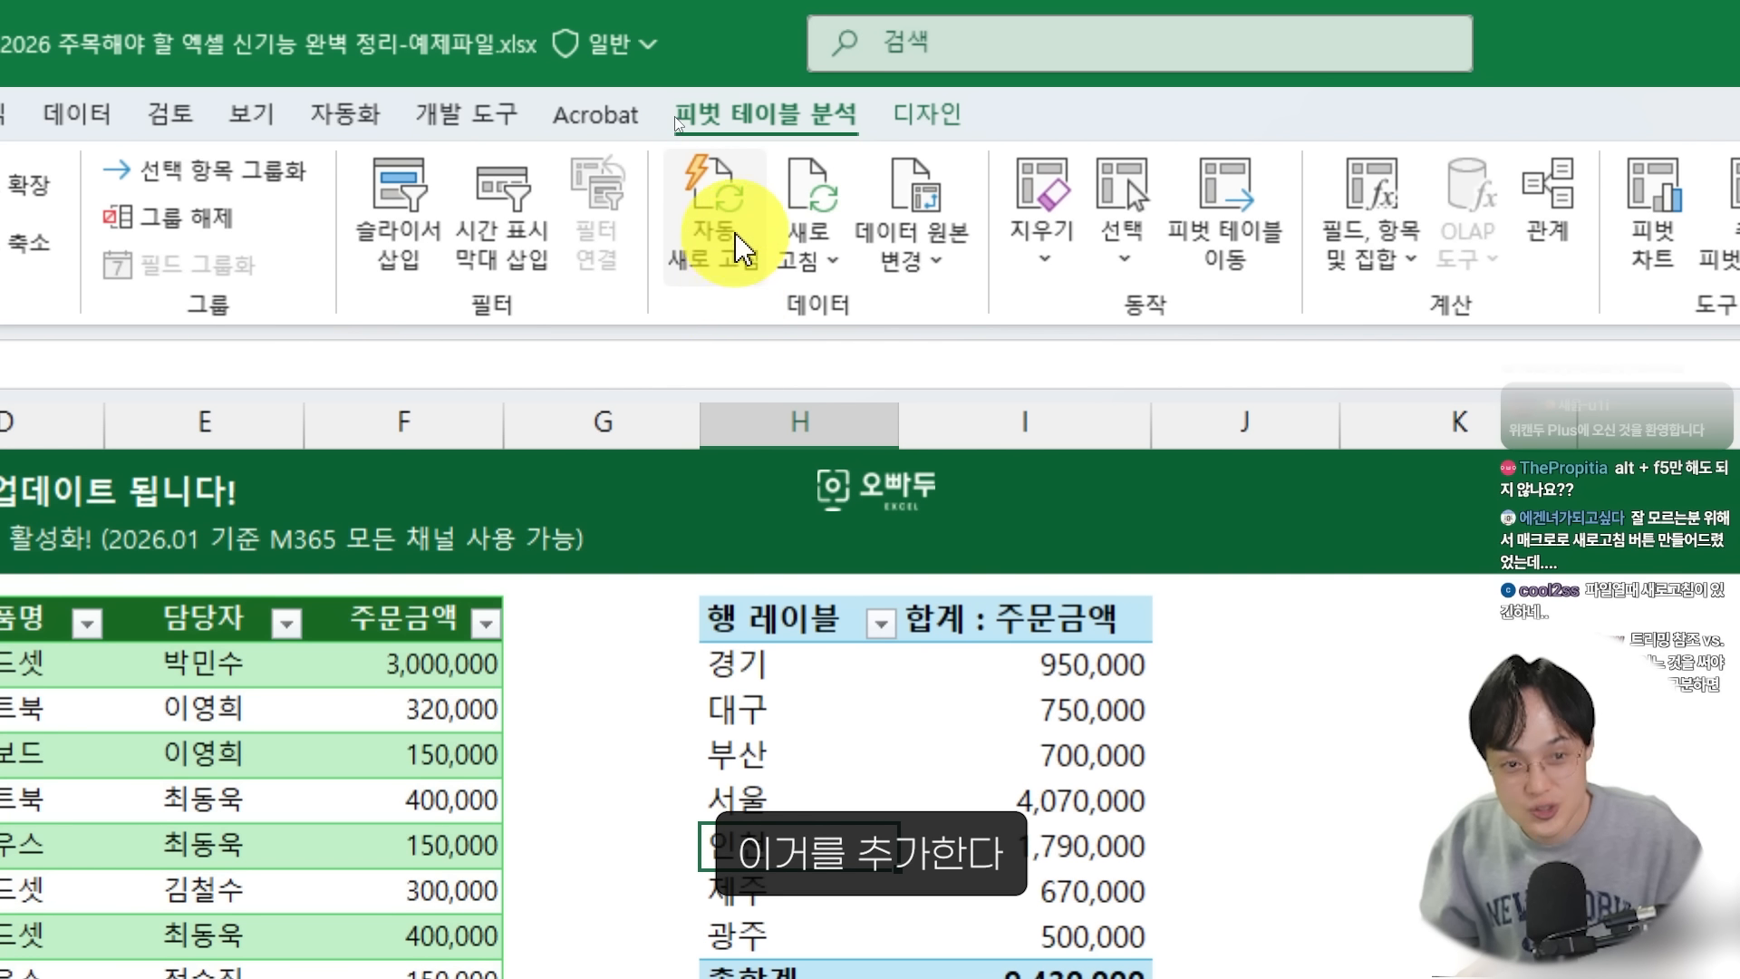
pyautogui.click(703, 204)
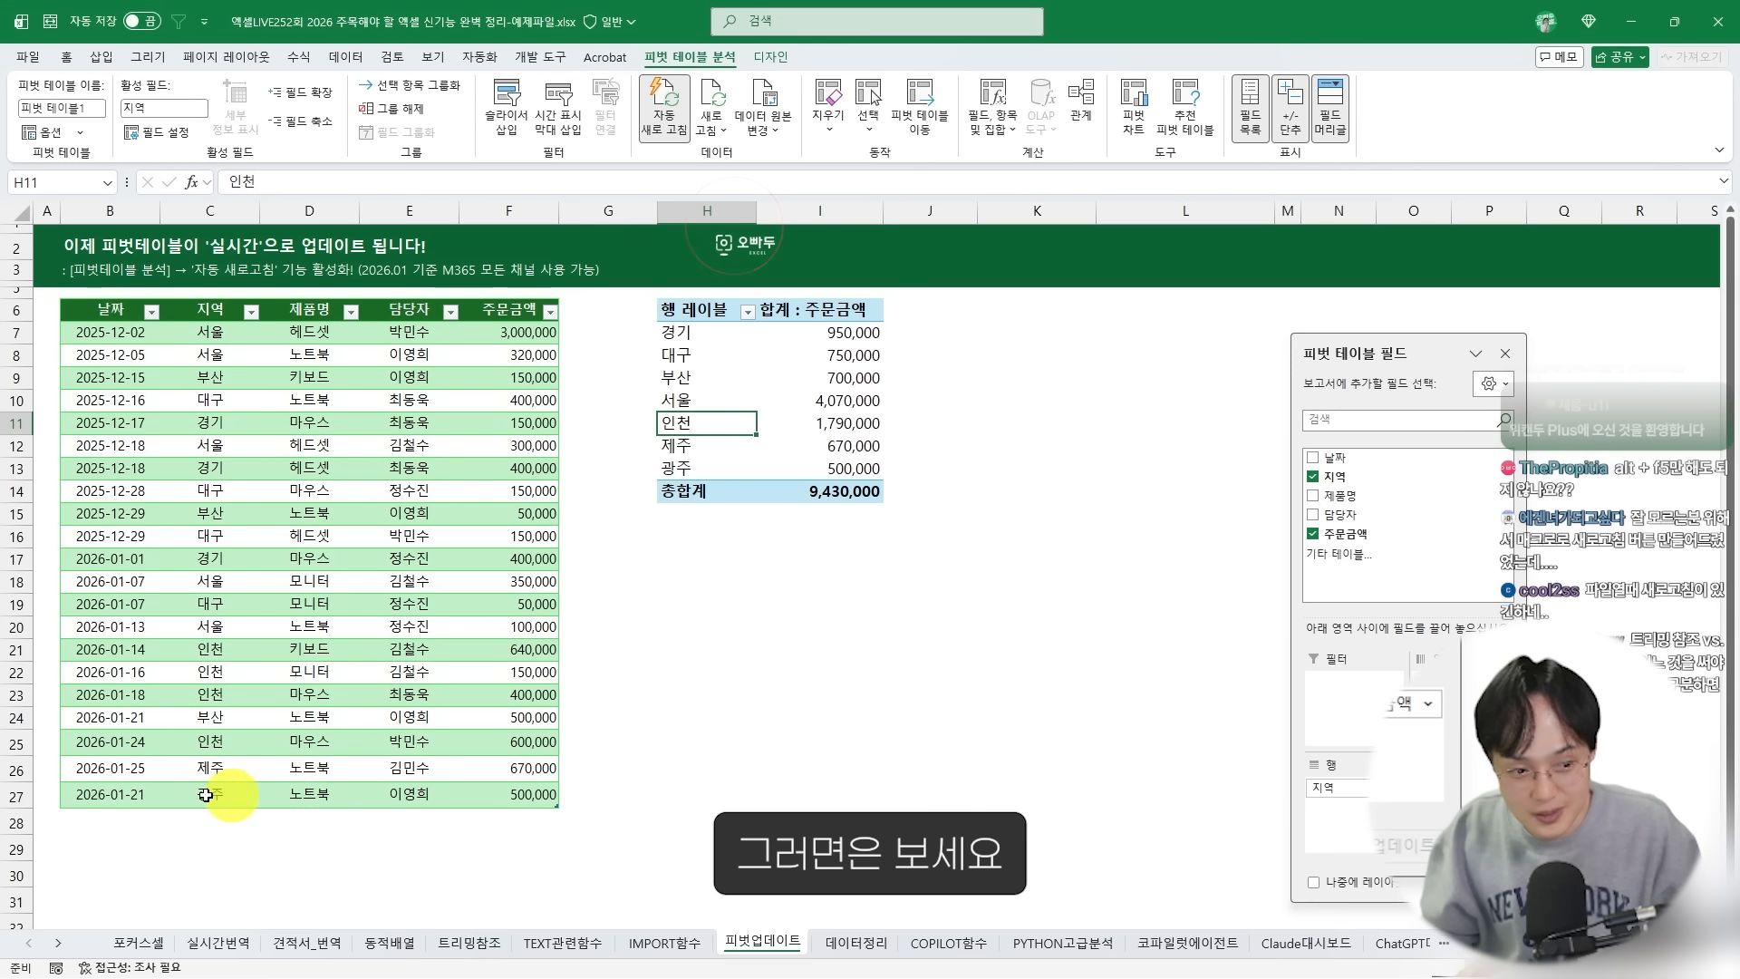
# Copy the order in row 26 to row 28 and change its region to 홍콩
pyautogui.click(118, 821)
pyautogui.press('Up')
pyautogui.press('Up')
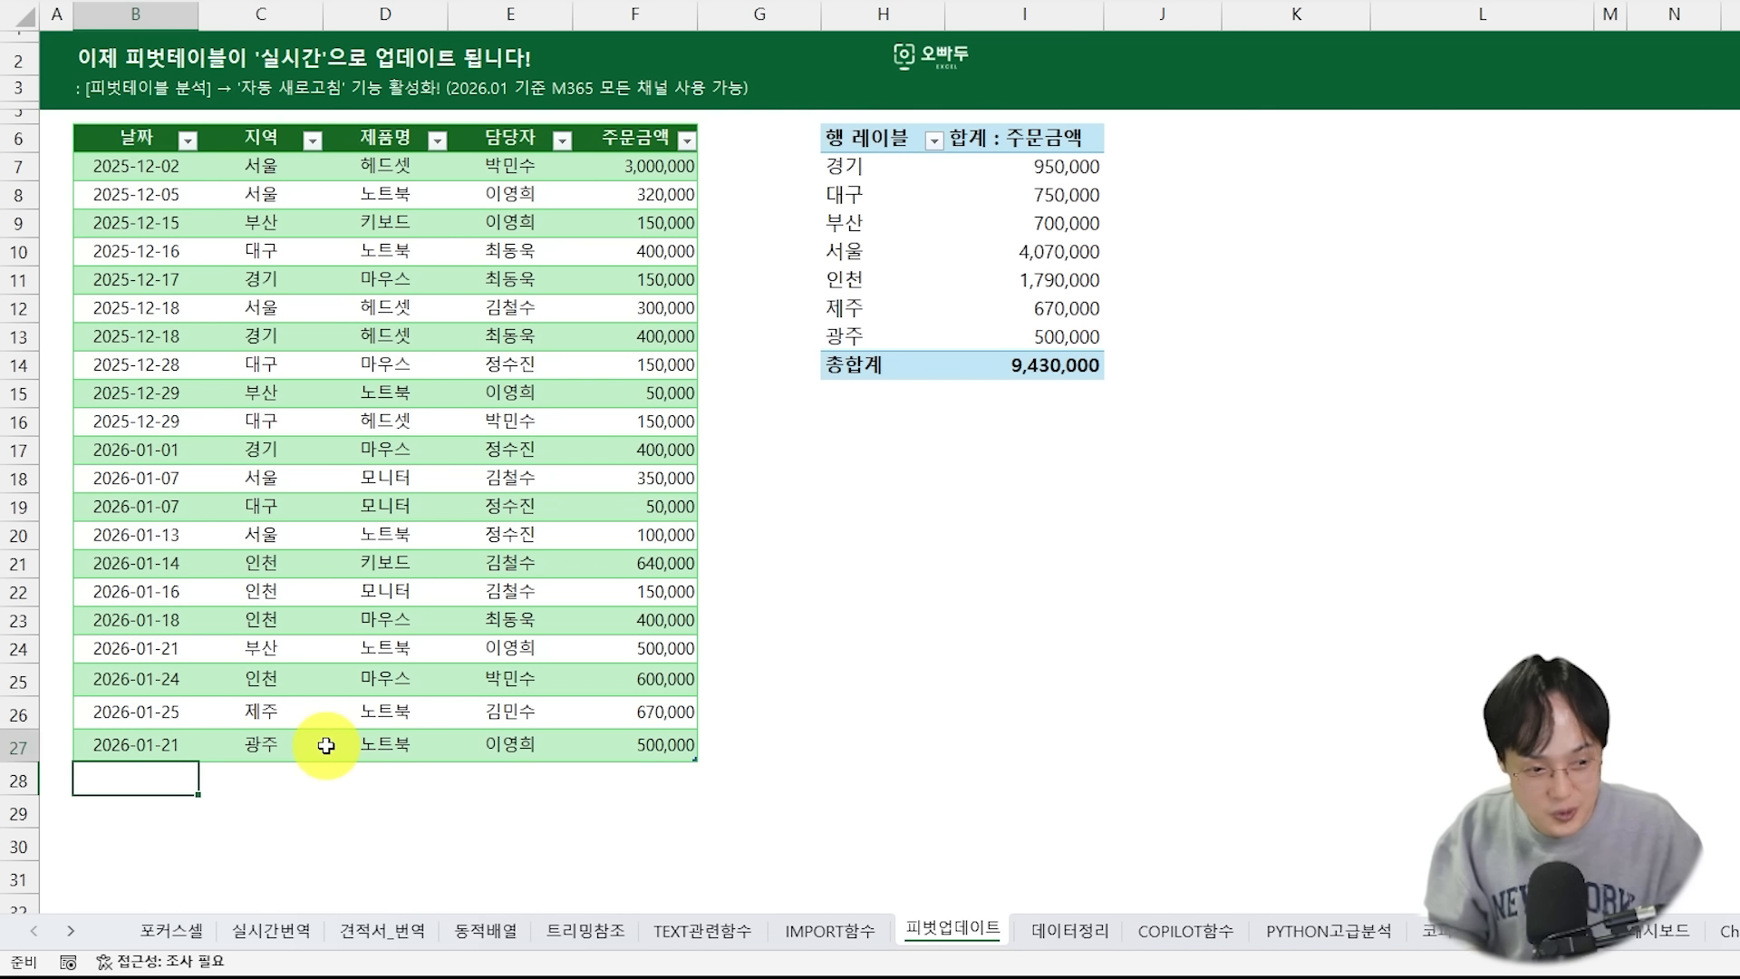
pyautogui.hotkey('ctrl', 'shift', 'Right')
pyautogui.hotkey('ctrl', 'c')
pyautogui.press('Down')
pyautogui.press('Down')
pyautogui.hotkey('ctrl', 'v')
pyautogui.press('Right')
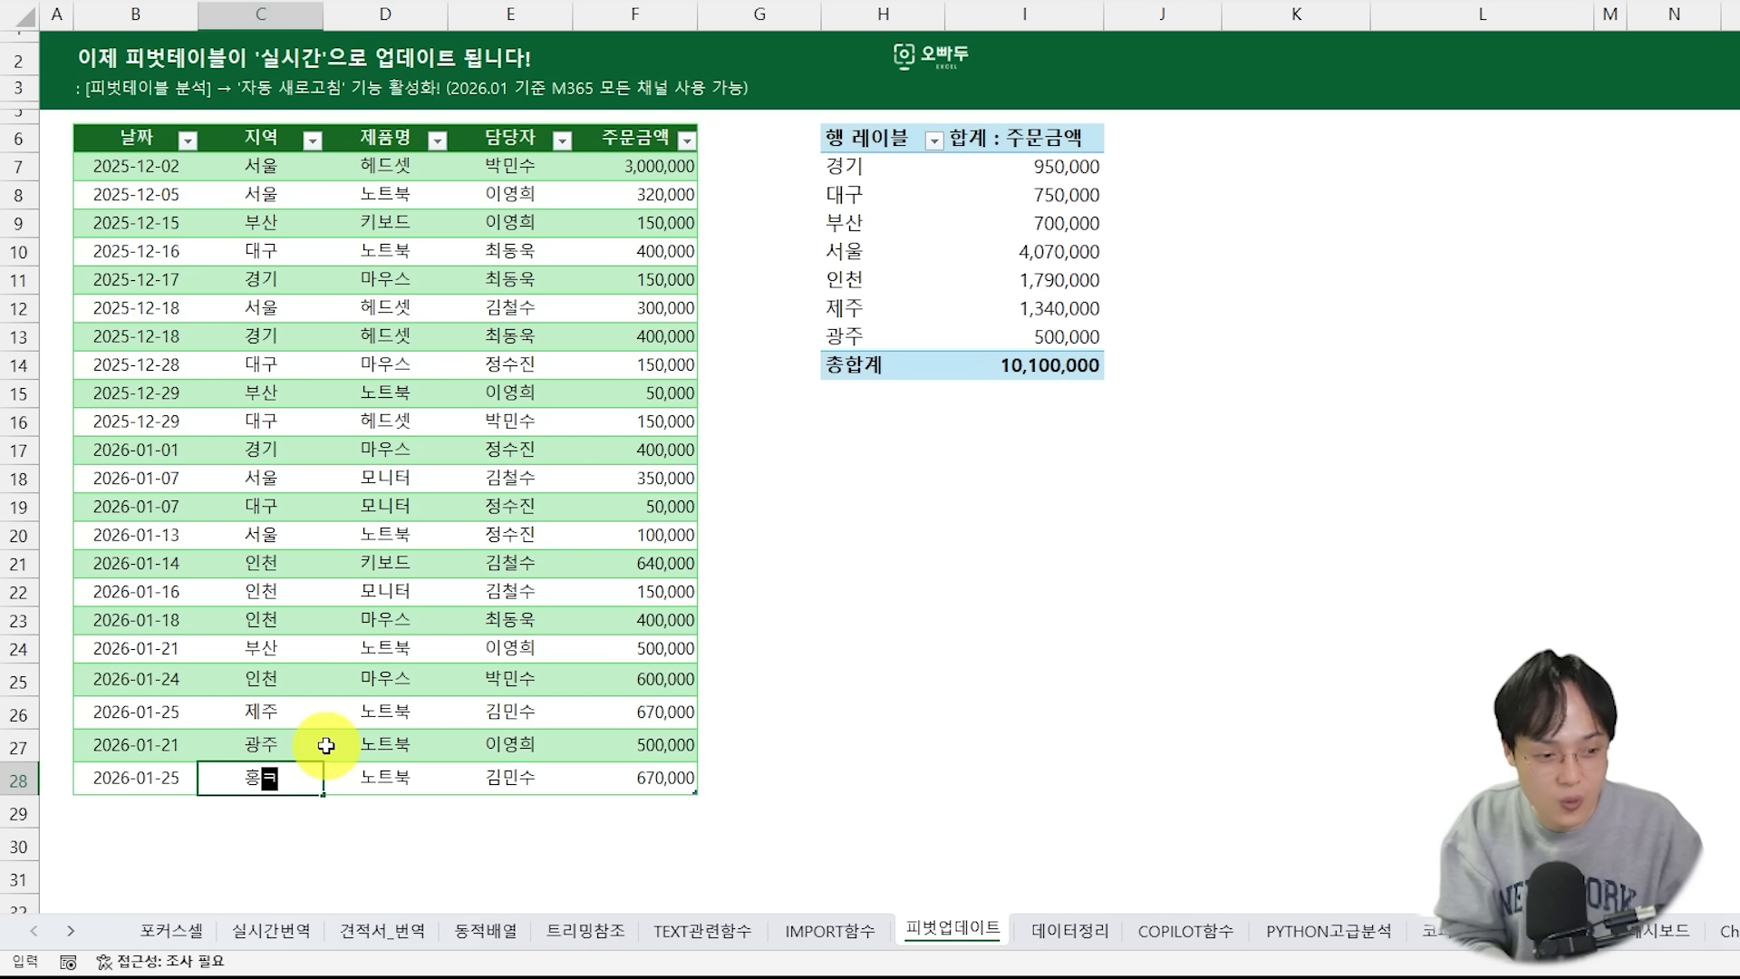
pyautogui.write('콩')
pyautogui.press('Return')
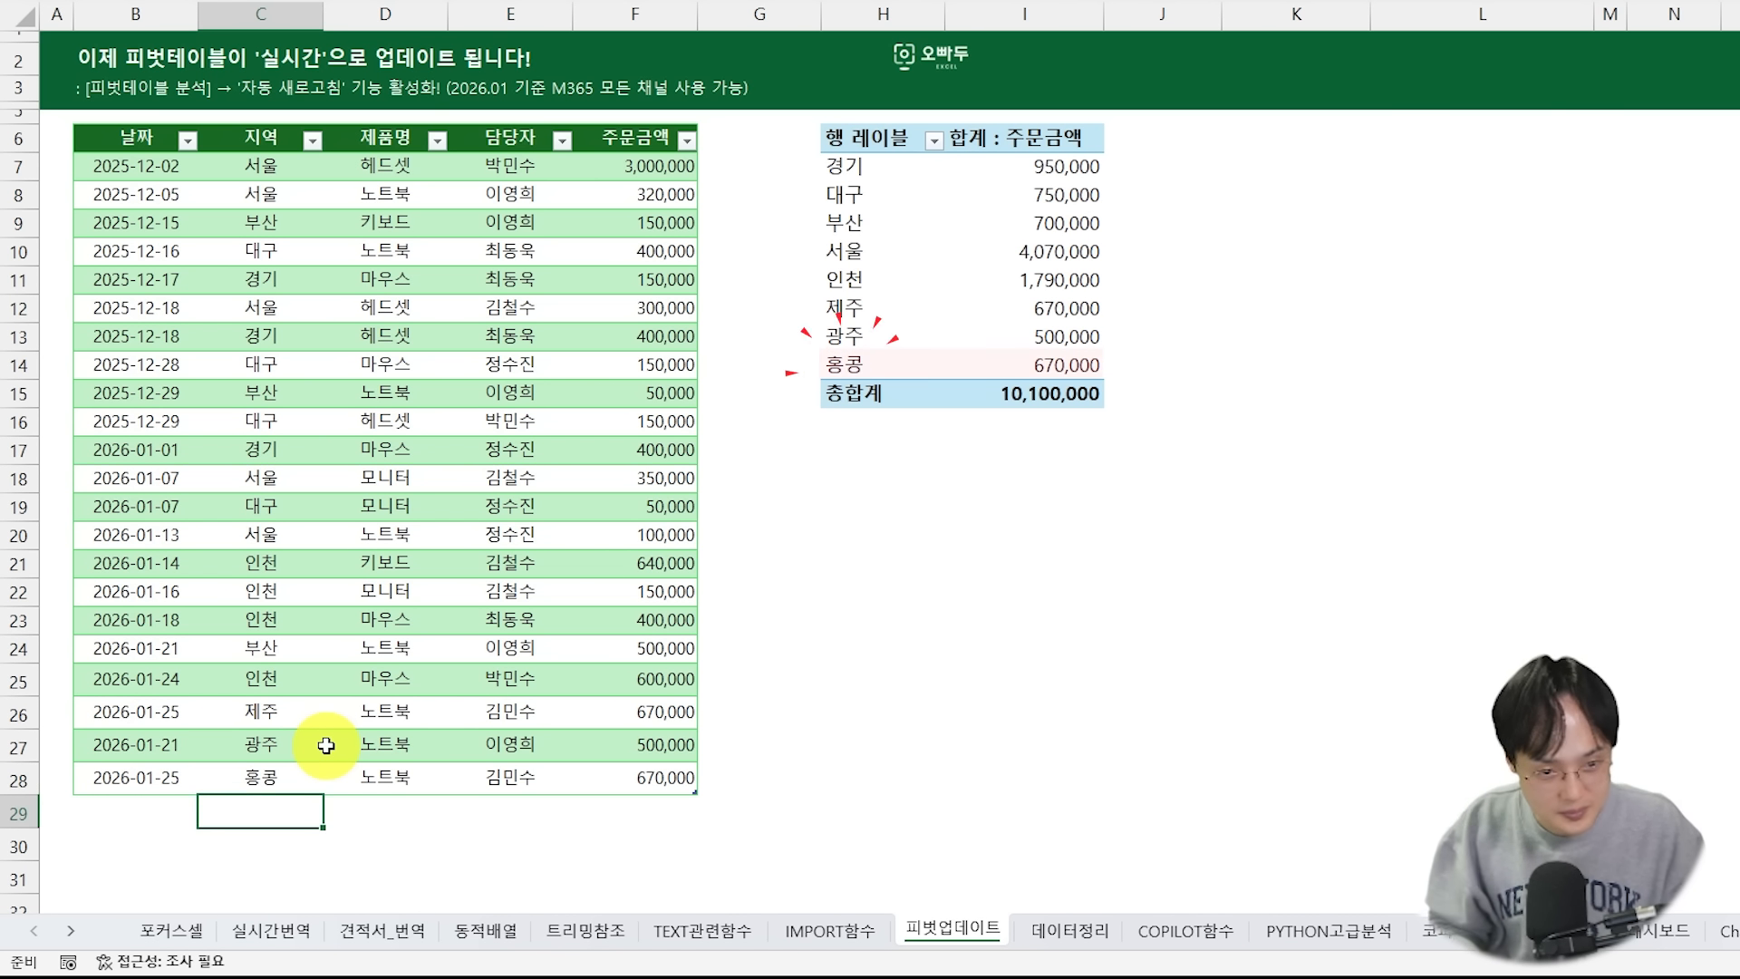
# Duplicate the 홍콩 order into row 29 and set its region to 중국
pyautogui.press('Left')
pyautogui.press('Up')
pyautogui.hotkey('ctrl', 'shift', 'Right')
pyautogui.hotkey('ctrl', 'c')
pyautogui.press('Down')
pyautogui.hotkey('ctrl', 'v')
pyautogui.press('Right')
pyautogui.write('중국')
pyautogui.press('Return')
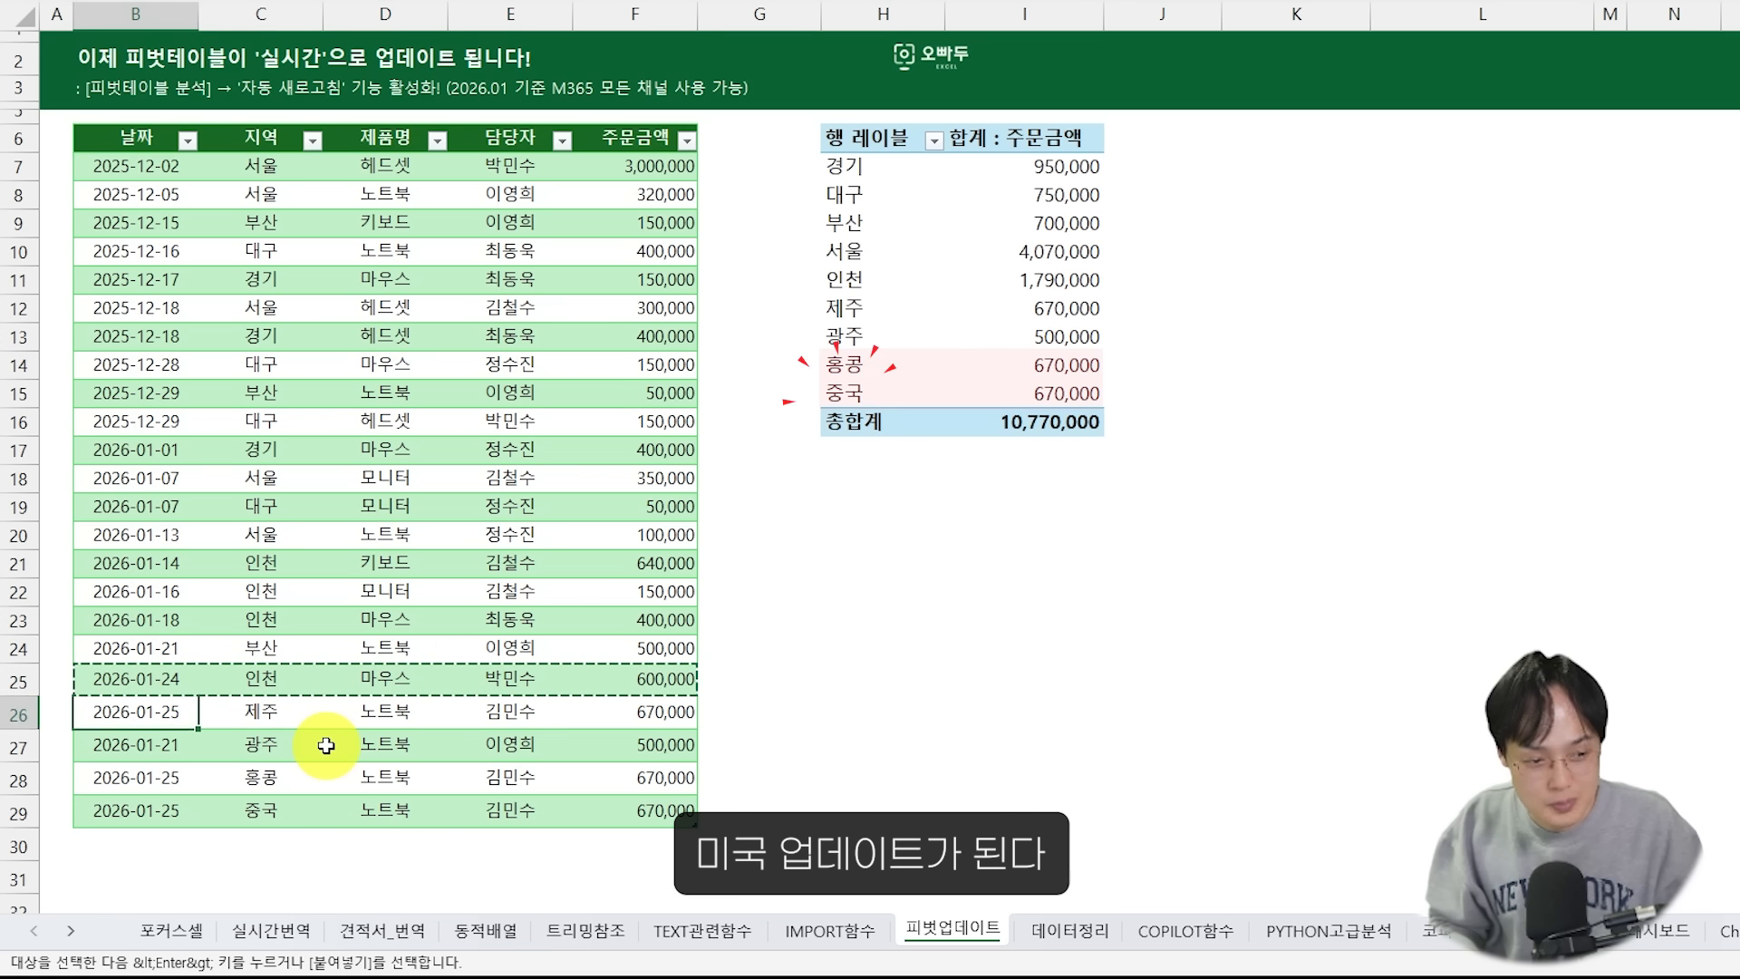
# Copy the 인천 마우스 order in row 25 to row 30 and set its region to 미국
pyautogui.press('Left')
pyautogui.press('Up')
pyautogui.press('Up')
pyautogui.press('Up')
pyautogui.press('Up')
pyautogui.press('Up')
pyautogui.hotkey('ctrl', 'shift', 'Right')
pyautogui.hotkey('ctrl', 'c')
pyautogui.press('Down')
pyautogui.press('Down')
pyautogui.press('Down')
pyautogui.press('Down')
pyautogui.press('Down')
pyautogui.hotkey('ctrl', 'v')
pyautogui.press('Right')
pyautogui.write('미국')
pyautogui.press('Return')
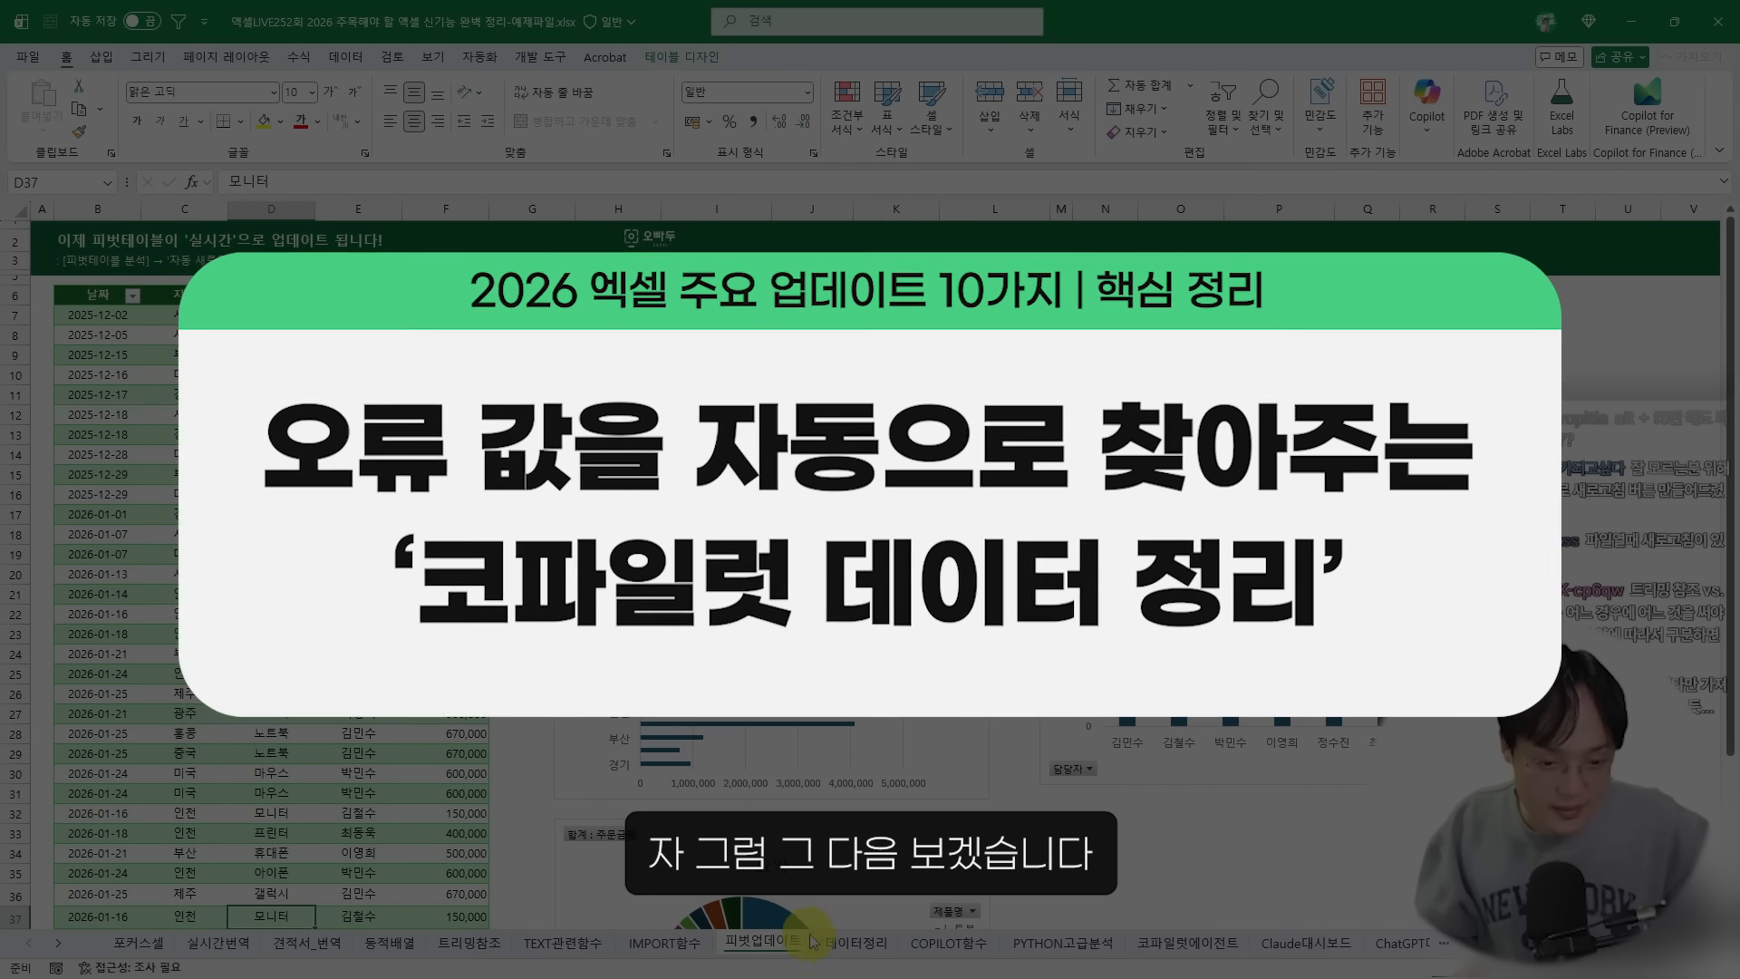
# Go to the 데이터정리 sheet and turn on AutoSave for the workbook
pyautogui.click(841, 941)
pyautogui.scroll(-1, 870, 544)
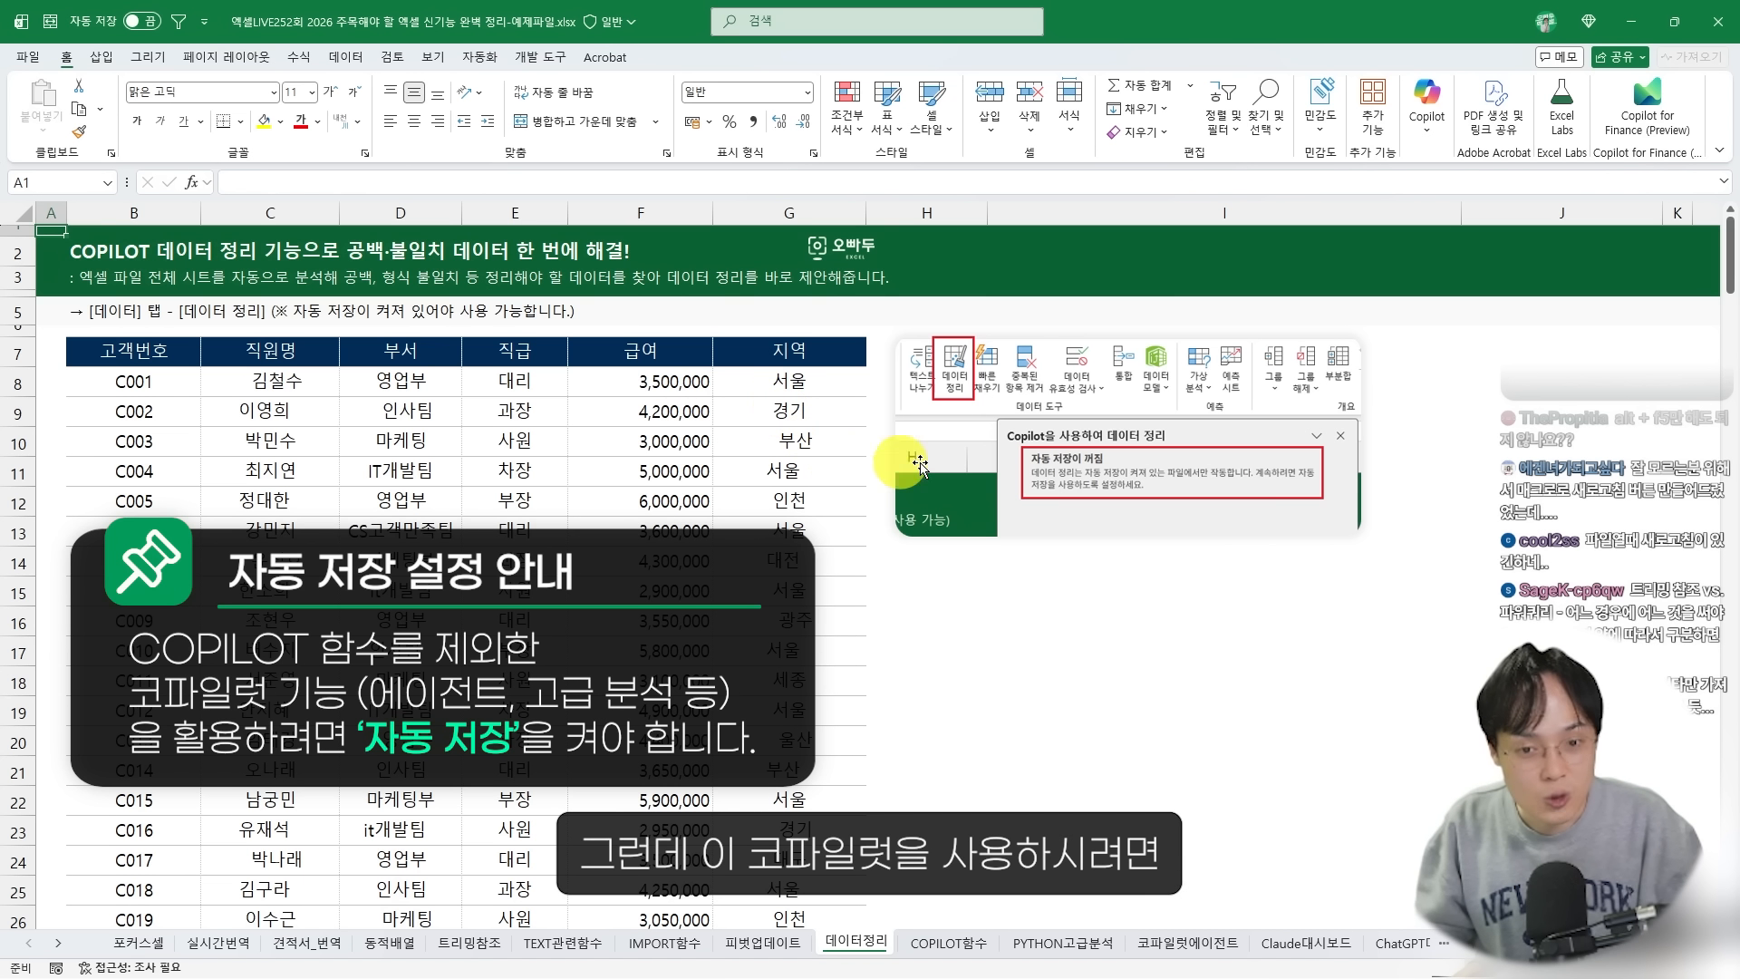
pyautogui.moveTo(890, 312); pyautogui.dragTo(1355, 559)
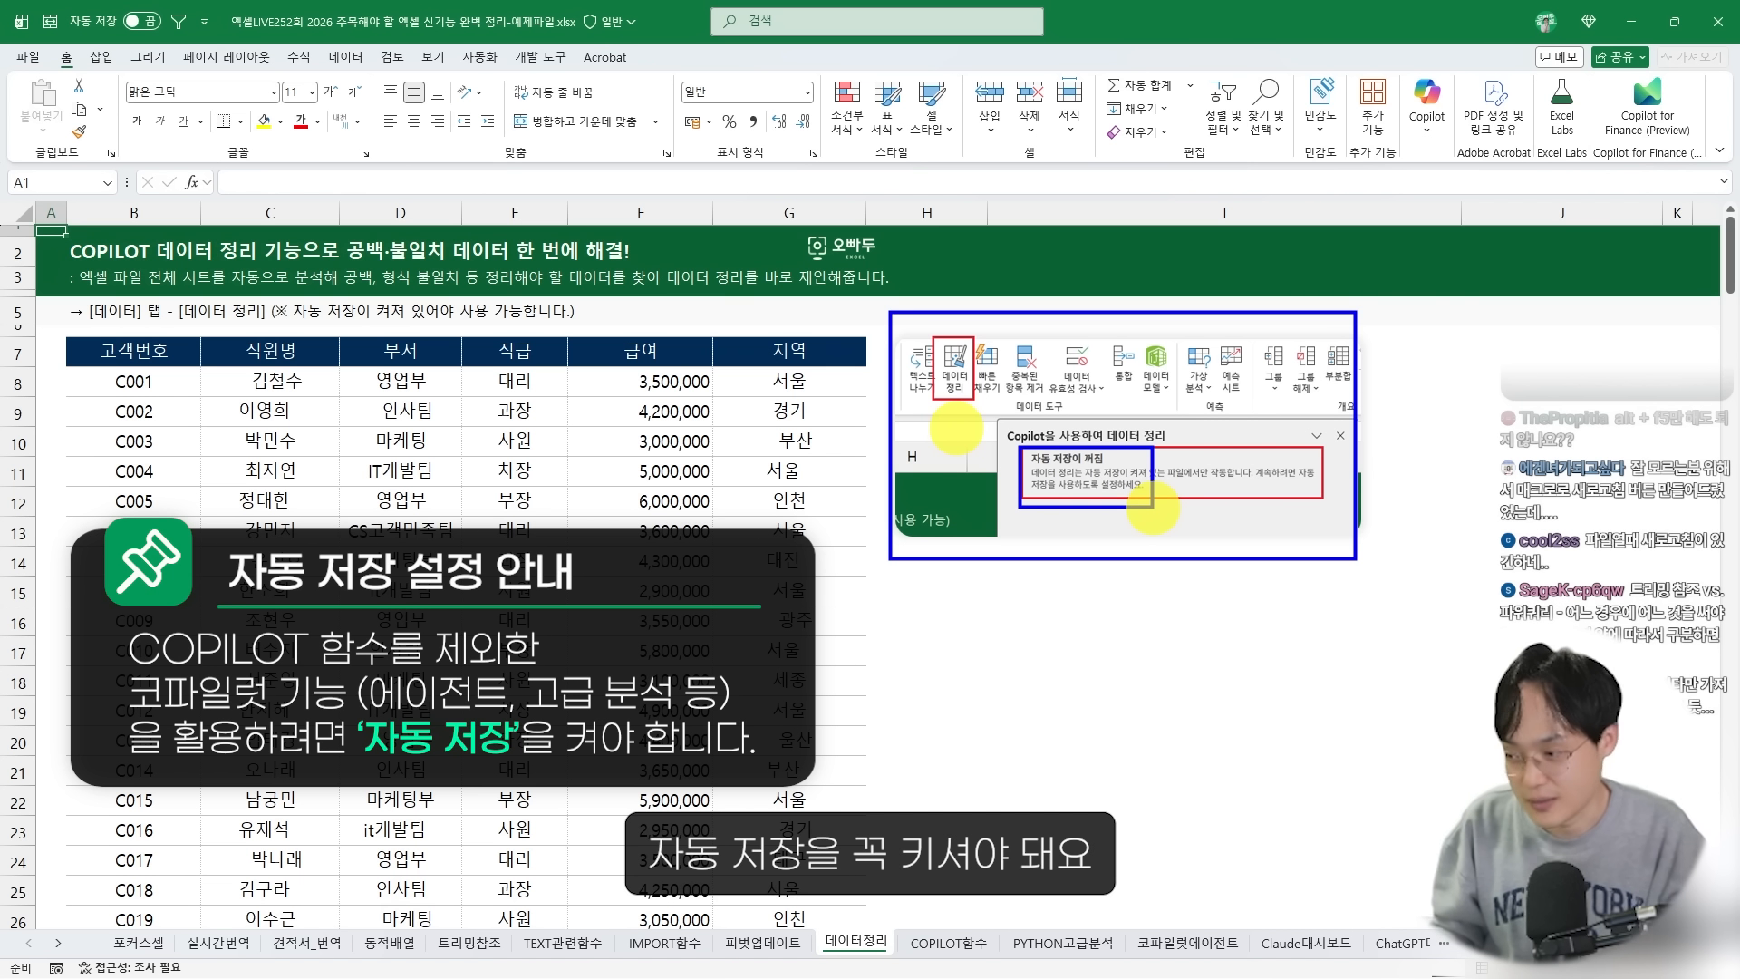
pyautogui.click(400, 470)
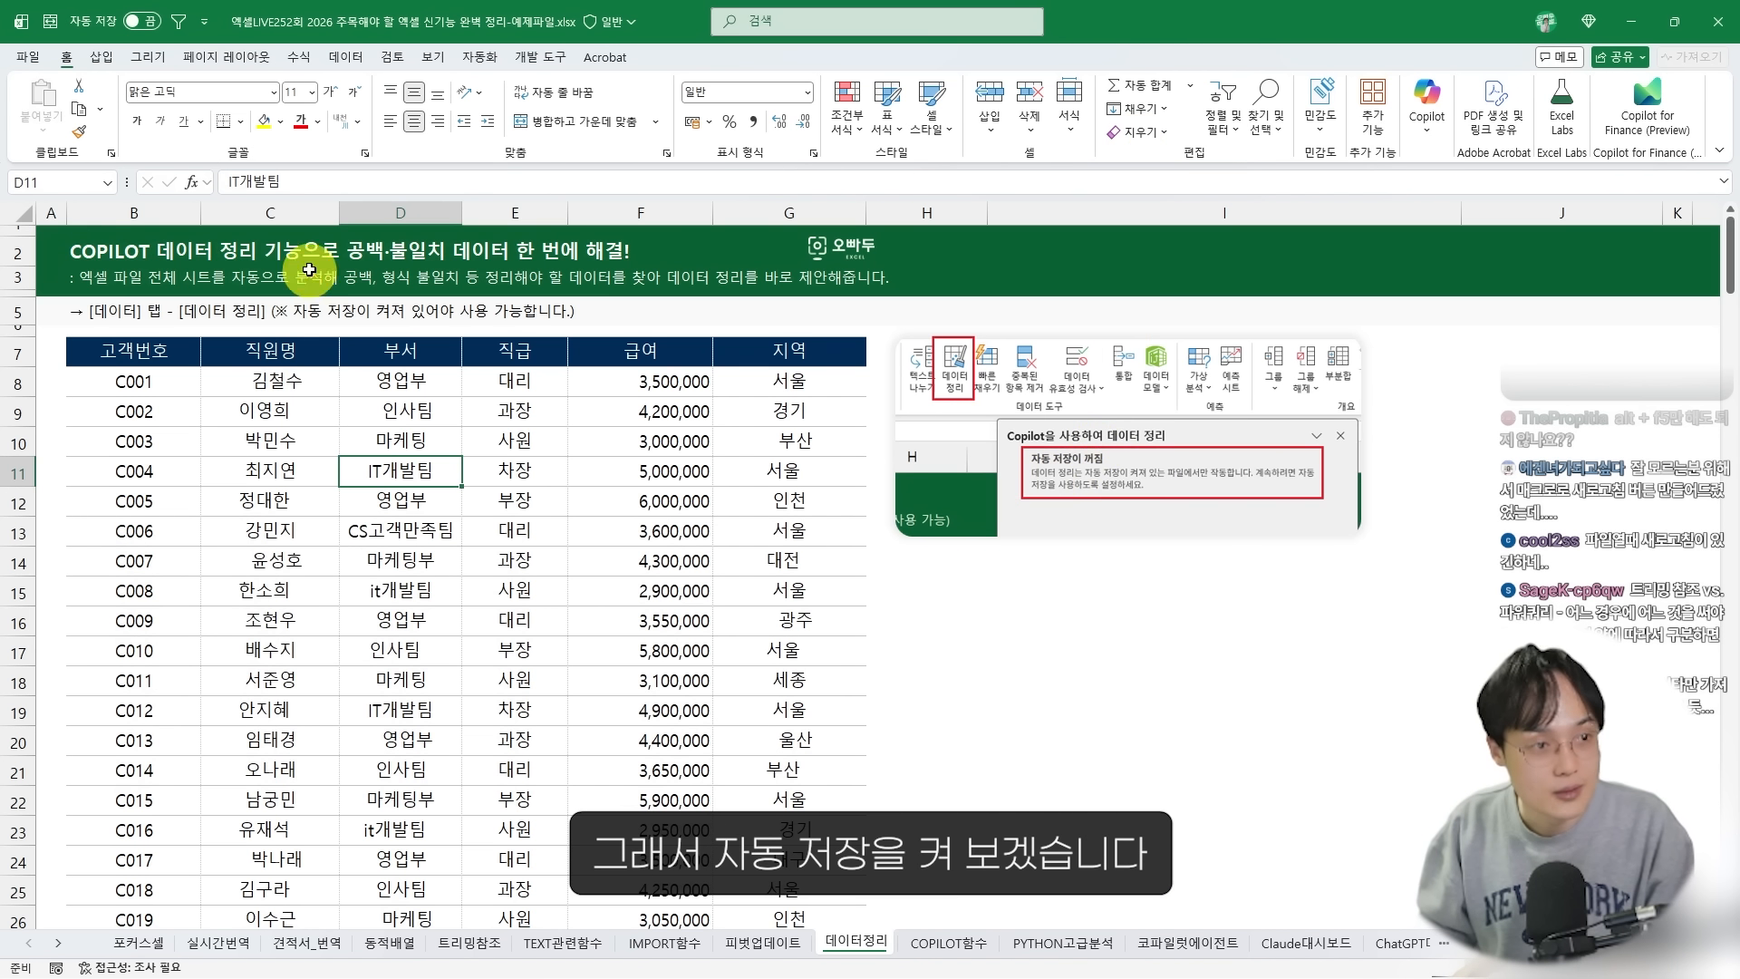
pyautogui.click(132, 26)
pyautogui.click(848, 419)
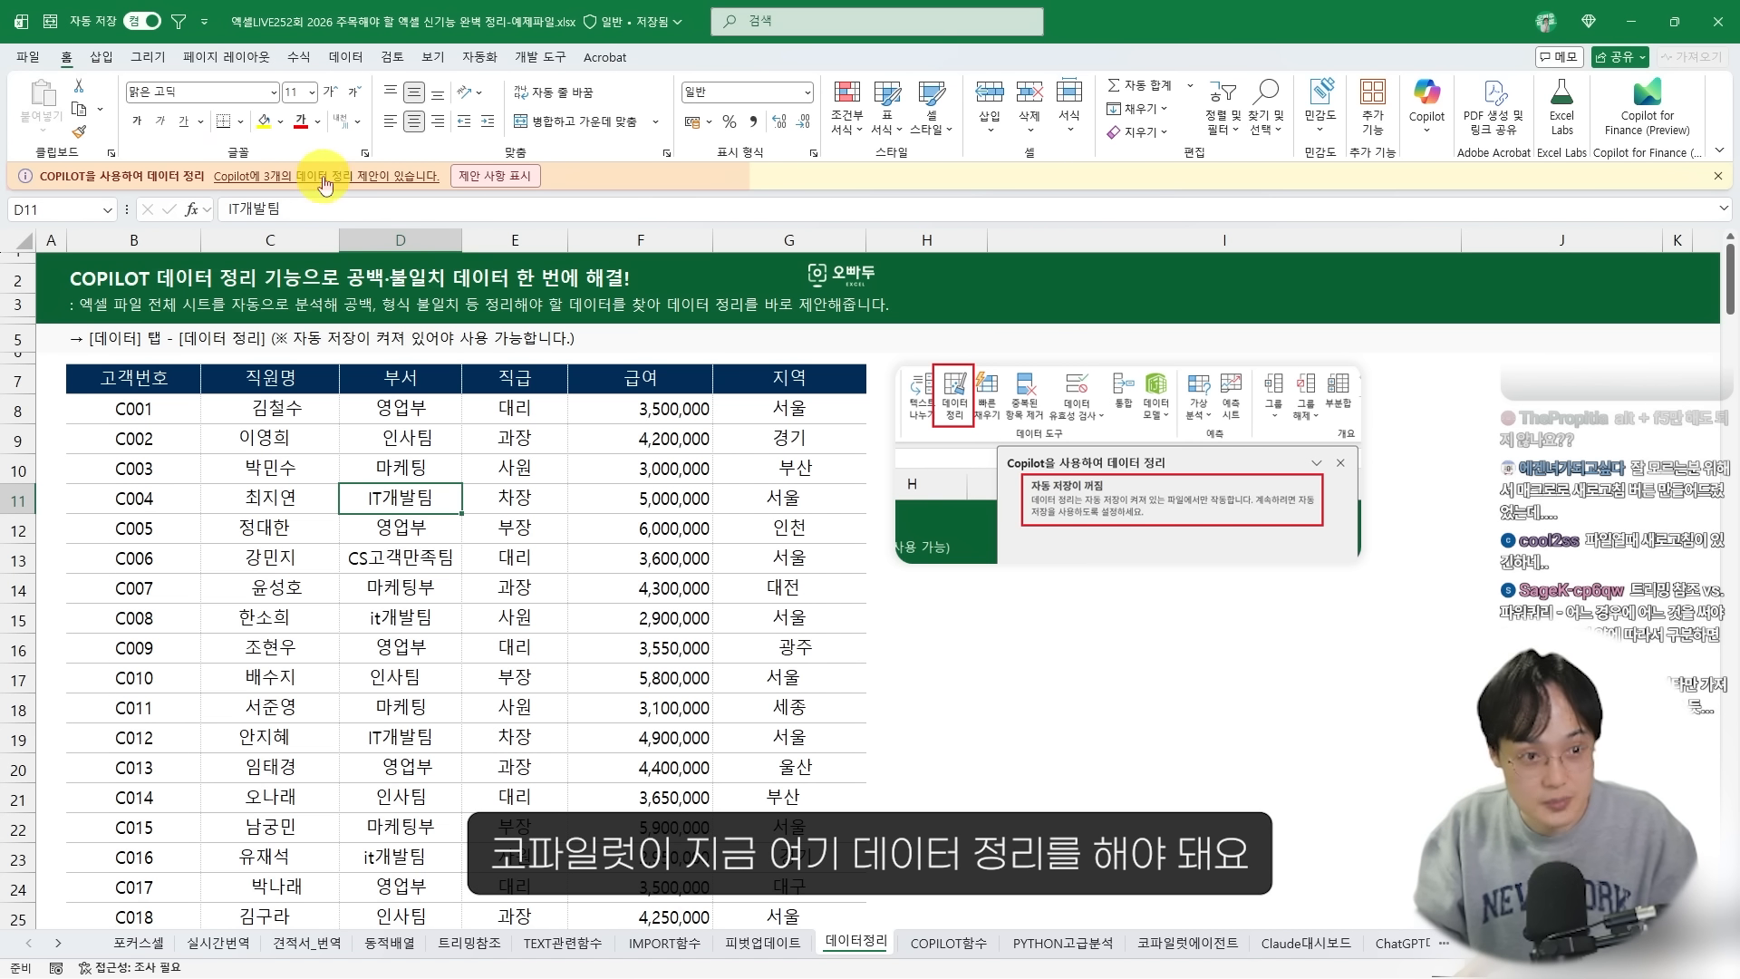
# Show Copilot's data cleaning suggestions for the employee data
pyautogui.moveTo(288, 200); pyautogui.dragTo(464, 194)
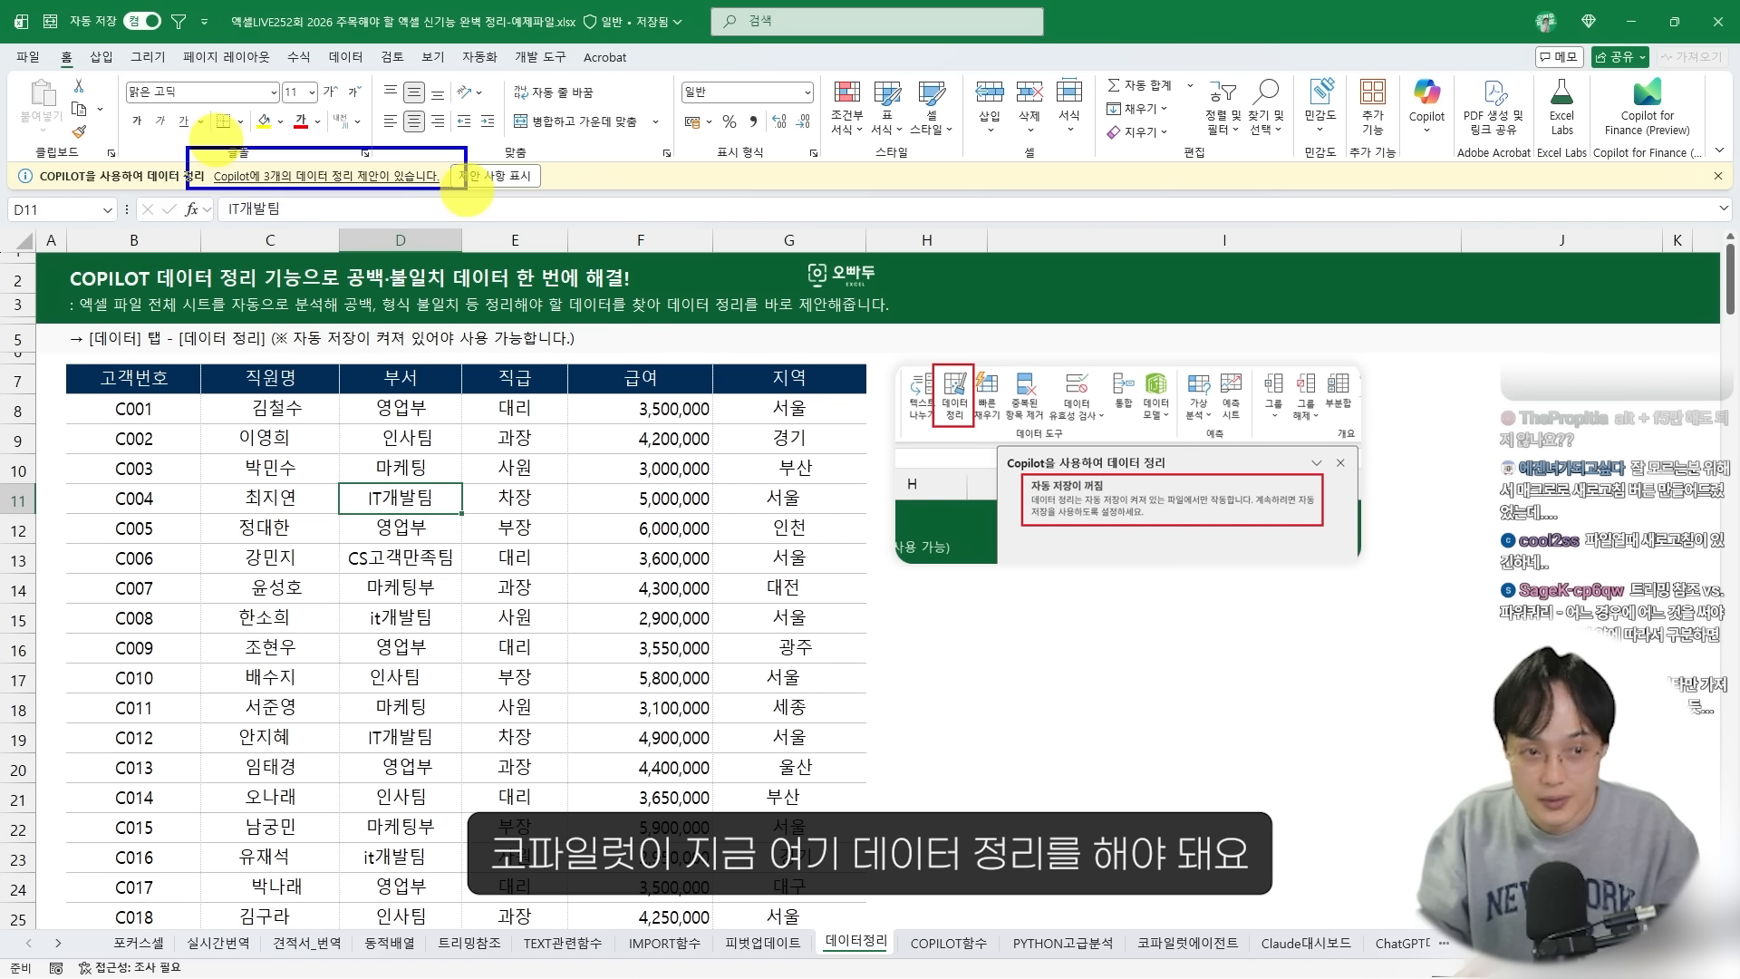
pyautogui.press('Escape')
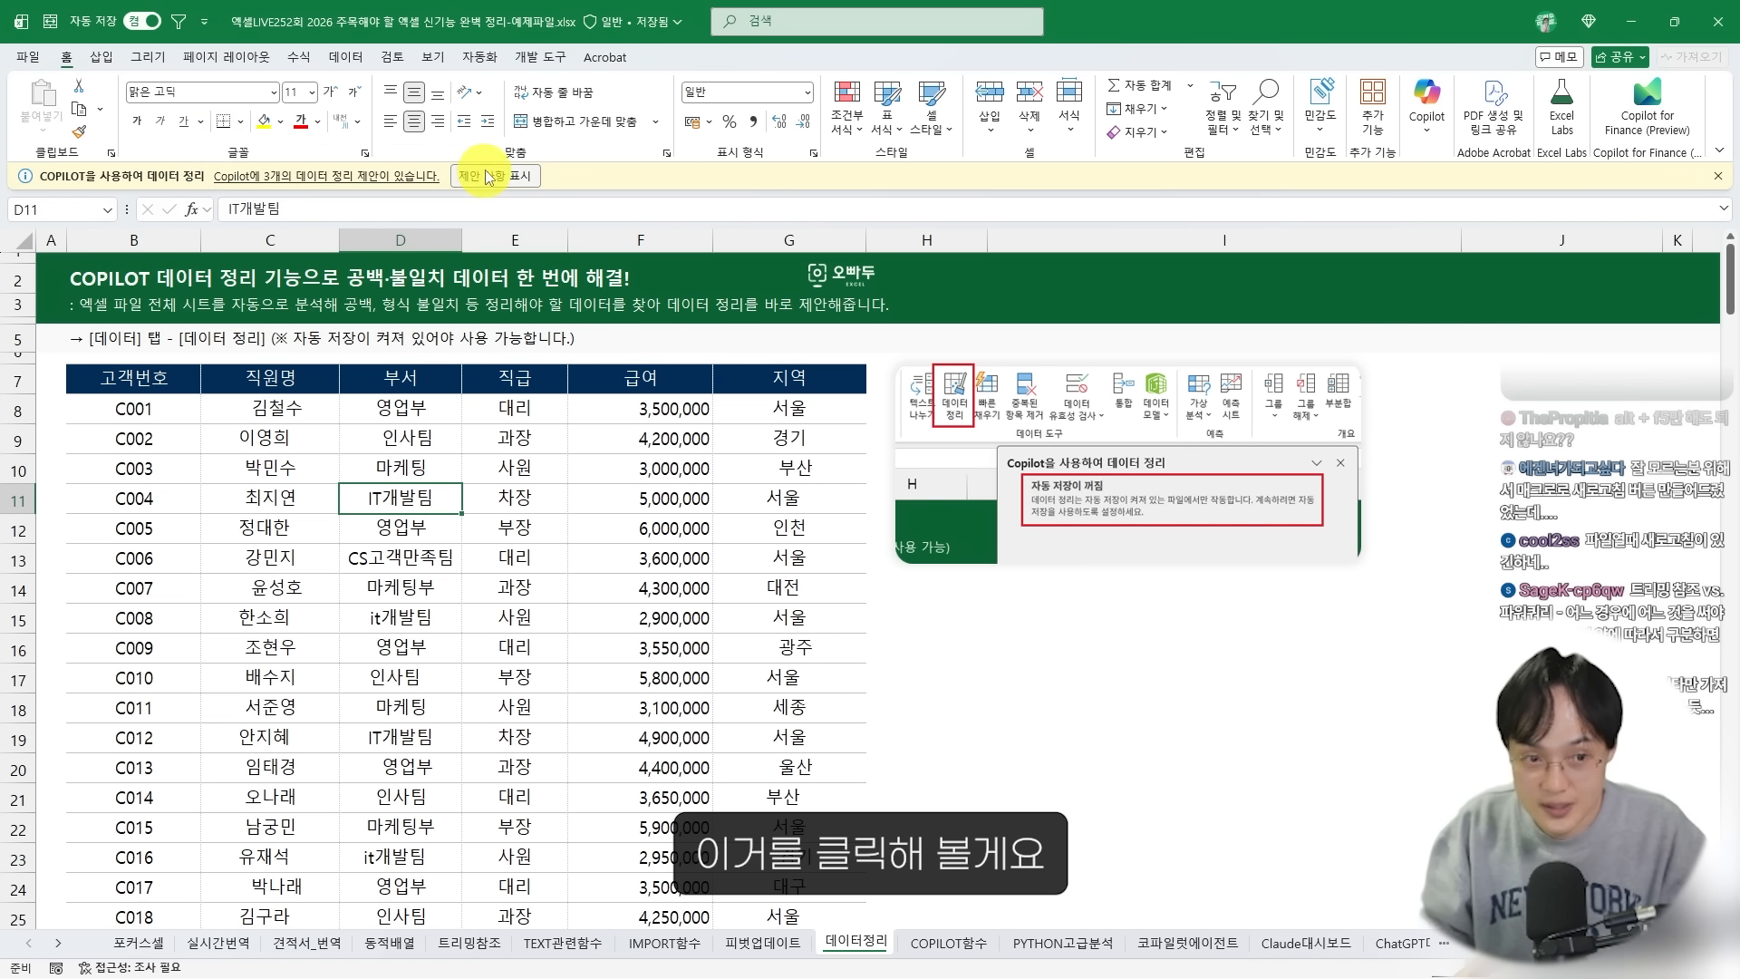
pyautogui.click(496, 177)
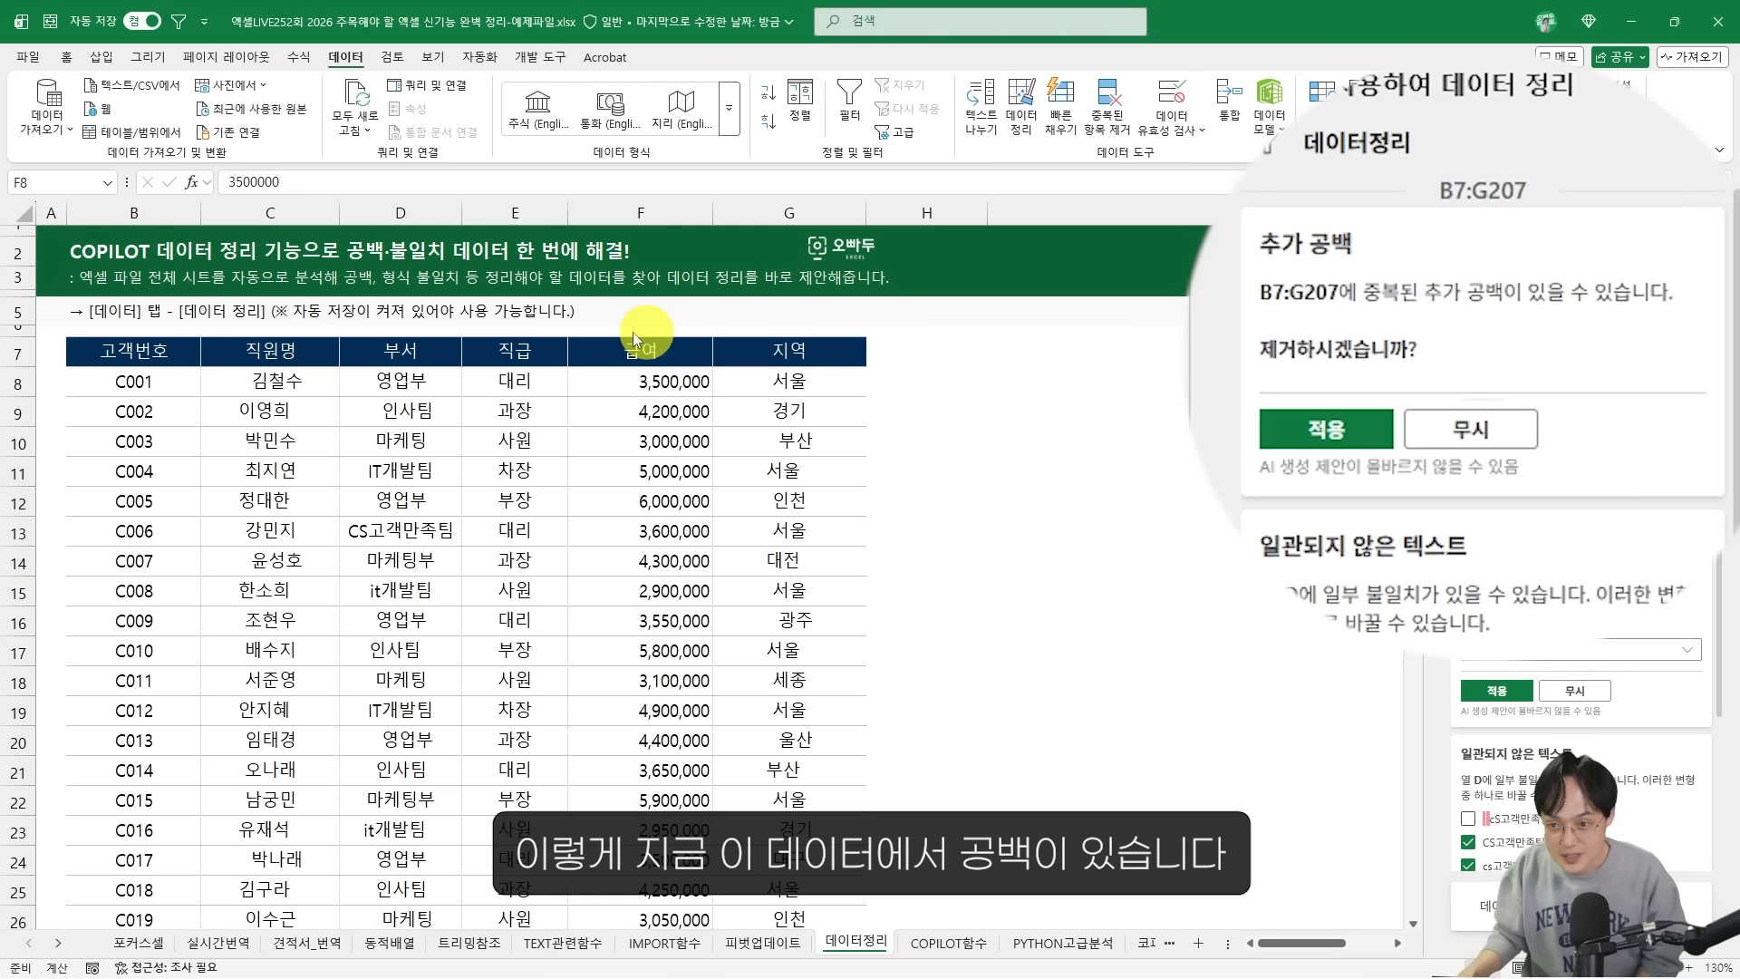
pyautogui.moveTo(1299, 402)
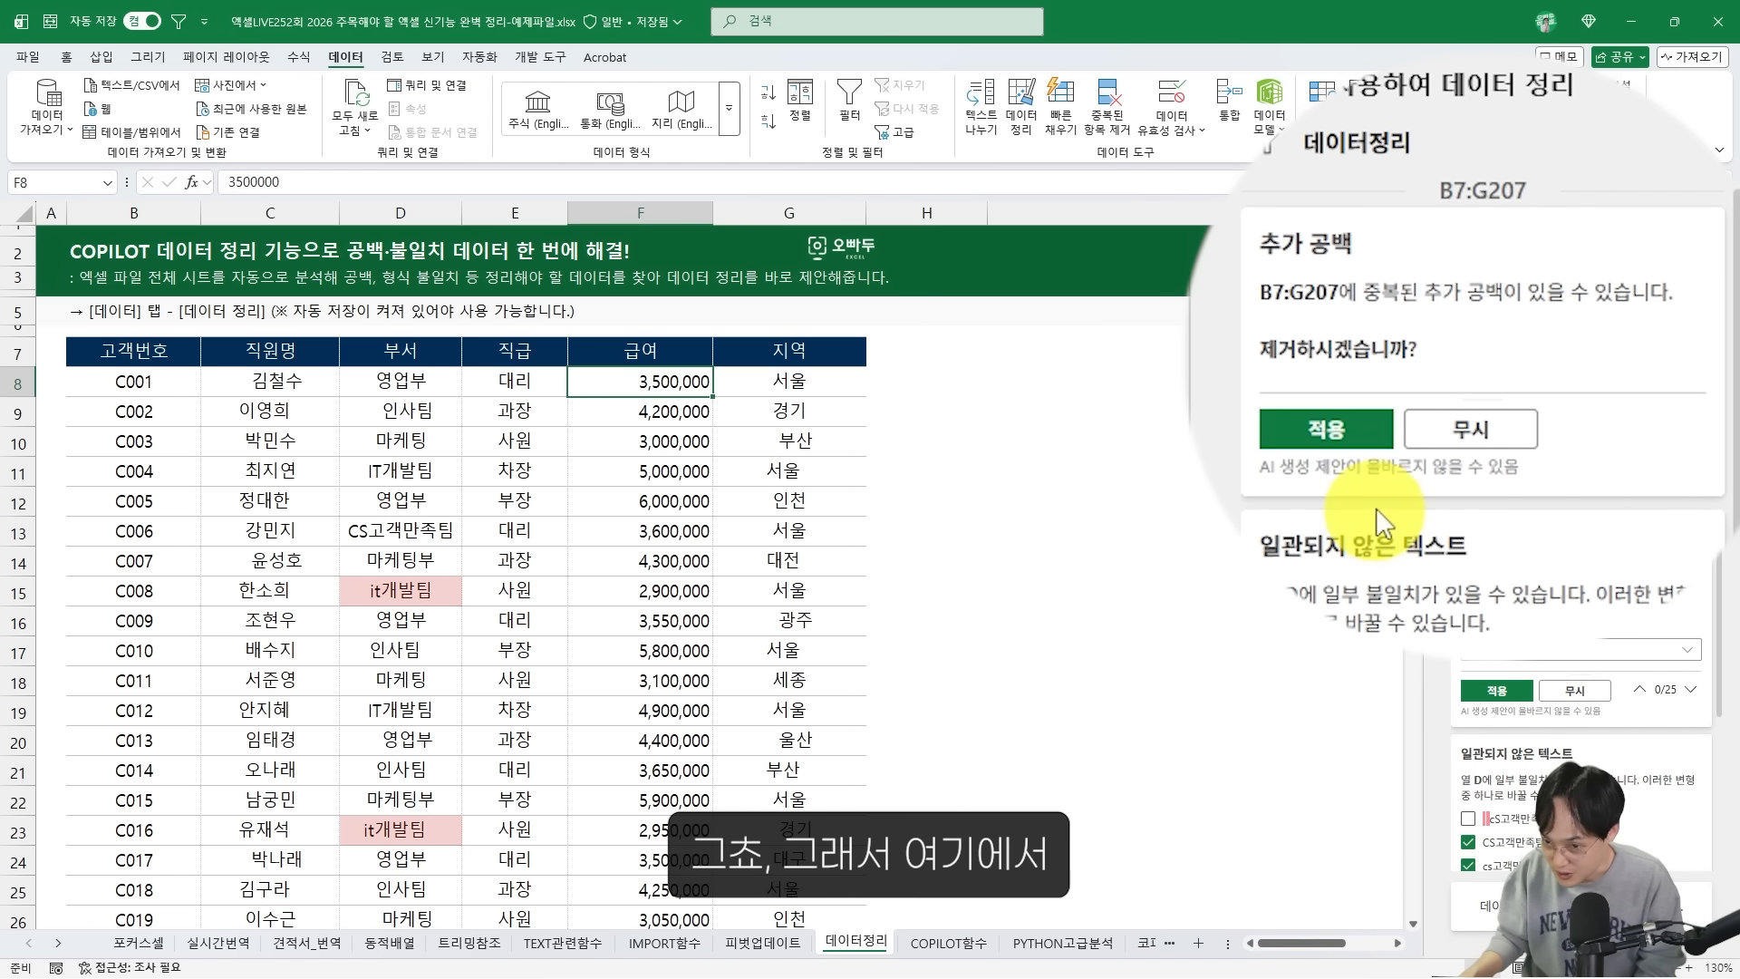
# Apply the suggestion to remove extra spaces from B7:G207
pyautogui.click(244, 382)
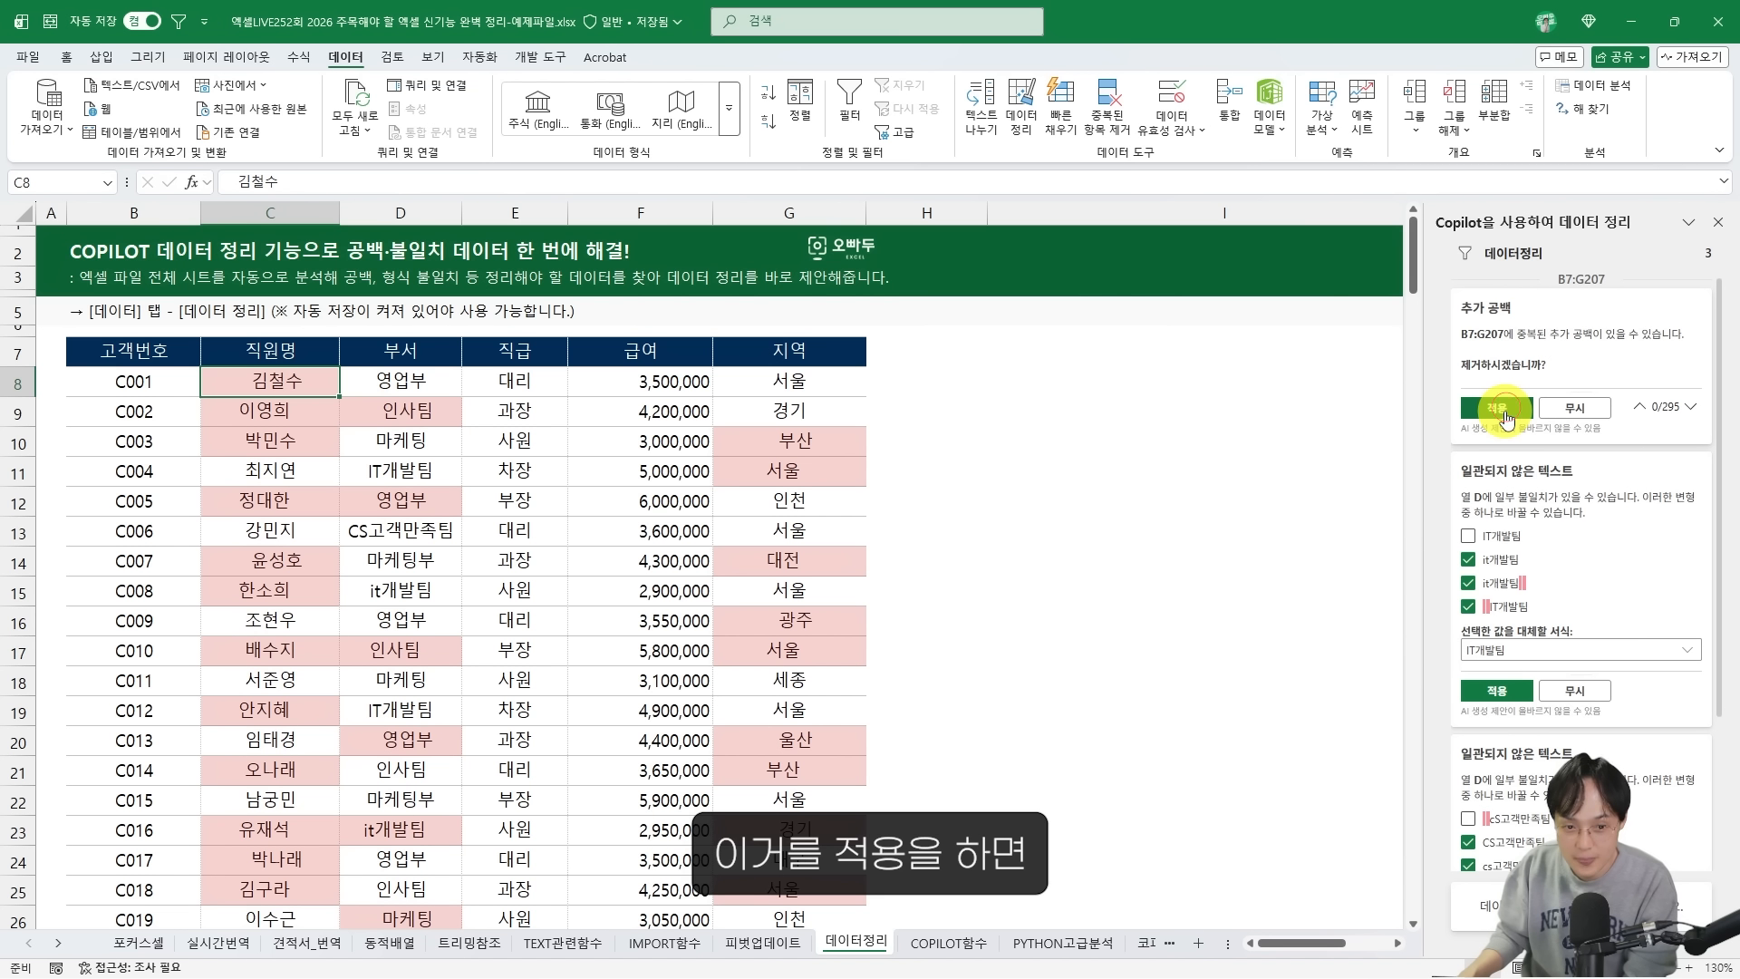
pyautogui.click(1500, 412)
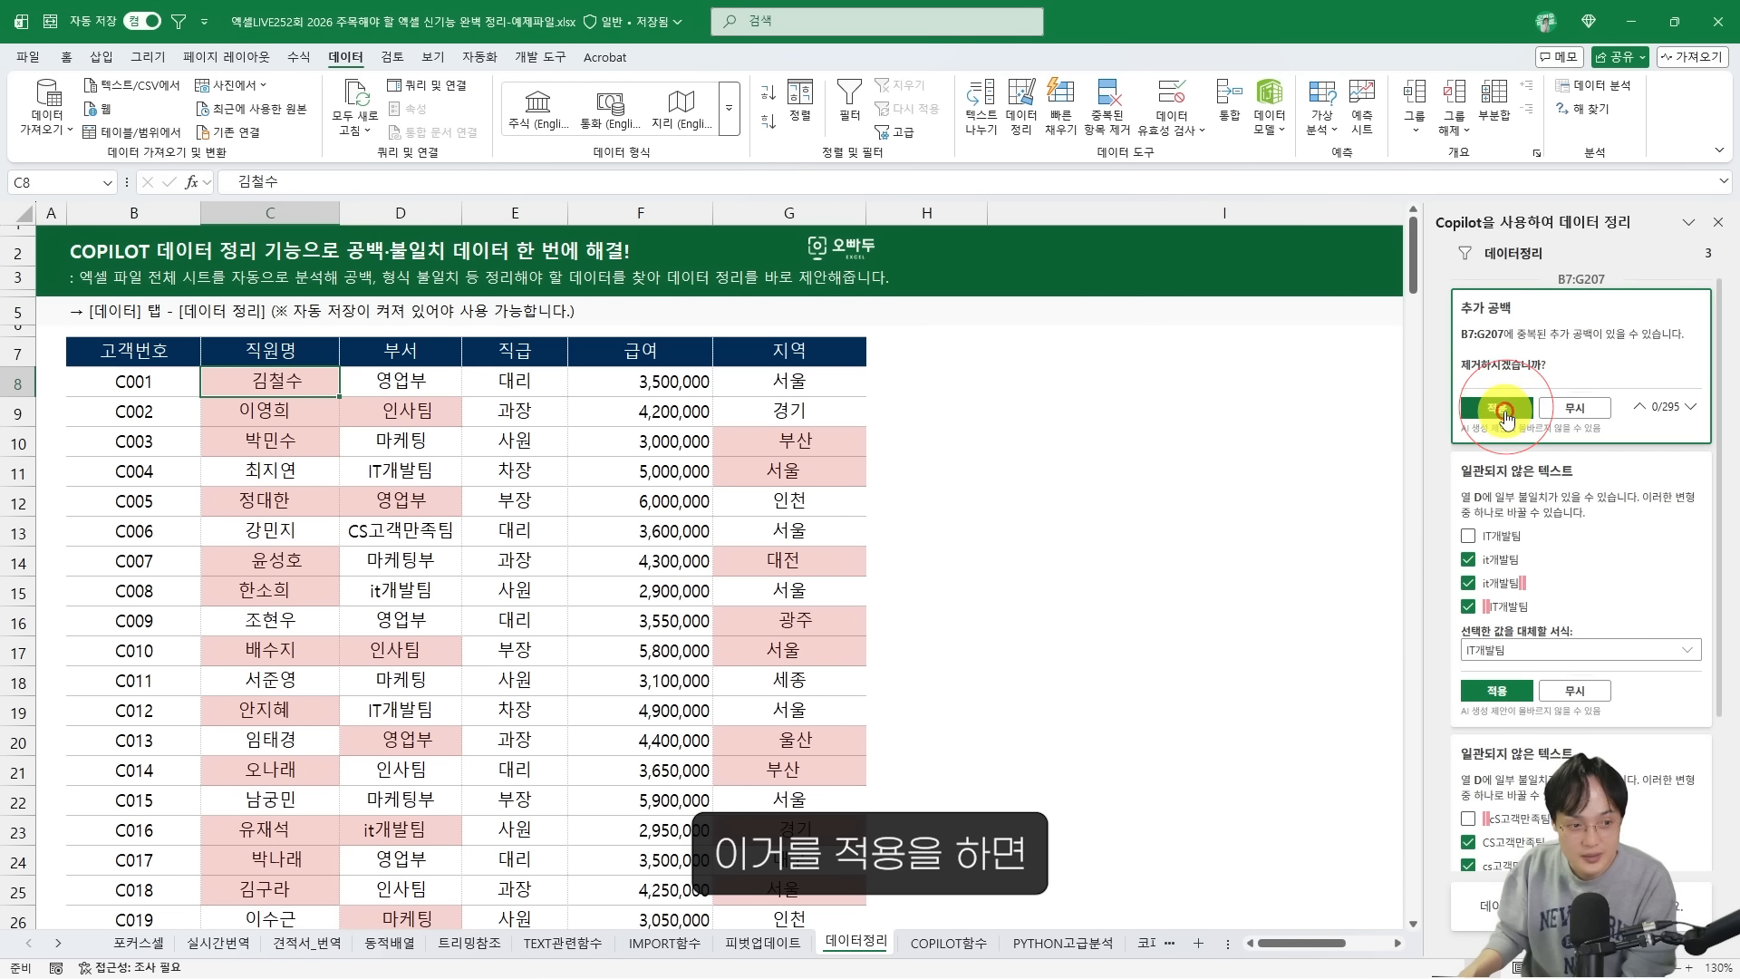
pyautogui.click(337, 422)
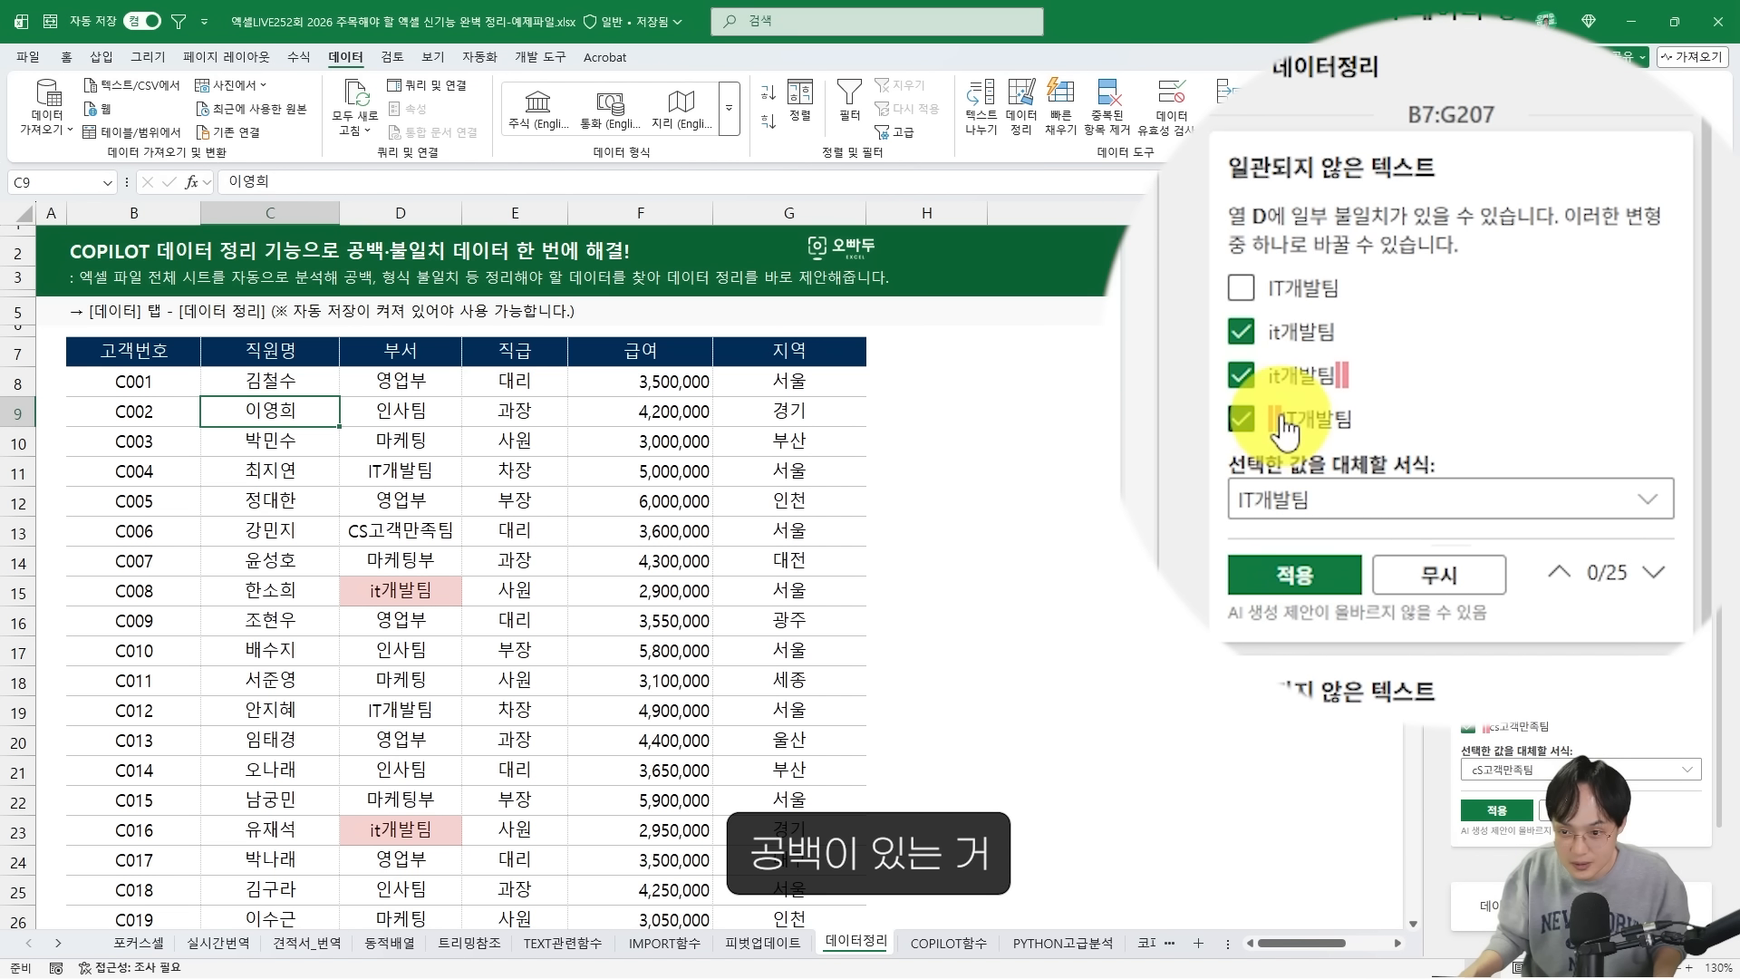
# Replace the inconsistent it개발팀 variants in column D with IT개발팀 by applying the suggestion
pyautogui.click(1319, 496)
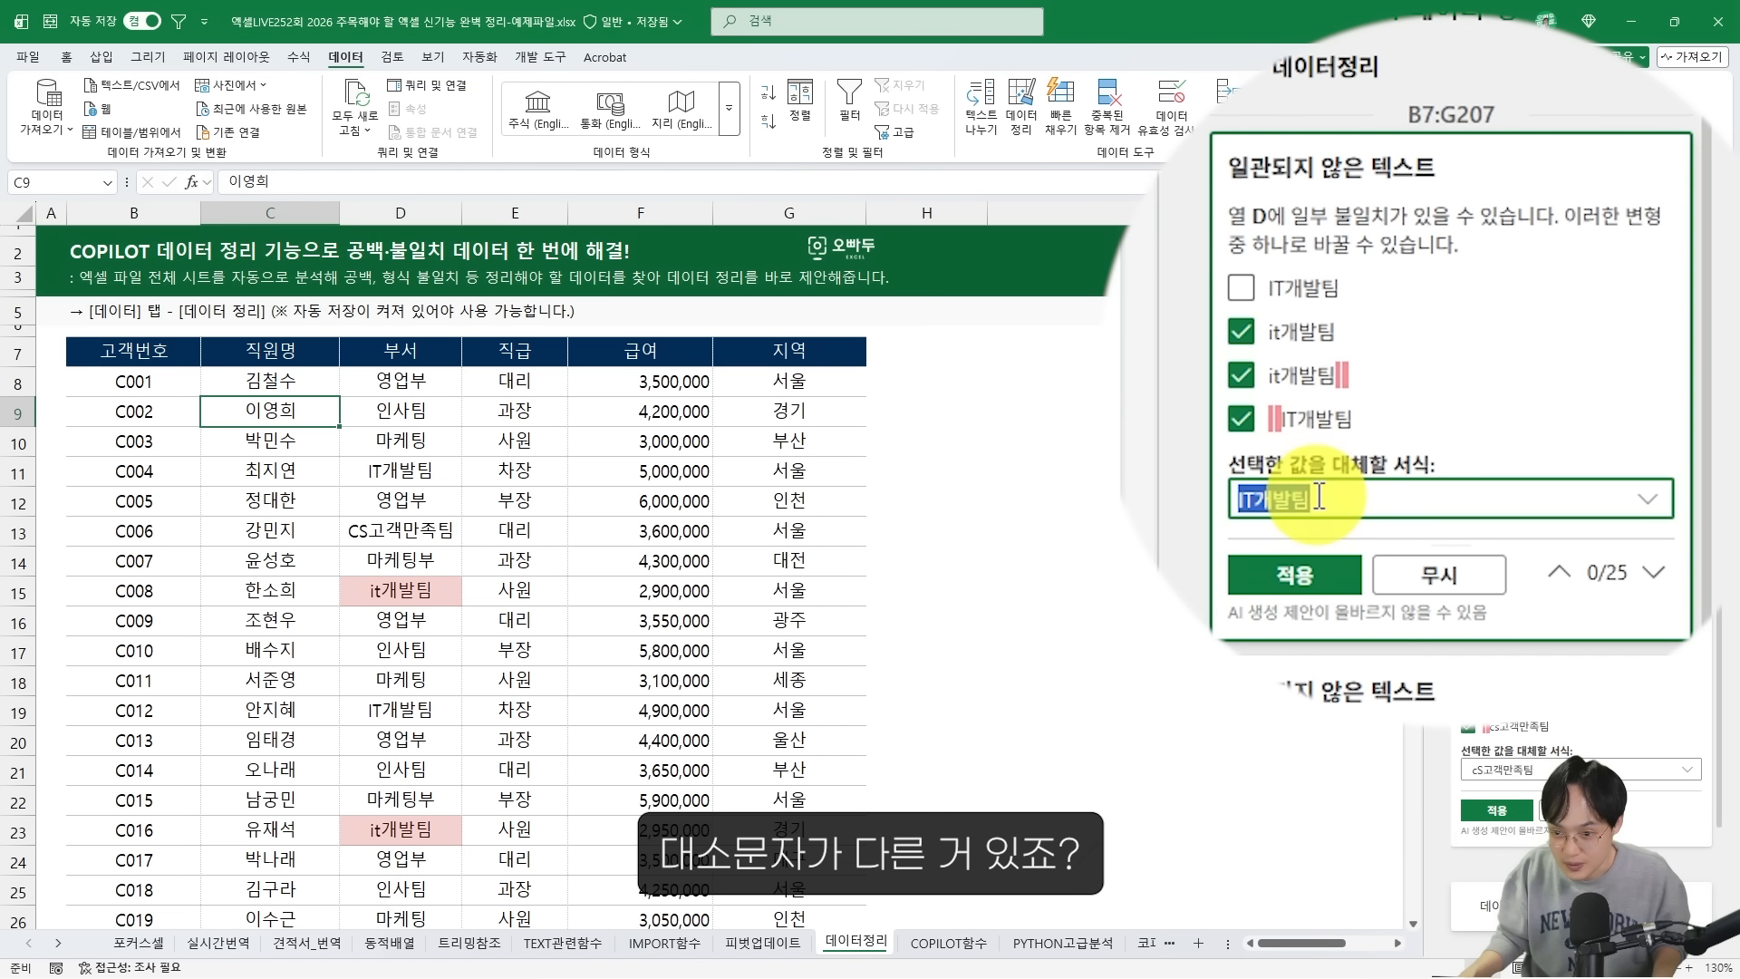
pyautogui.click(1646, 497)
pyautogui.click(1386, 560)
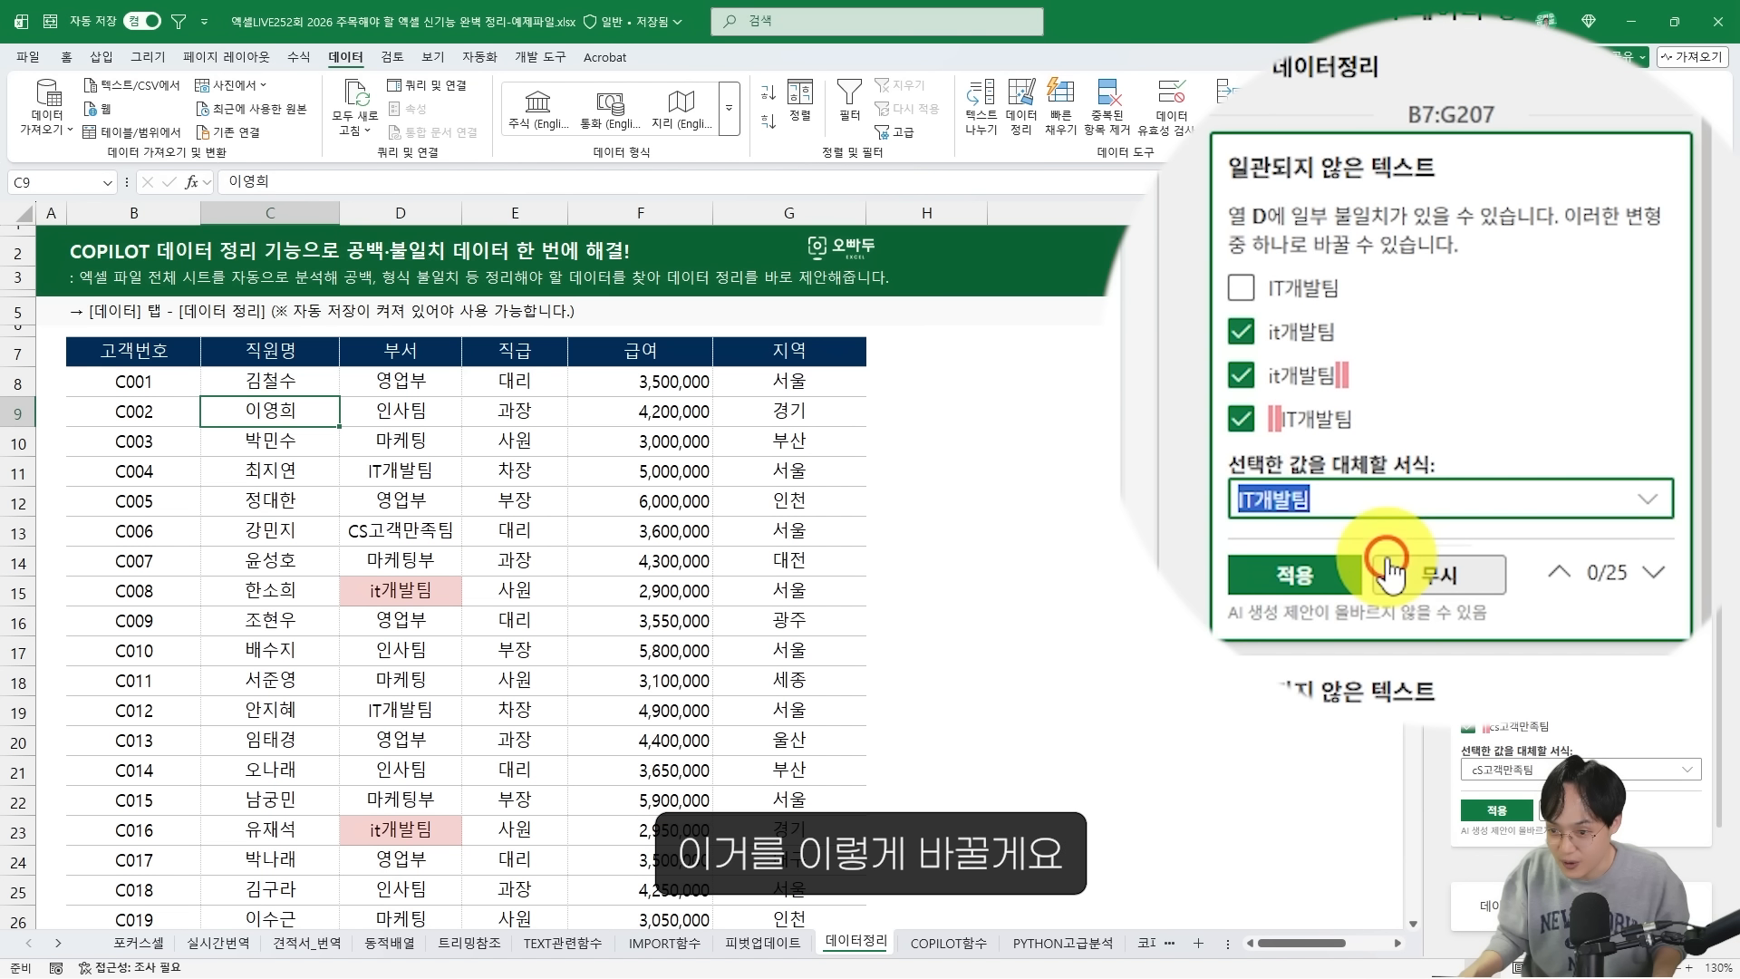
pyautogui.click(1305, 576)
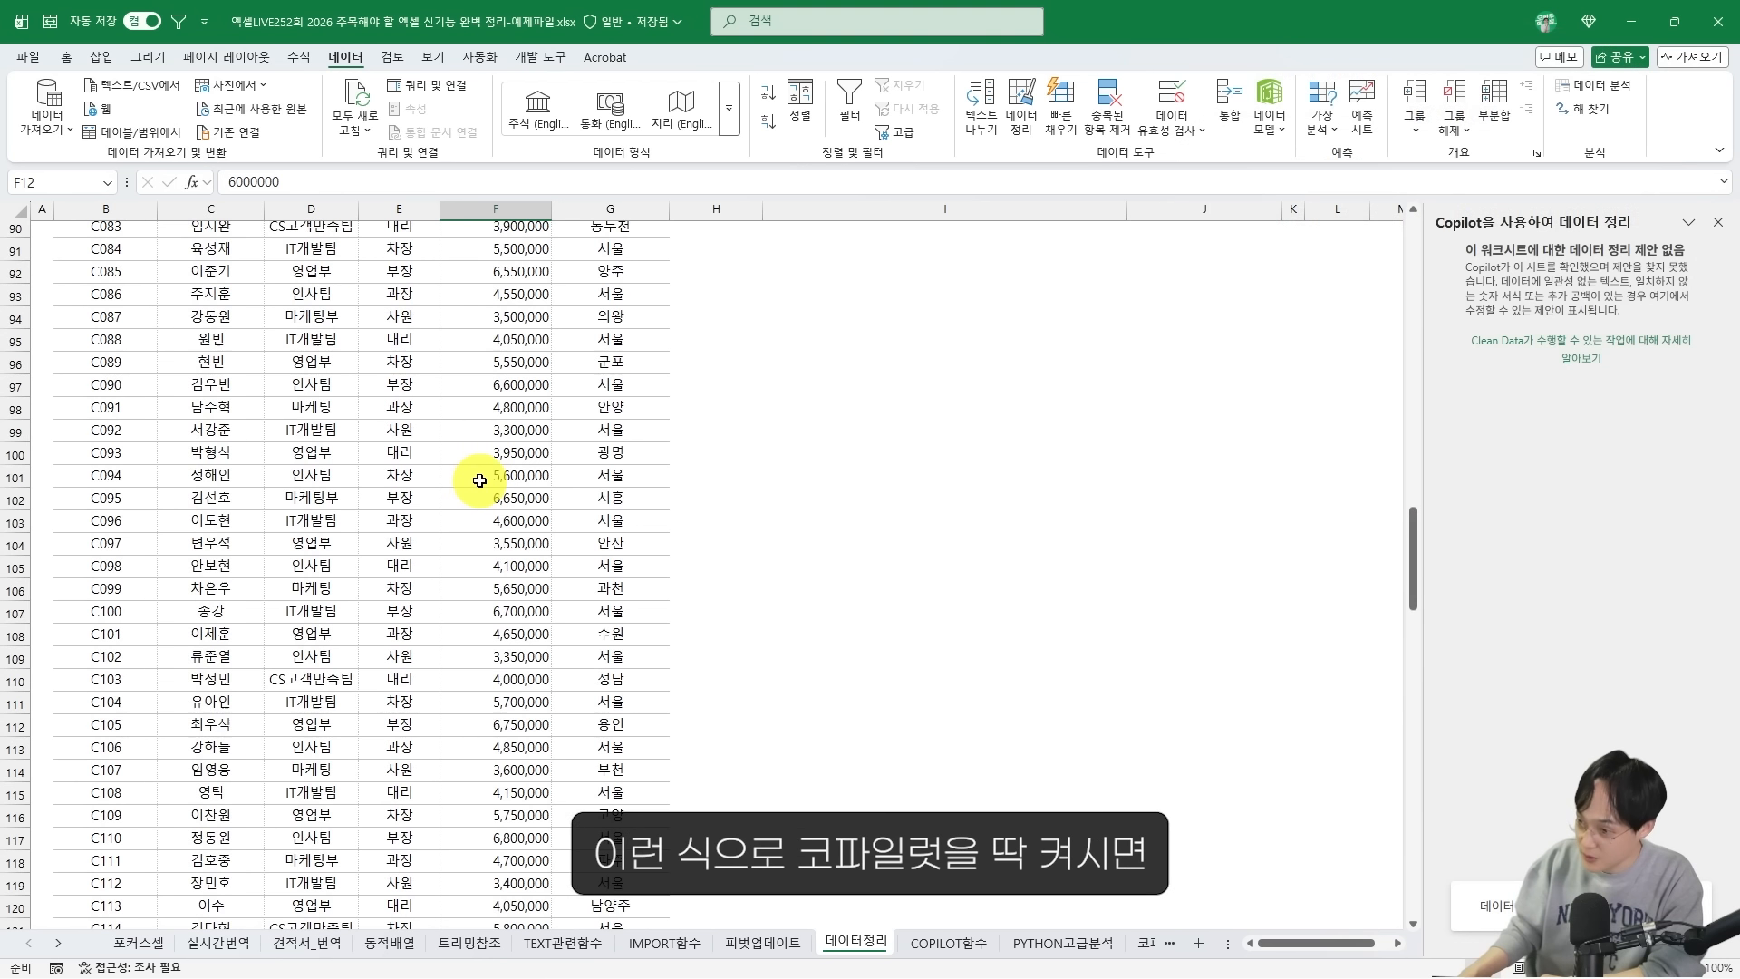
pyautogui.scroll(20, 479, 481)
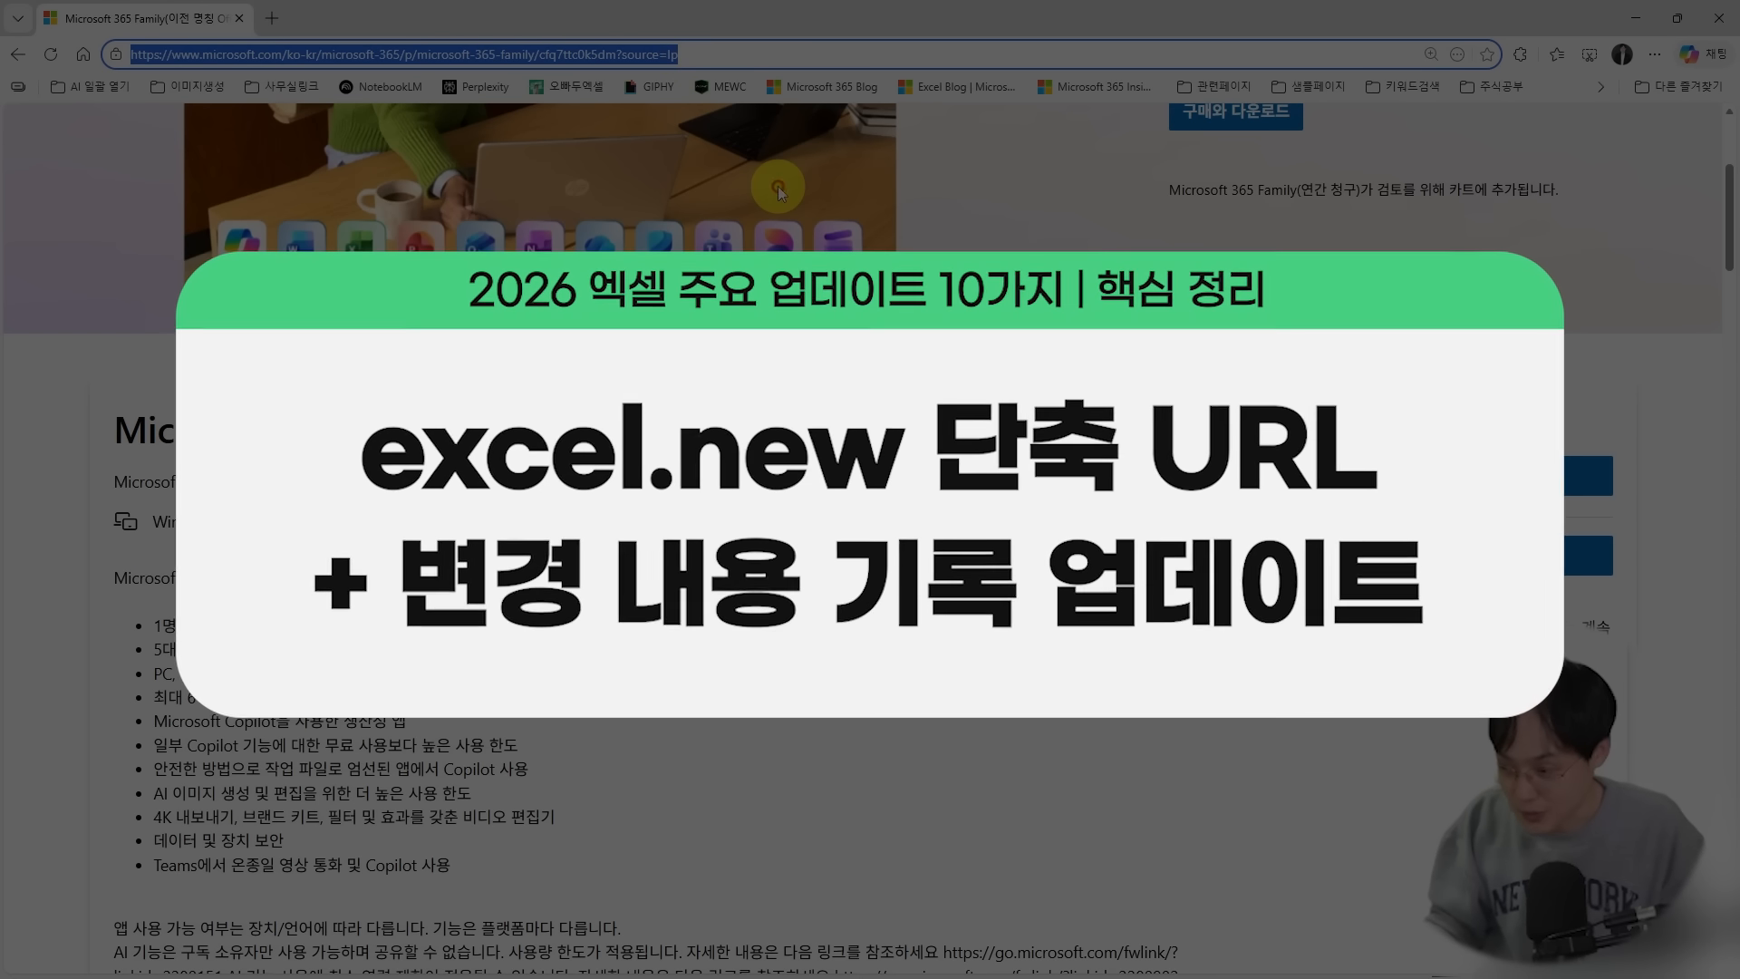
# Switch to the web browser and create a blank online workbook through excel.new
pyautogui.press('BackSpace')
pyautogui.write('e')
pyautogui.press('BackSpace')
pyautogui.press('BackSpace')
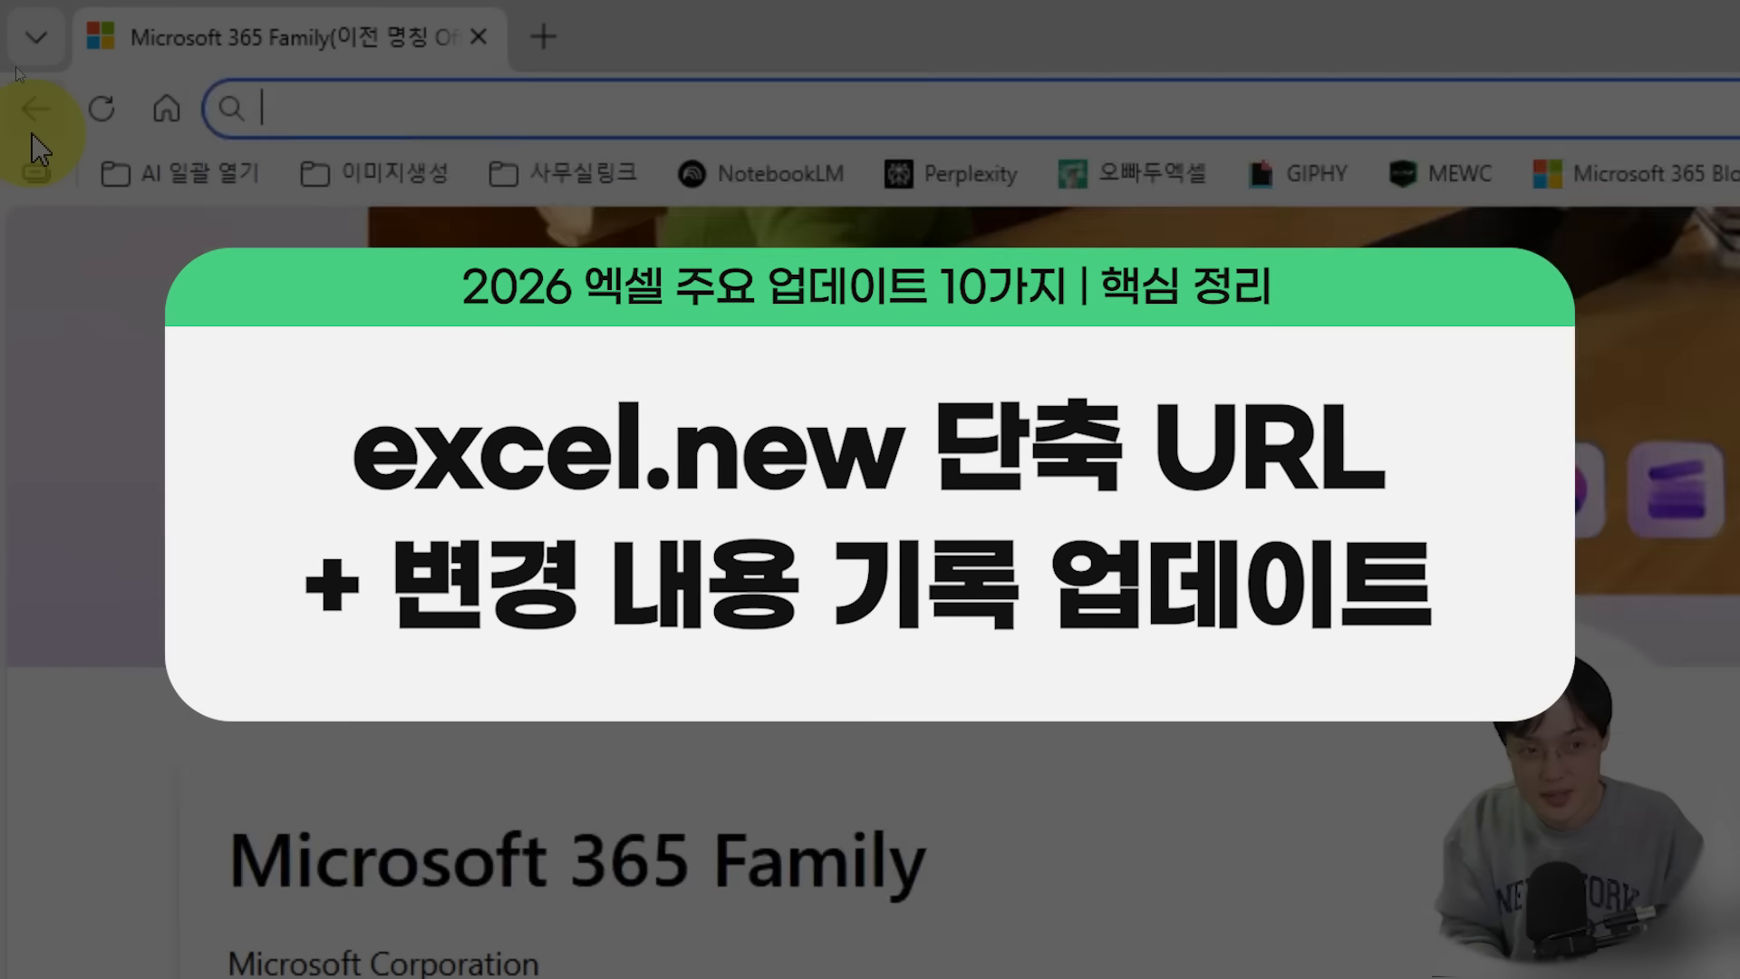
pyautogui.write('excel.')
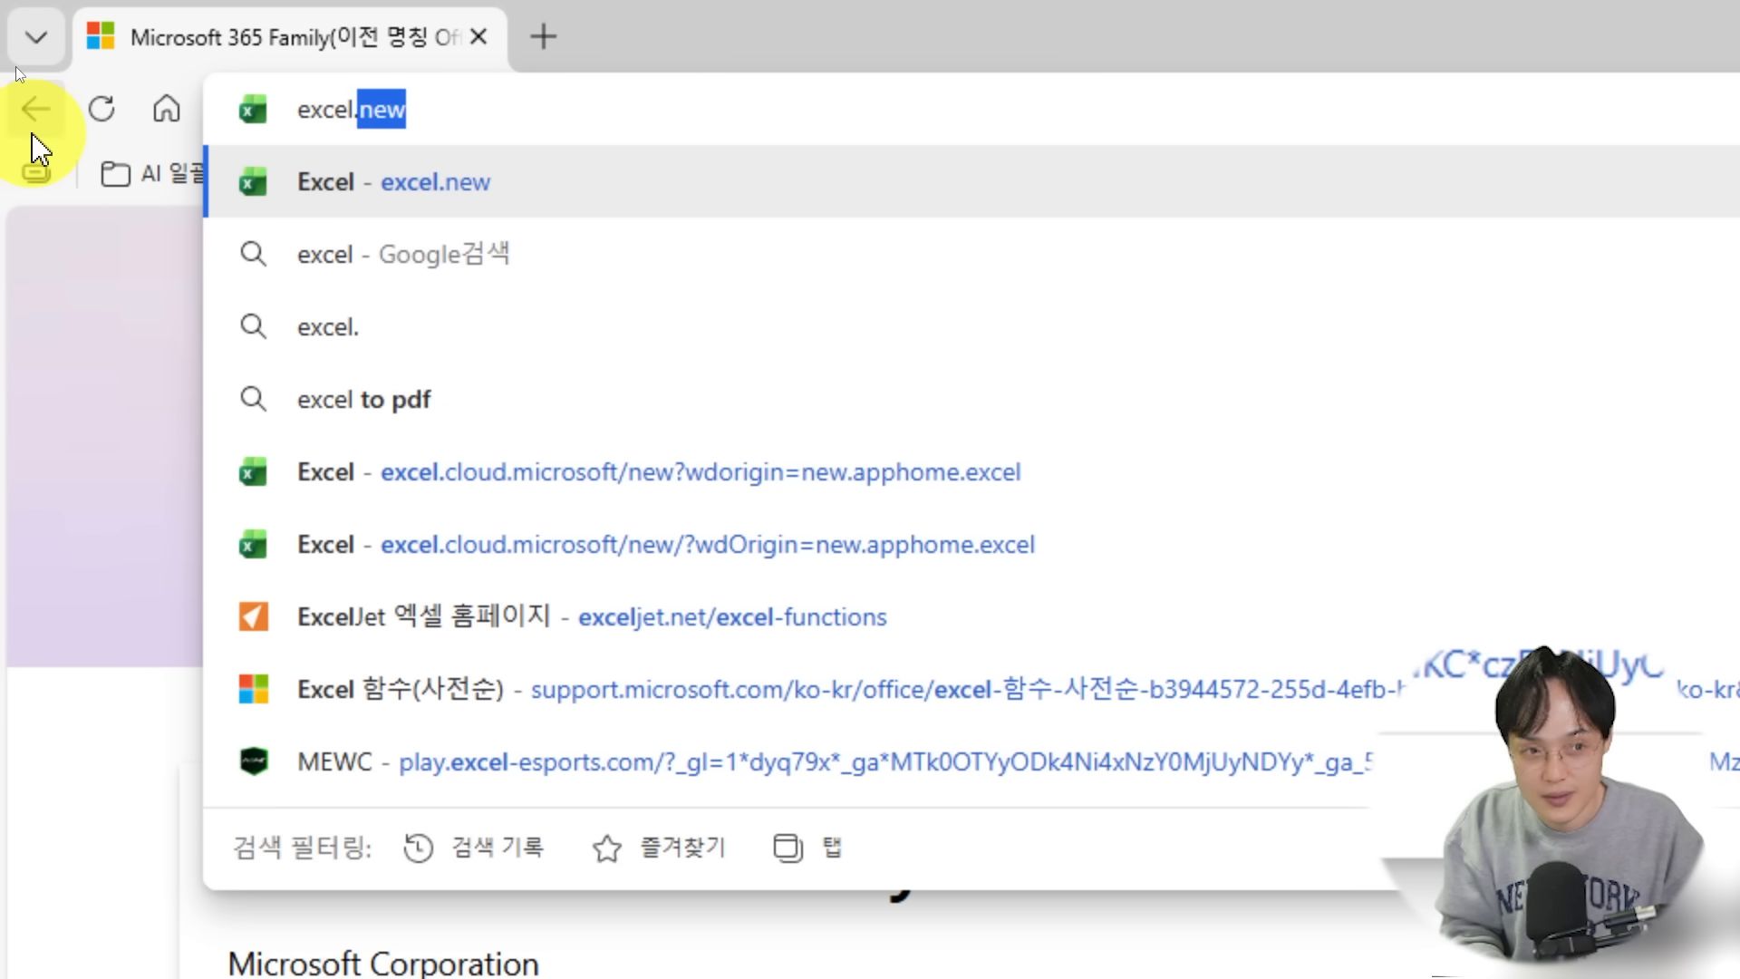
pyautogui.write('new')
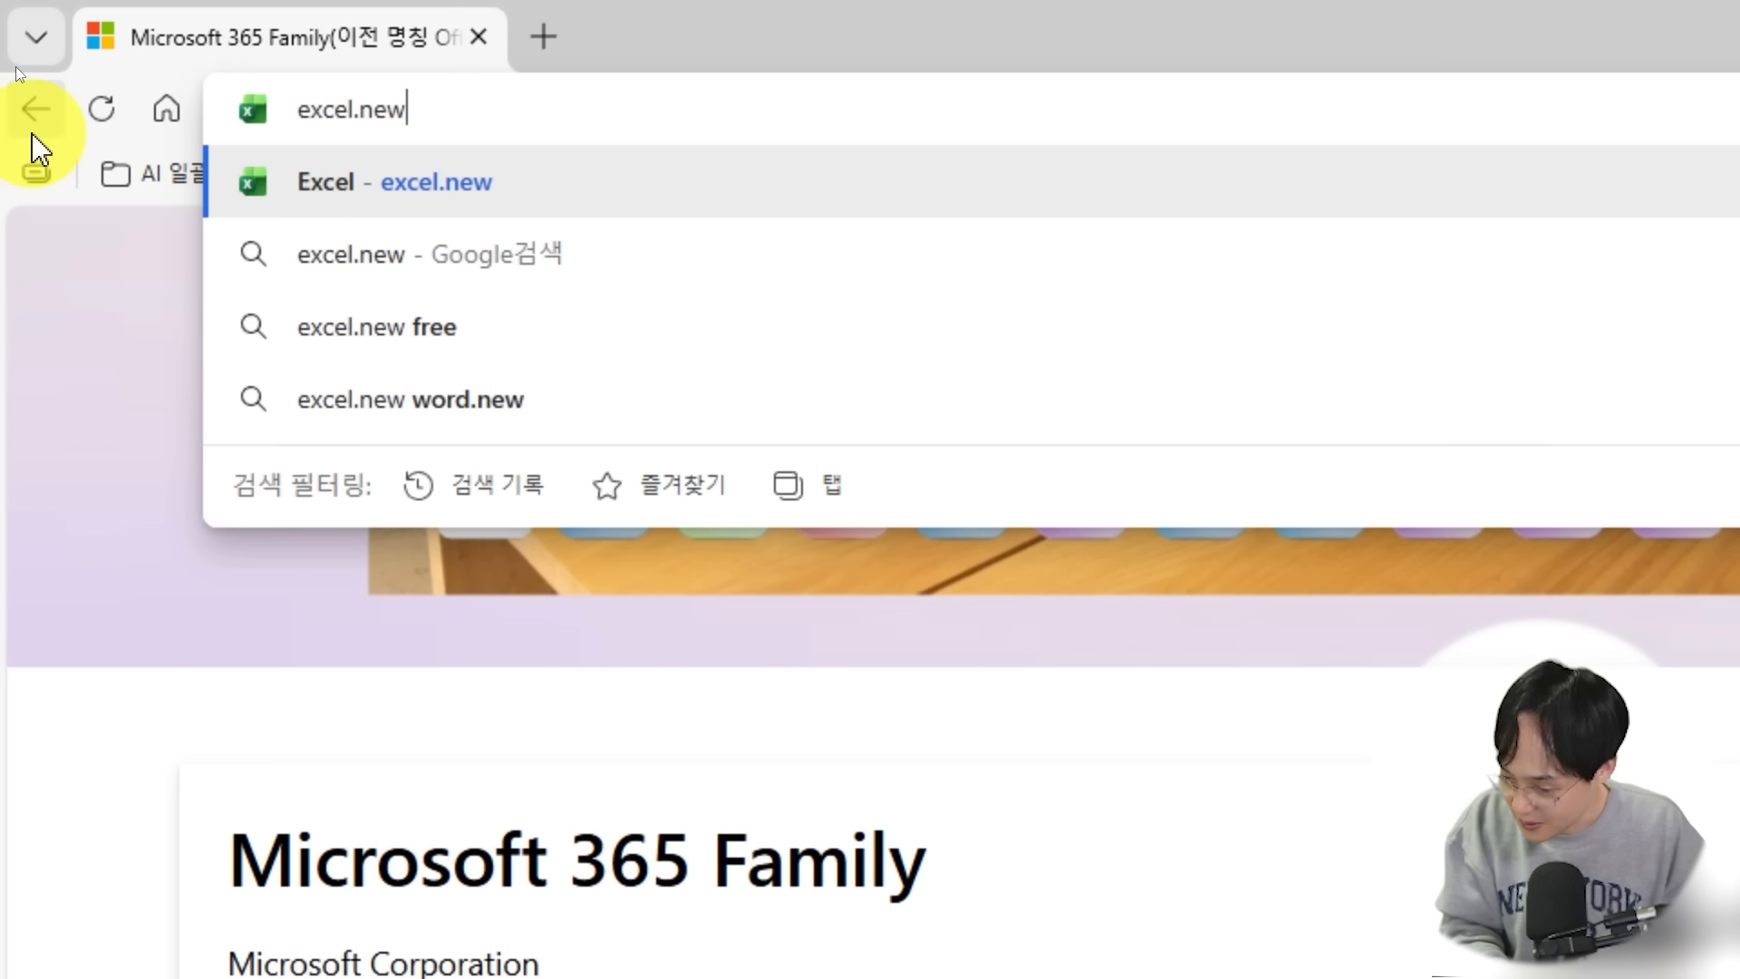
pyautogui.press('Return')
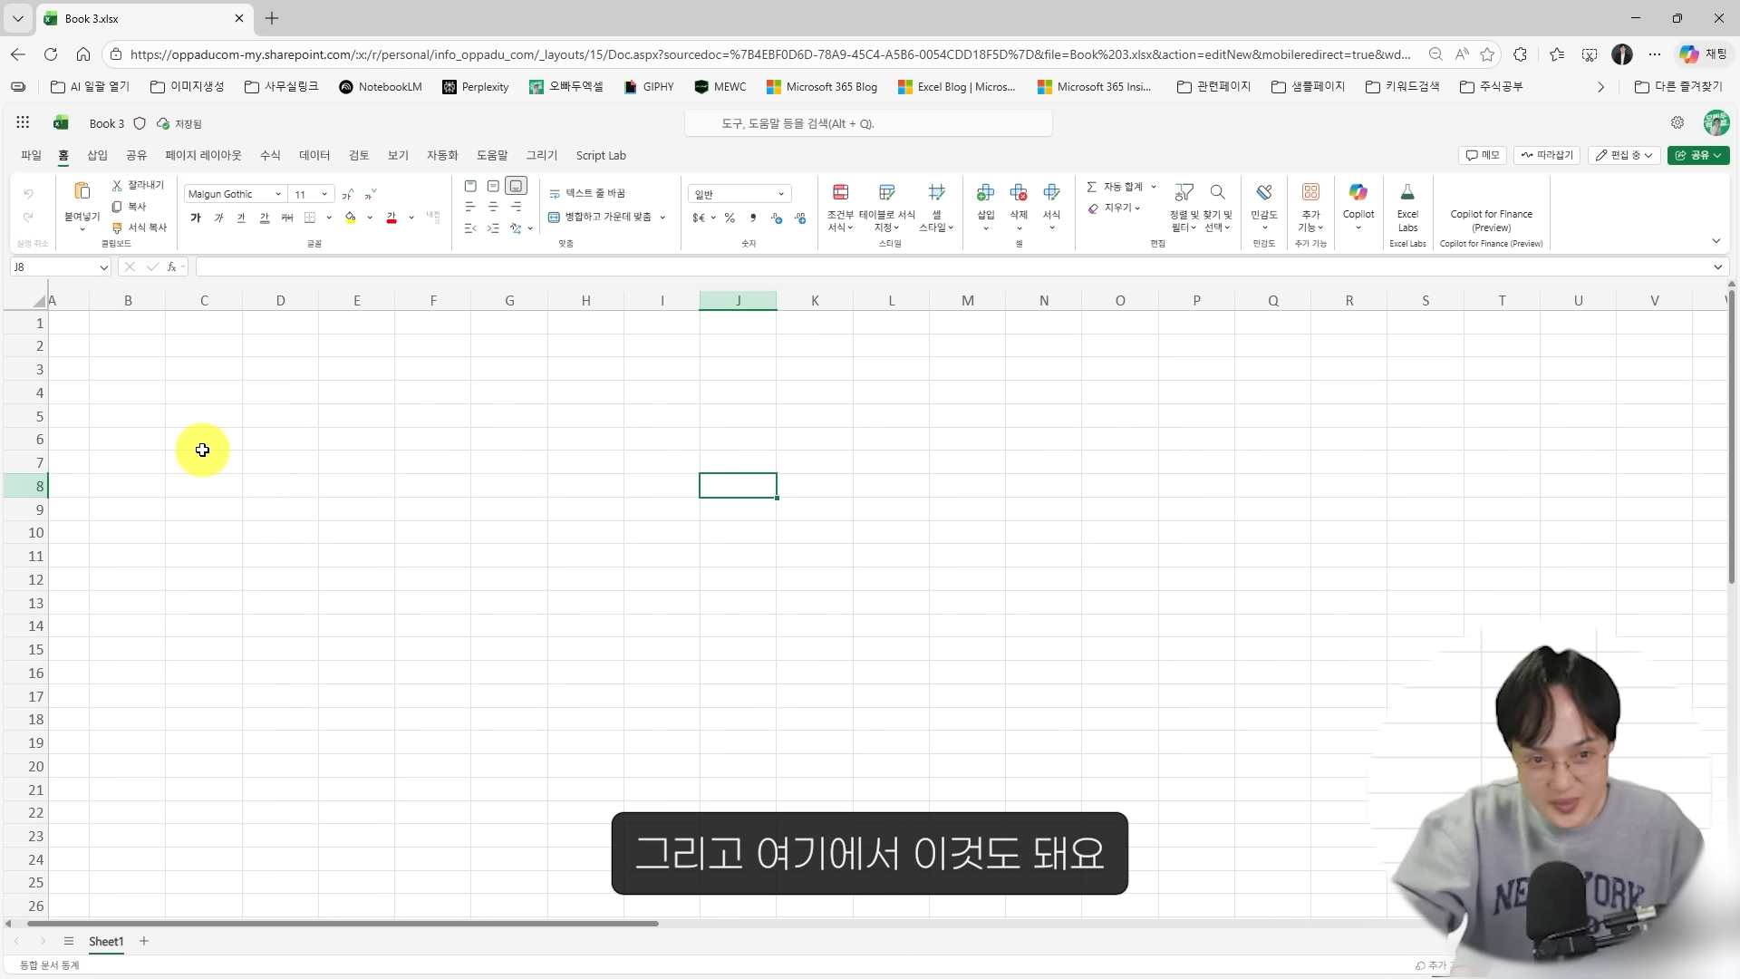
# Create a blank online Word document through word.new in a new browser tab
pyautogui.click(272, 18)
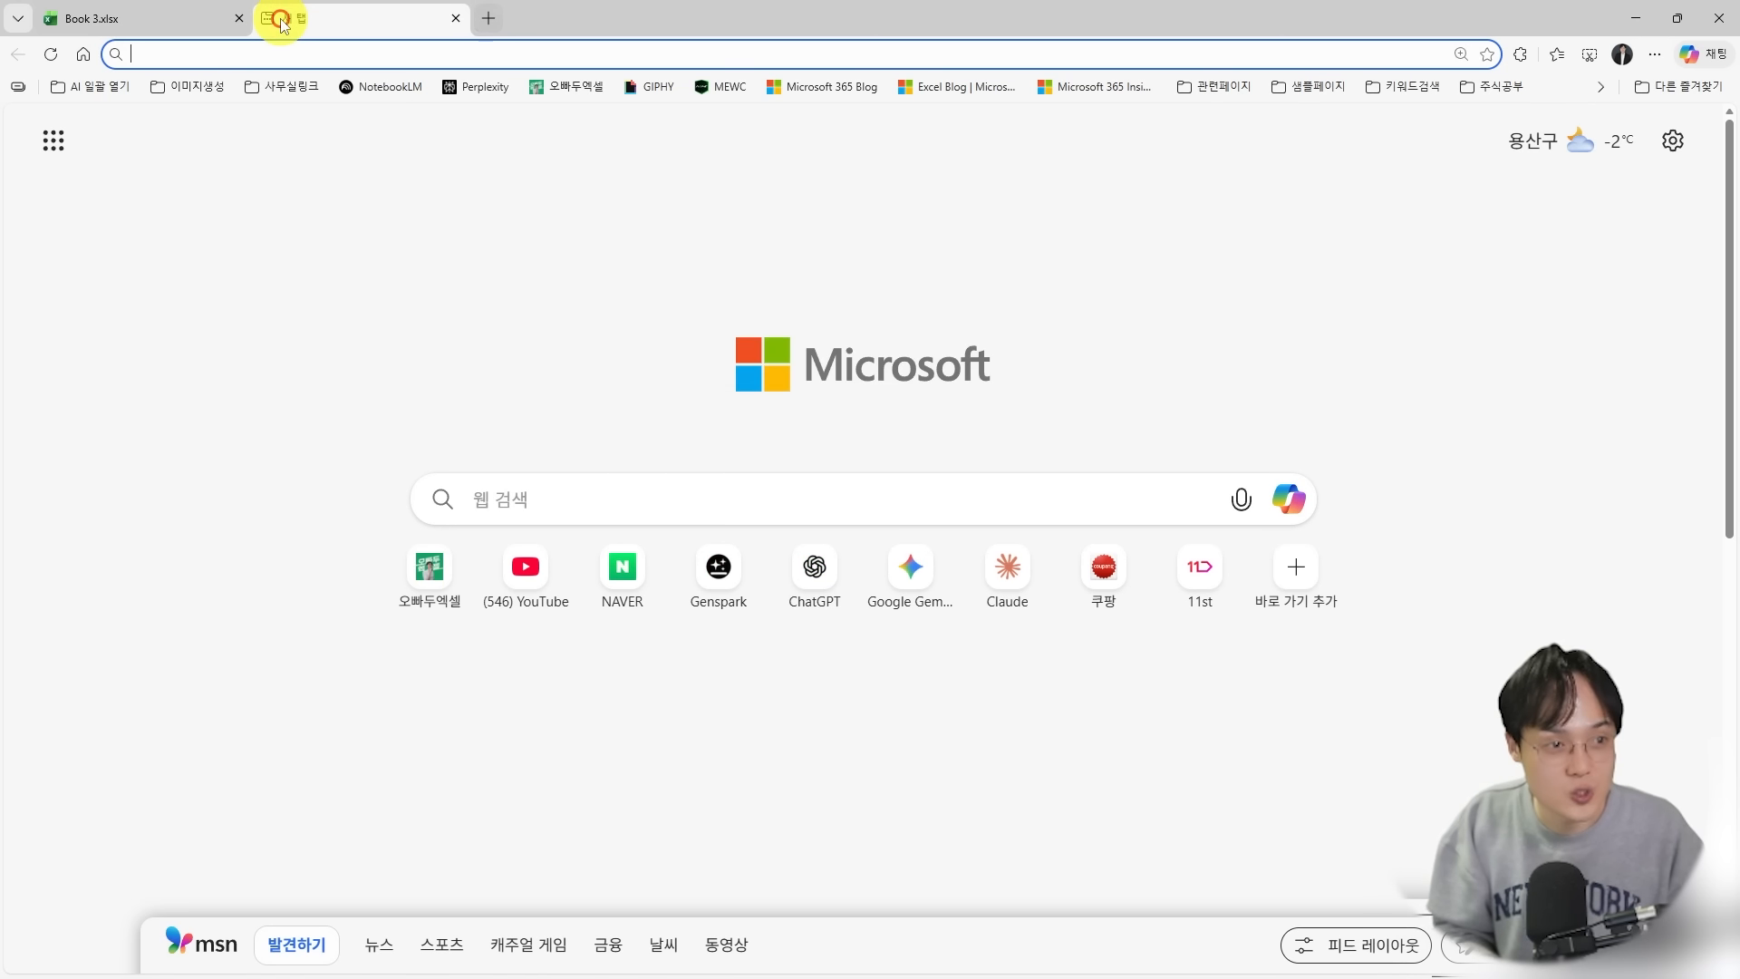
pyautogui.write('word.new')
pyautogui.press('Return')
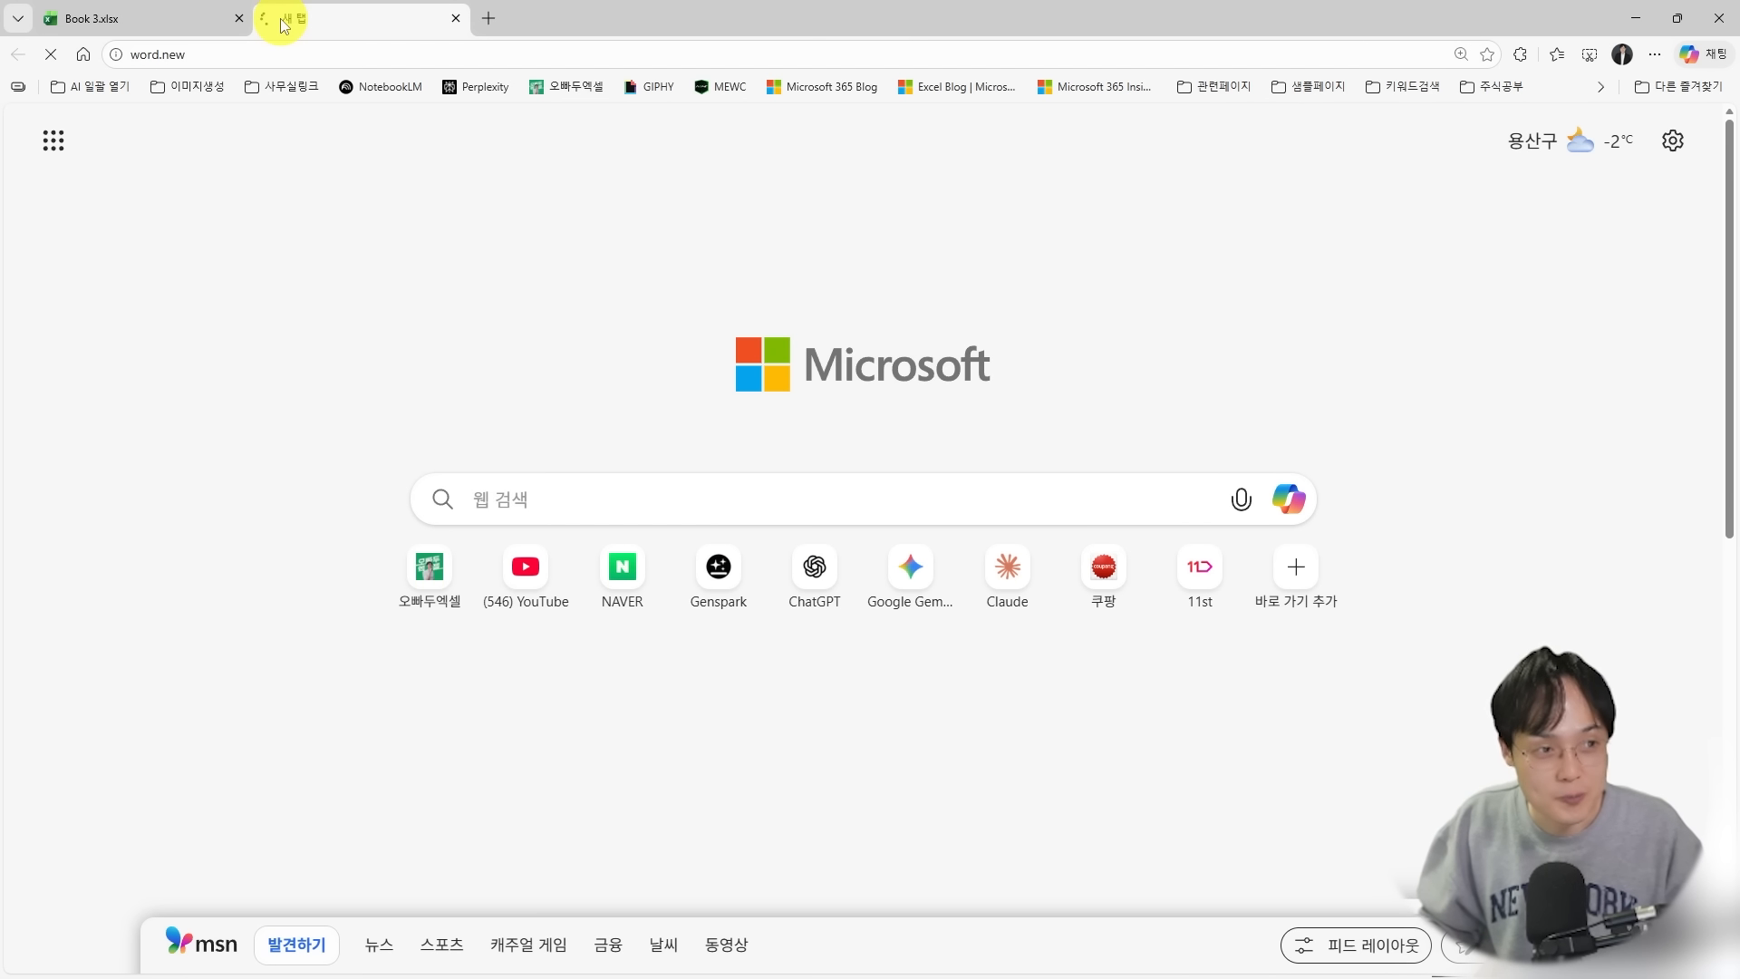
# Create a blank online PowerPoint presentation through ppt.new in a new browser tab
pyautogui.click(491, 19)
pyautogui.write('ppt.new')
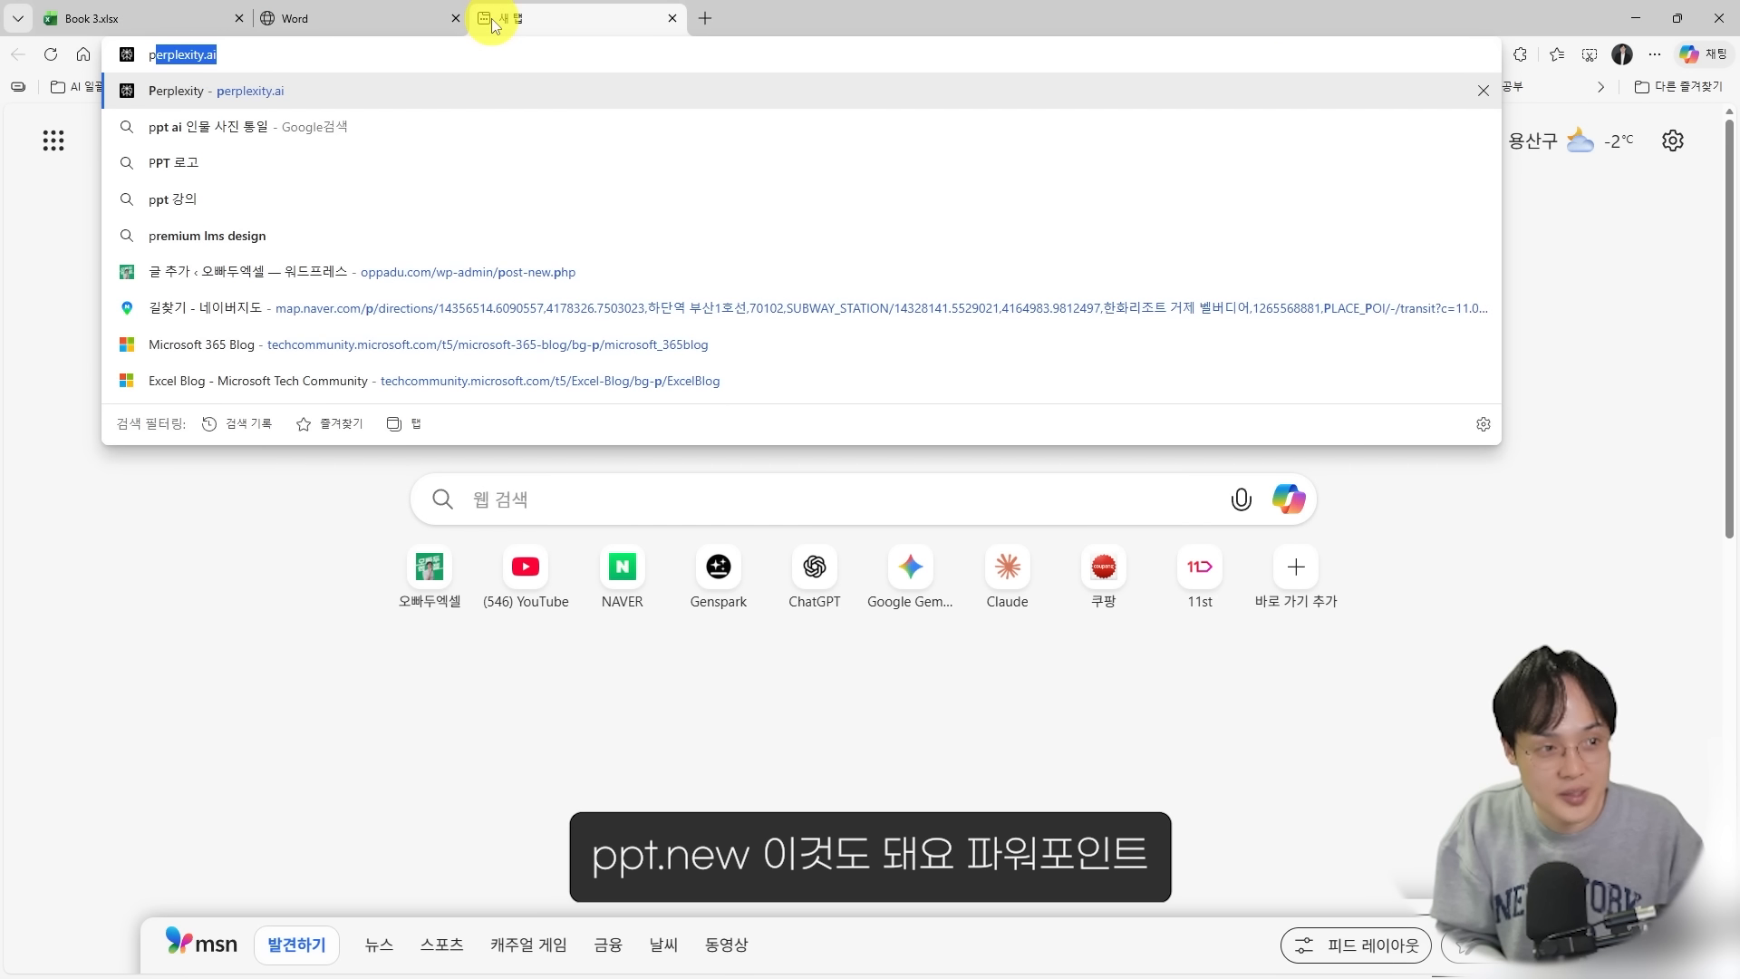
pyautogui.press('Return')
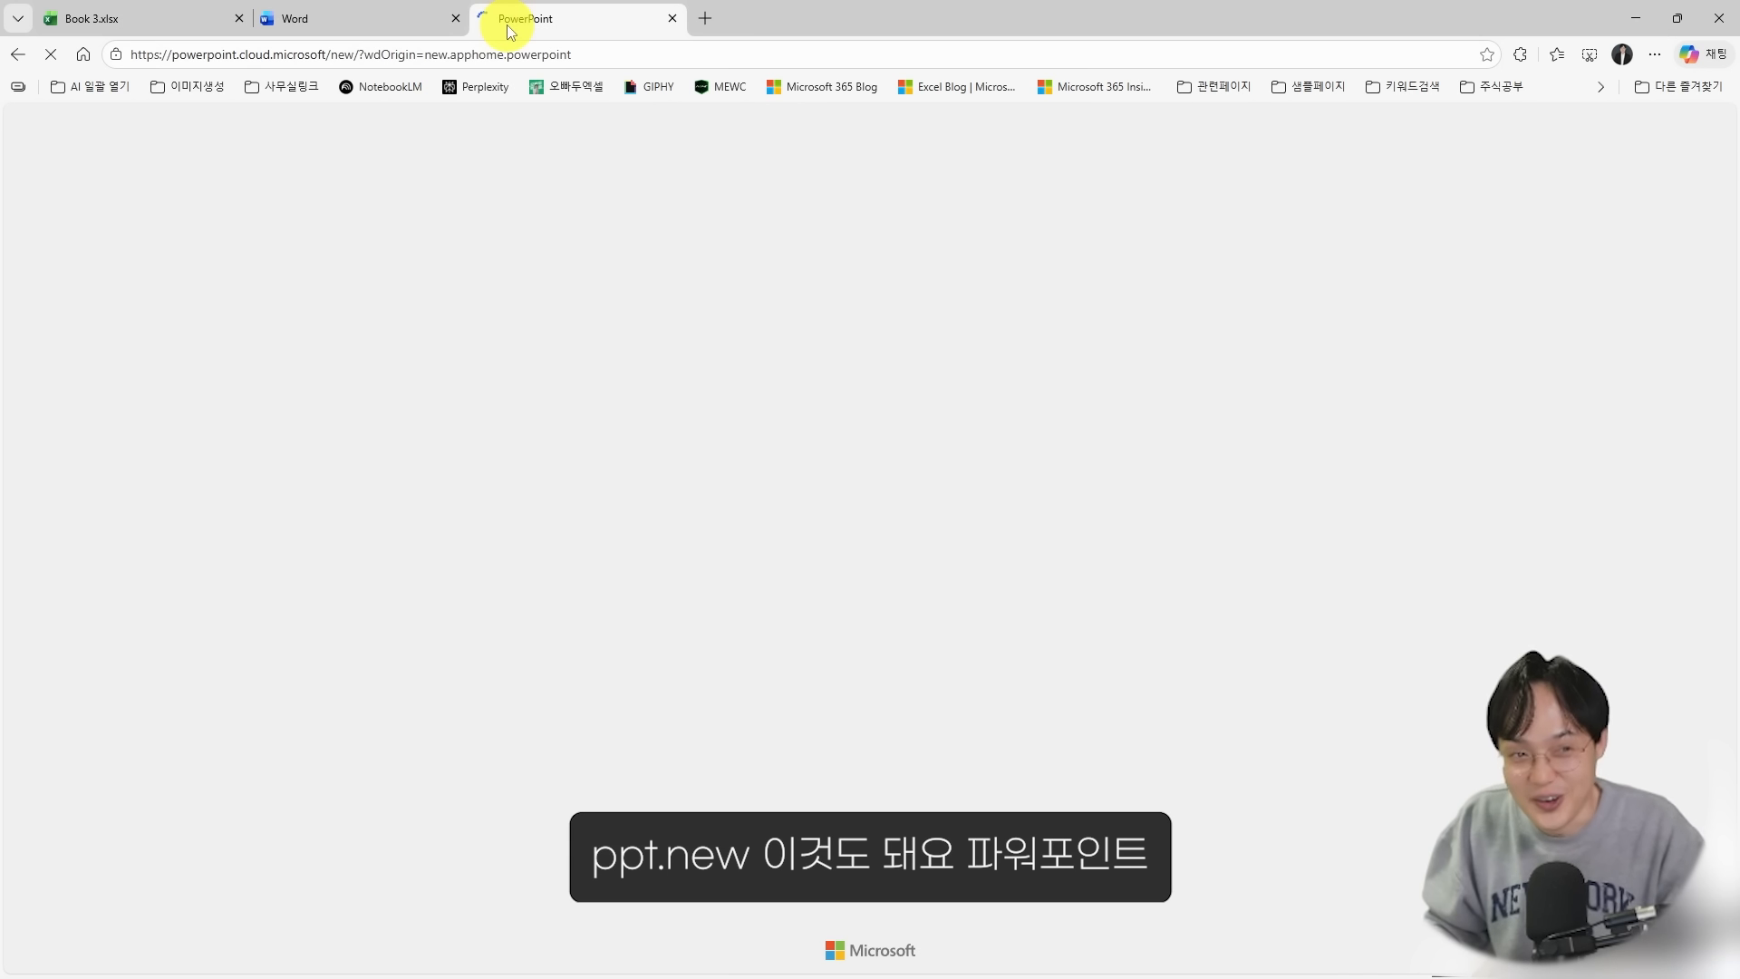
# Look through the browser tabs holding the new workbook, document and presentation
pyautogui.click(415, 12)
pyautogui.click(157, 7)
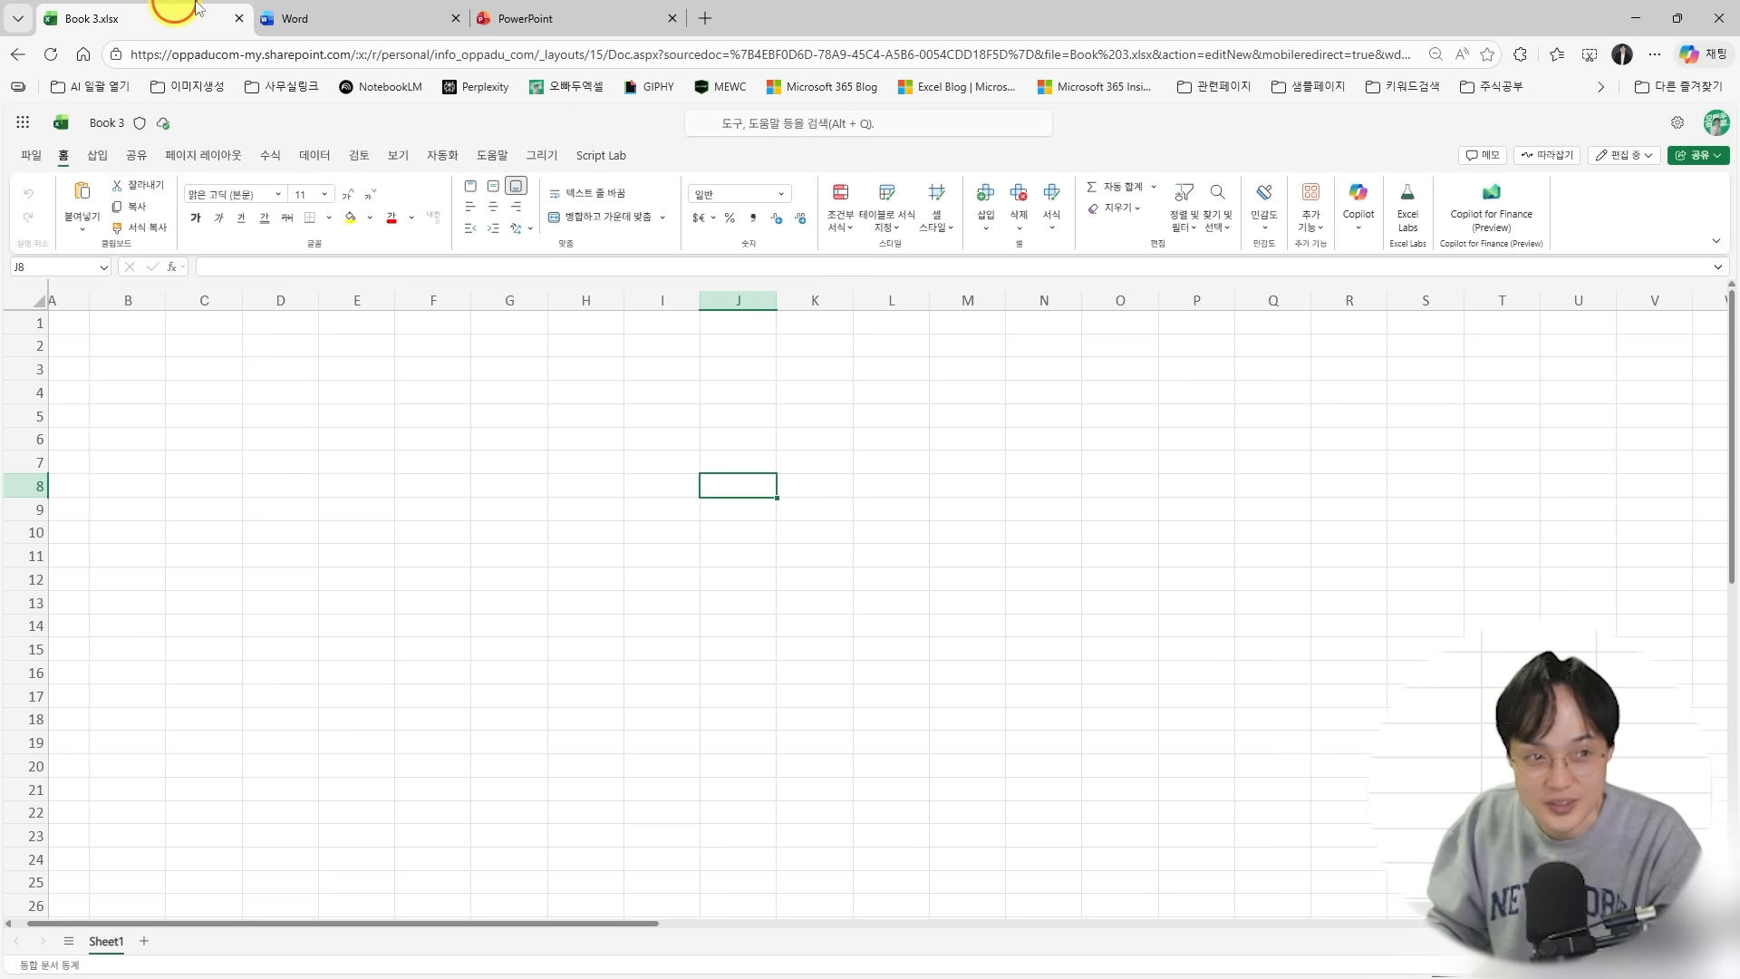
pyautogui.click(363, 11)
pyautogui.click(543, 8)
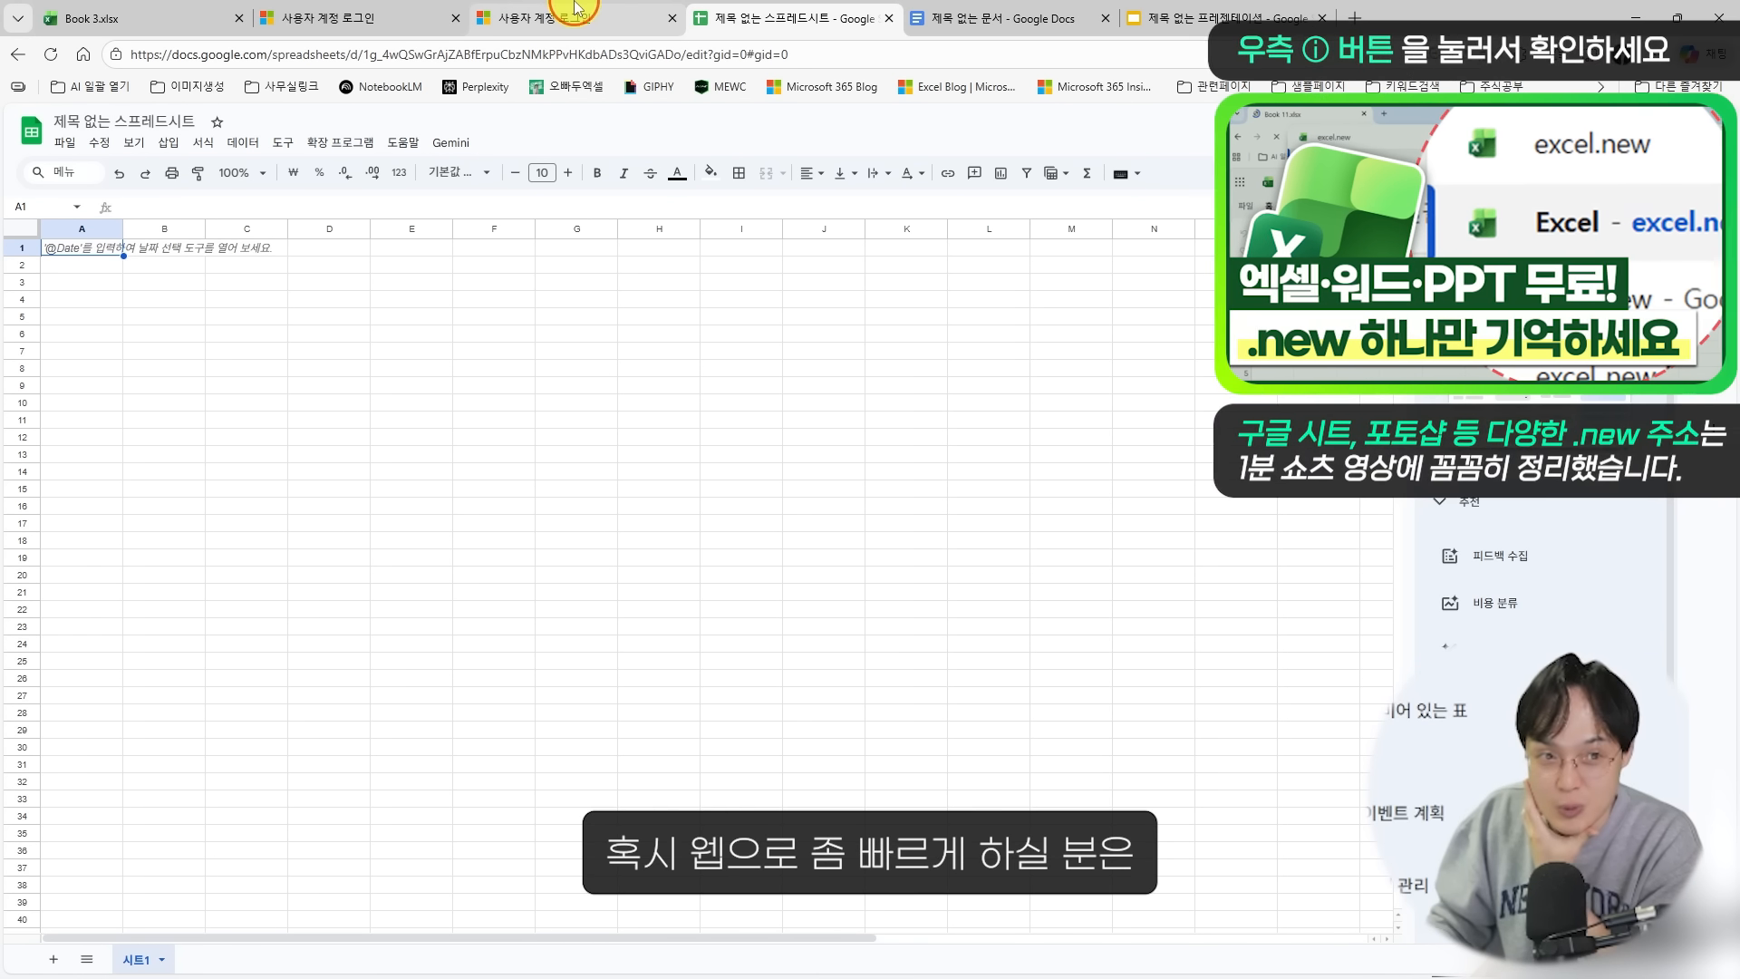
pyautogui.click(575, 10)
pyautogui.click(363, 11)
pyautogui.click(166, 9)
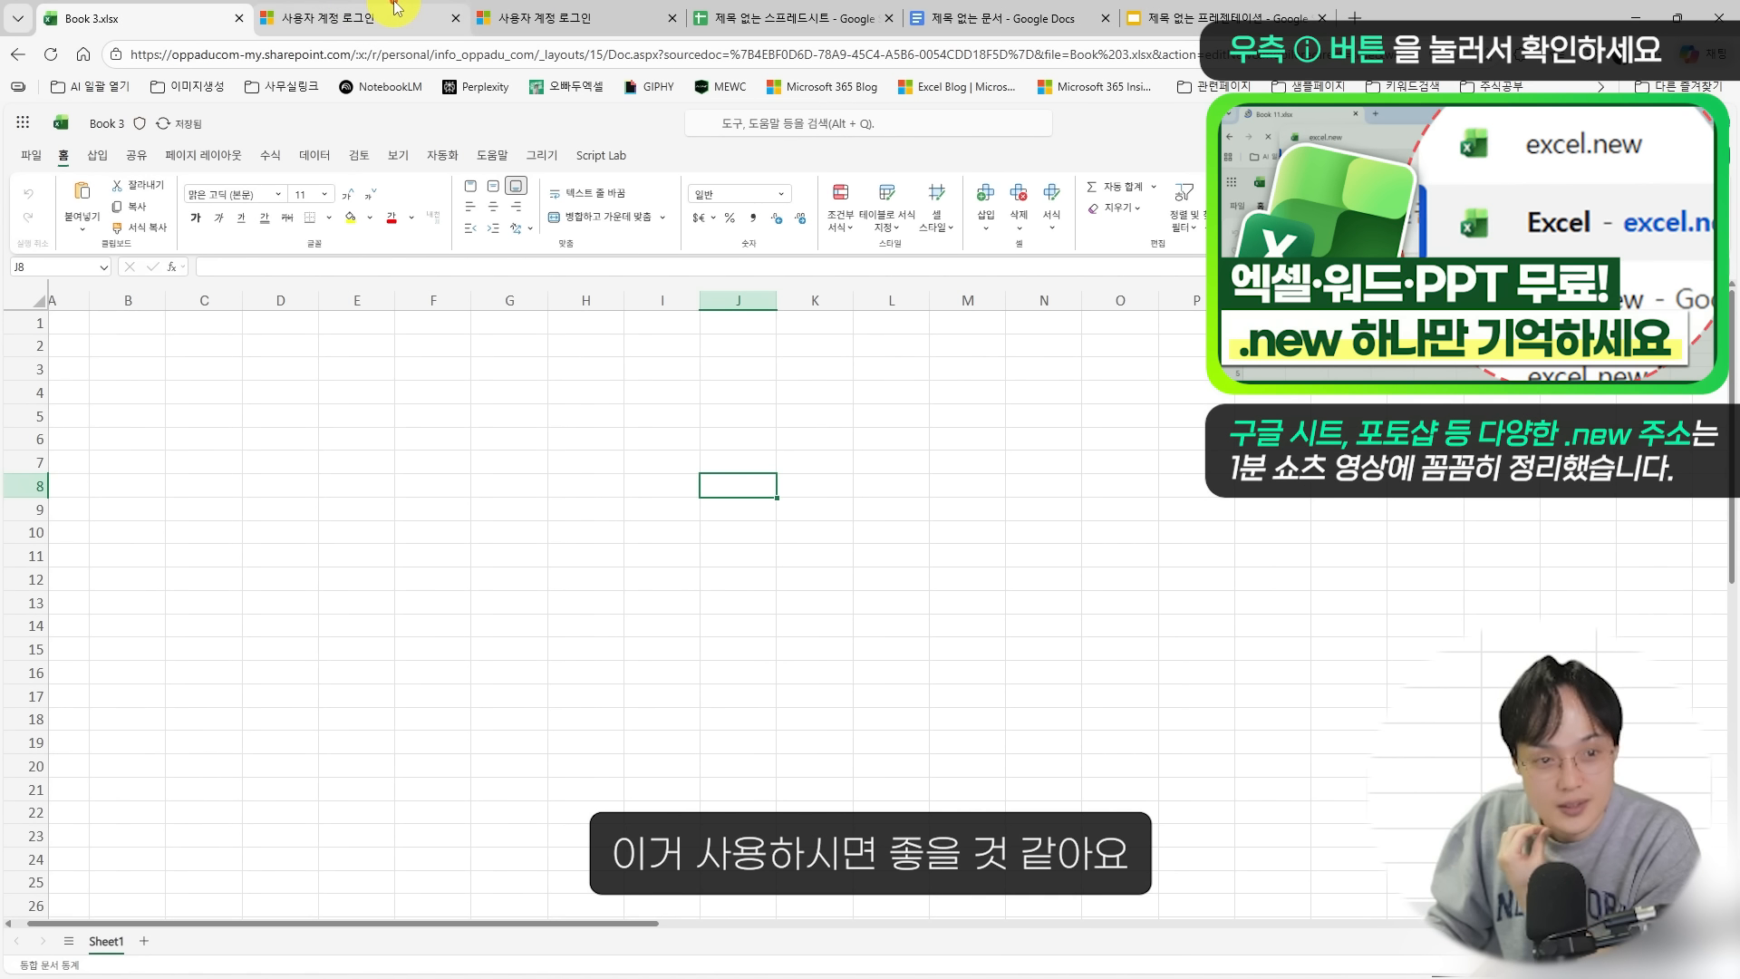
pyautogui.click(396, 8)
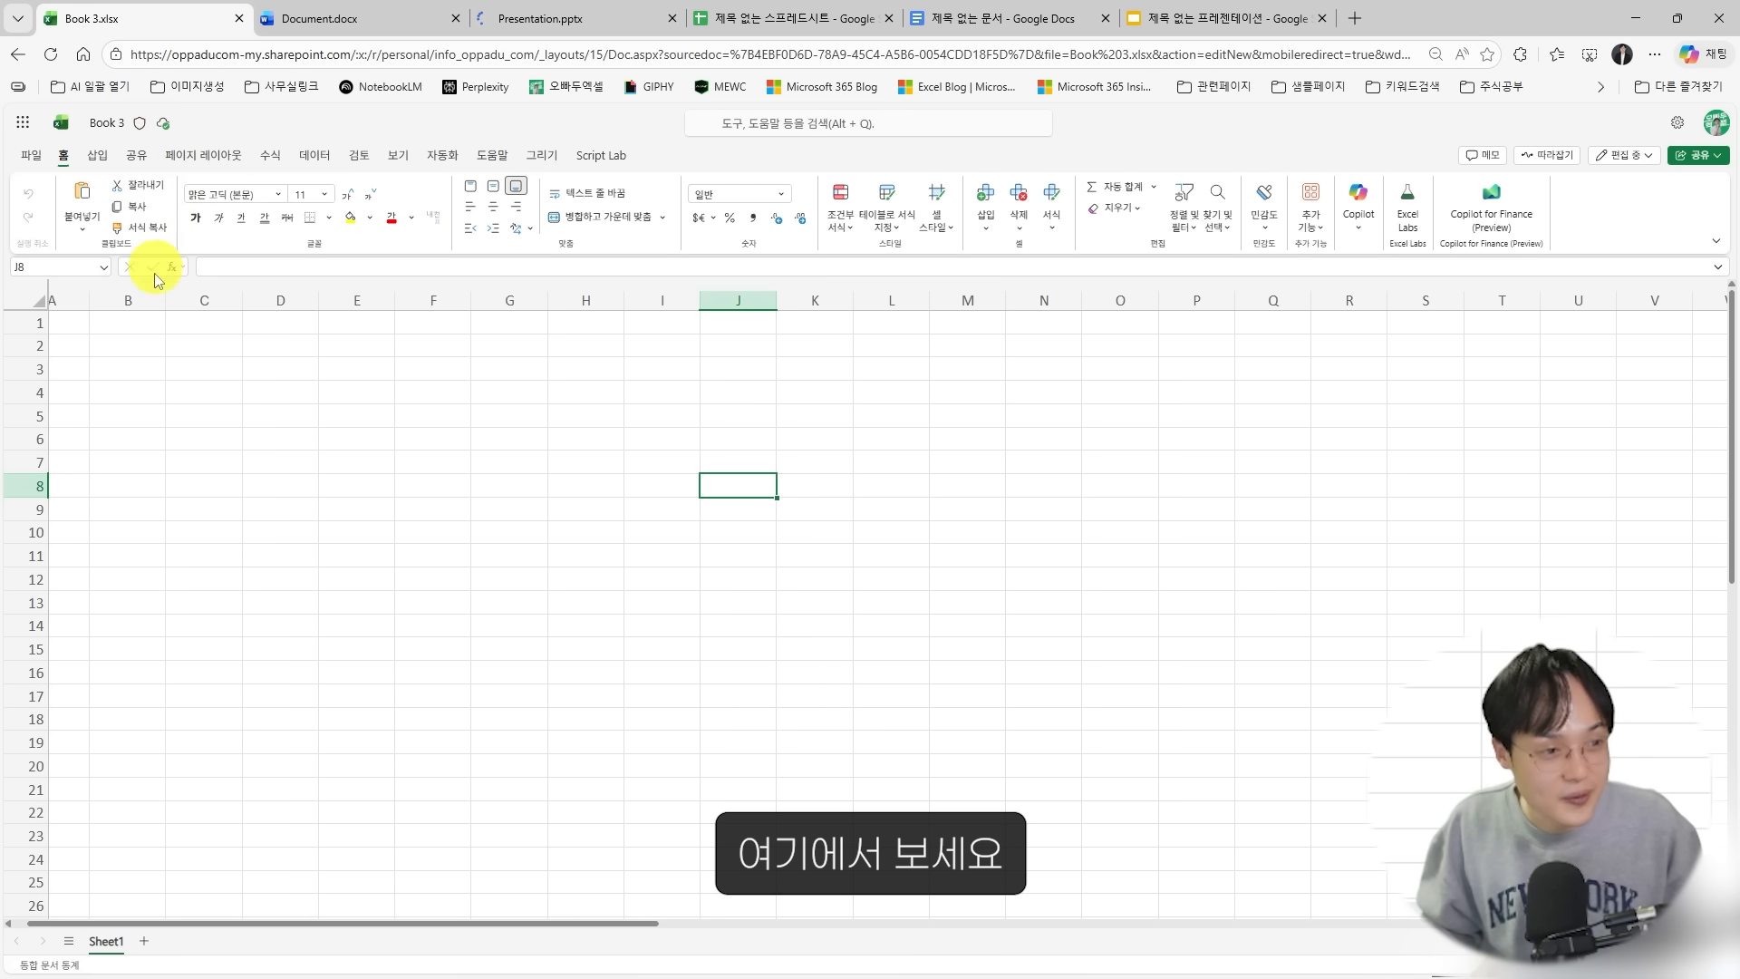
# Enter 가, 나 and 다 in cells A1:A3 of the online workbook and show its change history
pyautogui.click(85, 326)
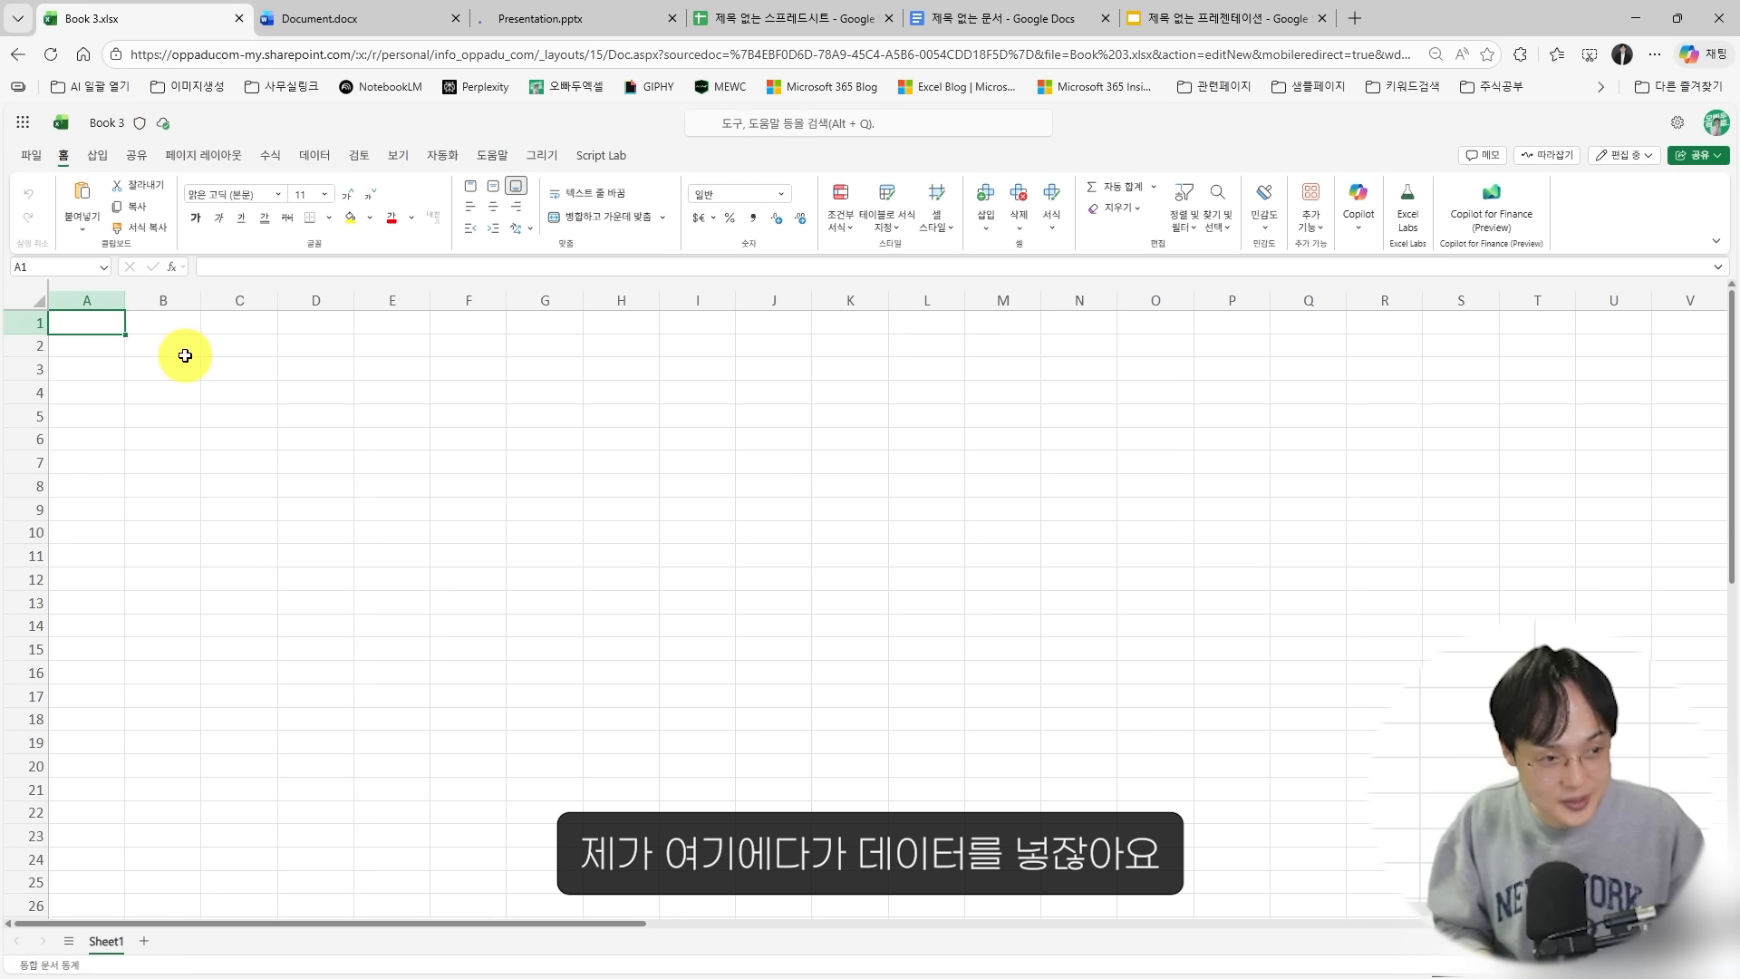
pyautogui.write('가')
pyautogui.press('Return')
pyautogui.write('나')
pyautogui.press('Return')
pyautogui.write('다')
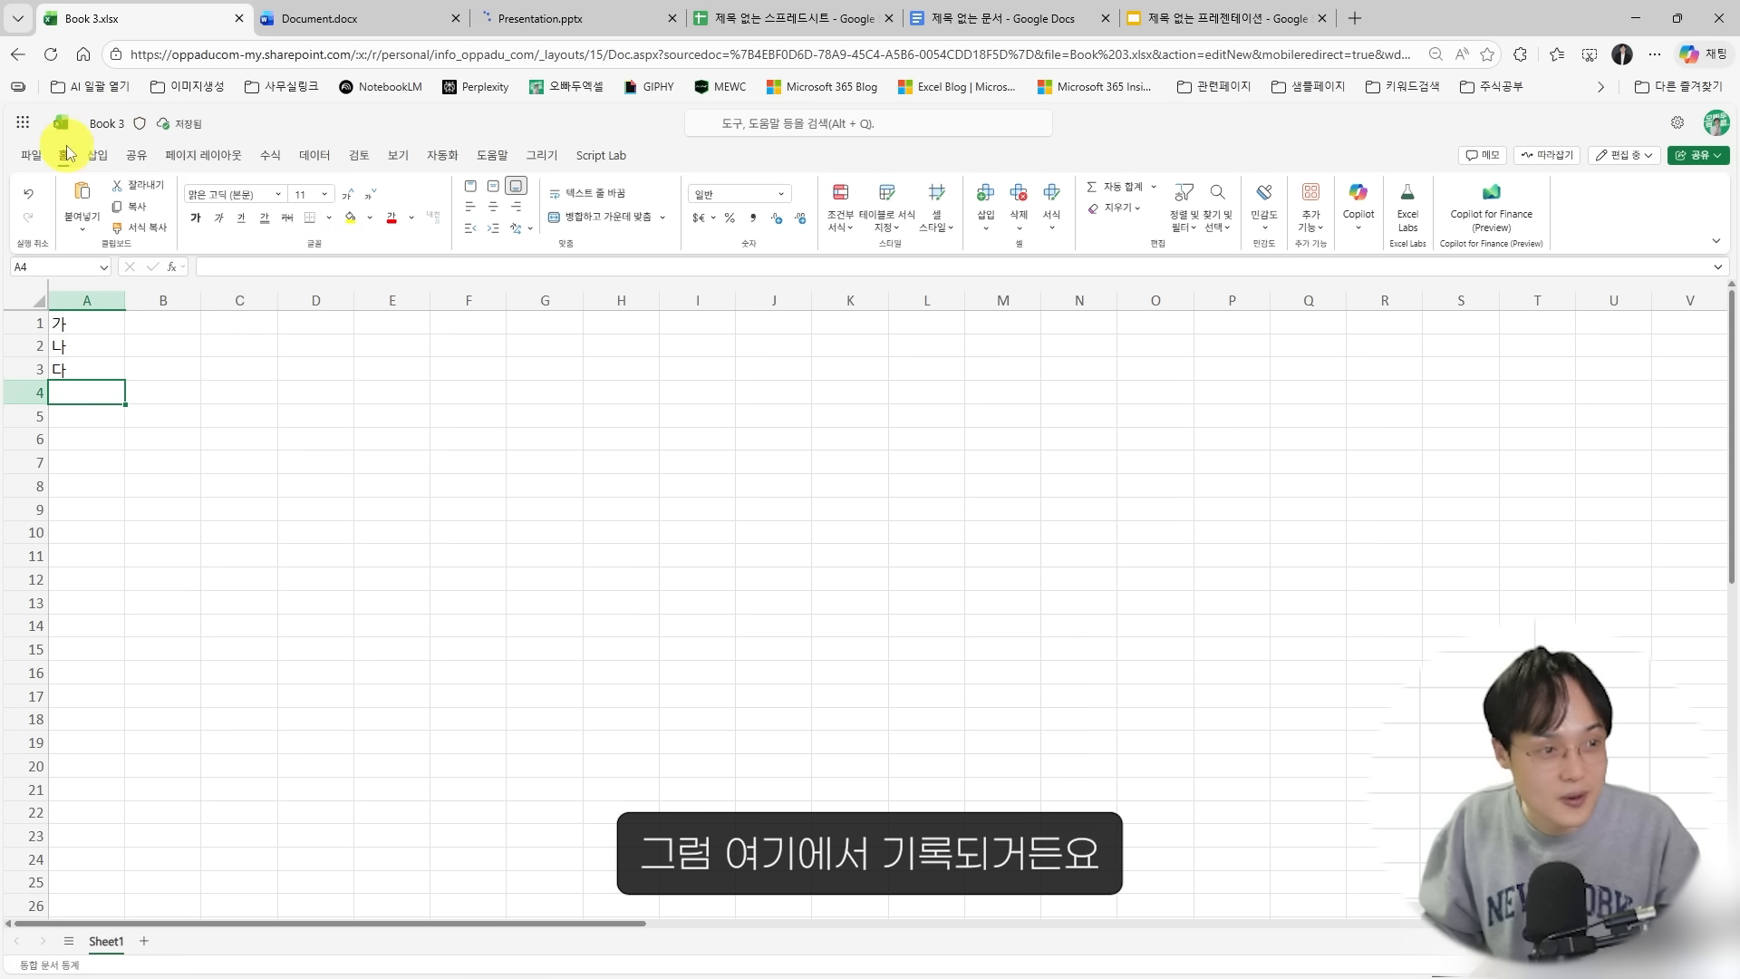
pyautogui.click(360, 159)
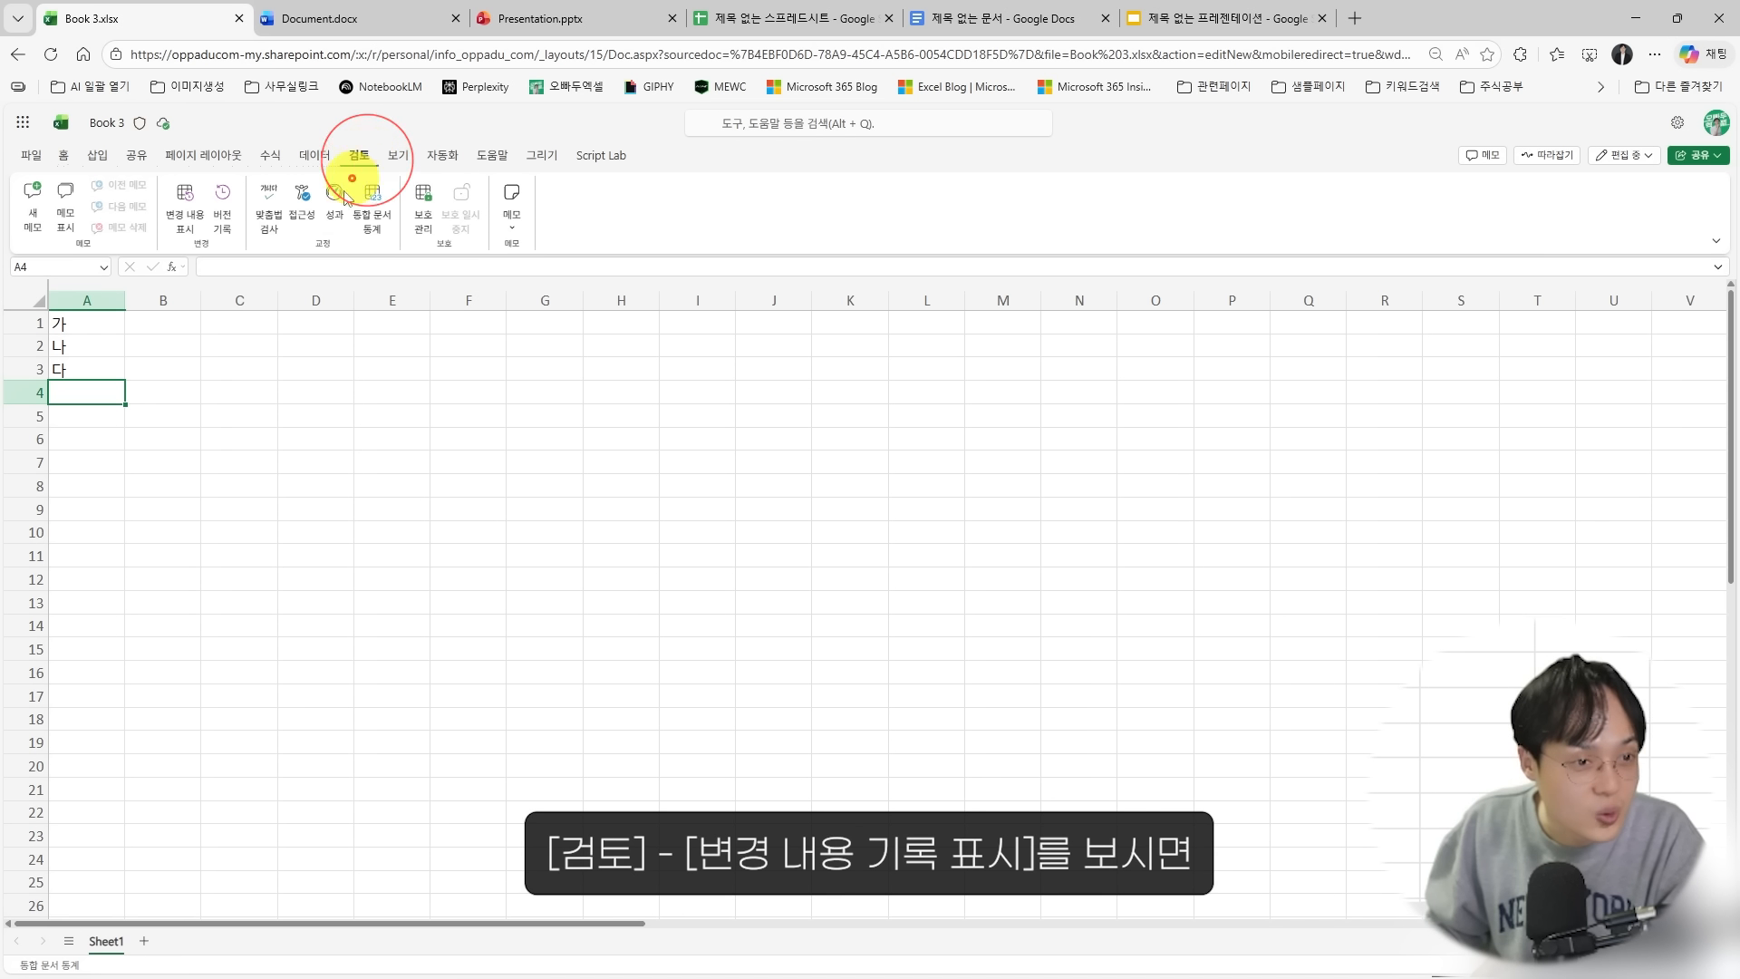
pyautogui.click(181, 211)
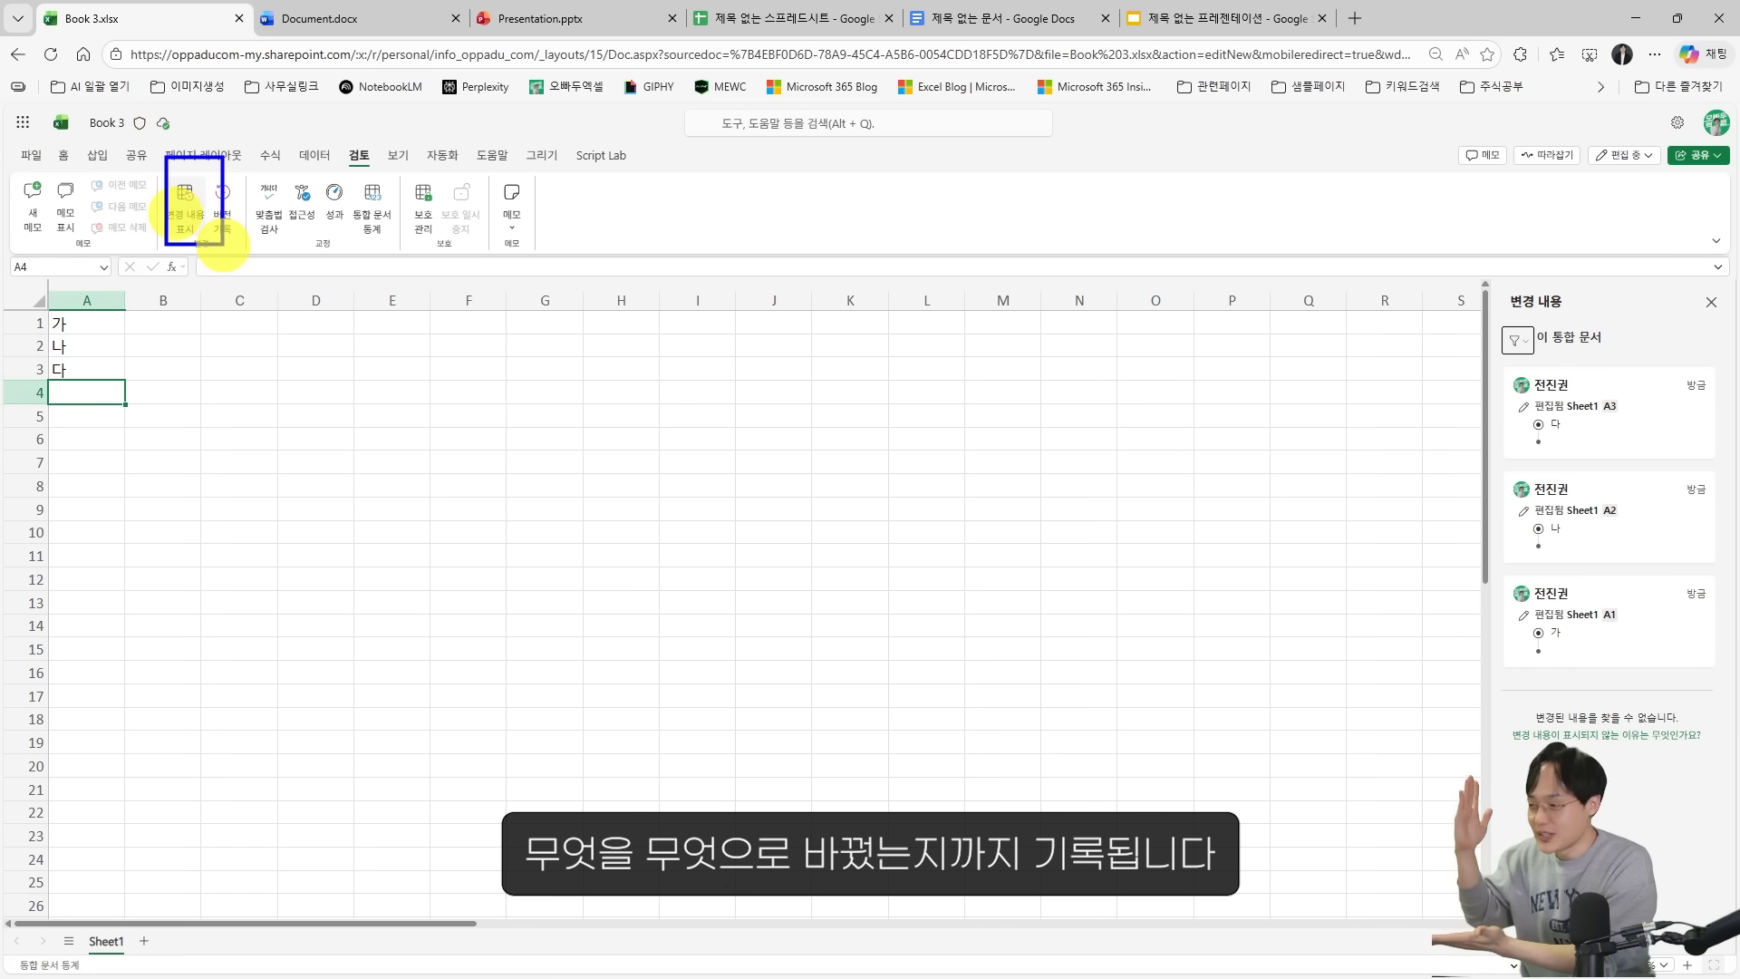
# Change cell A1 to 라 and load the new edit into the change history
pyautogui.click(68, 323)
pyautogui.write('ㄹ')
pyautogui.press('Return')
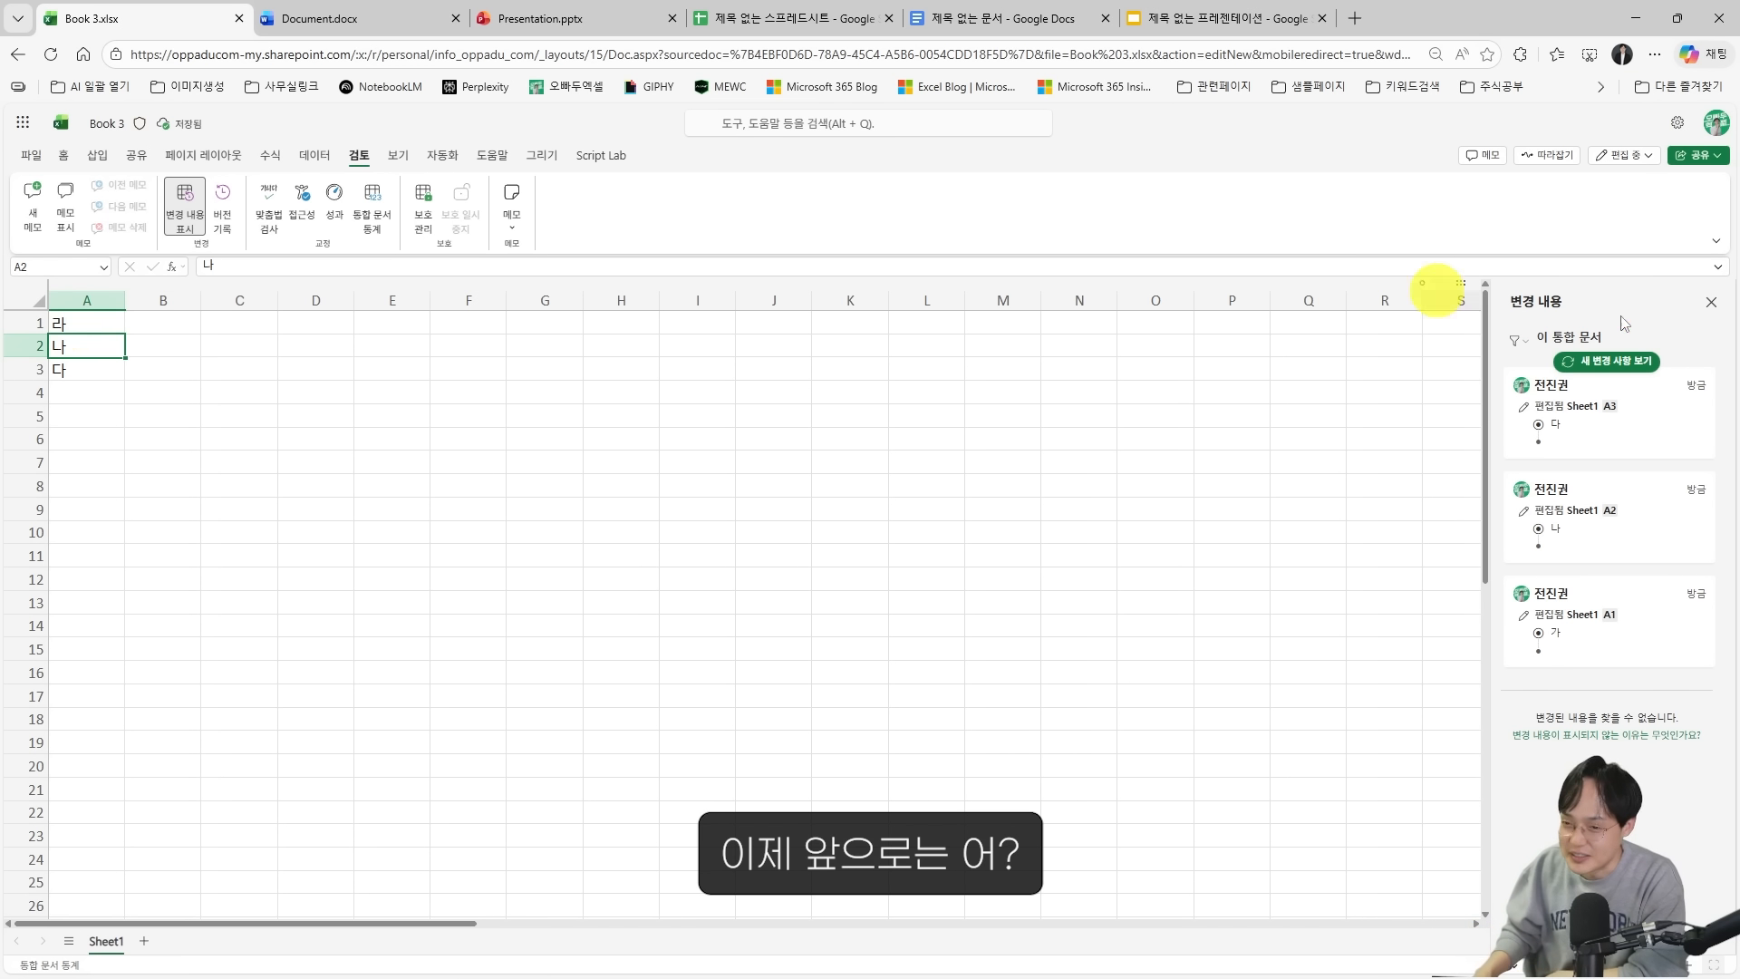
pyautogui.click(1640, 360)
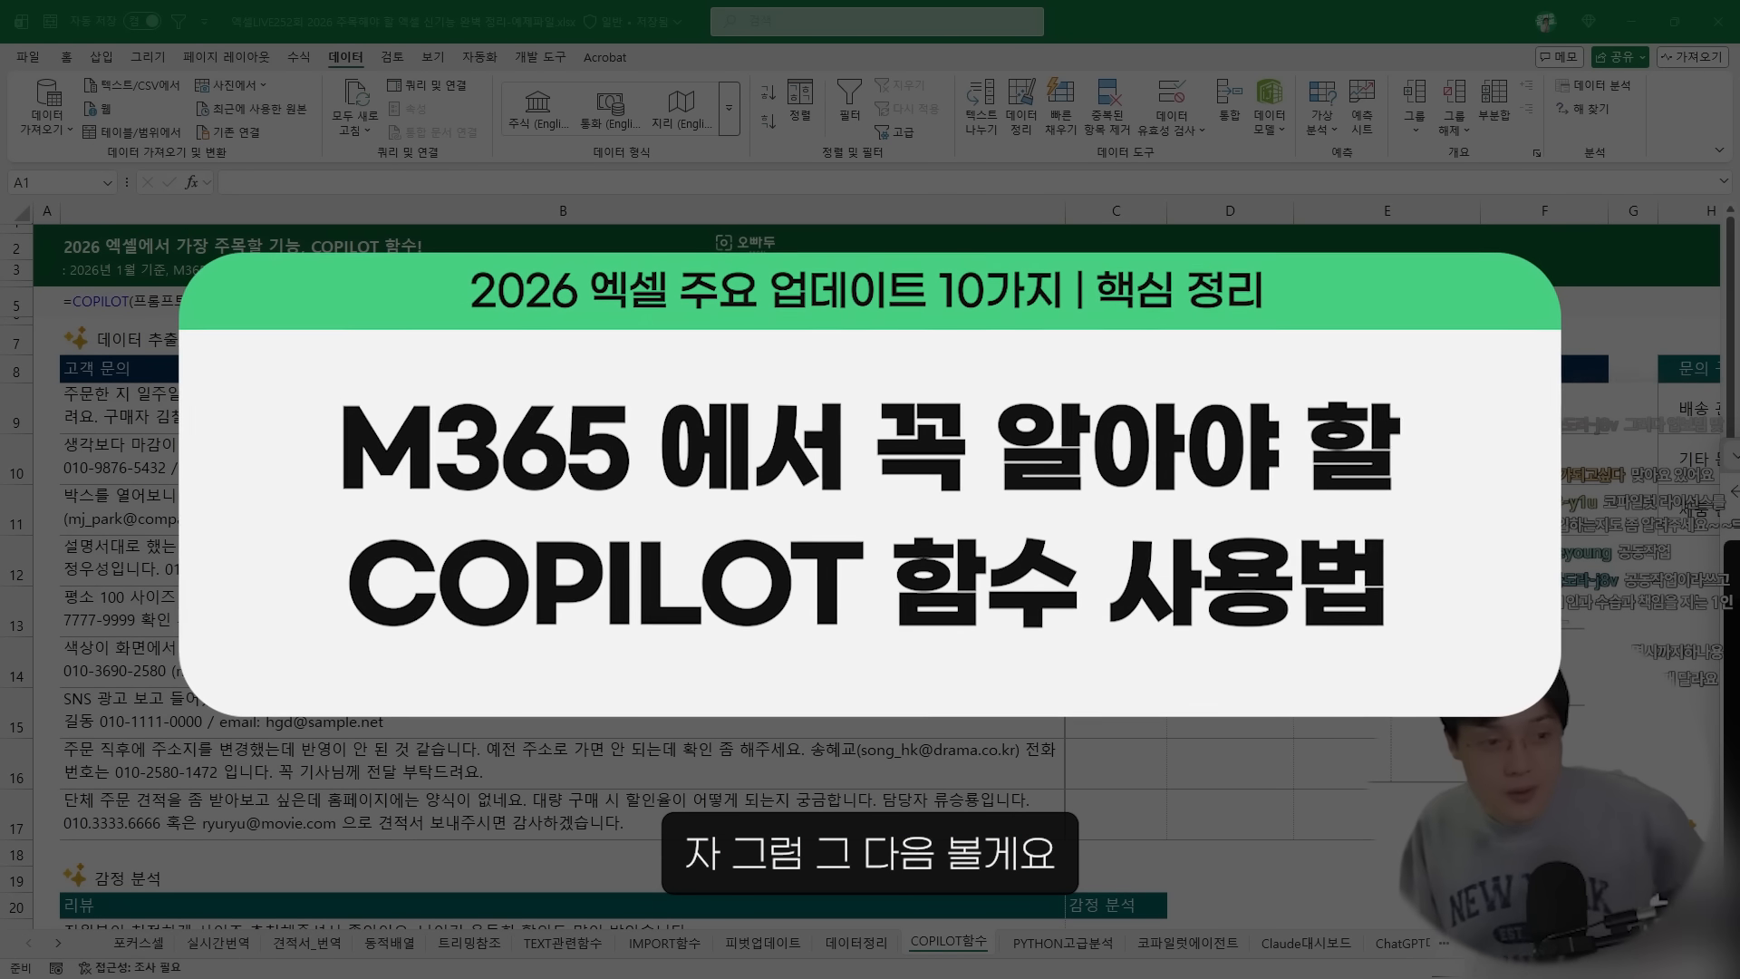
# On the desktop workbook's COPILOT함수 sheet, examine the 고객 문의 texts and the empty 이름, 연락처 and 이메일 columns
pyautogui.click(562, 409)
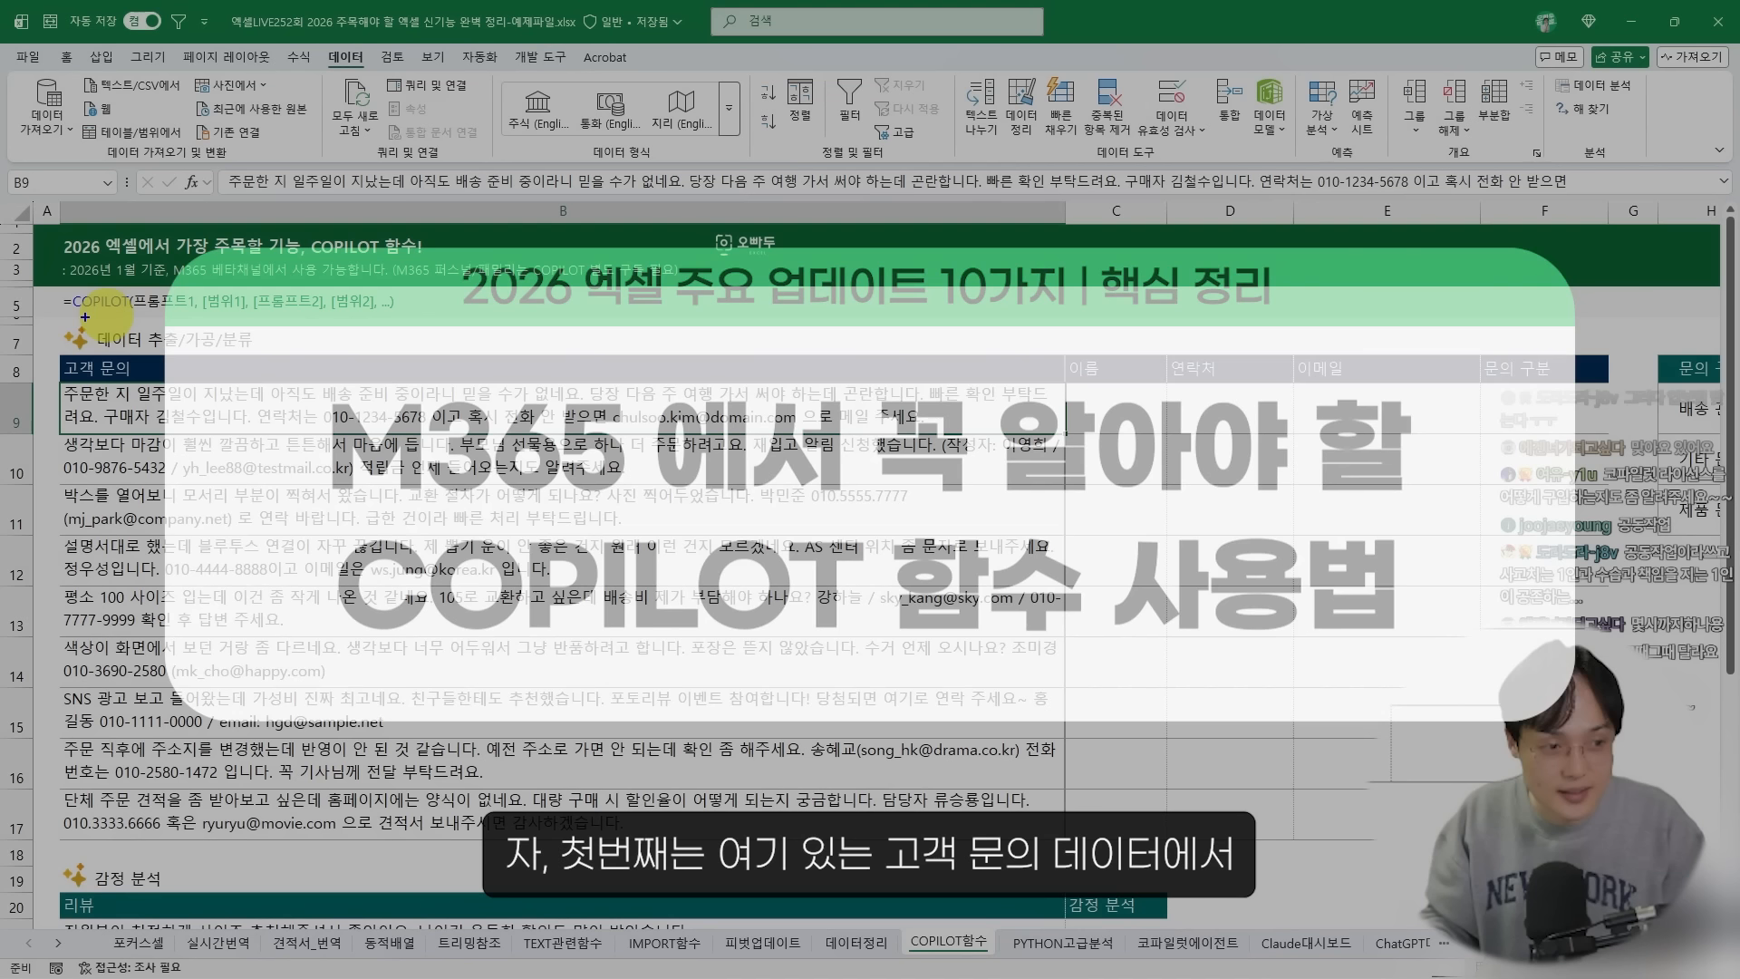
pyautogui.hotkey('ctrl', '2')
pyautogui.moveTo(53, 348)
pyautogui.mouseDown()
pyautogui.moveTo(1076, 797)
pyautogui.moveTo(1071, 813)
pyautogui.mouseUp()
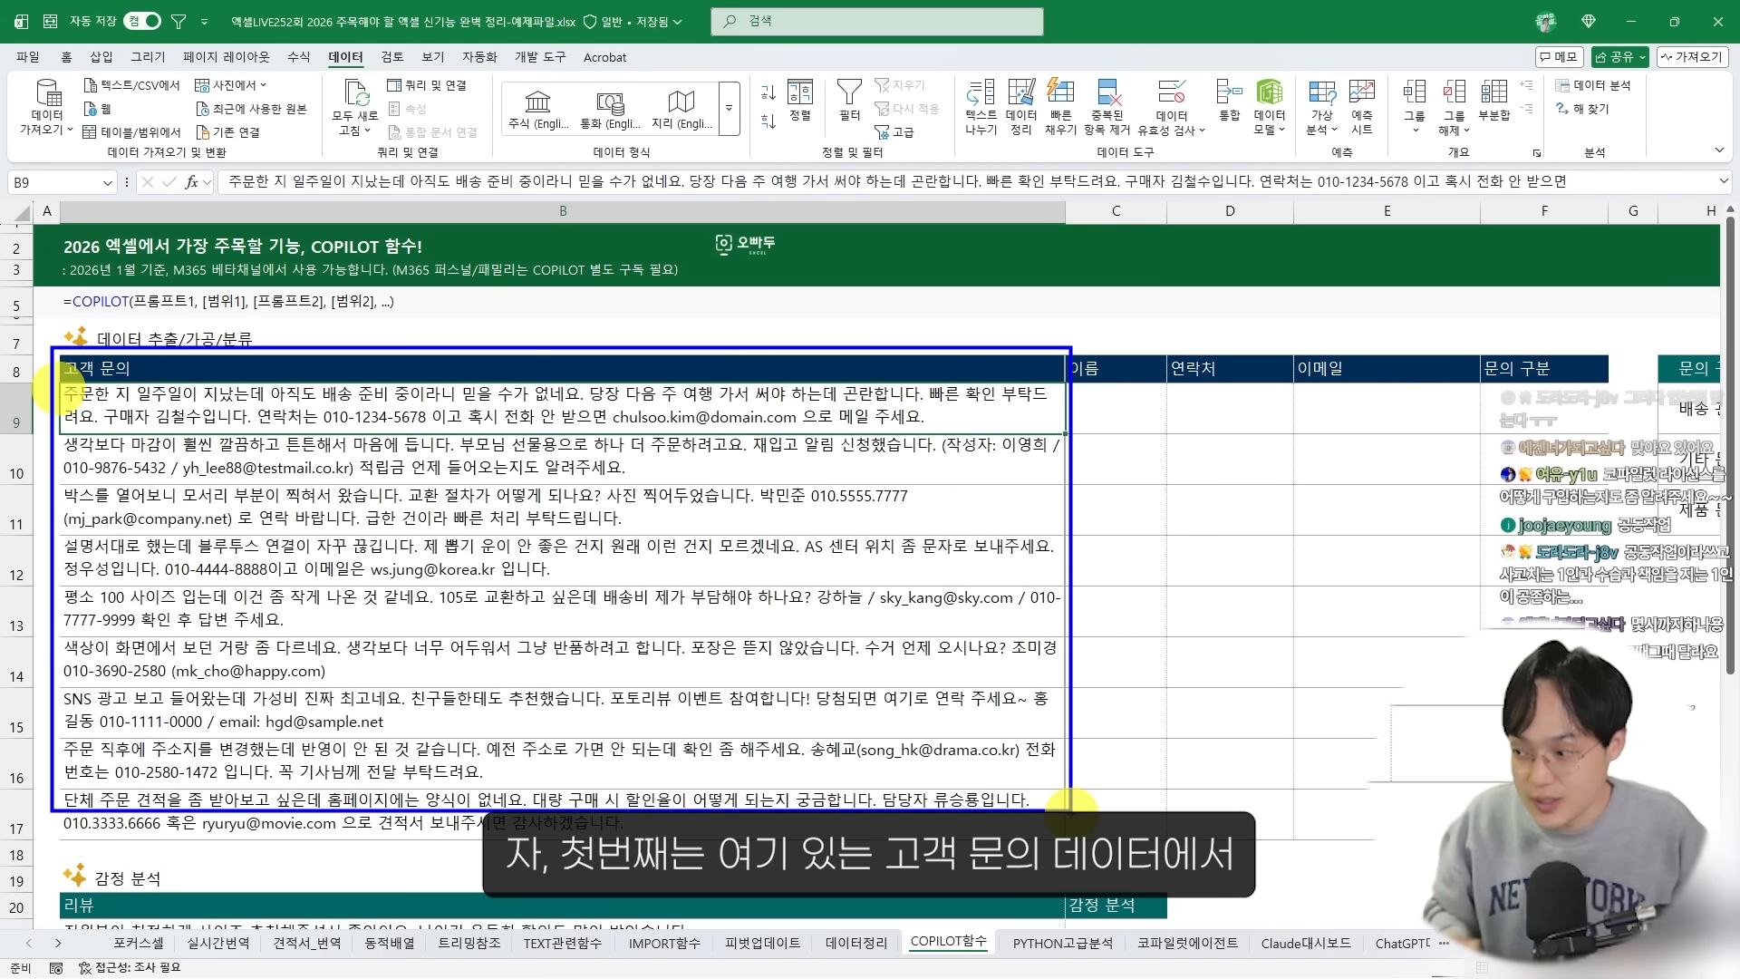
pyautogui.press('Escape')
pyautogui.hotkey('ctrl', '2')
pyautogui.moveTo(1058, 353)
pyautogui.mouseDown()
pyautogui.moveTo(1149, 590)
pyautogui.moveTo(1155, 807)
pyautogui.mouseUp()
pyautogui.moveTo(1166, 359); pyautogui.dragTo(1261, 809)
pyautogui.moveTo(1287, 370)
pyautogui.mouseDown()
pyautogui.moveTo(1354, 457)
pyautogui.moveTo(1470, 786)
pyautogui.mouseUp()
pyautogui.moveTo(1096, 394)
pyautogui.mouseDown()
pyautogui.moveTo(1114, 430)
pyautogui.moveTo(1137, 389)
pyautogui.mouseUp()
pyautogui.moveTo(1178, 388)
pyautogui.mouseDown()
pyautogui.moveTo(1186, 410)
pyautogui.moveTo(1198, 384)
pyautogui.moveTo(1316, 385)
pyautogui.mouseUp()
pyautogui.press('Escape')
# Enter =COPILOT("주어진 데이터에서 '이름, 연락처, 이메일'을 표 형식으로 추출하세요.",B9:B17) in cell C9
pyautogui.press('Right')
pyautogui.write('=COP')
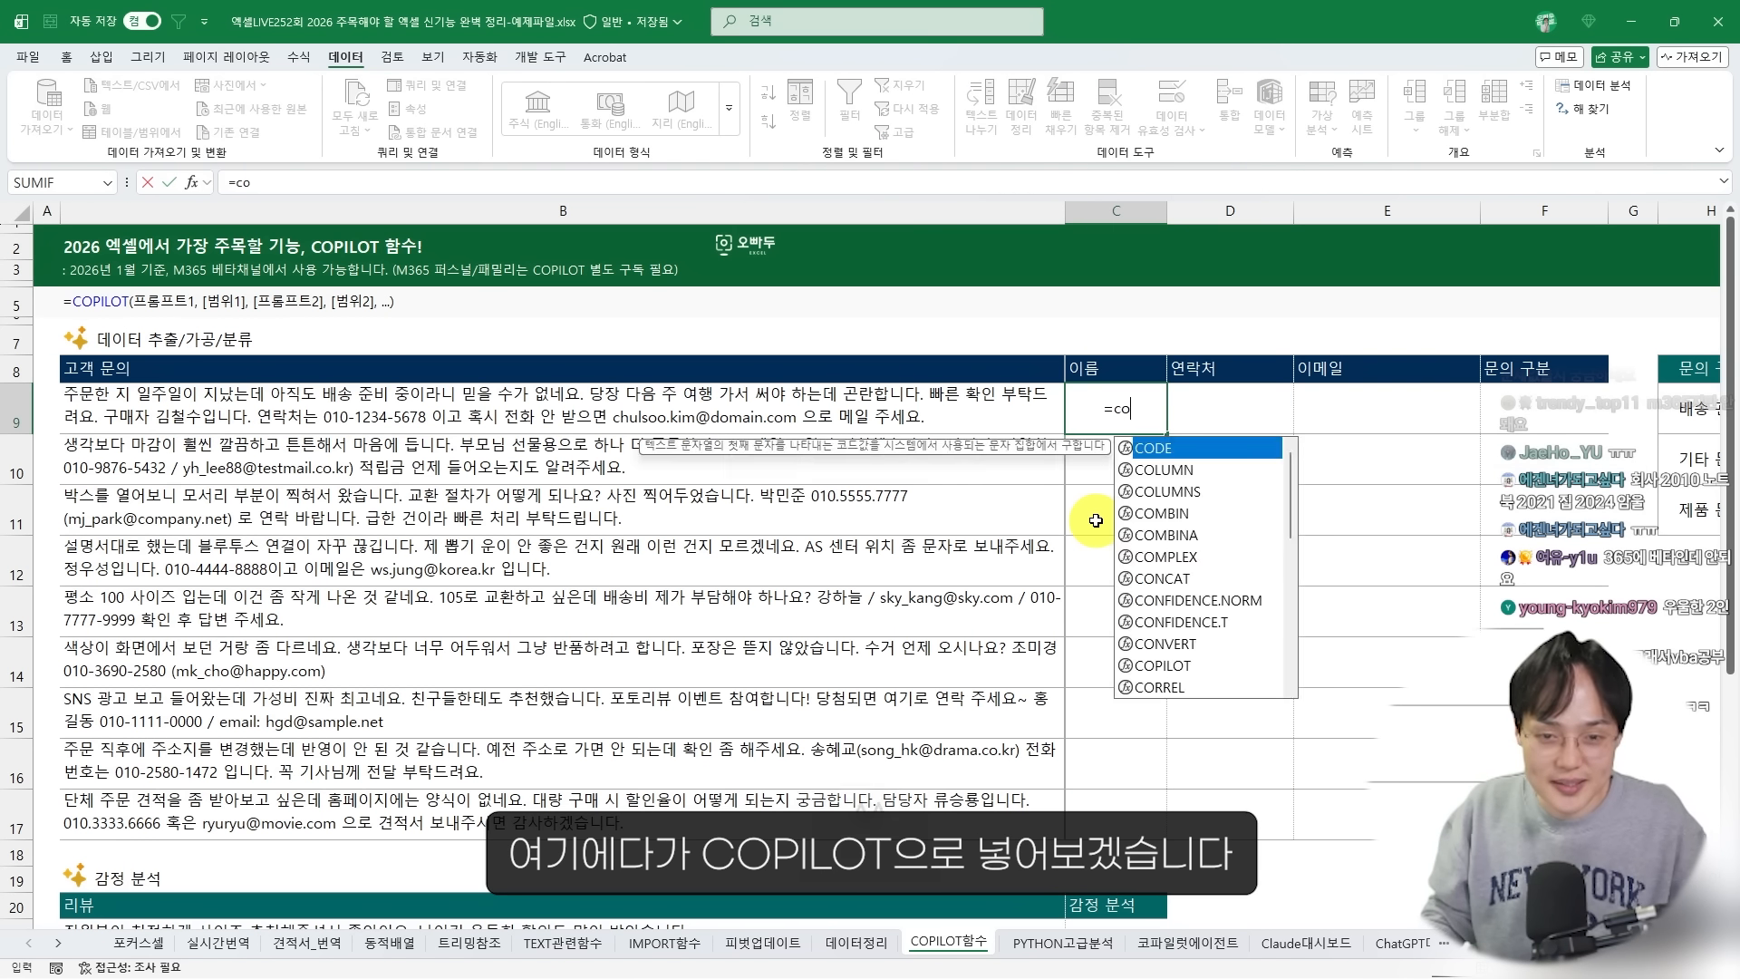
pyautogui.write('ILOT(')
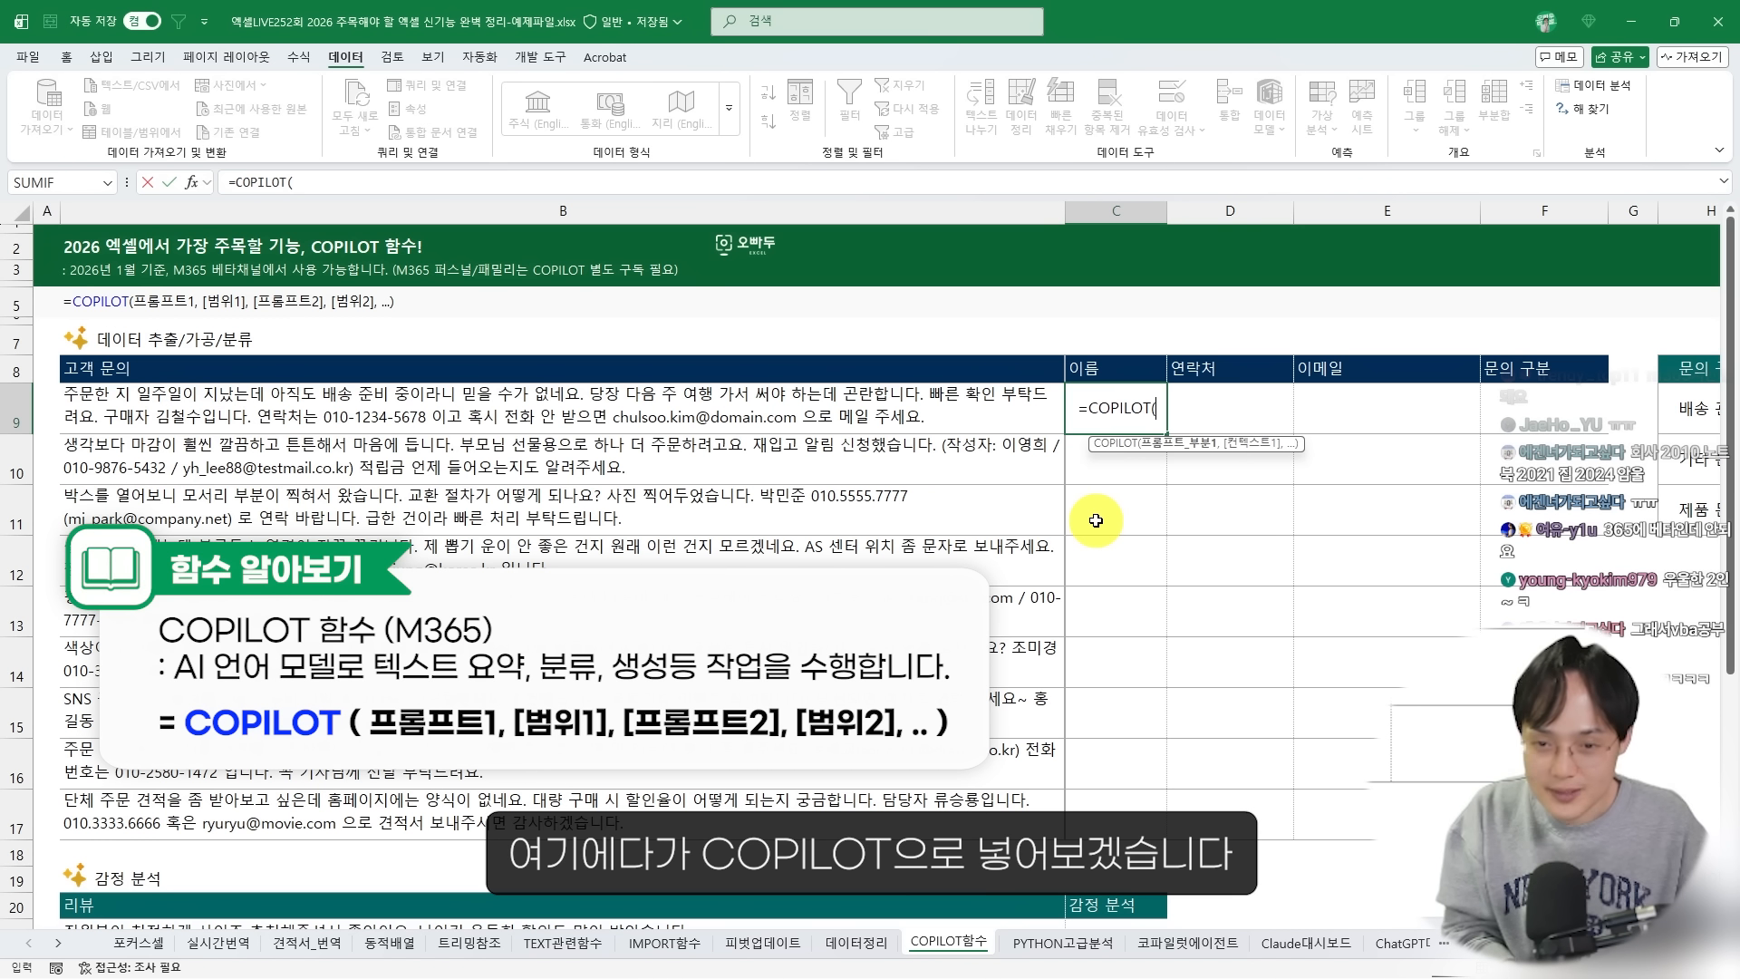
pyautogui.write('"주어진 ')
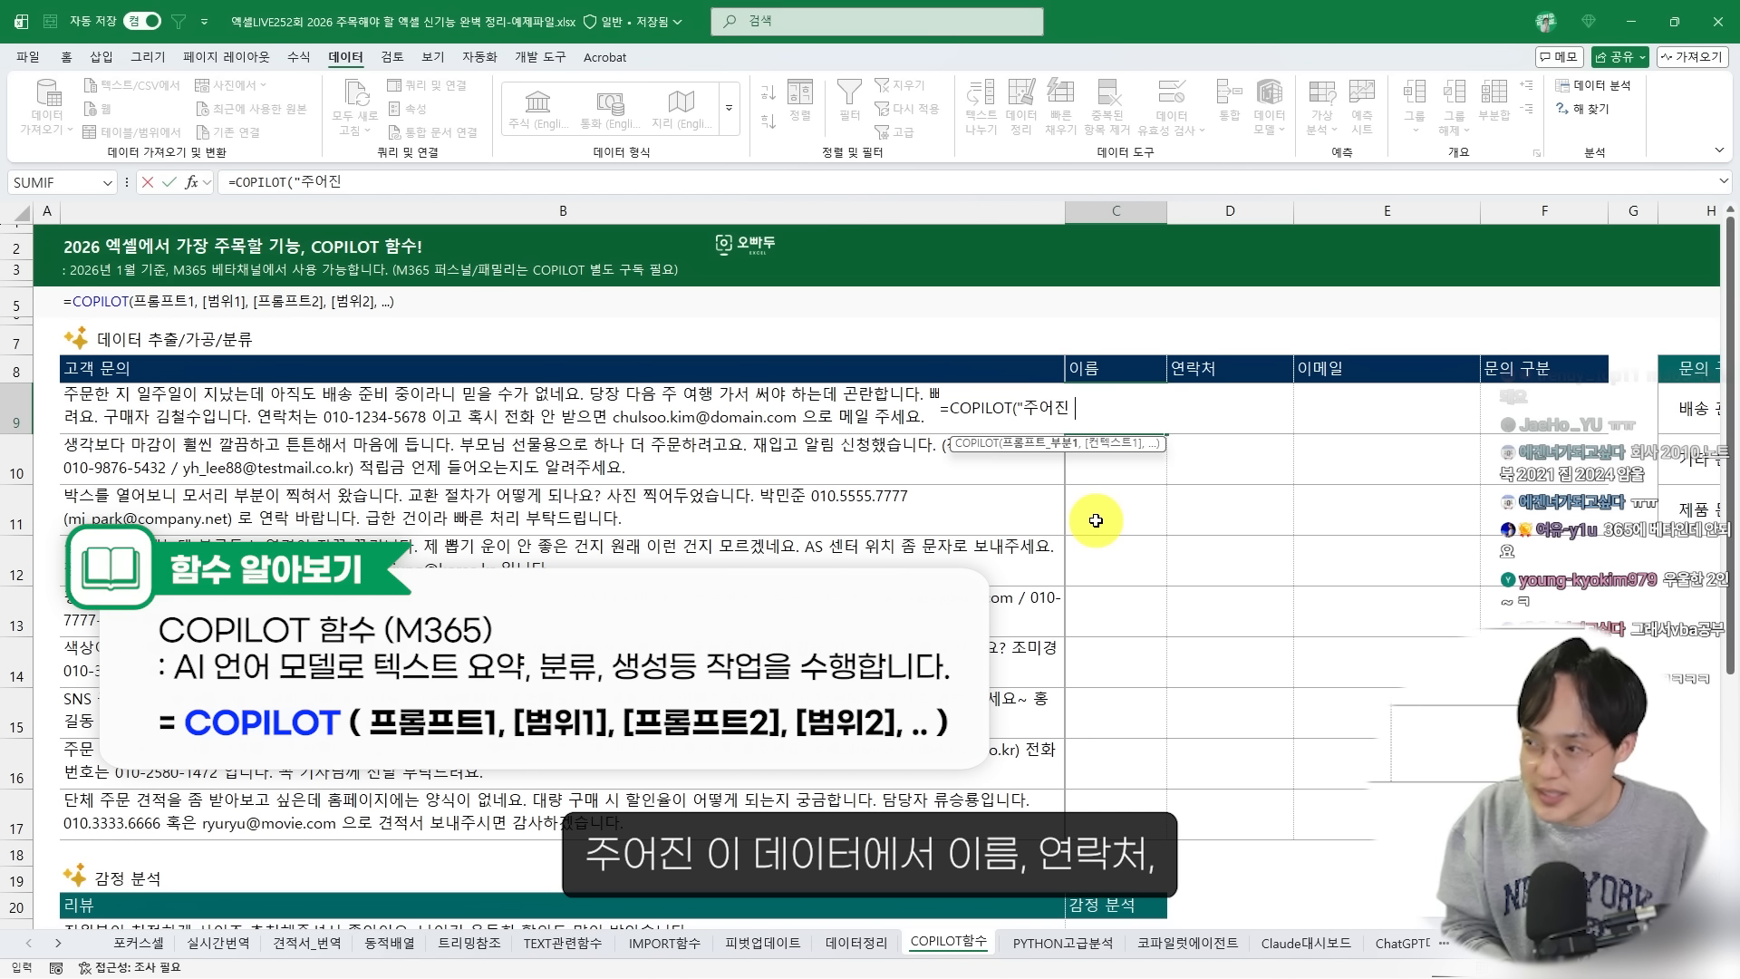
pyautogui.write('데이터에서')
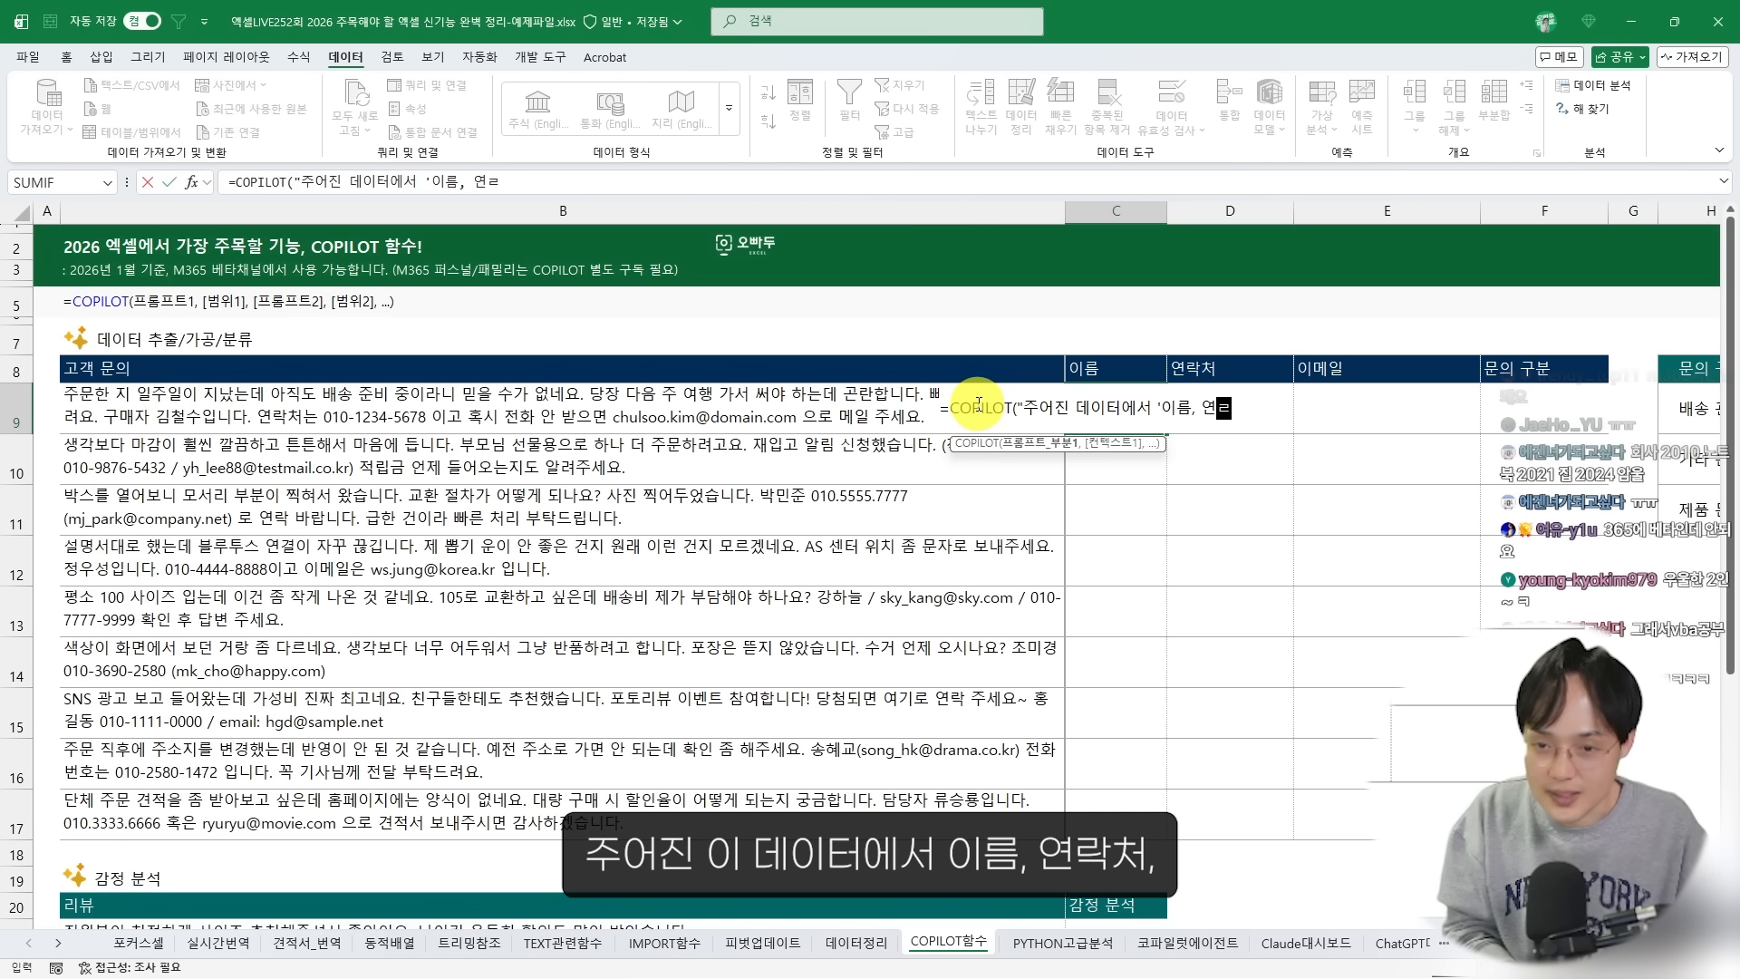
pyautogui.write(" '이름, 연락처, 이메일'을 표 형식으로 추출하세요.")
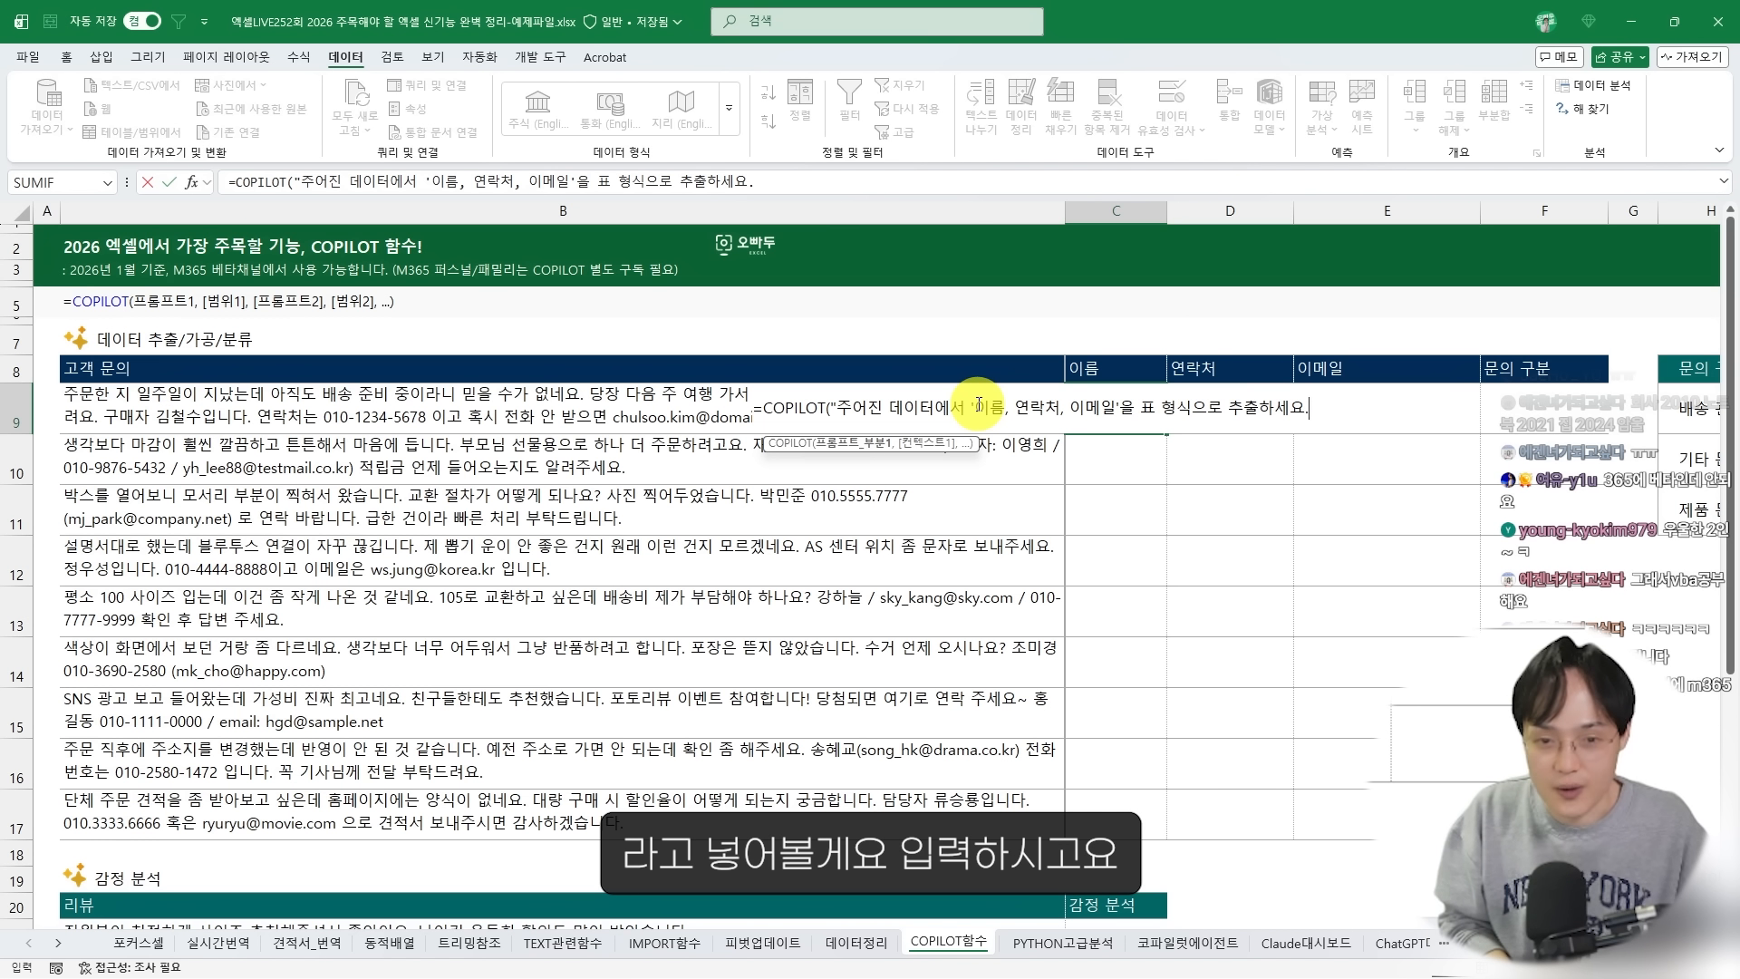
pyautogui.write('",')
pyautogui.moveTo(417, 399); pyautogui.dragTo(448, 801)
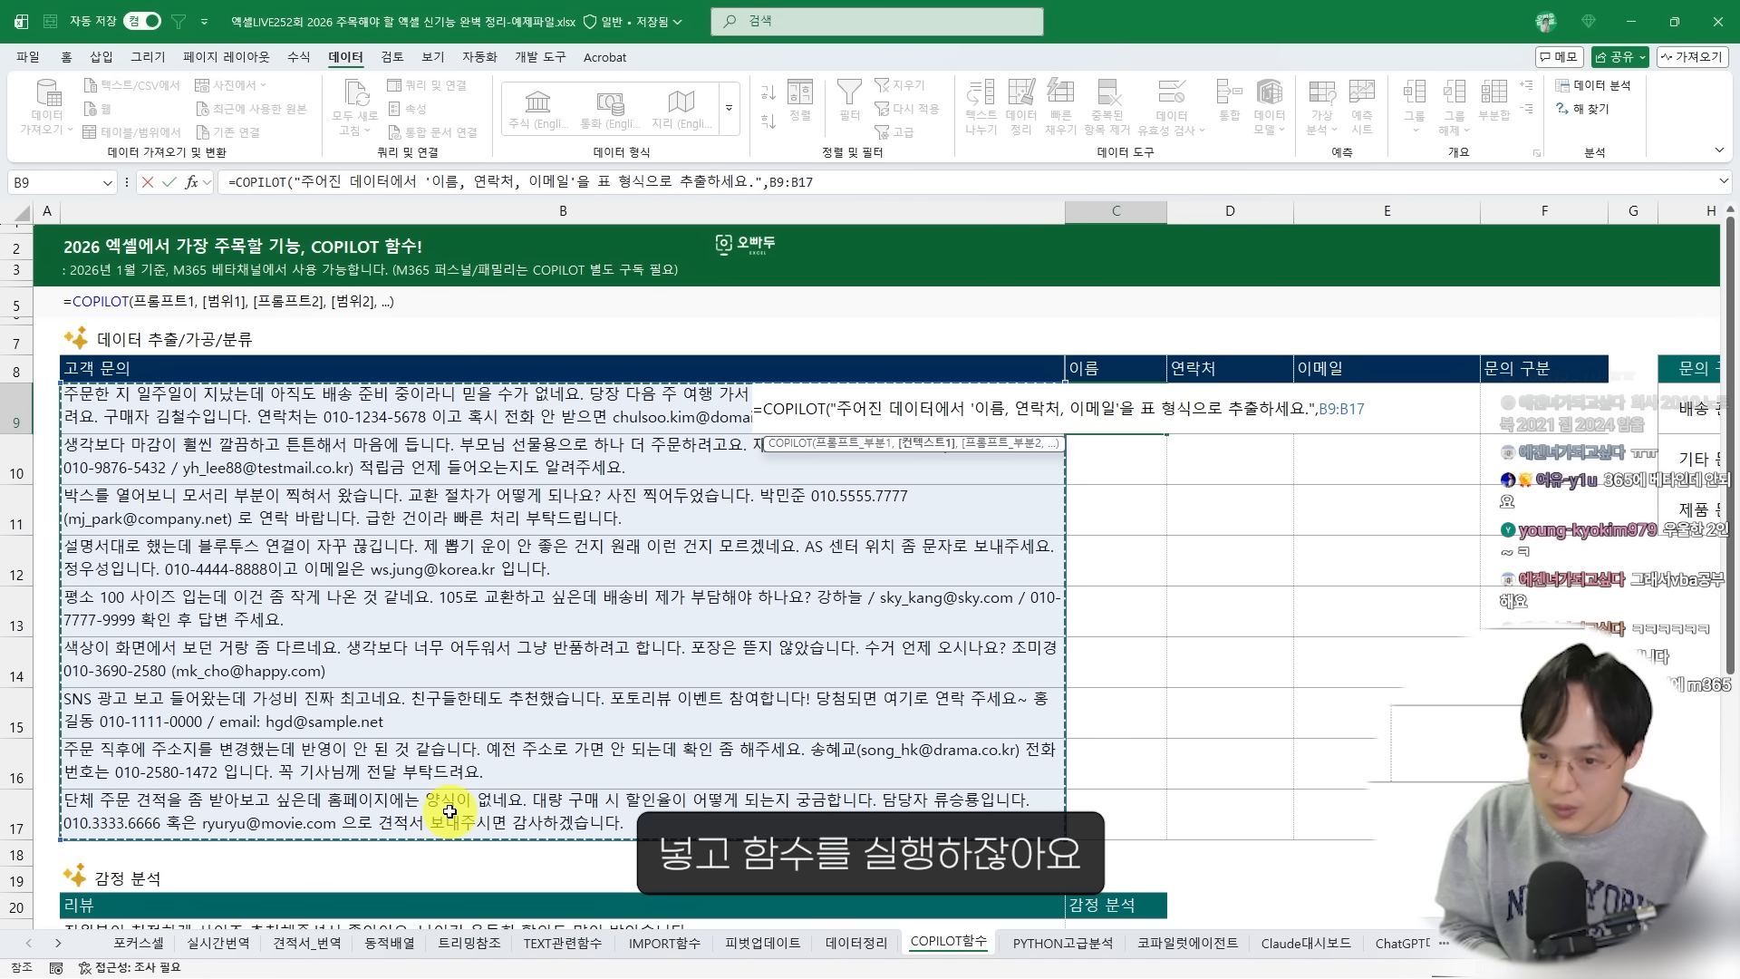
pyautogui.press('Return')
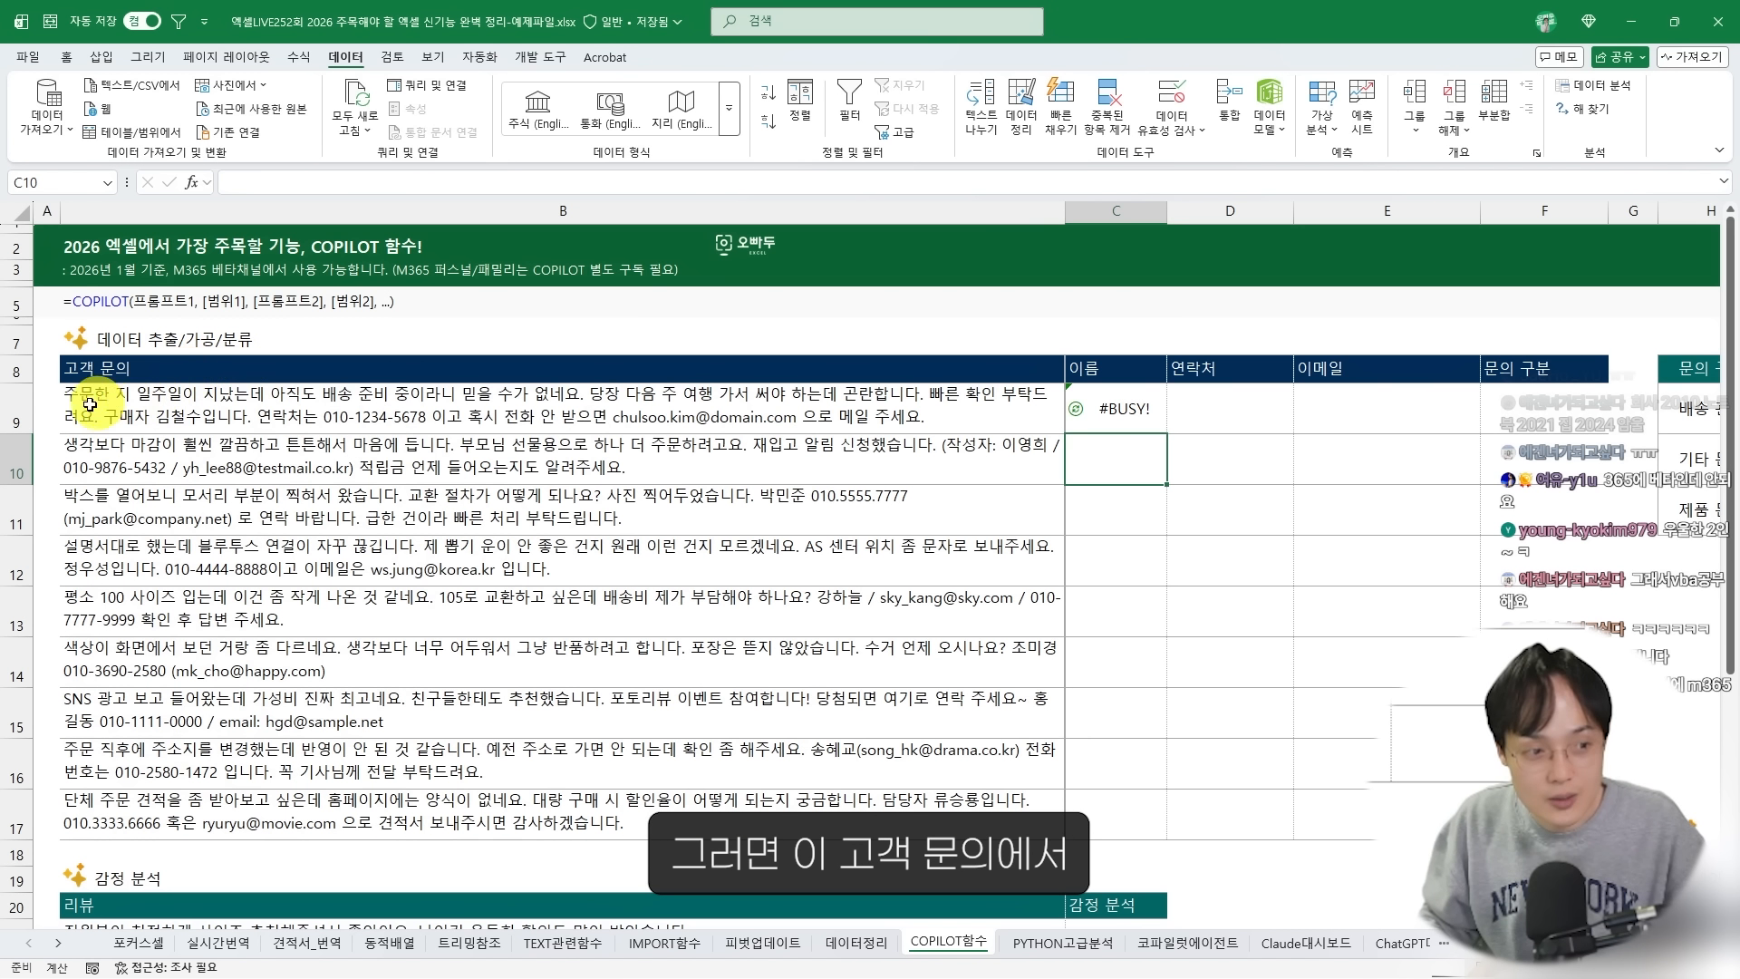
# Extend the prompt of the COPILOT formula in C9 with the sentence "표에서 머리글은 제외하세요."
pyautogui.click(1130, 379)
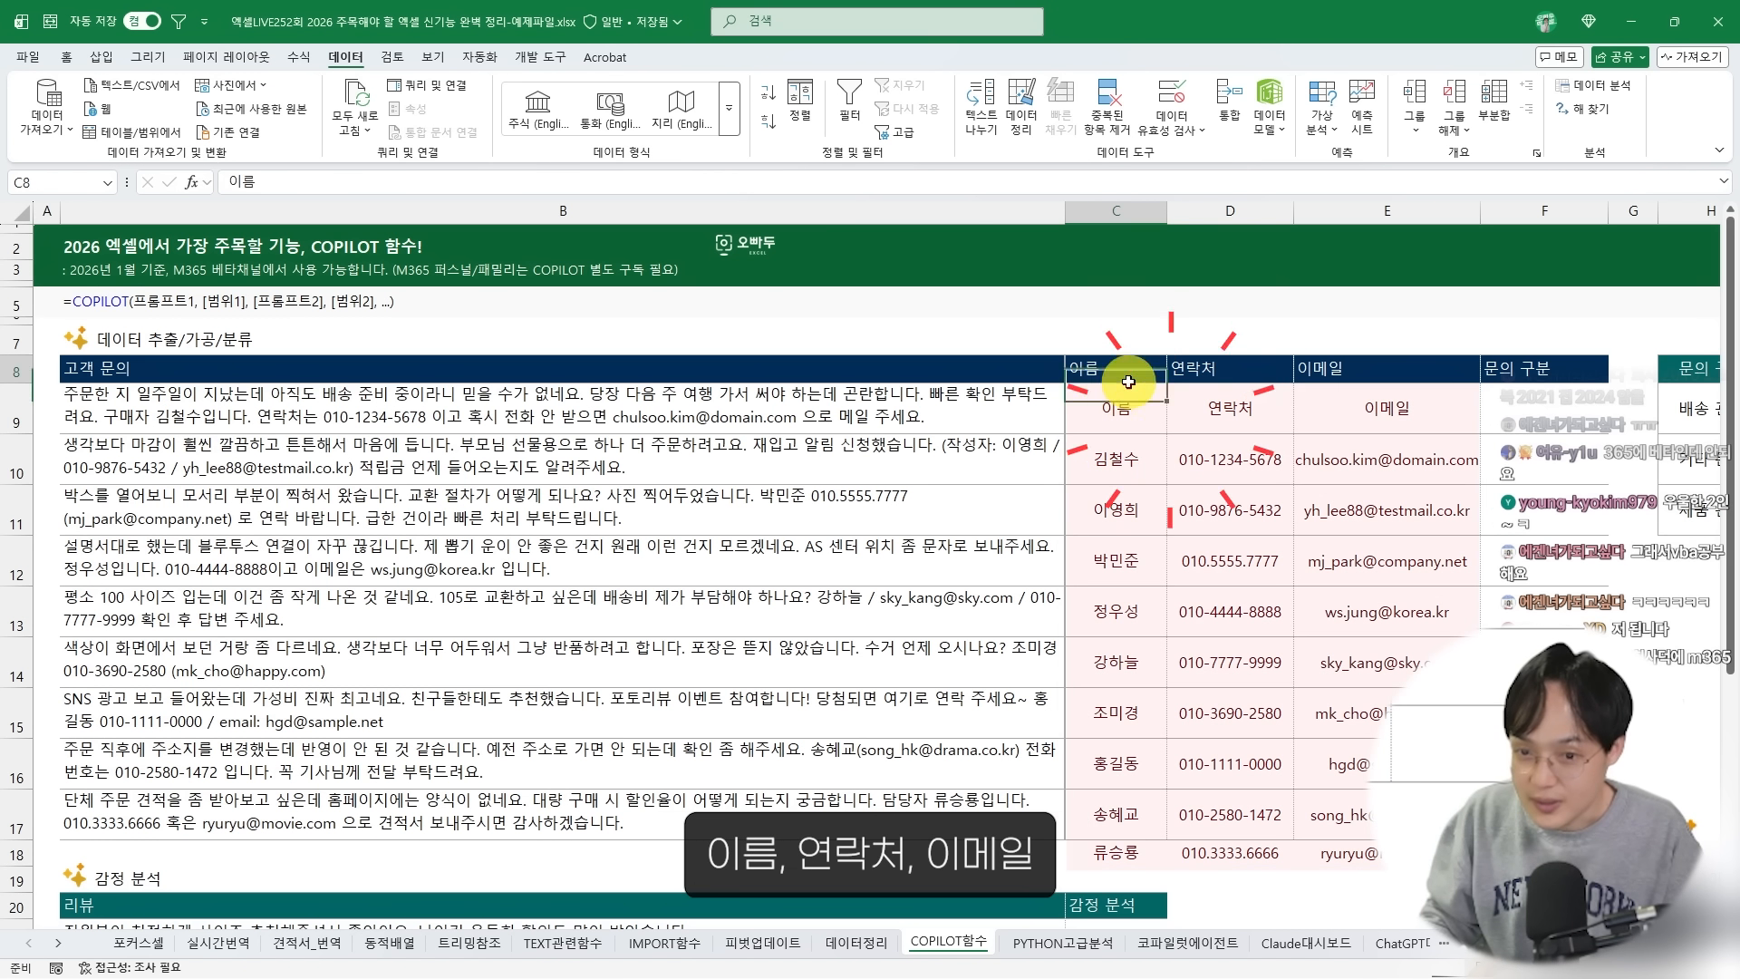
pyautogui.click(1177, 410)
pyautogui.click(1379, 408)
pyautogui.doubleClick(1103, 398)
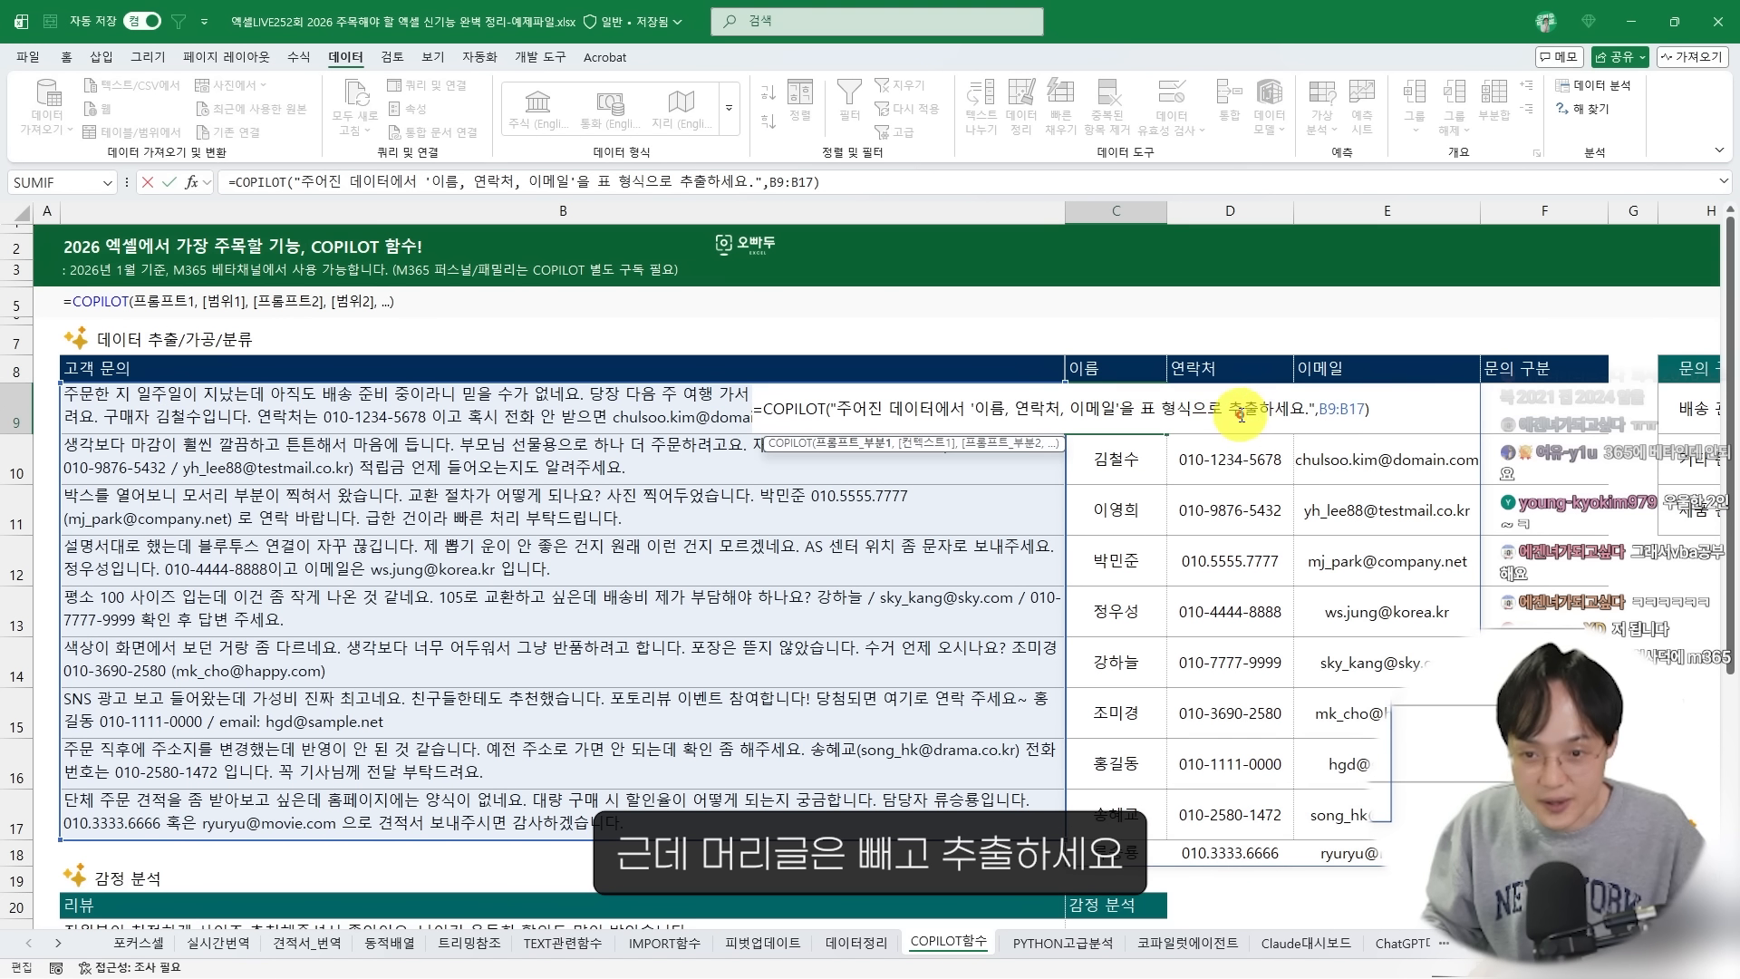
pyautogui.write('.')
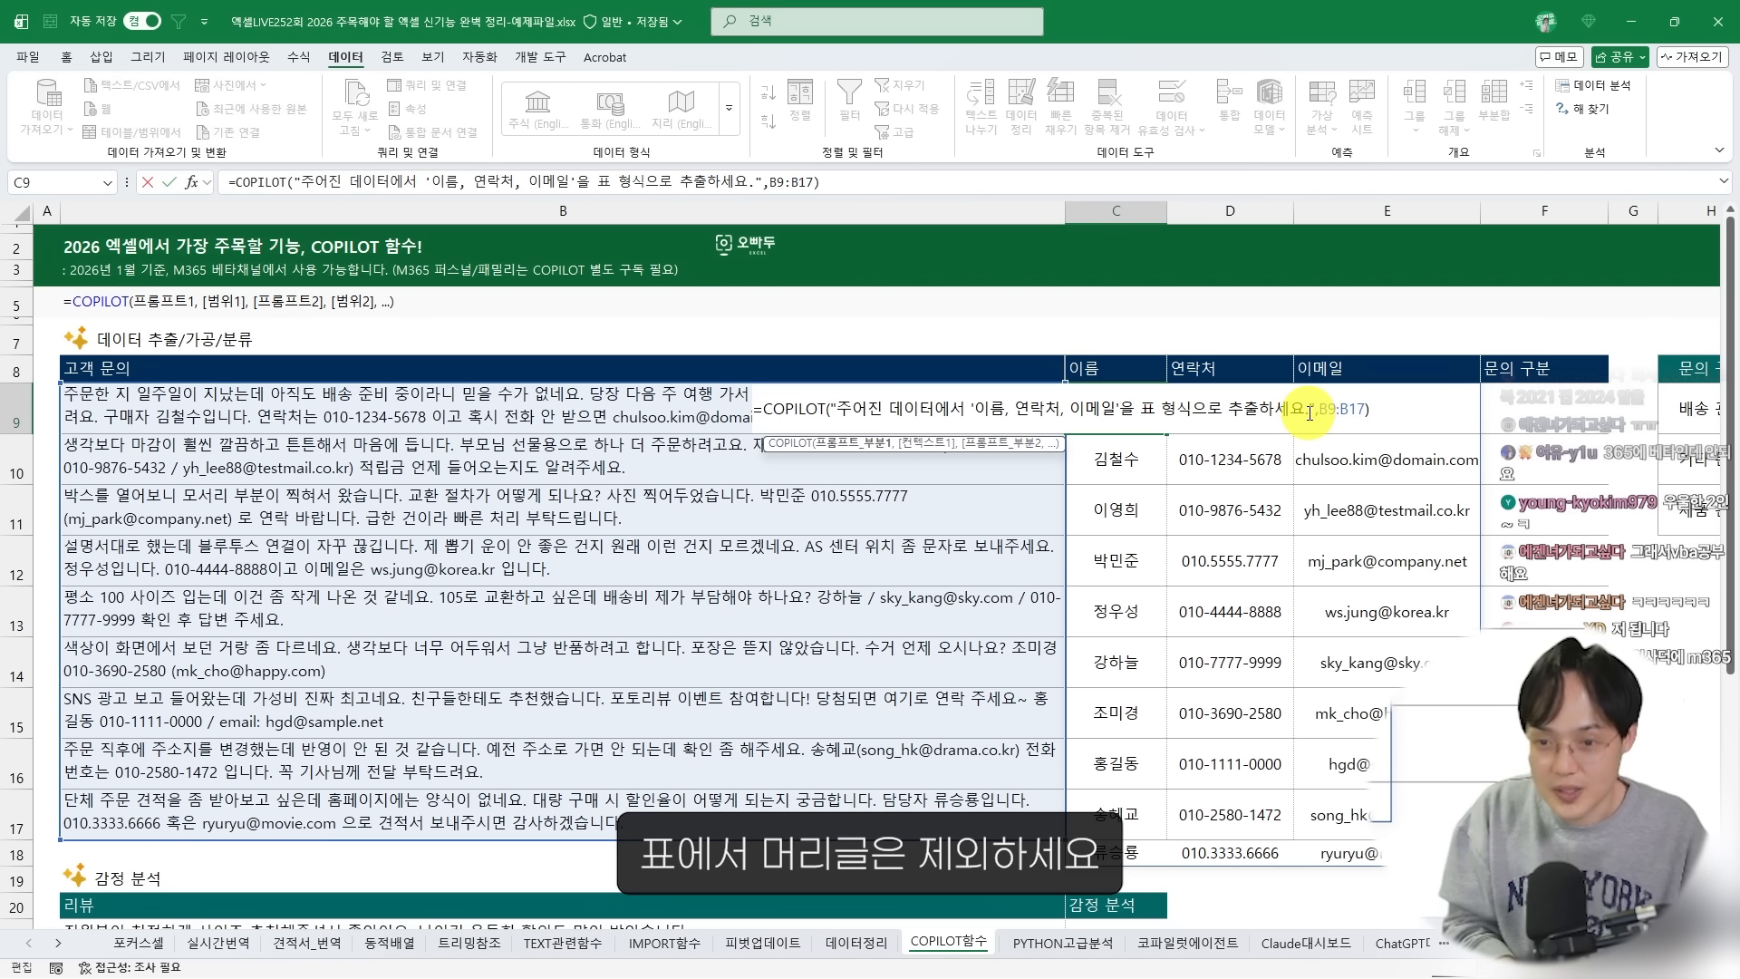
pyautogui.write(' 표에서 머리글은')
pyautogui.write(' 제외')
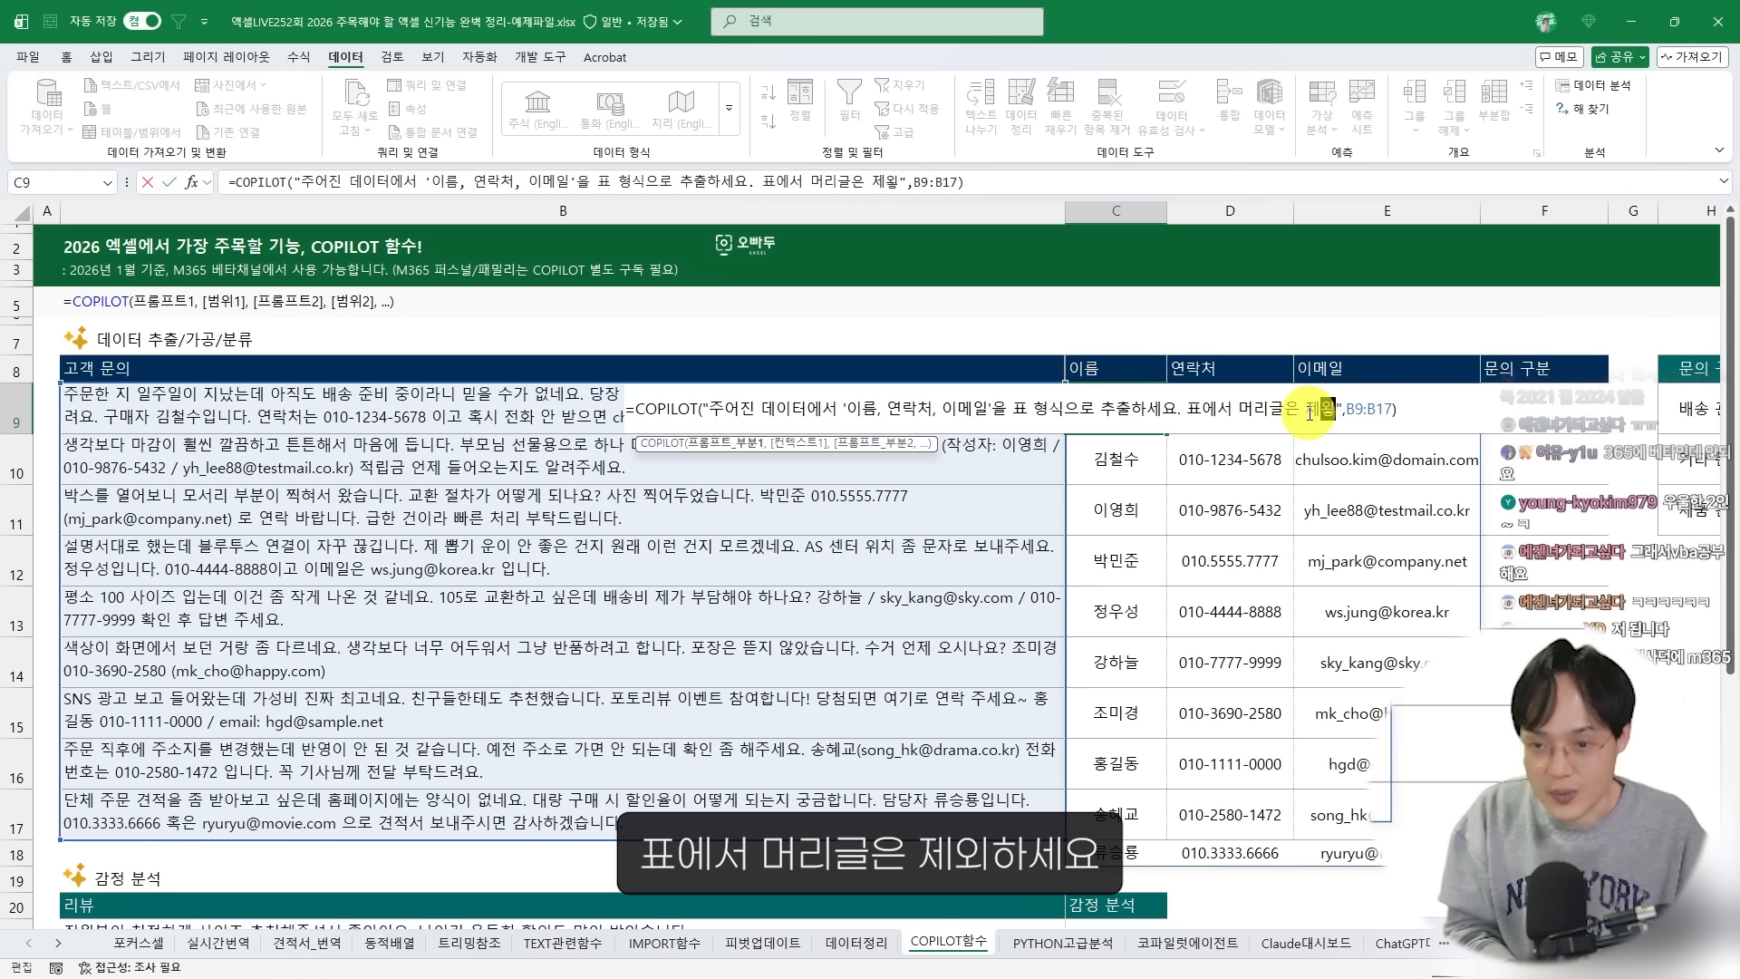
pyautogui.write('하세요.')
pyautogui.press('Return')
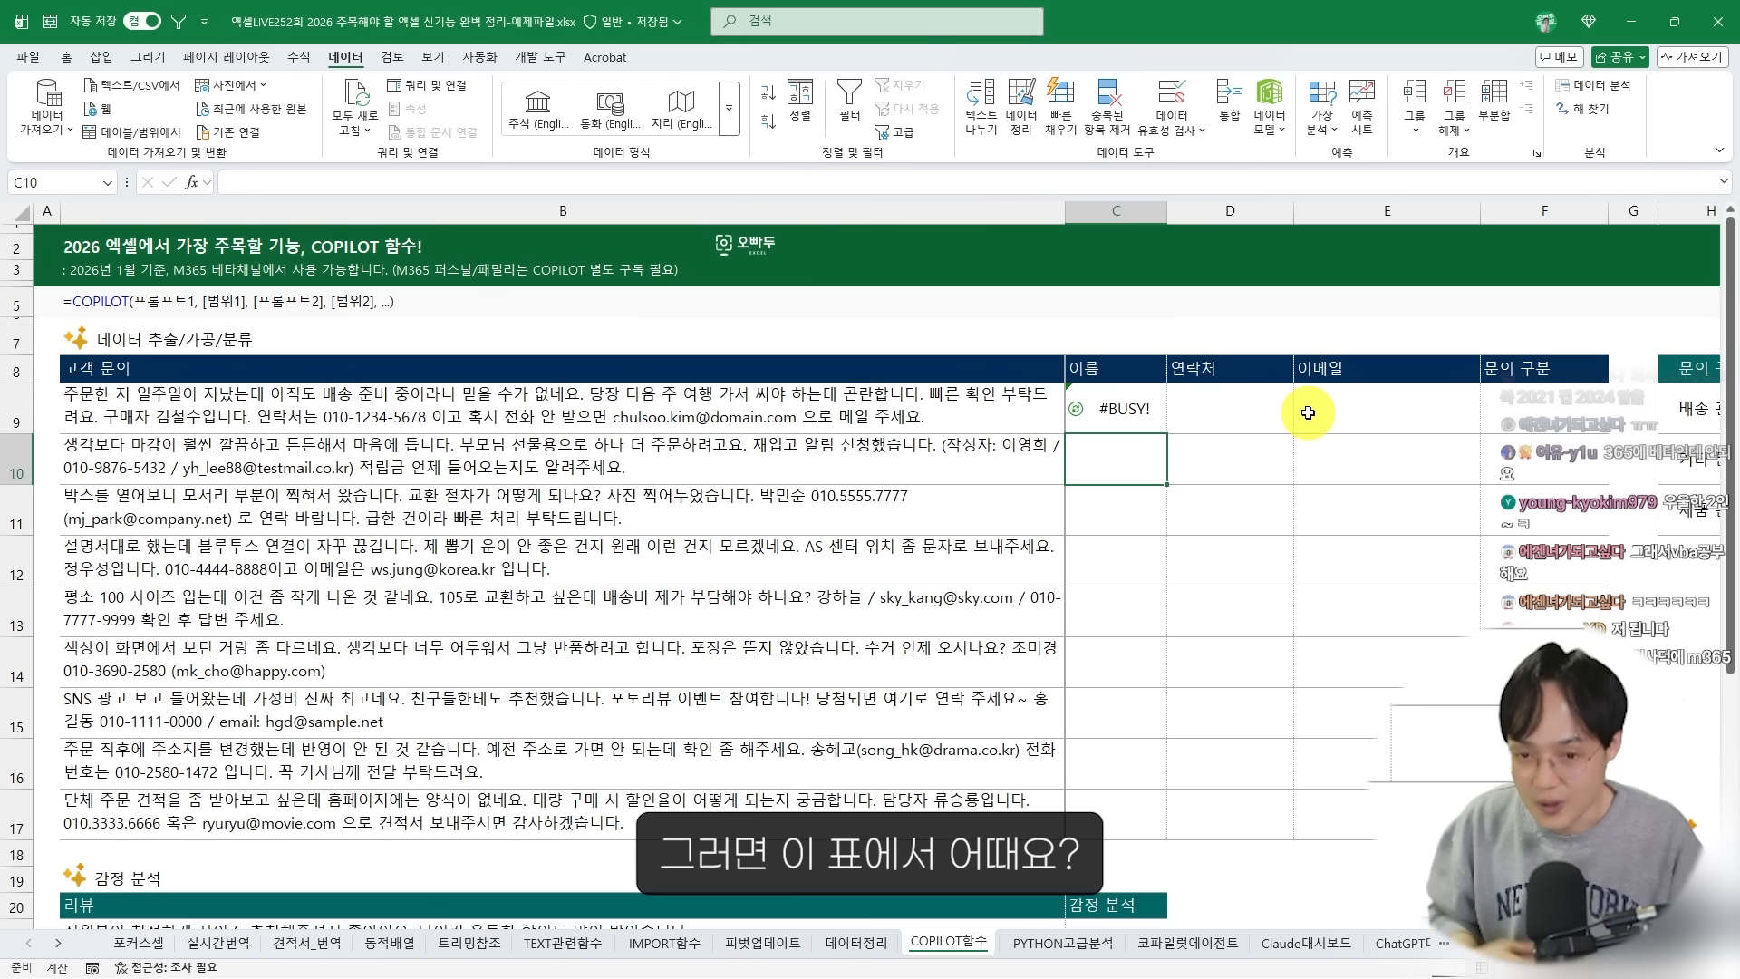
# Check the extracted table and widen column E so the 이메일 entries fit
pyautogui.click(1144, 411)
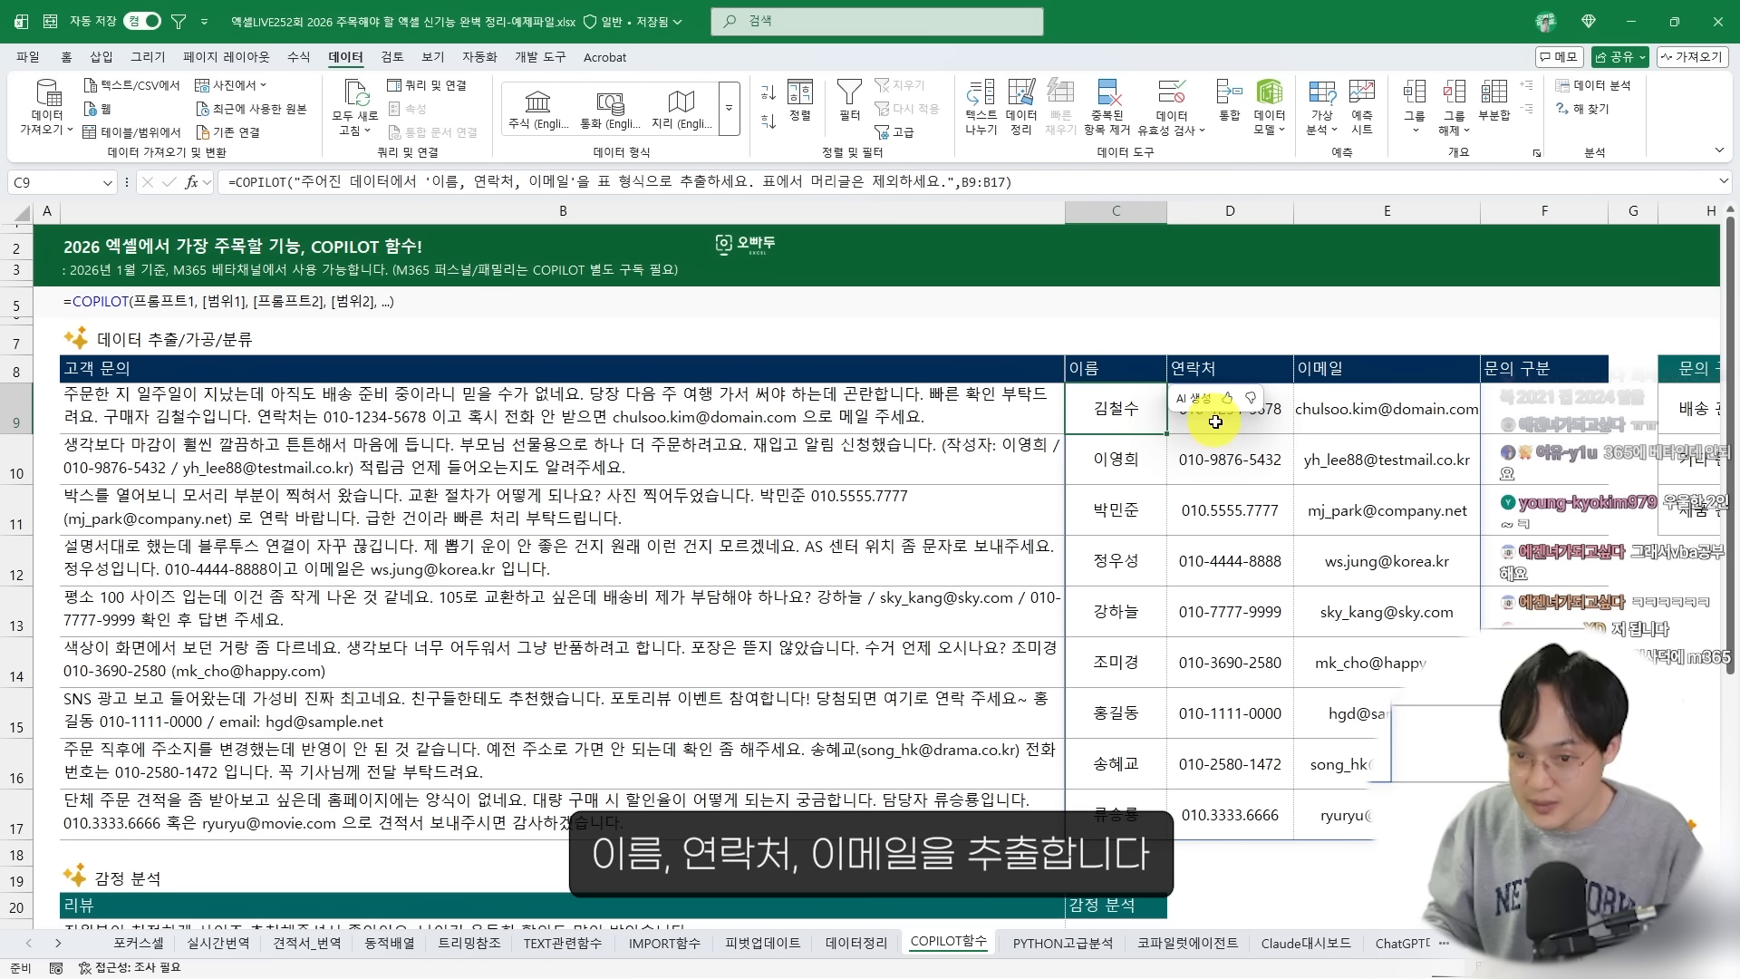
pyautogui.click(1386, 408)
pyautogui.moveTo(1481, 210); pyautogui.dragTo(1525, 215)
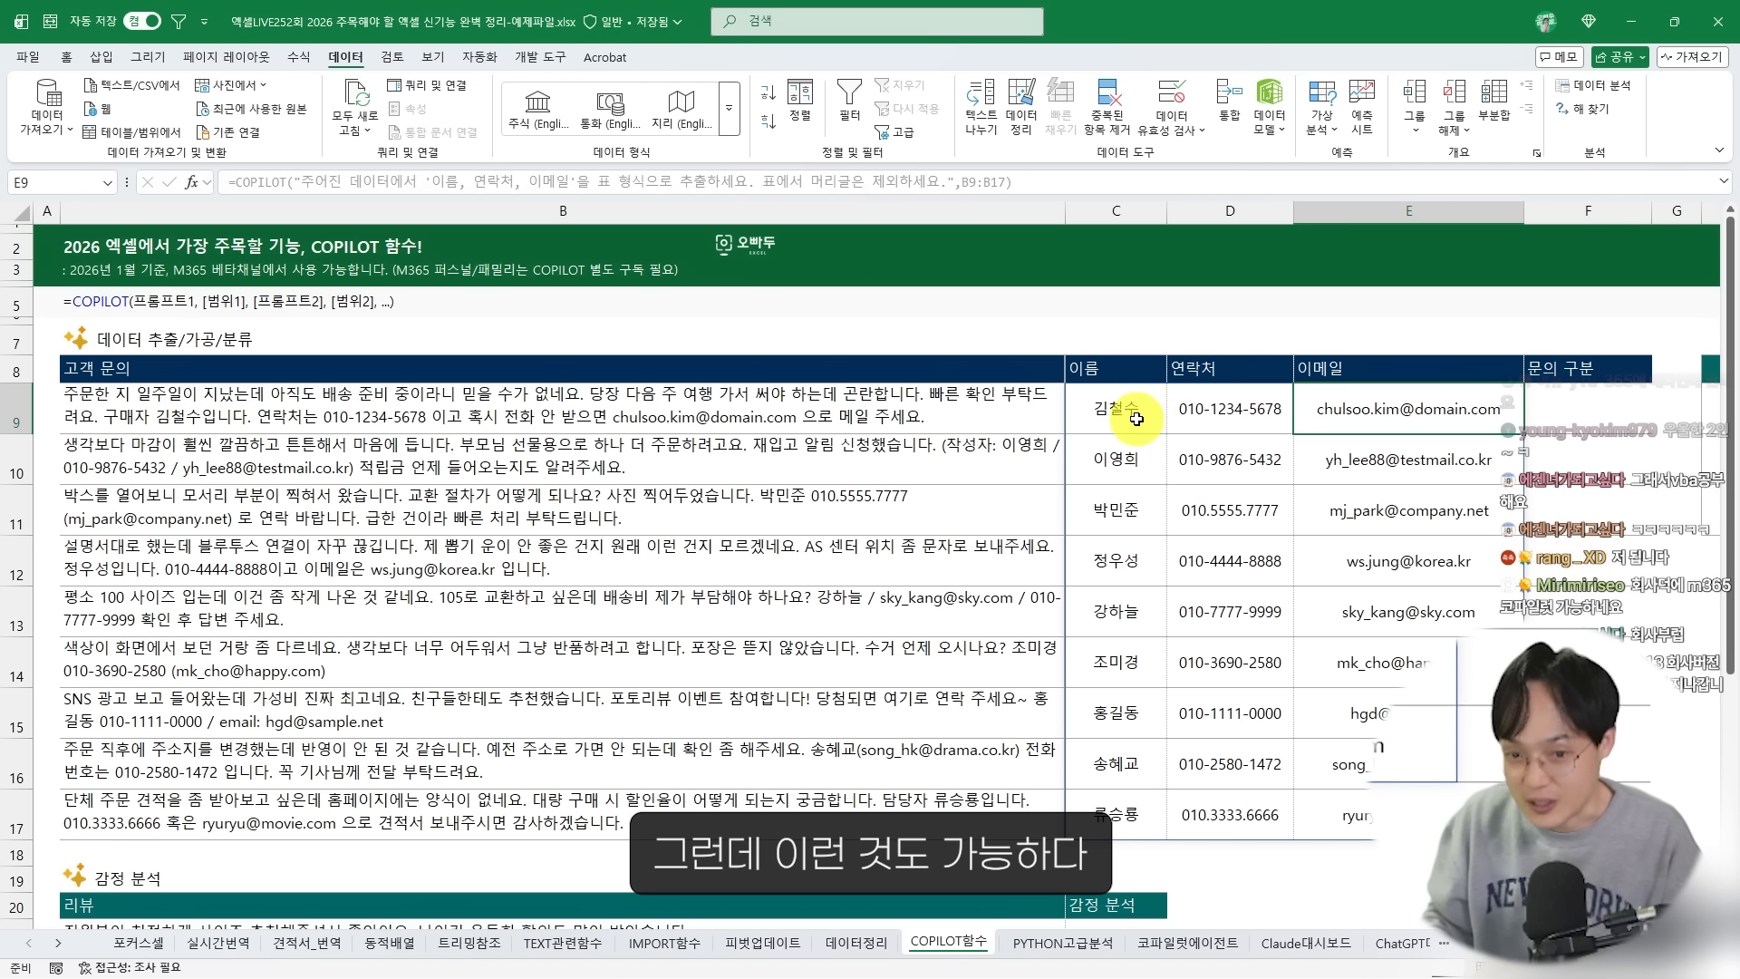
pyautogui.moveTo(1132, 415); pyautogui.dragTo(1395, 763)
pyautogui.click(1381, 797)
# Begin a COPILOT formula in cell F9, the first cell of the 문의 구분 column
pyautogui.hscroll(2, 1395, 725)
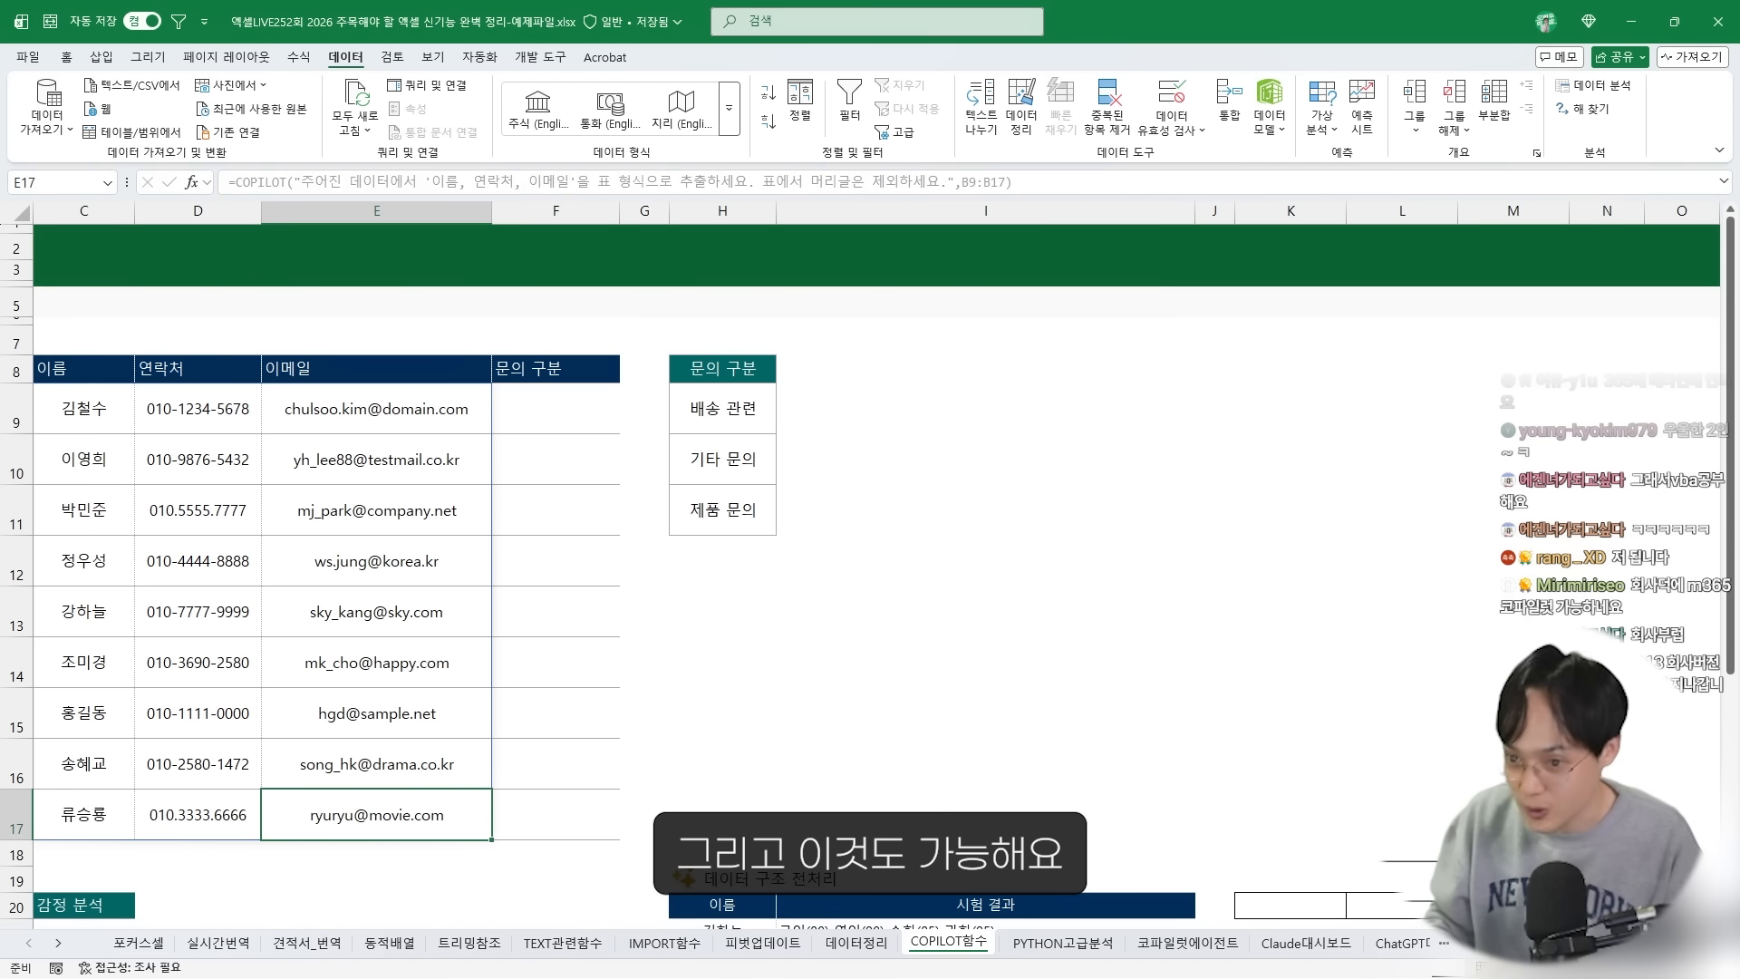
pyautogui.hscroll(-1, 703, 392)
pyautogui.doubleClick(1612, 395)
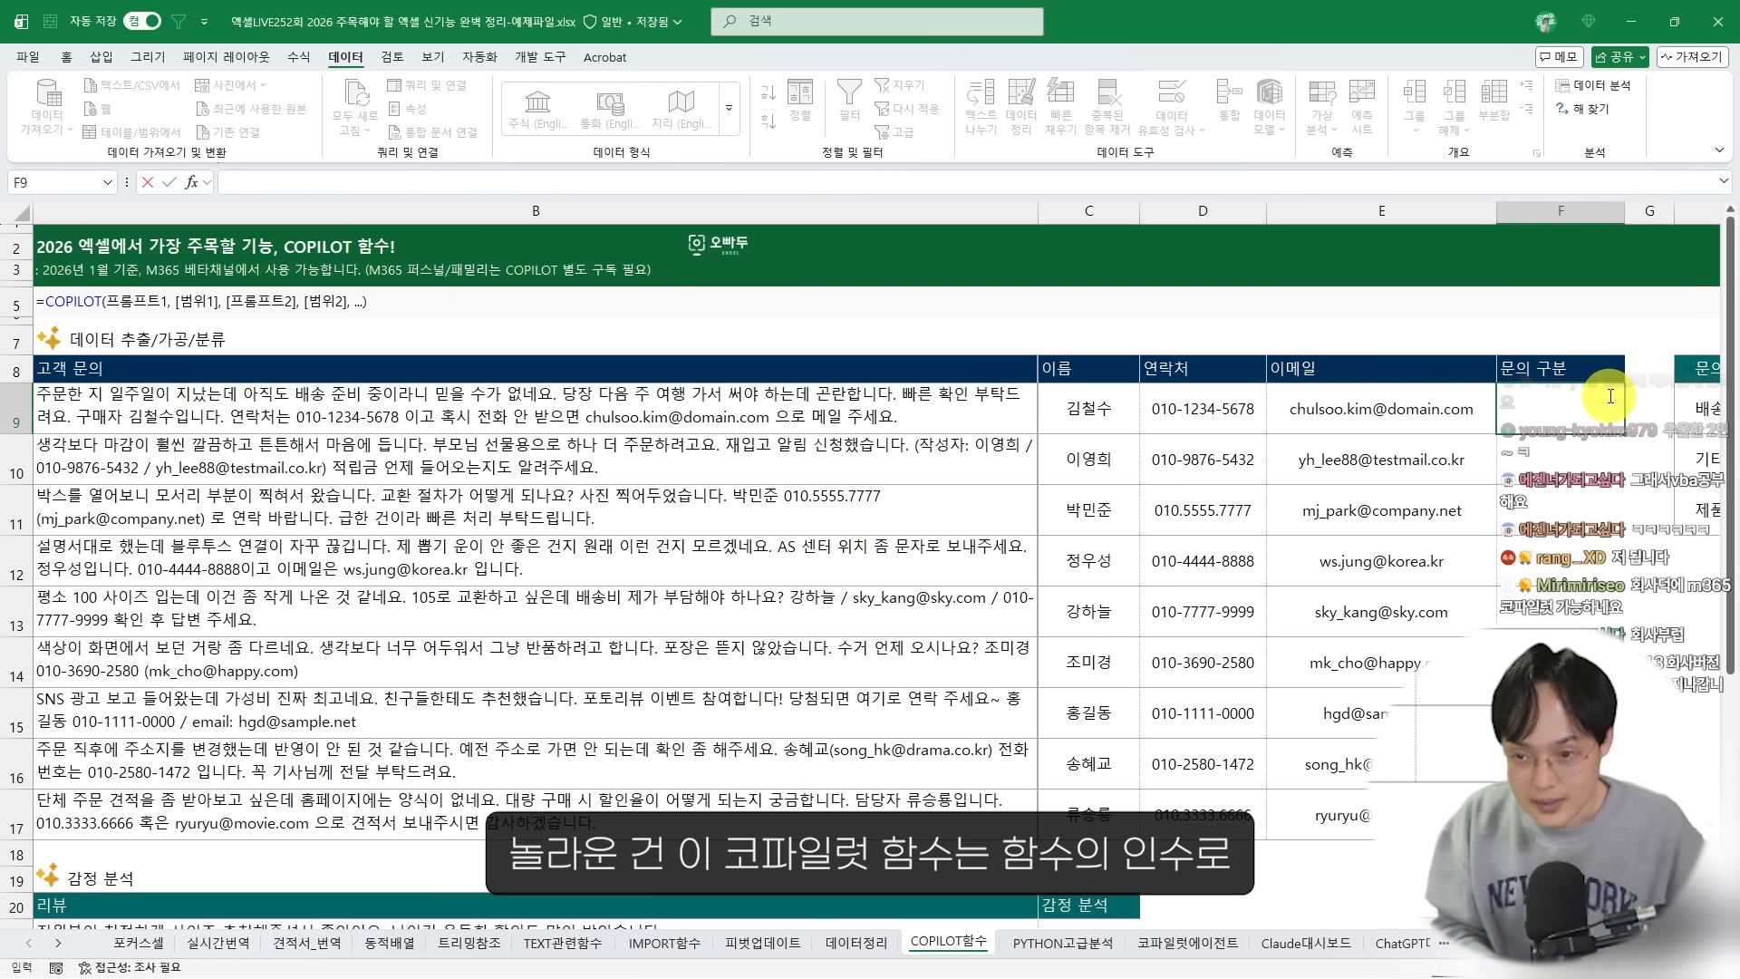
pyautogui.write('=채ㅔ')
pyautogui.press('BackSpace')
pyautogui.press('BackSpace')
pyautogui.write('COPILOT(')
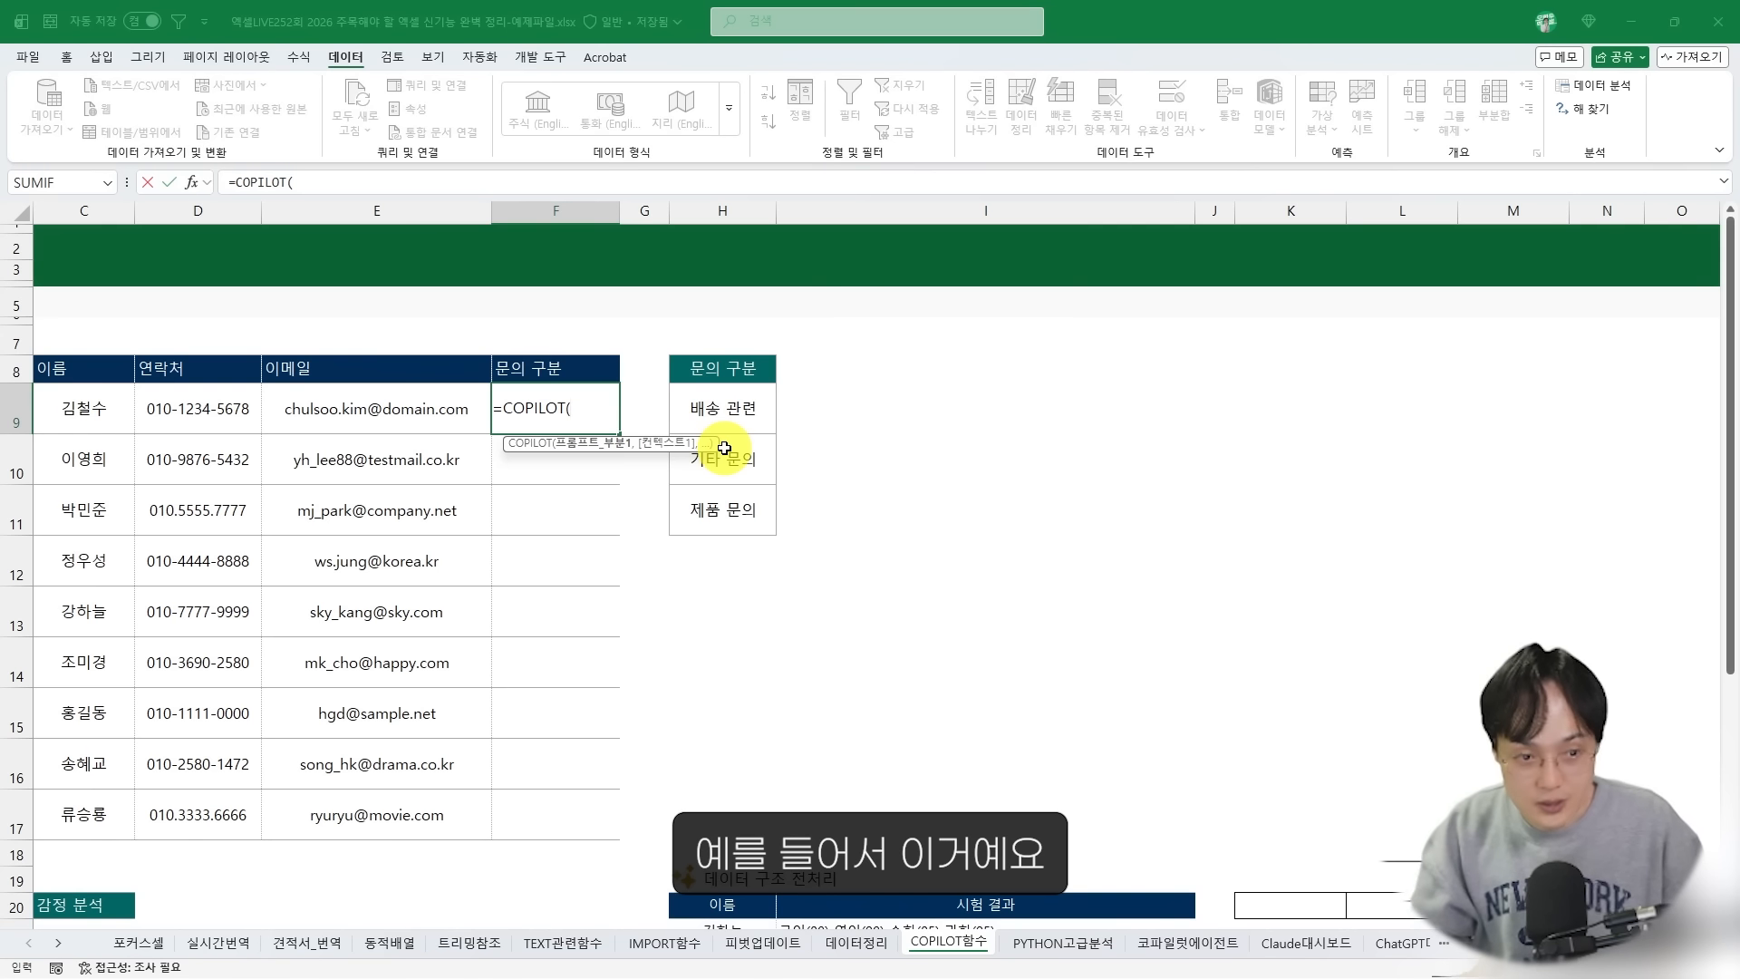
# Examine the 고객 문의 texts and the 문의 구분 category list in column H as sources for the classification
pyautogui.hscroll(-5, 904, 503)
pyautogui.moveTo(89, 352)
pyautogui.mouseDown()
pyautogui.moveTo(388, 444)
pyautogui.moveTo(1147, 854)
pyautogui.mouseUp()
pyautogui.moveTo(926, 653)
pyautogui.mouseDown()
pyautogui.moveTo(1057, 350)
pyautogui.moveTo(1554, 382)
pyautogui.mouseUp()
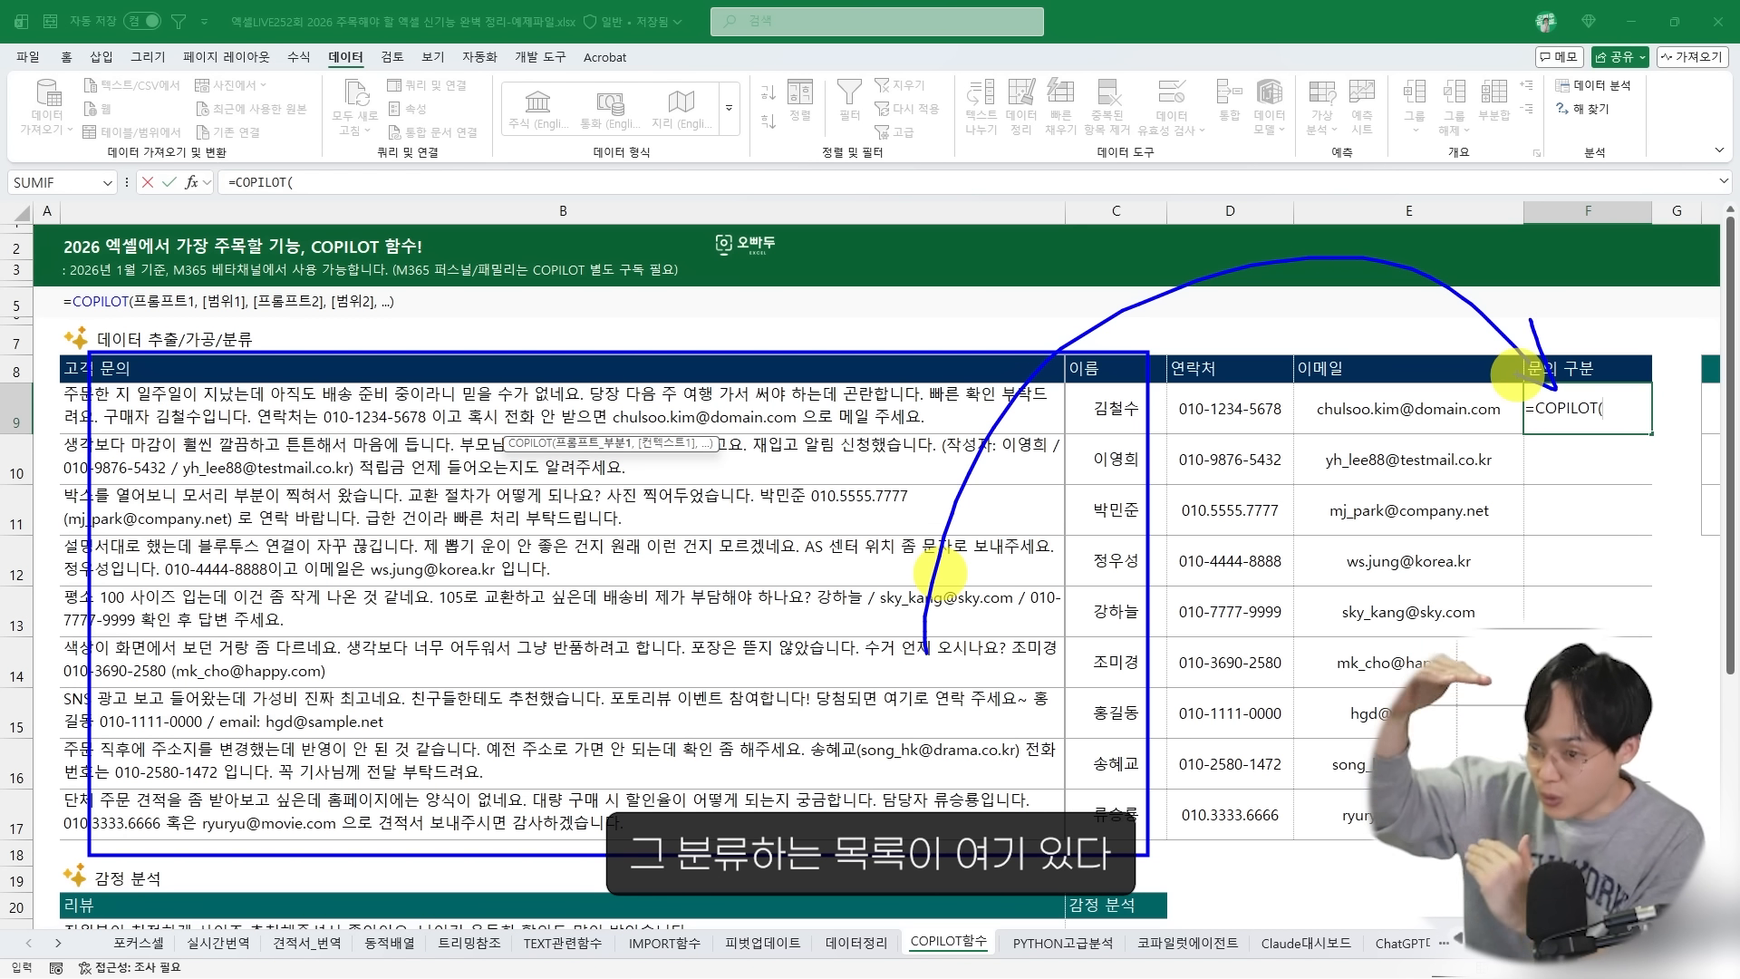
pyautogui.hscroll(3, 1484, 395)
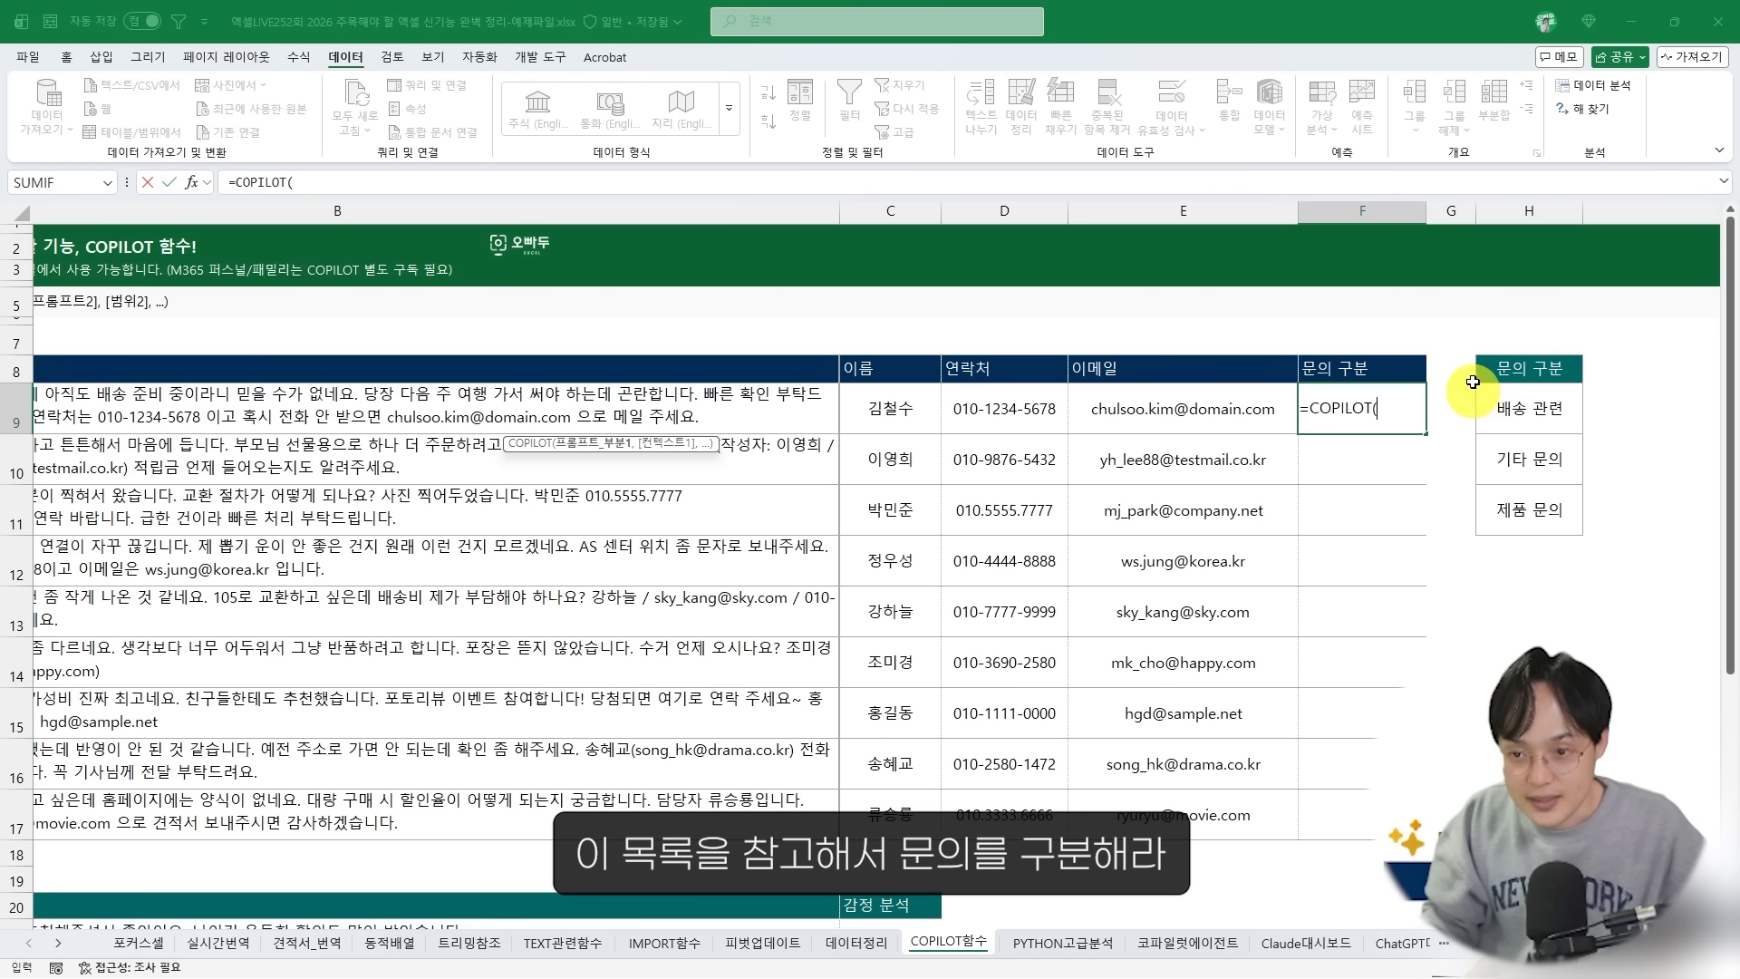
pyautogui.moveTo(1470, 349); pyautogui.dragTo(1573, 523)
pyautogui.moveTo(1525, 419)
pyautogui.mouseDown()
pyautogui.moveTo(1377, 398)
pyautogui.moveTo(1420, 381)
pyautogui.mouseUp()
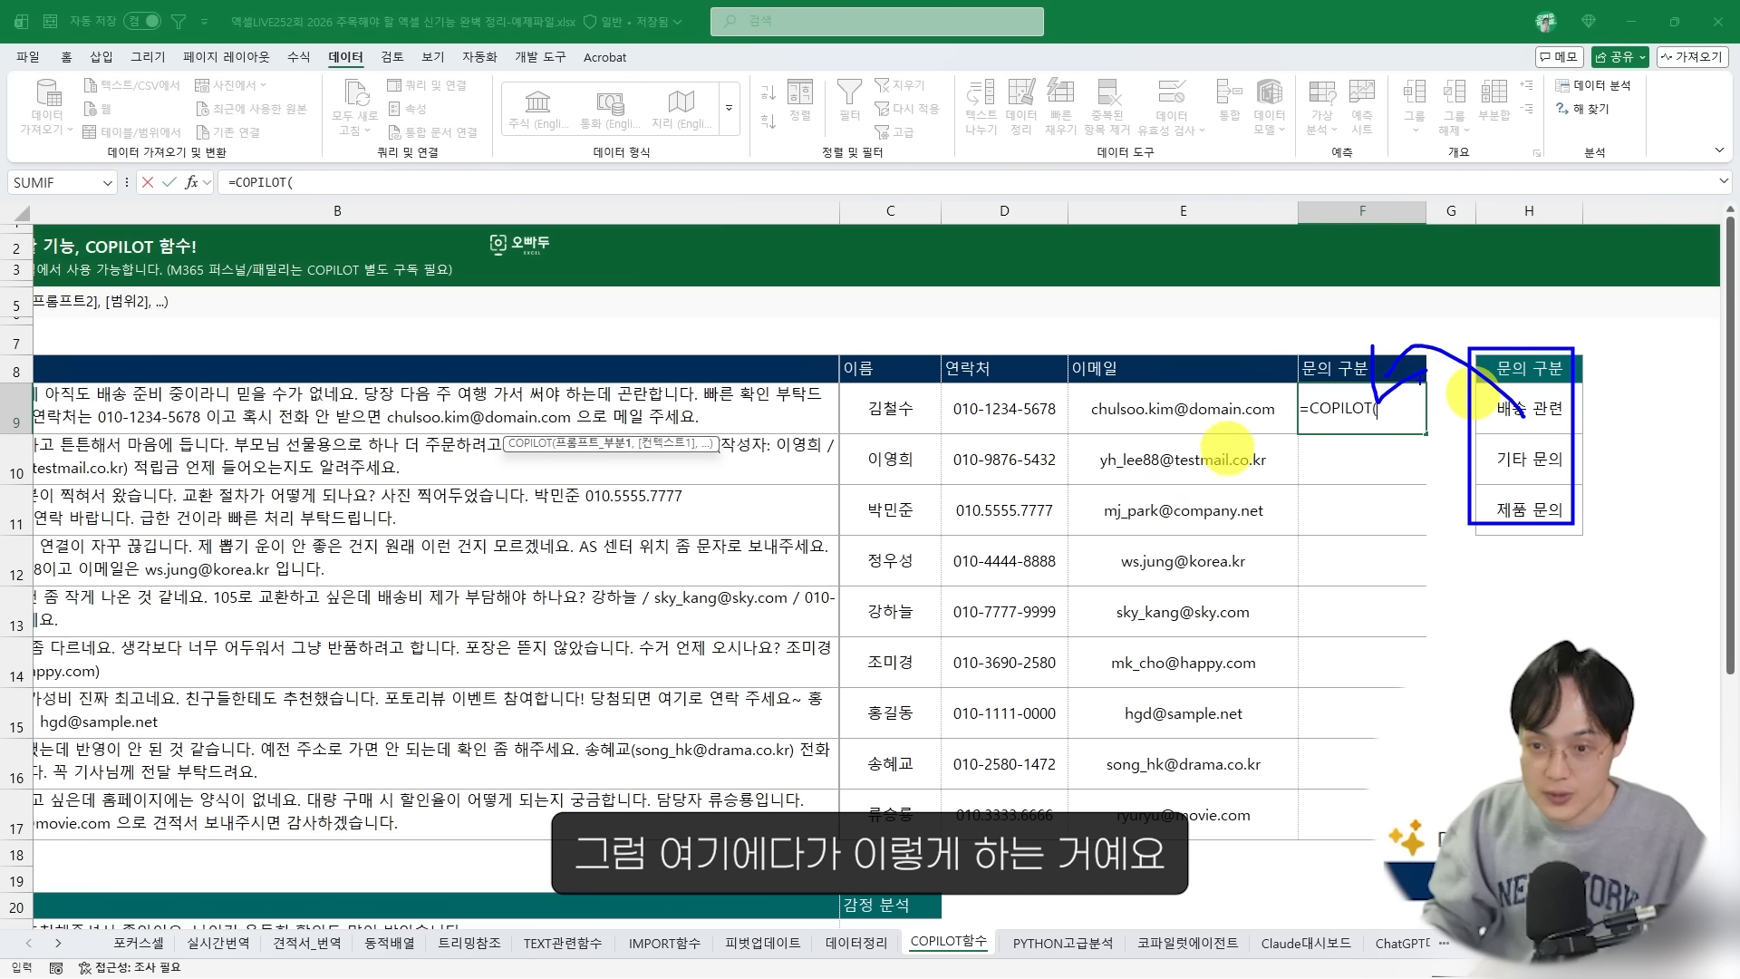
pyautogui.press('Escape')
# Give the COPILOT formula in F9 the first prompt part "해당 문의 내역을" with the inquiry range B9:B17 as its context
pyautogui.write('"')
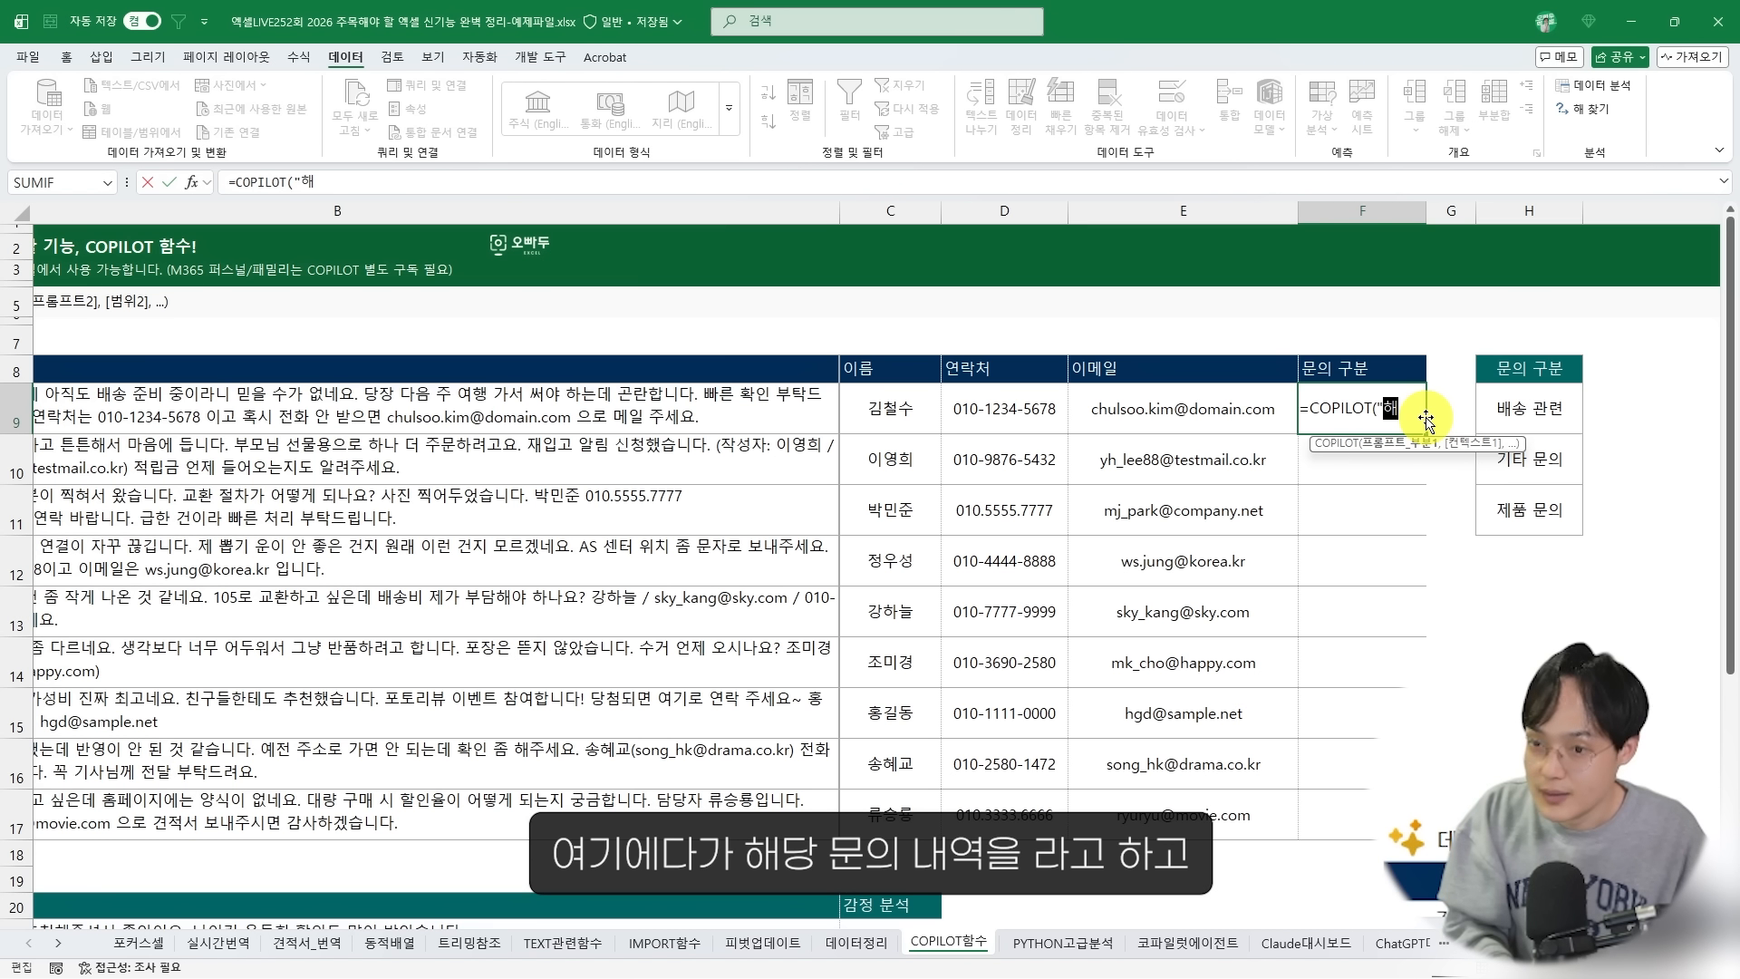
pyautogui.write('해당 문의')
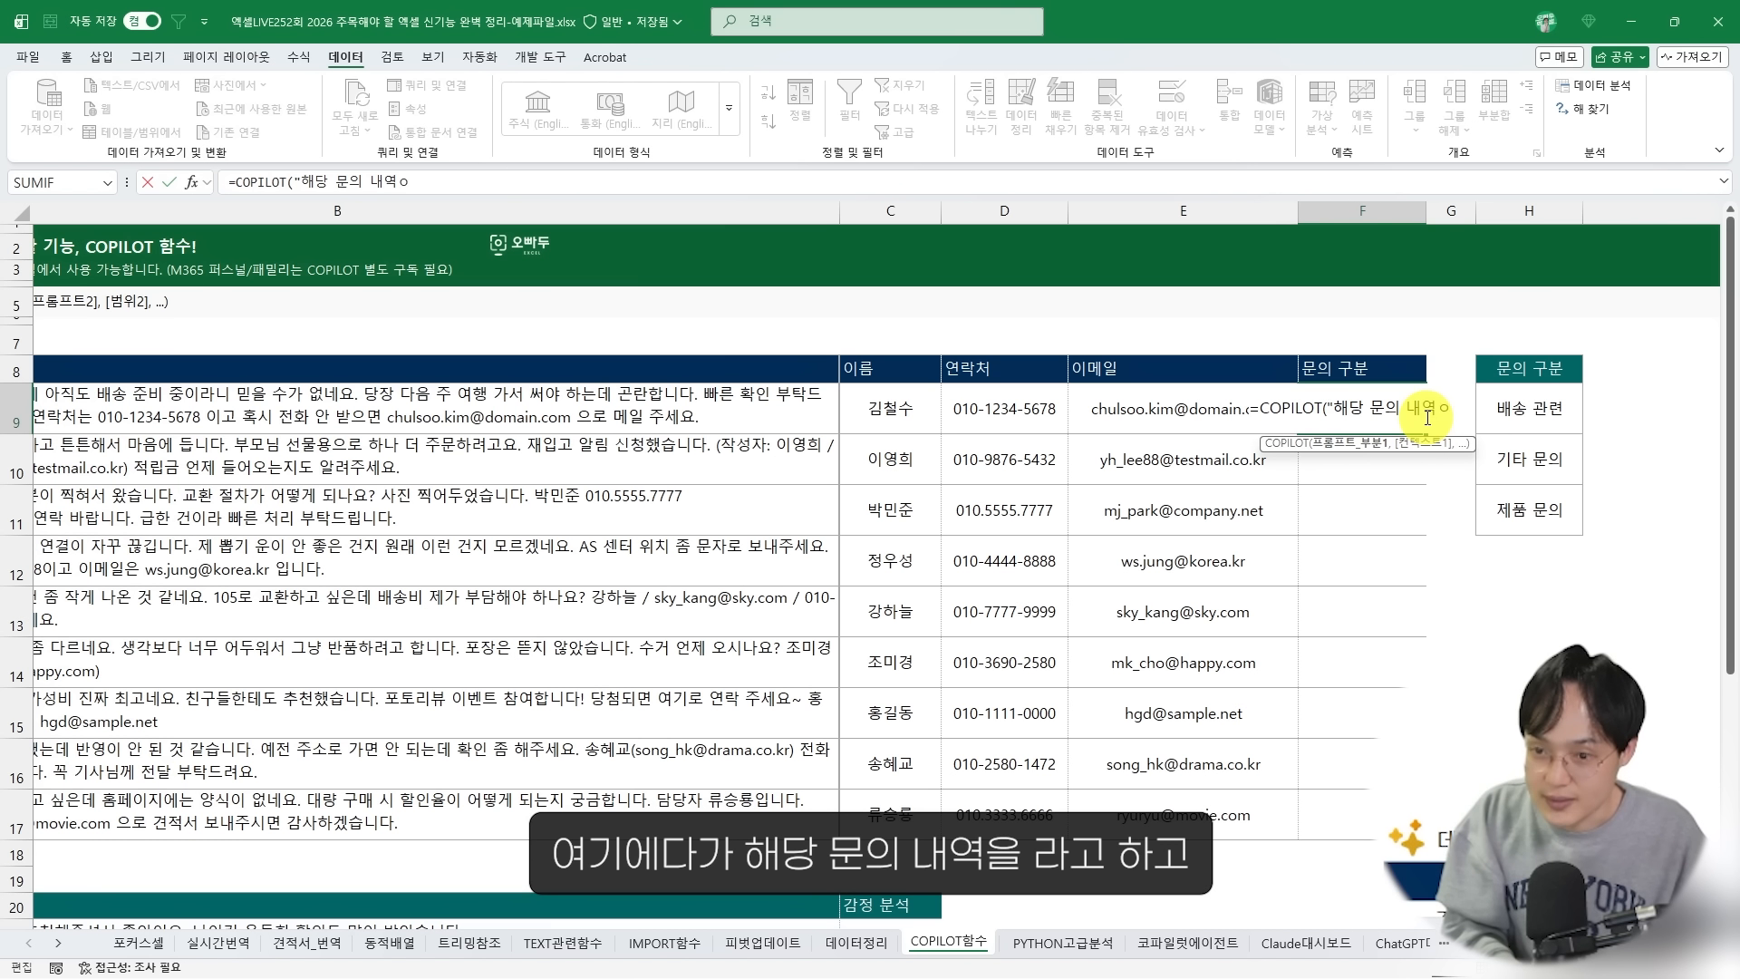
pyautogui.write(' 내역을",')
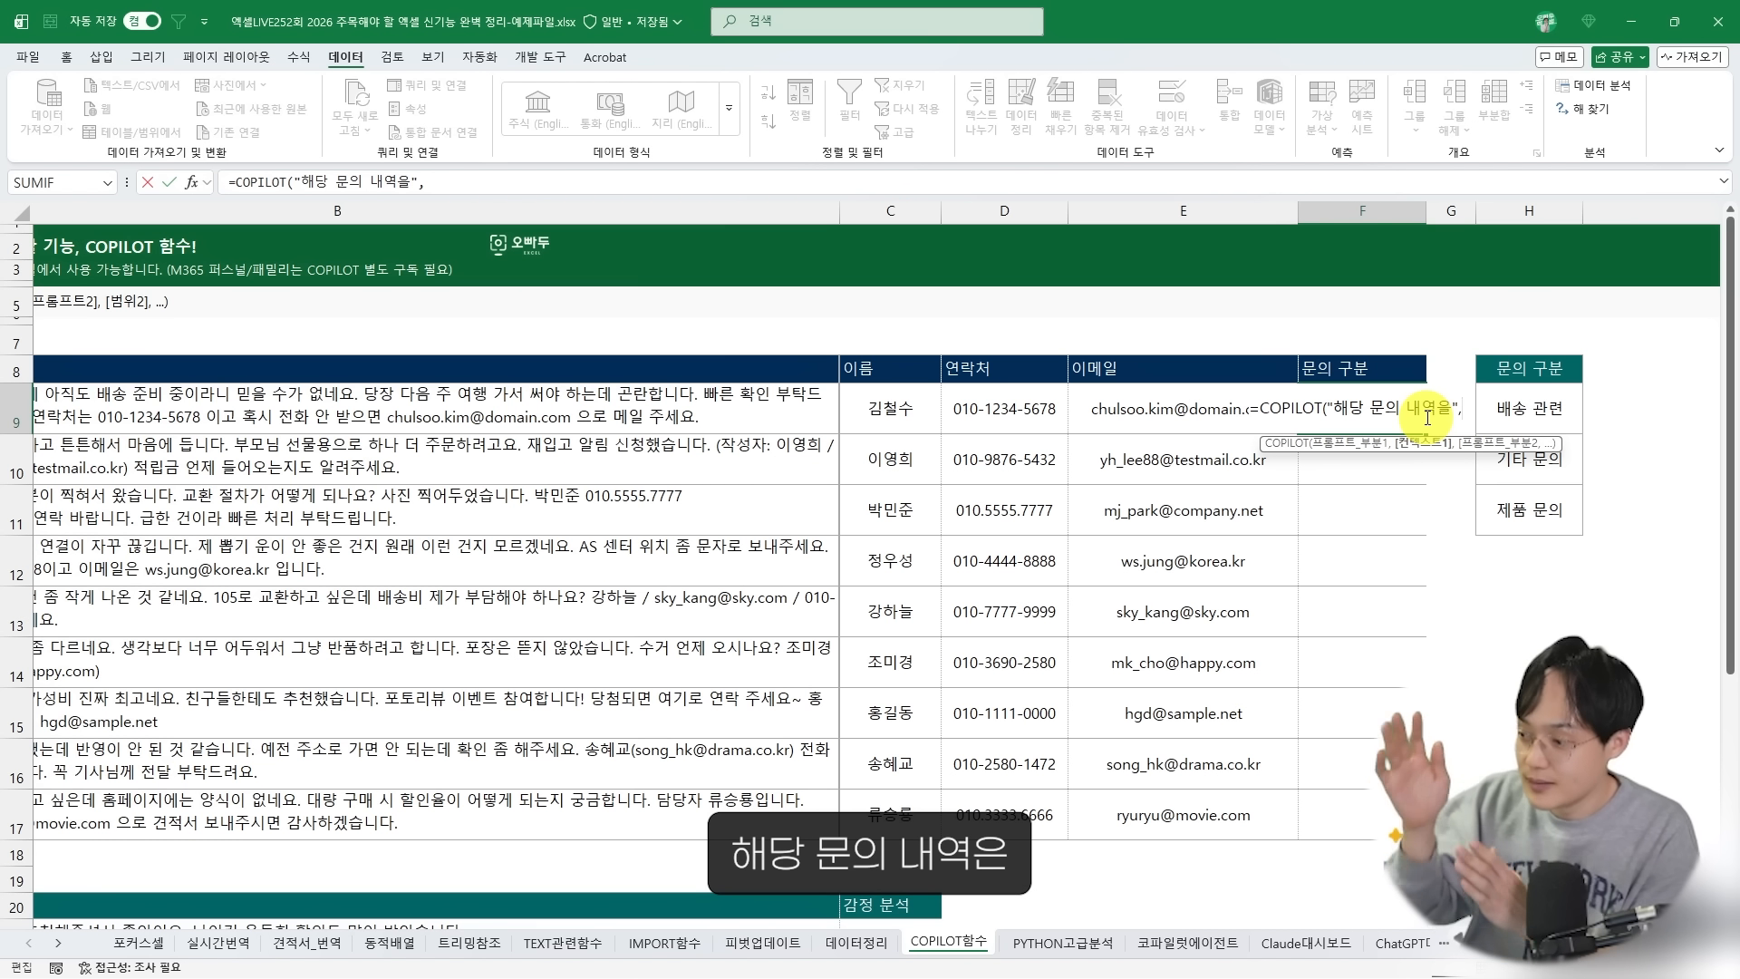
pyautogui.moveTo(658, 389); pyautogui.dragTo(702, 820)
pyautogui.write(',')
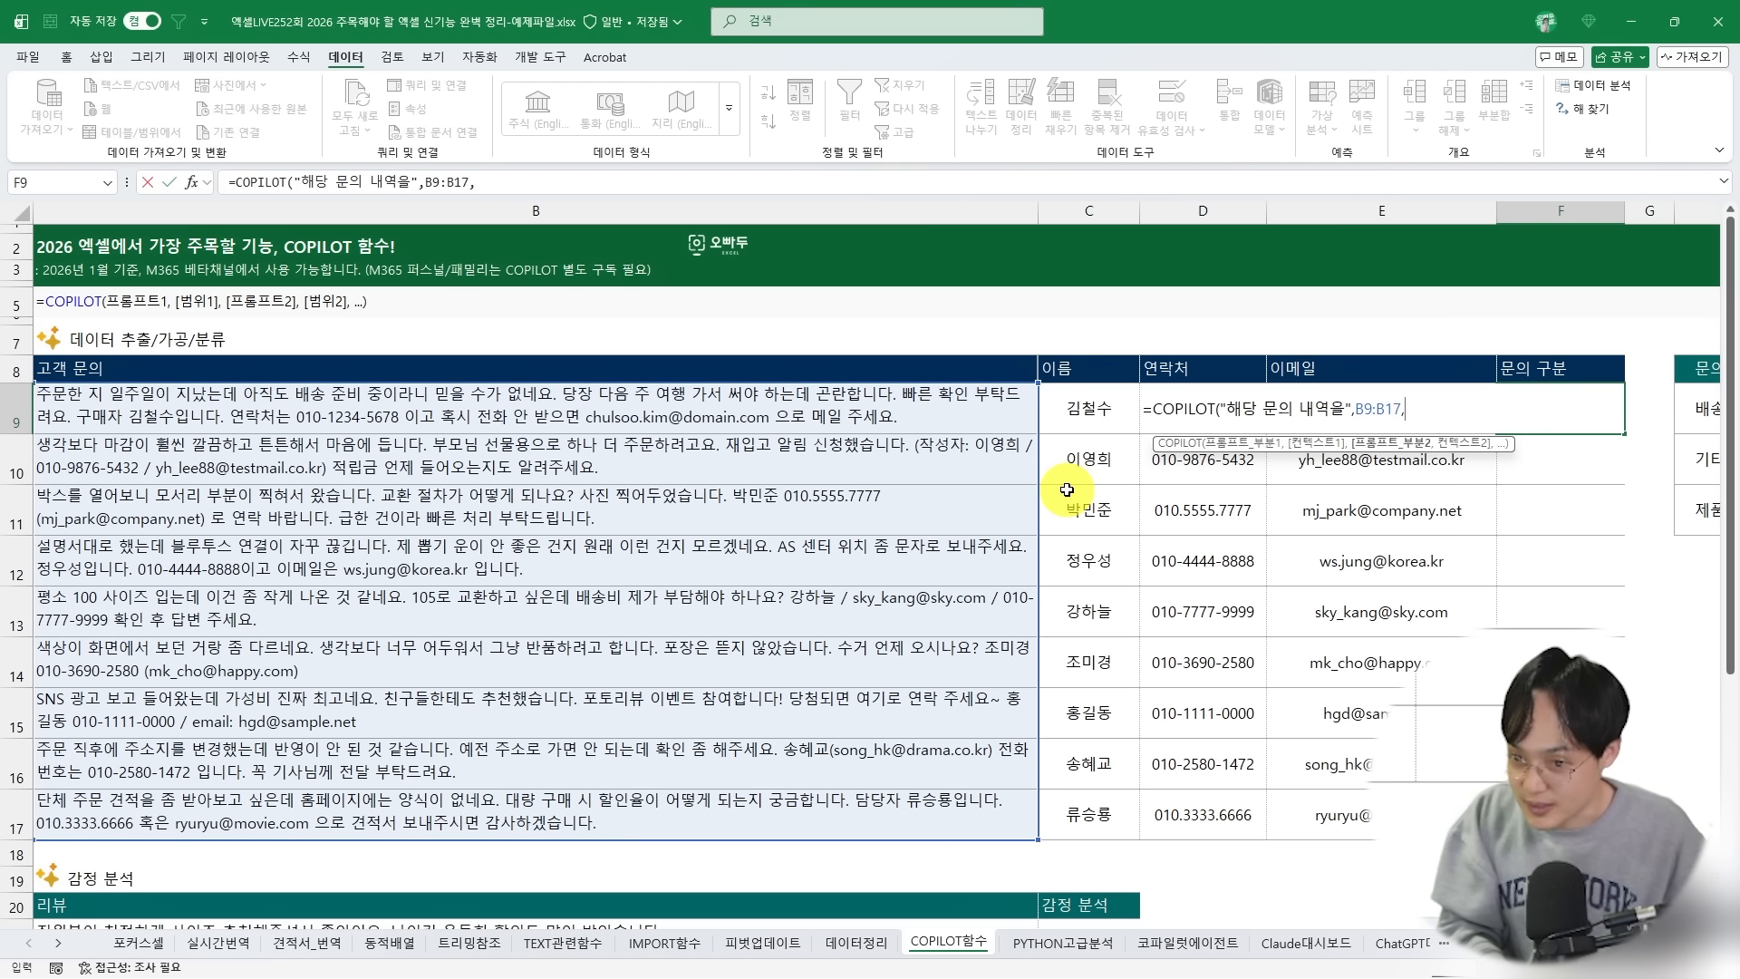
# Add the F9 prompt "다음 항목 중 하나로 분류하세요. 문의 내용은 포함하지 않고, 분류된 '항목'의 값만 행 순서대로 출력하세요. 표에서 머리글은 제외합니다."
pyautogui.write('"다 으')
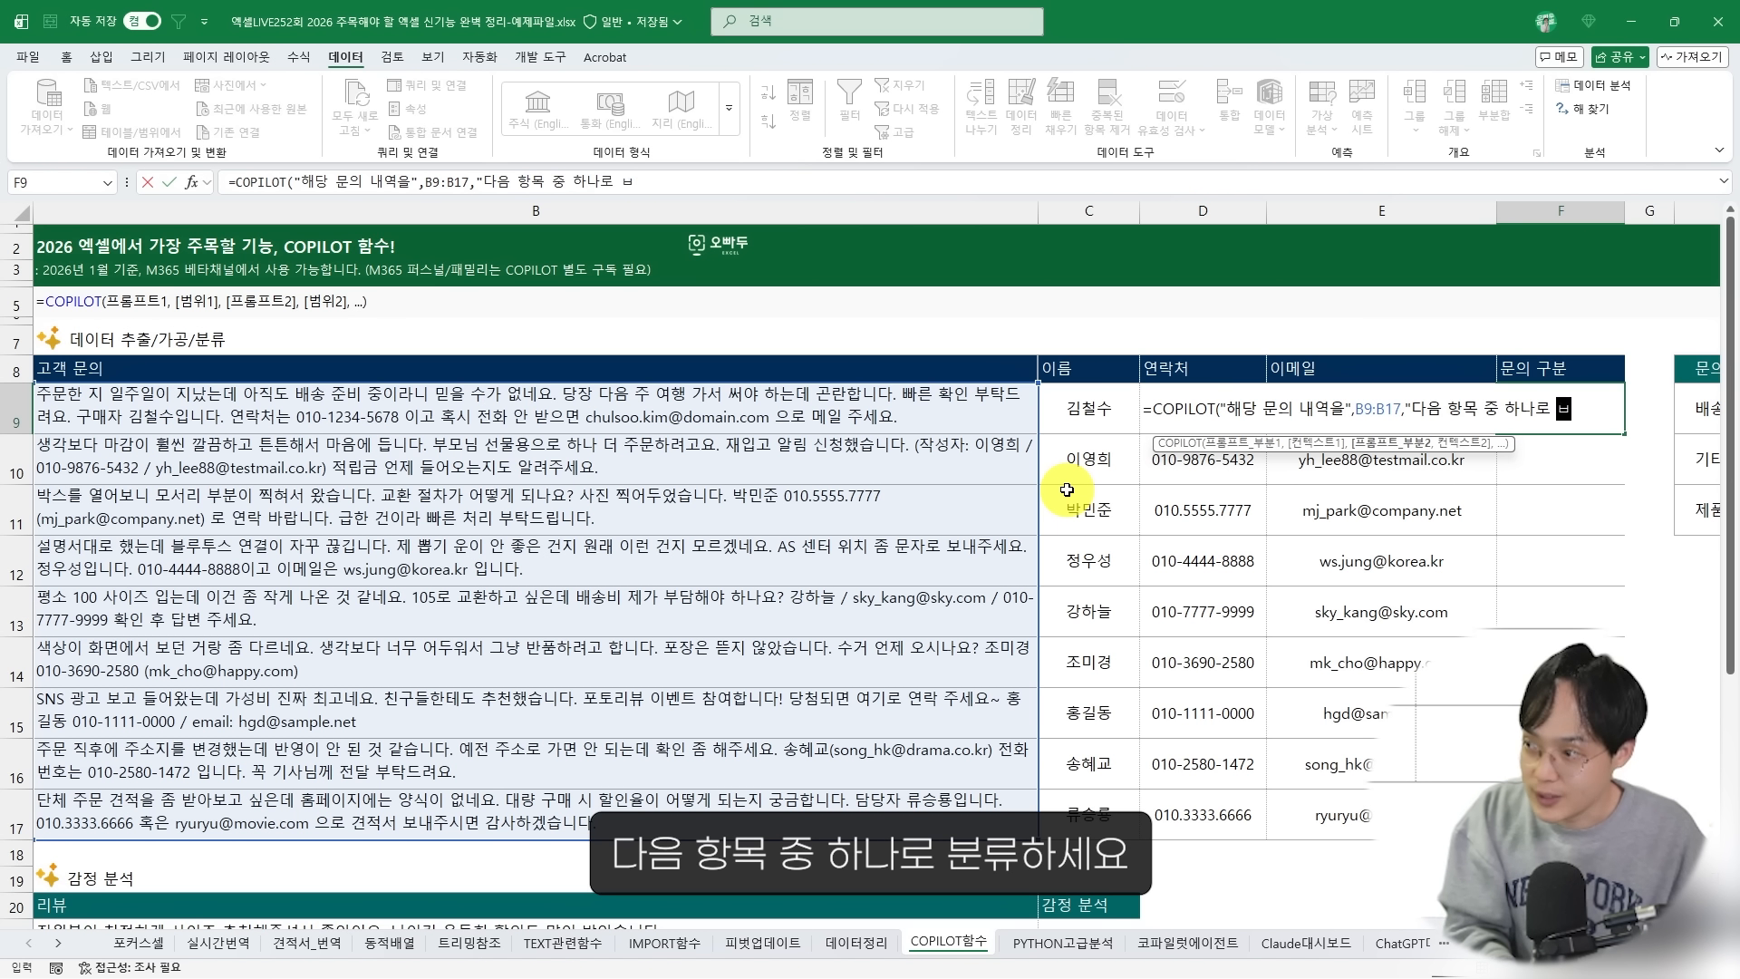
pyautogui.write(' 항목 중 하나로 분류하세요.')
pyautogui.click(725, 185)
pyautogui.write('문의 내용은')
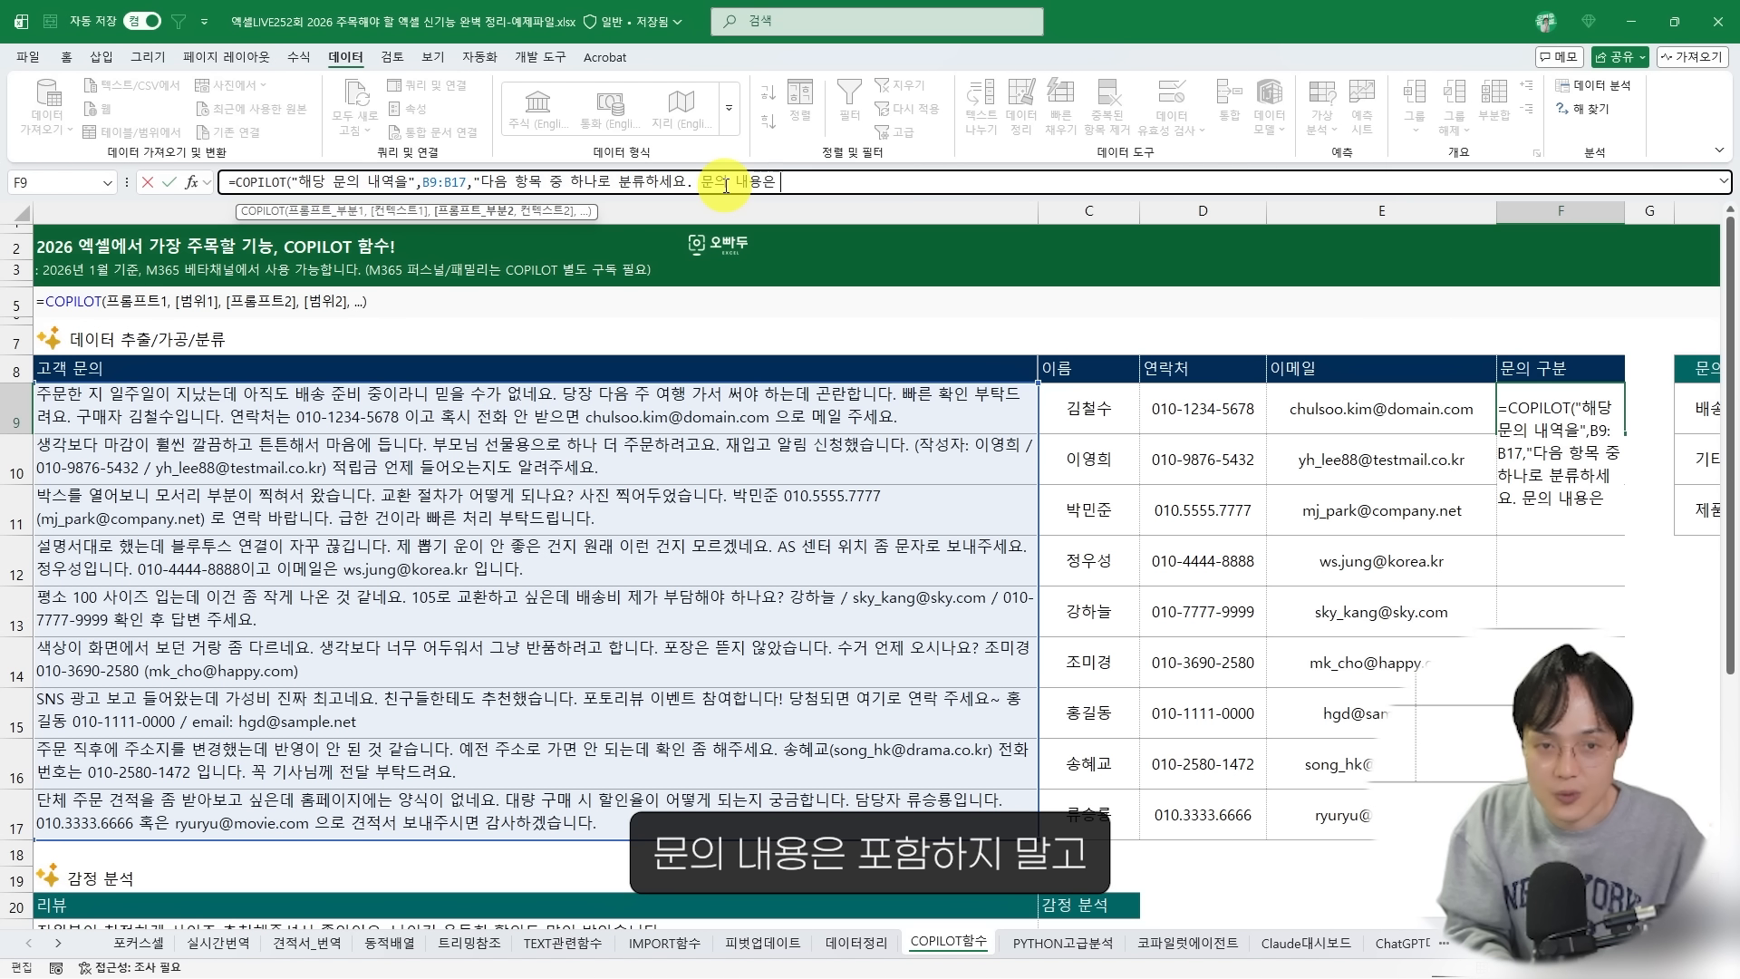
pyautogui.write(" 포함하지 않고, 분류된 '항목'의 값만 행 순서대로 출력하세요")
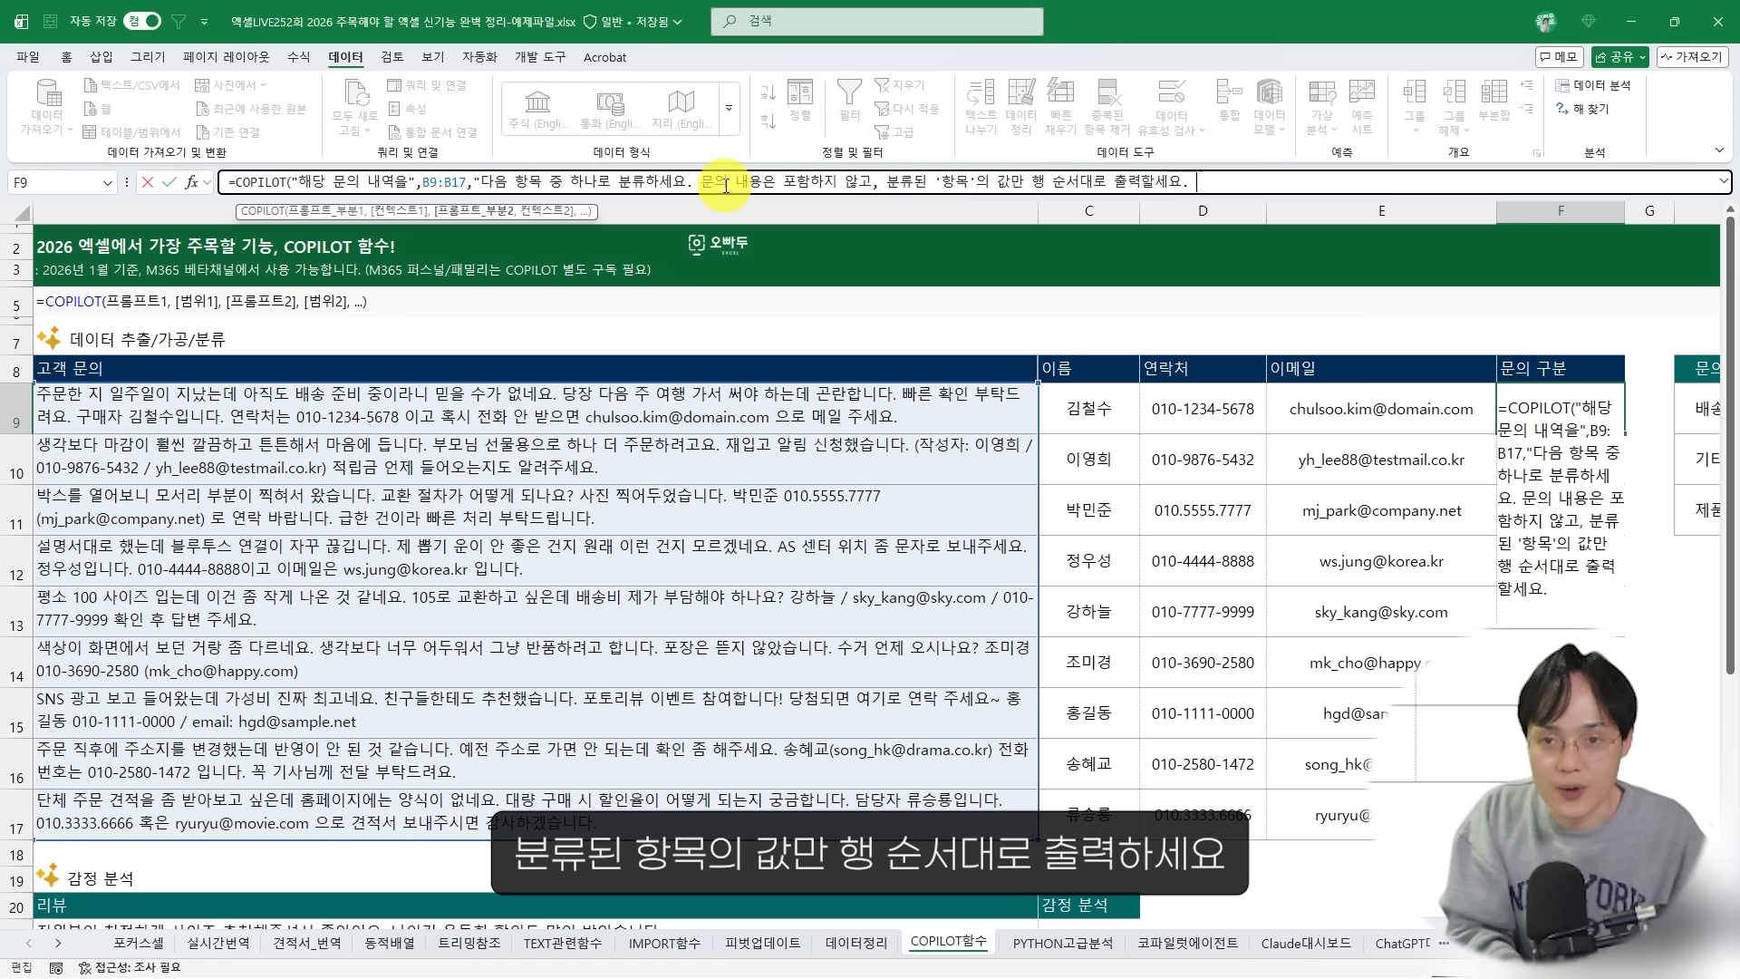
pyautogui.write('. 표')
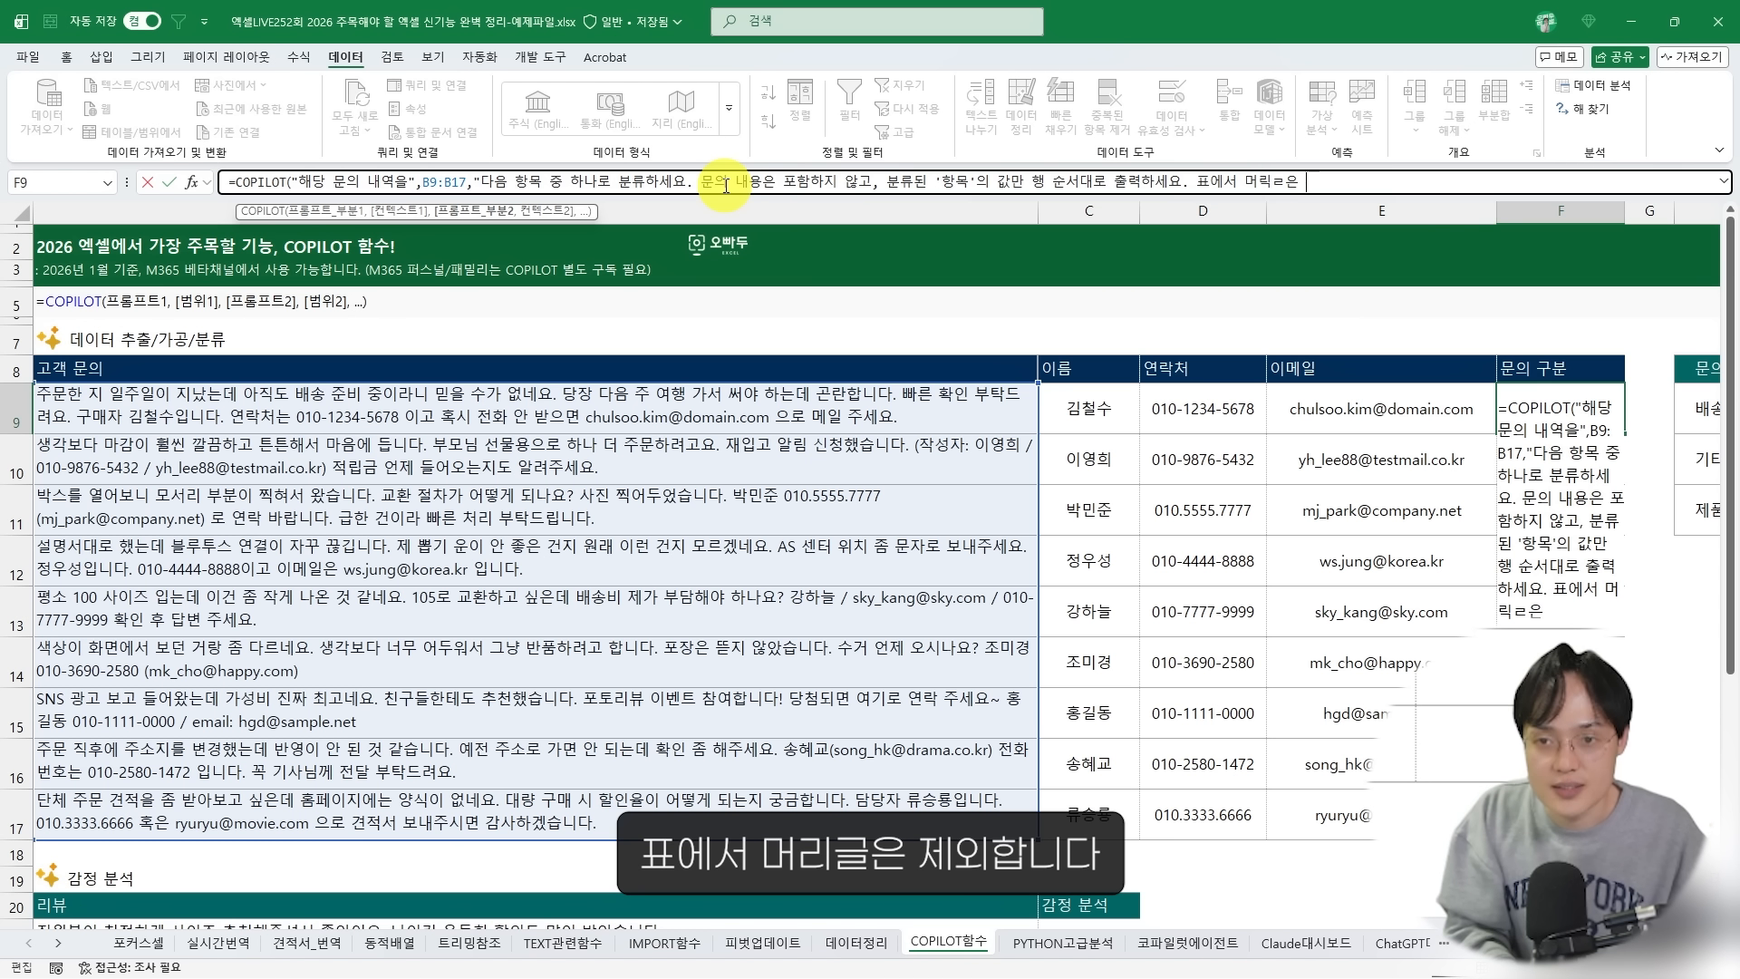
pyautogui.write('에서 머리글은 제외합니다.')
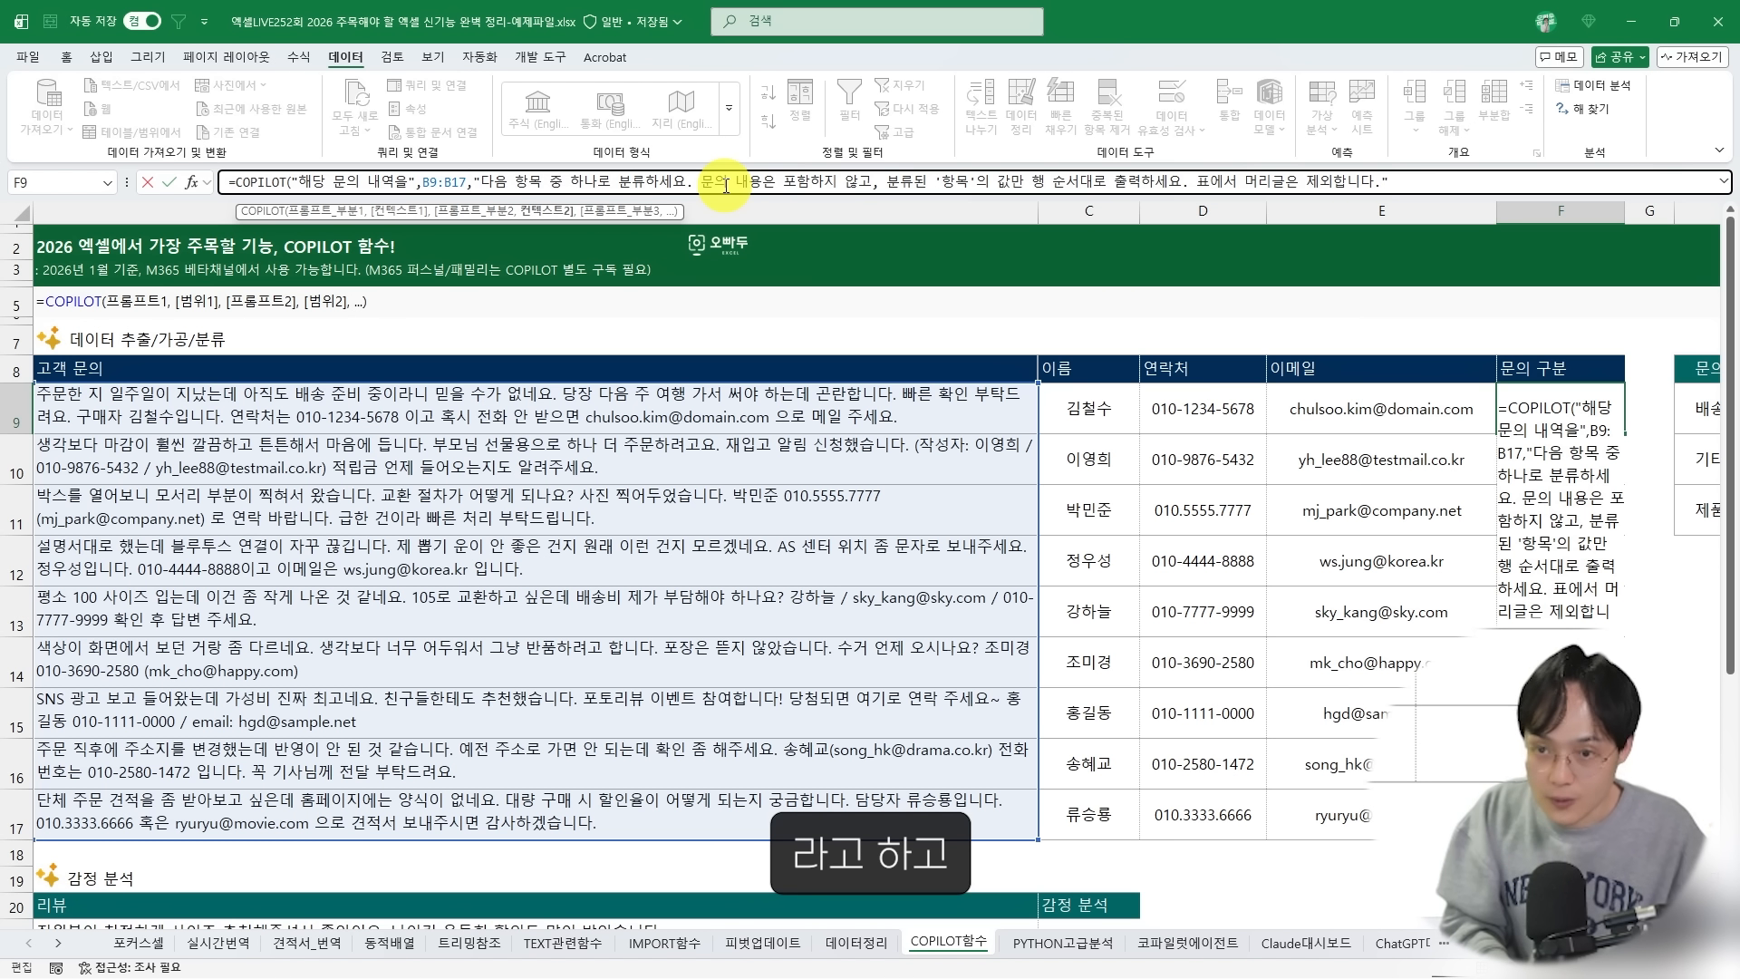
pyautogui.write('",.')
pyautogui.press('BackSpace')
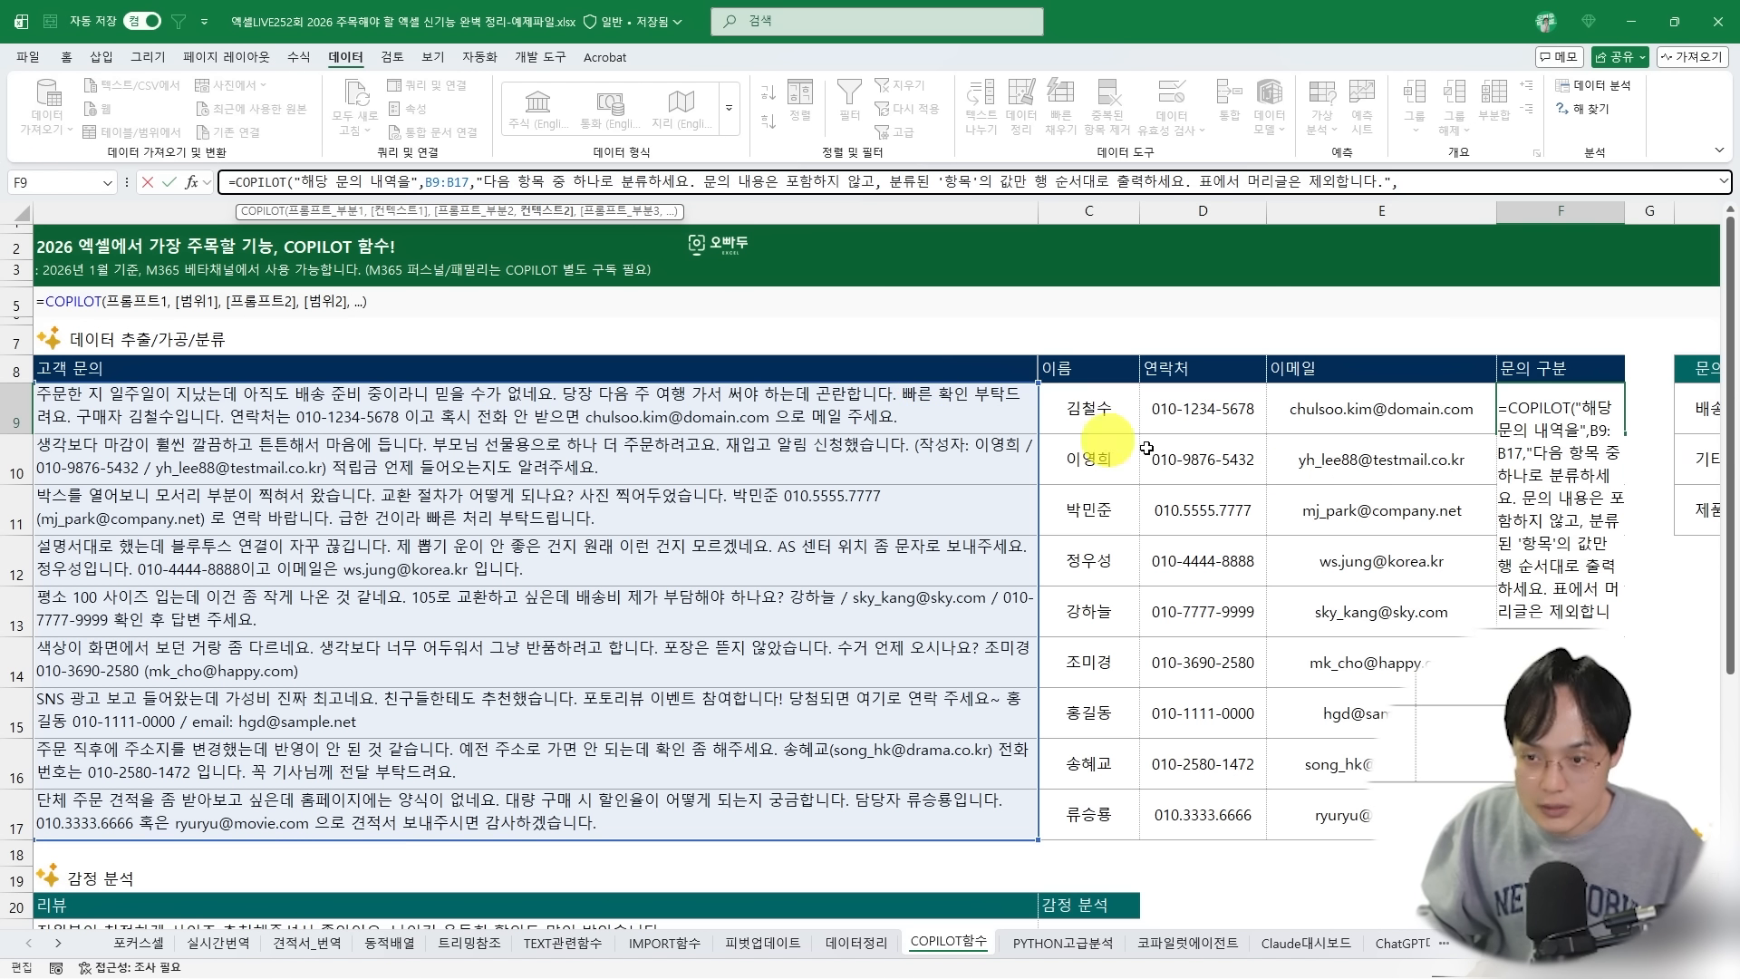
# Reference the category list H9:H11 as the second context and complete the COPILOT formula in F9
pyautogui.moveTo(1702, 422); pyautogui.dragTo(1702, 508)
pyautogui.moveTo(726, 340); pyautogui.dragTo(946, 624)
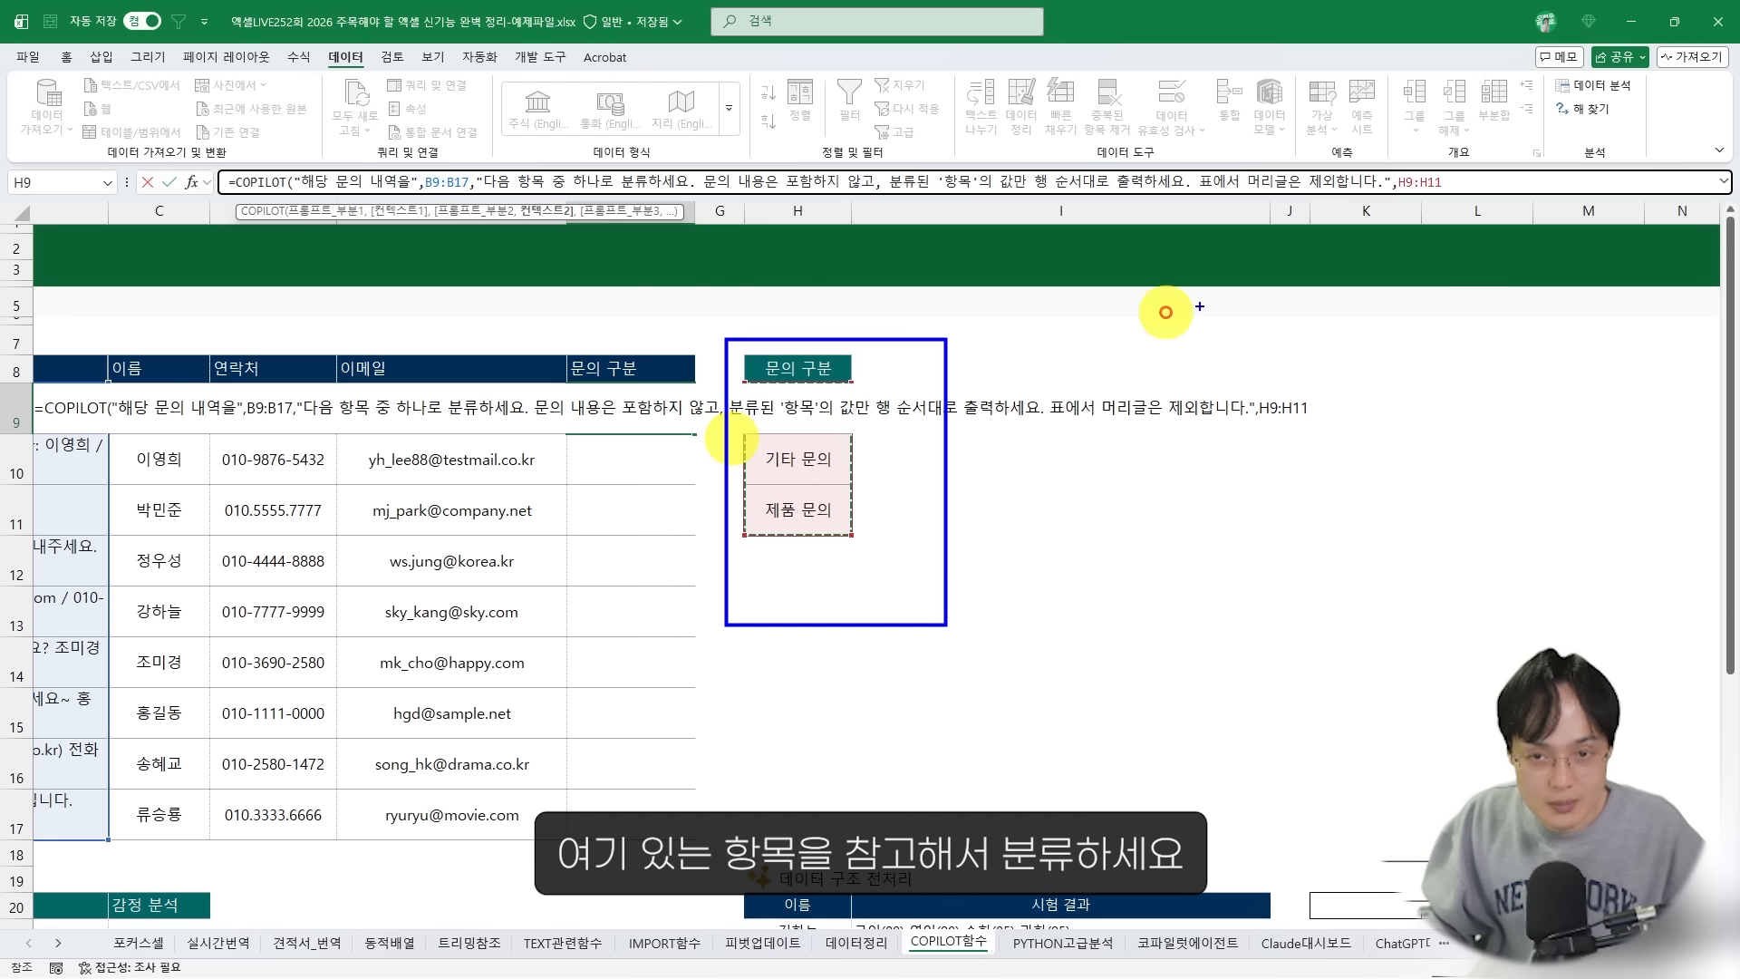
pyautogui.moveTo(1440, 263); pyautogui.dragTo(1421, 134)
pyautogui.press('Escape')
pyautogui.click(1452, 179)
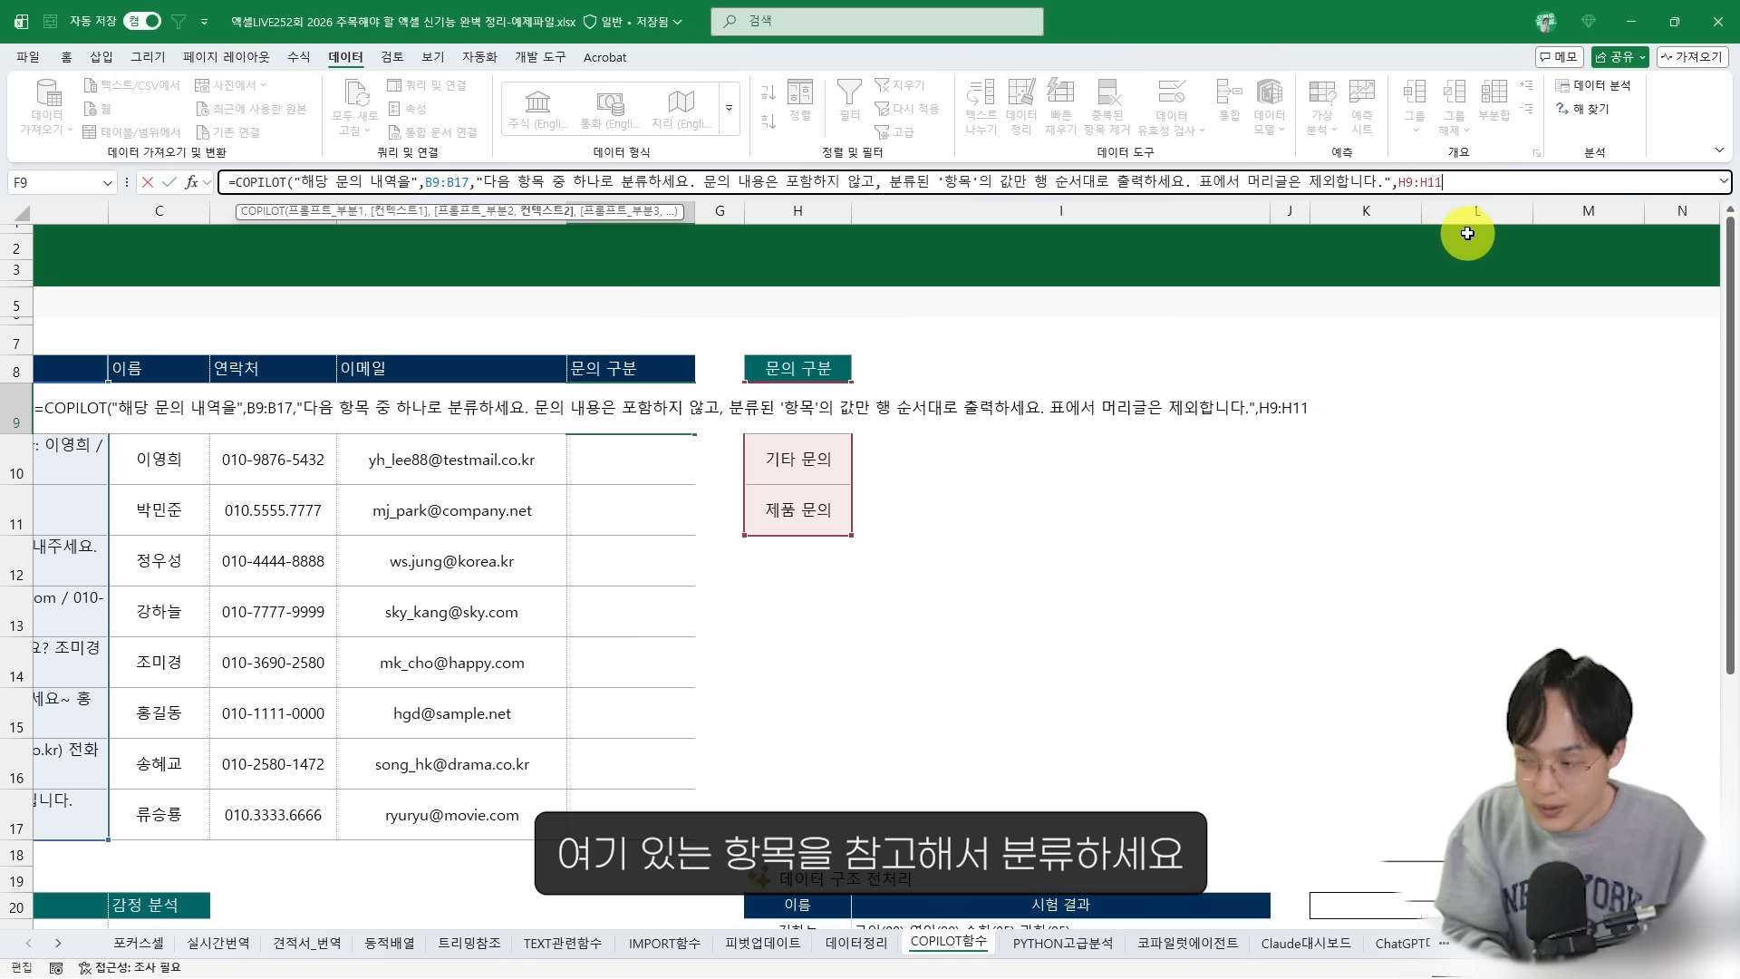
pyautogui.write(')')
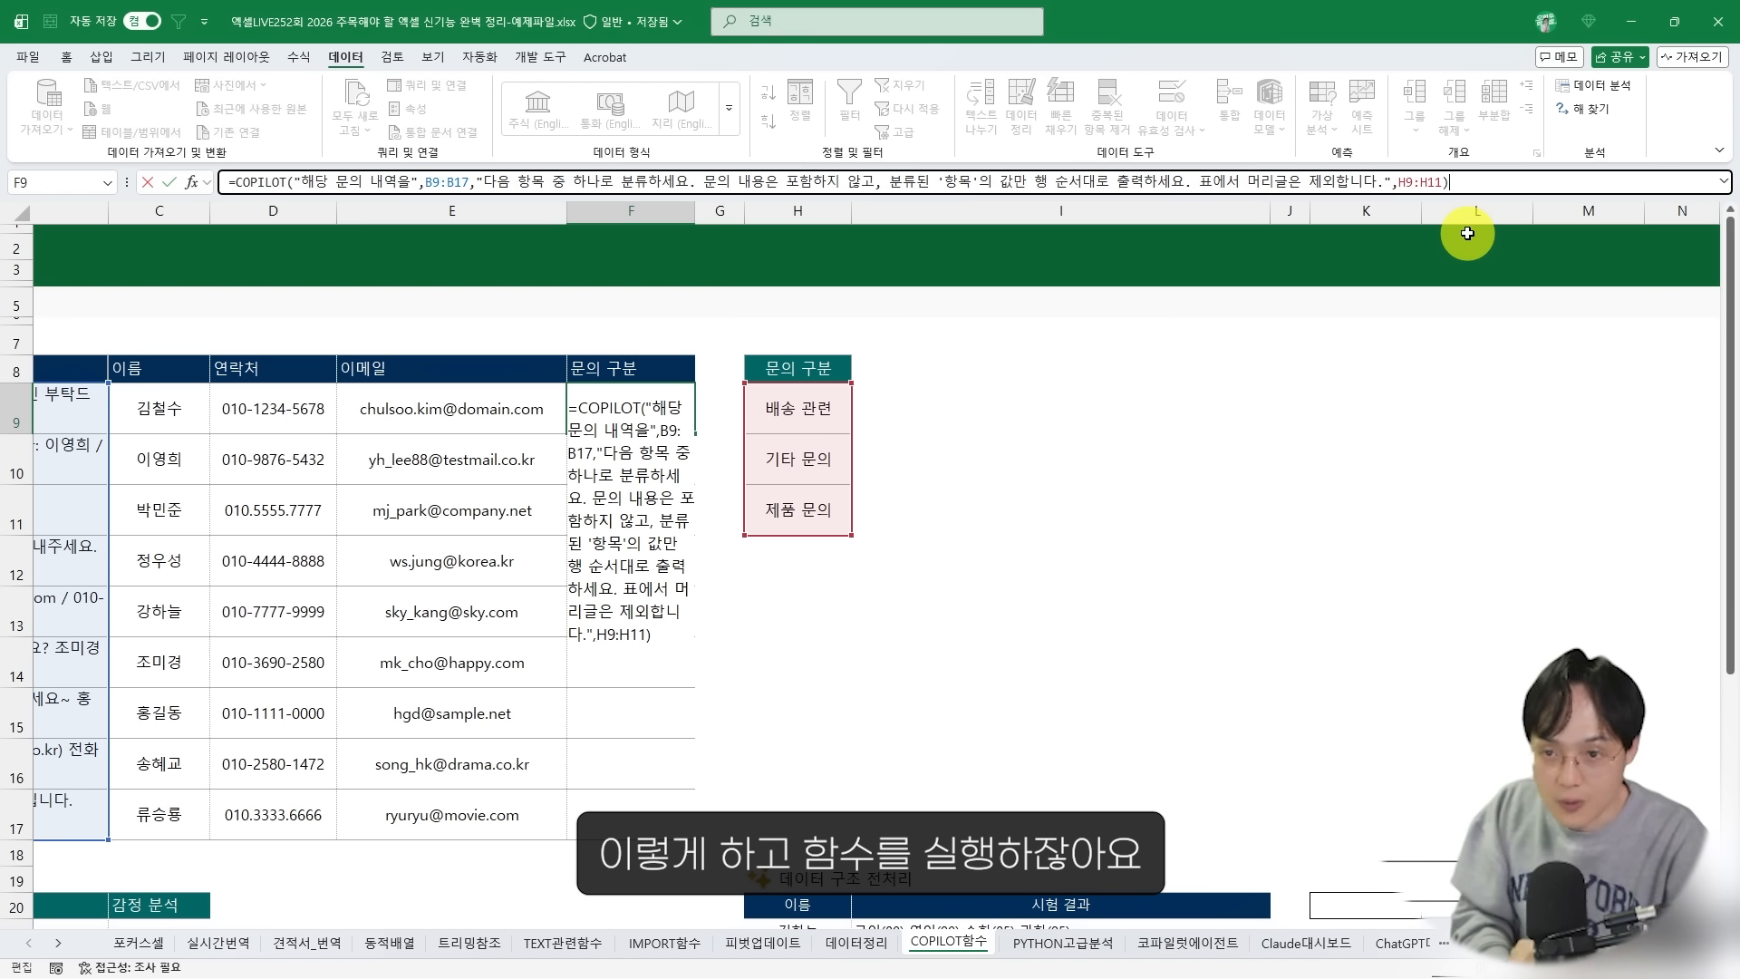
pyautogui.press('Return')
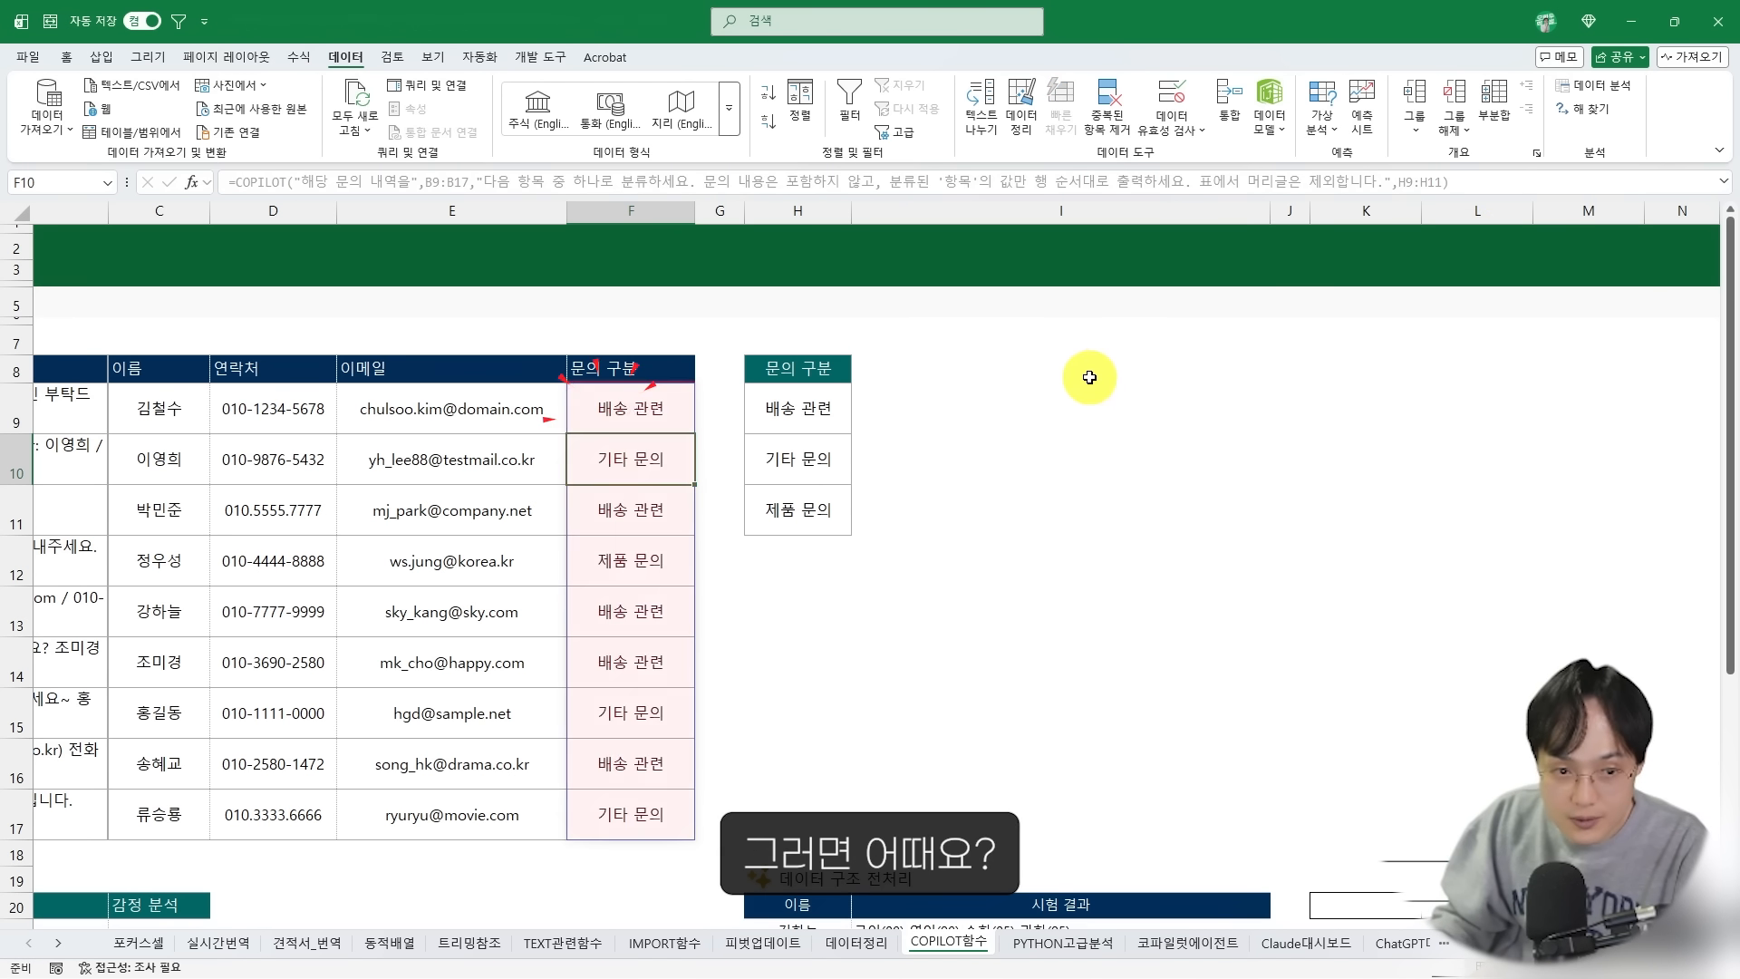
# Check the classified inquiries and rename the category in H9 to 배송 문의
pyautogui.hscroll(-2, 951, 389)
pyautogui.hscroll(-3, 826, 395)
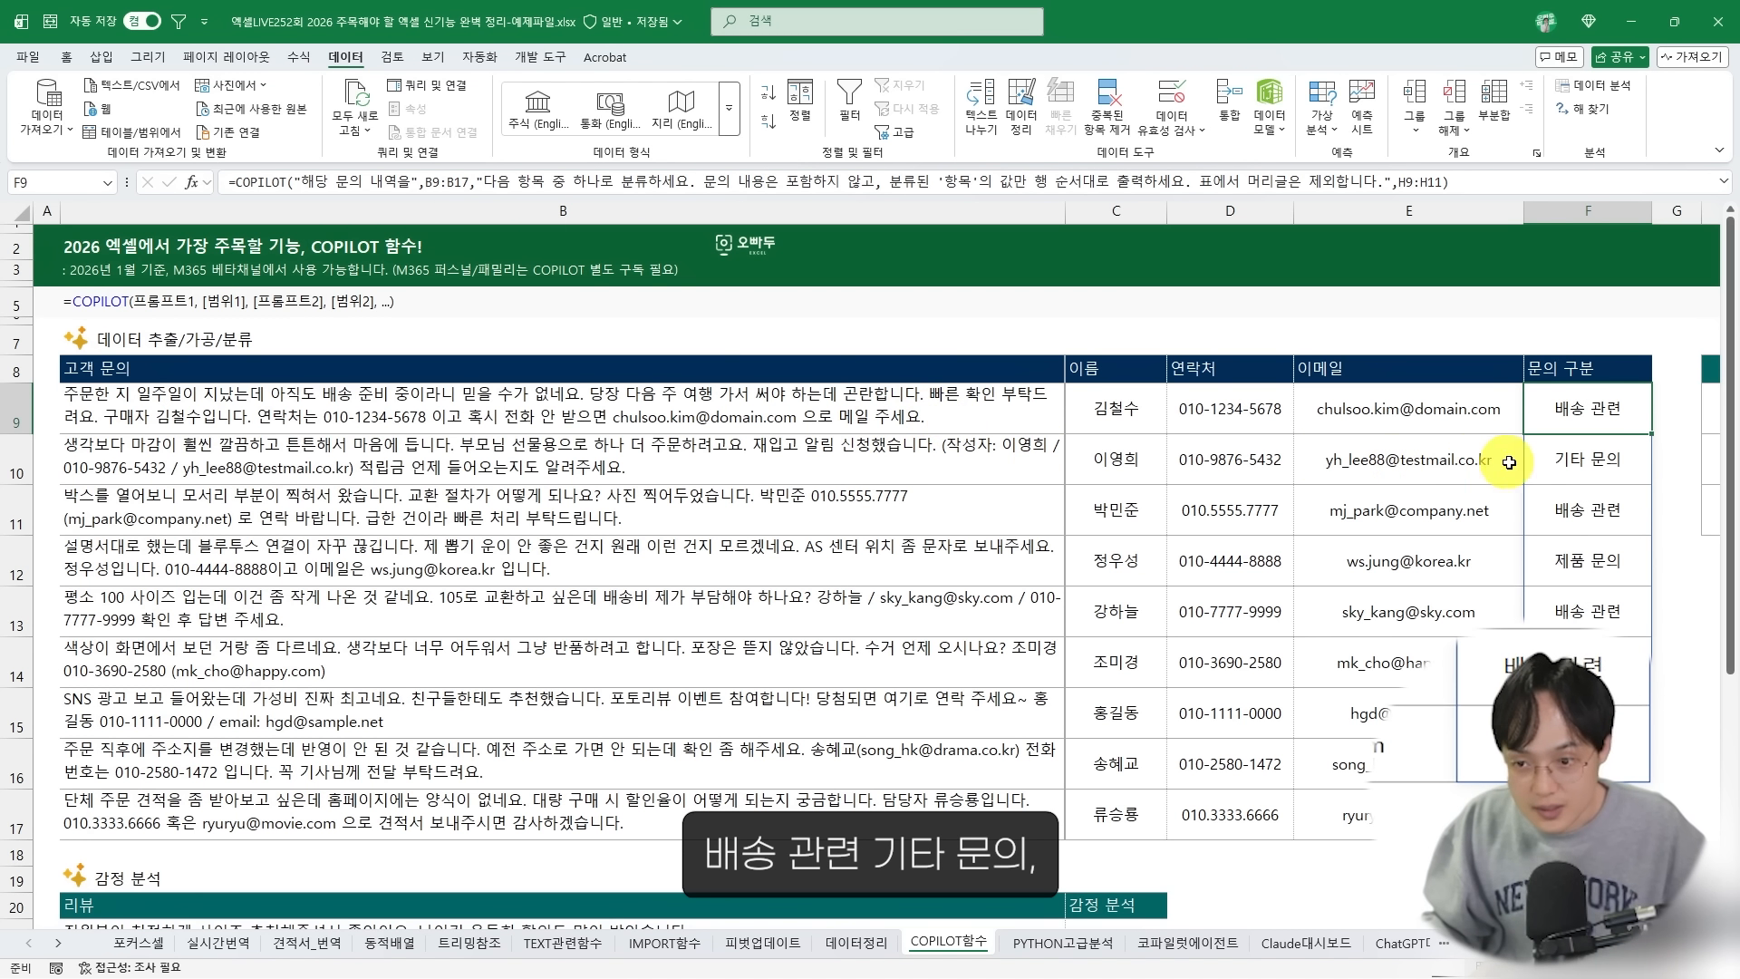
pyautogui.click(1592, 568)
pyautogui.hscroll(3, 1540, 598)
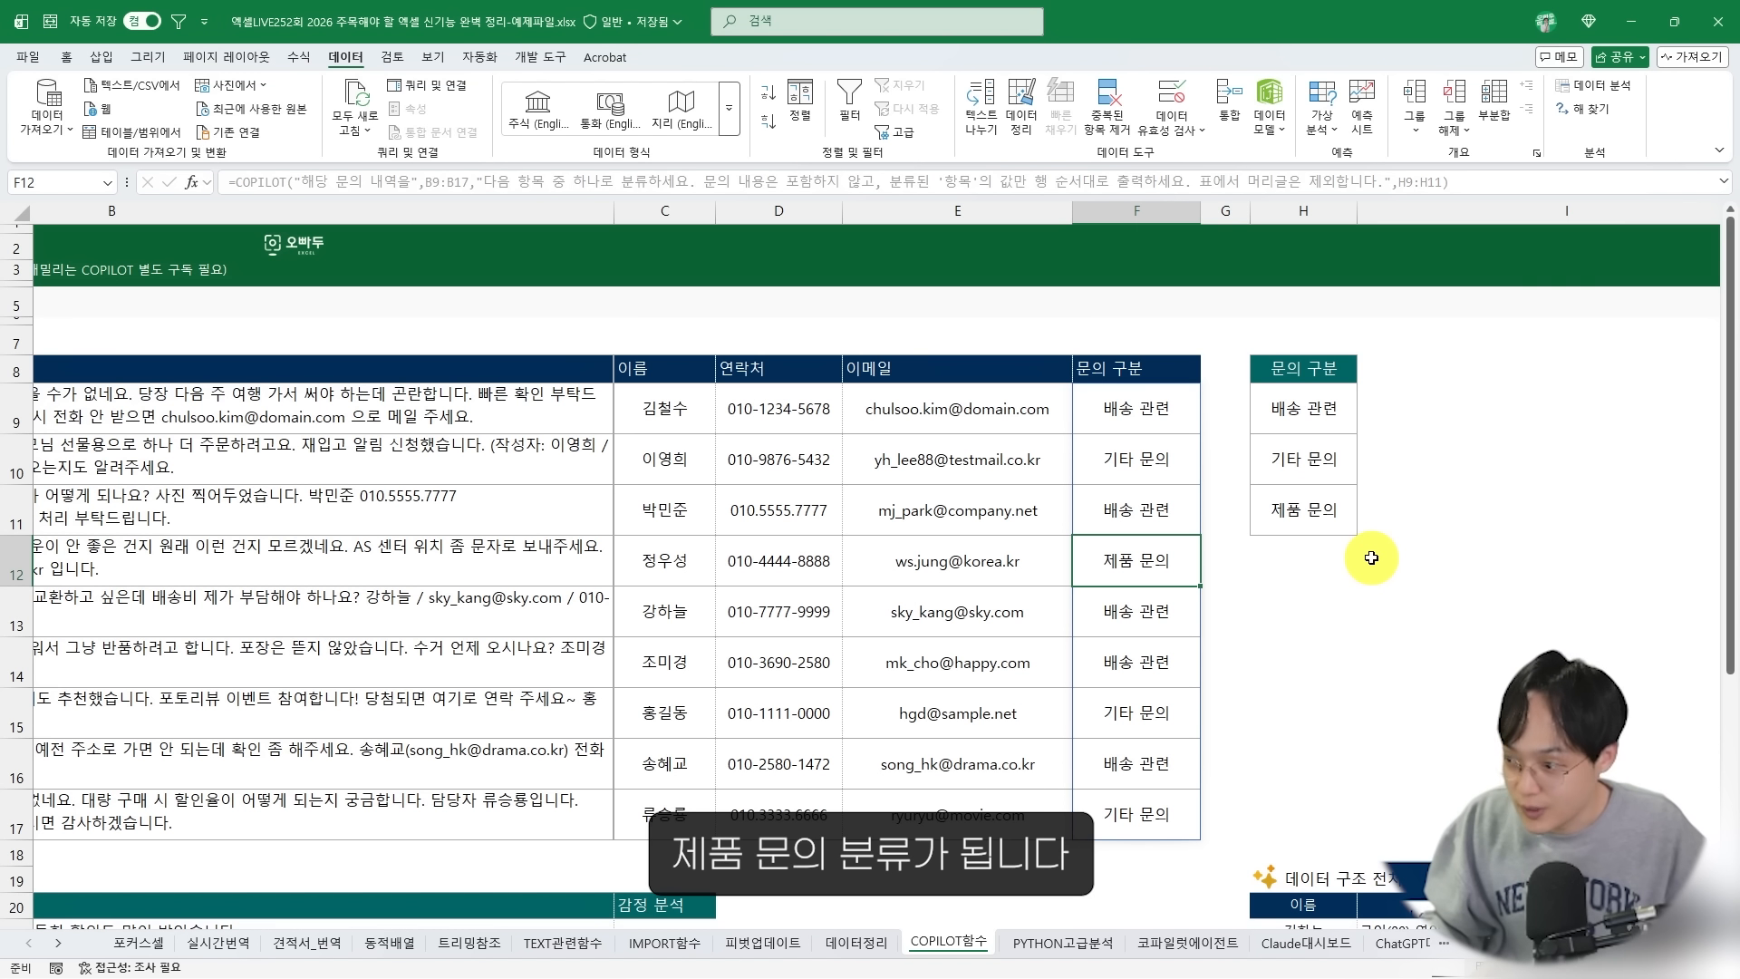
pyautogui.click(1350, 410)
pyautogui.press('BackSpace')
pyautogui.press('BackSpace')
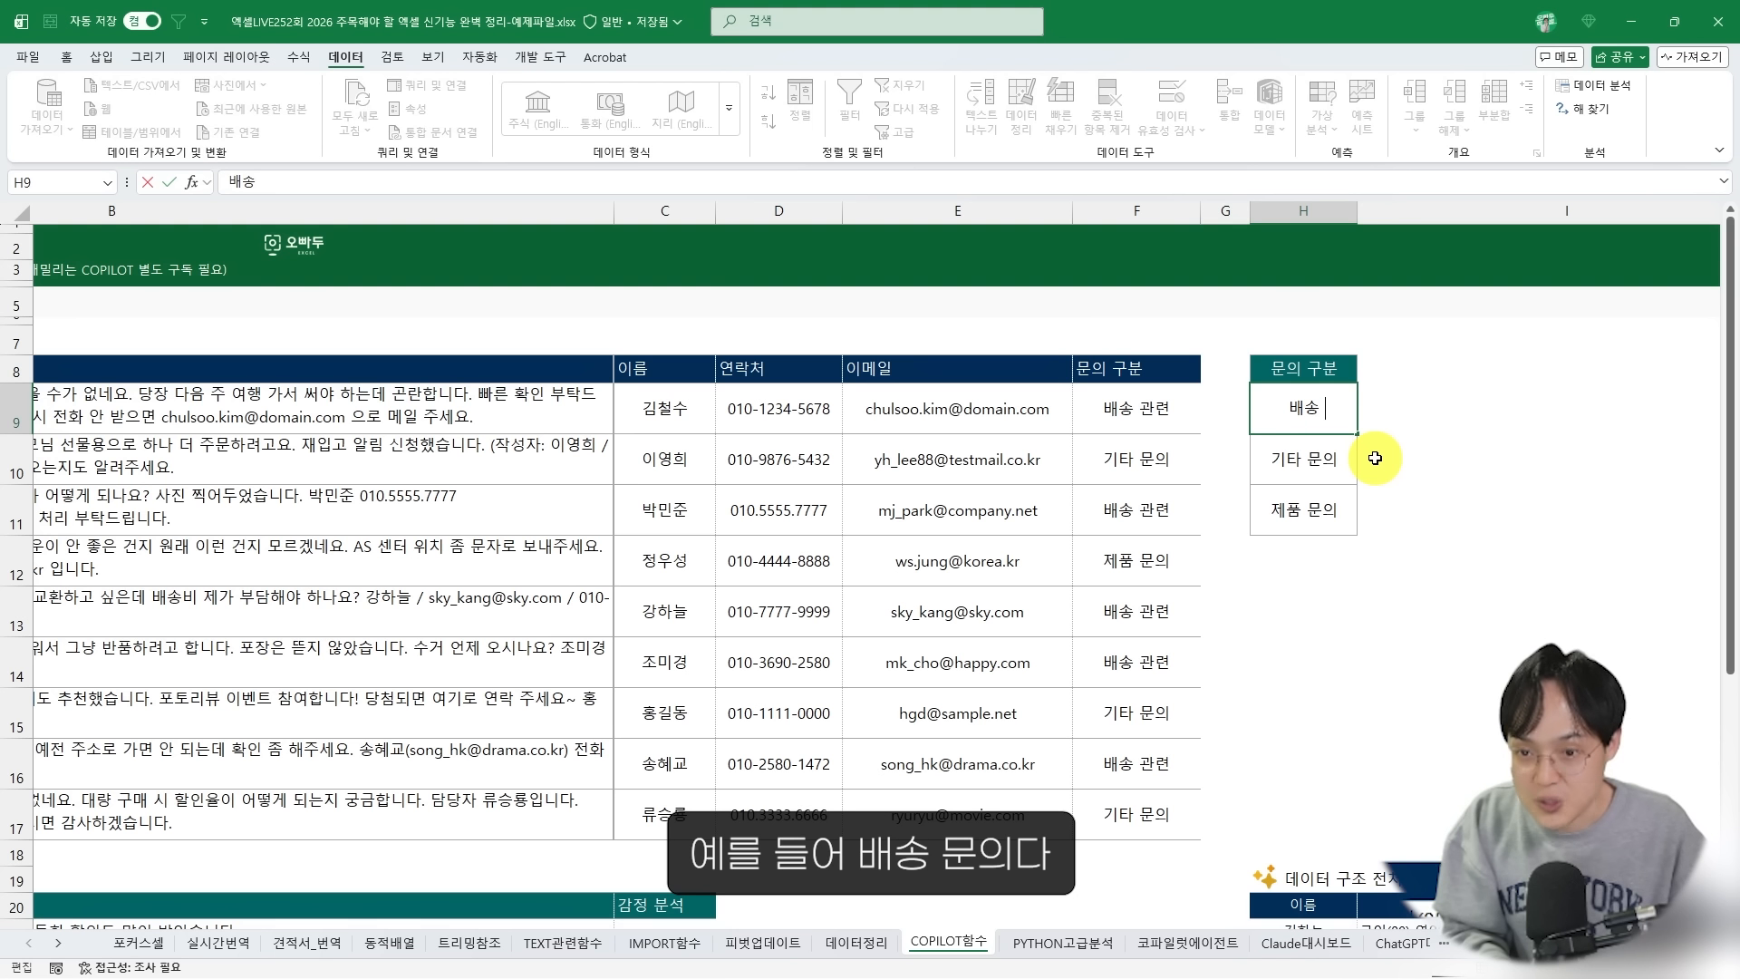
pyautogui.press('Return')
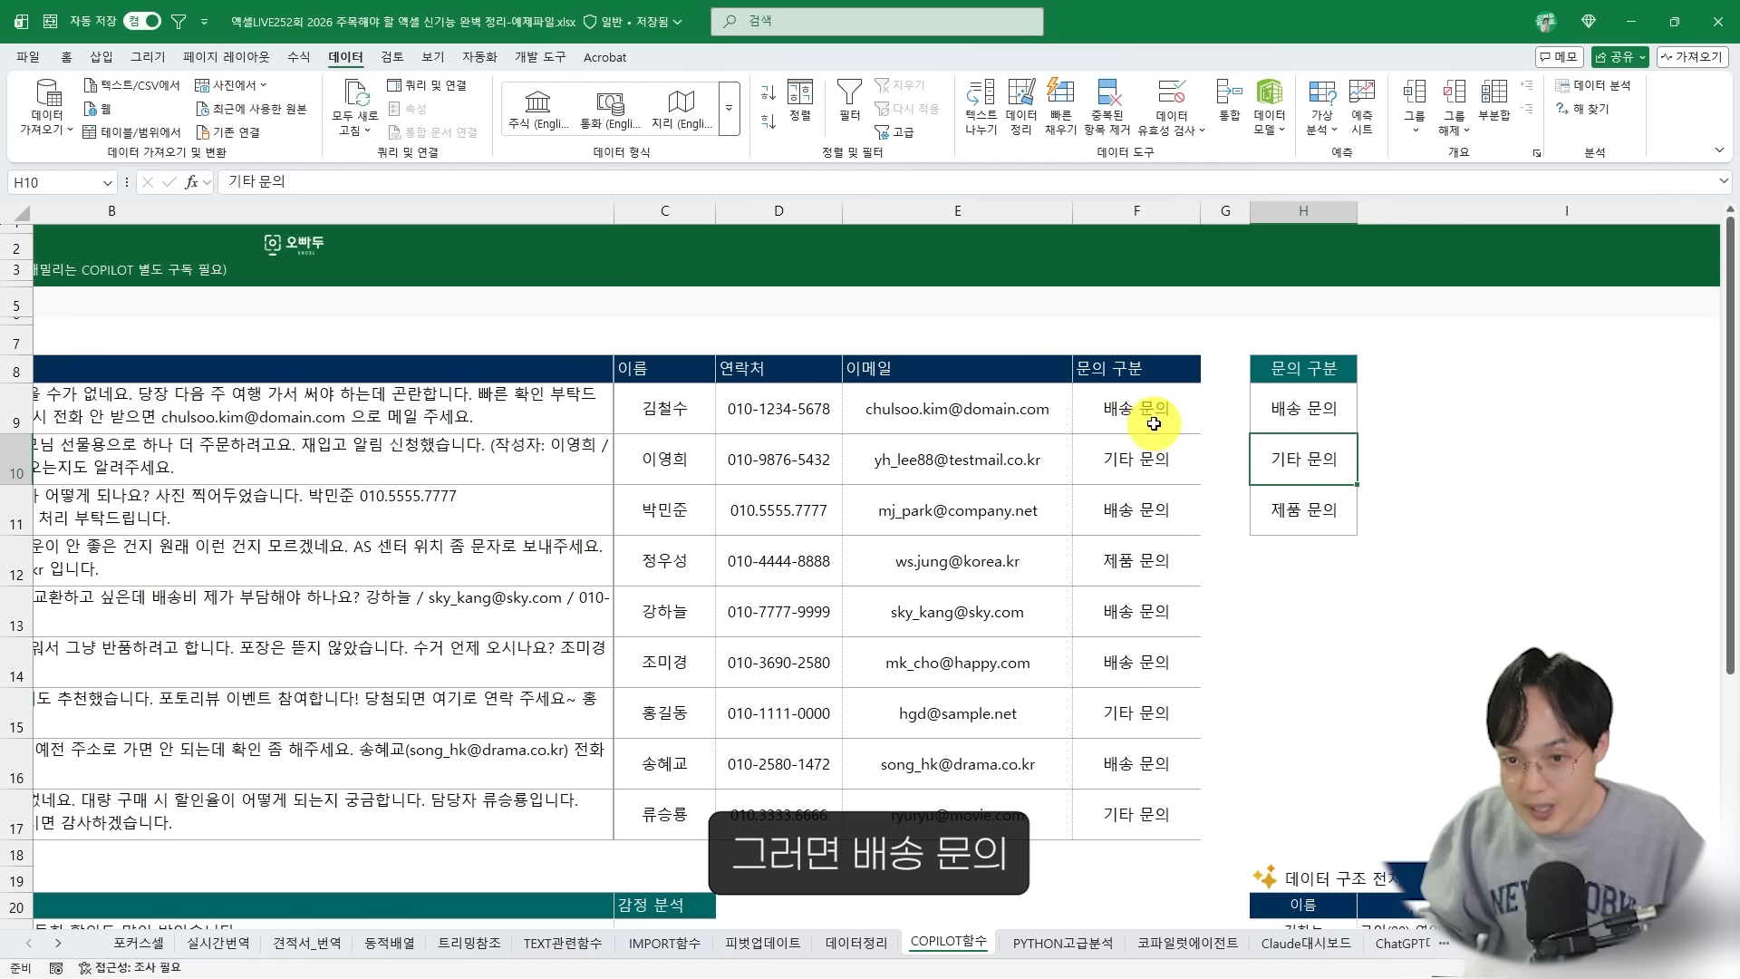
# Add the category 서비스 문의 in cell H12 below the category list
pyautogui.press('Down')
pyautogui.press('Down')
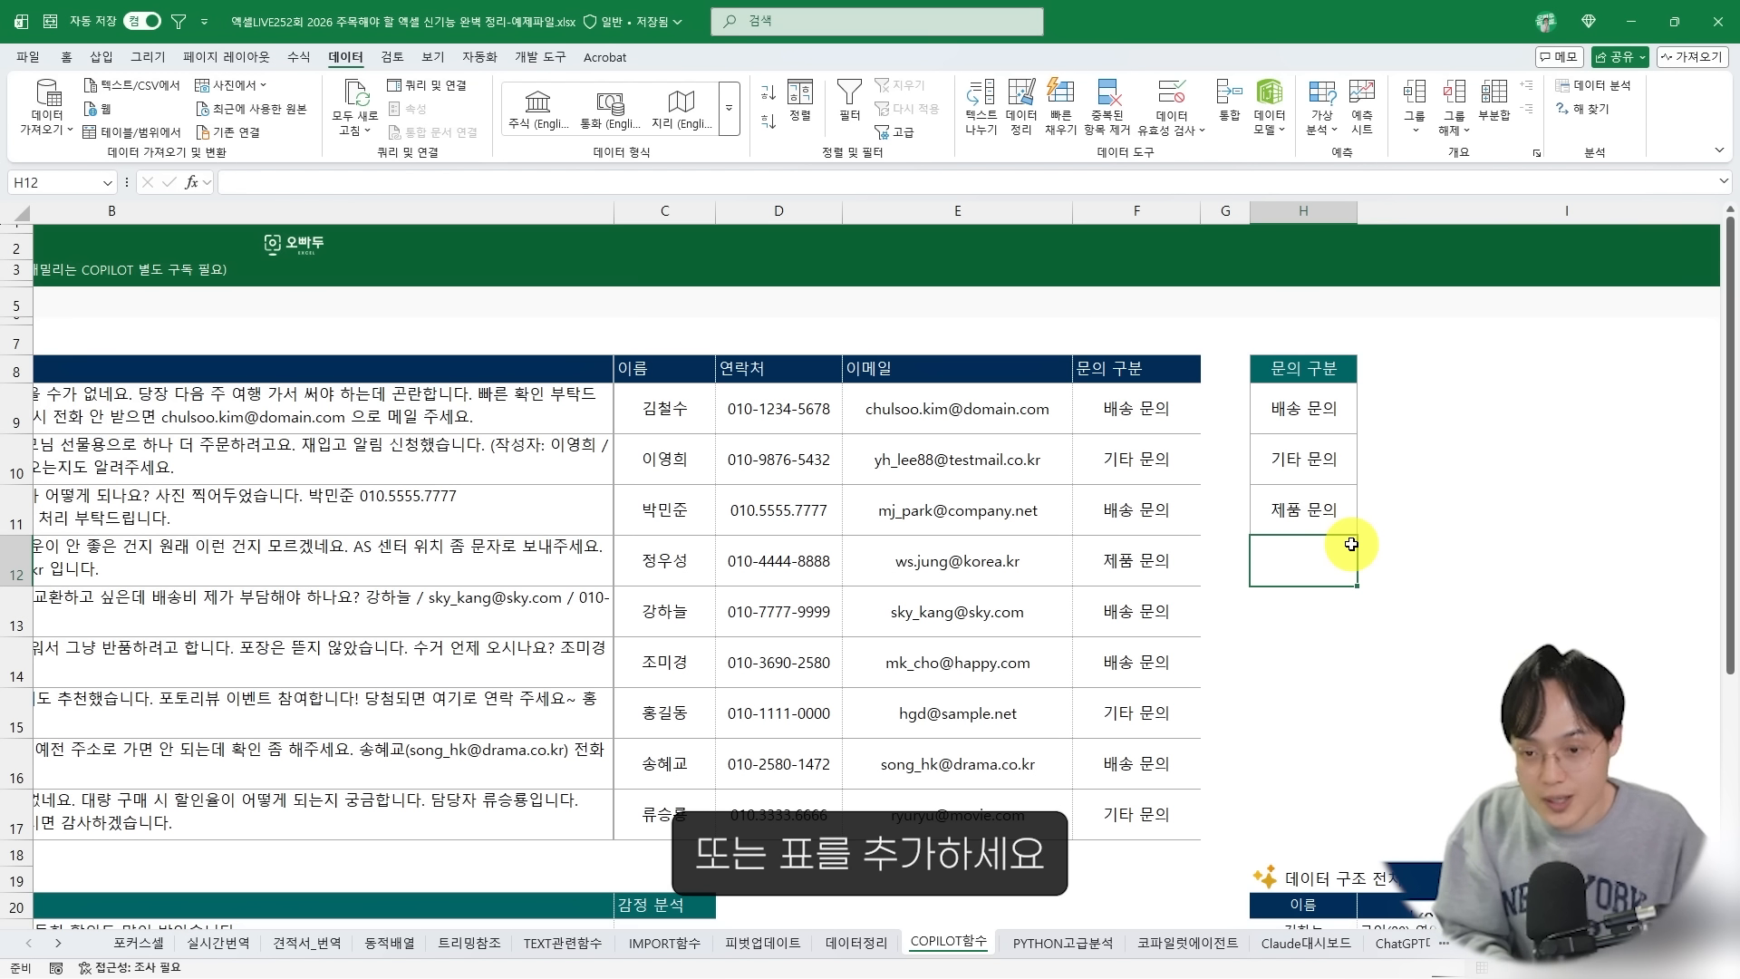
pyautogui.write('서빗')
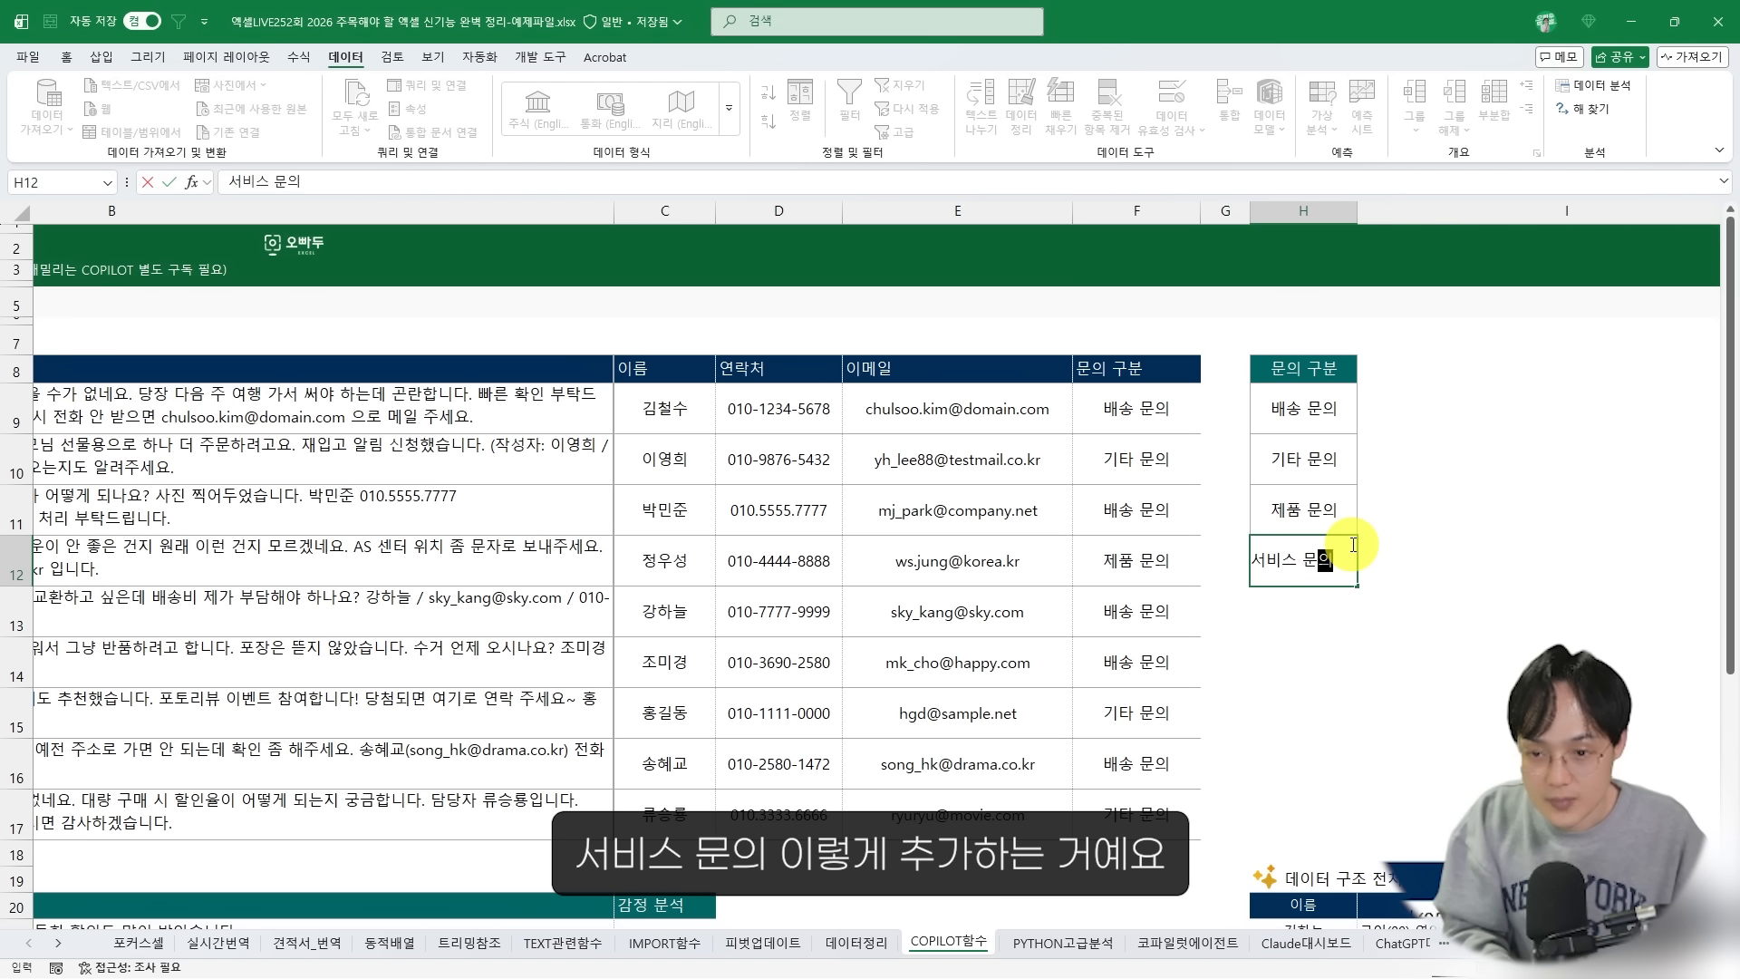
pyautogui.write('스 문의')
pyautogui.press('Return')
# Extend the category range in the F9 COPILOT formula to H9:H12
pyautogui.doubleClick(1083, 421)
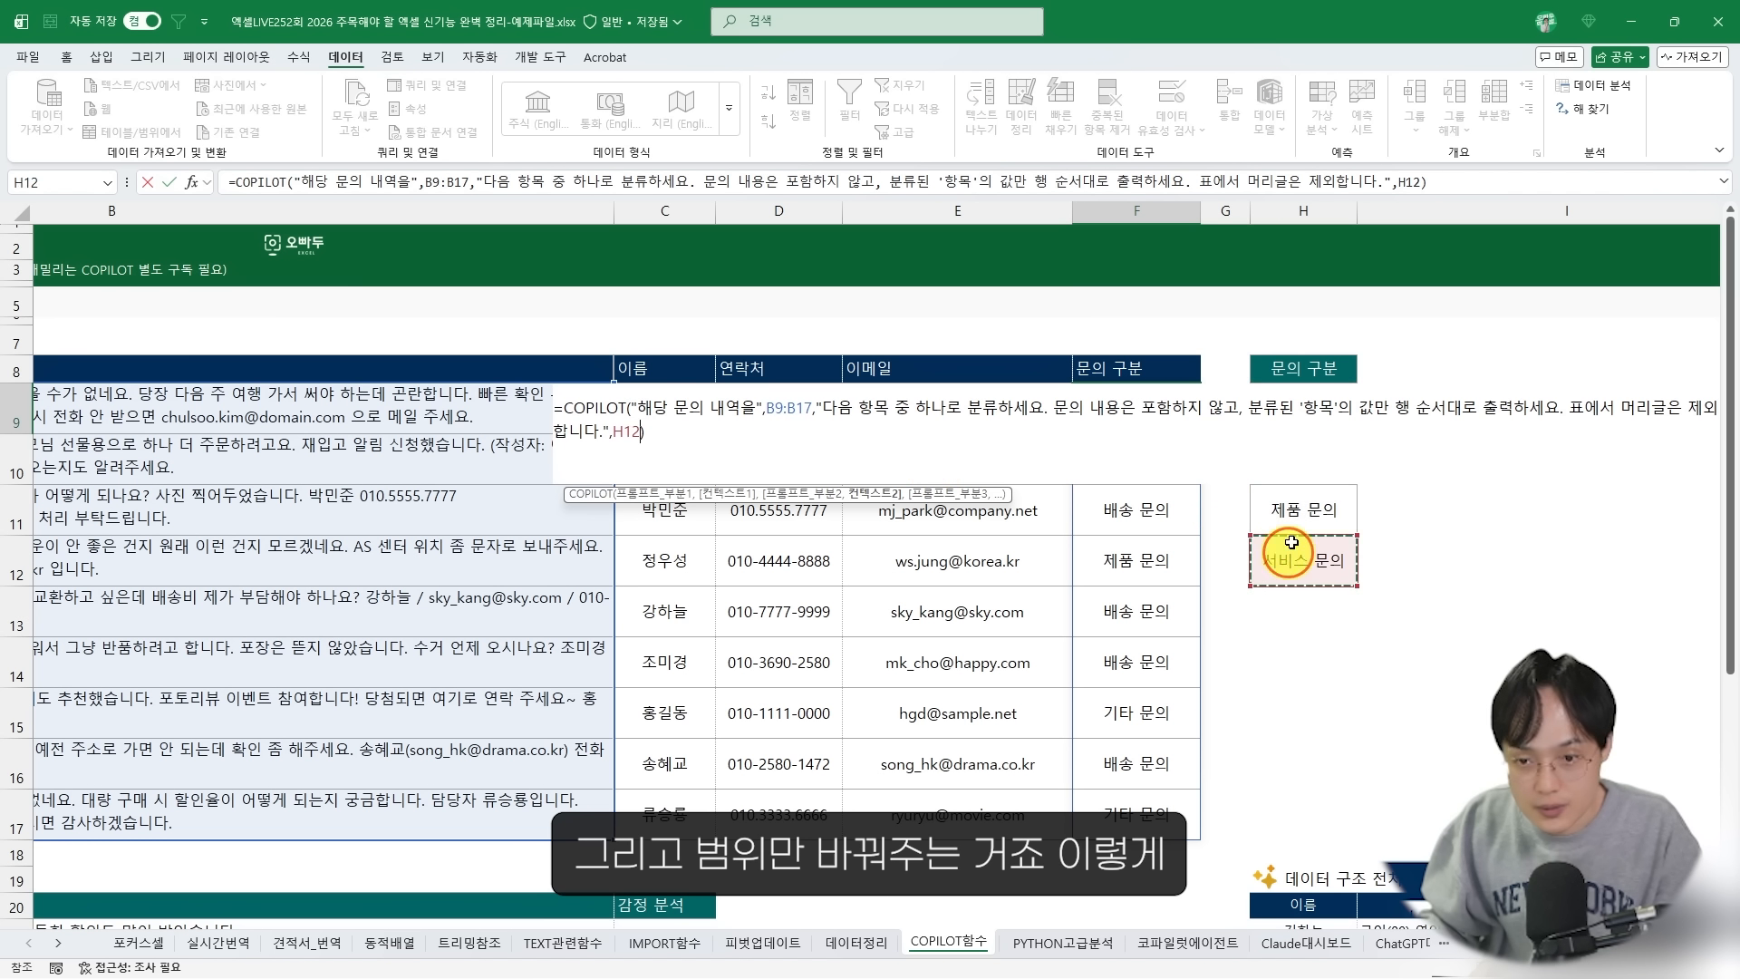
pyautogui.moveTo(1355, 535); pyautogui.dragTo(1355, 585)
pyautogui.press('Return')
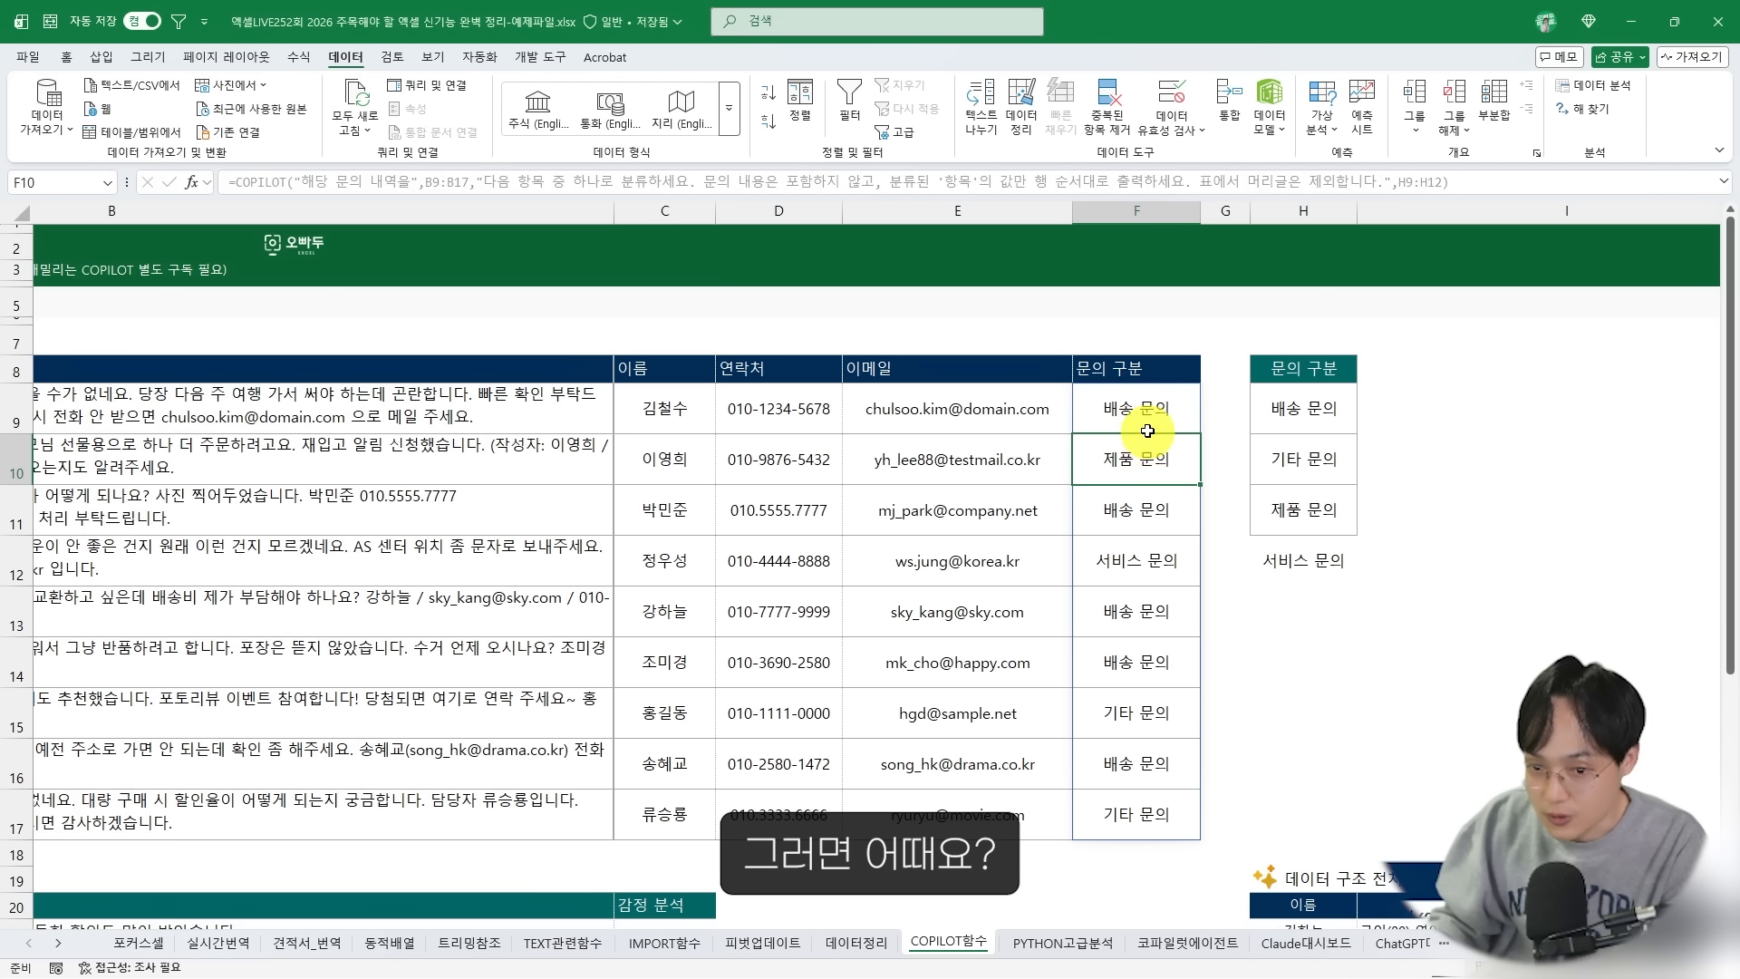
# Review the reclassified 문의 구분 results against the inquiry texts and the extended category list
pyautogui.moveTo(1147, 419); pyautogui.dragTo(1133, 753)
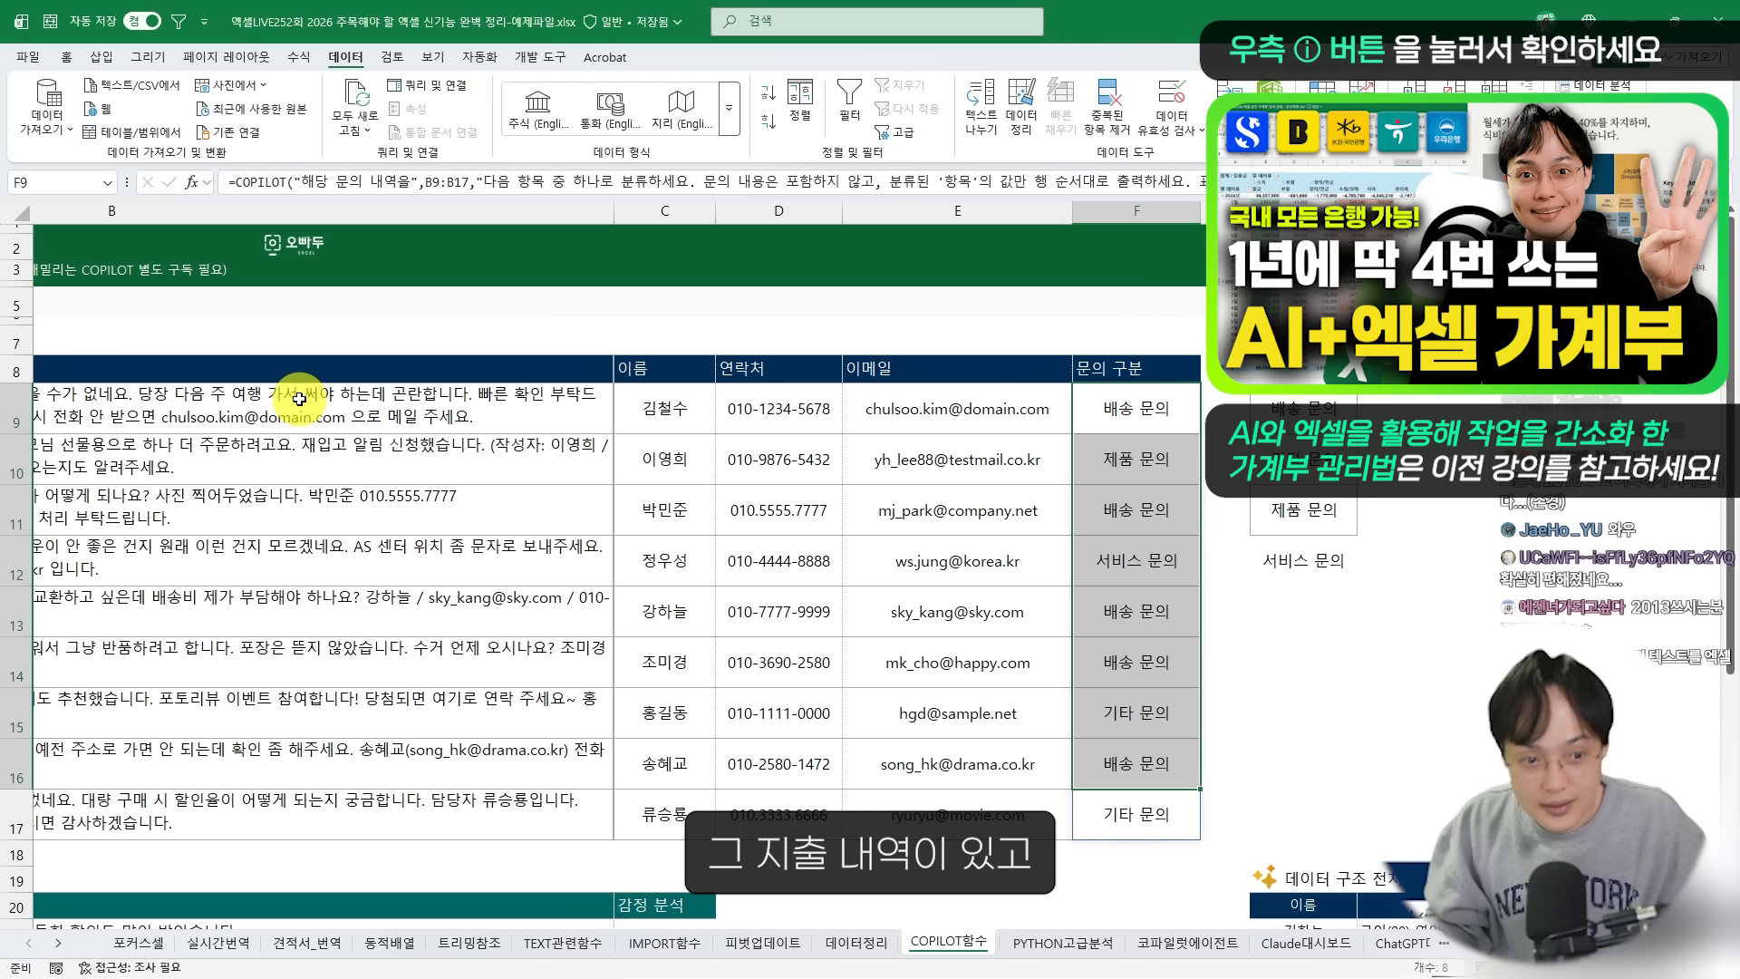
pyautogui.moveTo(231, 346); pyautogui.dragTo(613, 906)
pyautogui.moveTo(1377, 623); pyautogui.dragTo(1413, 646)
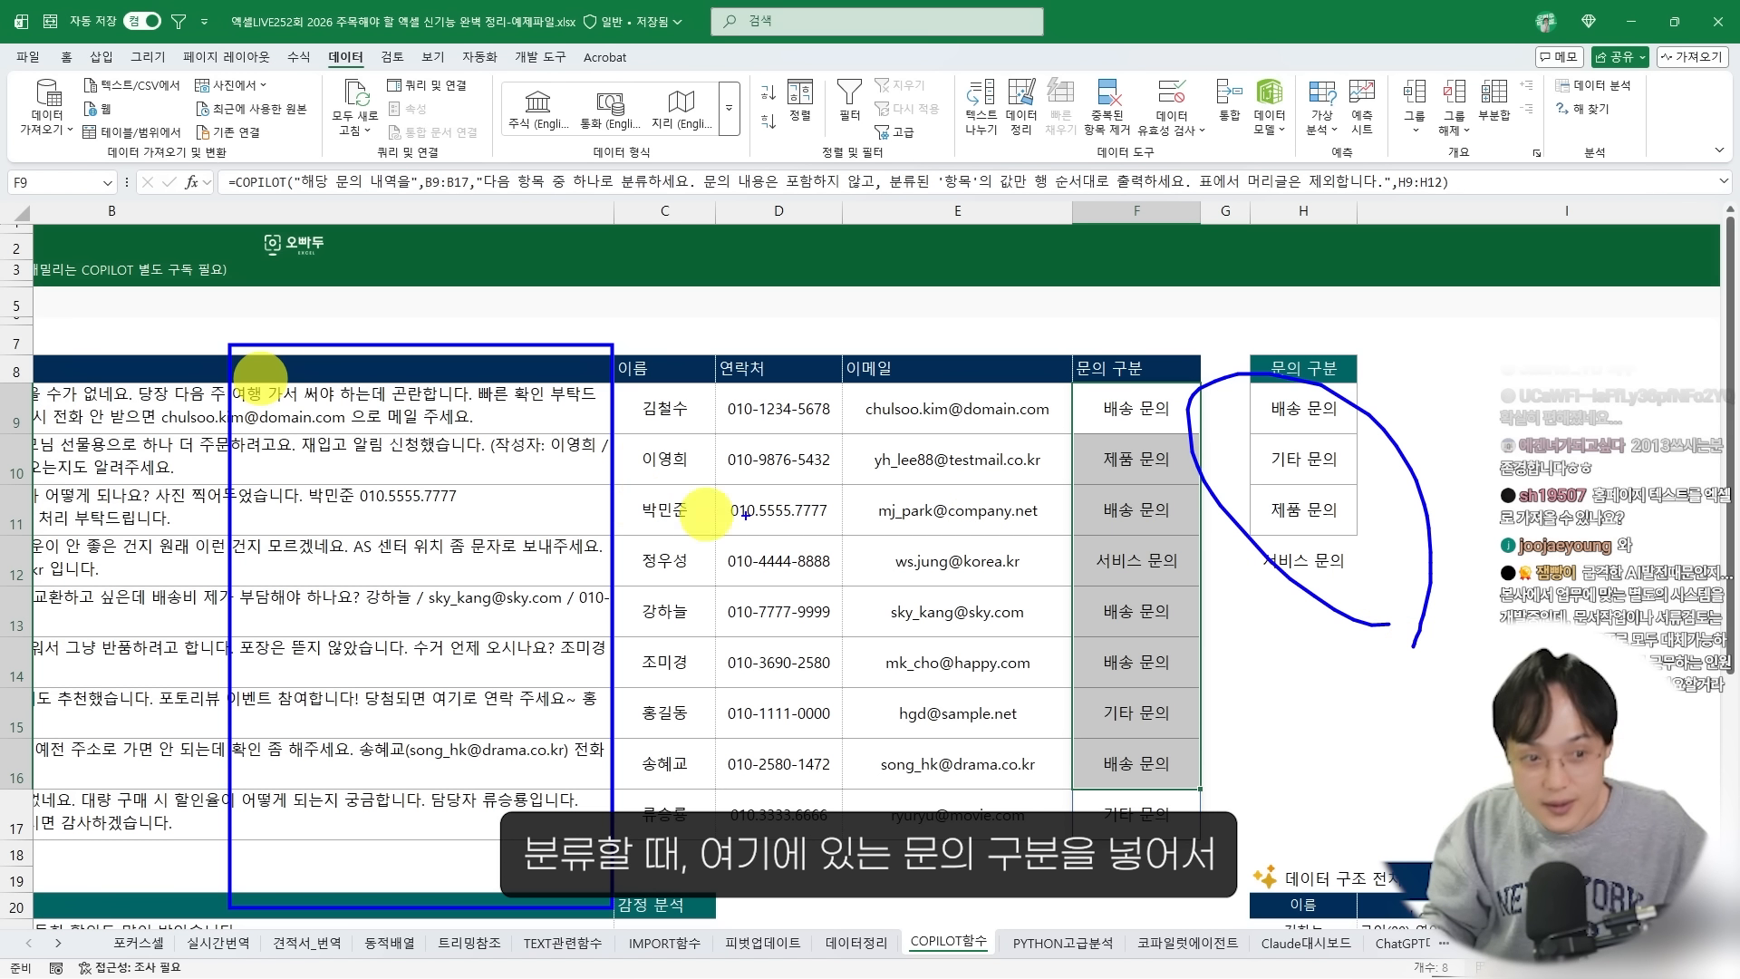
pyautogui.moveTo(1369, 549)
pyautogui.mouseDown()
pyautogui.moveTo(1193, 452)
pyautogui.moveTo(1418, 599)
pyautogui.moveTo(1251, 564)
pyautogui.moveTo(1232, 424)
pyautogui.moveTo(1147, 471)
pyautogui.mouseUp()
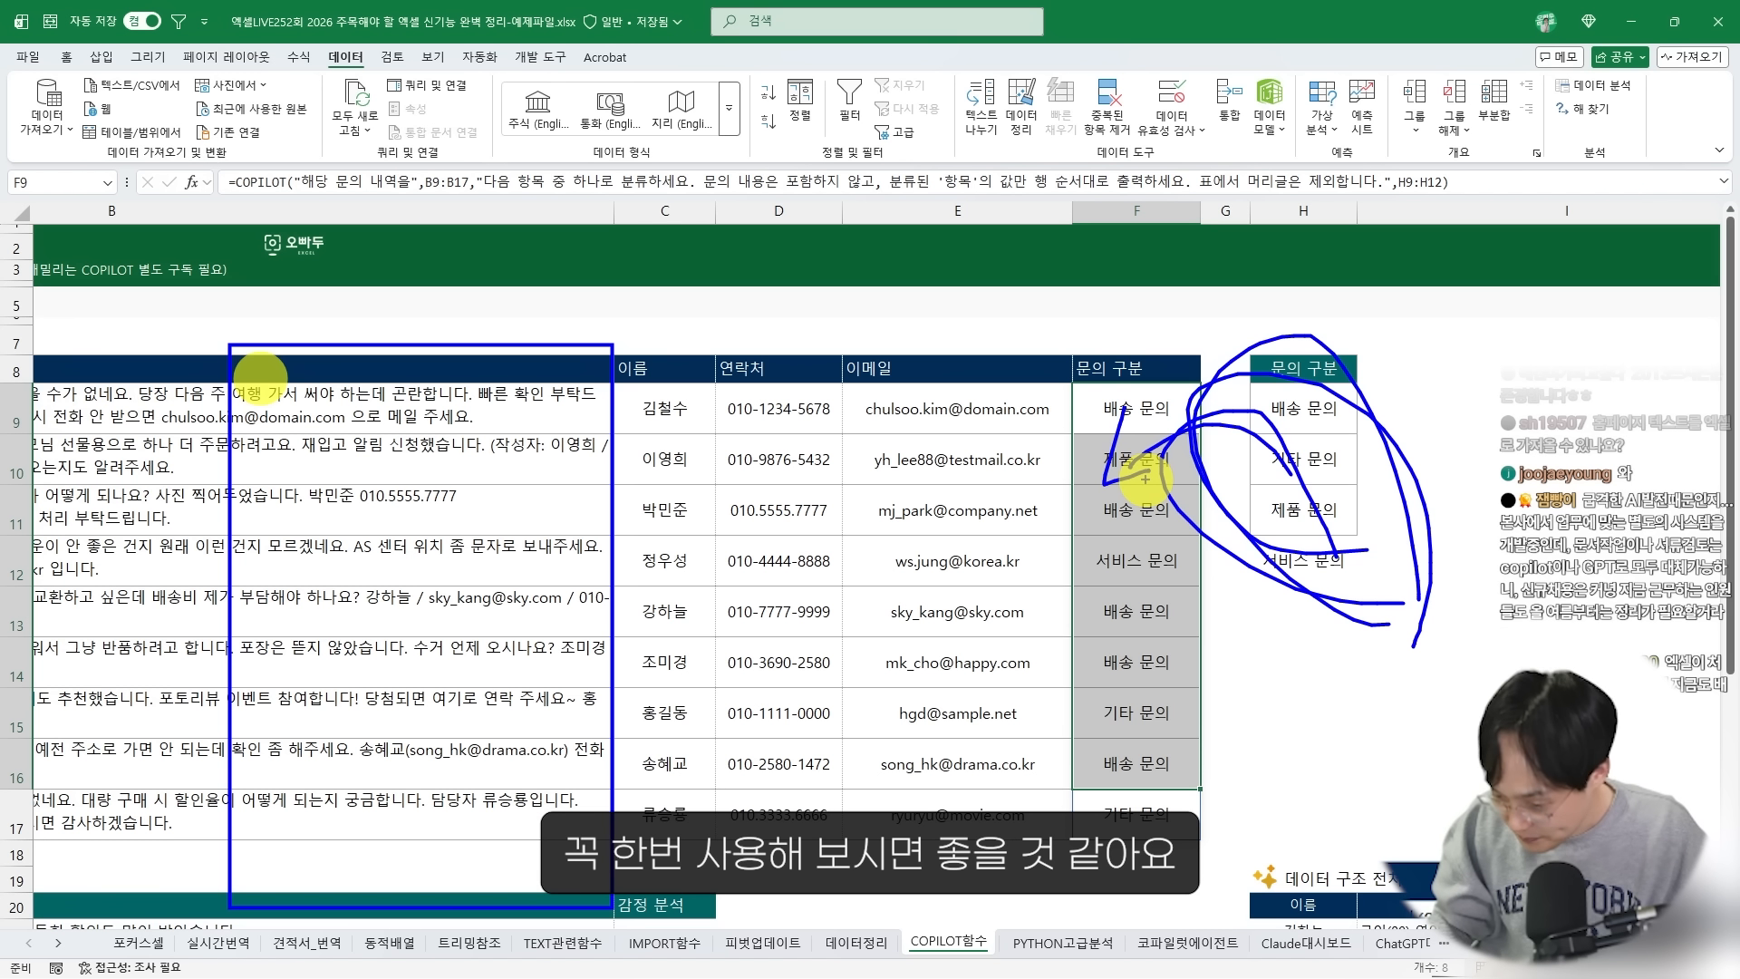
pyautogui.press('Escape')
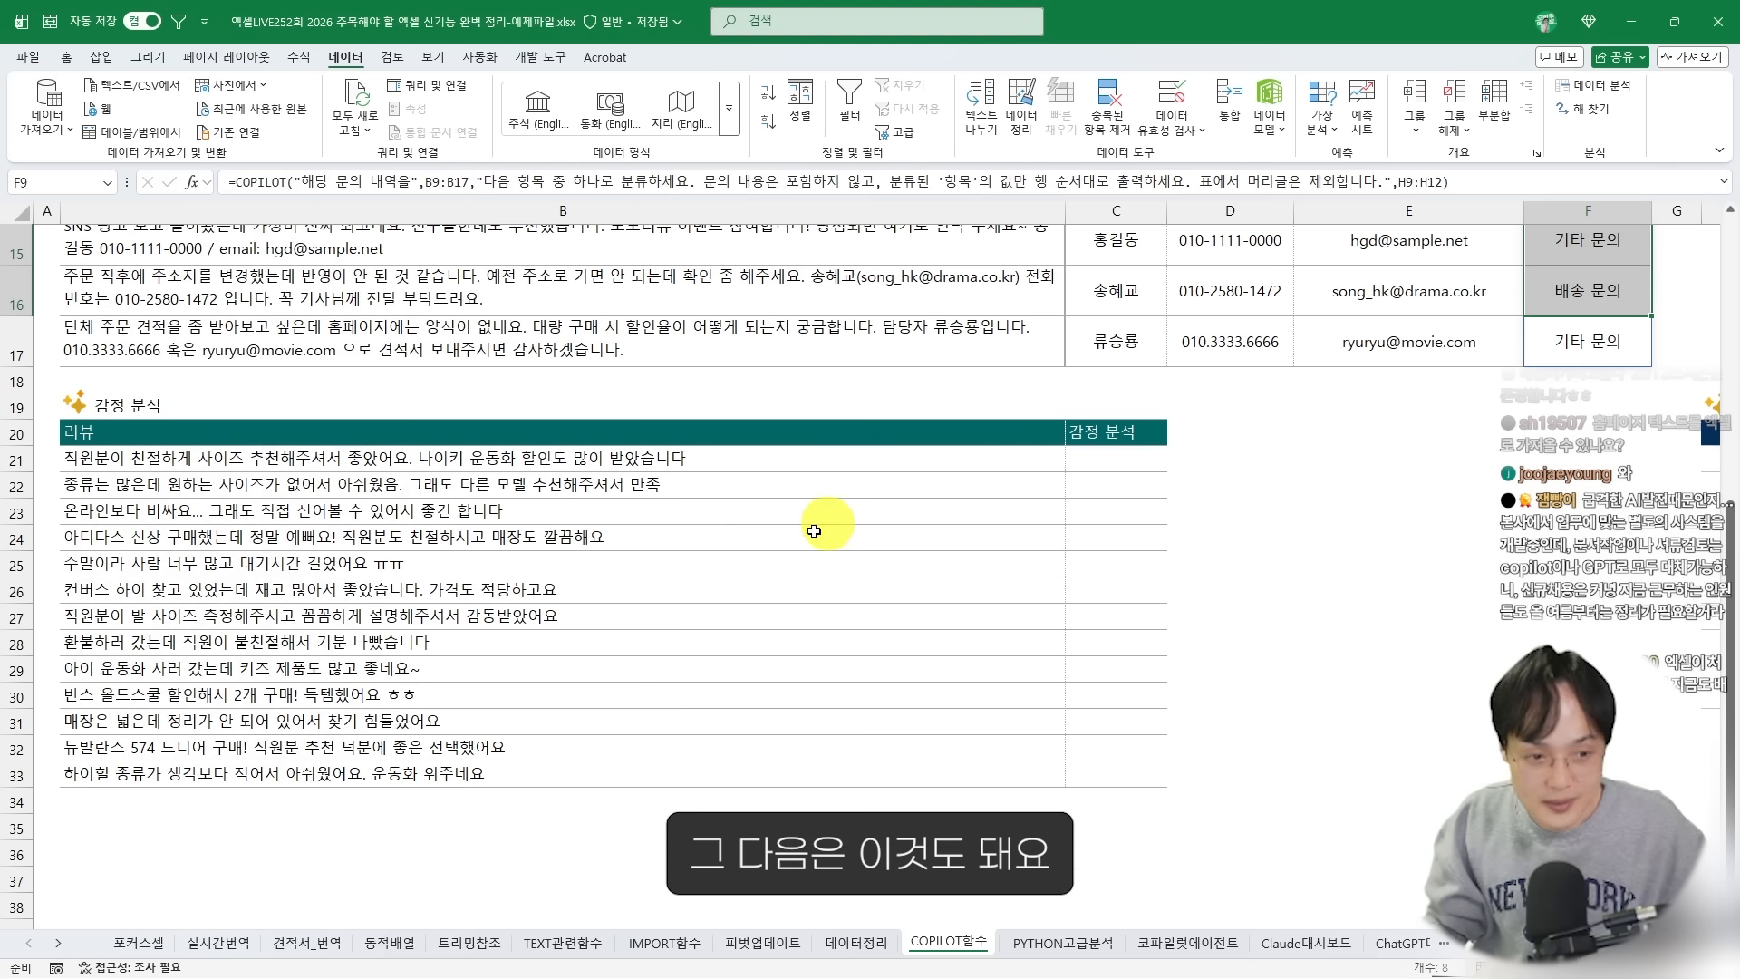
# Enter a COPILOT formula in C21 for B21:B33 with the prompt "각 리뷰의 감정을 분석 한 후, 감정 분석 결과만 표 형식으로 출력하세요. 표에서 머리글은 제외합니다."
pyautogui.scroll(1, 806, 539)
pyautogui.hotkey('ctrl', '2')
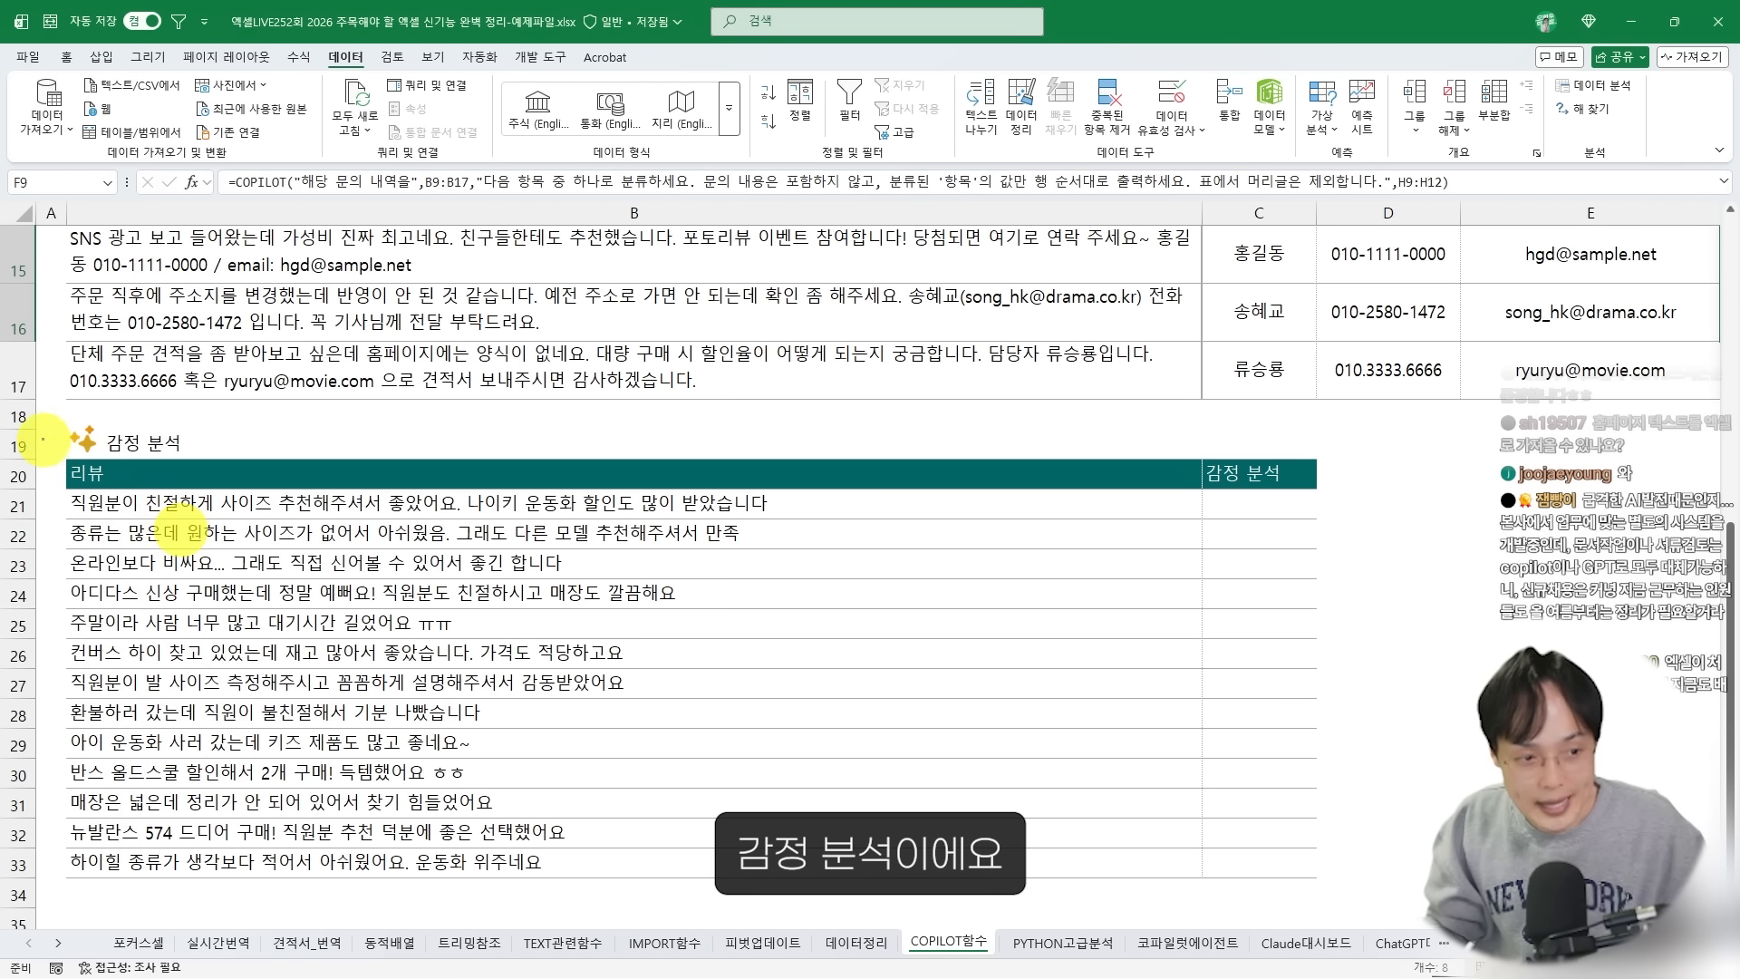
pyautogui.click(1278, 509)
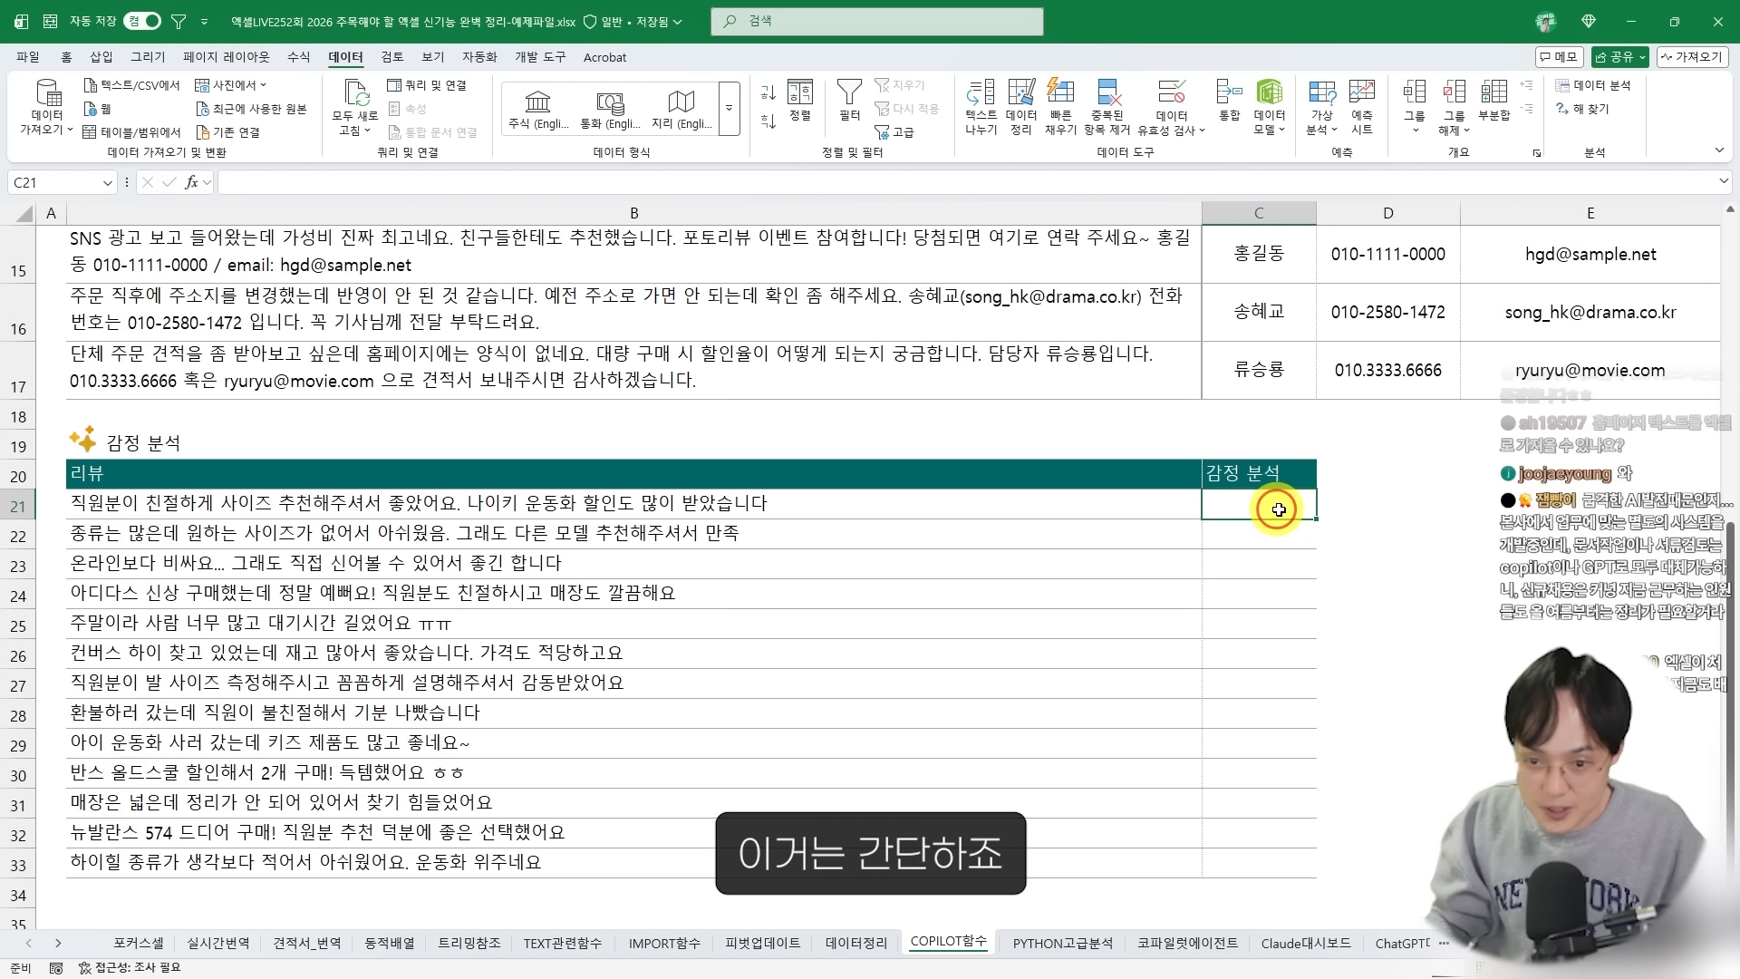
pyautogui.write('COPILOT("각 리뷰의 감정을 분석 한')
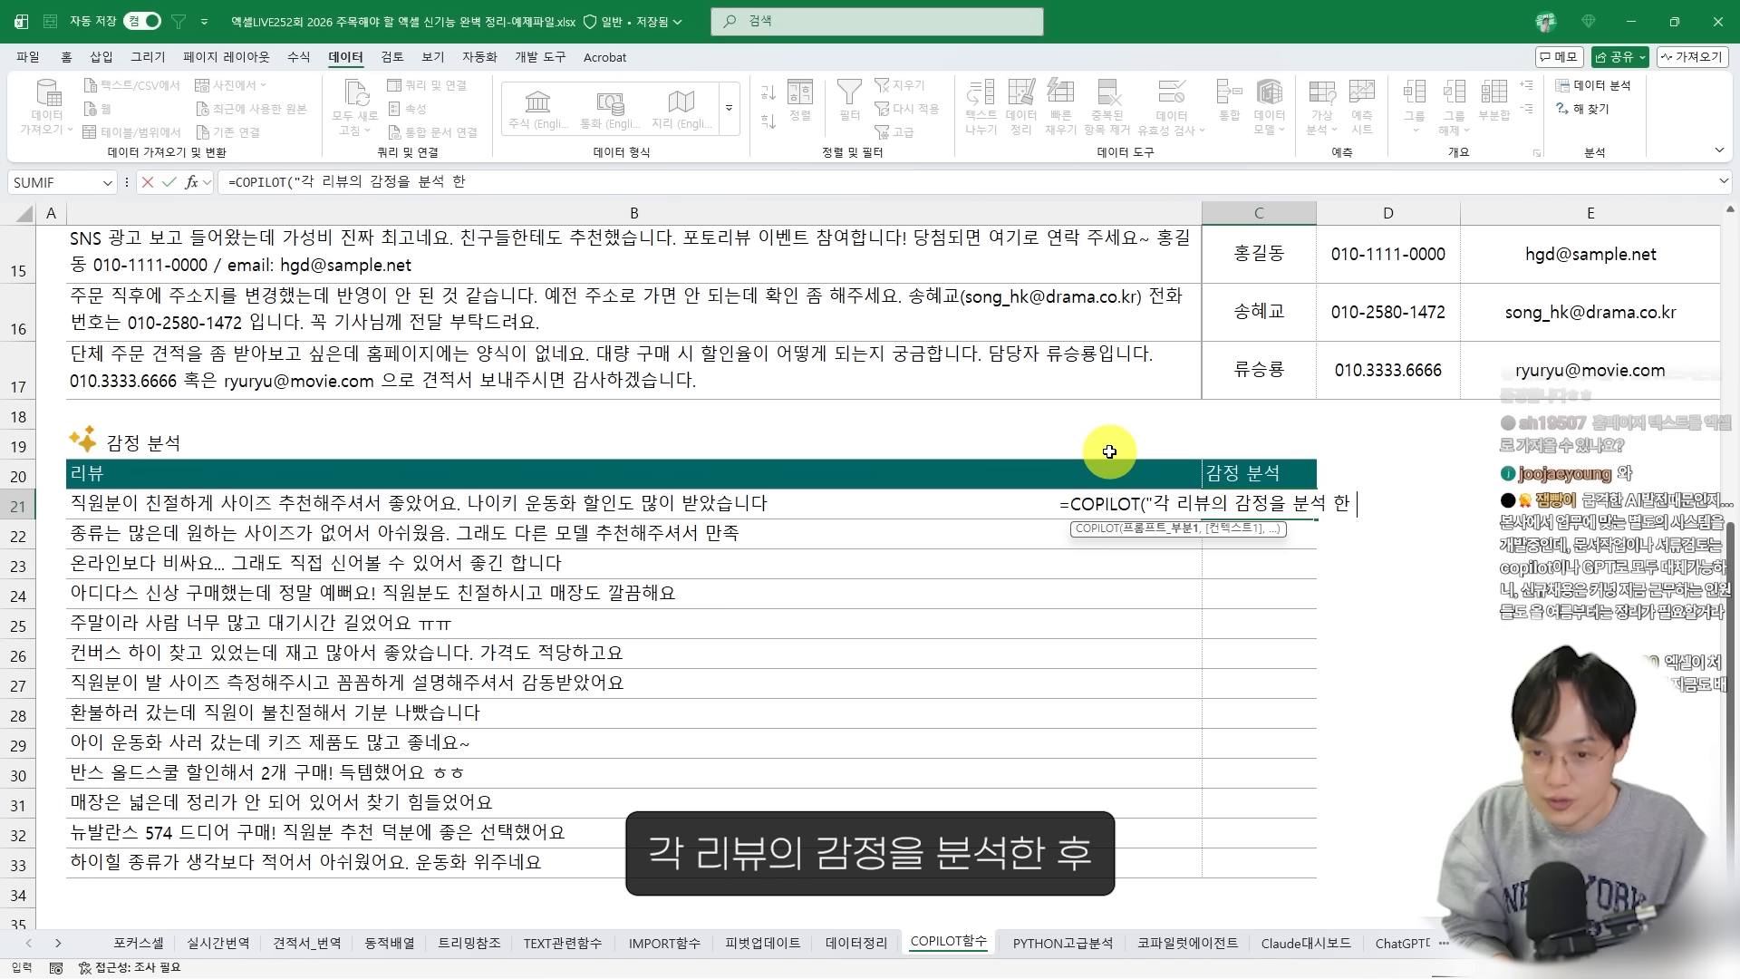
pyautogui.write(' 후, 감정 분ㅅ억')
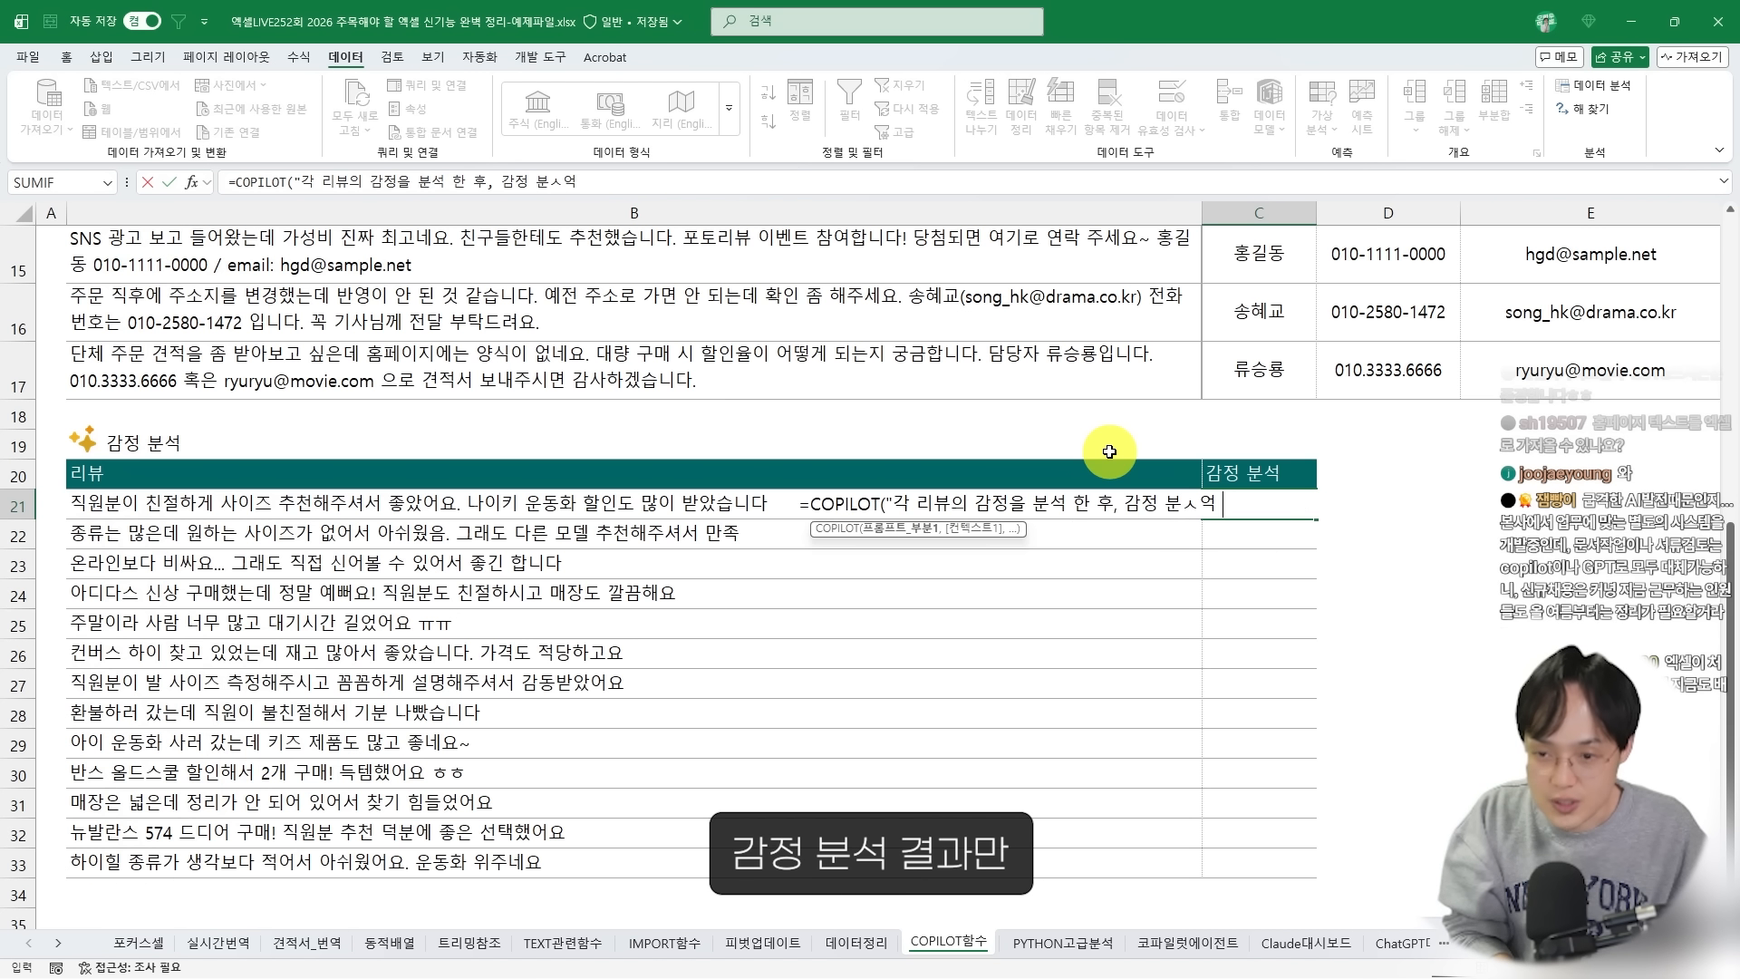
pyautogui.write('석 결과만 표')
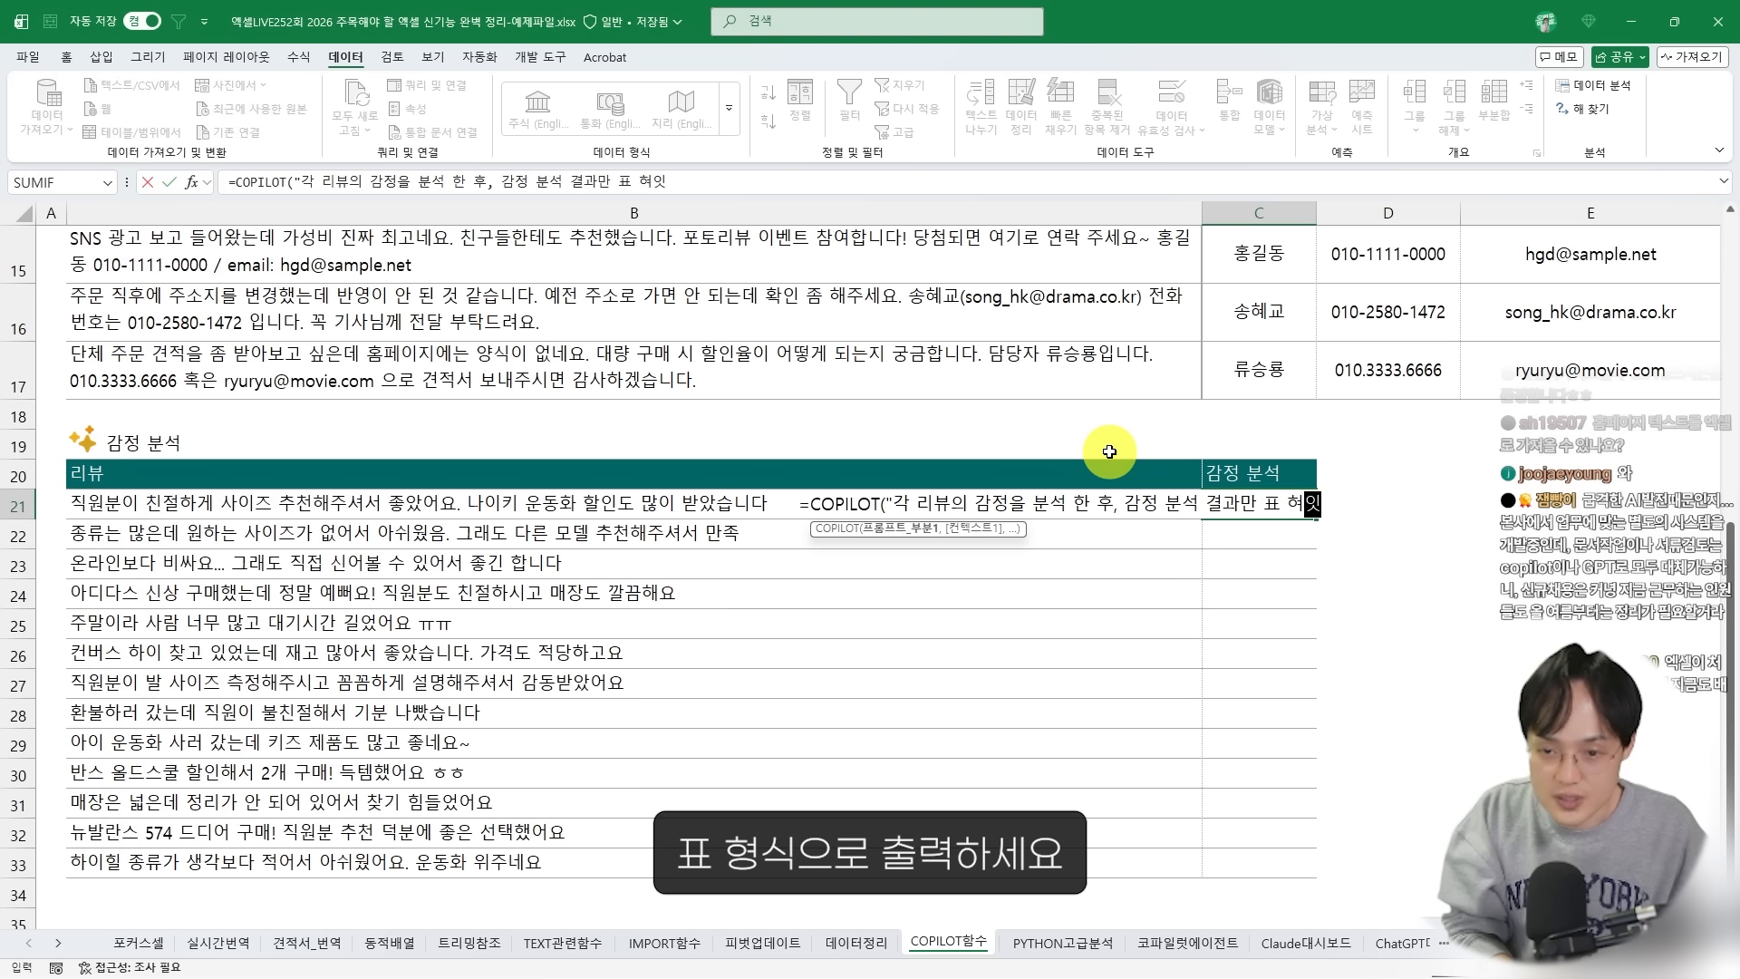
pyautogui.write(' 형식으로 출력하세요. 표에서 머릿름')
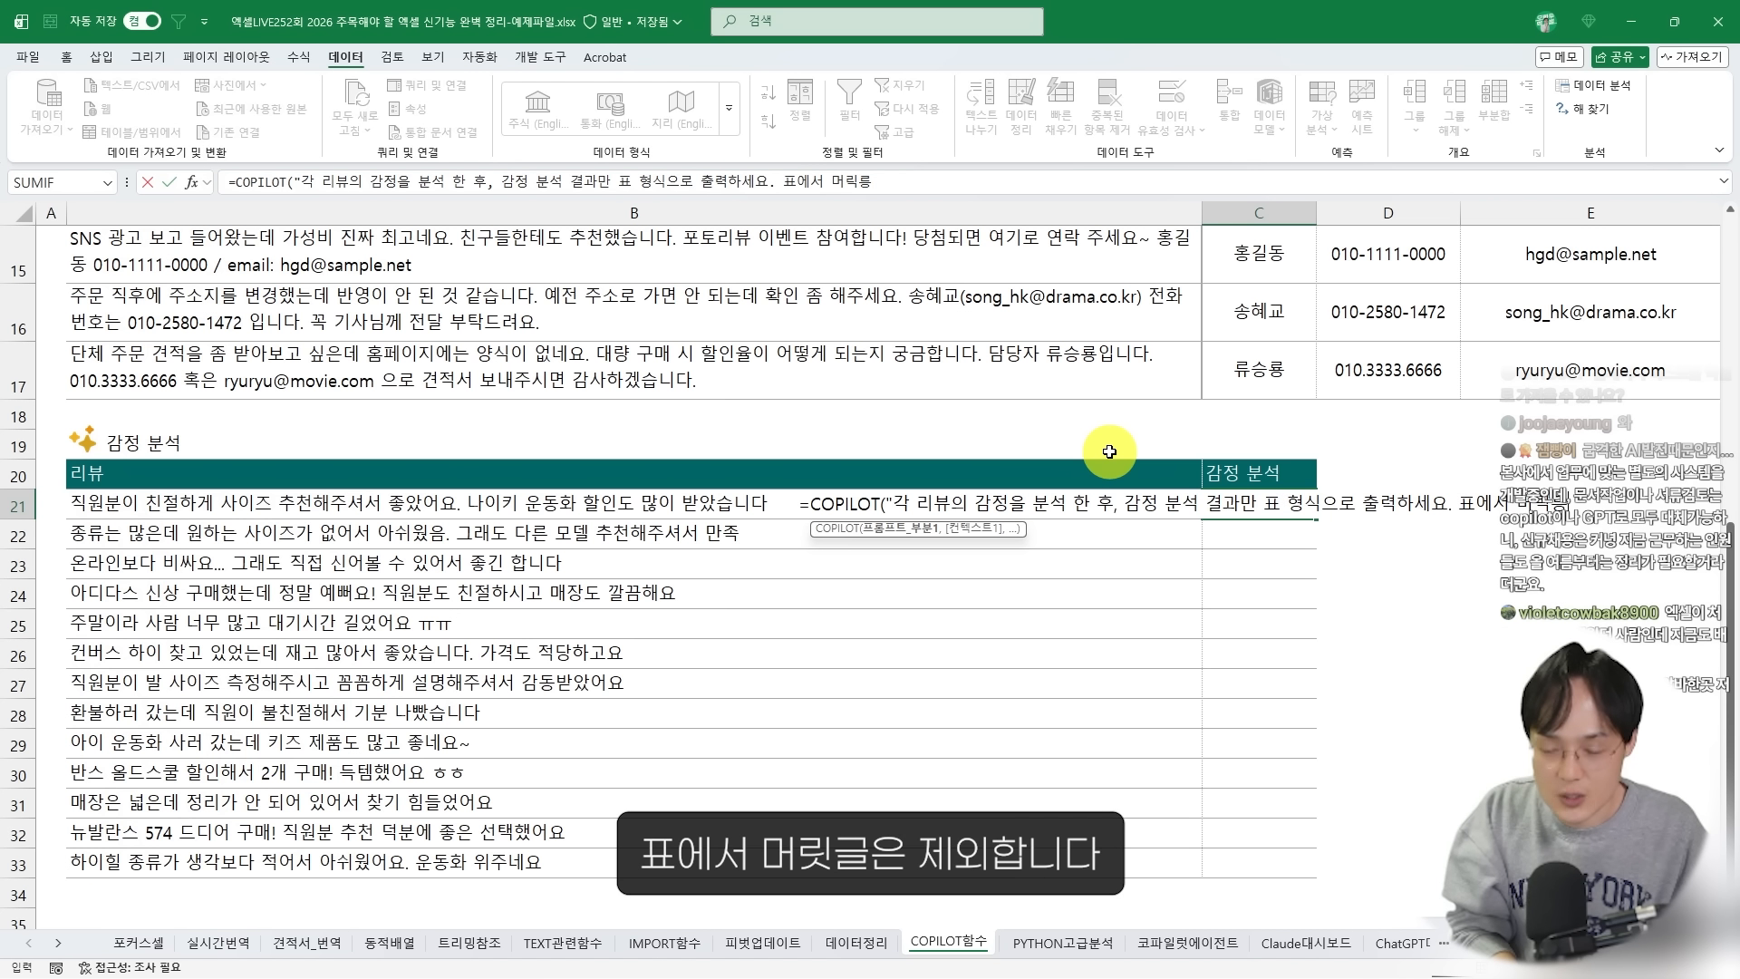
pyautogui.write(',')
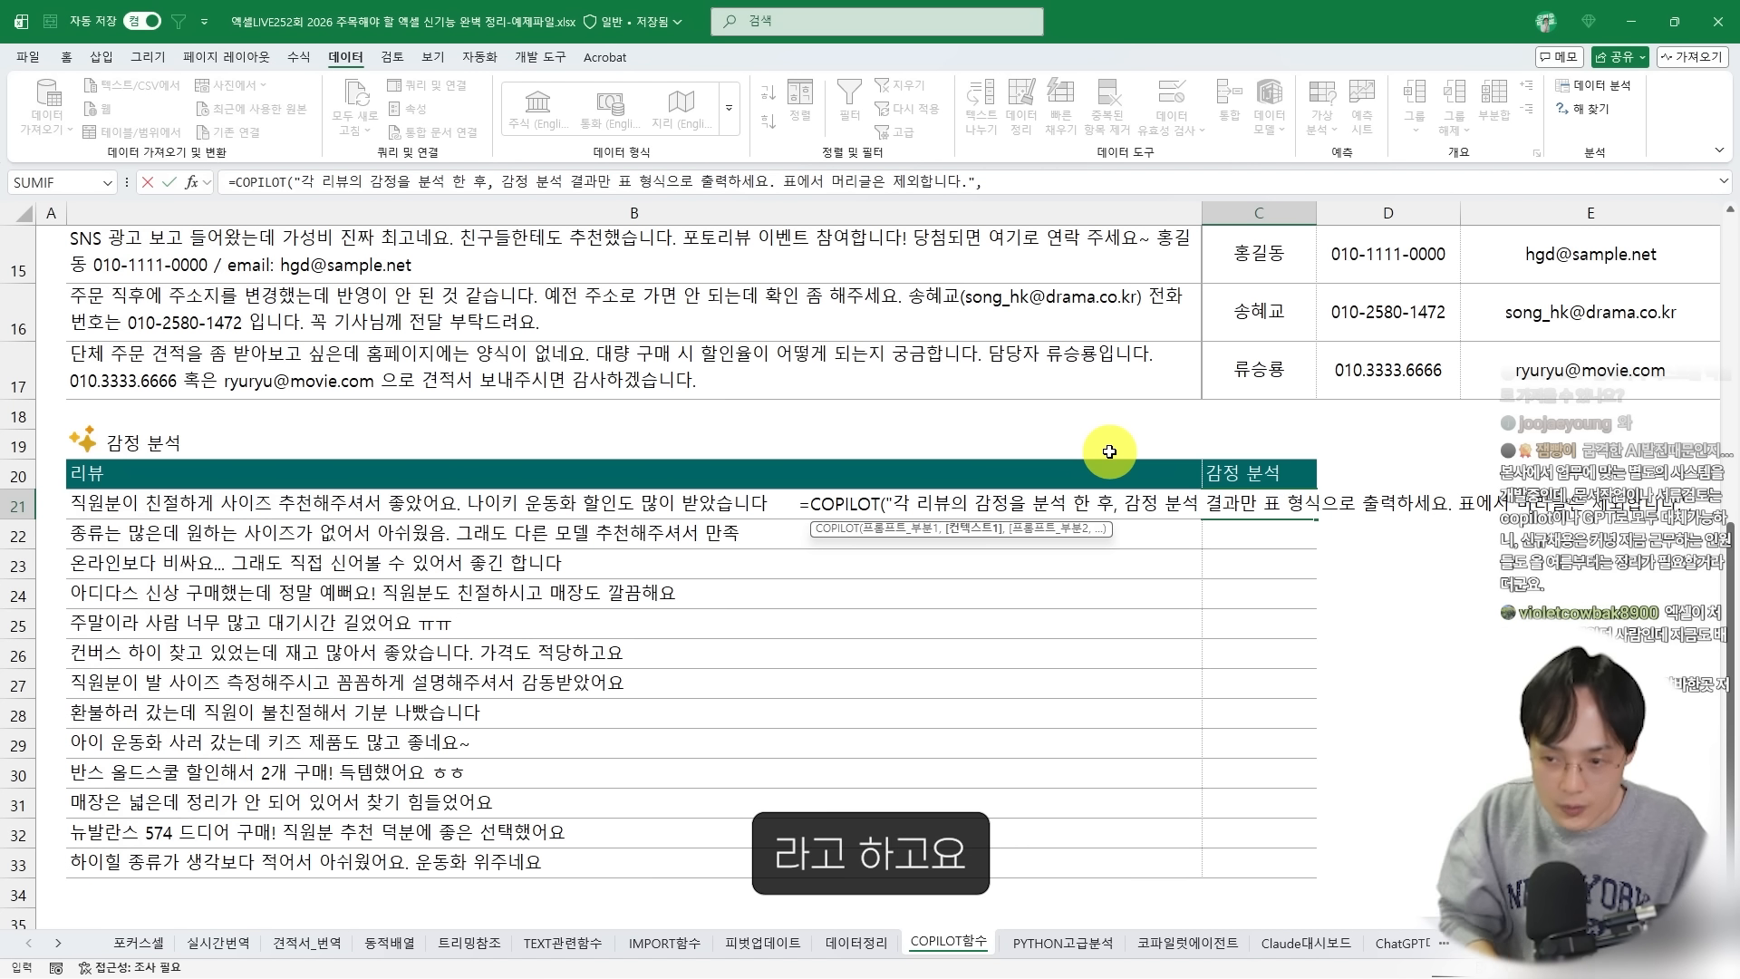
pyautogui.moveTo(217, 503); pyautogui.dragTo(216, 871)
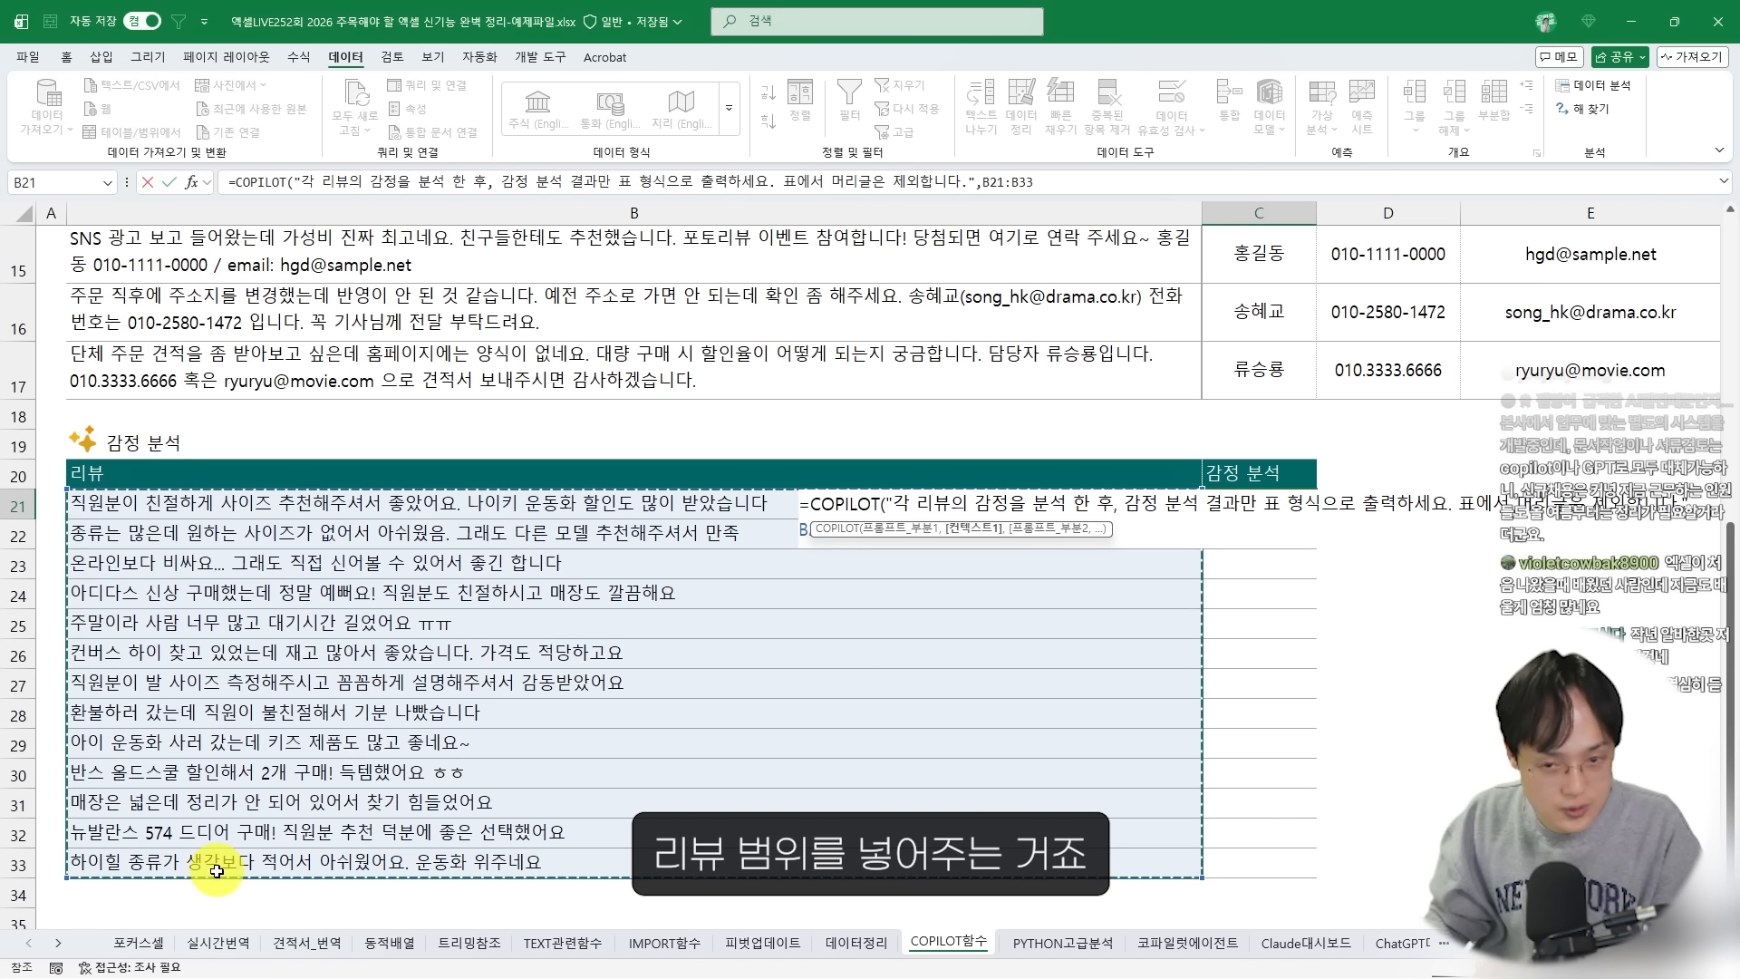
pyautogui.press('Return')
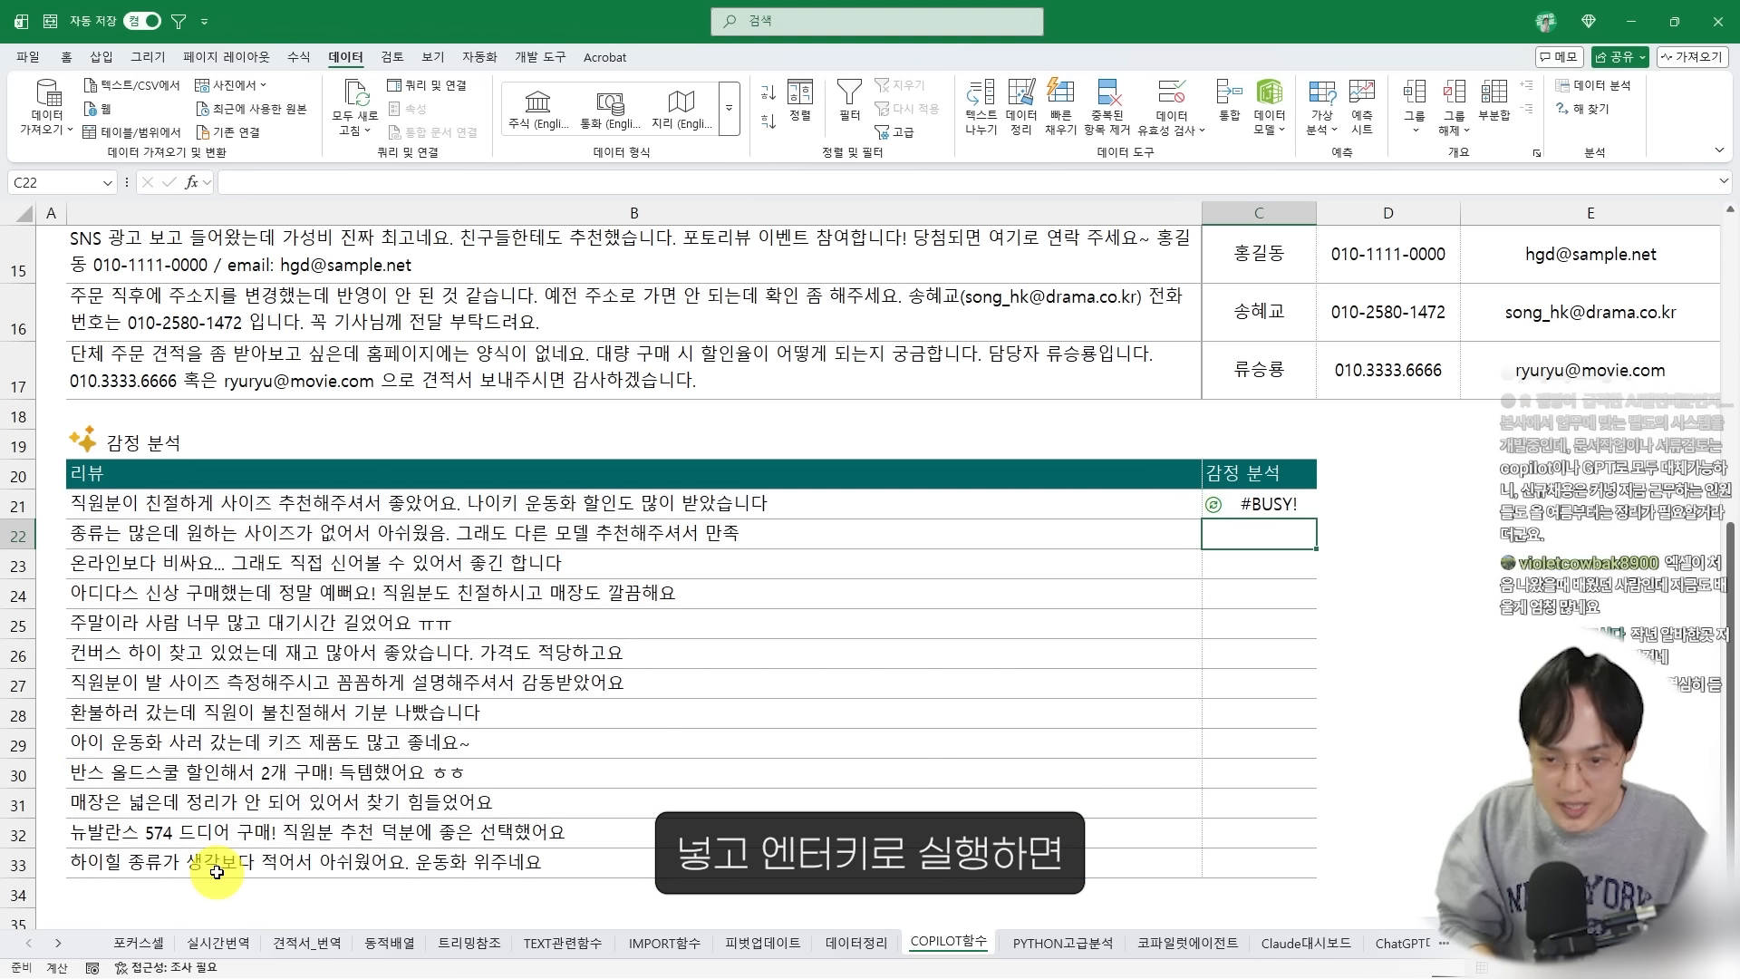
# Check the generated 감정 분석 values against the corresponding review texts
pyautogui.moveTo(1237, 503); pyautogui.dragTo(1250, 566)
pyautogui.click(1251, 614)
pyautogui.click(1243, 599)
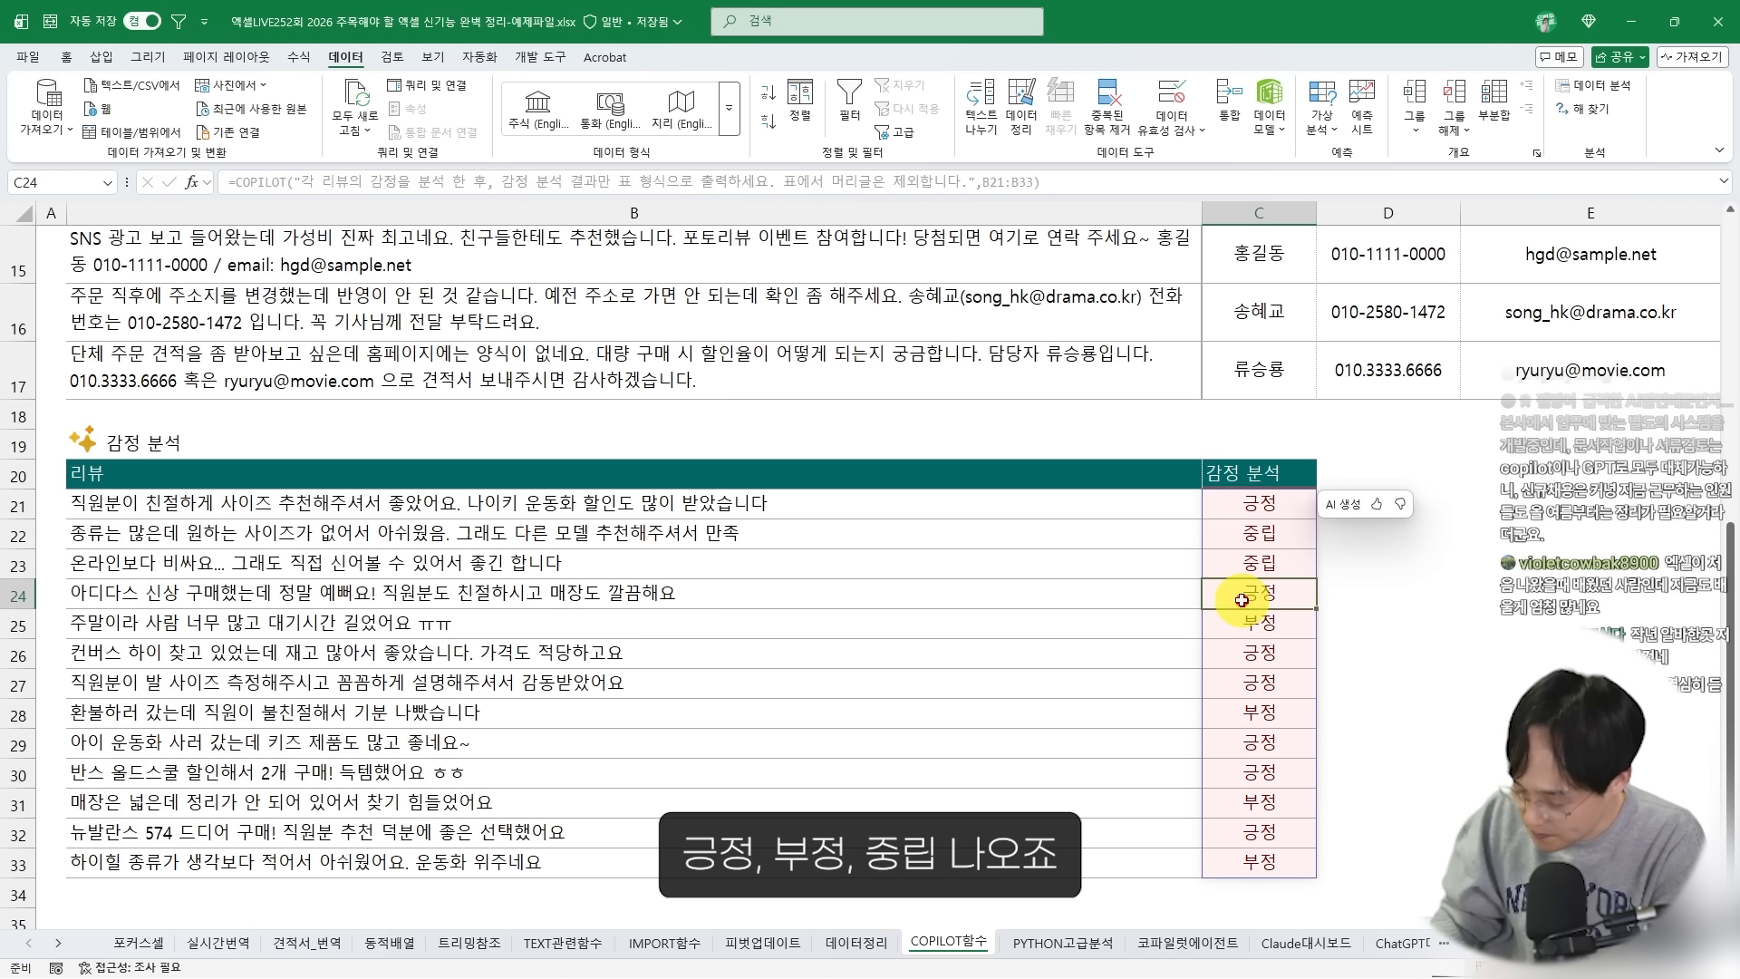
pyautogui.click(1250, 502)
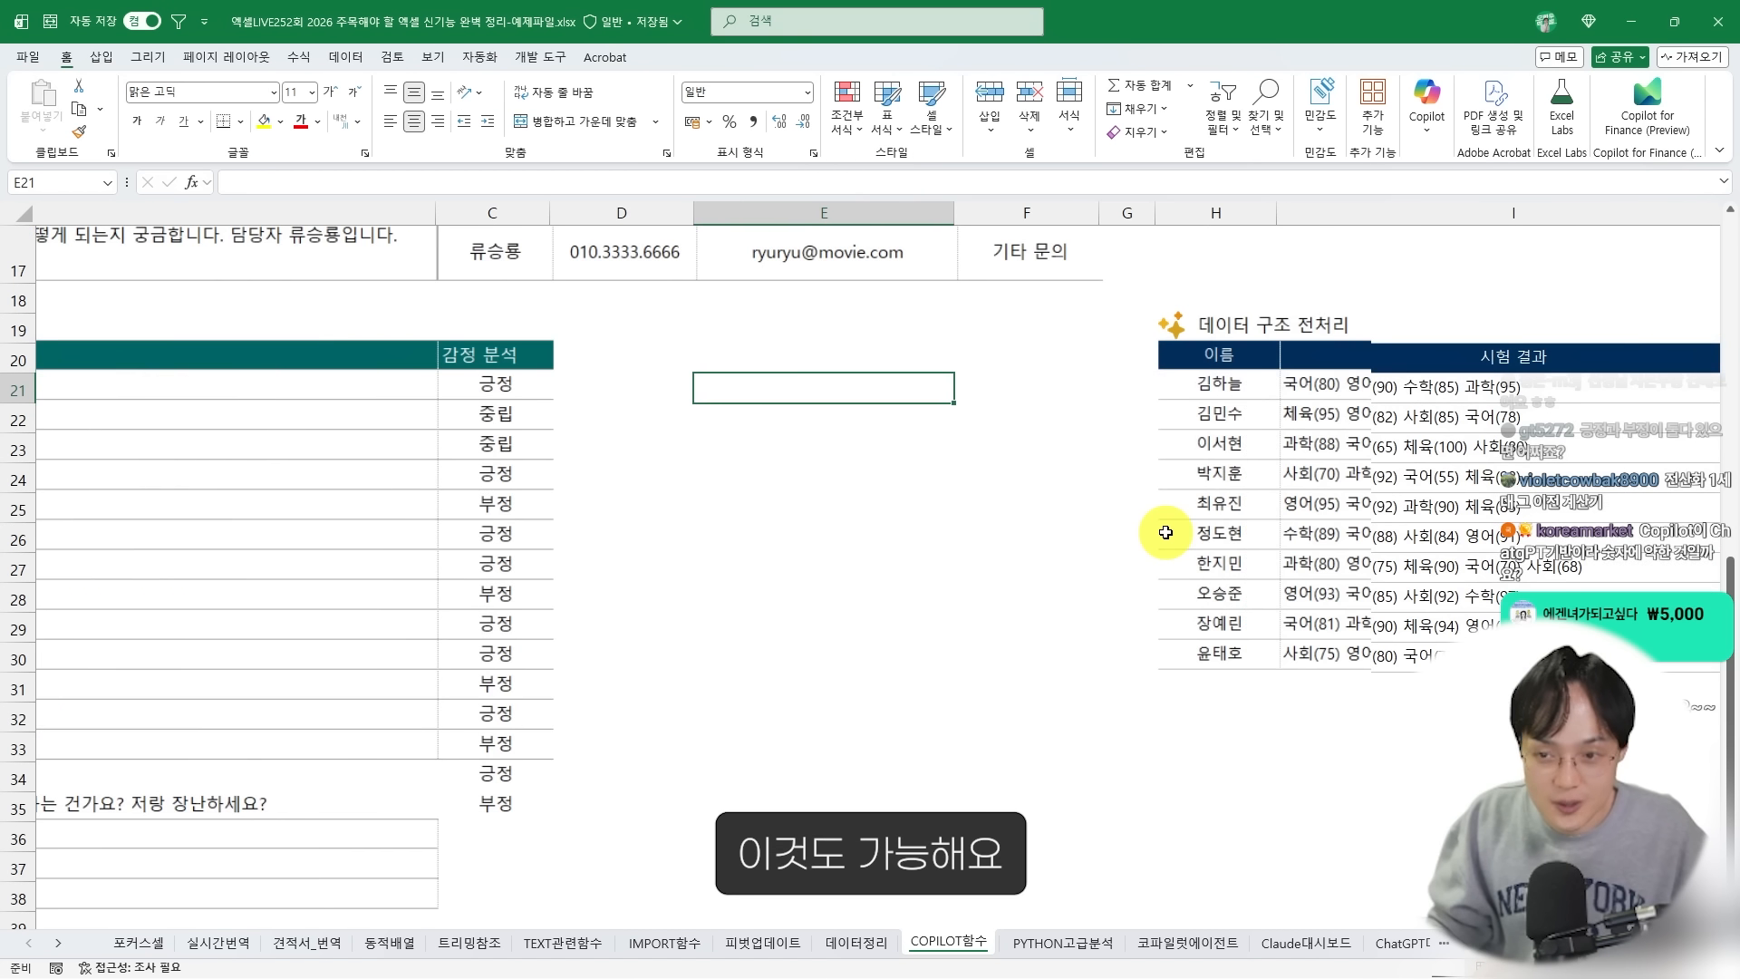
# Examine how names, subjects and scores are structured in the 데이터 구조 전처리 table
pyautogui.hscroll(4, 1155, 534)
pyautogui.moveTo(376, 341)
pyautogui.mouseDown()
pyautogui.moveTo(1044, 705)
pyautogui.moveTo(505, 711)
pyautogui.moveTo(502, 337)
pyautogui.moveTo(547, 524)
pyautogui.mouseUp()
pyautogui.press('Escape')
pyautogui.hotkey('ctrl', '2')
pyautogui.moveTo(543, 374); pyautogui.dragTo(569, 492)
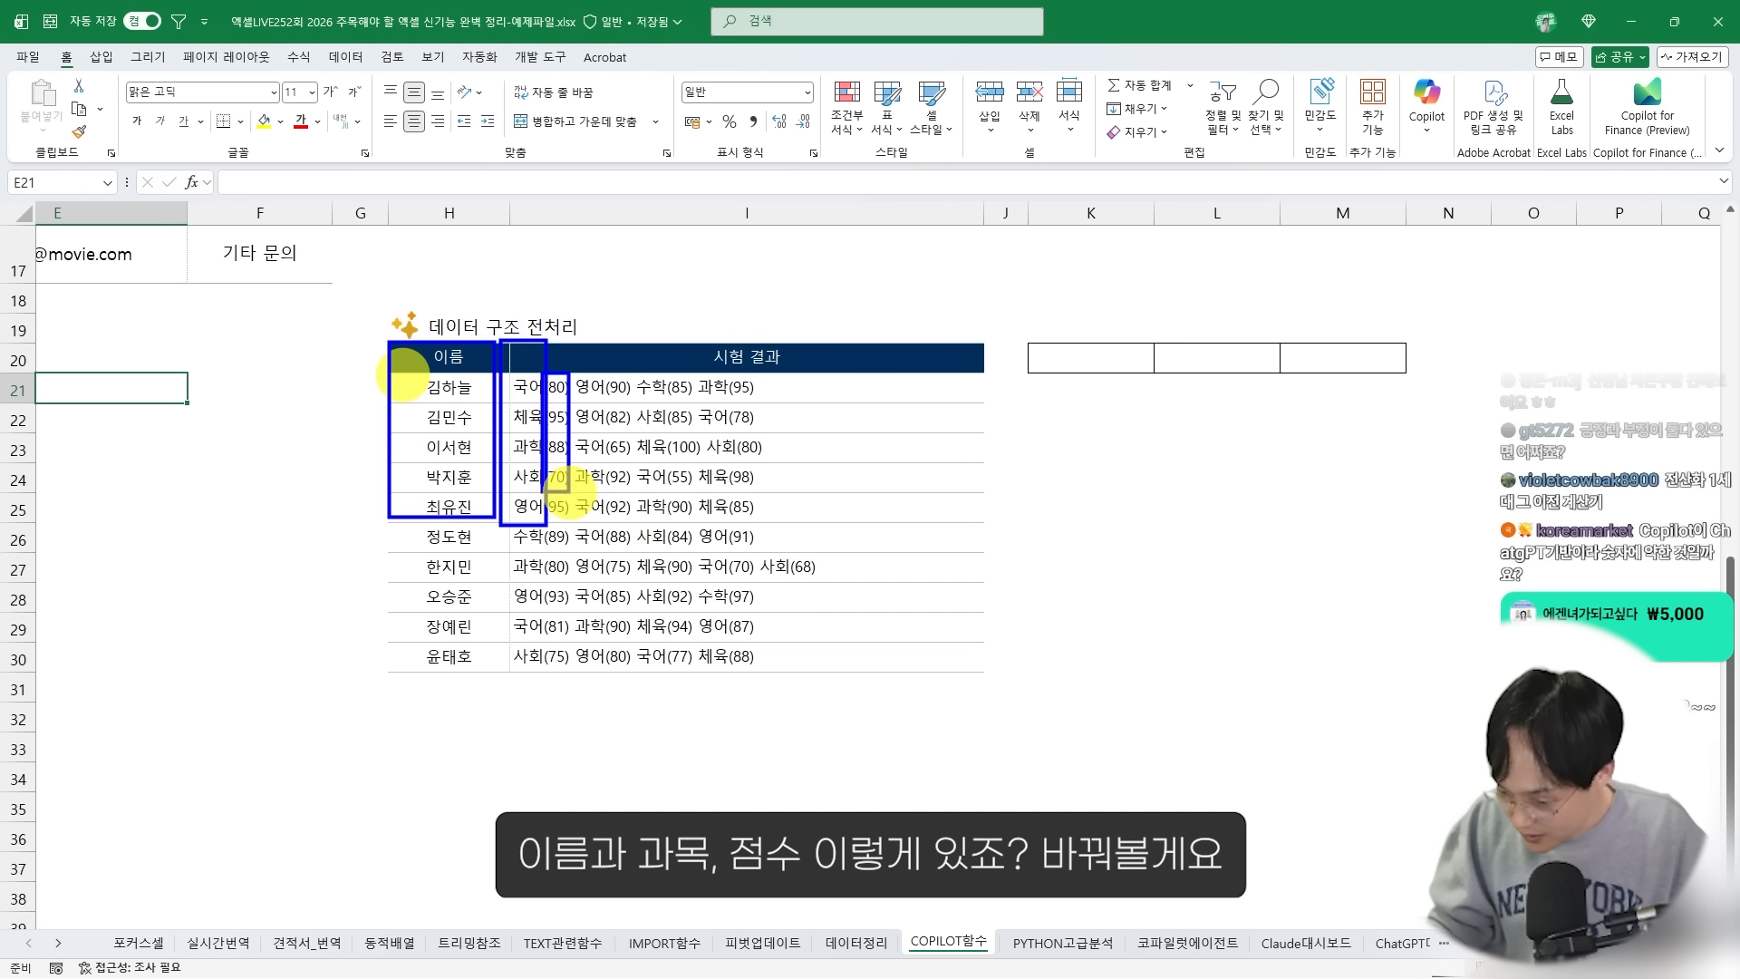
pyautogui.press('Escape')
# Enter a COPILOT formula in K20 for H20:I30 with the prompt "각 학생의 시험점수를 '이름, 과목명, 점수'로 구성된 표로 정리하세요."
pyautogui.click(1062, 354)
pyautogui.write('=COPILOT("각')
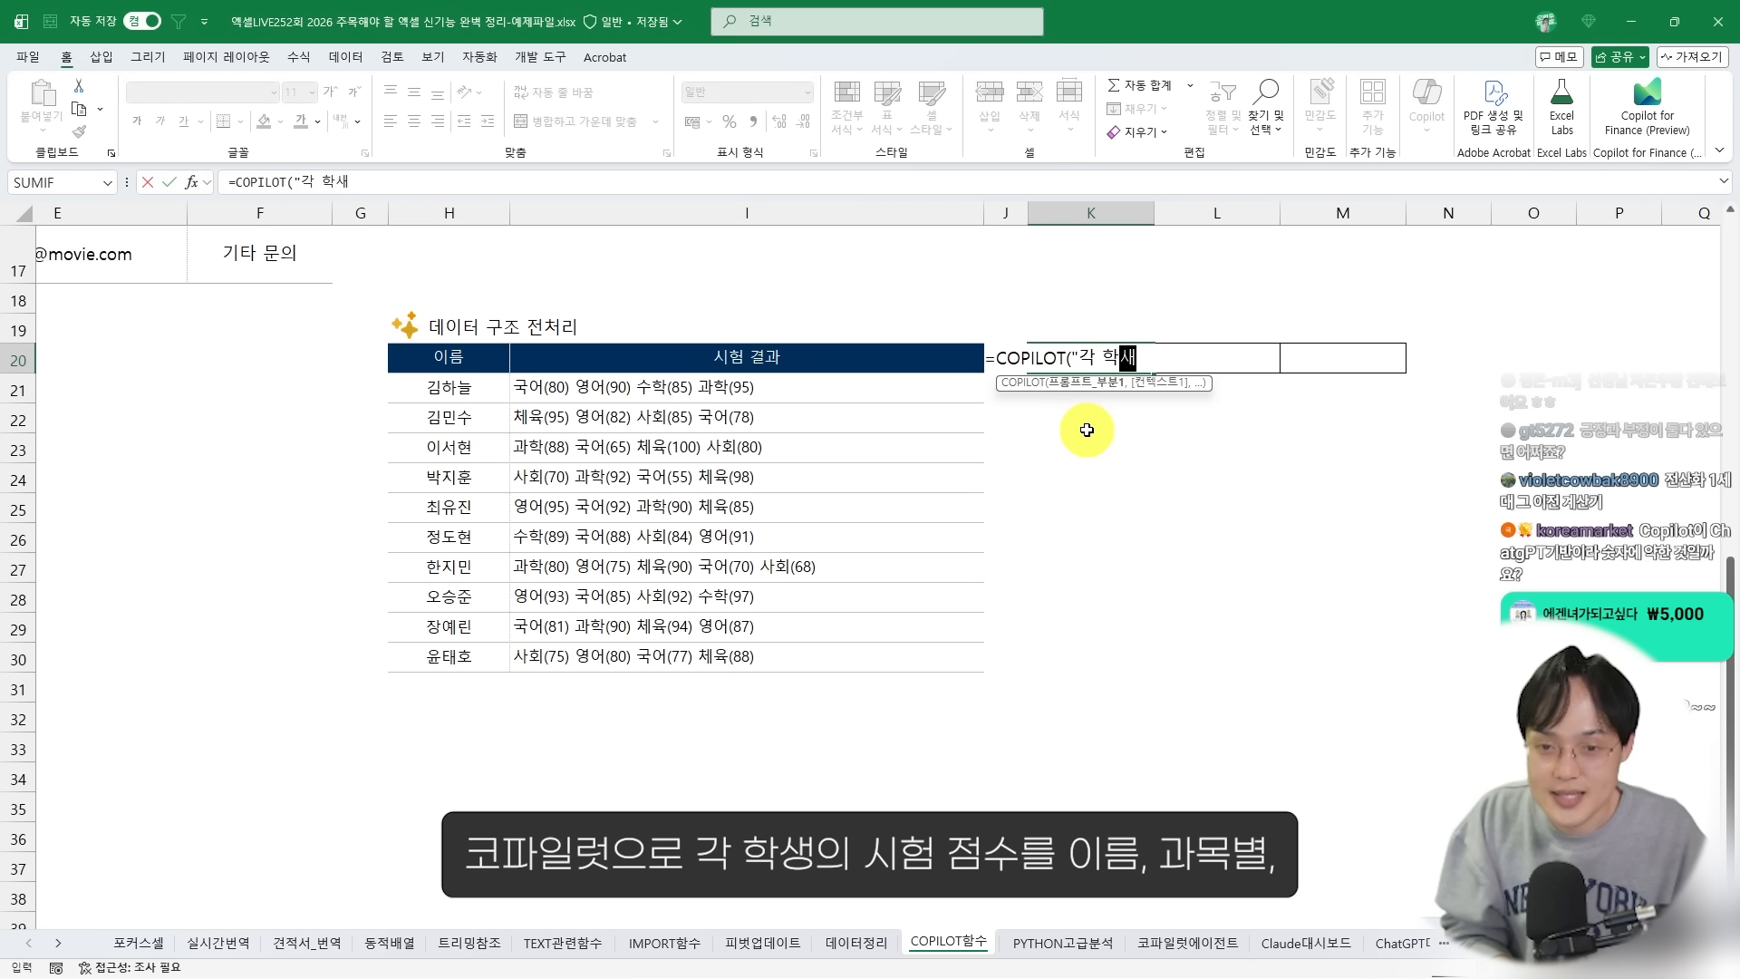
pyautogui.write(' 학생의 시험점술')
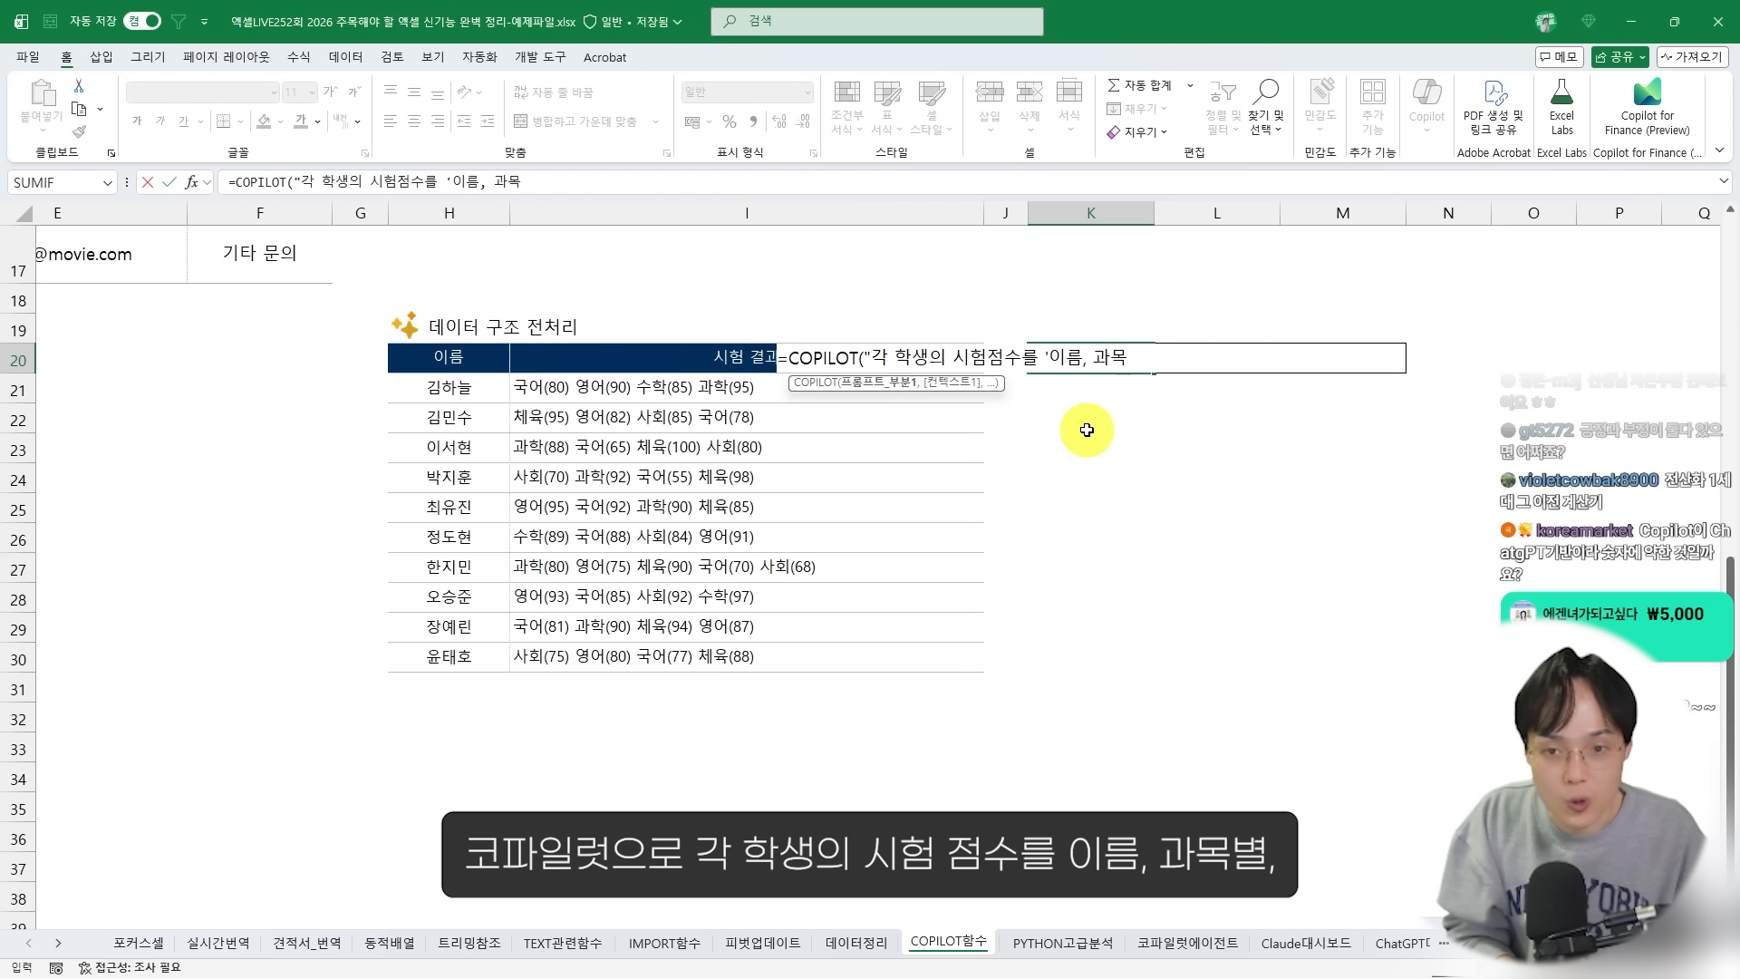
pyautogui.write("를 '이름, 과목명, 점수'")
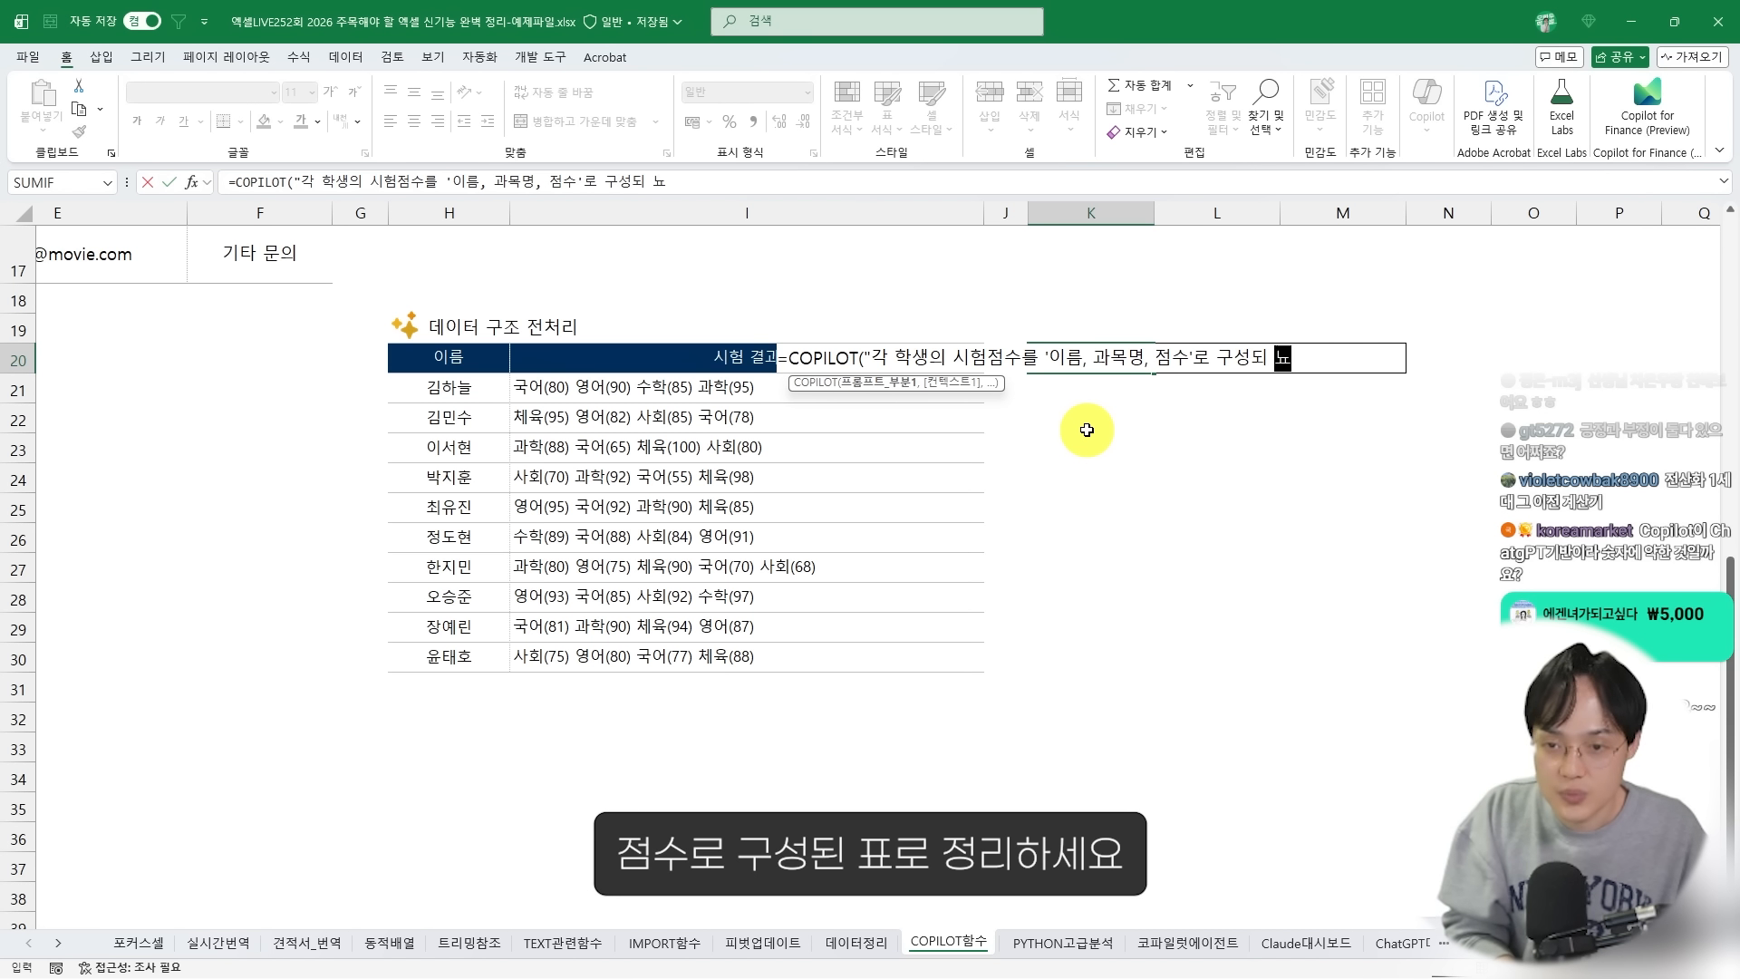
pyautogui.write('로 구성된 표로 정리')
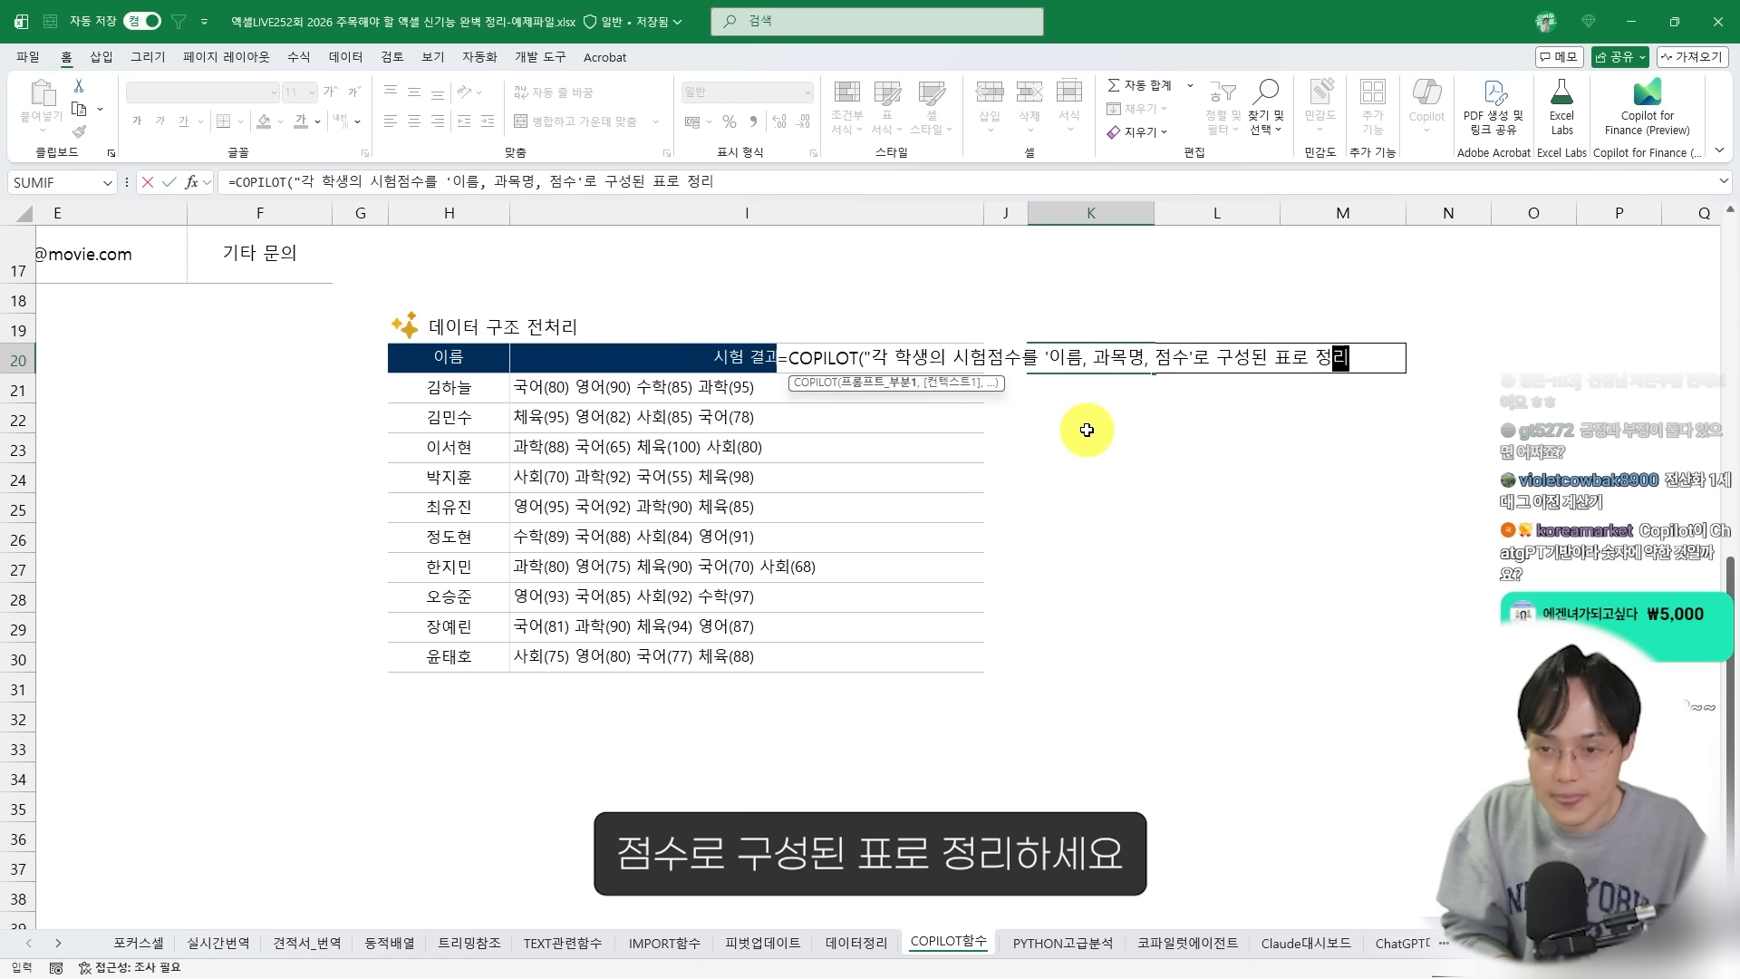
pyautogui.write('하세요.",')
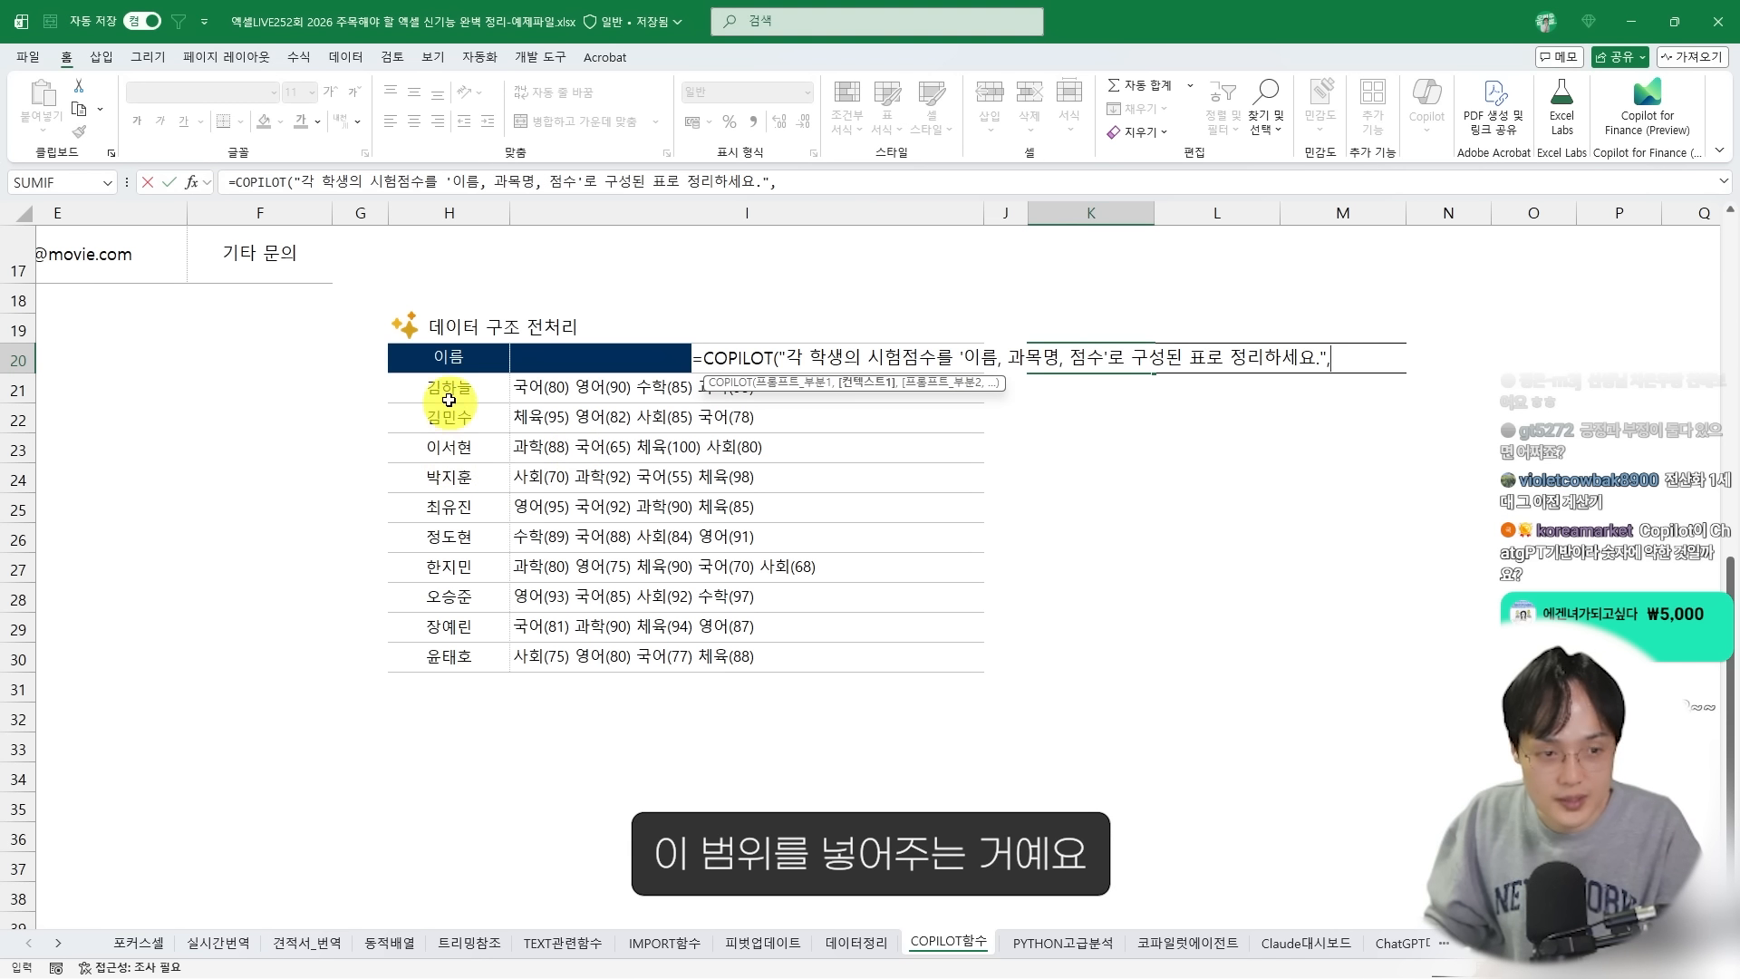
pyautogui.moveTo(448, 358); pyautogui.dragTo(712, 658)
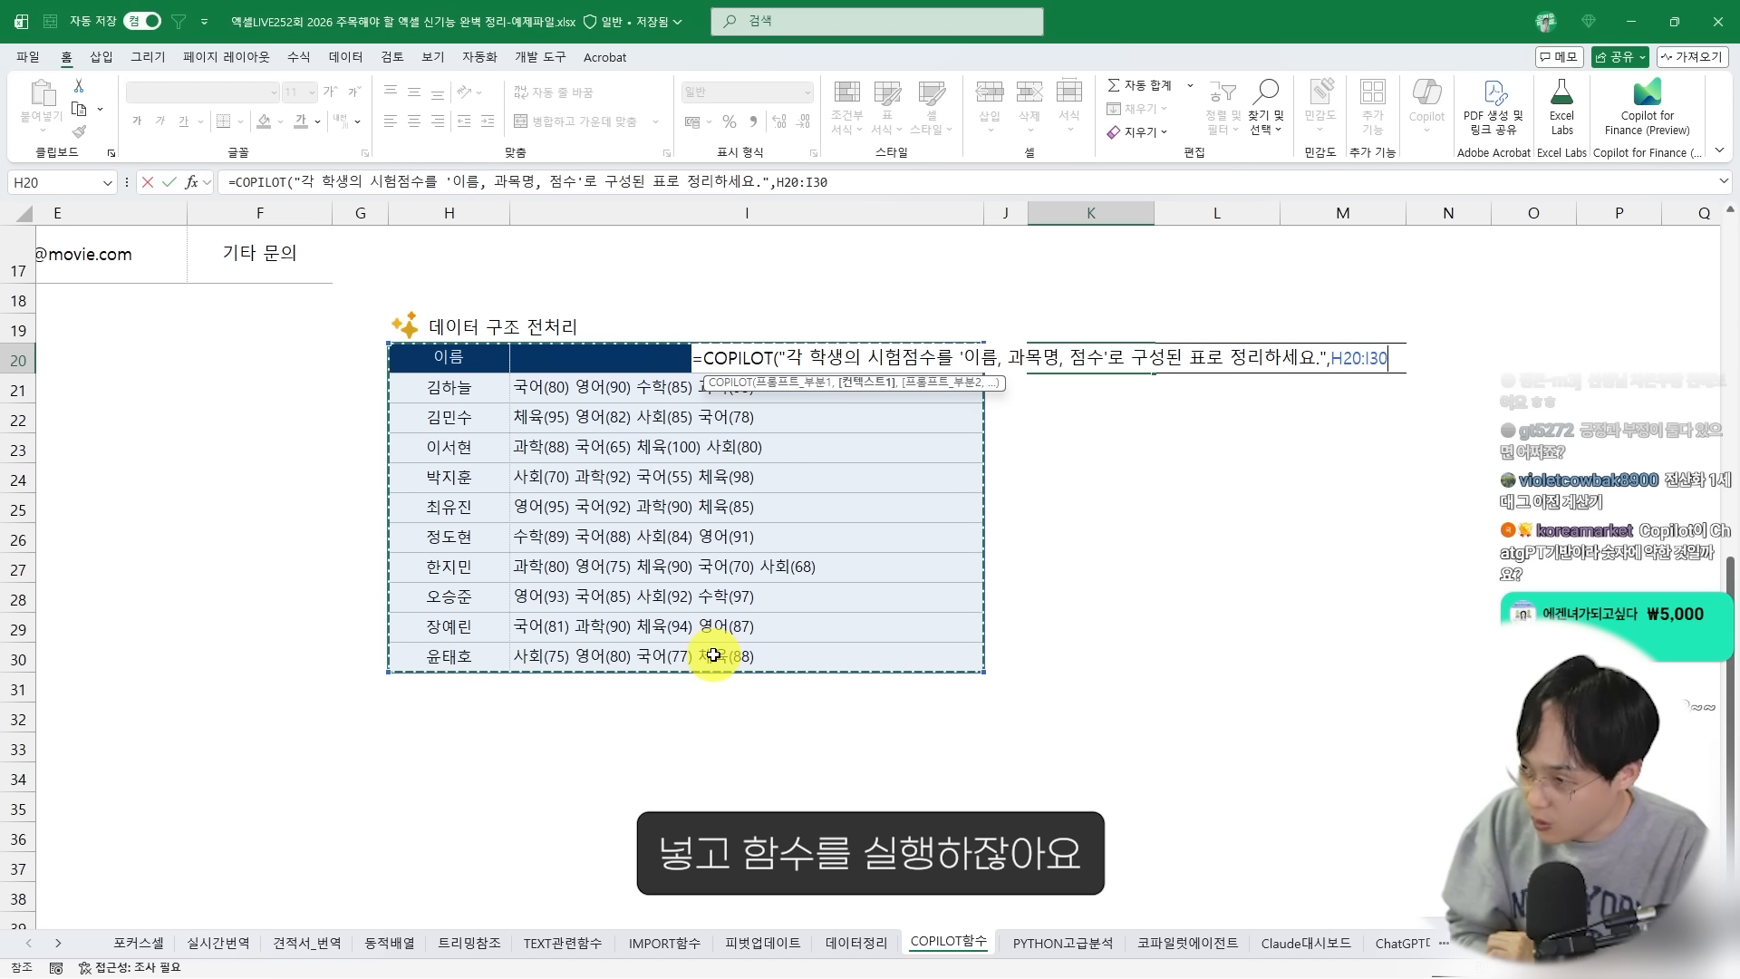
pyautogui.press('Return')
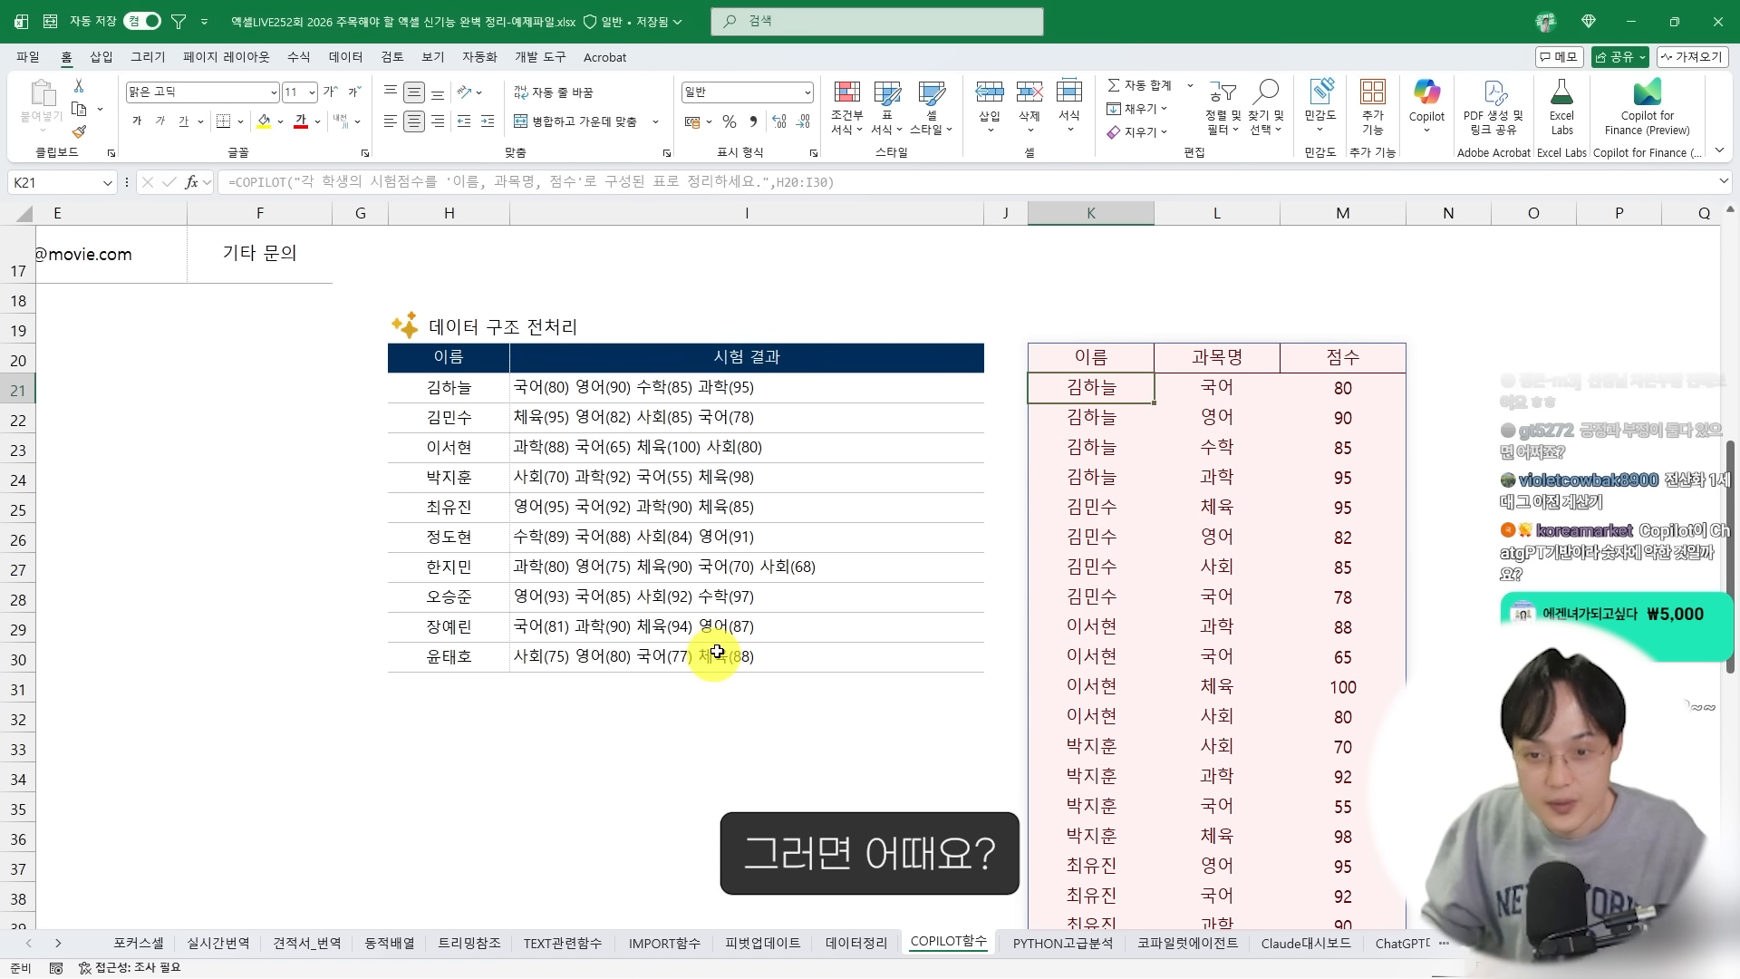
# Look through the whole generated 이름, 과목명, 점수 table down to its last row
pyautogui.keyDown('ctrl'); pyautogui.scroll(-1, 713, 656); pyautogui.keyUp('ctrl')
pyautogui.click(1321, 390)
pyautogui.click(1396, 654)
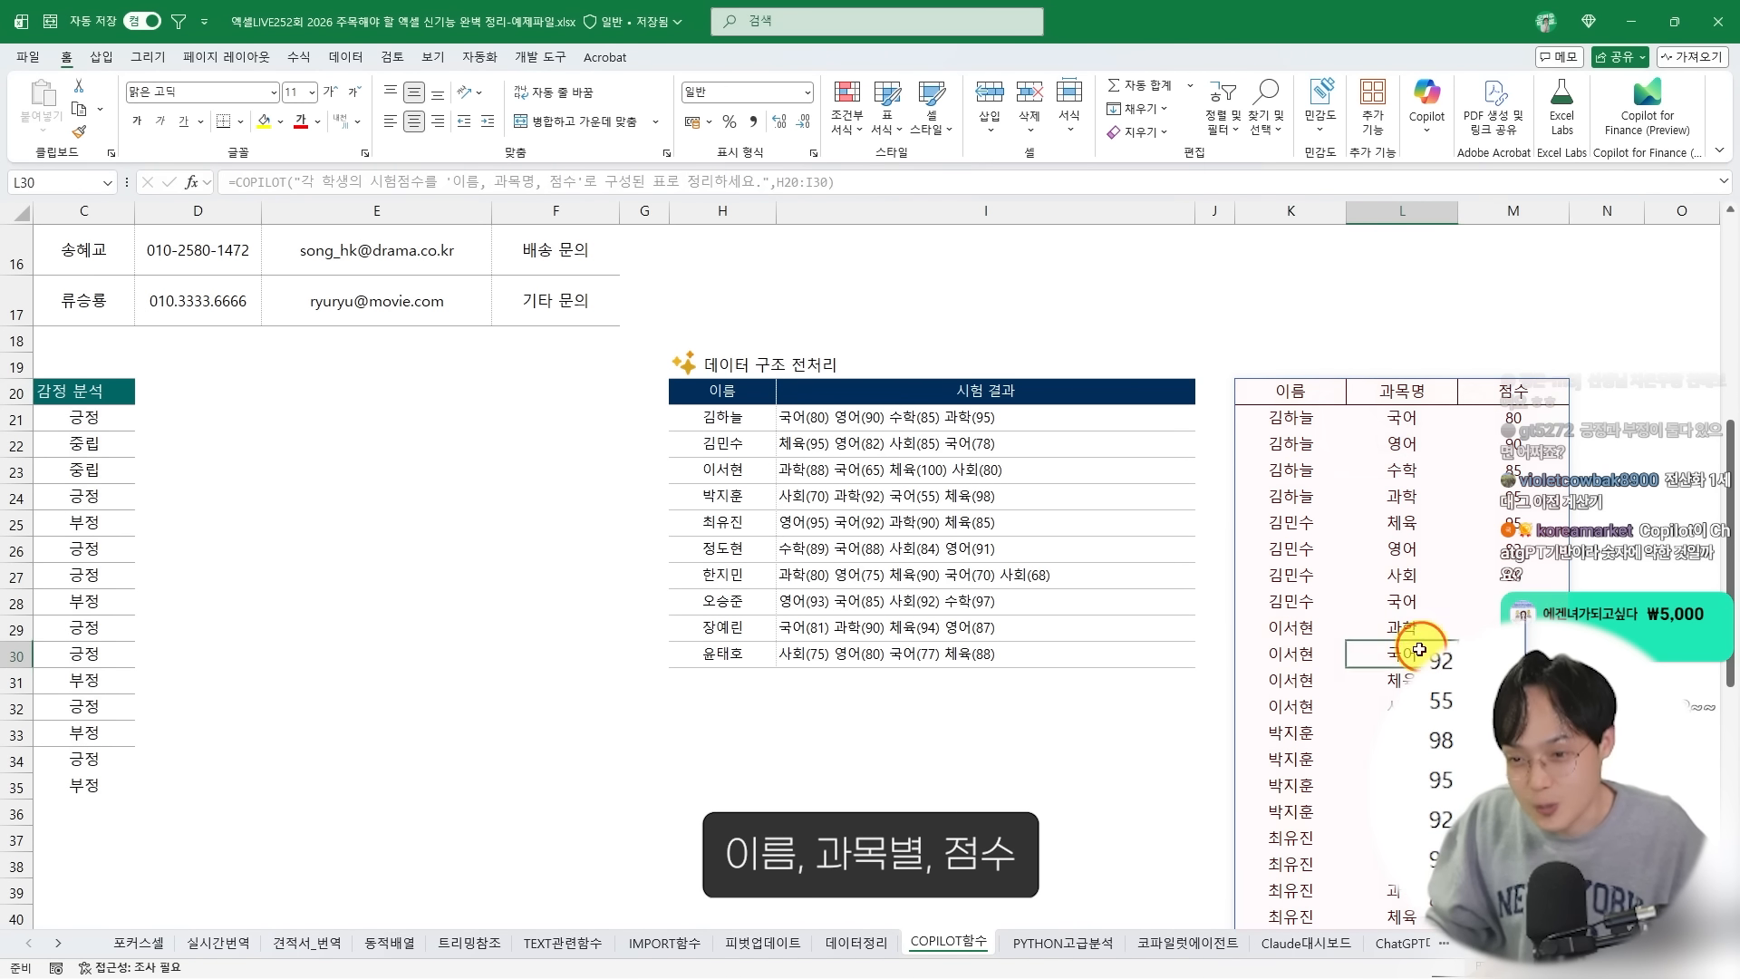
pyautogui.keyDown('ctrl'); pyautogui.scroll(-1, 1334, 737); pyautogui.keyUp('ctrl')
pyautogui.scroll(-7, 1334, 737)
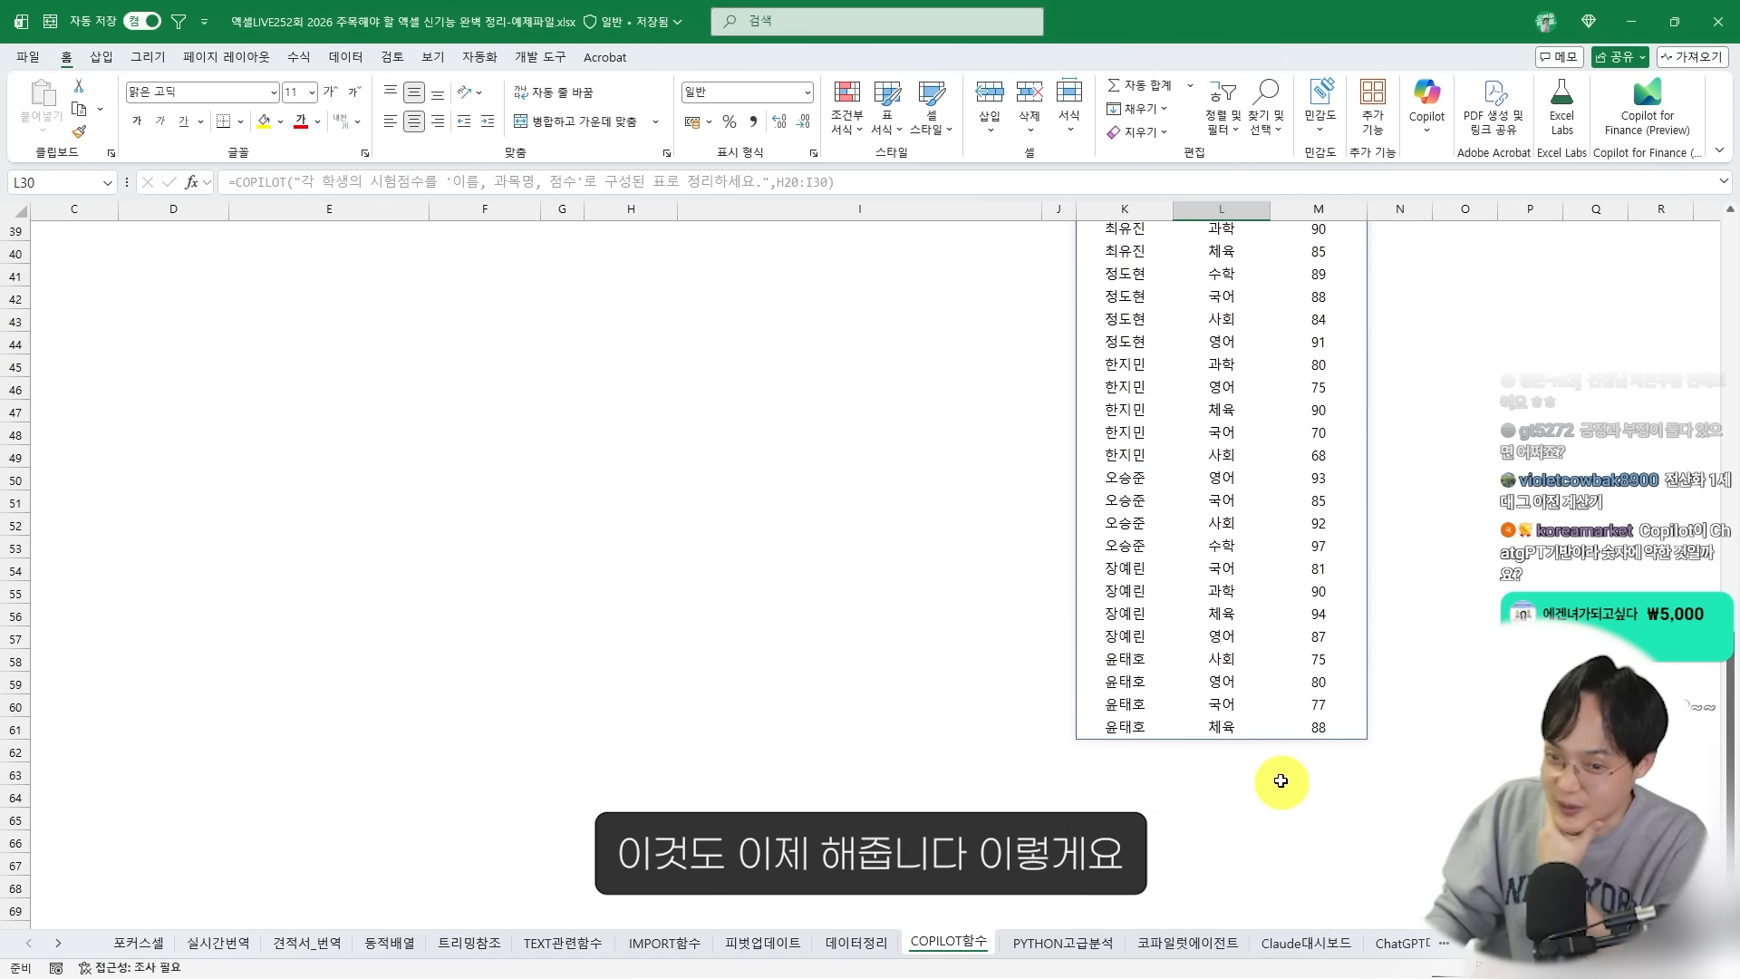
pyautogui.scroll(9, 1283, 778)
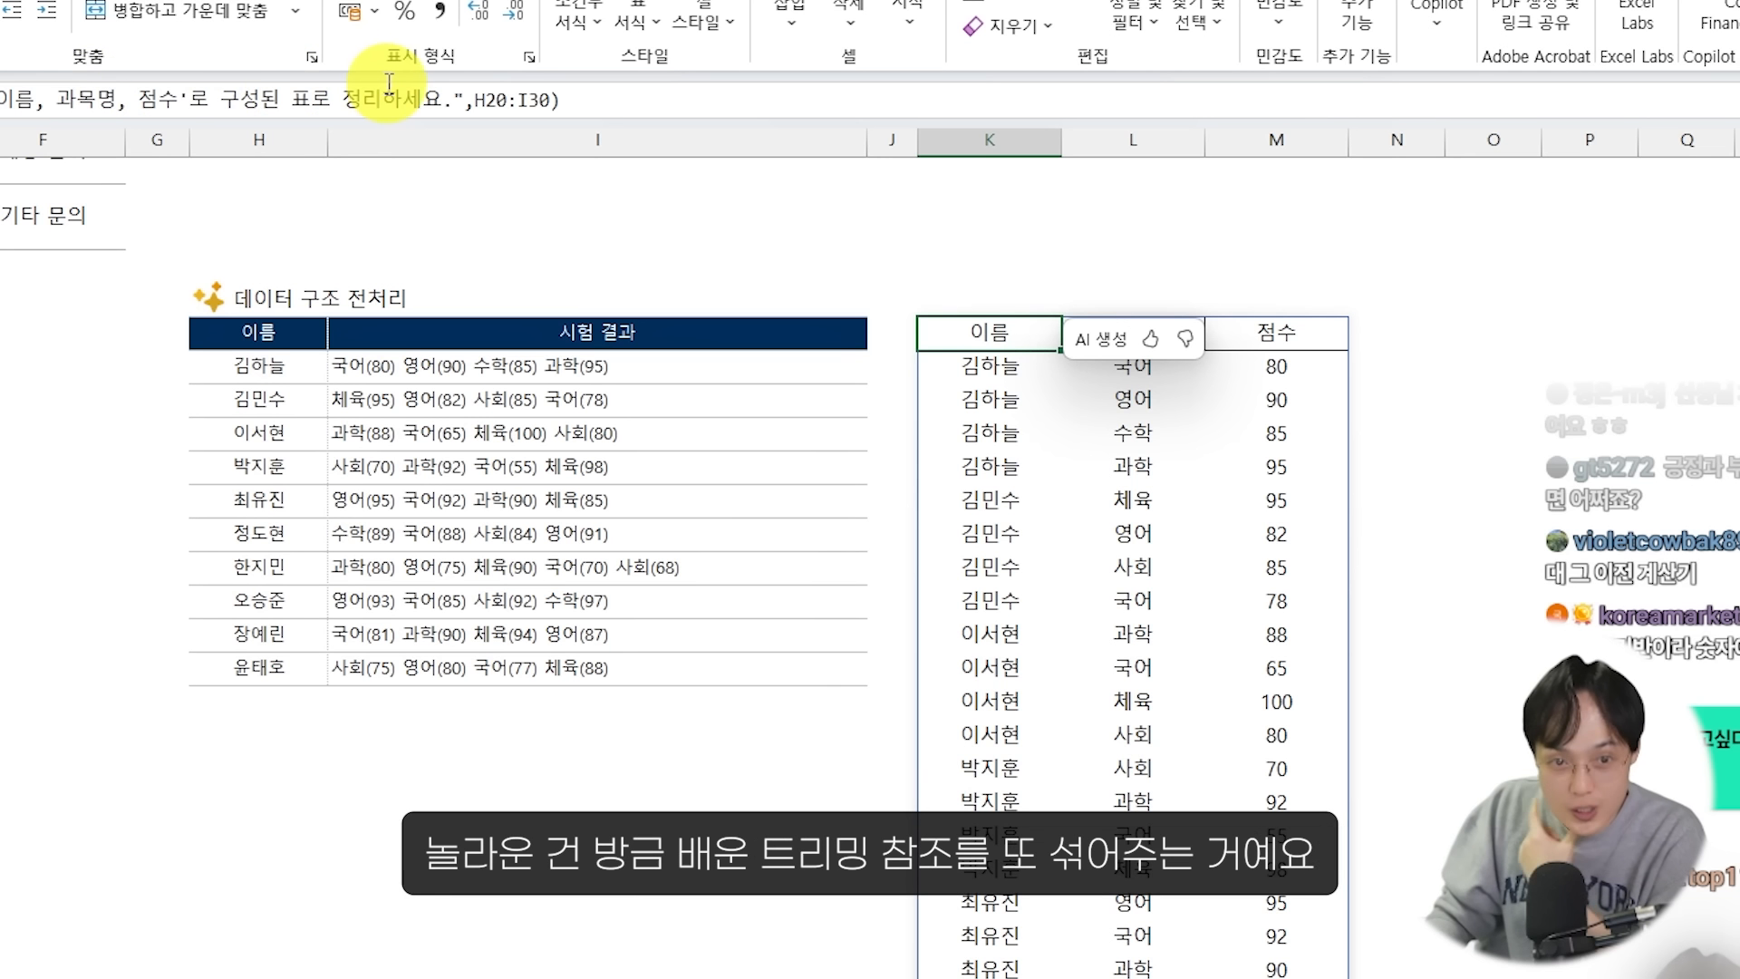
# Change the source range in the K20 COPILOT formula to the trimmed reference H20.:.I50
pyautogui.click(507, 99)
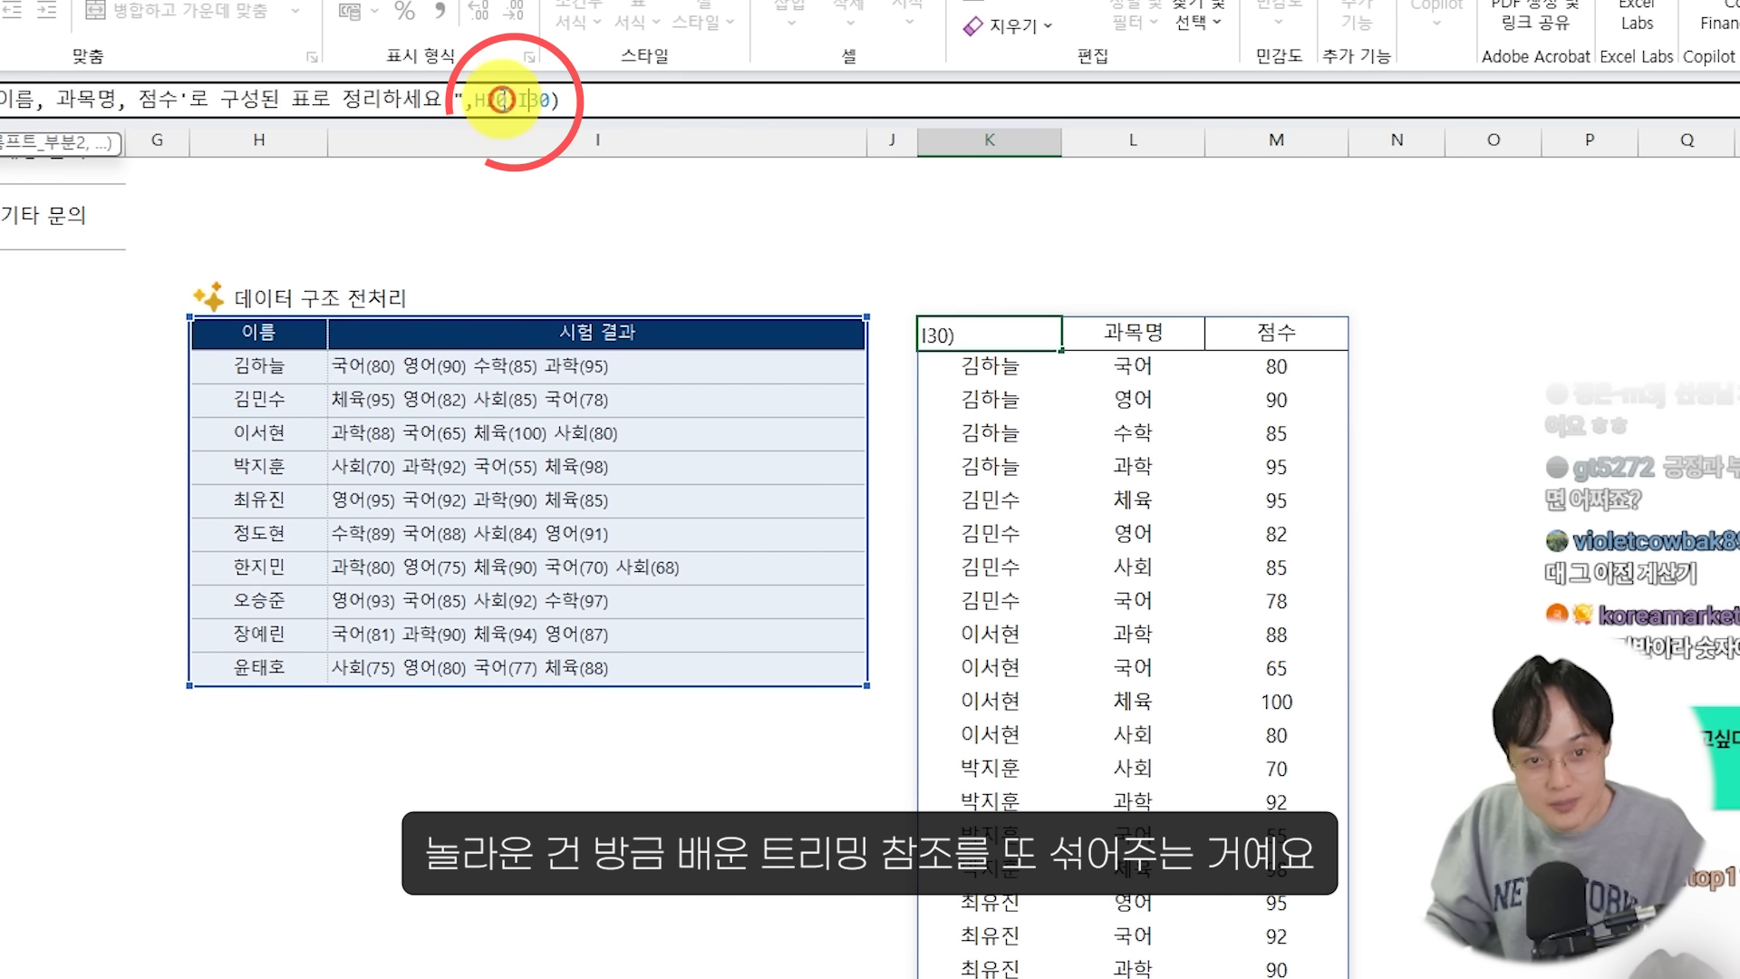
pyautogui.write('.')
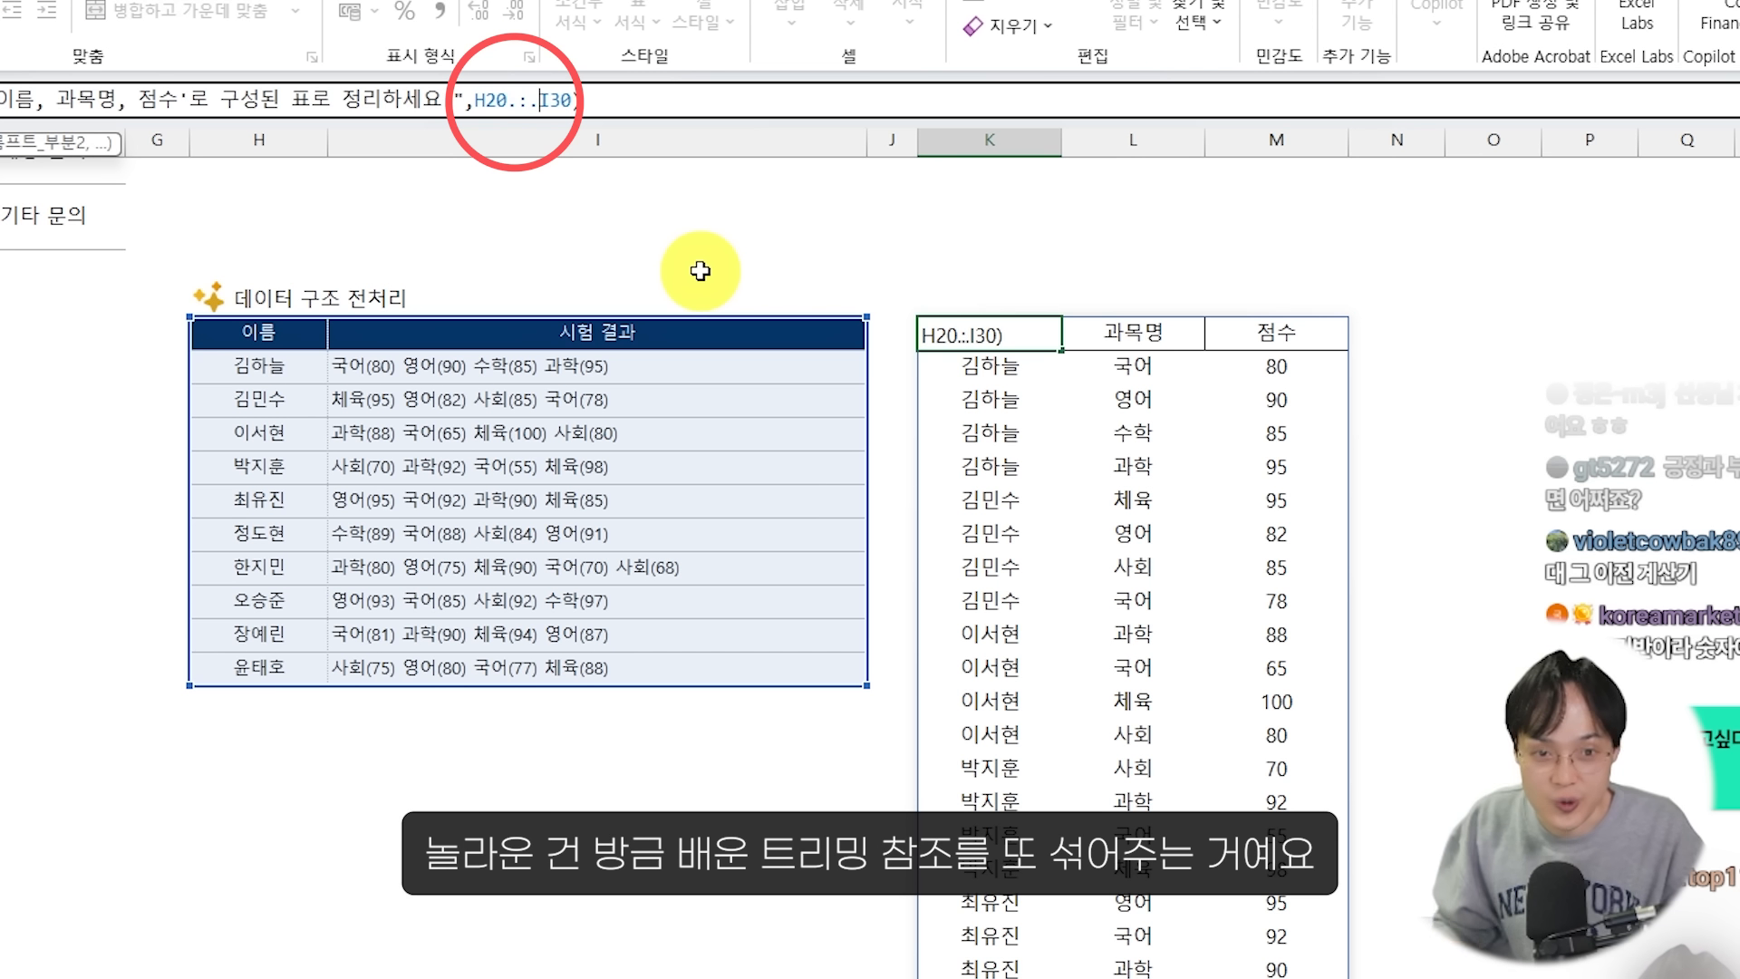
pyautogui.click(557, 115)
pyautogui.press('BackSpace')
pyautogui.write('5')
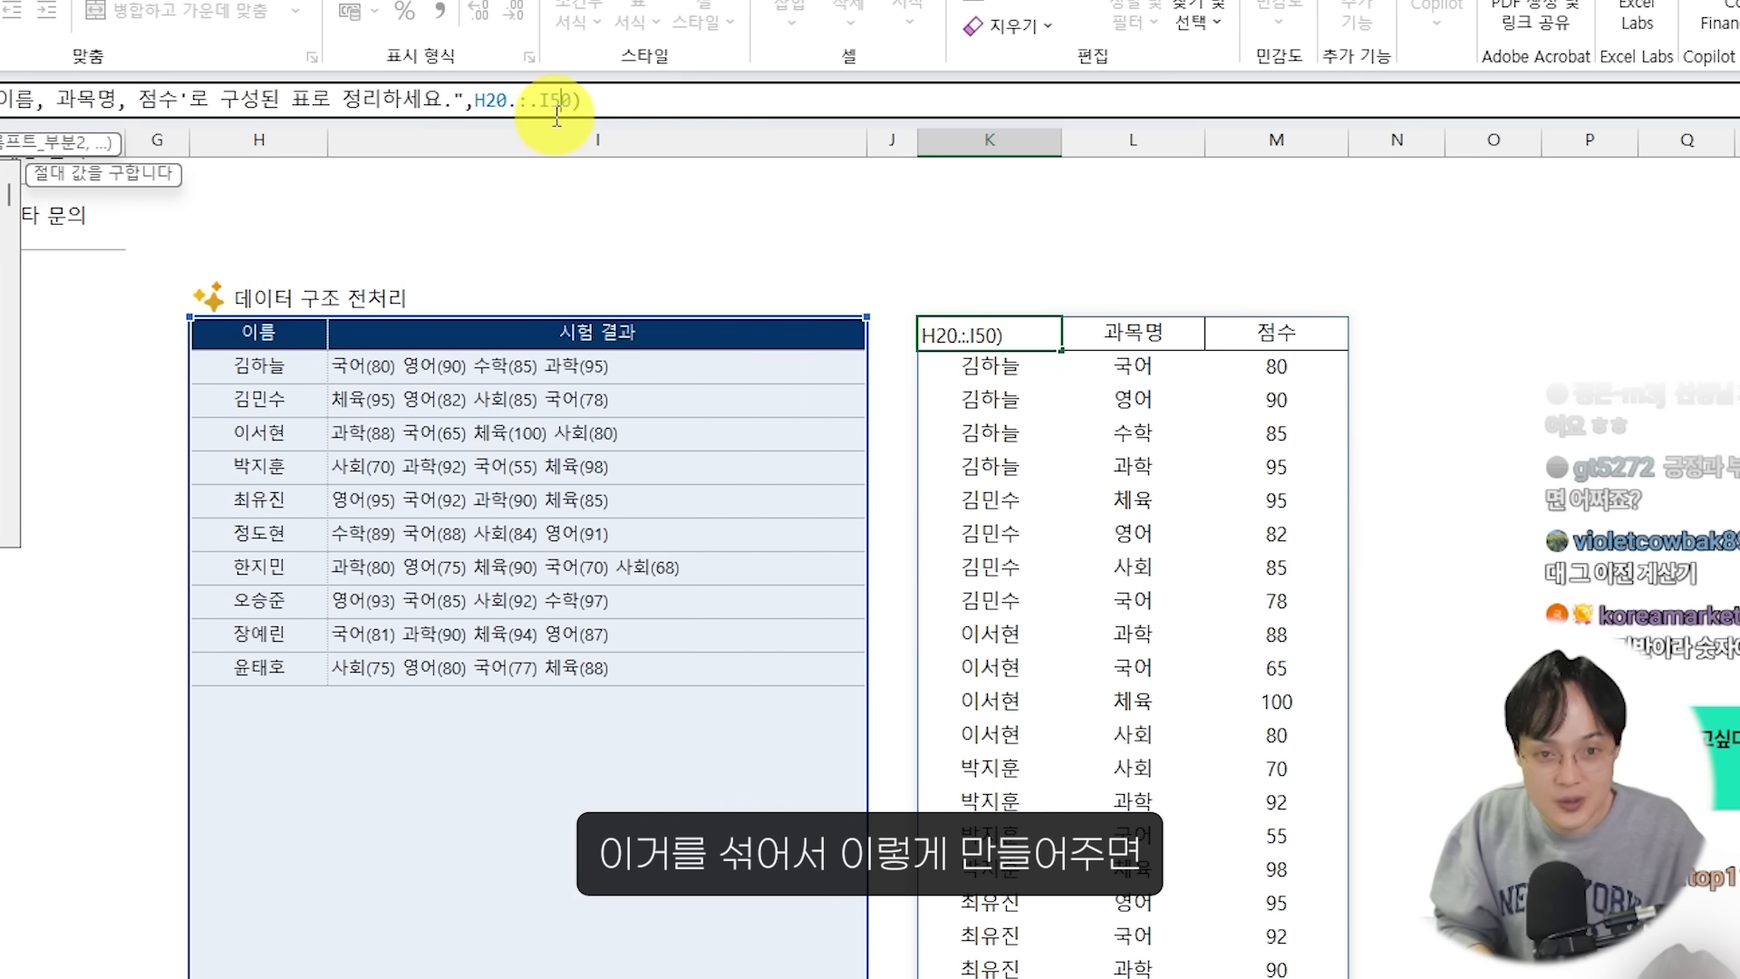
pyautogui.press('Return')
# Copy the two student rows H22:I23 and paste them at H31, directly below the 시험 결과 table
pyautogui.moveTo(263, 500); pyautogui.dragTo(400, 530)
pyautogui.hotkey('ctrl', 'c')
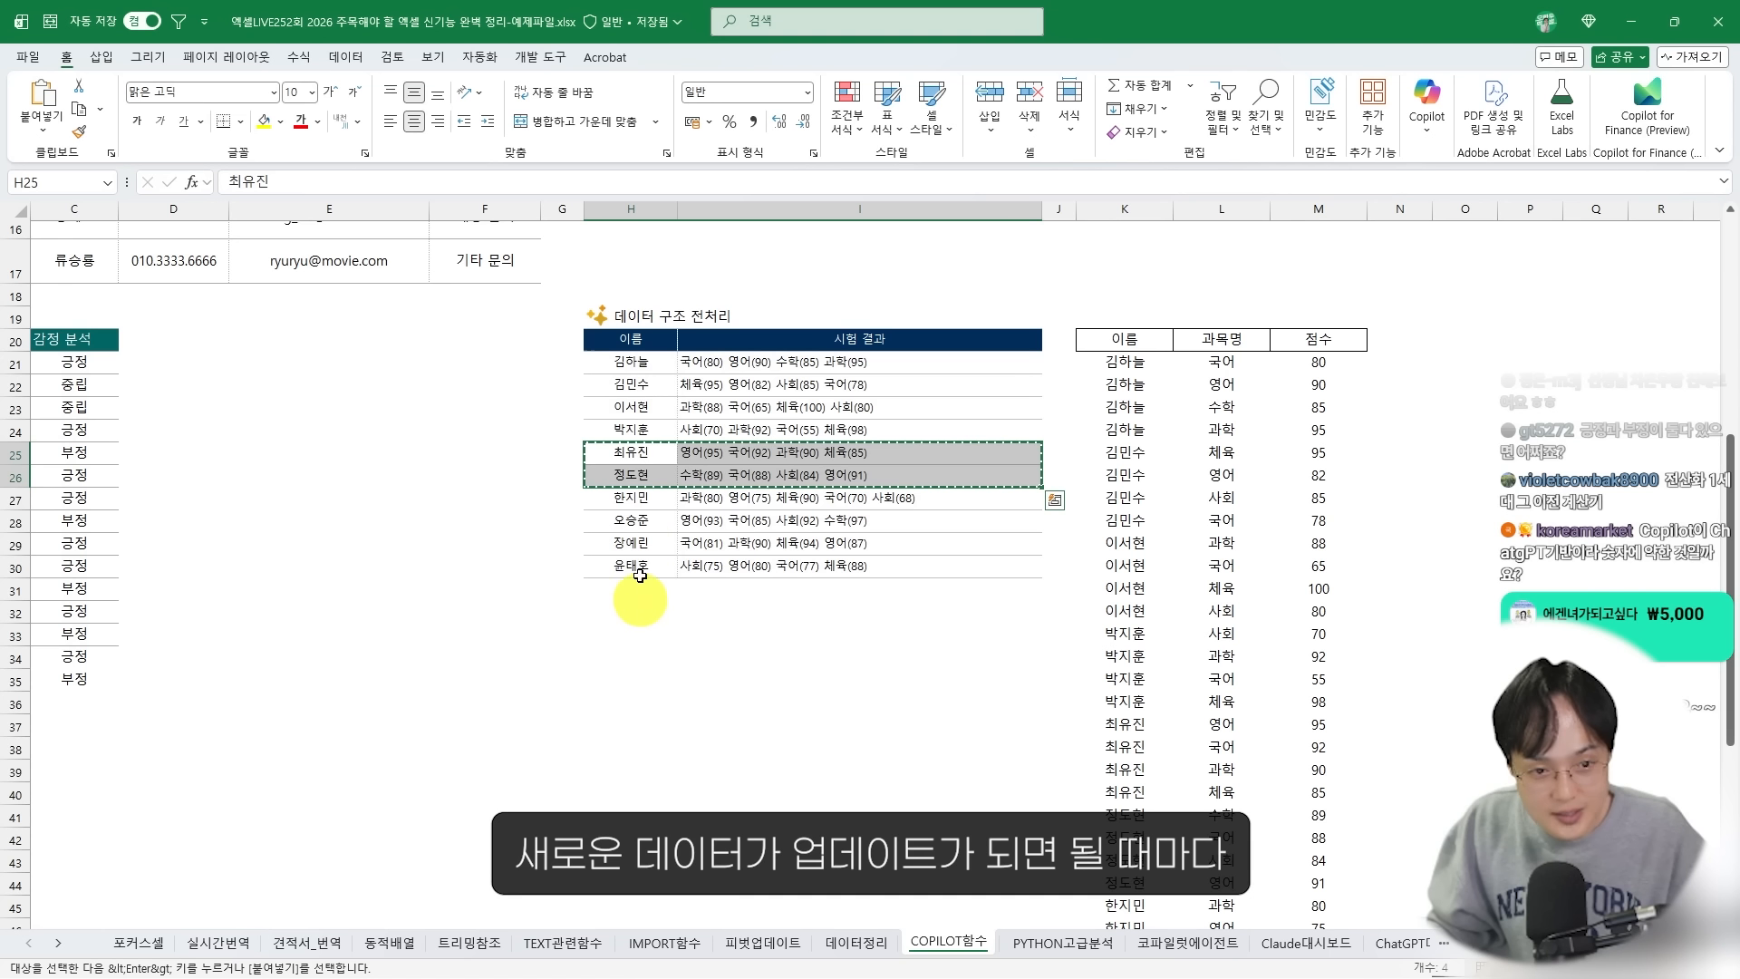
pyautogui.moveTo(632, 384); pyautogui.dragTo(689, 408)
pyautogui.hotkey('ctrl', 'c')
pyautogui.click(634, 587)
pyautogui.hotkey('ctrl', 'v')
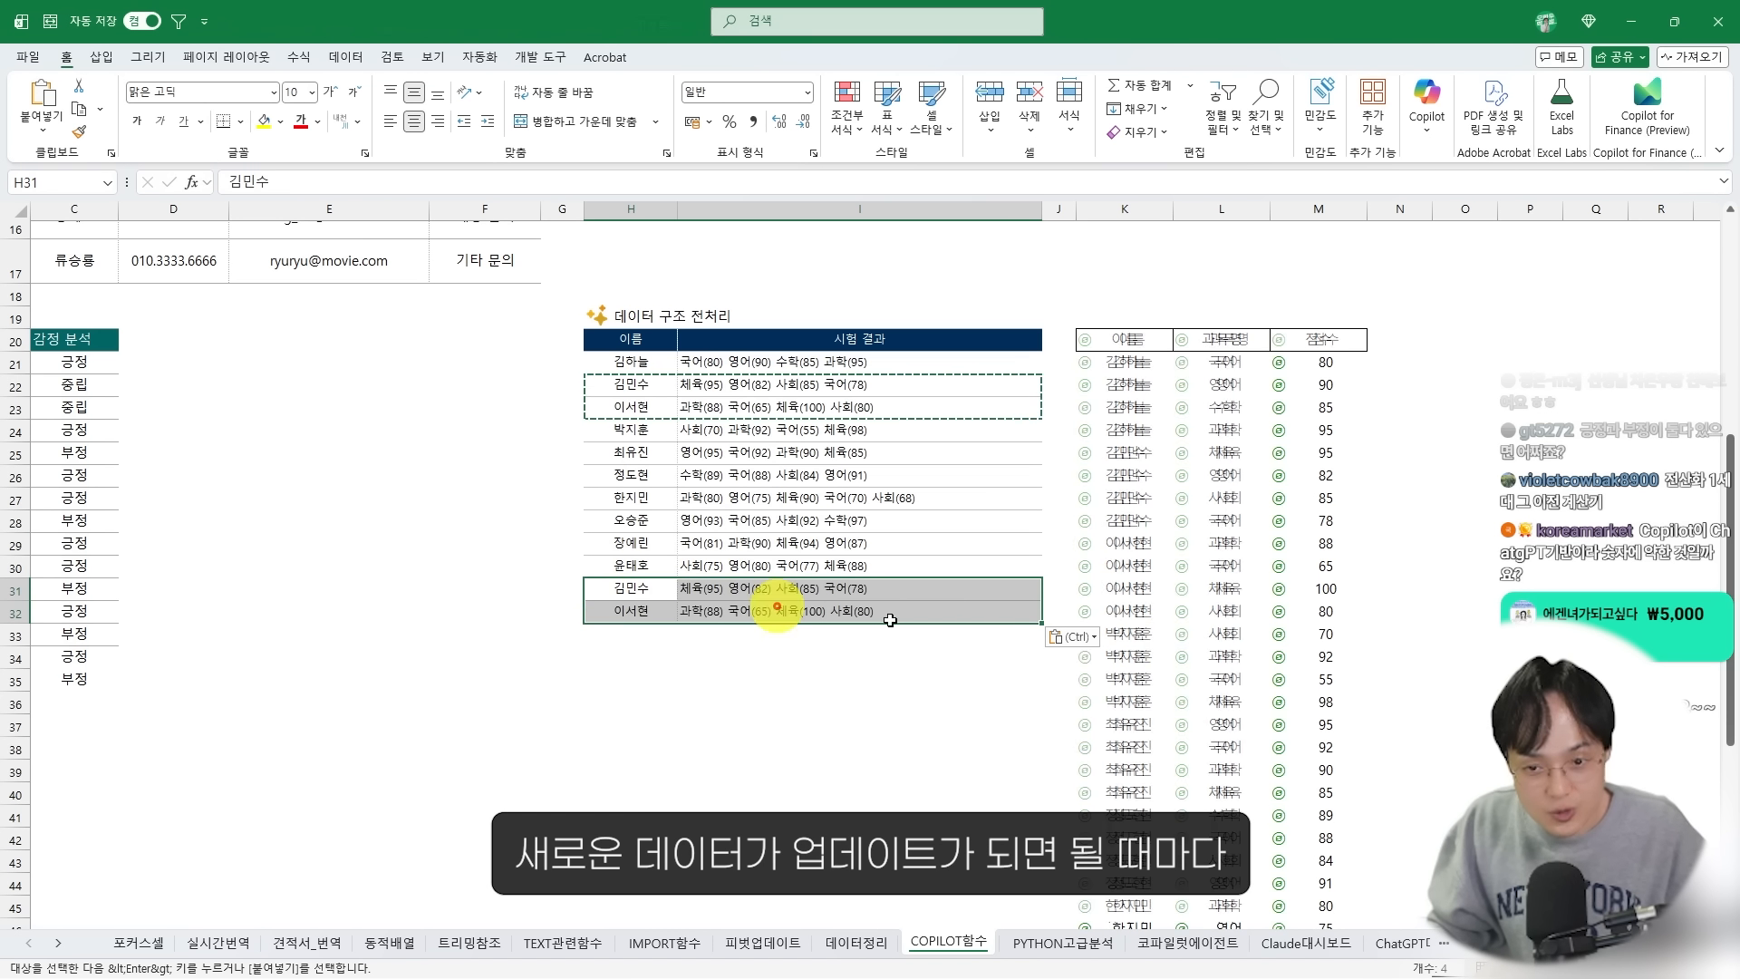
pyautogui.click(1129, 498)
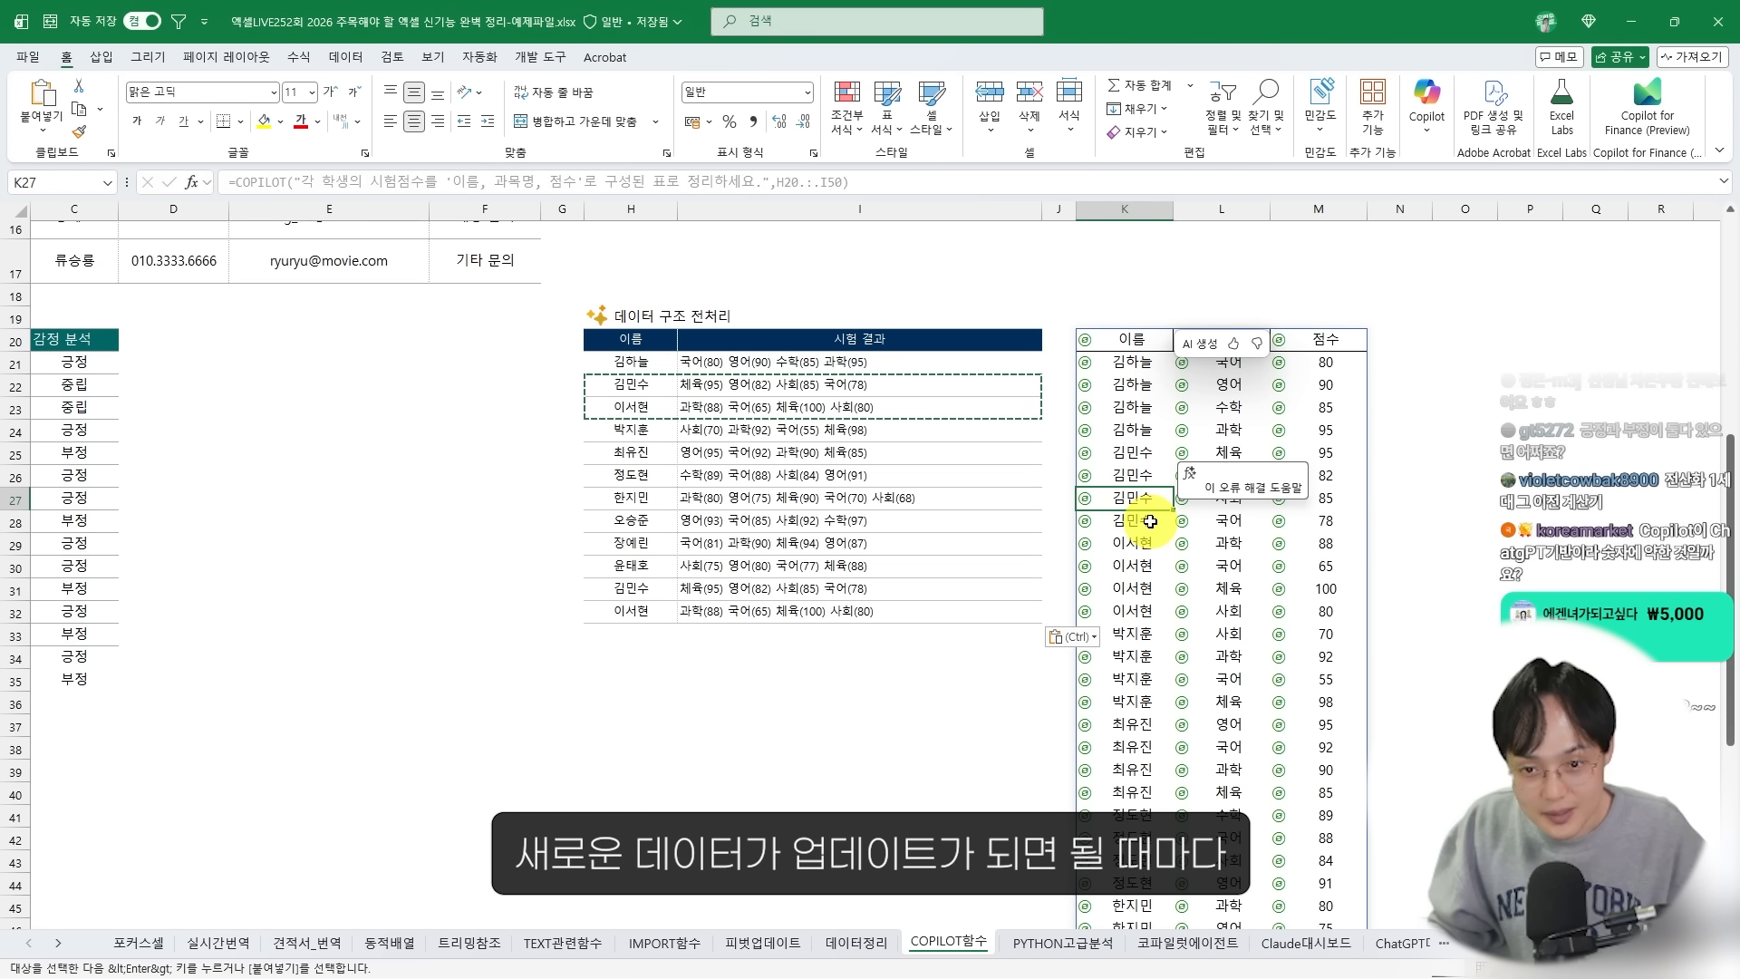
# Replace the student names in H31 and H32 with two new names
pyautogui.click(618, 587)
pyautogui.write('ㅇㅗ빤')
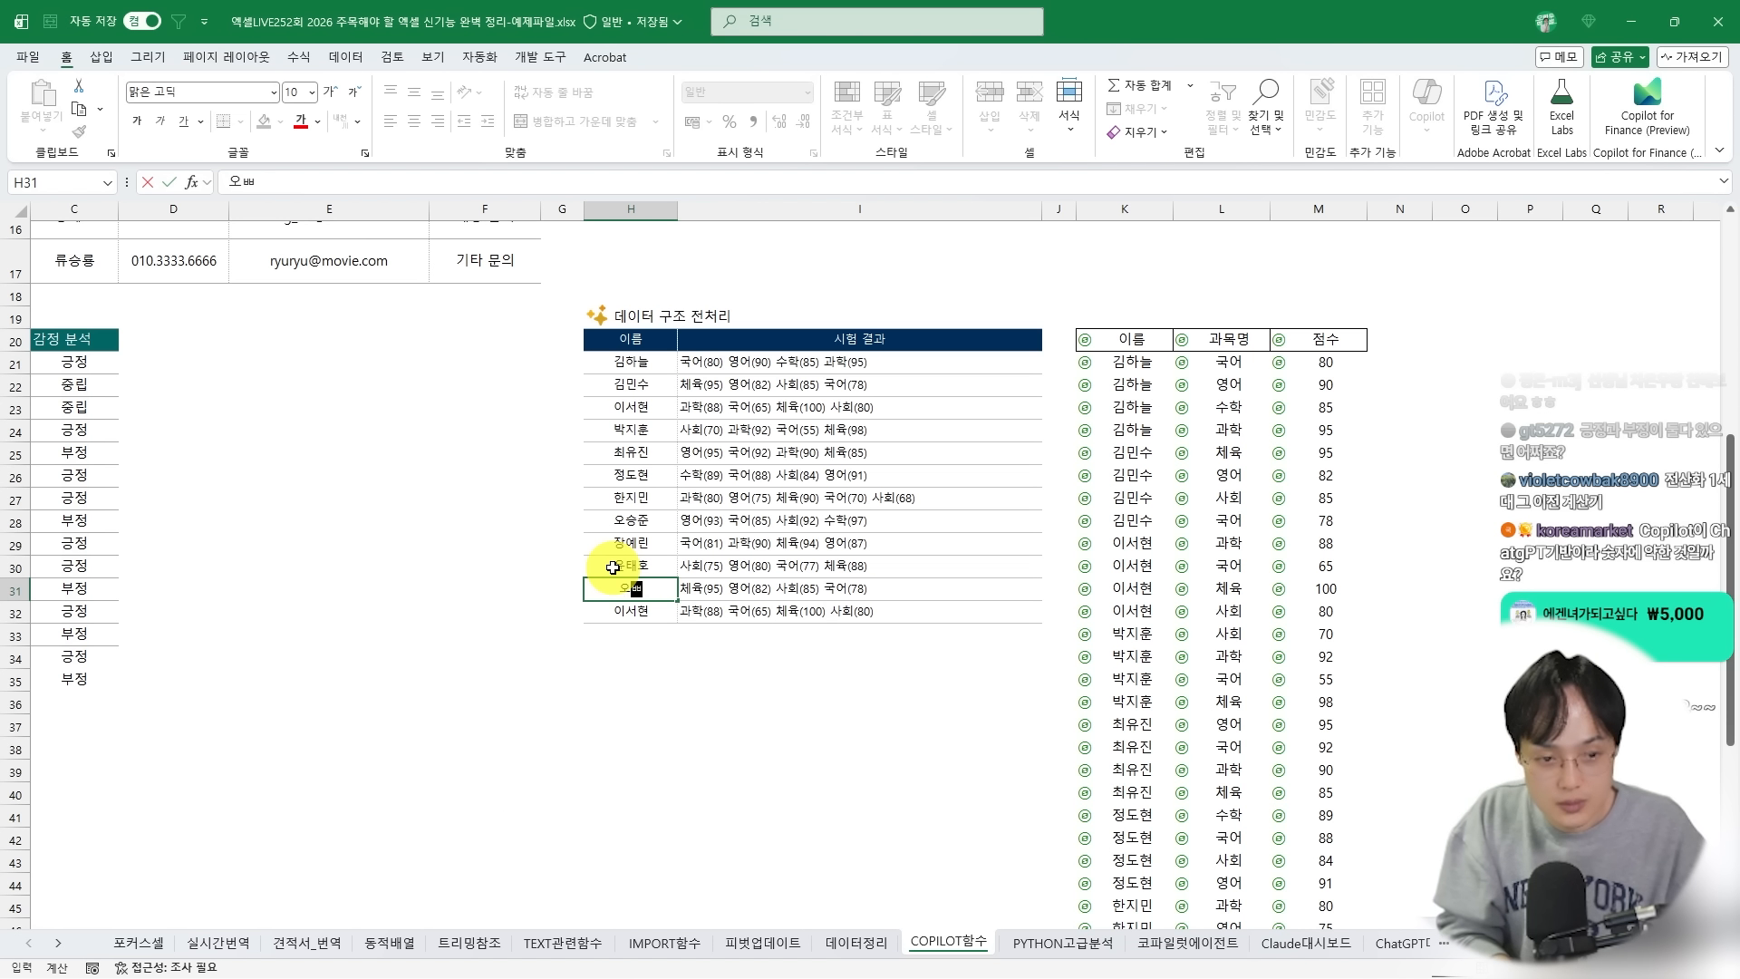
pyautogui.write('ㅏ두')
pyautogui.press('Return')
pyautogui.write('엄맏ㅜ')
pyautogui.press('Return')
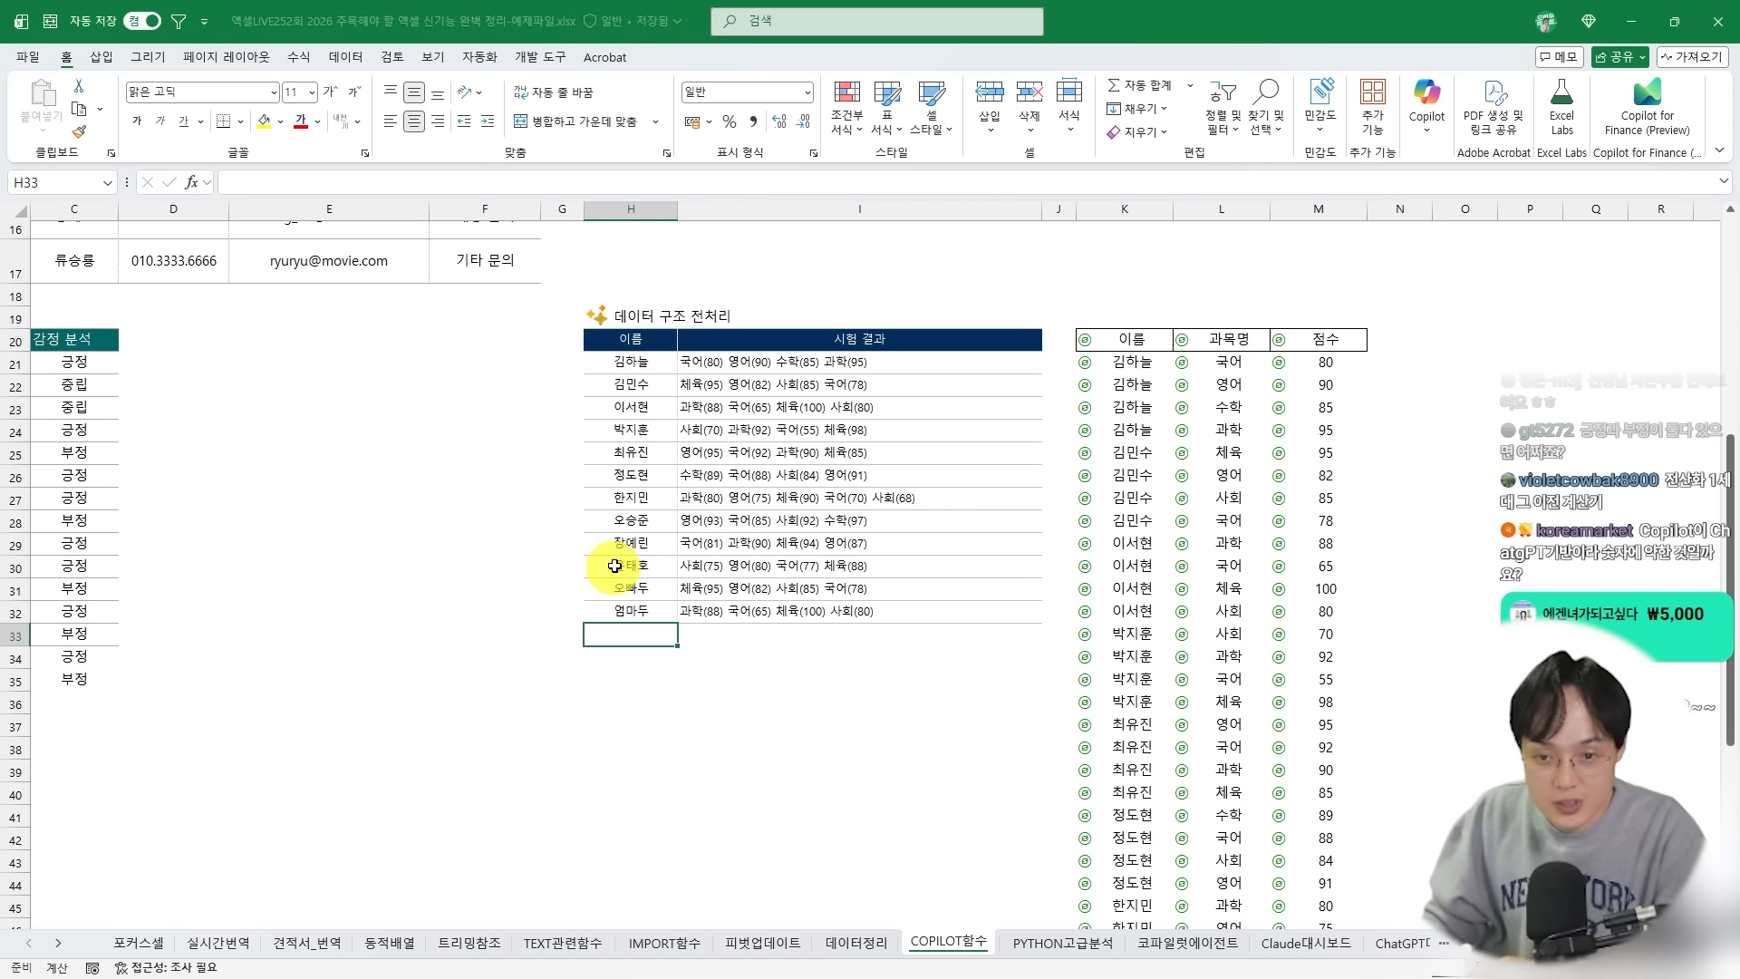
# Check the recalculated 이름, 과목명, 점수 table for the added students' rows and view the K20 formula
pyautogui.click(1223, 524)
pyautogui.scroll(-9, 1226, 543)
pyautogui.scroll(6, 1206, 466)
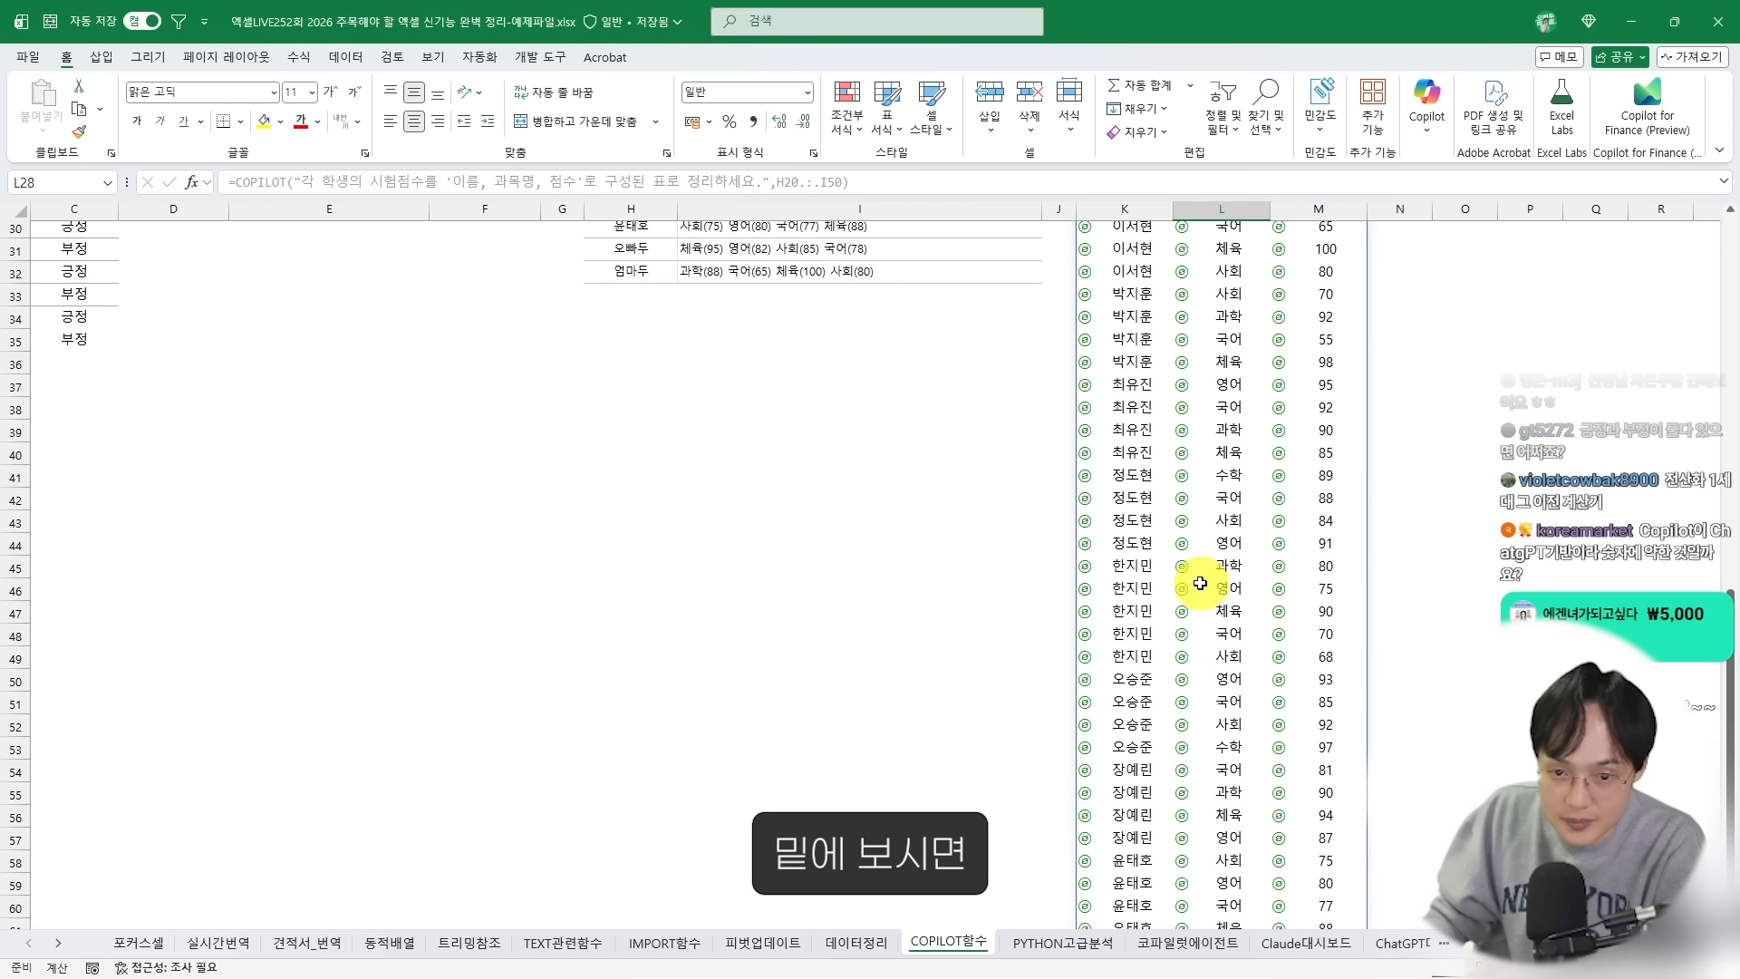
pyautogui.scroll(-8, 1174, 702)
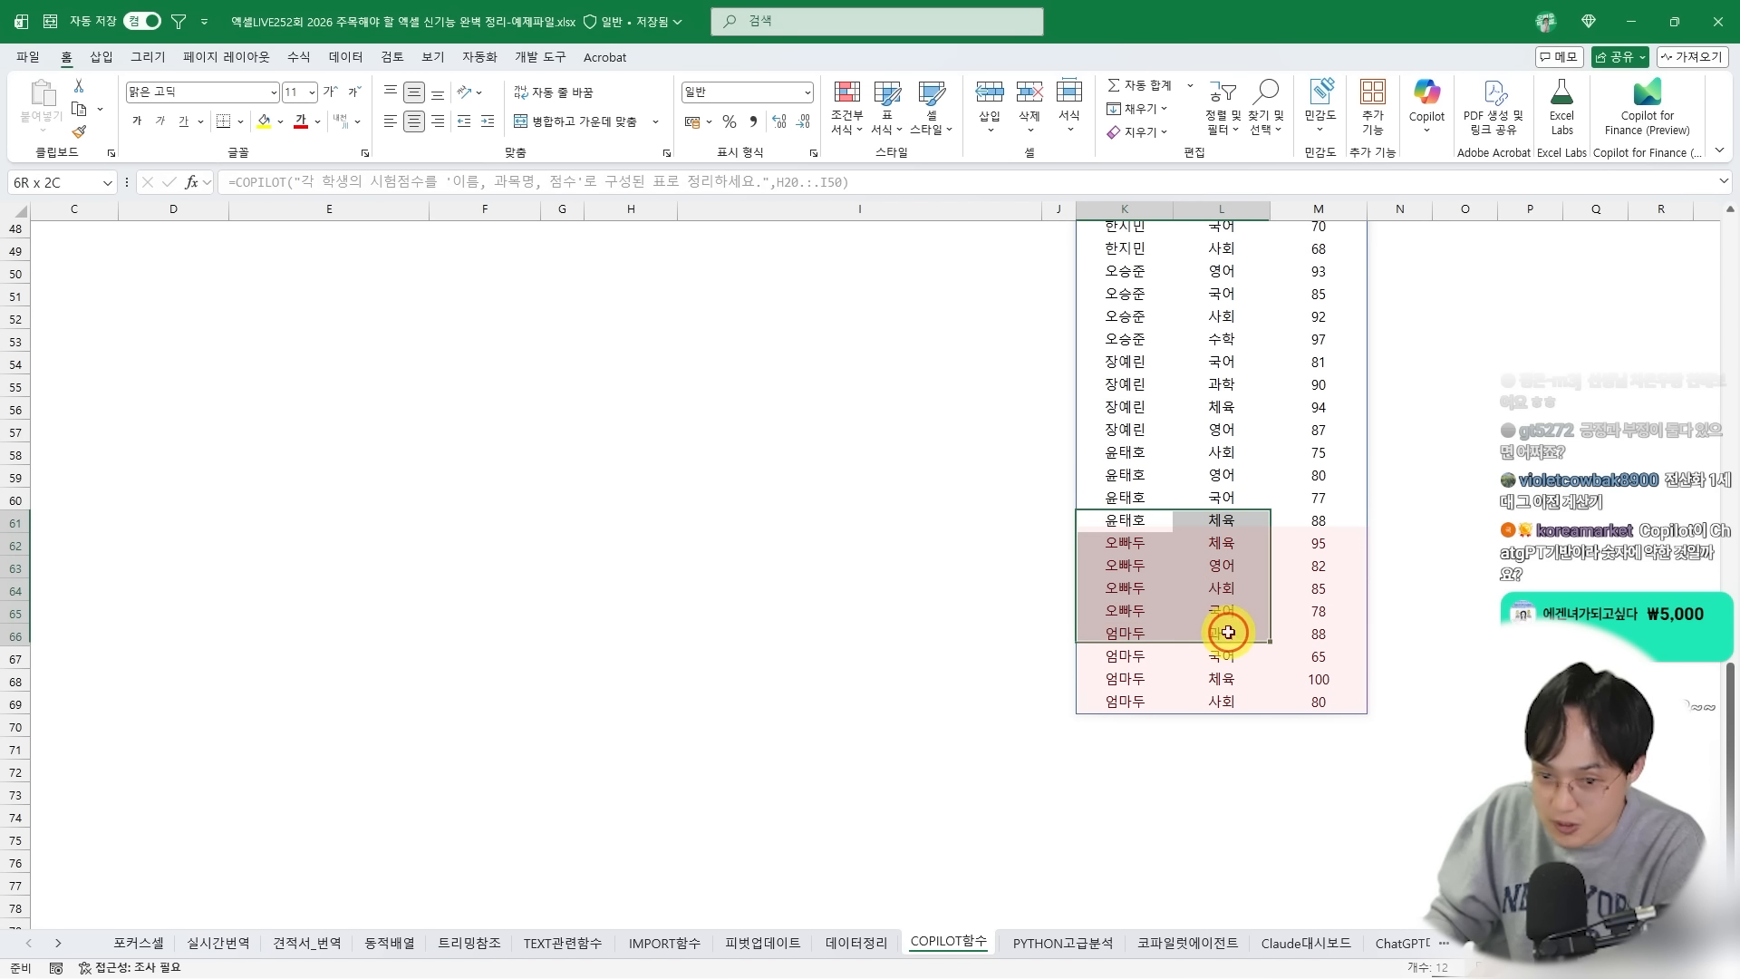
pyautogui.click(1190, 678)
pyautogui.scroll(12, 1203, 680)
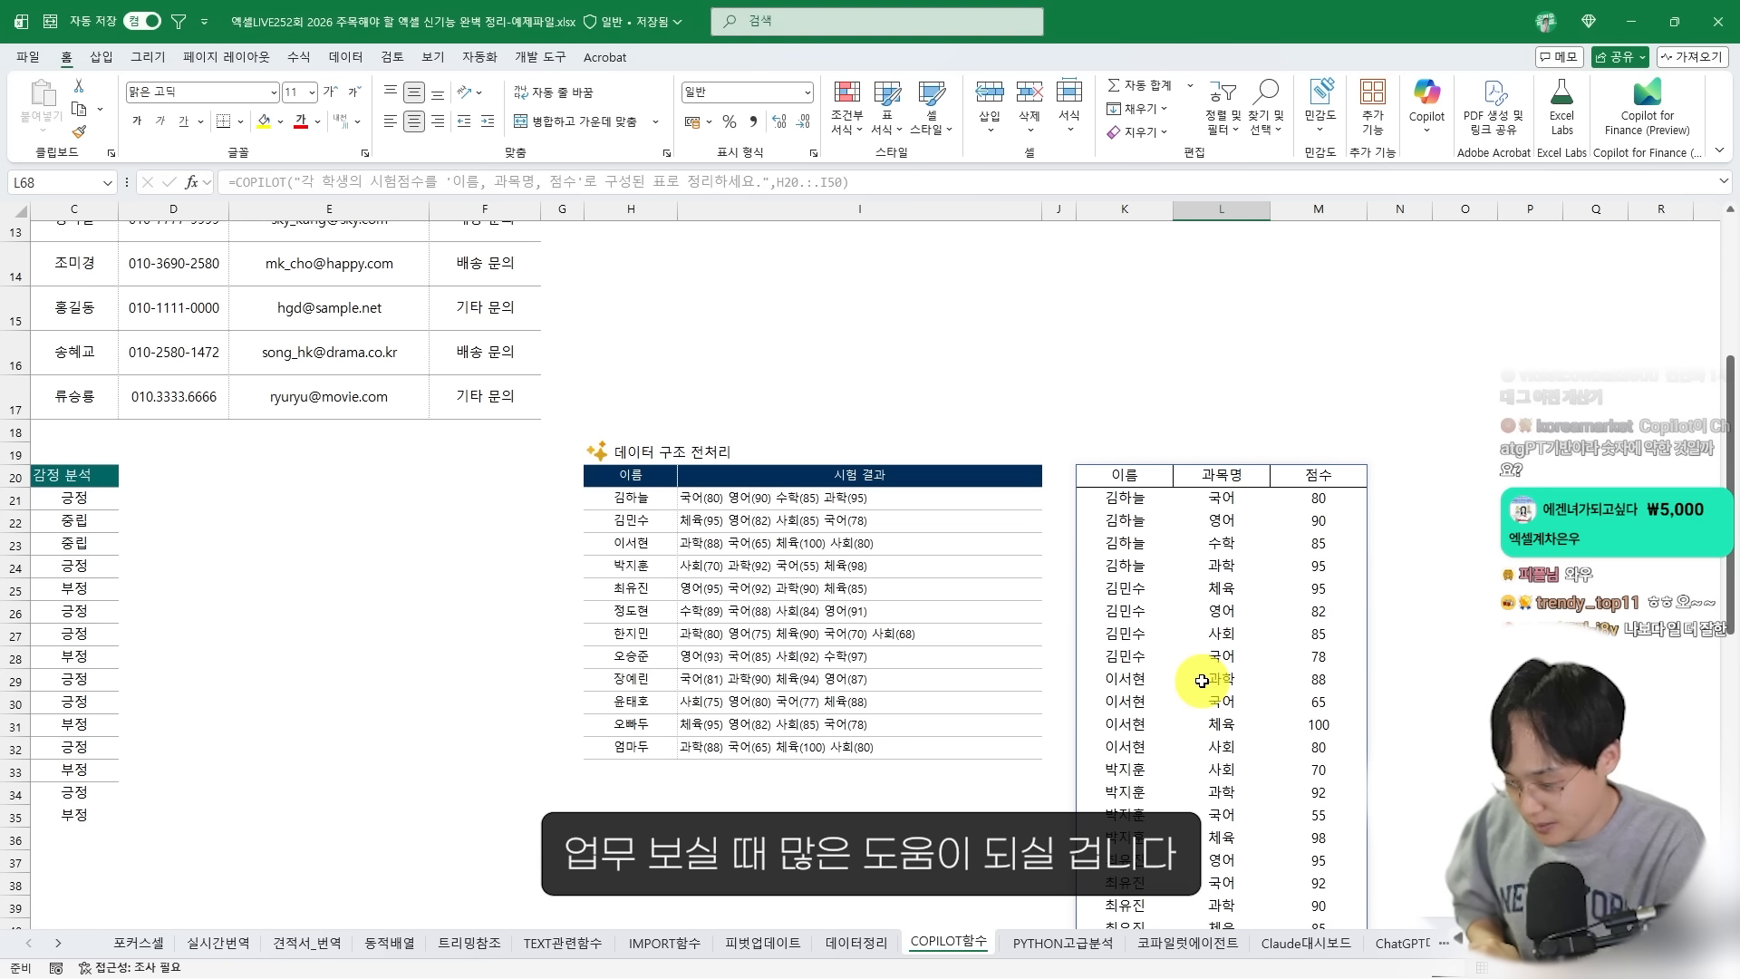
pyautogui.click(1125, 517)
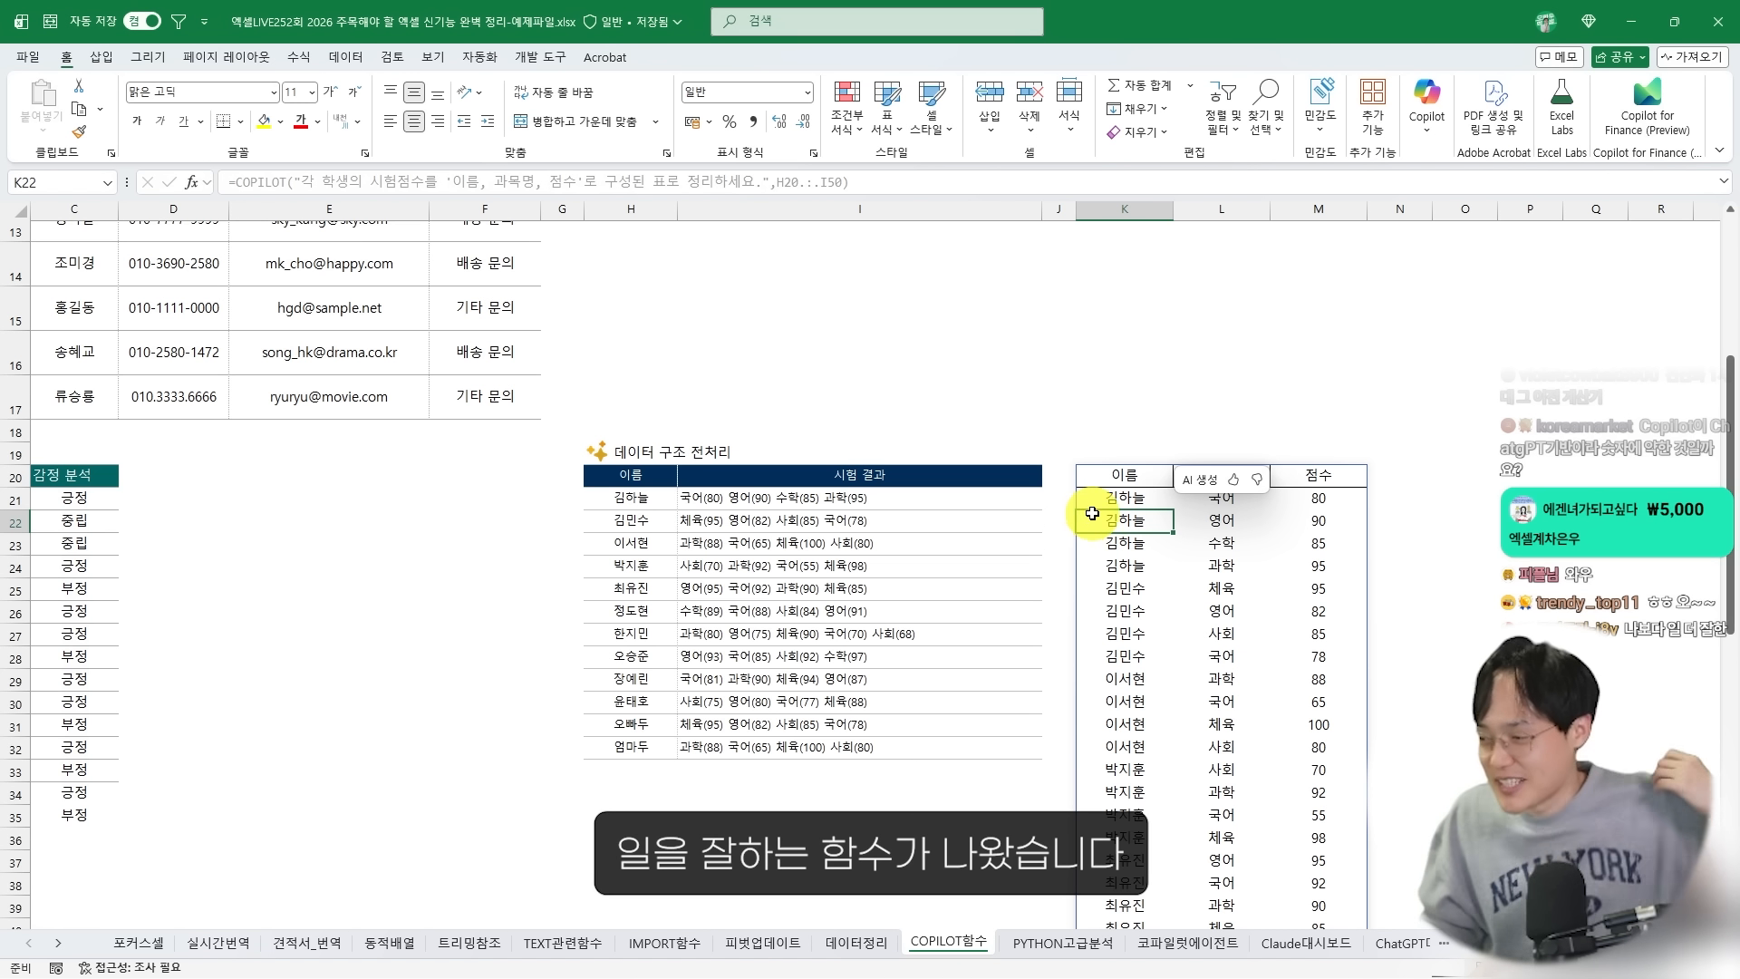
pyautogui.click(1115, 476)
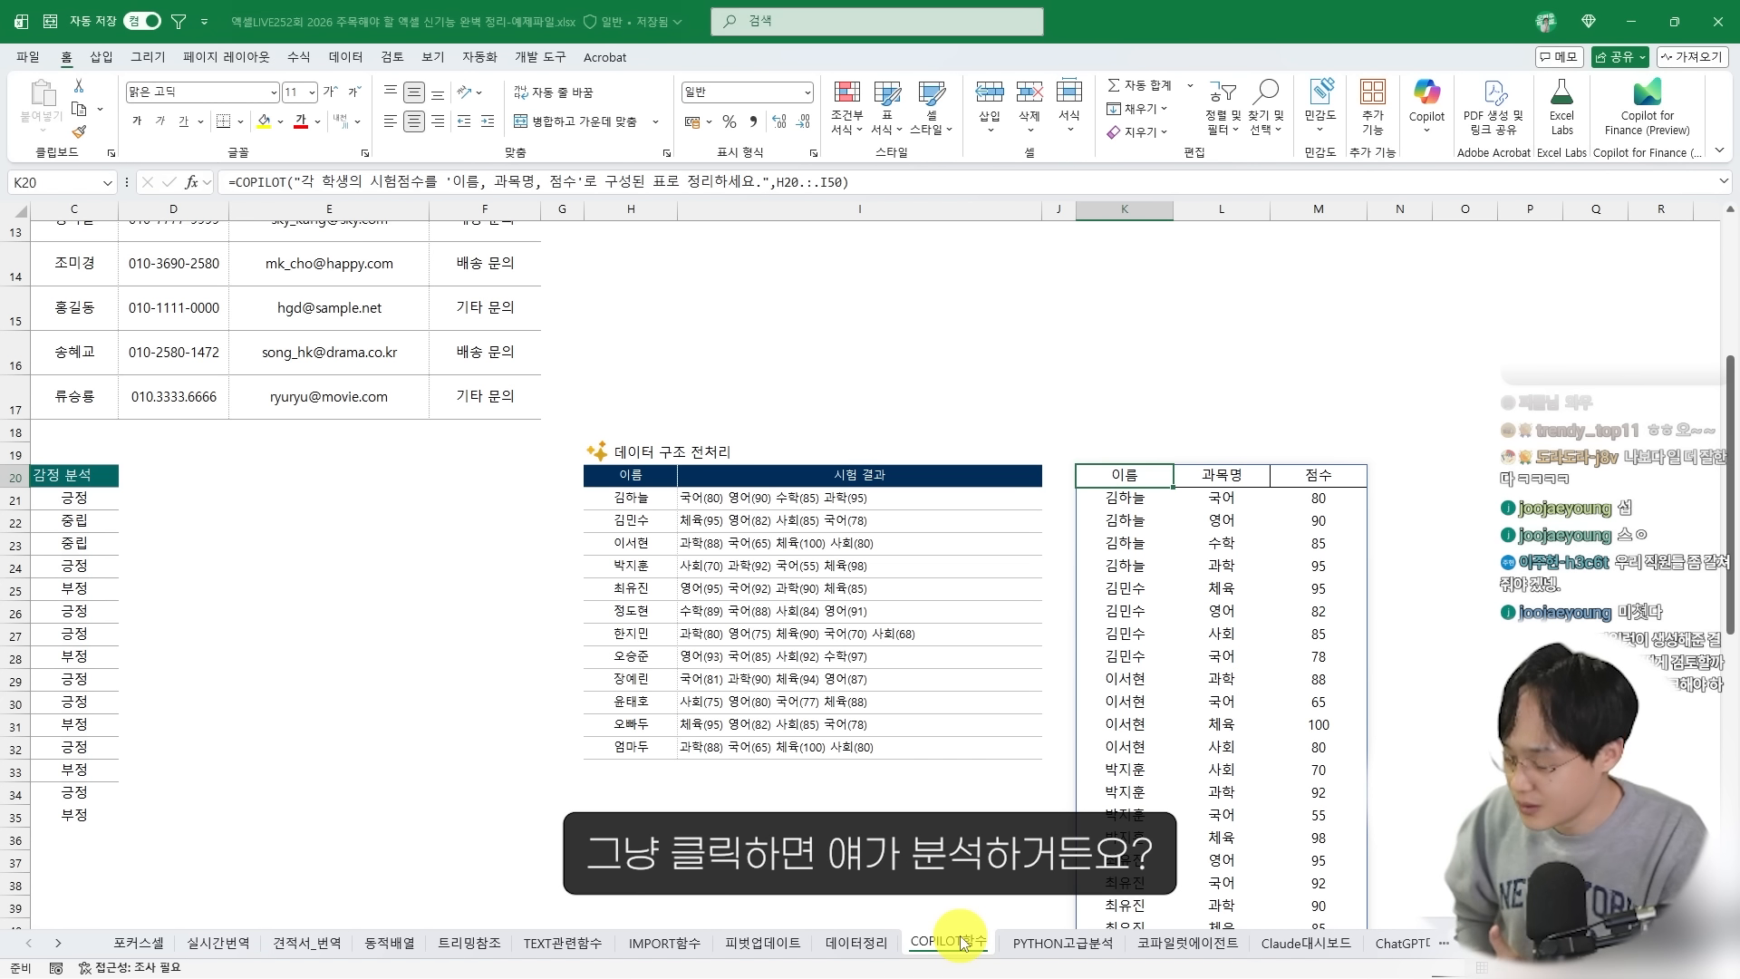
# Open the PYTHON고급분석 sheet and examine the available Python formula commands and the sales data table
pyautogui.click(1033, 943)
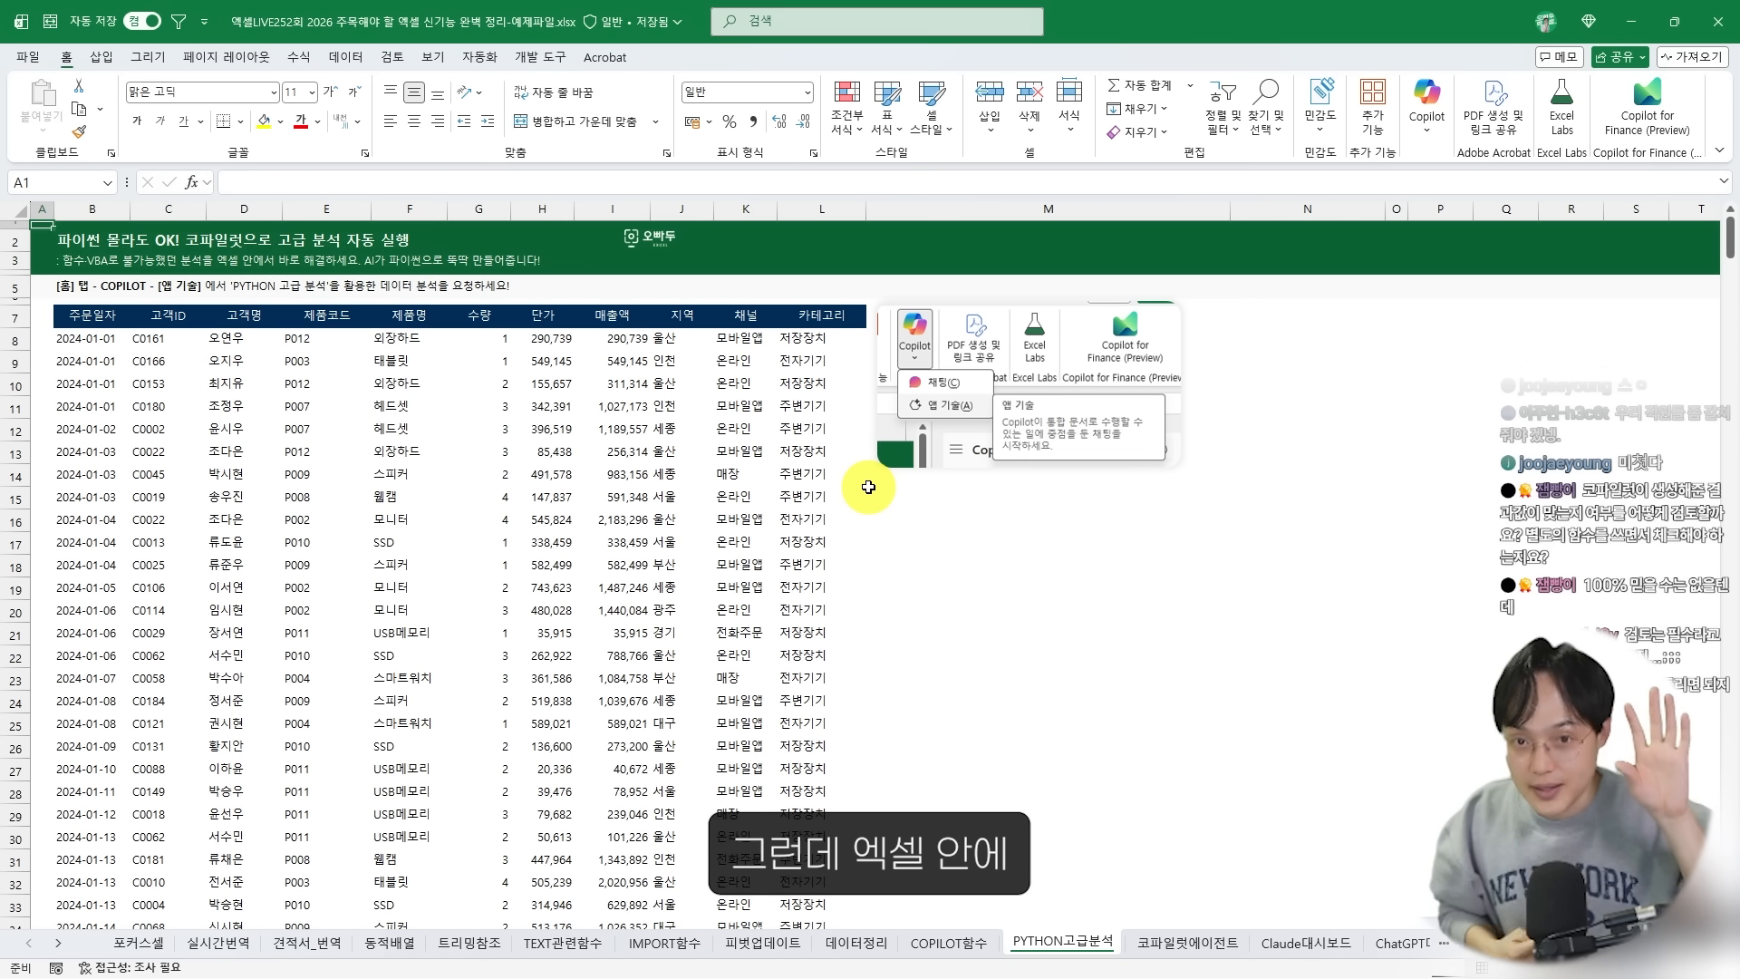
pyautogui.click(299, 56)
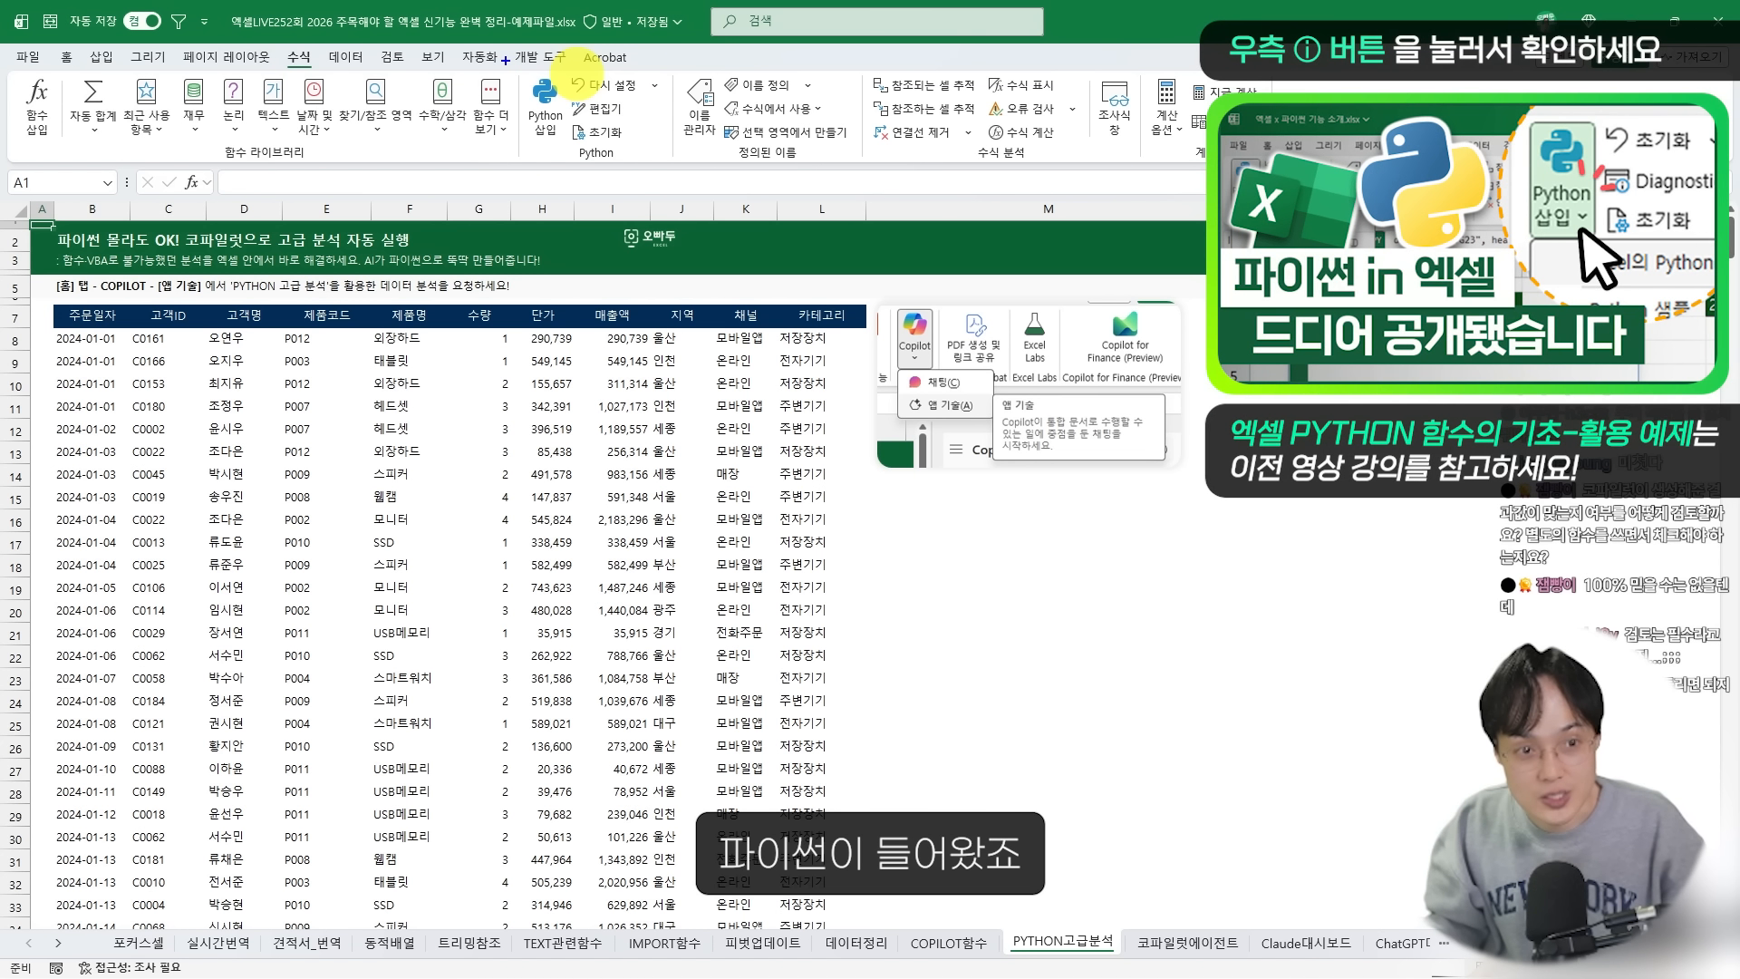
pyautogui.moveTo(505, 61); pyautogui.dragTo(591, 159)
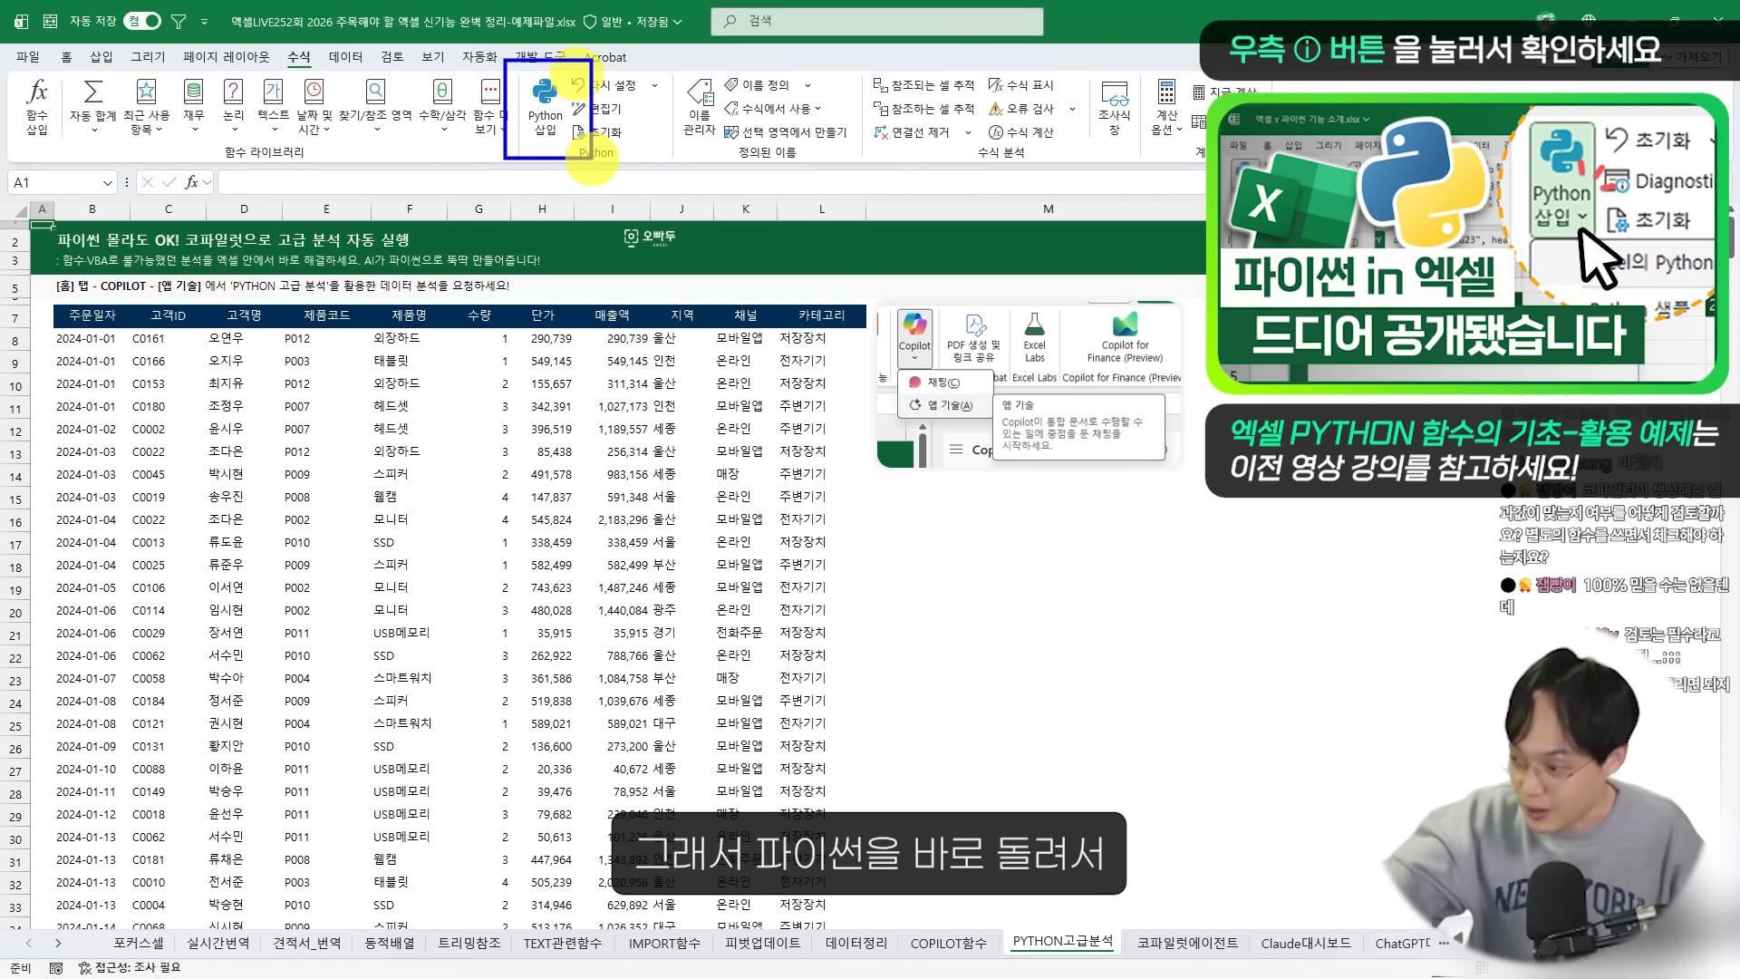
pyautogui.moveTo(59, 308)
pyautogui.mouseDown()
pyautogui.moveTo(734, 679)
pyautogui.moveTo(855, 825)
pyautogui.mouseUp()
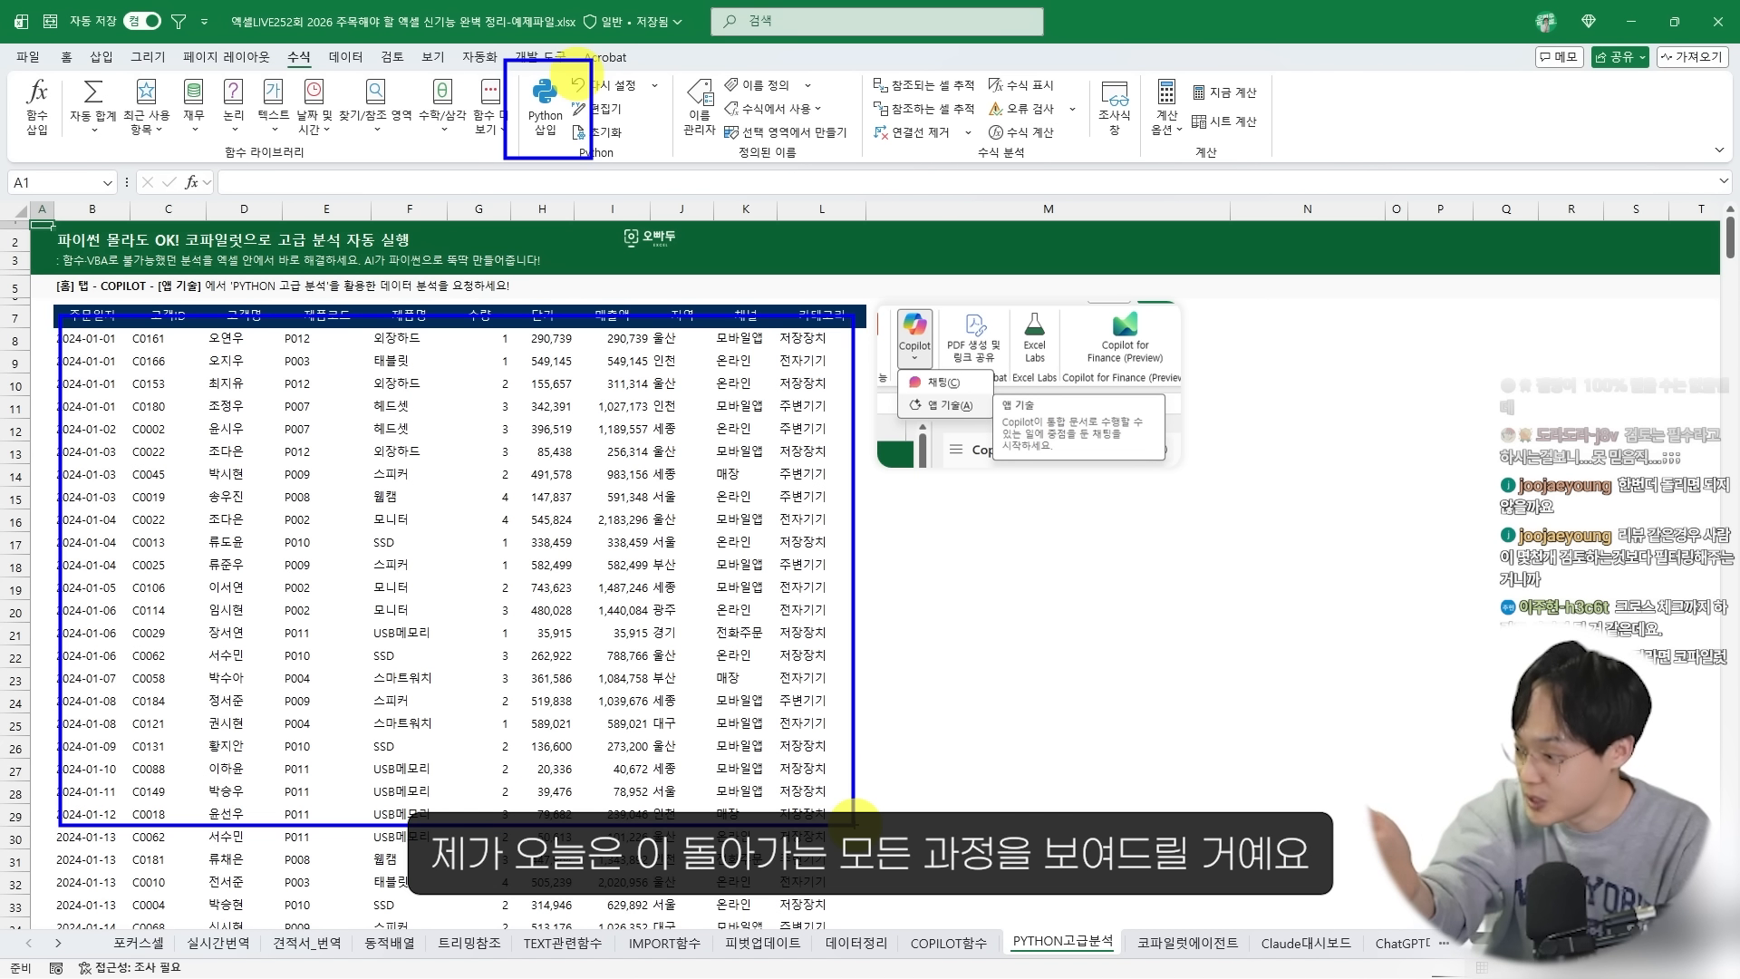
pyautogui.press('Escape')
# Select a cell in the sales table, open Copilot's 앱 기술 chat, and look at its suggestion for insights using Python
pyautogui.click(464, 496)
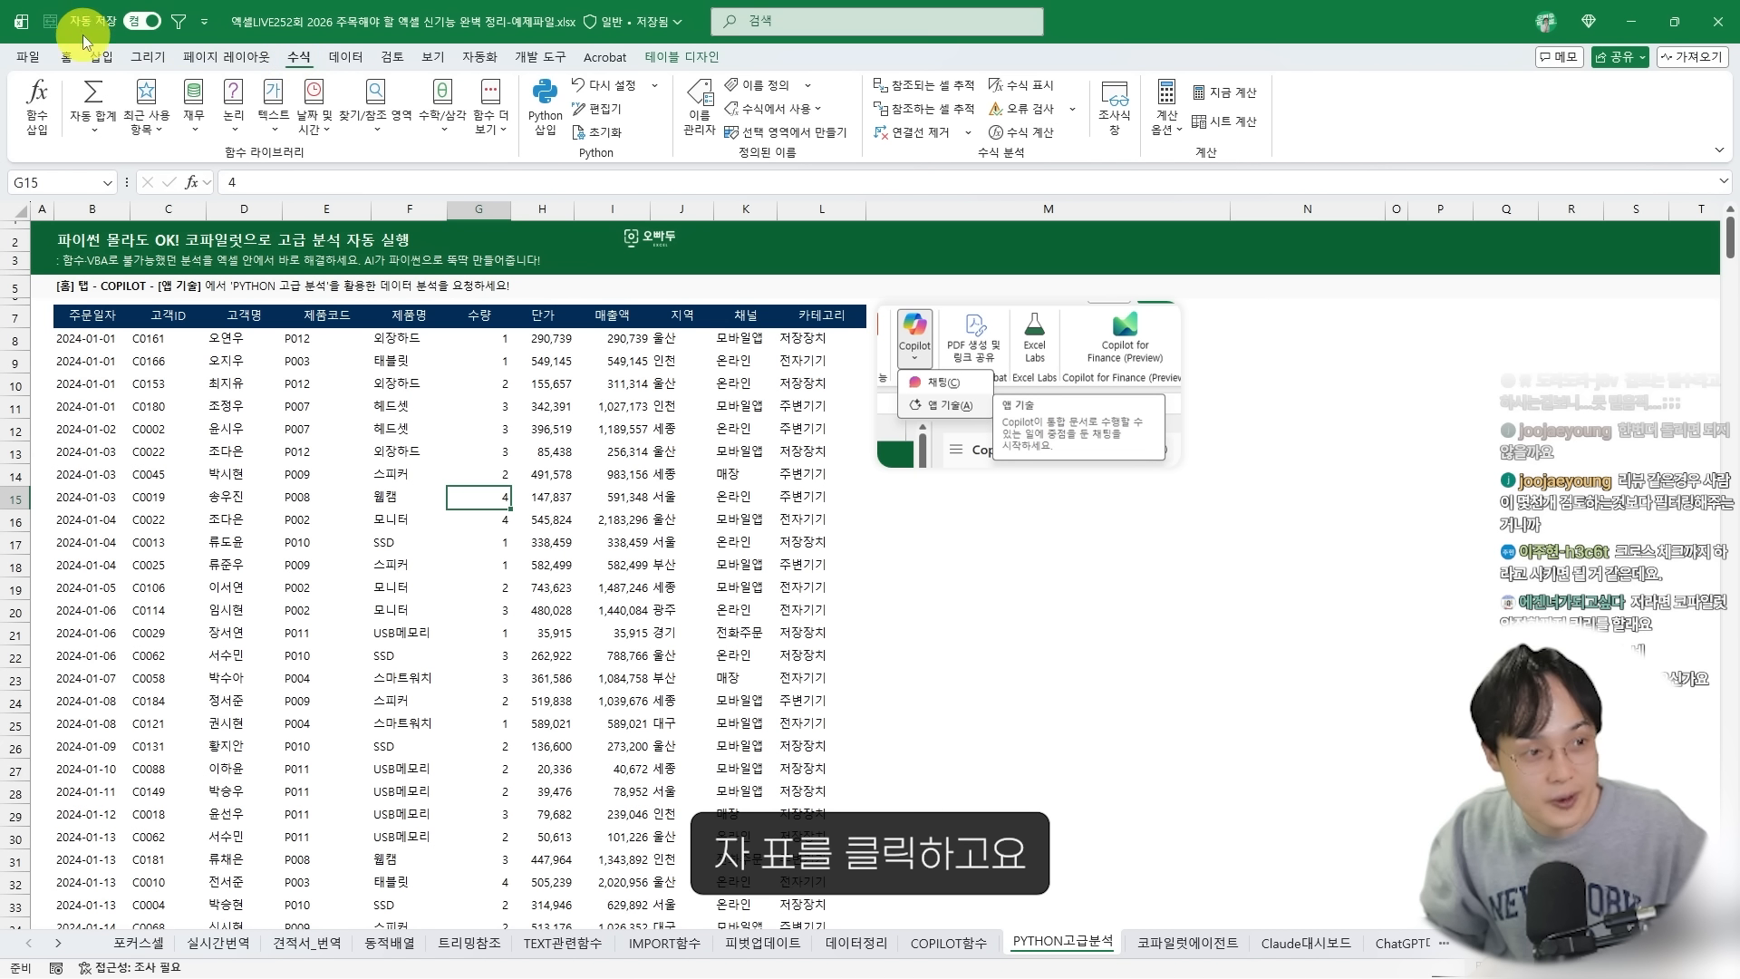
pyautogui.click(67, 57)
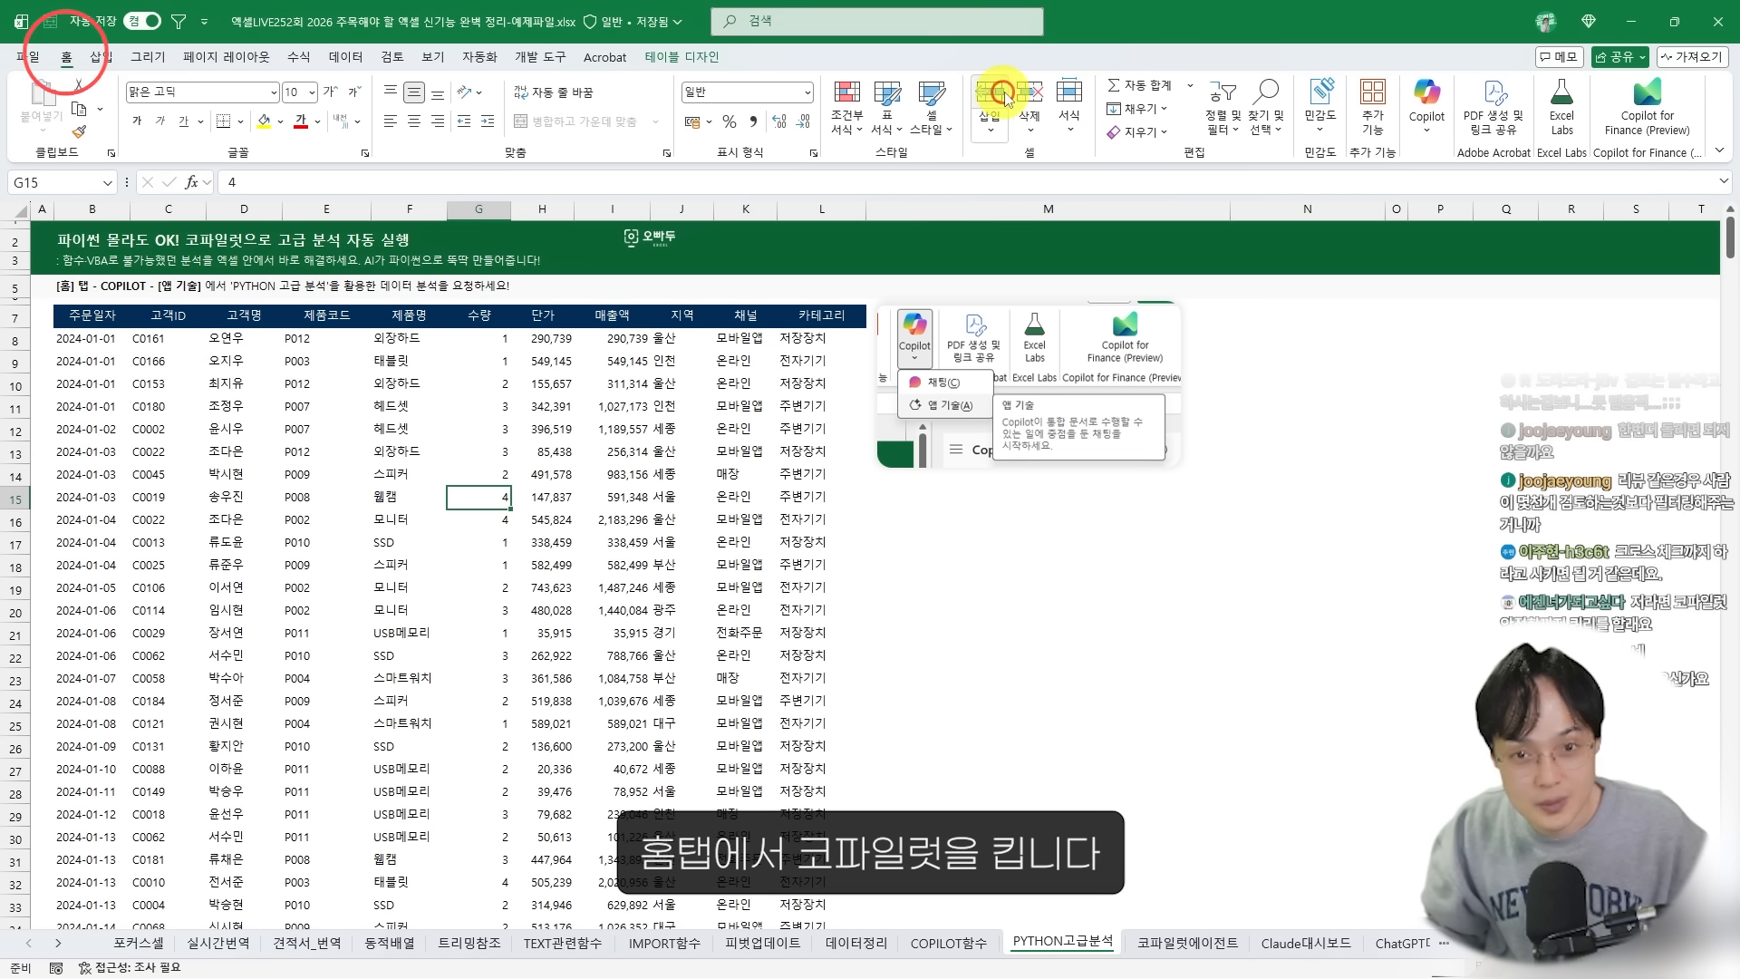
pyautogui.click(1436, 104)
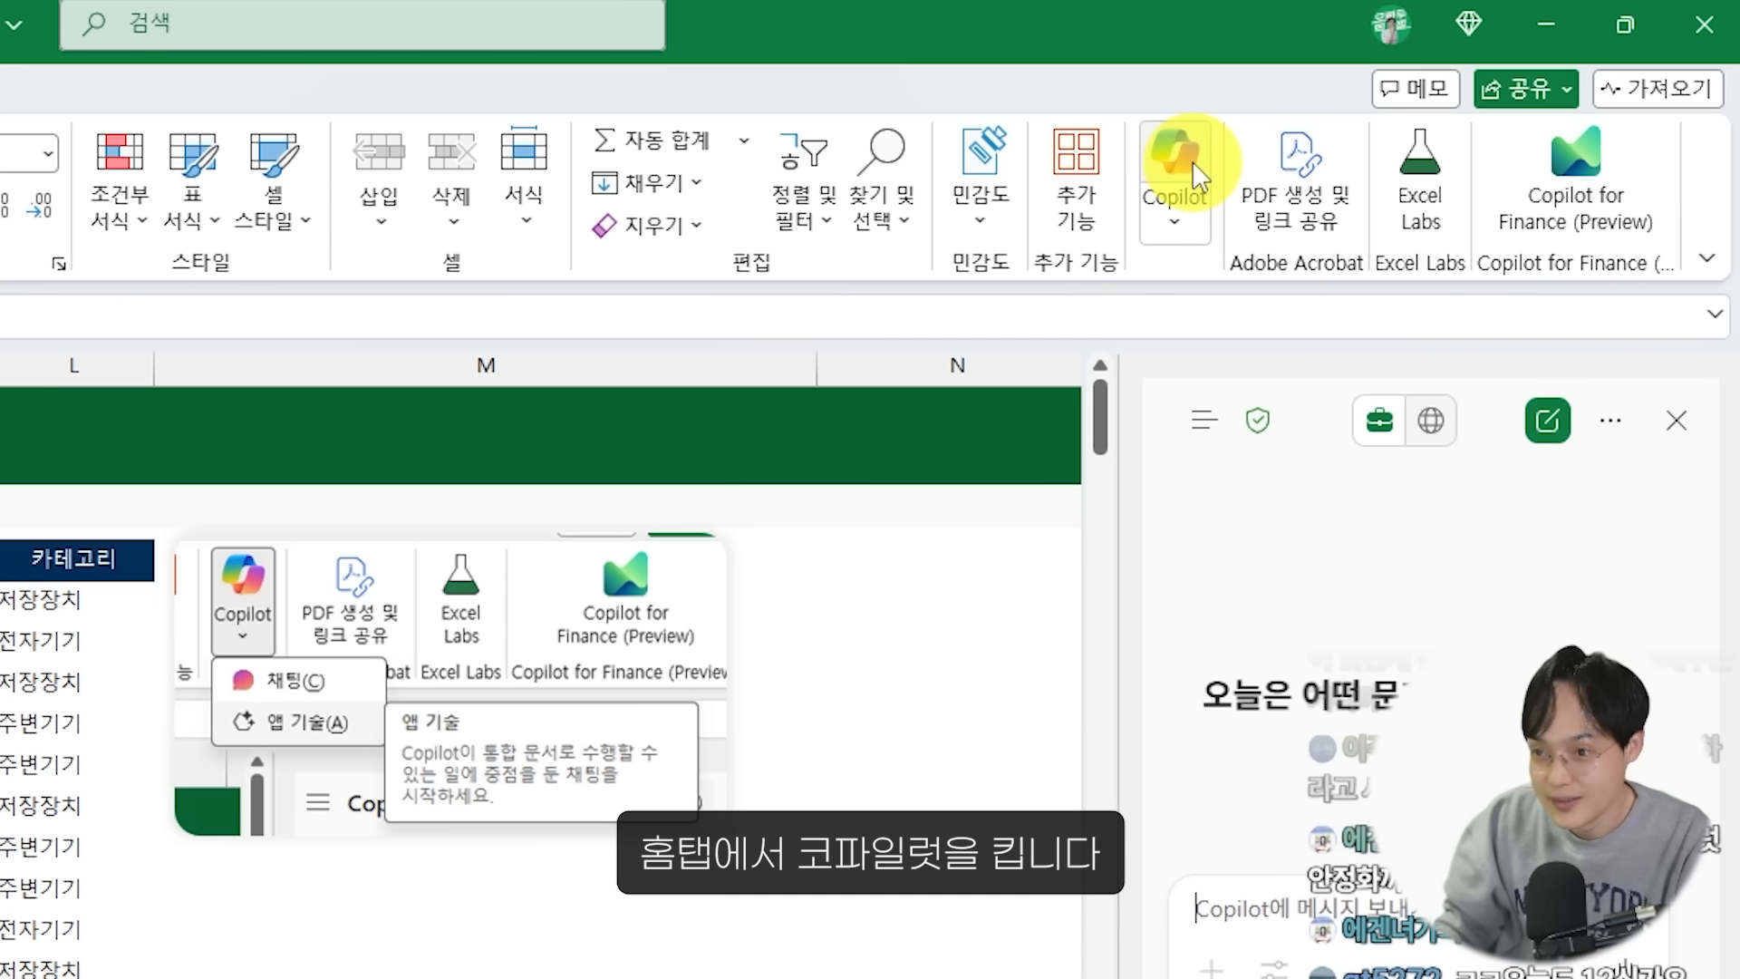
pyautogui.click(1174, 217)
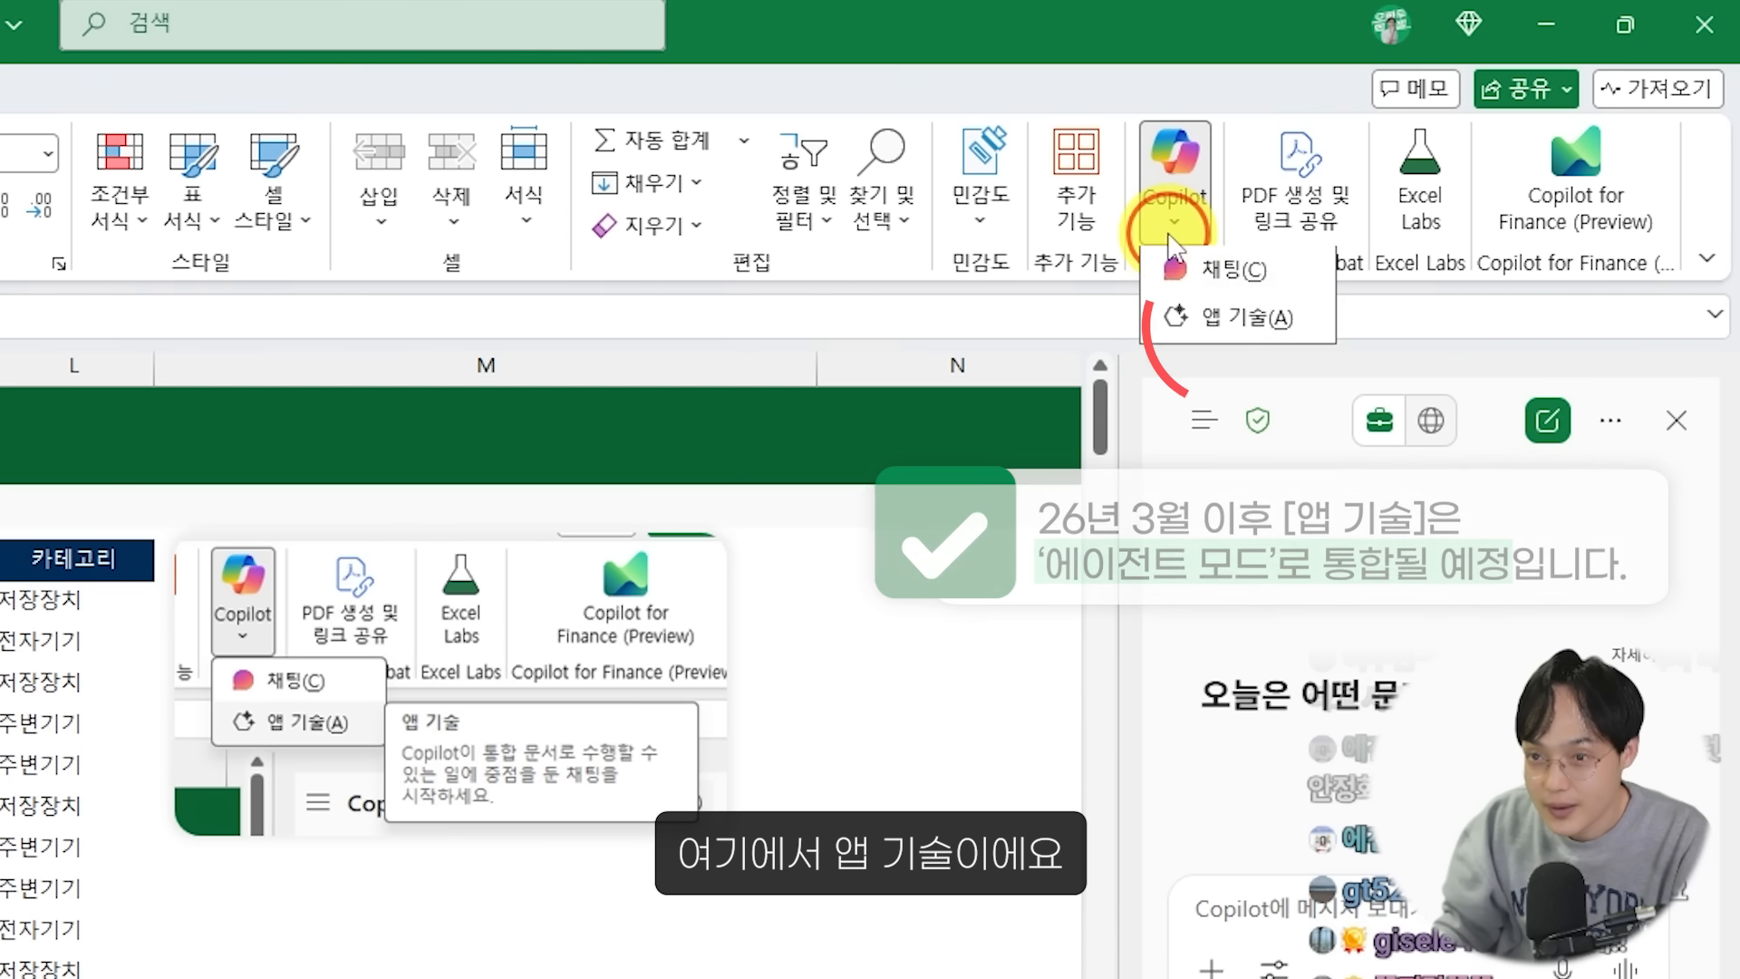
pyautogui.click(1209, 322)
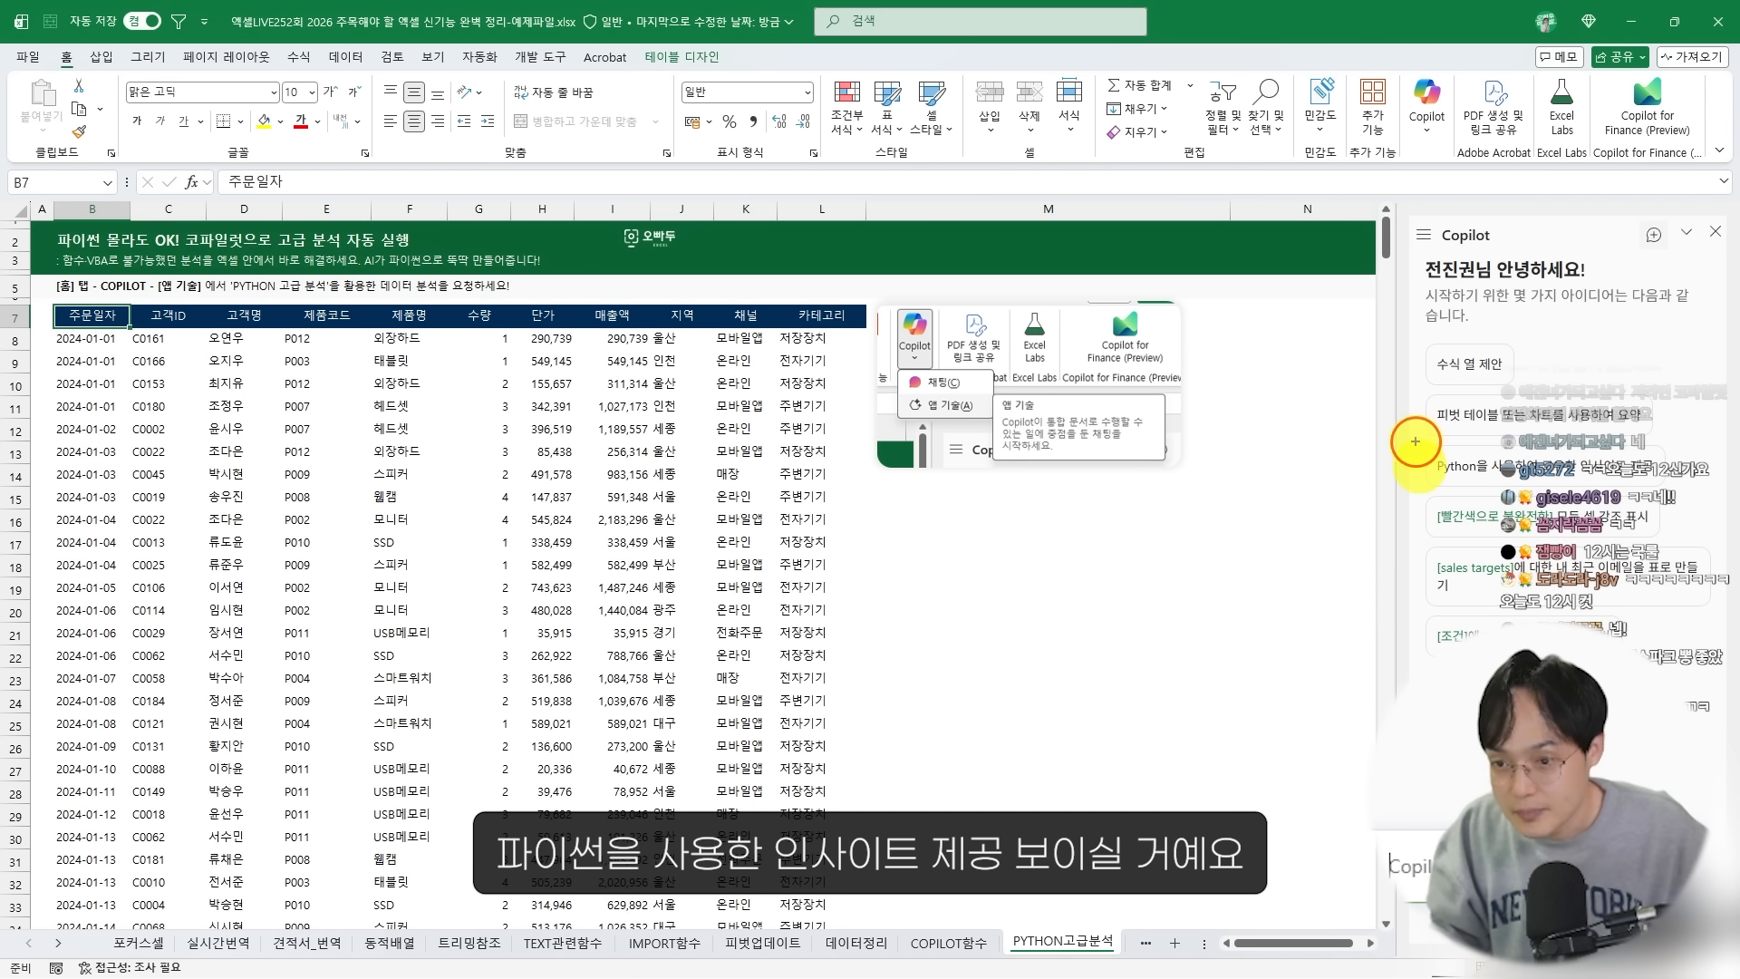
pyautogui.moveTo(1414, 441); pyautogui.dragTo(1676, 488)
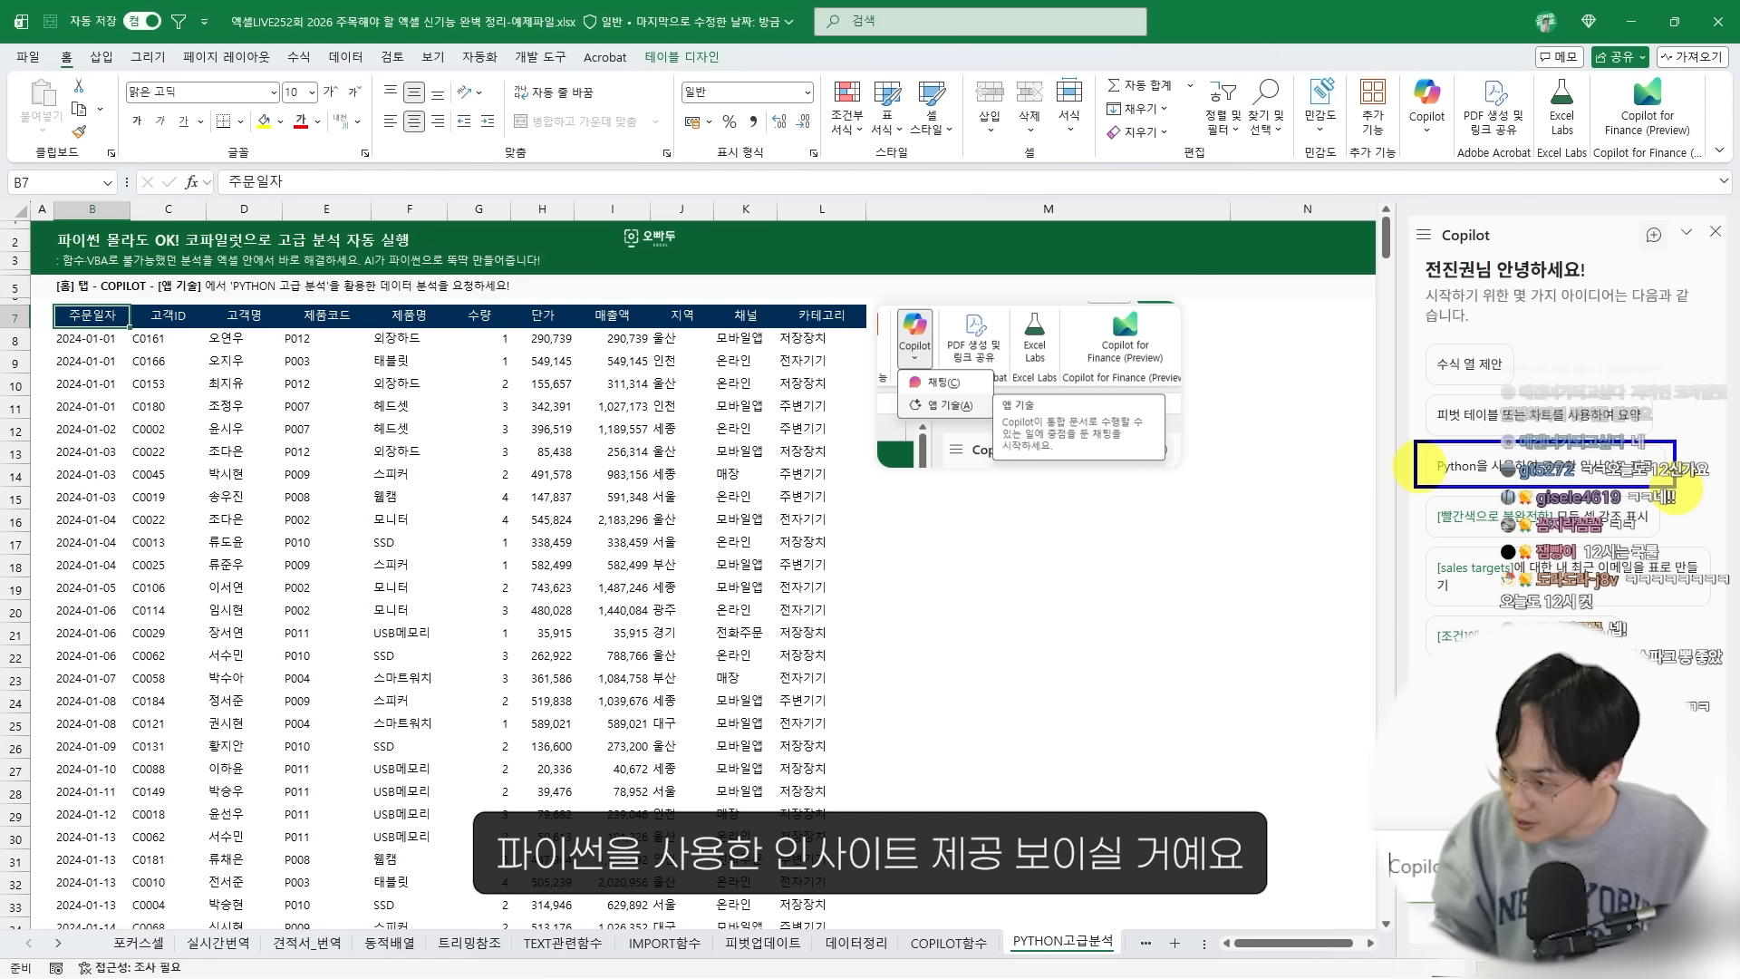
pyautogui.press('Escape')
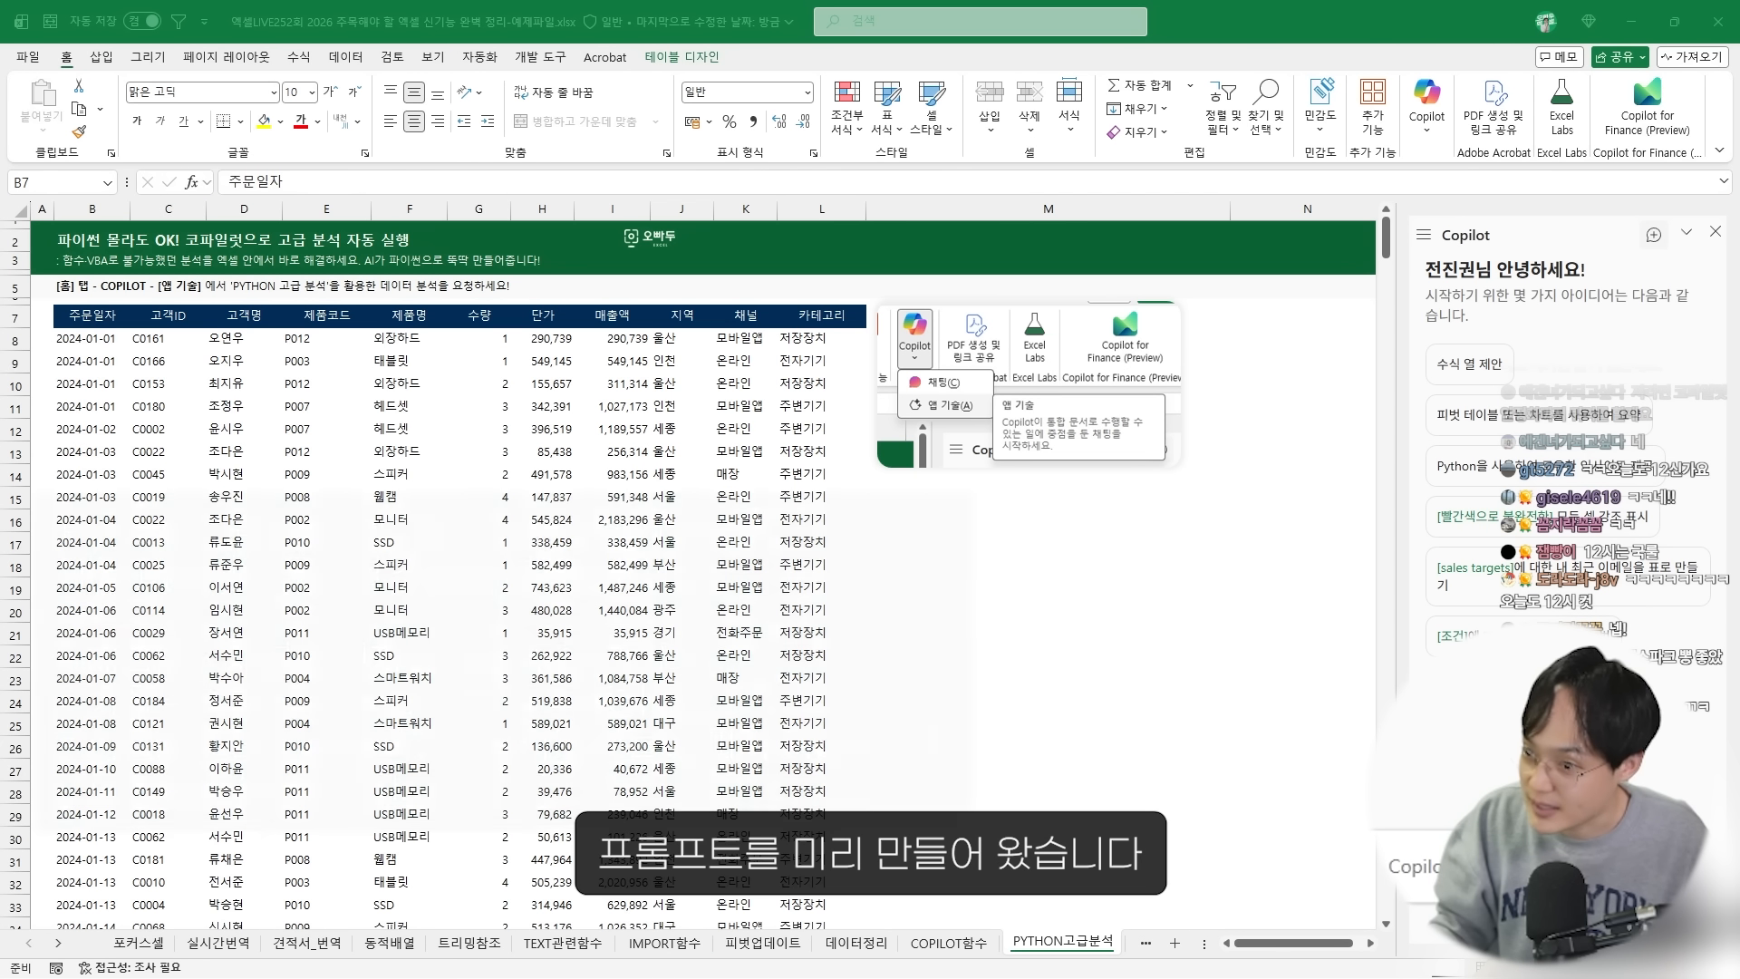
# Ask Copilot for a Python 고급 분석 of 제품별 × 채널별 profitability with TOP 5 combinations and a heatmap or table report, starting with 깊이 생각하기
pyautogui.click(1417, 861)
pyautogui.write('Python 고급 분석모드를 사용하여 현재 선택한 매출 데이터의 수익성 조합을 분석해주세요.  - 제품별 × 채널별 교차 분석을 수행합니다. - 가장 수익성 높은 조합 TOP 5 도출하세요. - 히트맵 또는 테이블로 시각화하여 한눈에 파악 가능하도록 보고서를 생성합니다.')
pyautogui.click(965, 265)
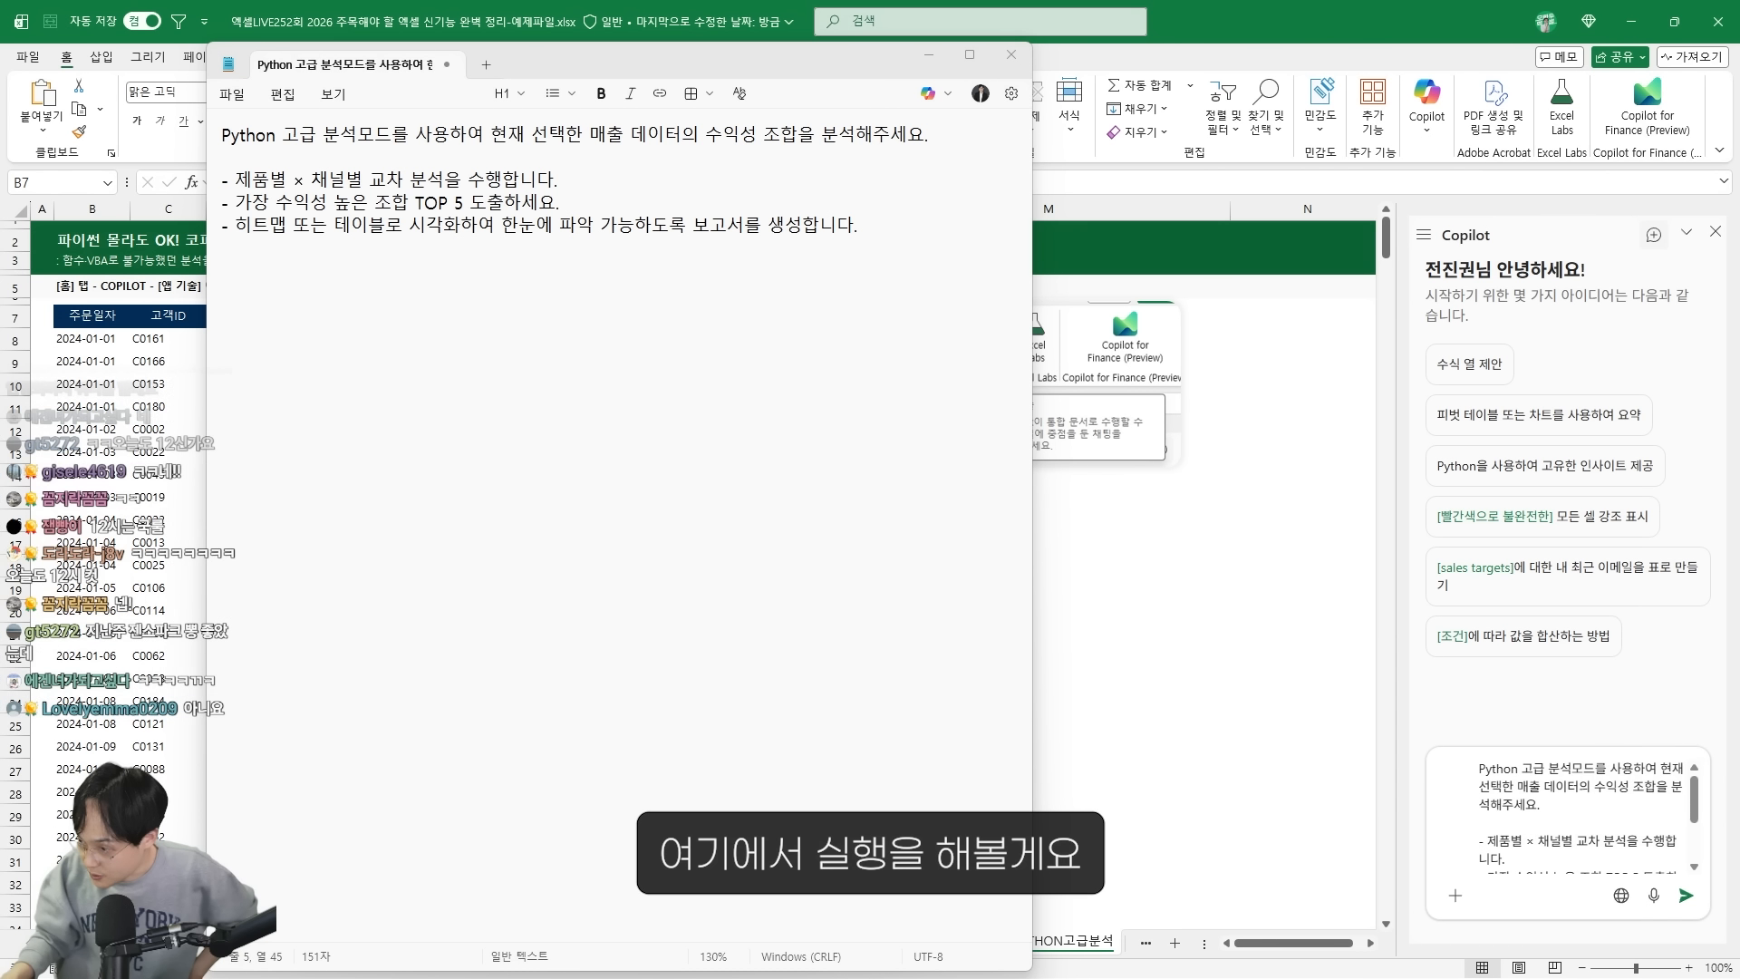
pyautogui.click(1586, 822)
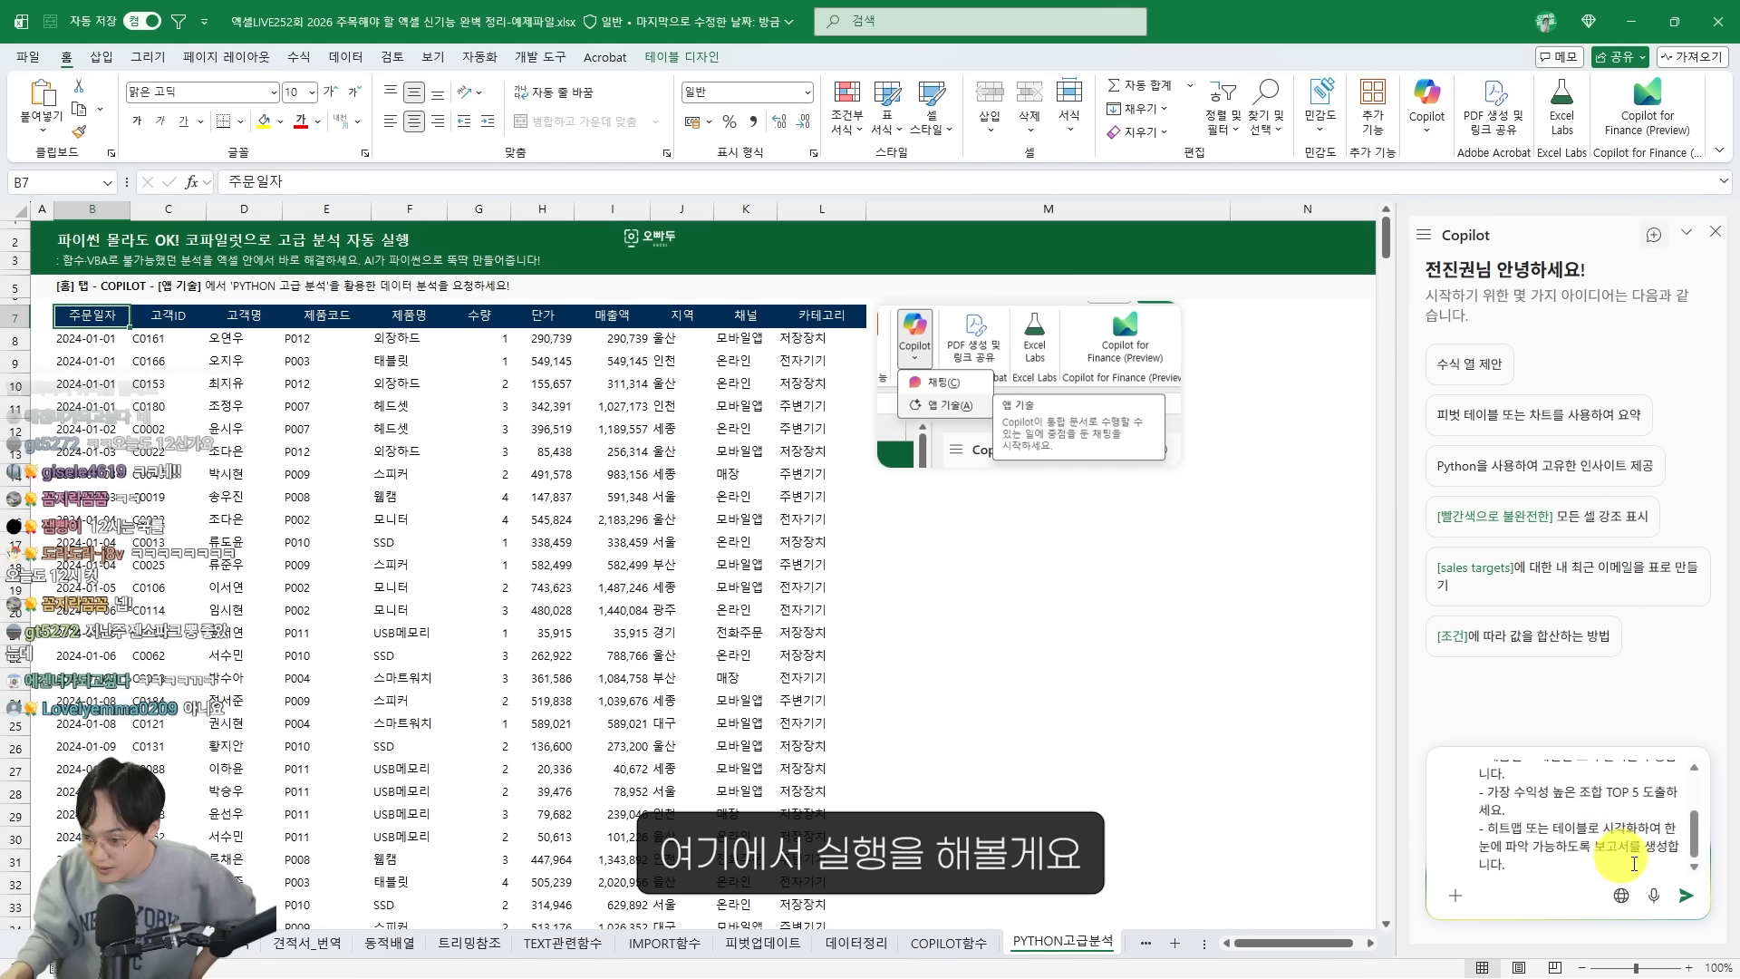
pyautogui.click(1684, 897)
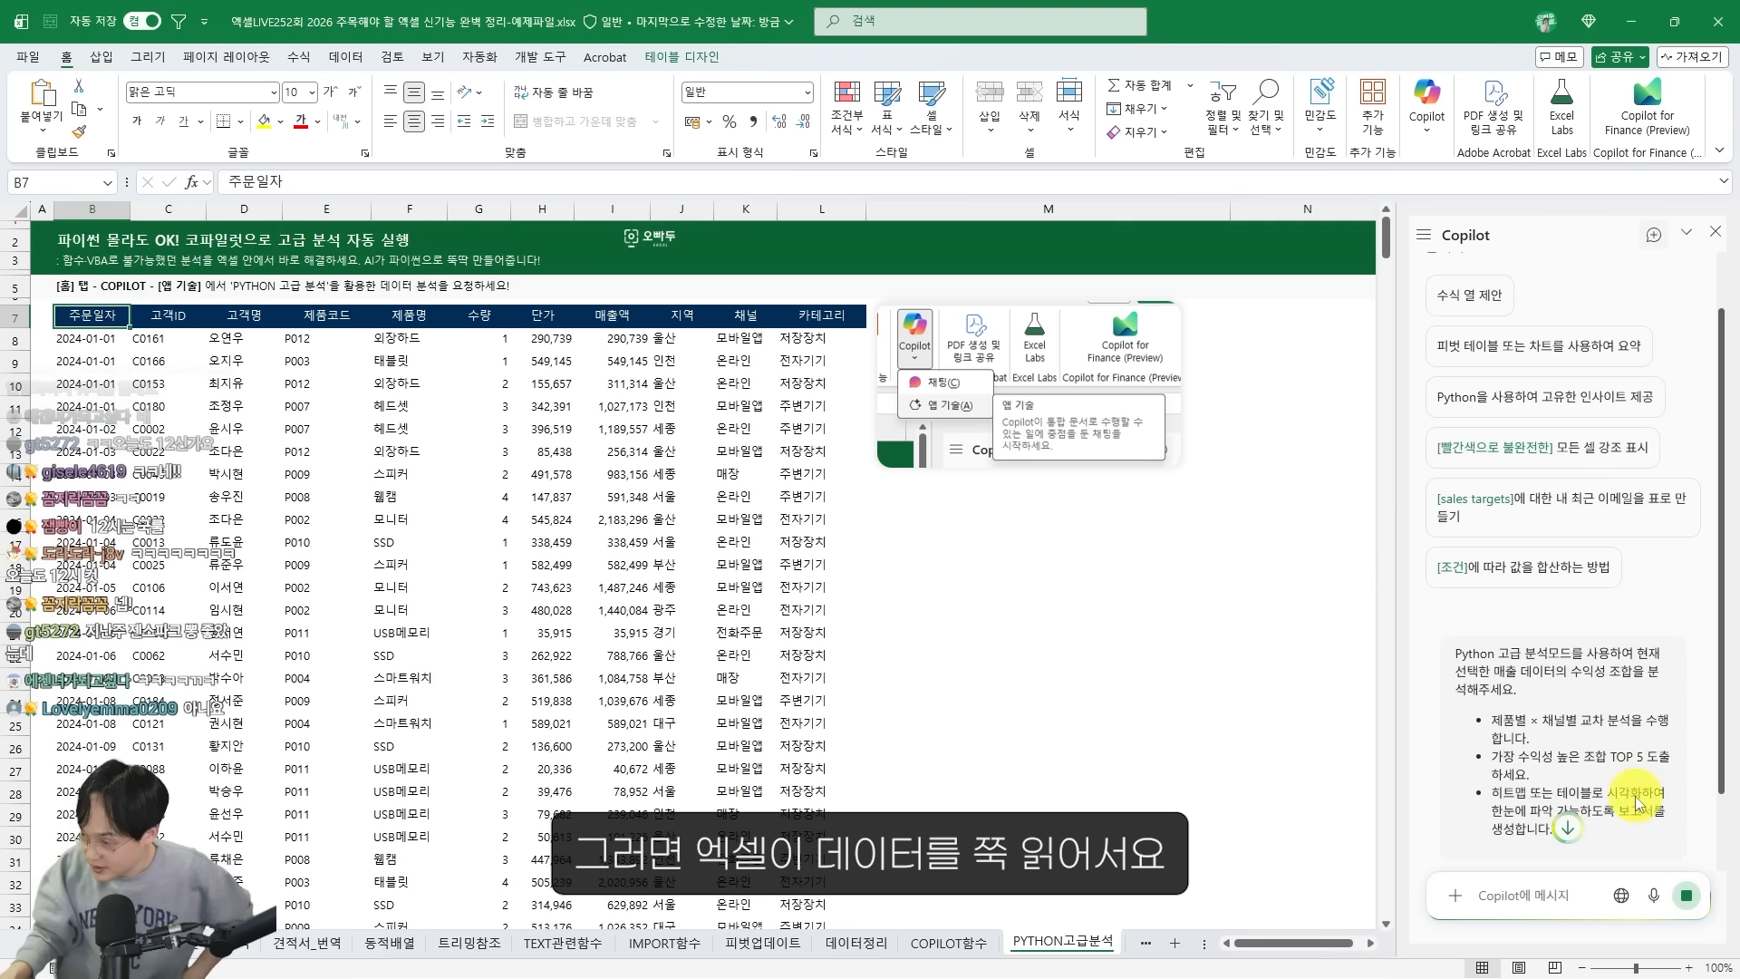
pyautogui.click(639, 428)
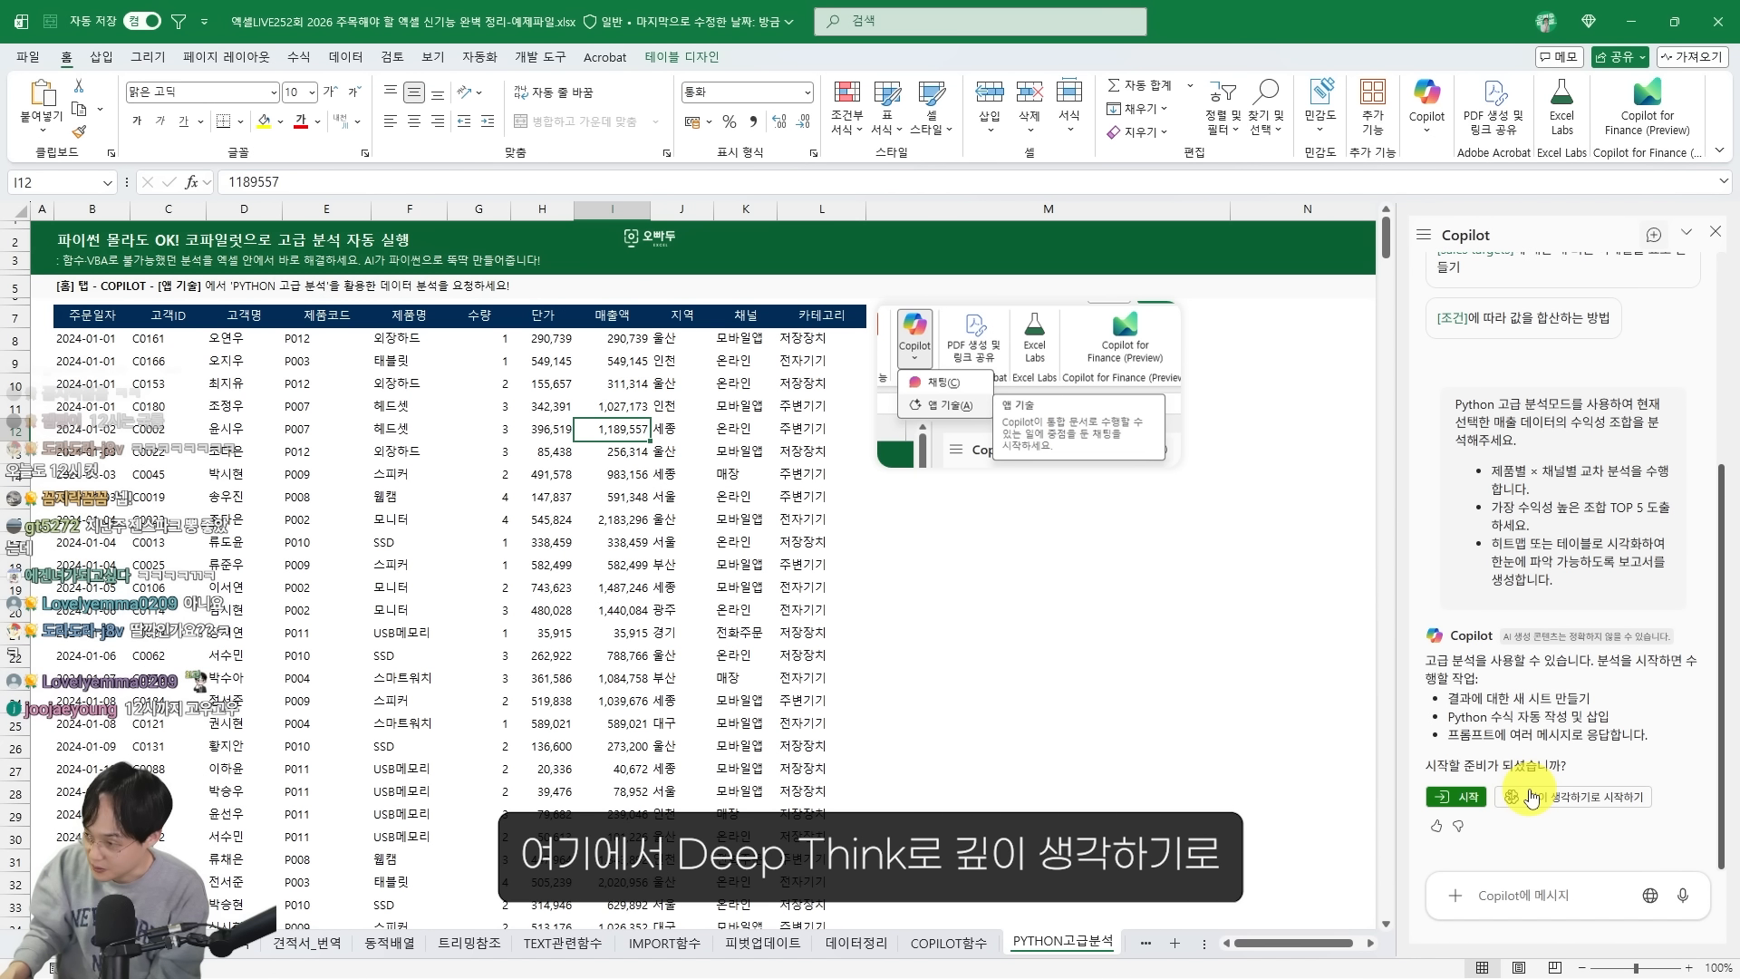
pyautogui.click(1531, 802)
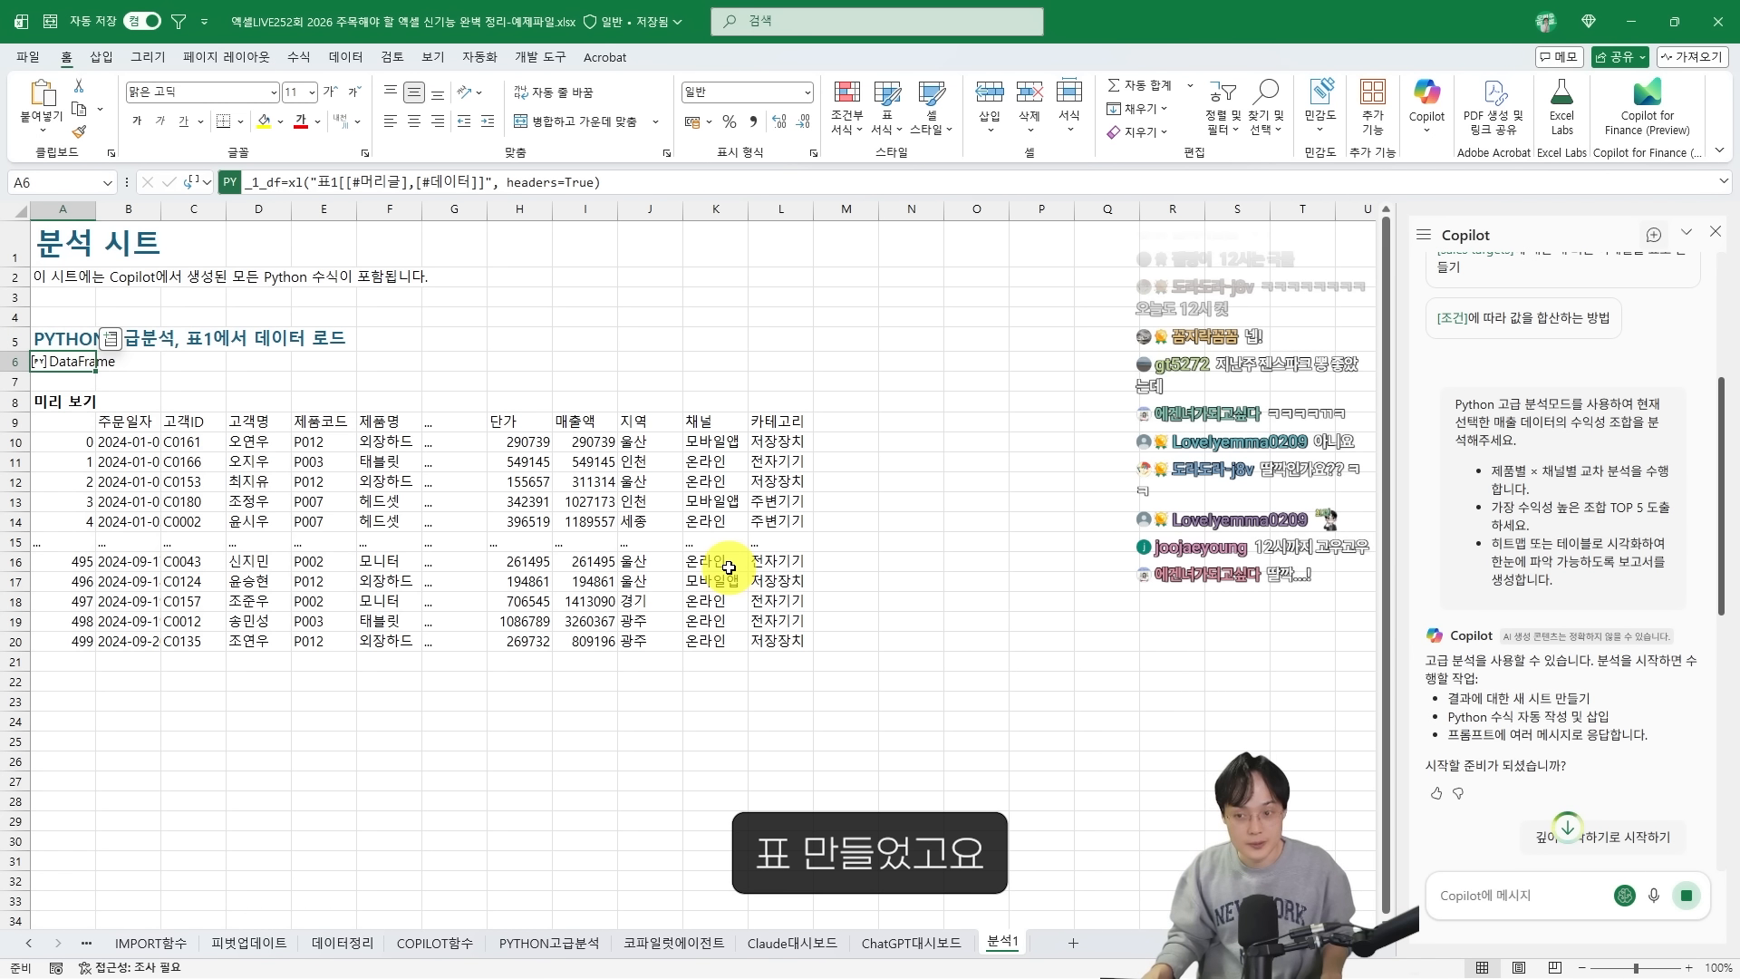
# Enlarge the heatmap image beside the TOP 5 preview table and compare its strongest product and channel combinations with Copilot's ranking
pyautogui.scroll(-1, 729, 567)
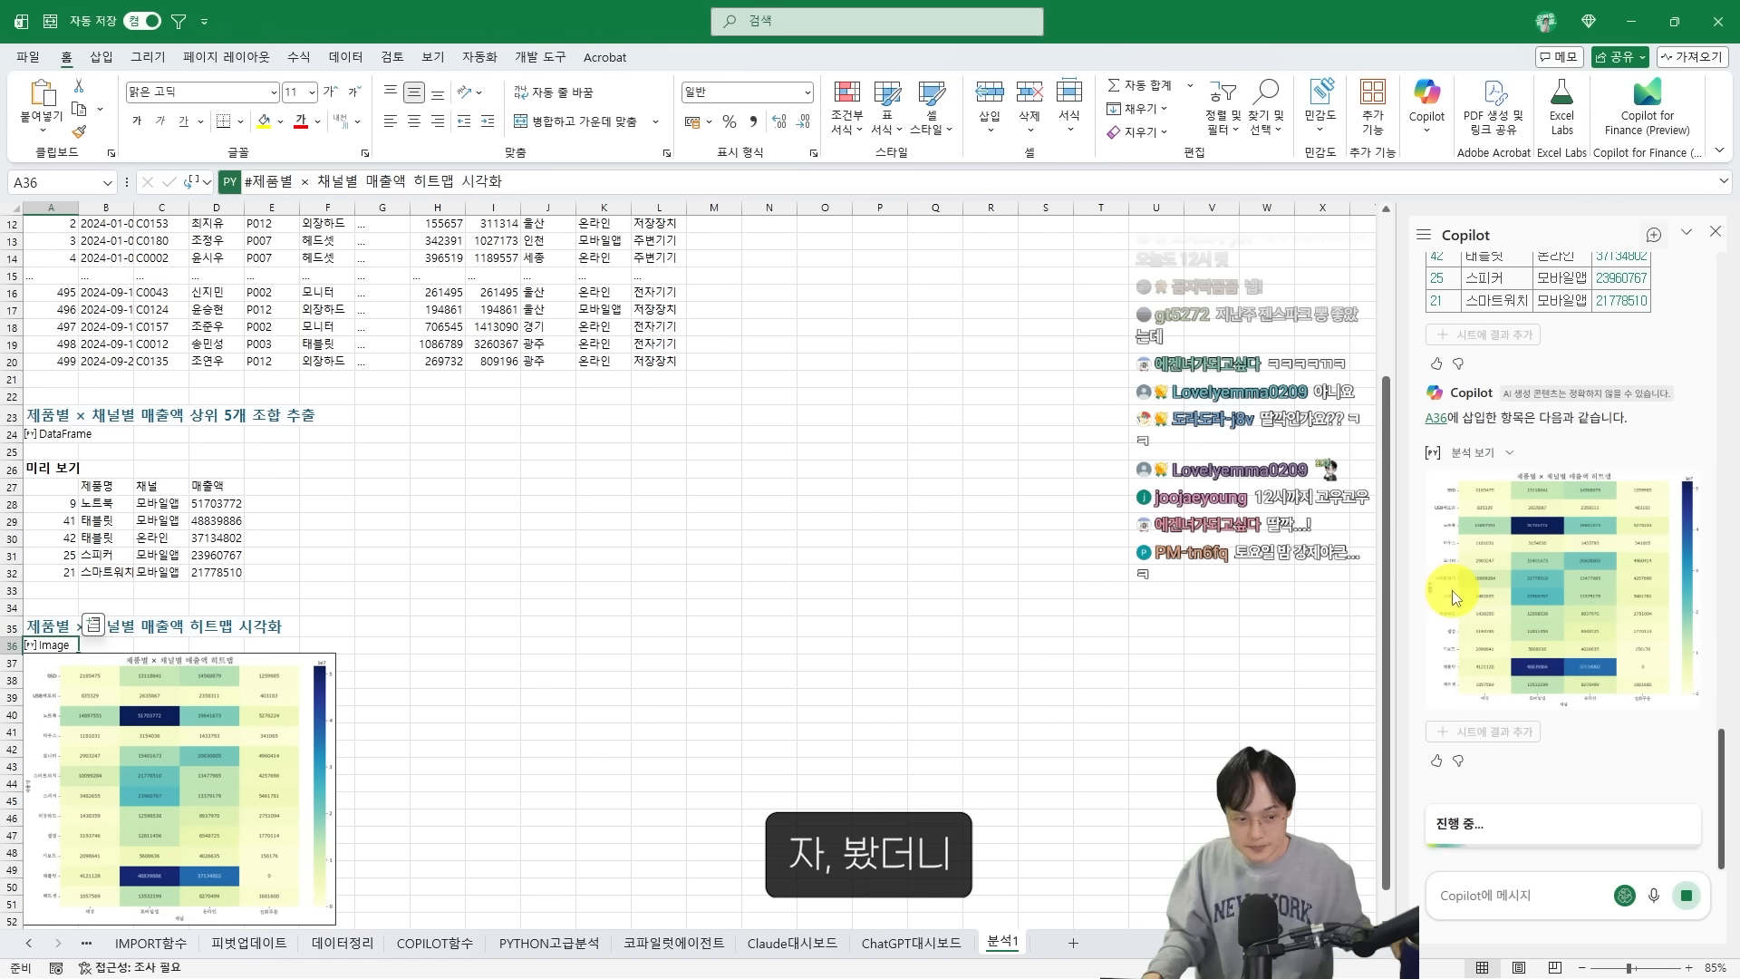
pyautogui.click(421, 629)
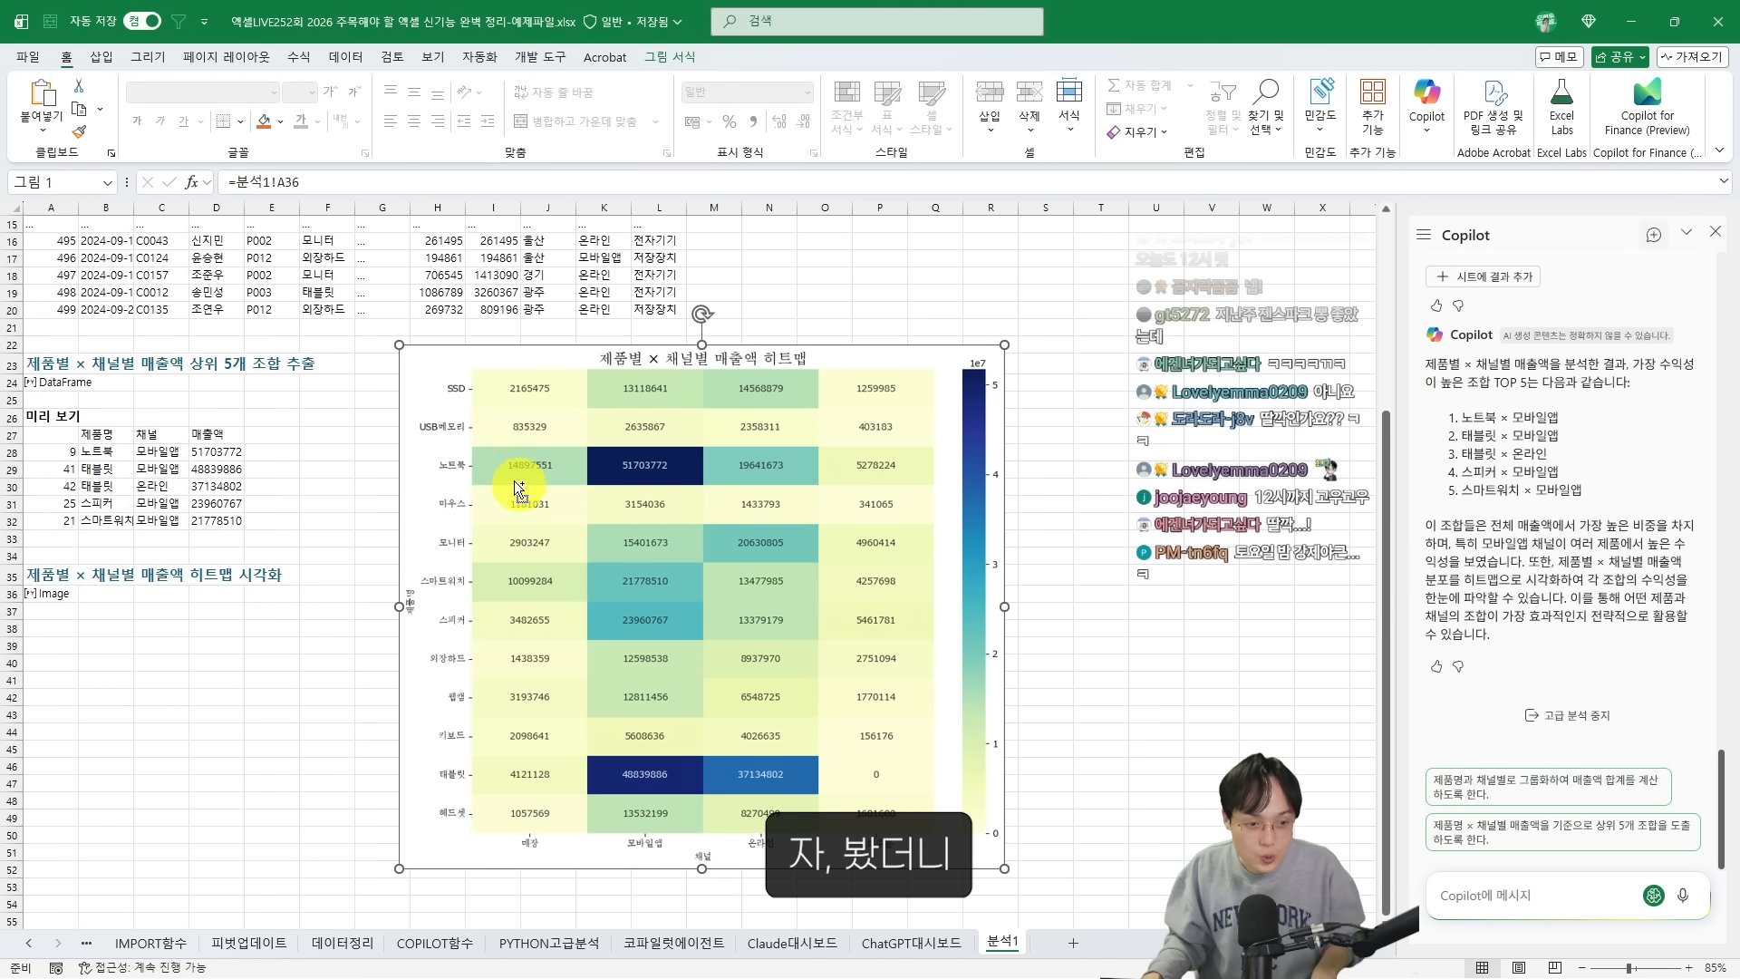
pyautogui.hotkey('ctrl', '2')
pyautogui.moveTo(421, 449); pyautogui.dragTo(696, 483)
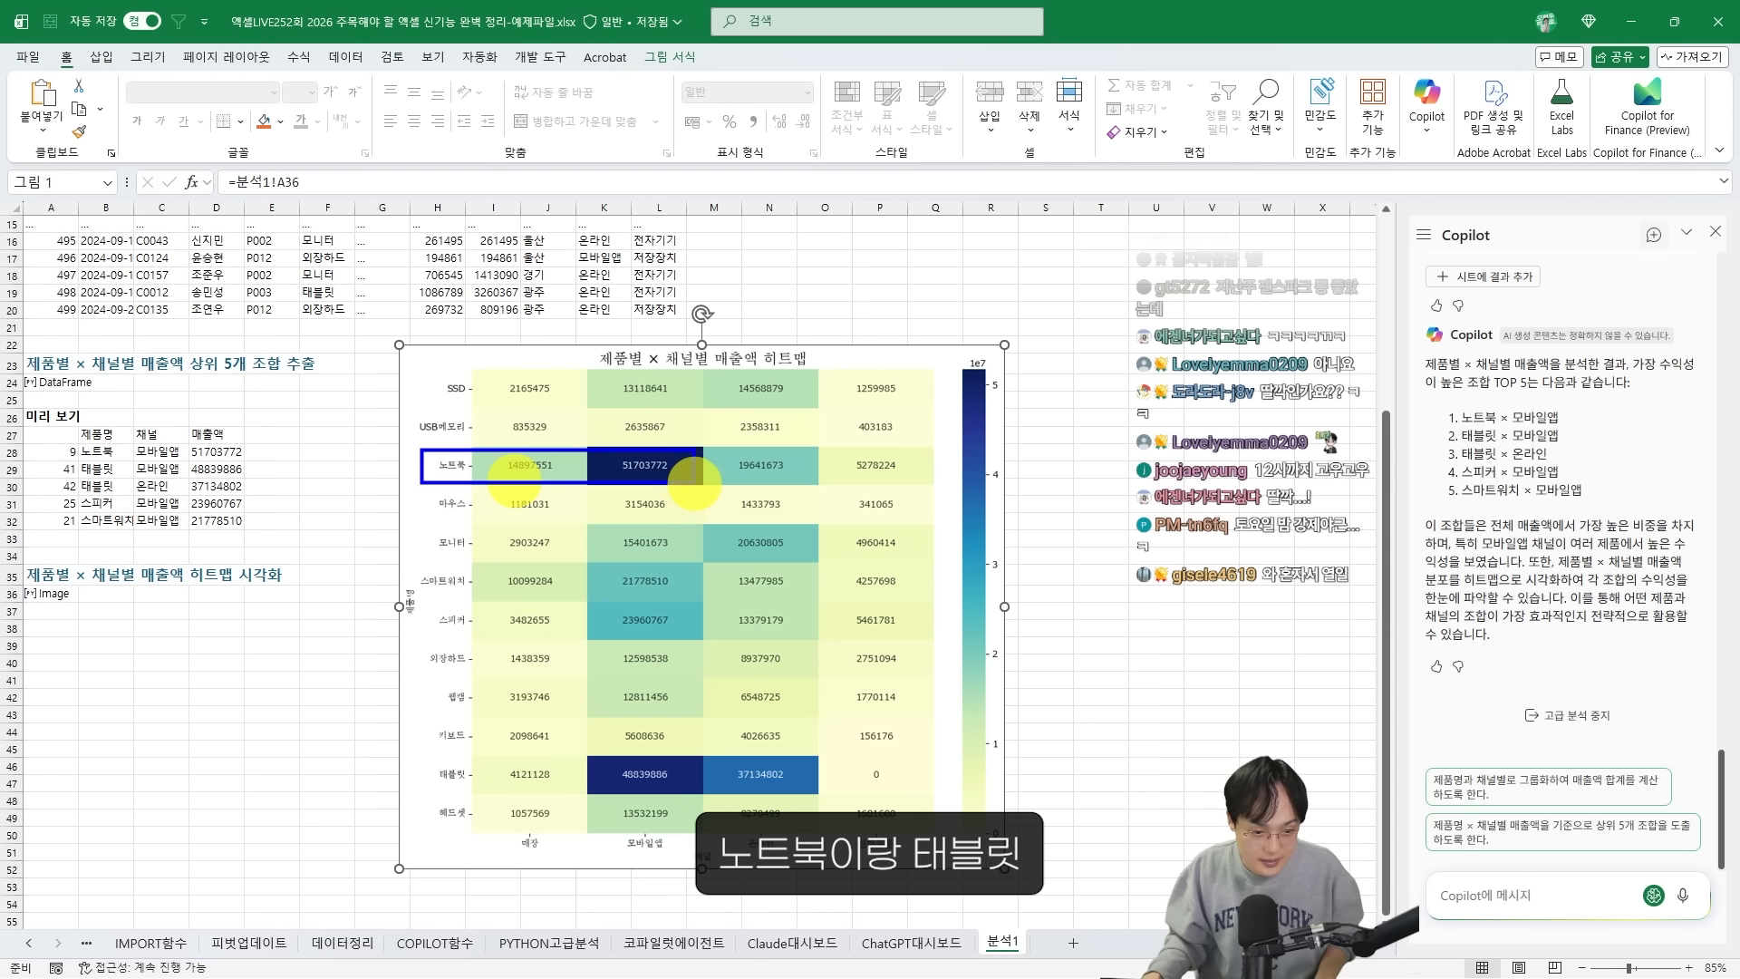
pyautogui.moveTo(419, 754); pyautogui.dragTo(584, 787)
pyautogui.moveTo(1461, 413); pyautogui.dragTo(1547, 472)
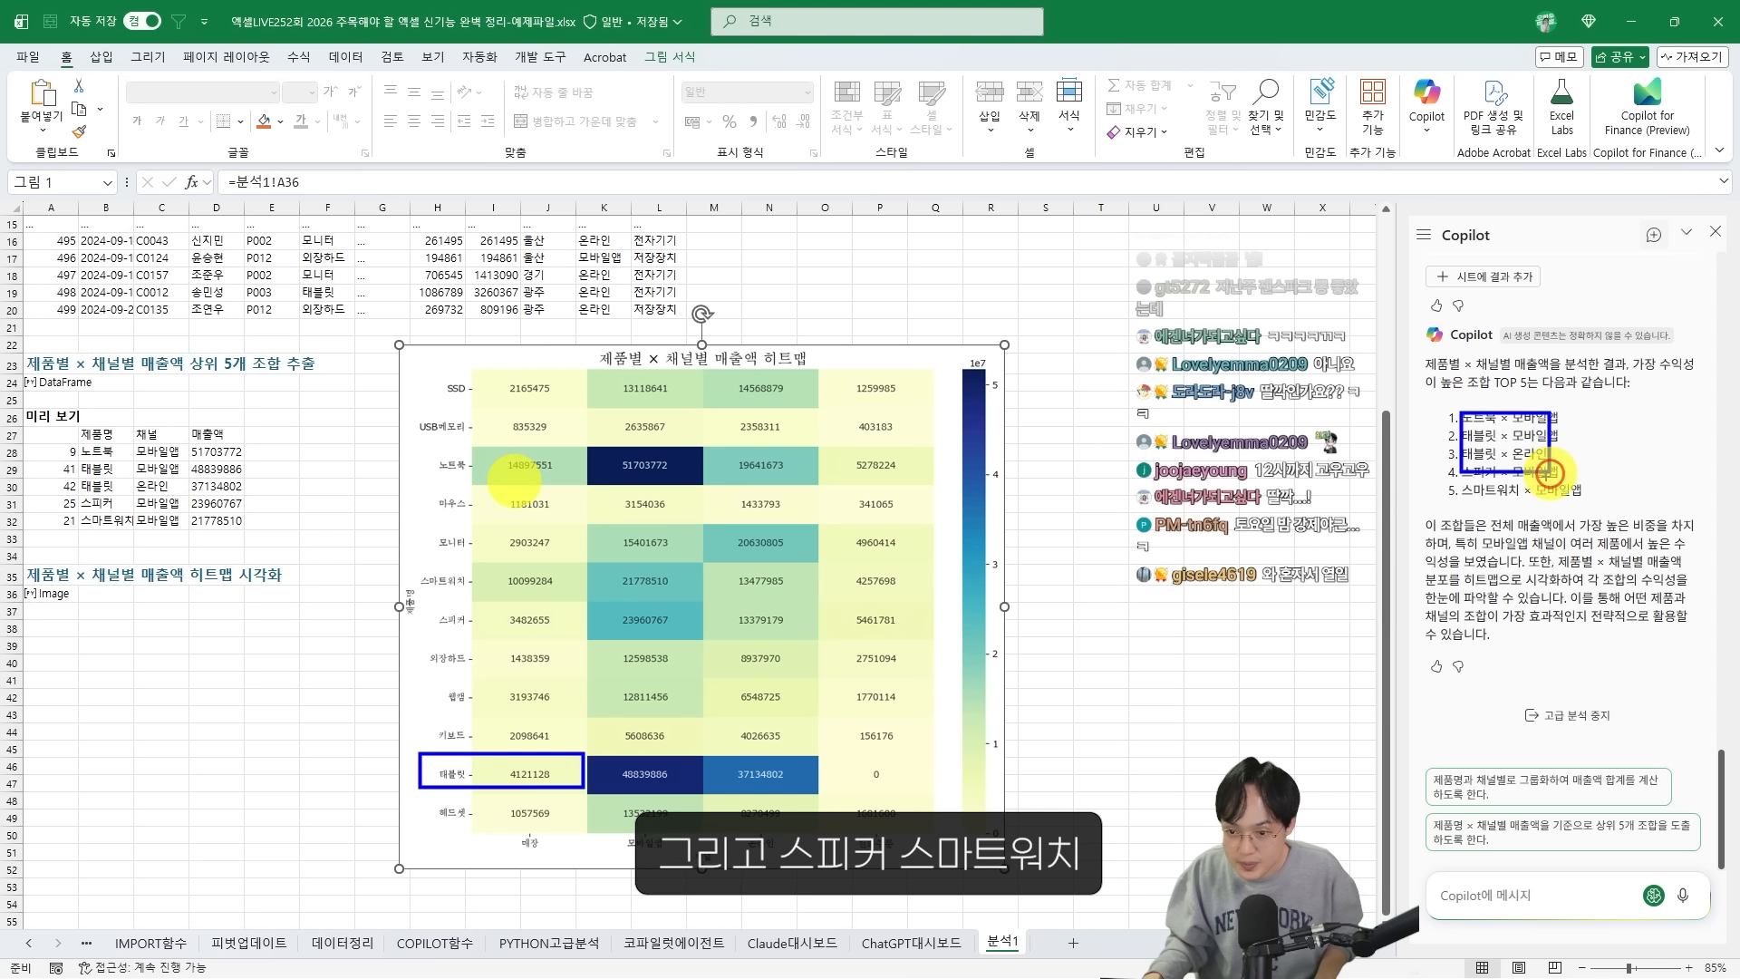
pyautogui.moveTo(406, 563); pyautogui.dragTo(704, 599)
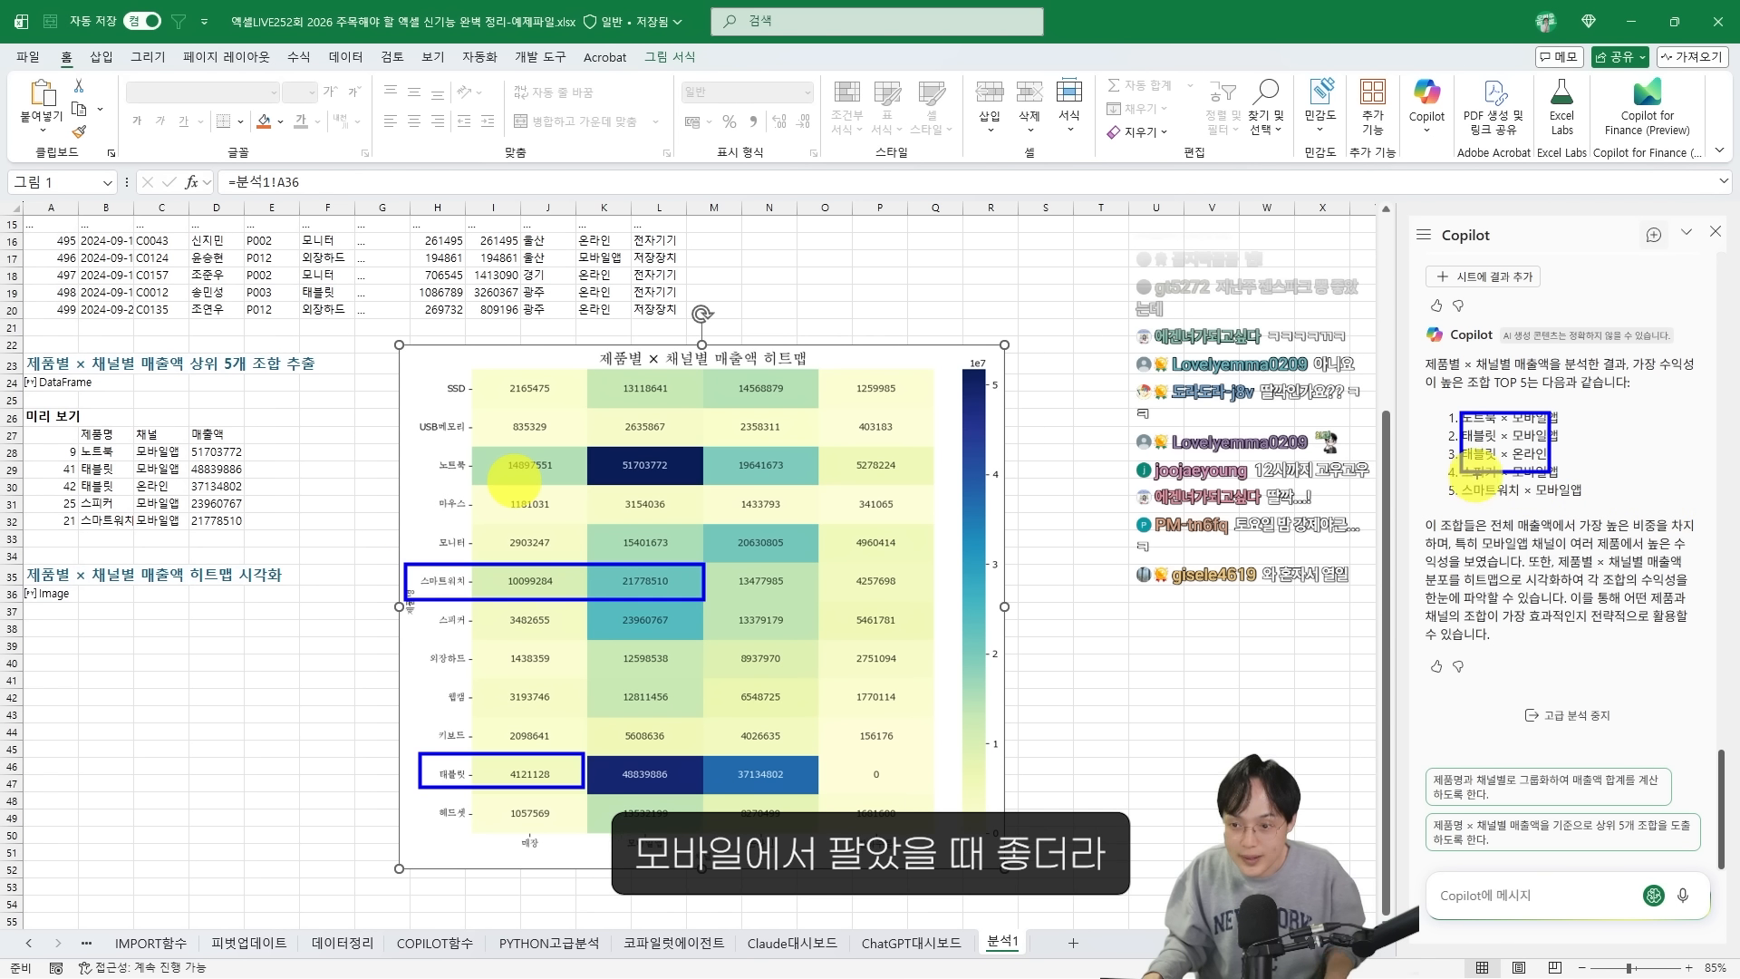
pyautogui.moveTo(1505, 403); pyautogui.dragTo(1591, 504)
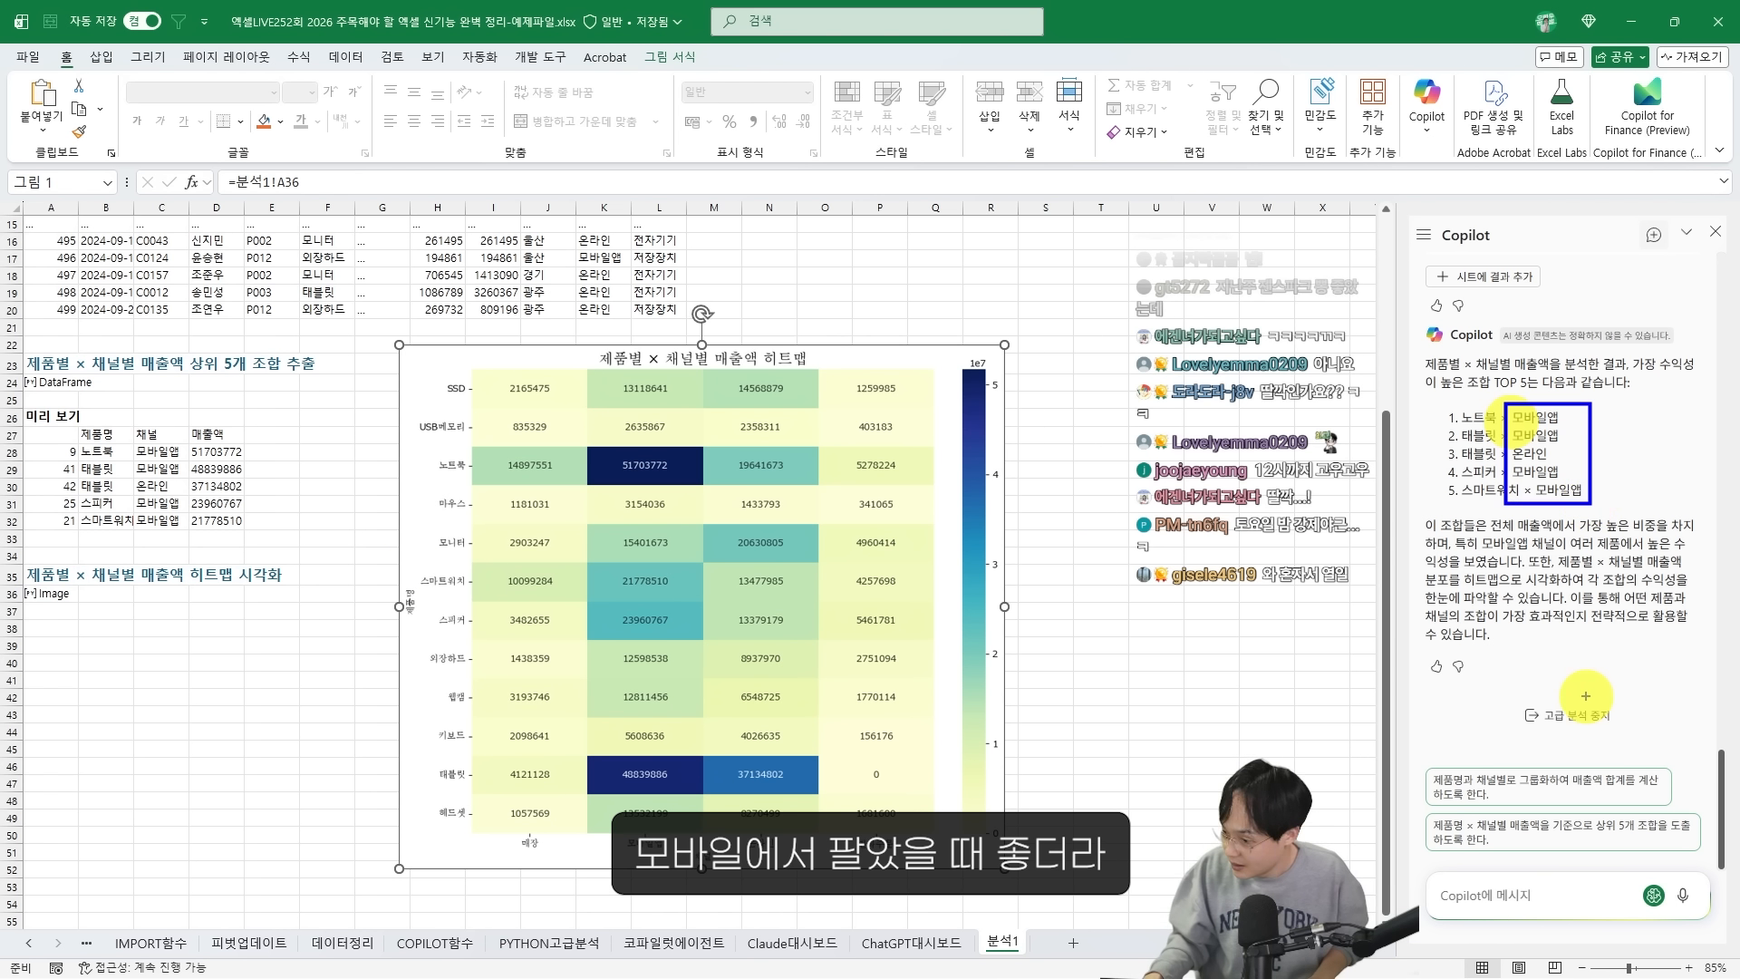
# Move the heatmap image directly under its 히트맵 시각화 heading and shrink it to end around row 60
pyautogui.moveTo(719, 492)
pyautogui.mouseDown()
pyautogui.moveTo(693, 506)
pyautogui.moveTo(683, 657)
pyautogui.moveTo(393, 765)
pyautogui.moveTo(338, 770)
pyautogui.moveTo(341, 736)
pyautogui.mouseUp()
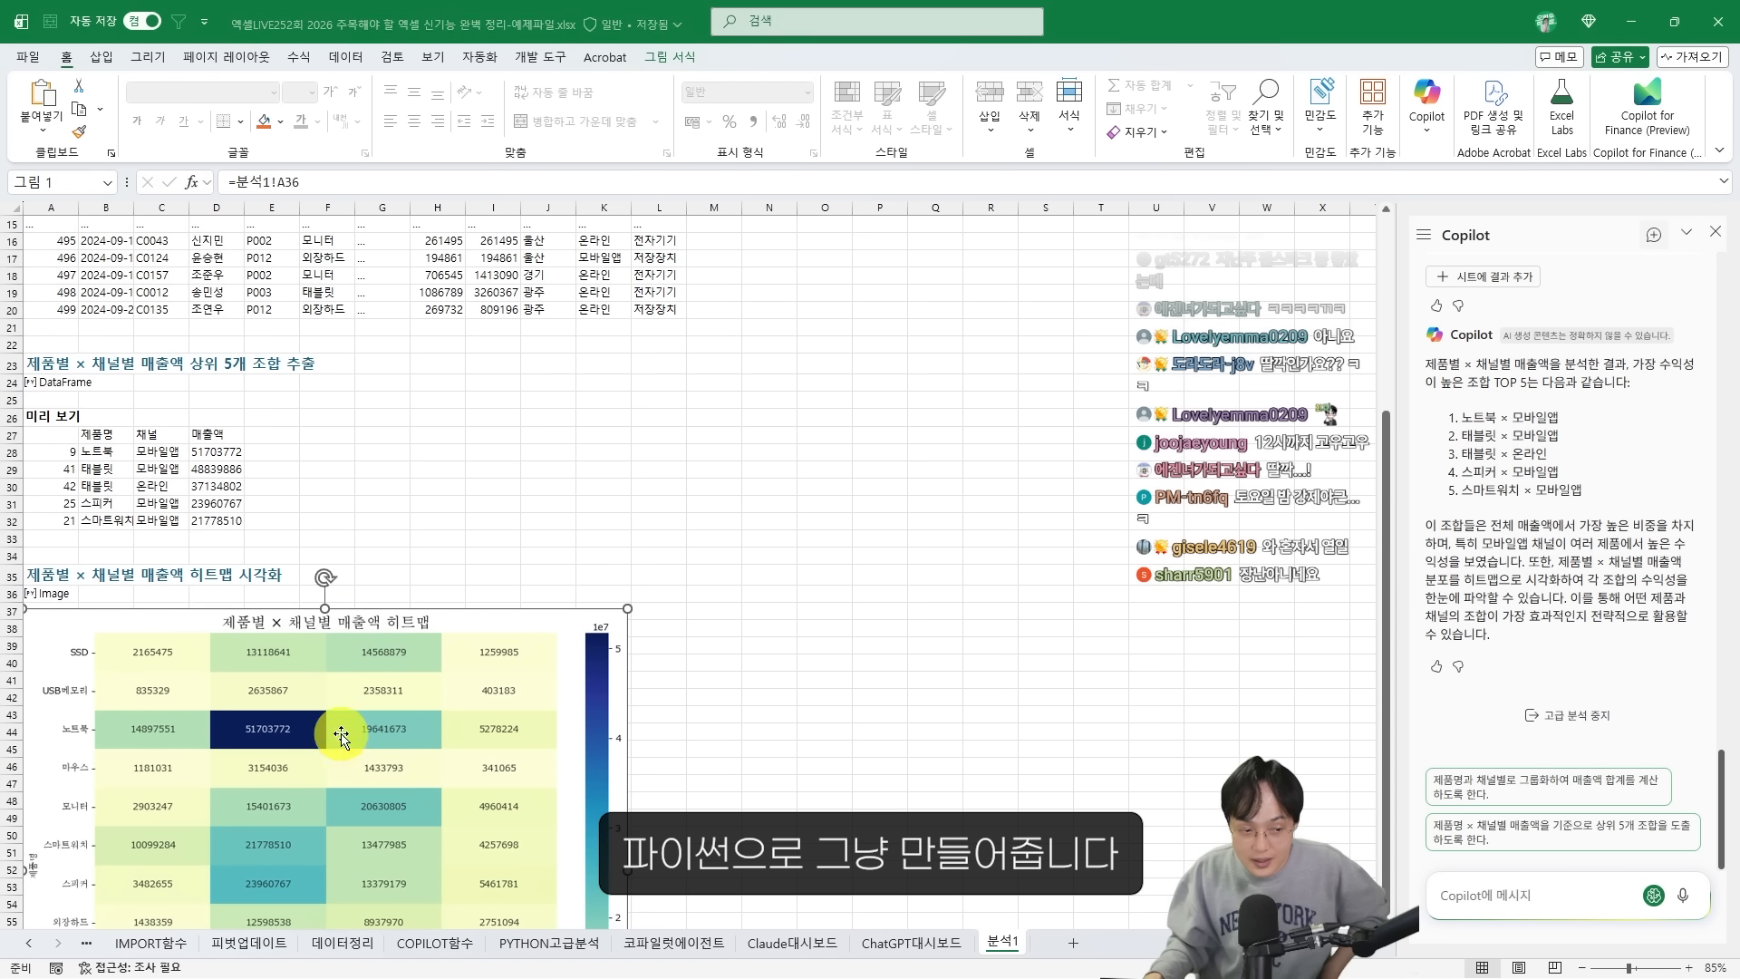
pyautogui.scroll(-8, 342, 451)
pyautogui.moveTo(621, 711); pyautogui.dragTo(479, 590)
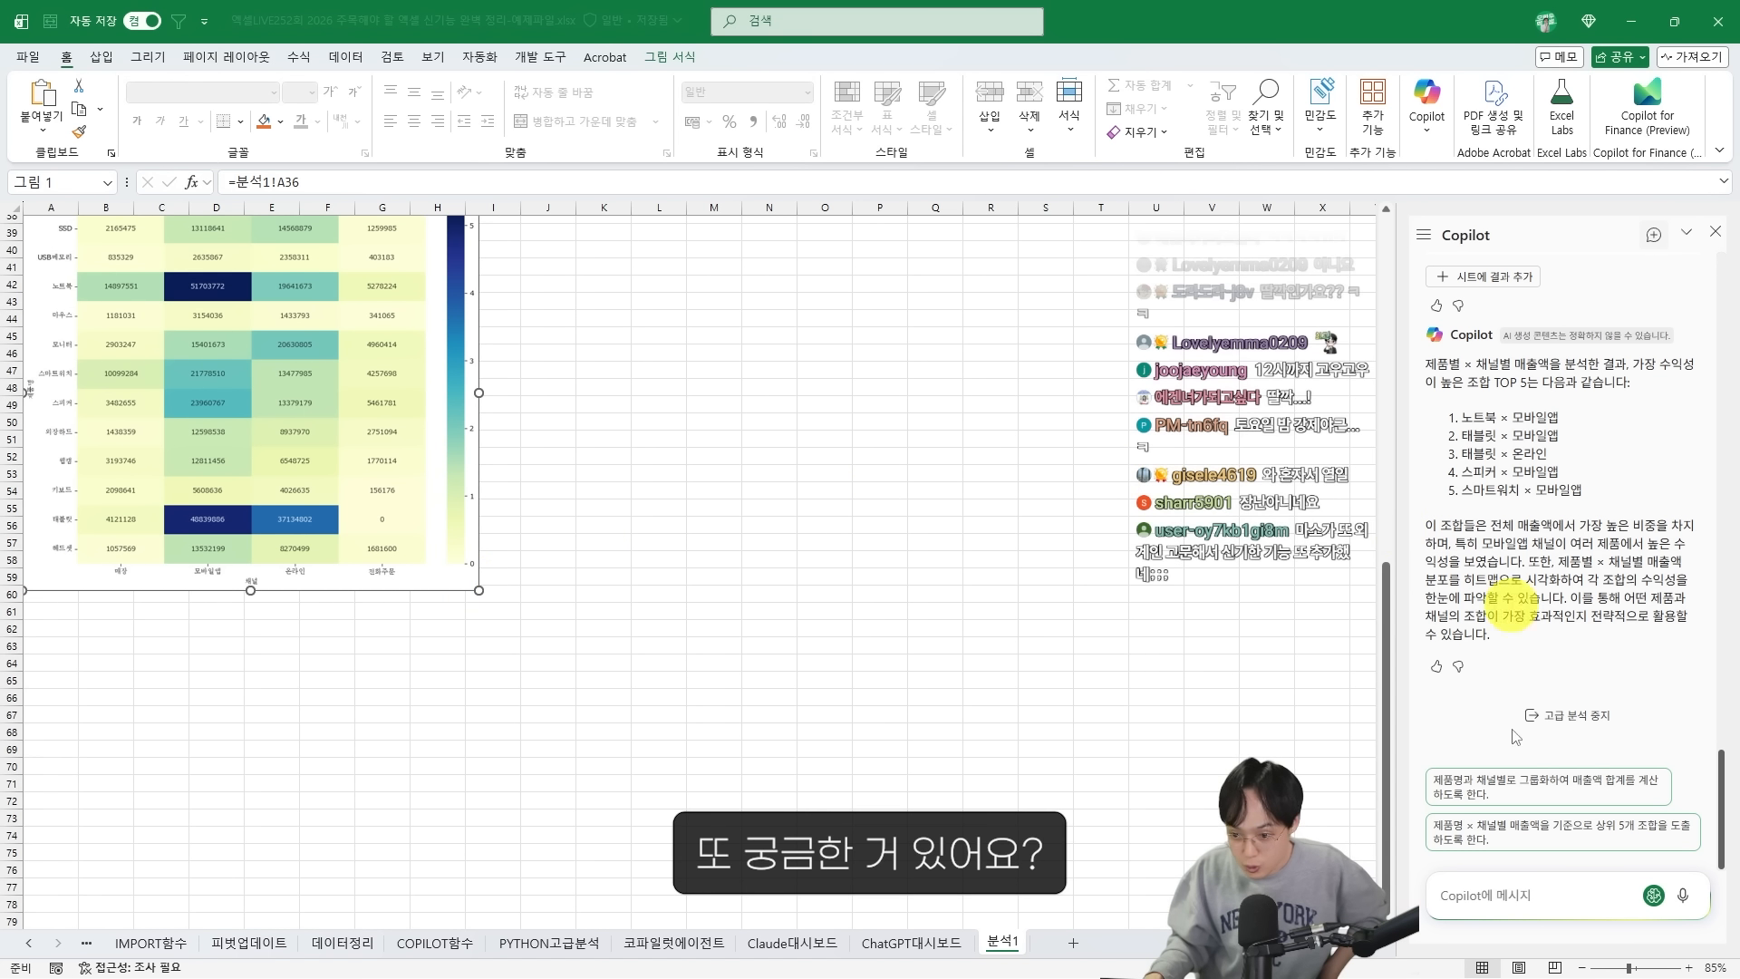
# Send Copilot the follow-up request "어 놀랍네.. 그러면 내가 알아차리지 못한 또 다른 인사이트가 있나? 찾아서 분석해줘"
pyautogui.click(1473, 897)
pyautogui.write('어')
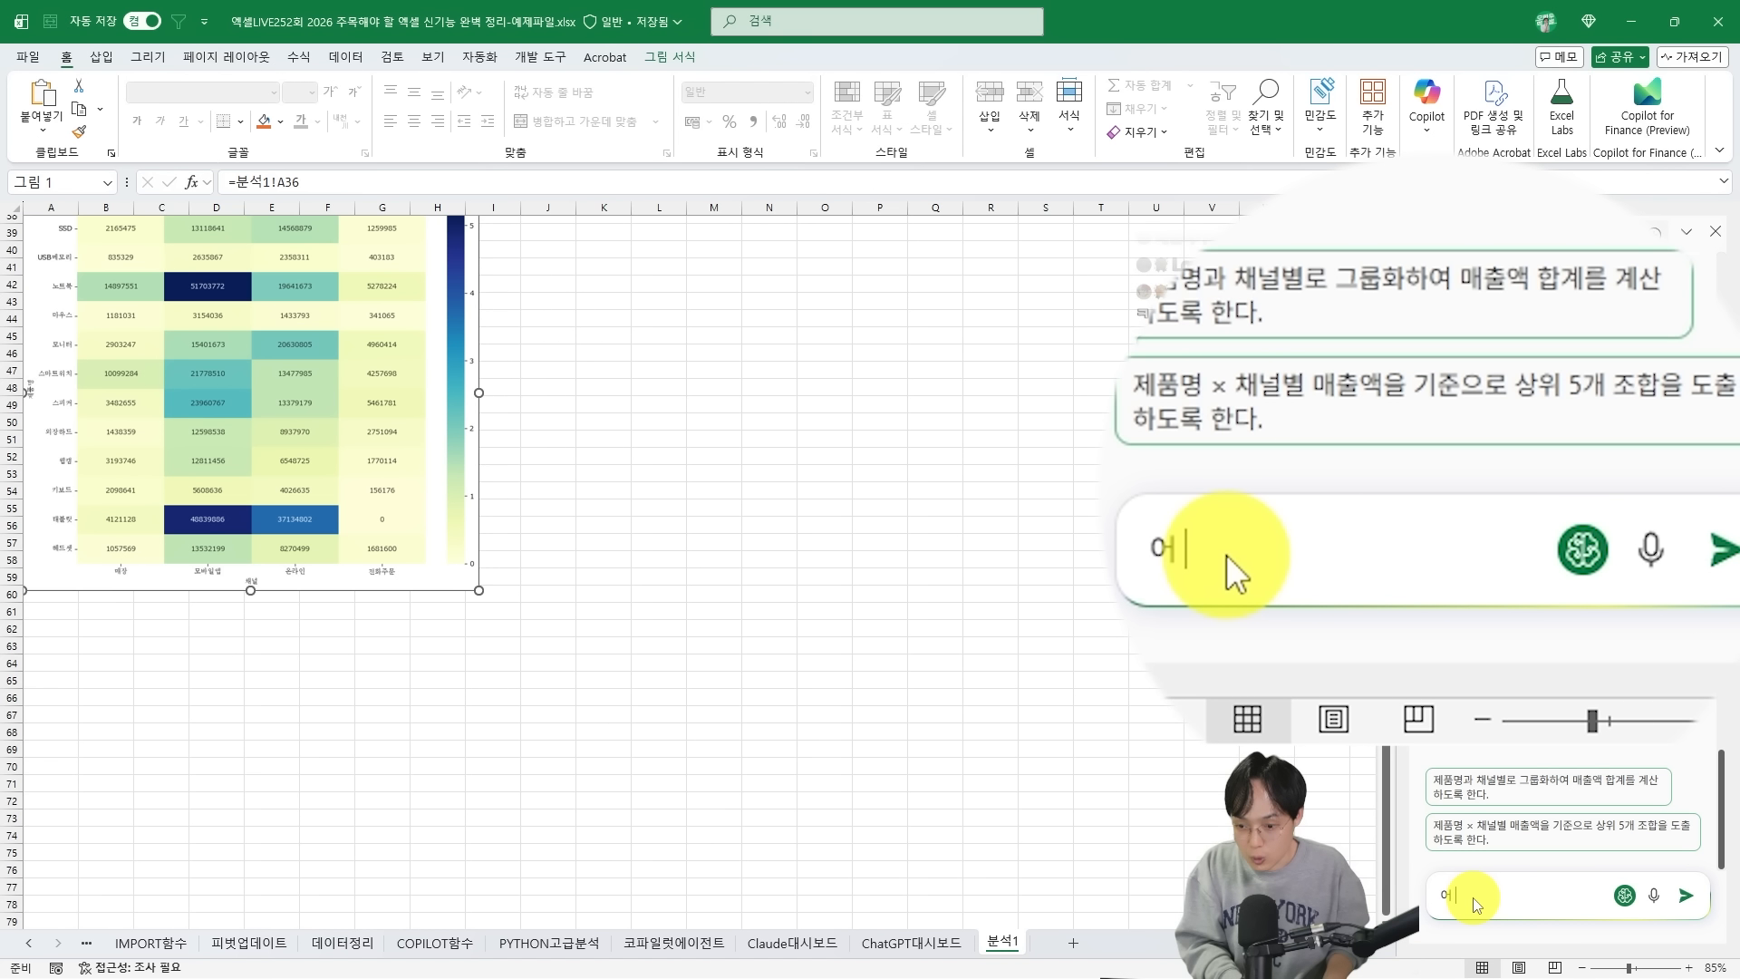
pyautogui.write(' 놀랍네.. 그러면 내')
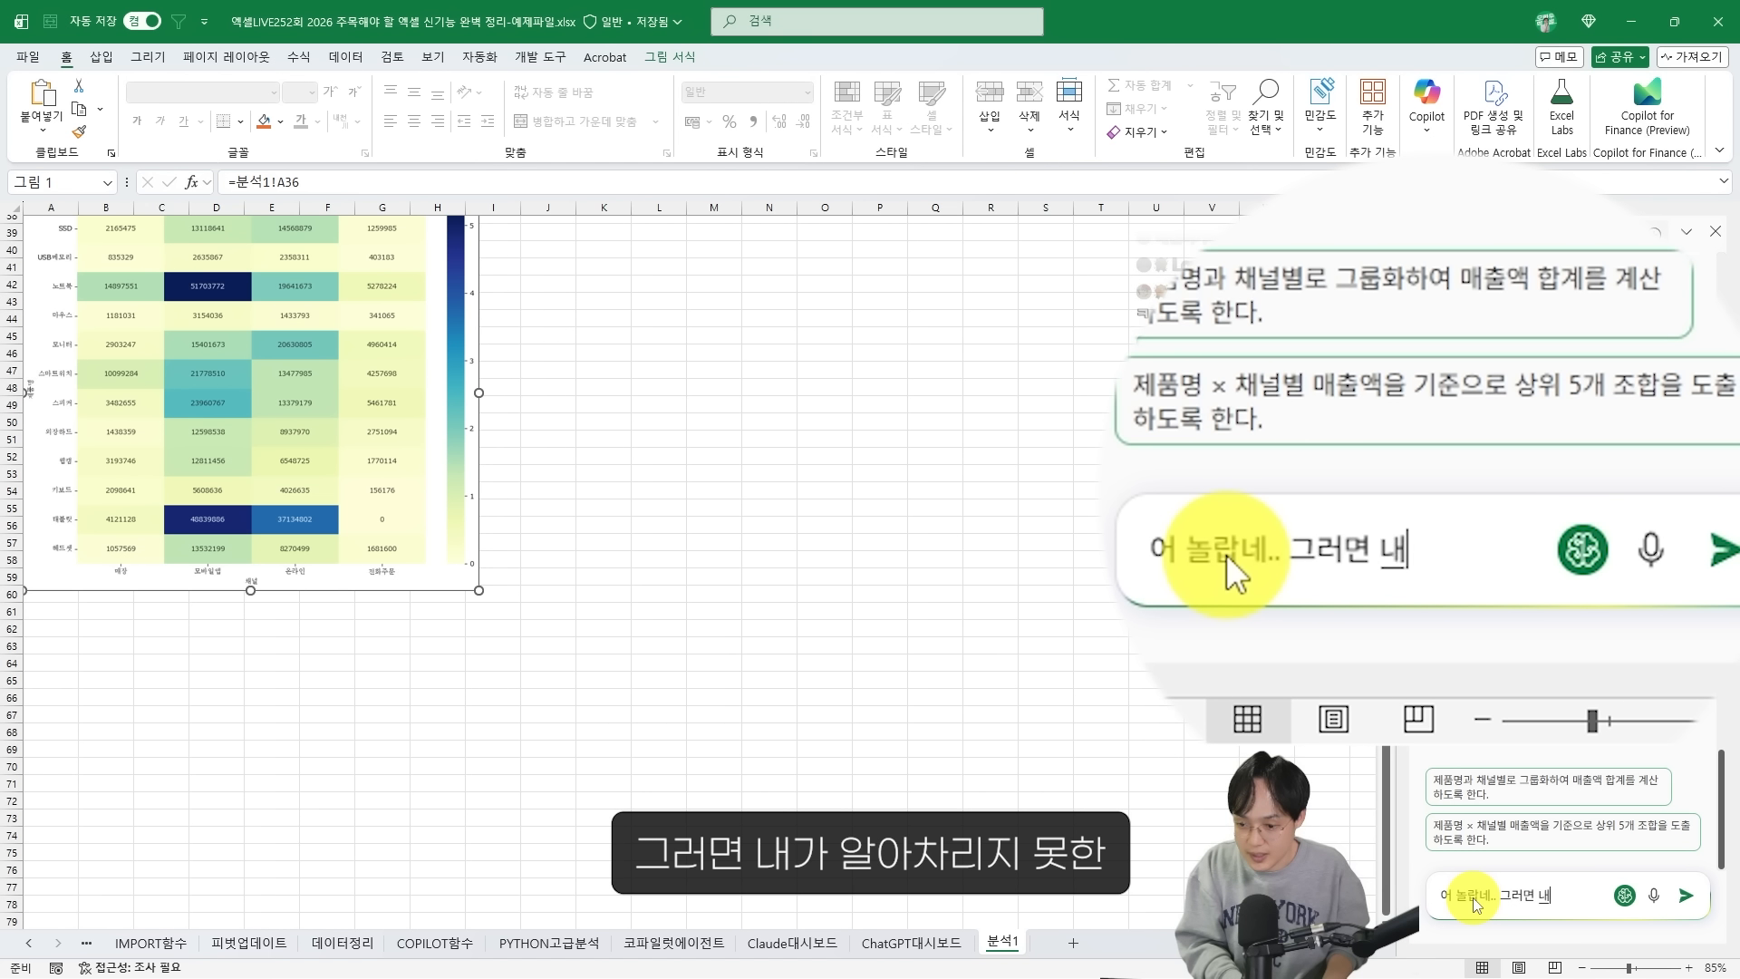
pyautogui.write('가 알아차리지 못ㅎ')
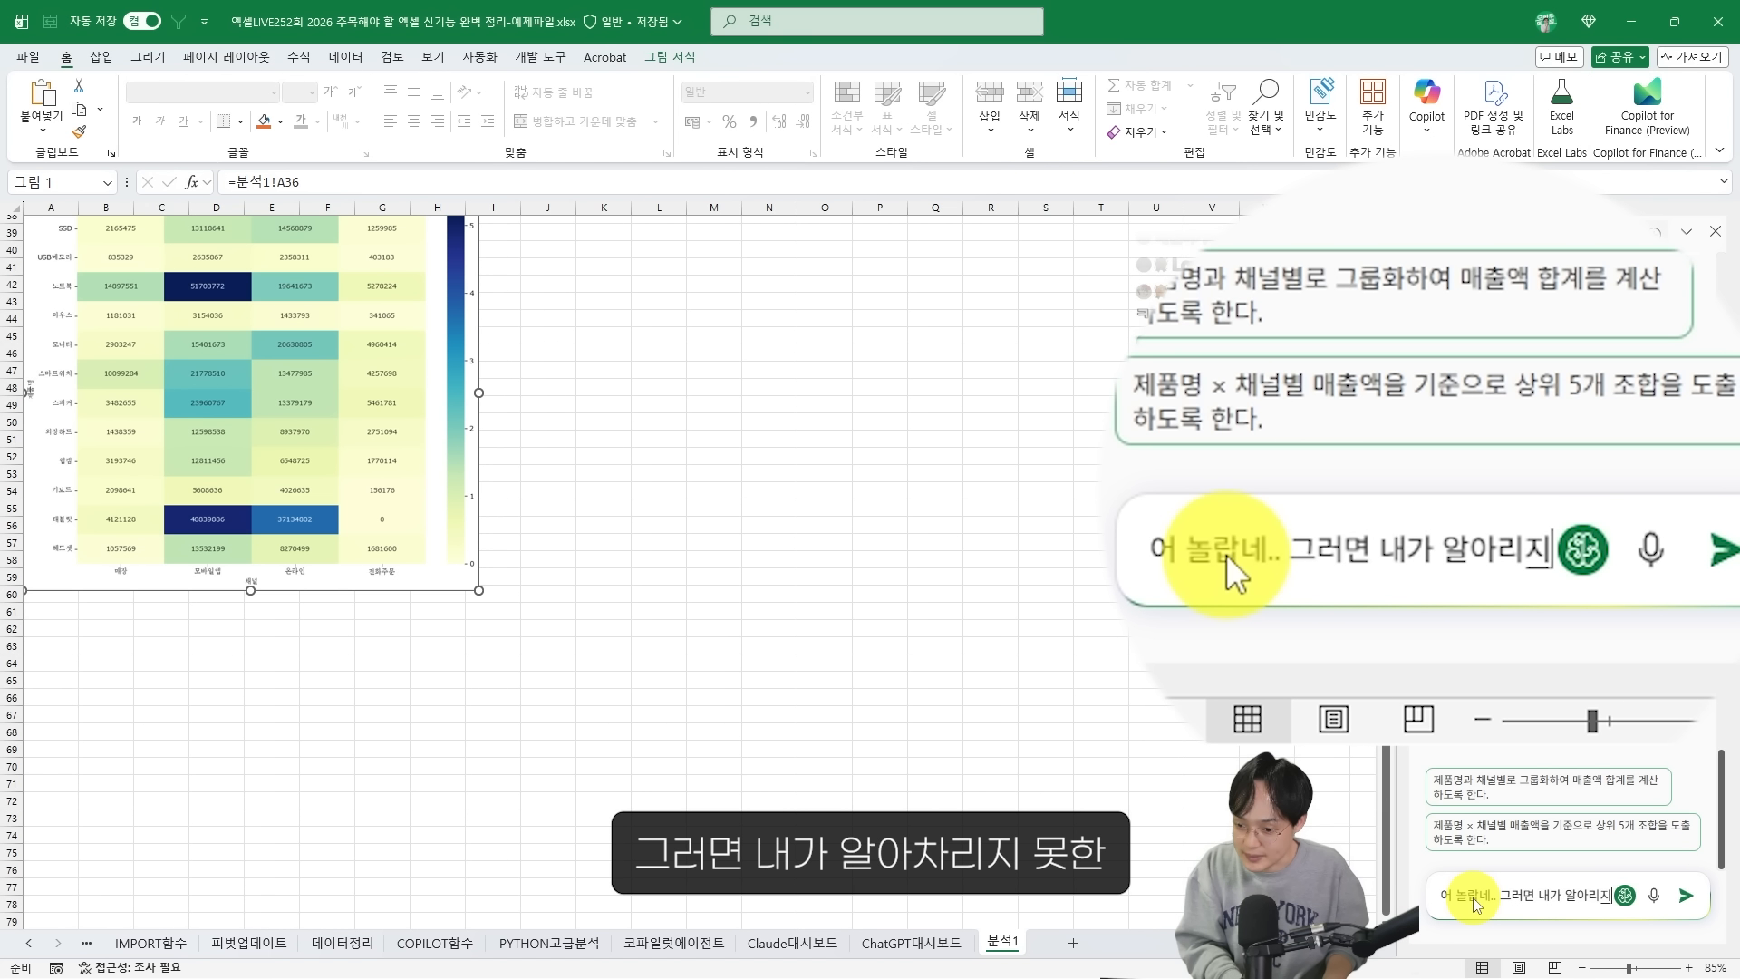
pyautogui.write('한 또 다른')
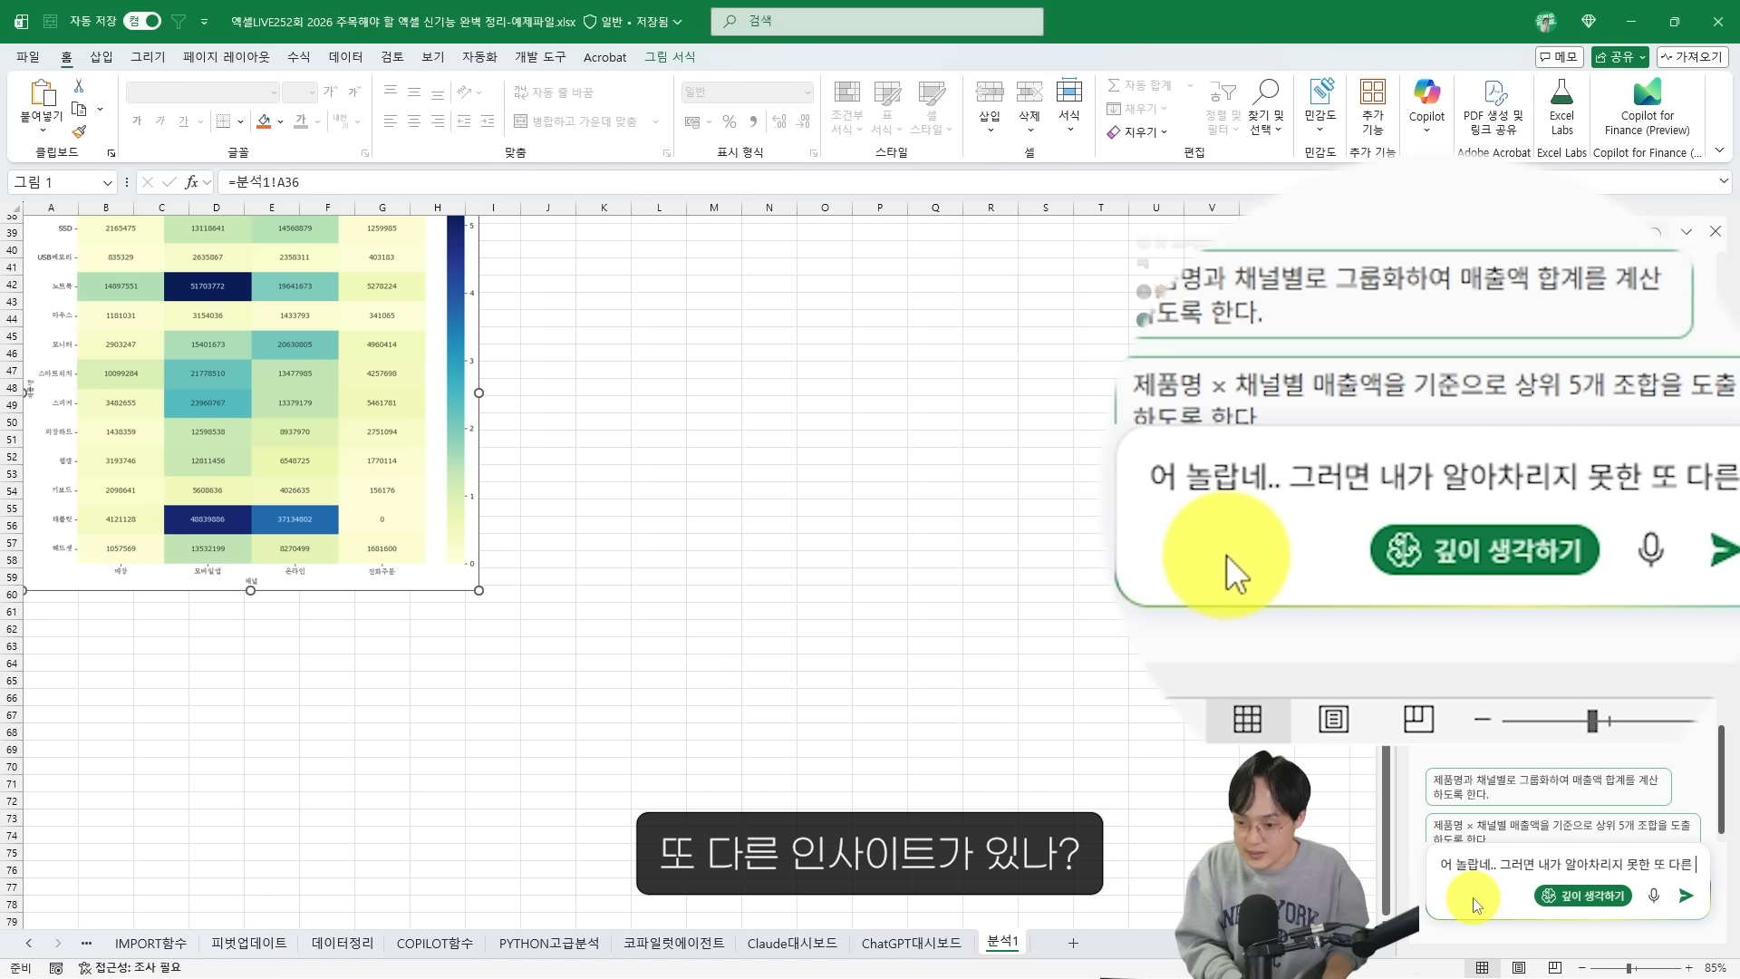
pyautogui.write(' 인사이트가 있ㄴ나?')
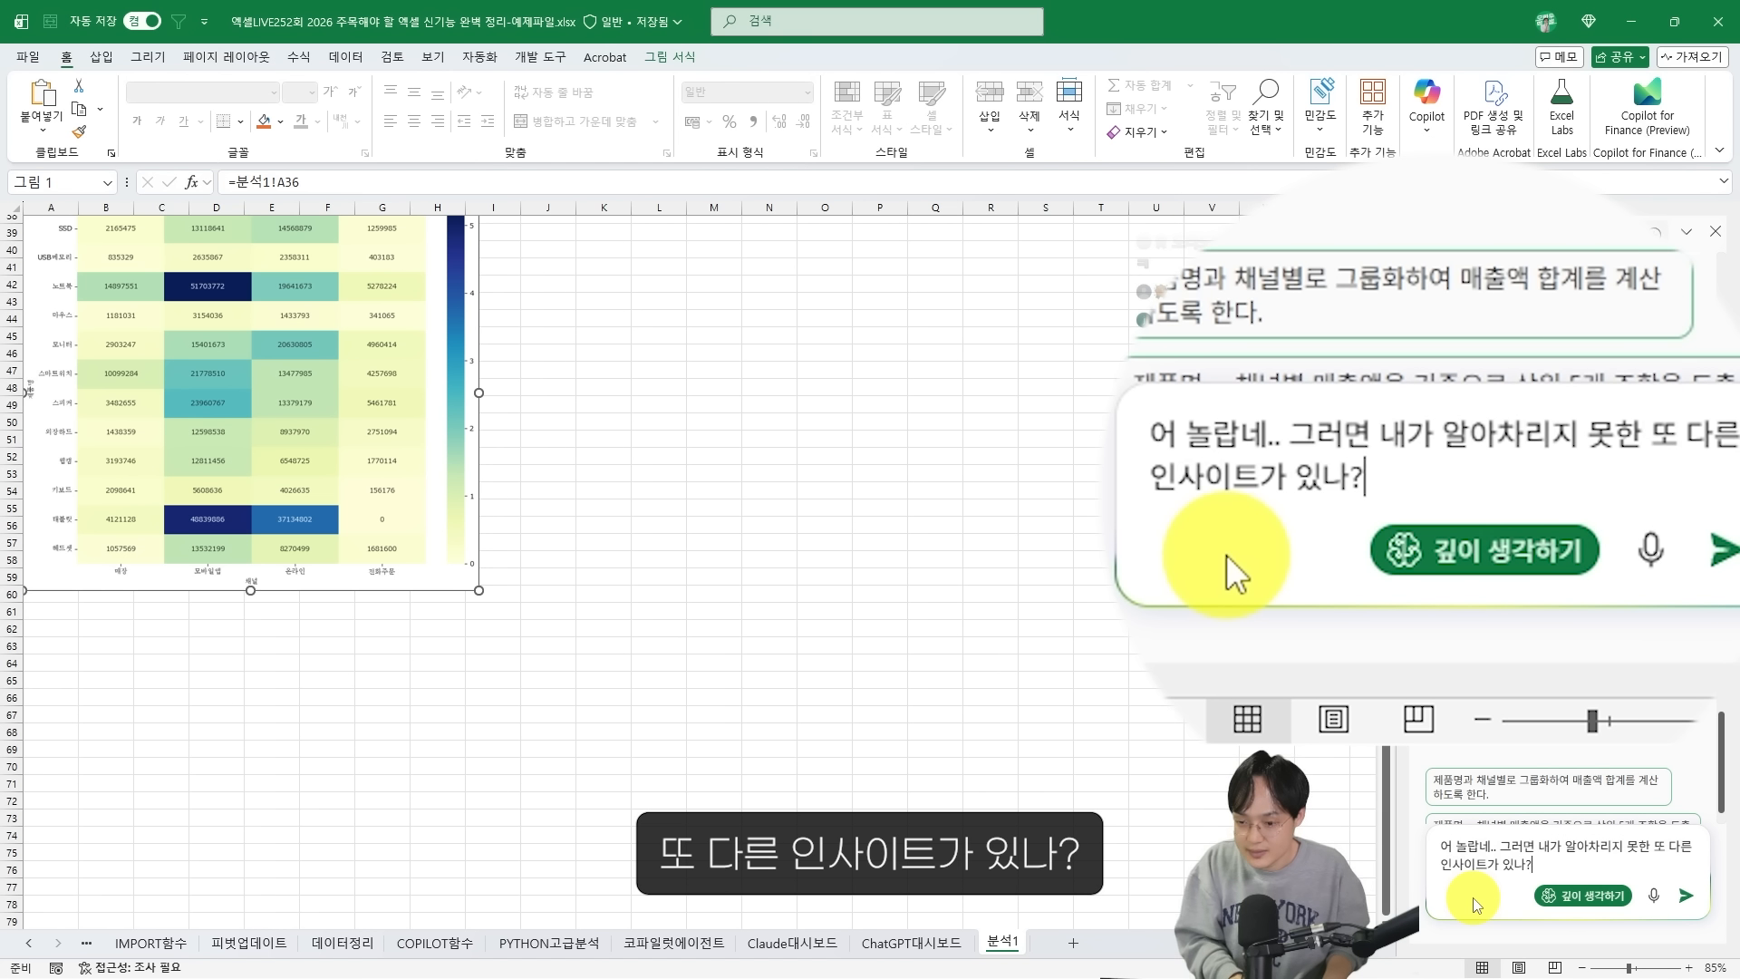
pyautogui.write(' 찾아서ㅂ분석해줘')
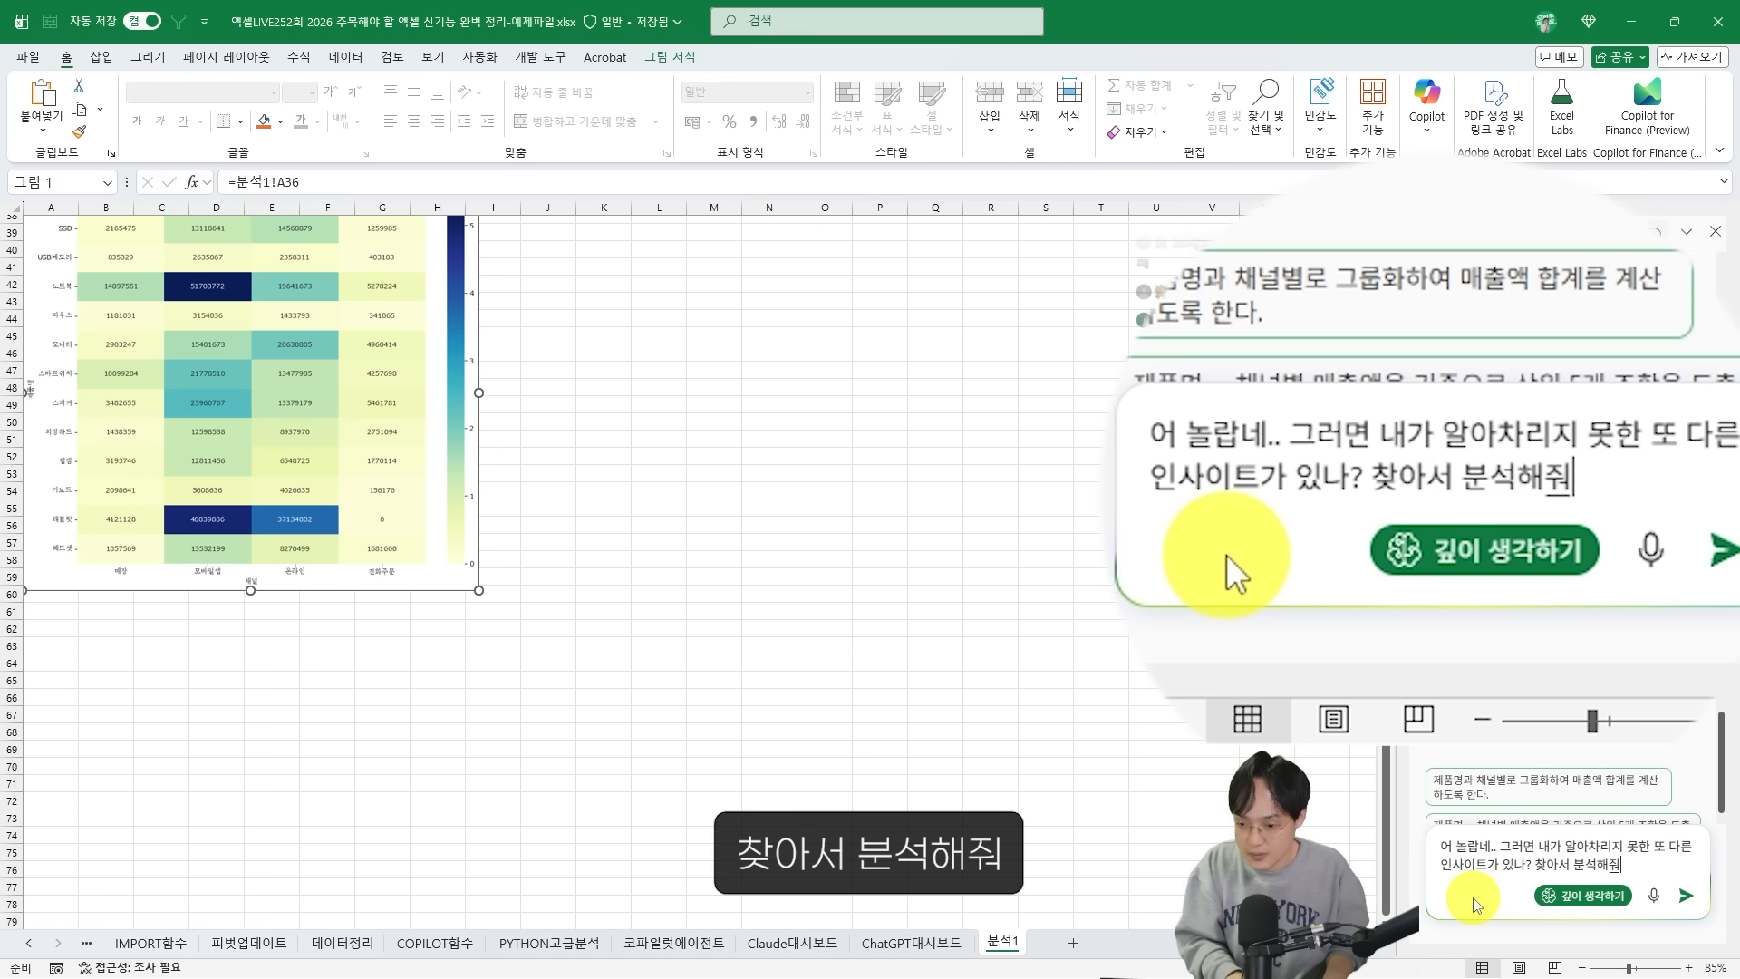
pyautogui.press('Return')
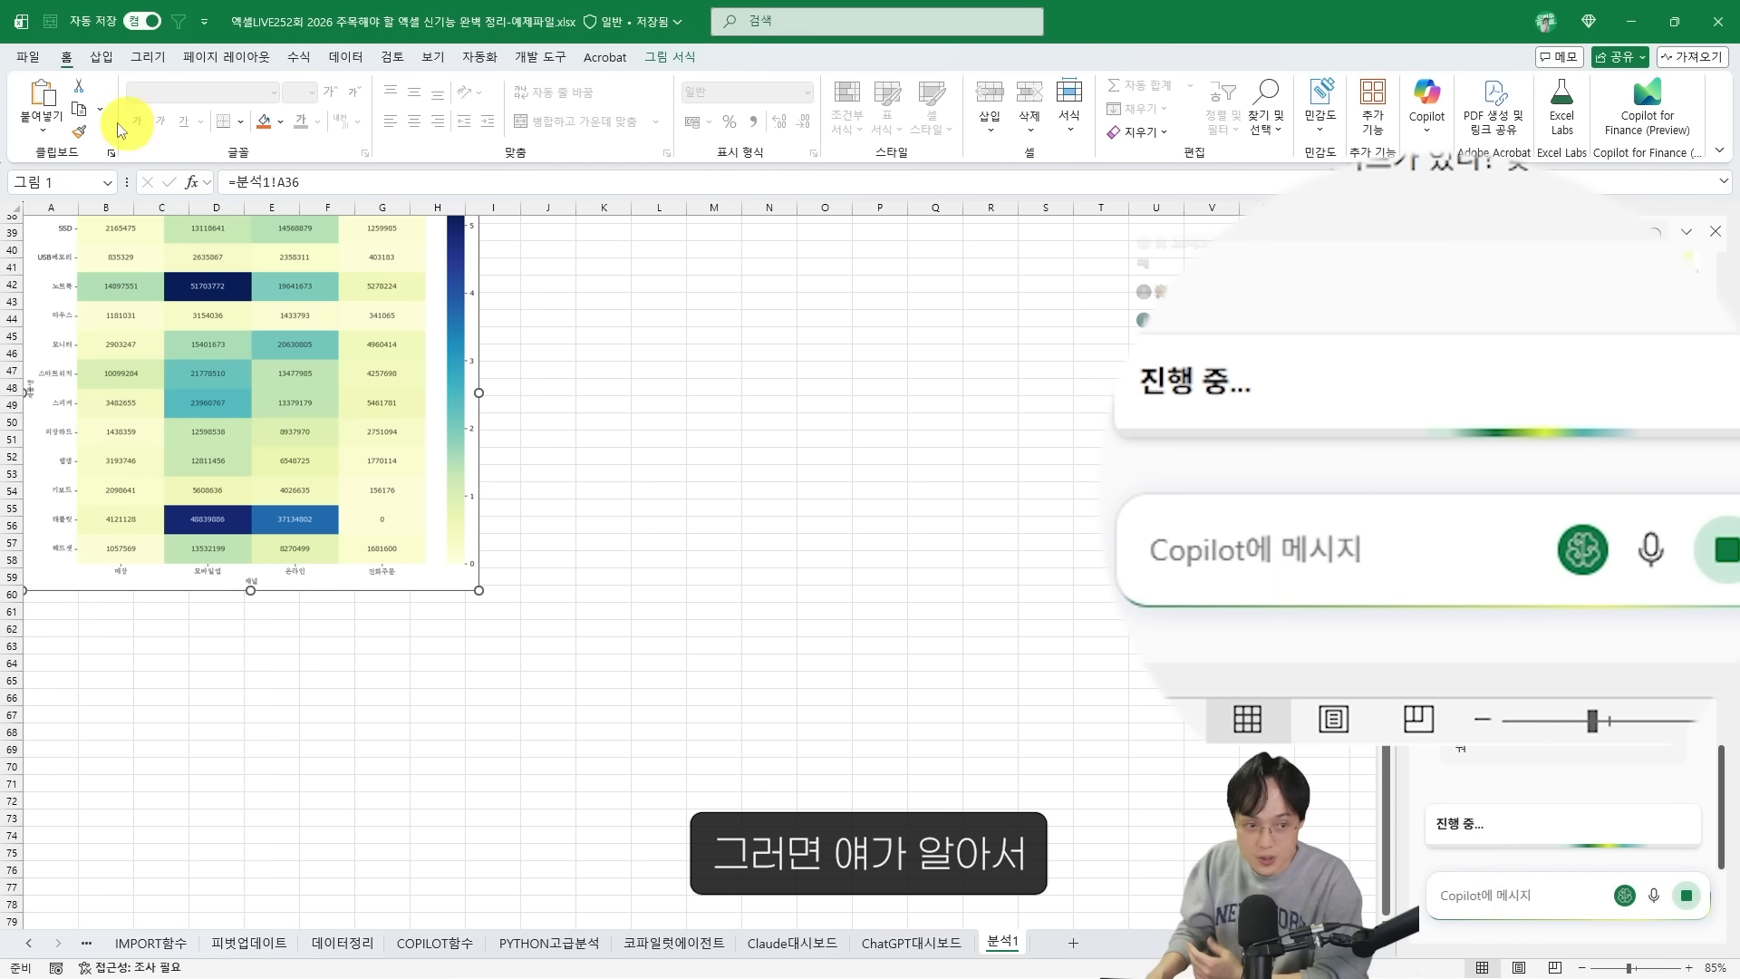
# Shrink the heatmap image further so it ends at about column G, row 52
pyautogui.scroll(2, 363, 598)
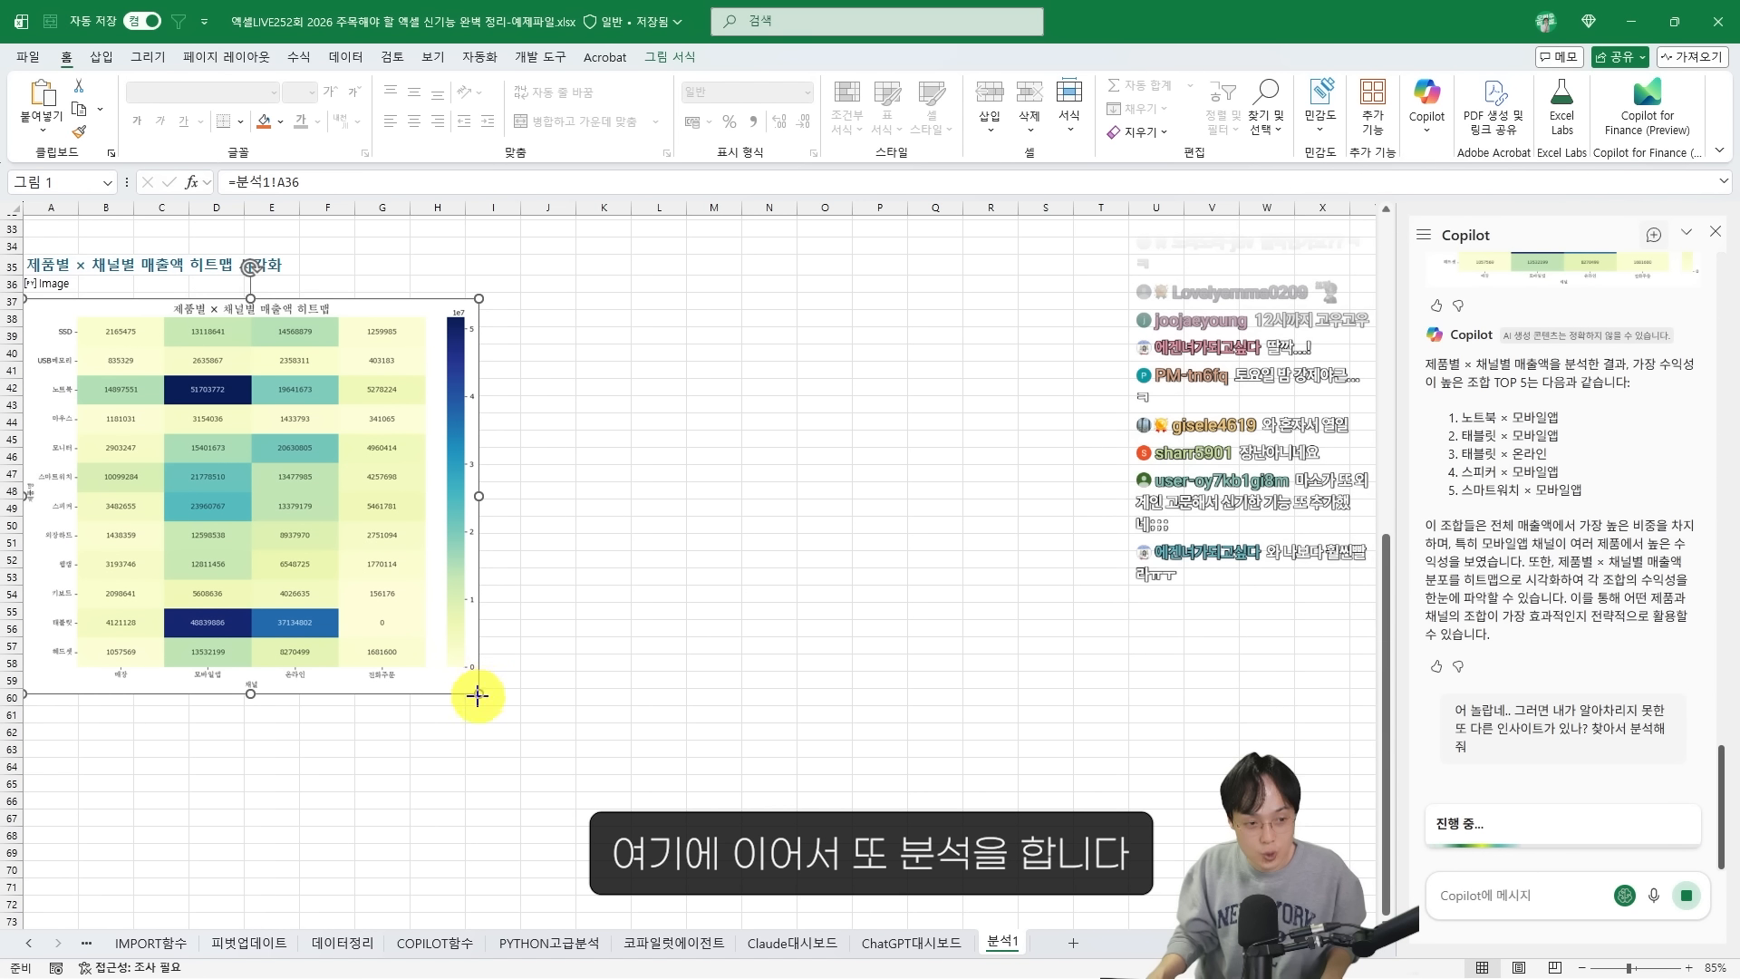
pyautogui.moveTo(479, 694); pyautogui.dragTo(399, 563)
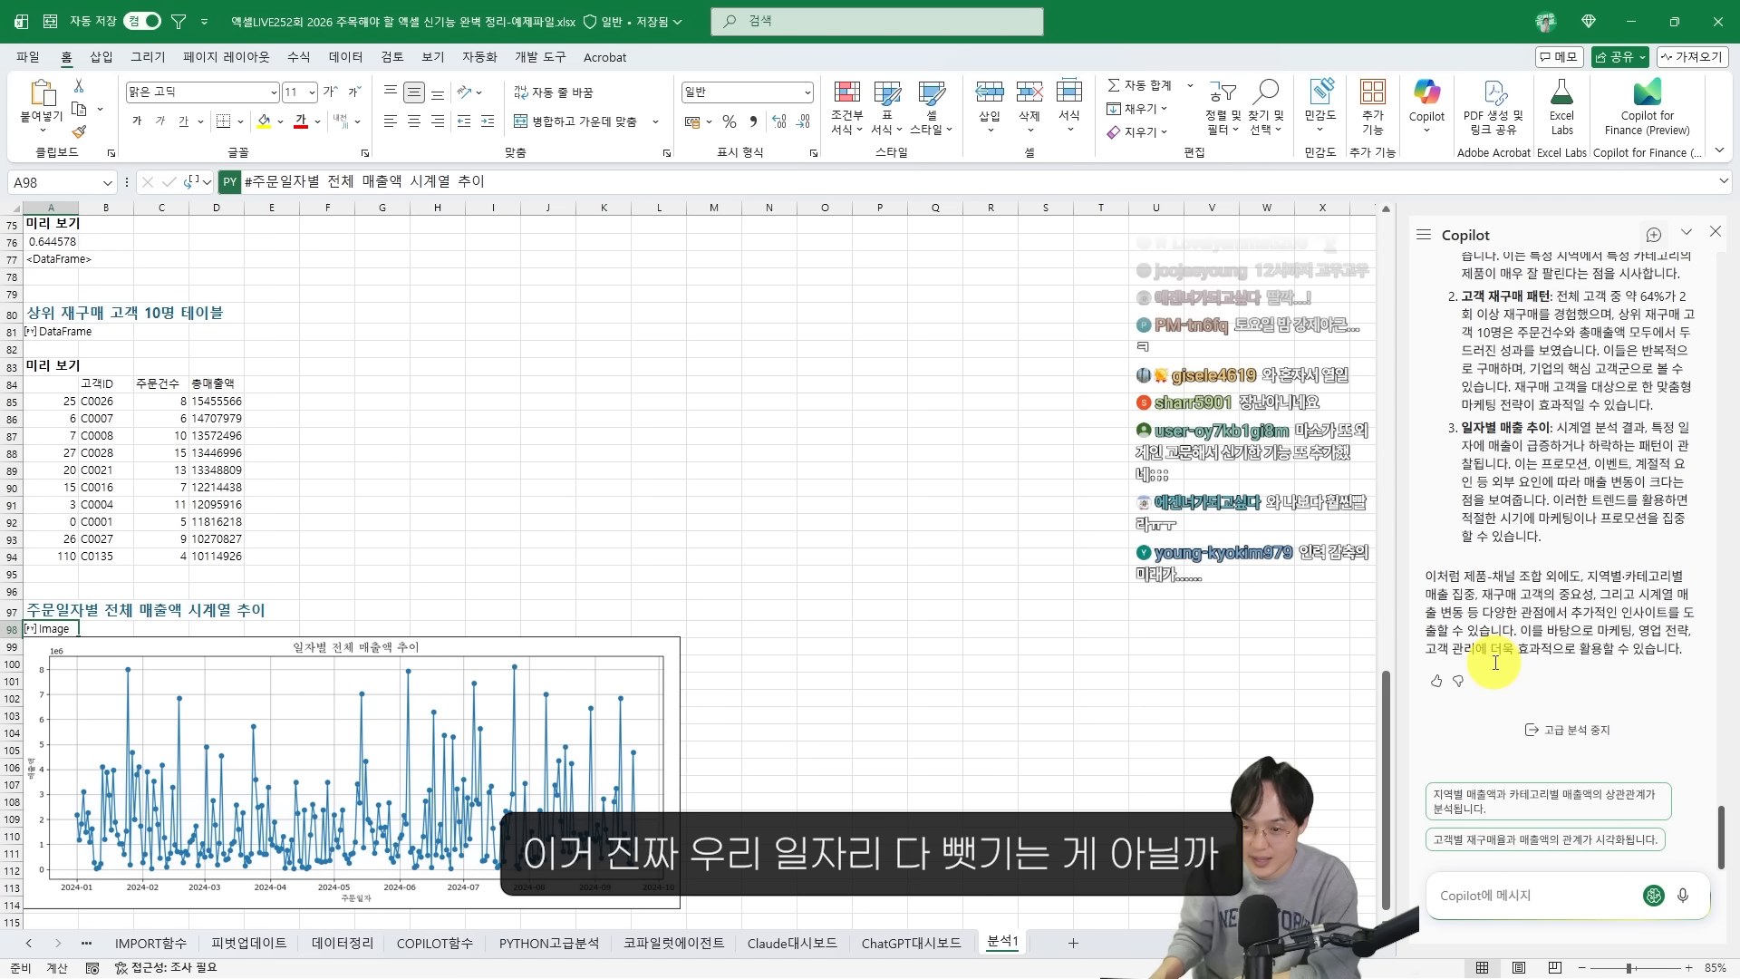
# Review Copilot's additional insights, focusing on the 지역 및 카테고리별 매출 item
pyautogui.scroll(3, 1499, 635)
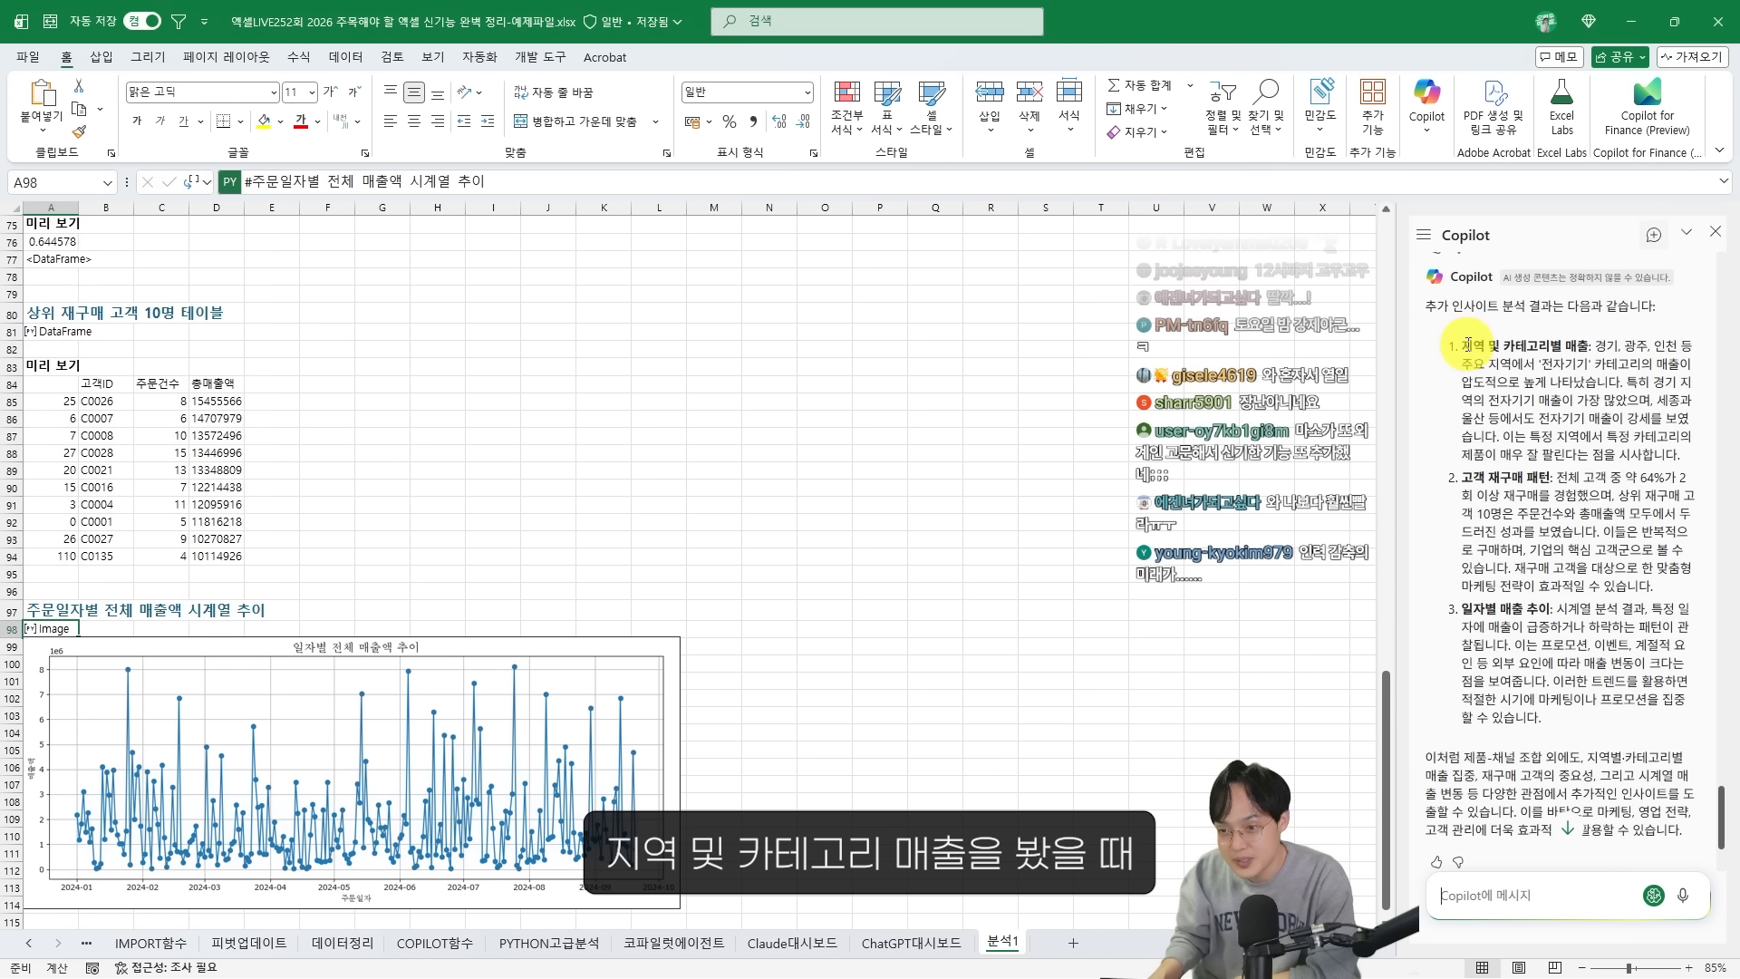
pyautogui.moveTo(1466, 344); pyautogui.dragTo(1558, 426)
pyautogui.click(1540, 344)
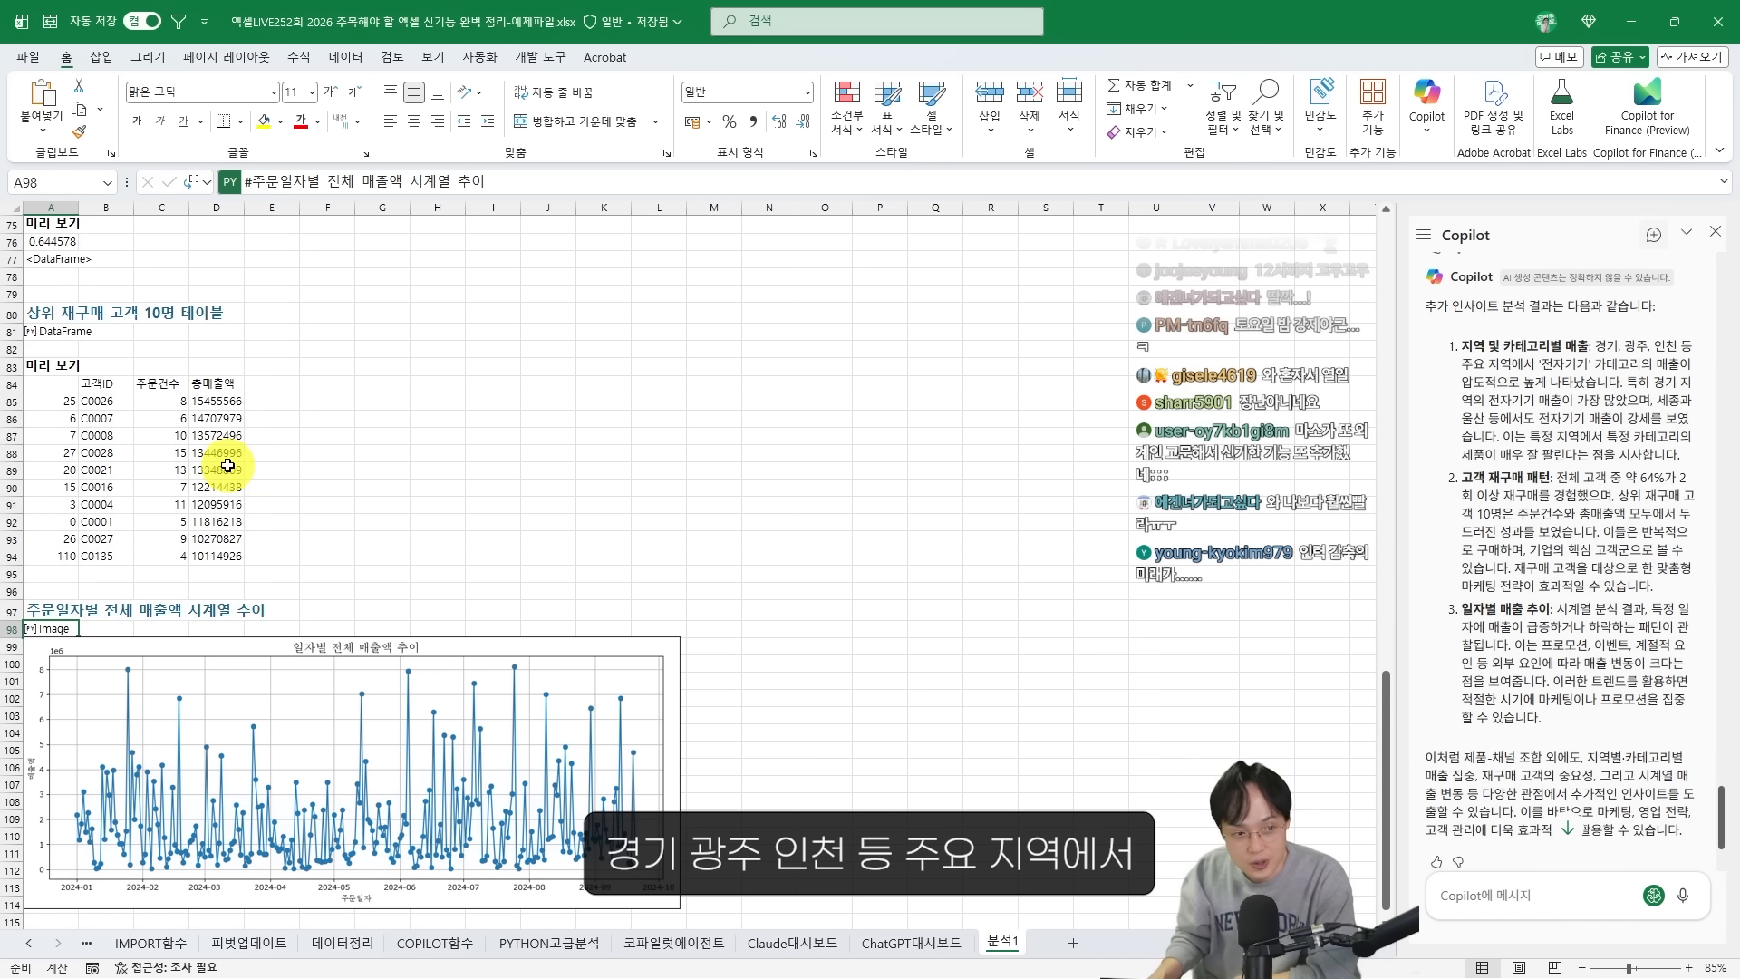
# Compare Copilot's 지역 및 카테고리별 매출 and 고객 재구매 패턴 insights with their tables on the 분석1 sheet
pyautogui.moveTo(1594, 347)
pyautogui.mouseDown()
pyautogui.moveTo(1572, 390)
pyautogui.moveTo(1569, 368)
pyautogui.mouseUp()
pyautogui.click(1557, 384)
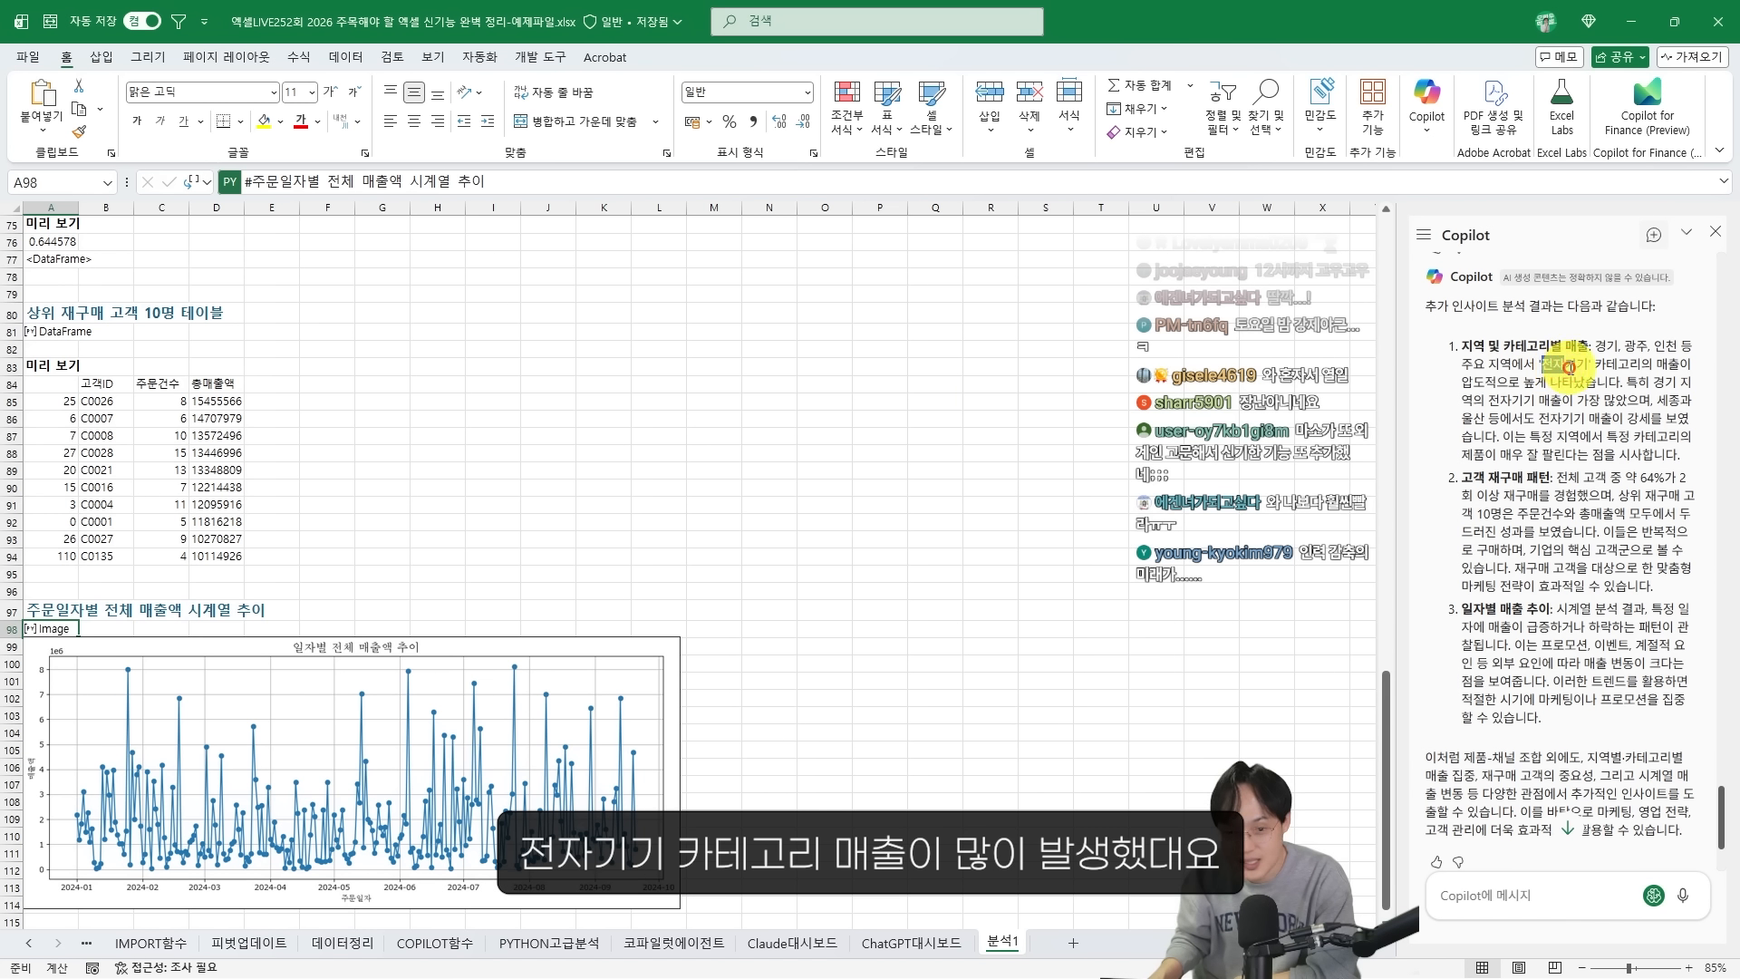
pyautogui.scroll(9, 260, 411)
pyautogui.moveTo(106, 408); pyautogui.dragTo(161, 581)
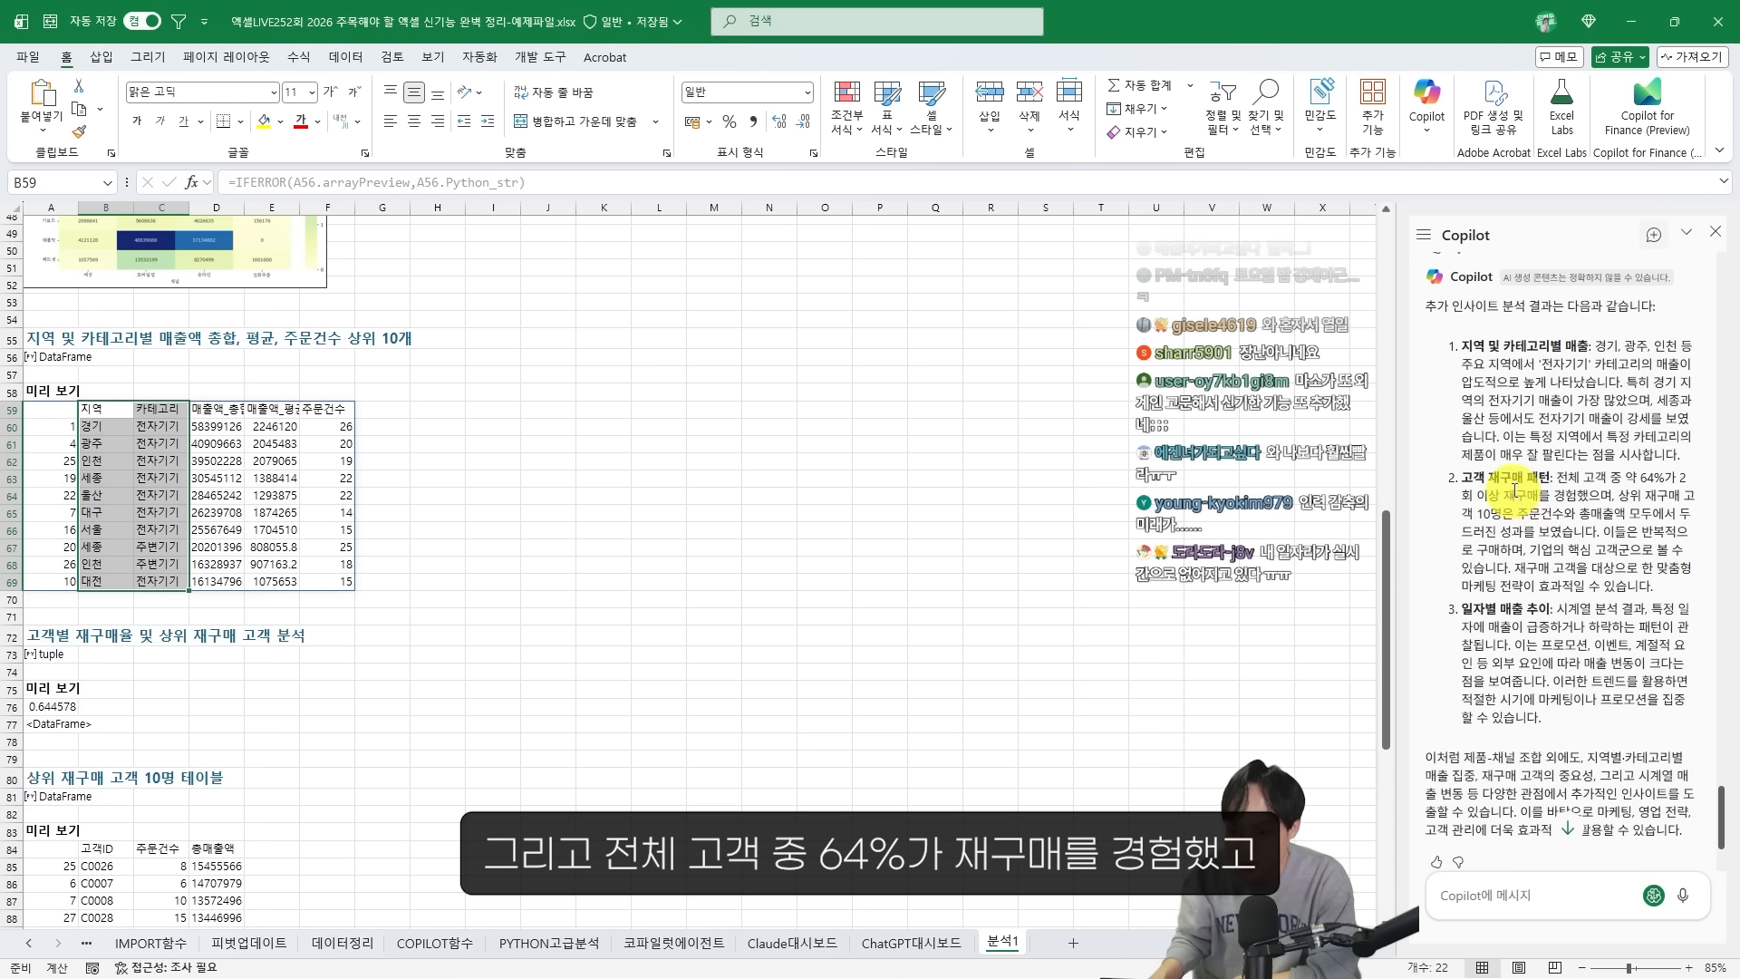
pyautogui.moveTo(1513, 498); pyautogui.dragTo(1553, 541)
pyautogui.click(1553, 541)
pyautogui.click(769, 600)
pyautogui.scroll(-9, 408, 571)
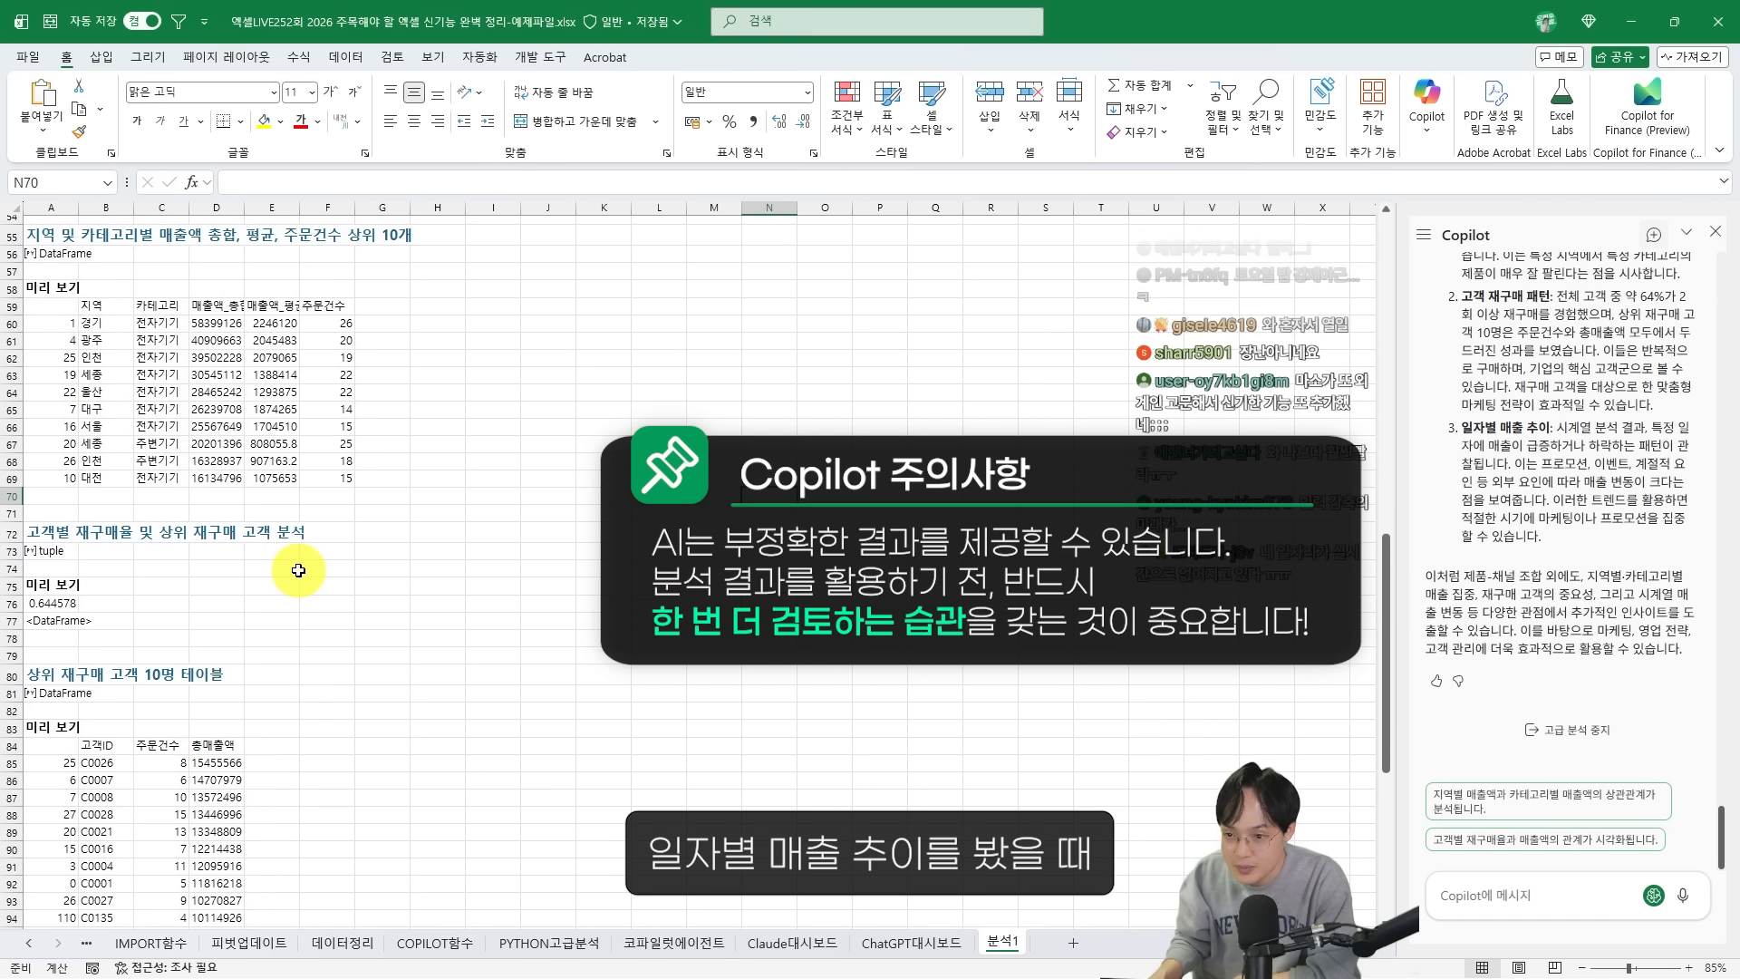
# Read the 일자별 매출 추이 insight against the daily sales time-series chart and slightly enlarge the chart image
pyautogui.click(401, 654)
pyautogui.scroll(-1, 401, 654)
pyautogui.moveTo(1491, 430); pyautogui.dragTo(1568, 516)
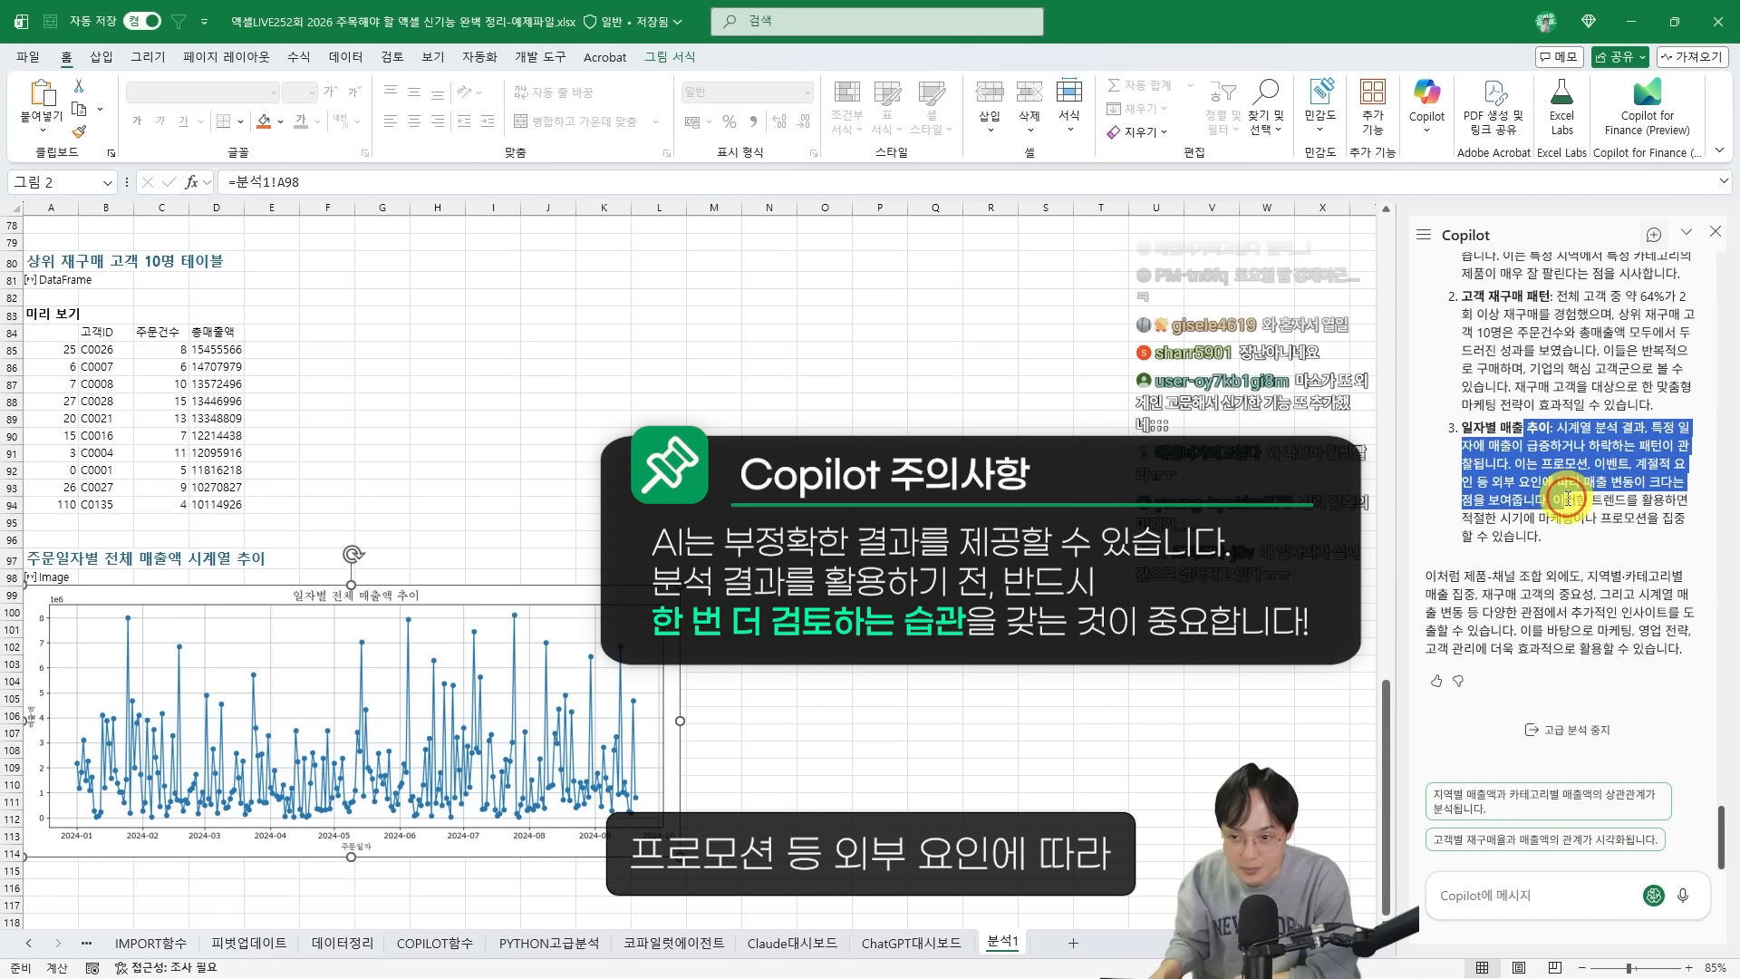
pyautogui.click(1522, 464)
pyautogui.moveTo(1525, 445); pyautogui.dragTo(1540, 518)
pyautogui.click(439, 786)
pyautogui.moveTo(679, 857); pyautogui.dragTo(739, 881)
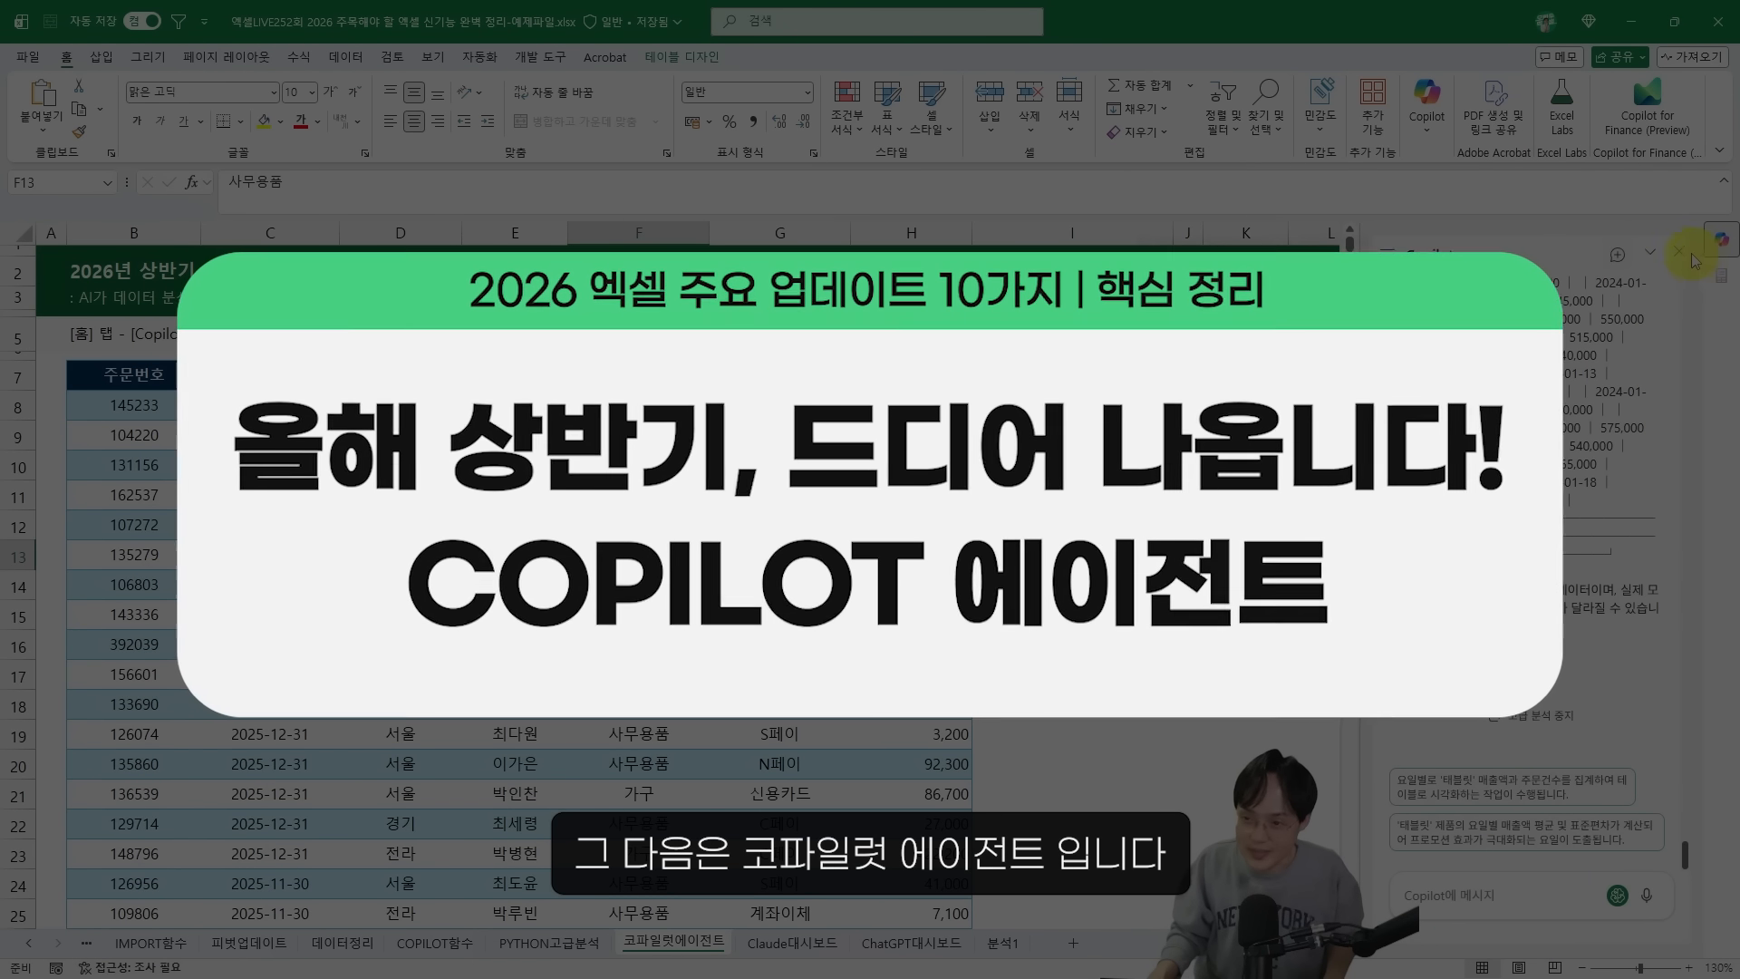
# Close the Copilot pane on the 코파일럿에이전트 sheet
pyautogui.click(1688, 256)
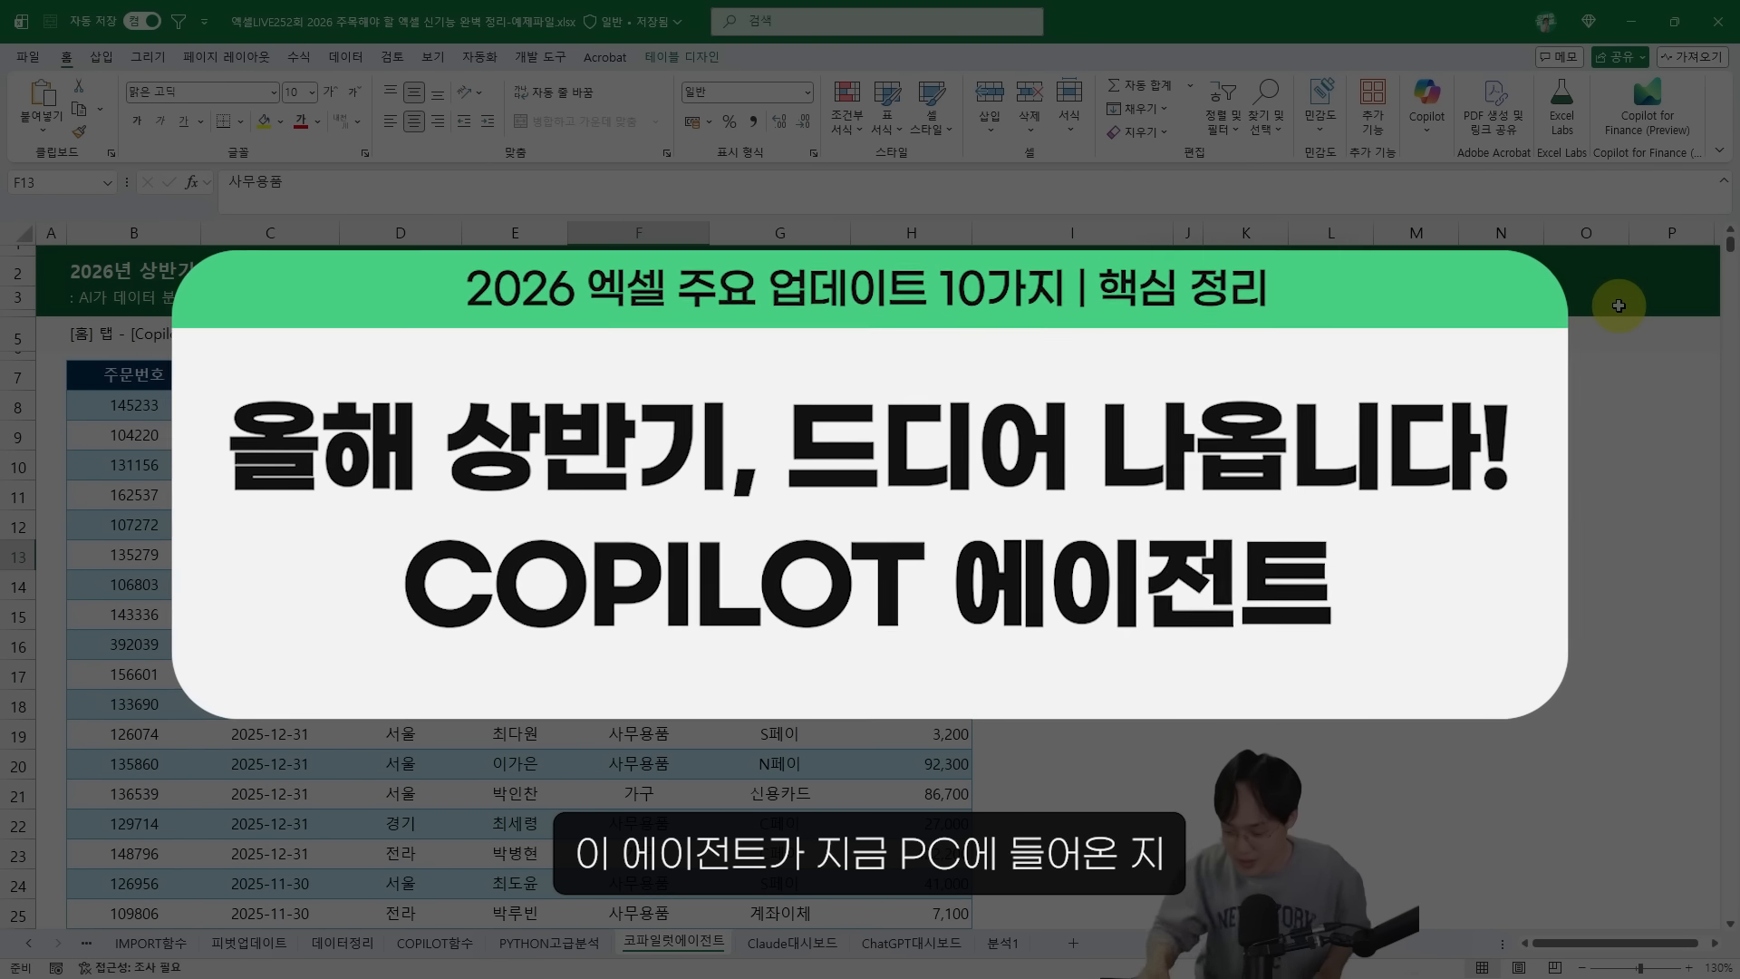
pyautogui.moveTo(652, 523); pyautogui.dragTo(705, 567)
pyautogui.moveTo(733, 494)
pyautogui.mouseDown()
pyautogui.moveTo(738, 546)
pyautogui.moveTo(779, 519)
pyautogui.mouseUp()
pyautogui.moveTo(787, 506); pyautogui.dragTo(779, 584)
pyautogui.moveTo(1129, 462)
pyautogui.mouseDown()
pyautogui.moveTo(1308, 518)
pyautogui.moveTo(1197, 495)
pyautogui.moveTo(1279, 578)
pyautogui.mouseUp()
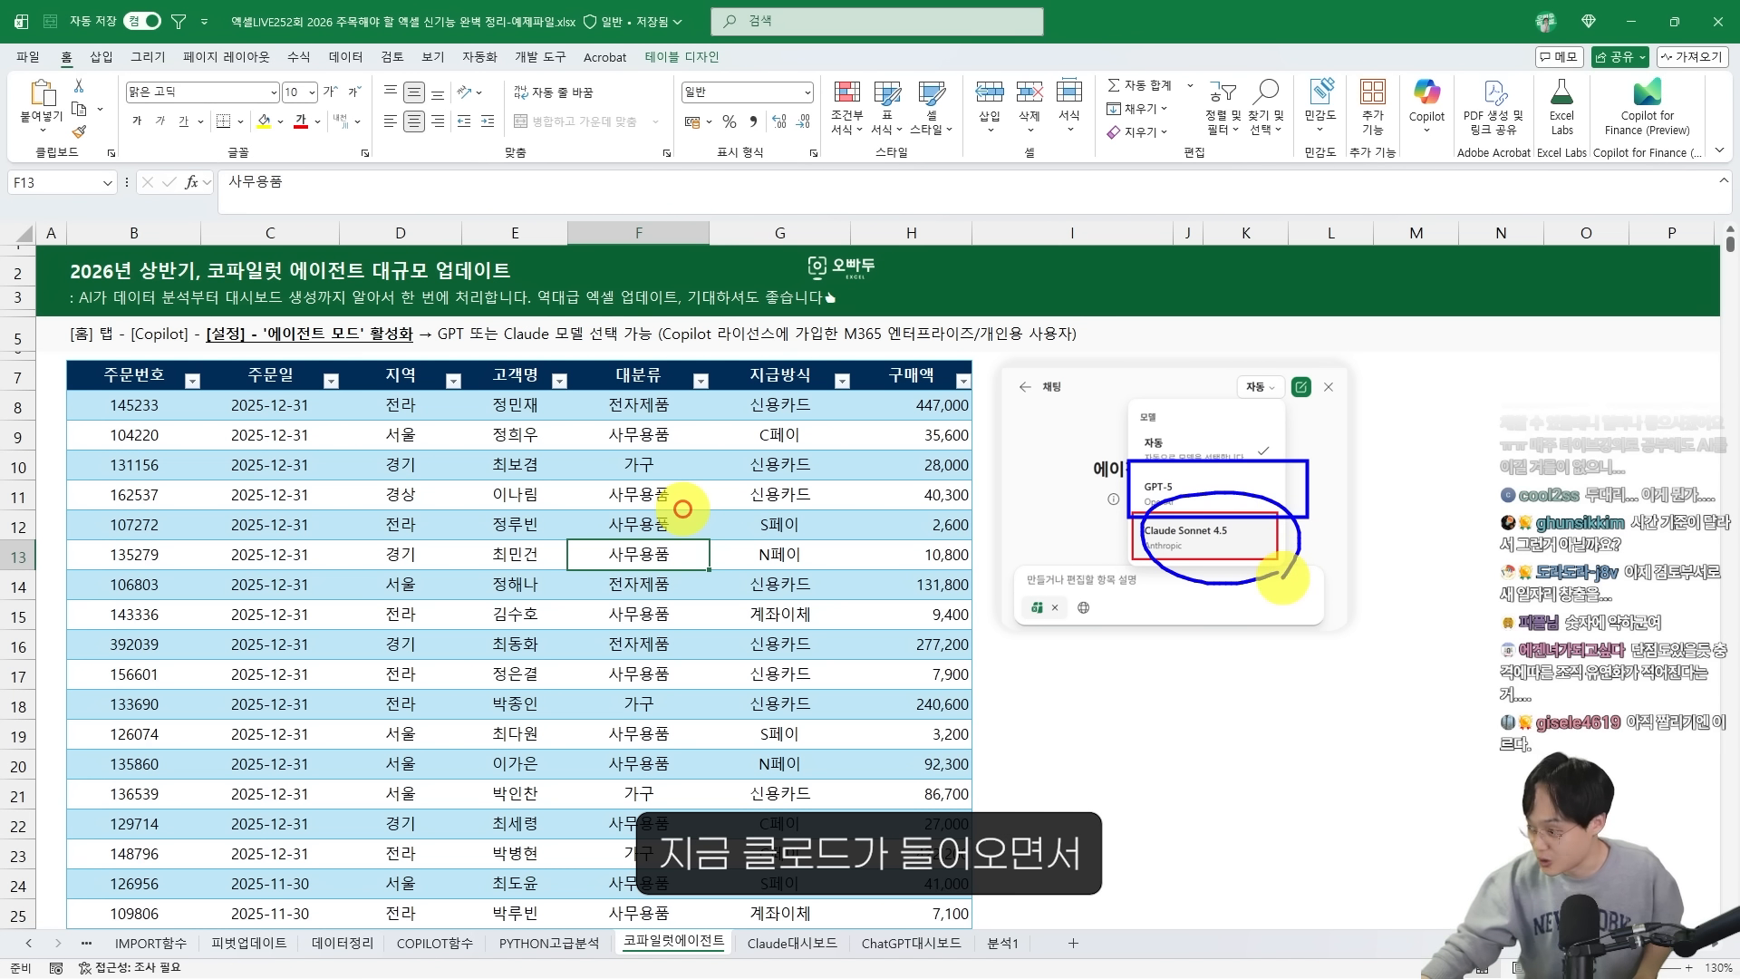
pyautogui.moveTo(764, 634)
pyautogui.mouseDown()
pyautogui.moveTo(952, 601)
pyautogui.moveTo(1032, 644)
pyautogui.mouseUp()
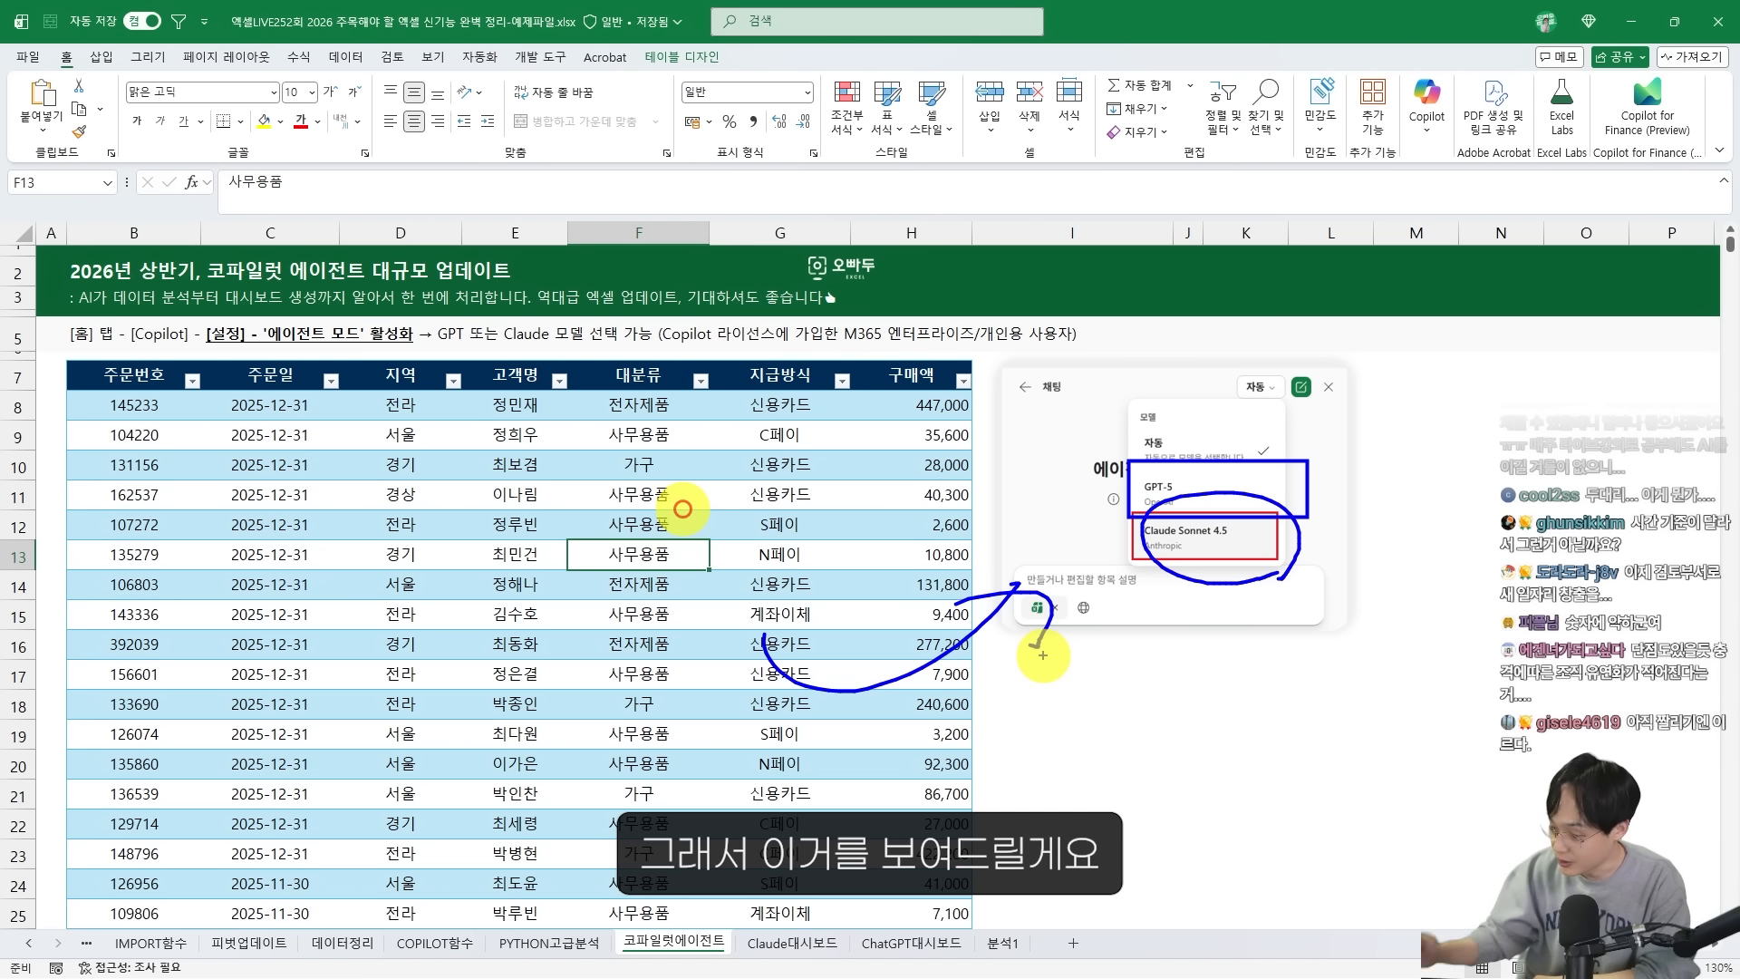
pyautogui.press('Escape')
# Open Copilot for the order table on the 코파일럿에이전트 sheet and switch it to 에이전트 모드 (Frontier)
pyautogui.click(741, 463)
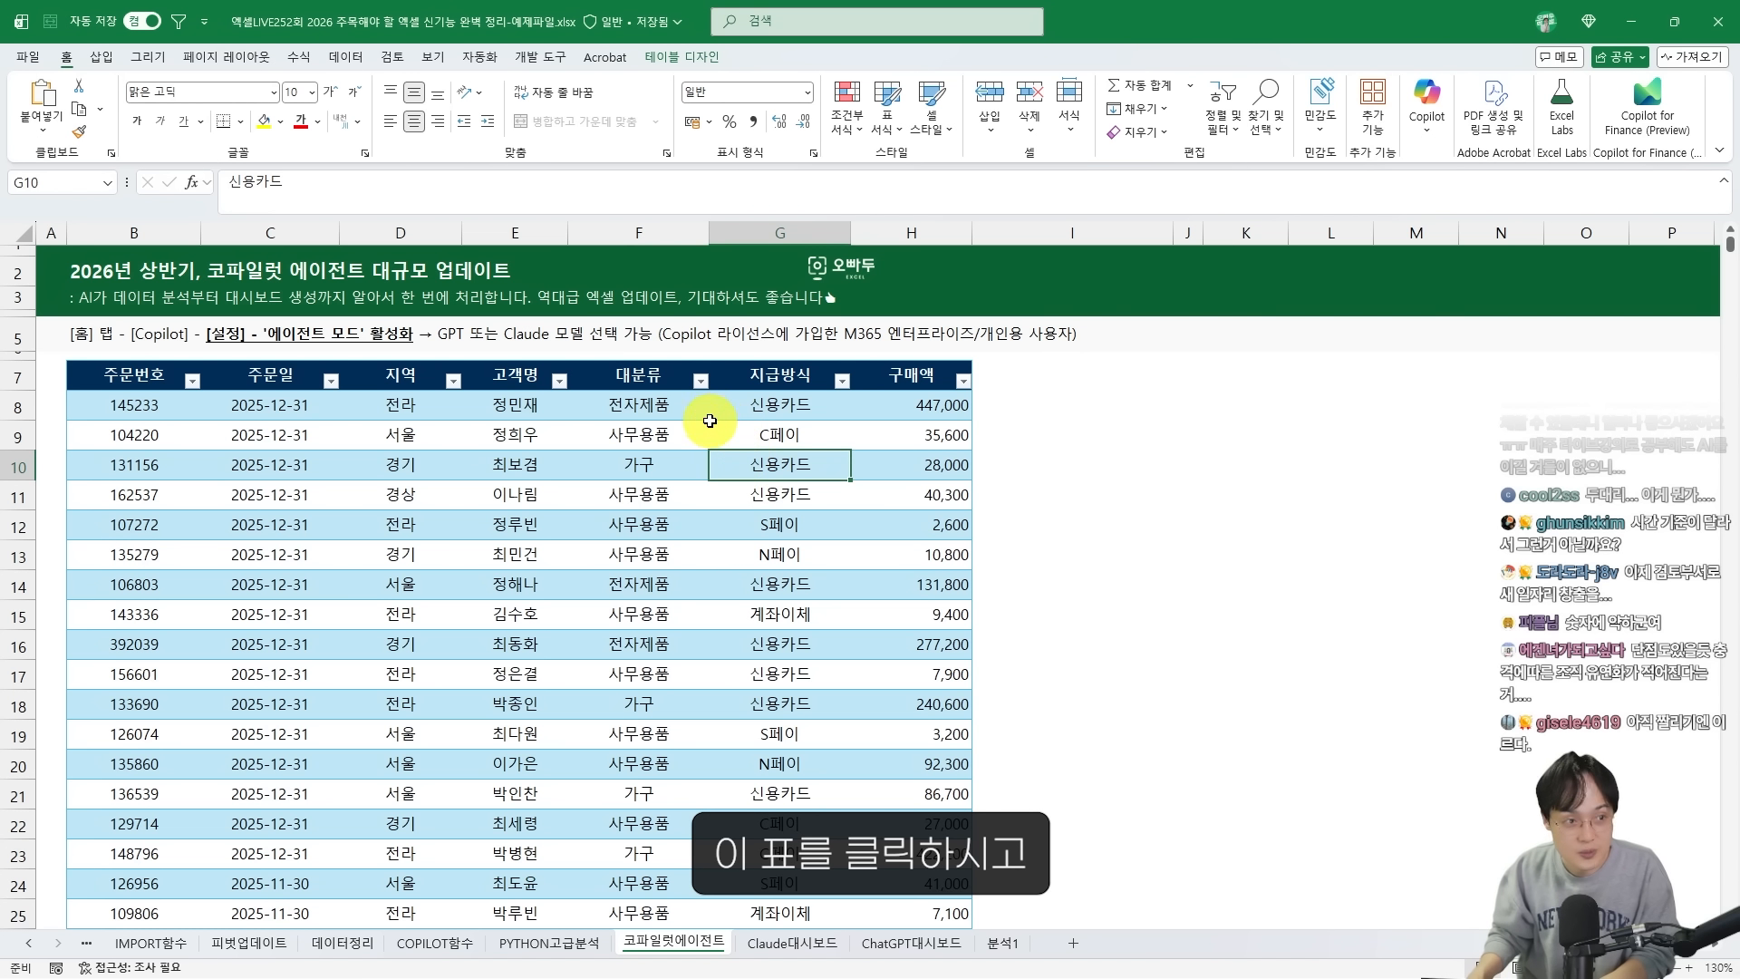
pyautogui.click(72, 66)
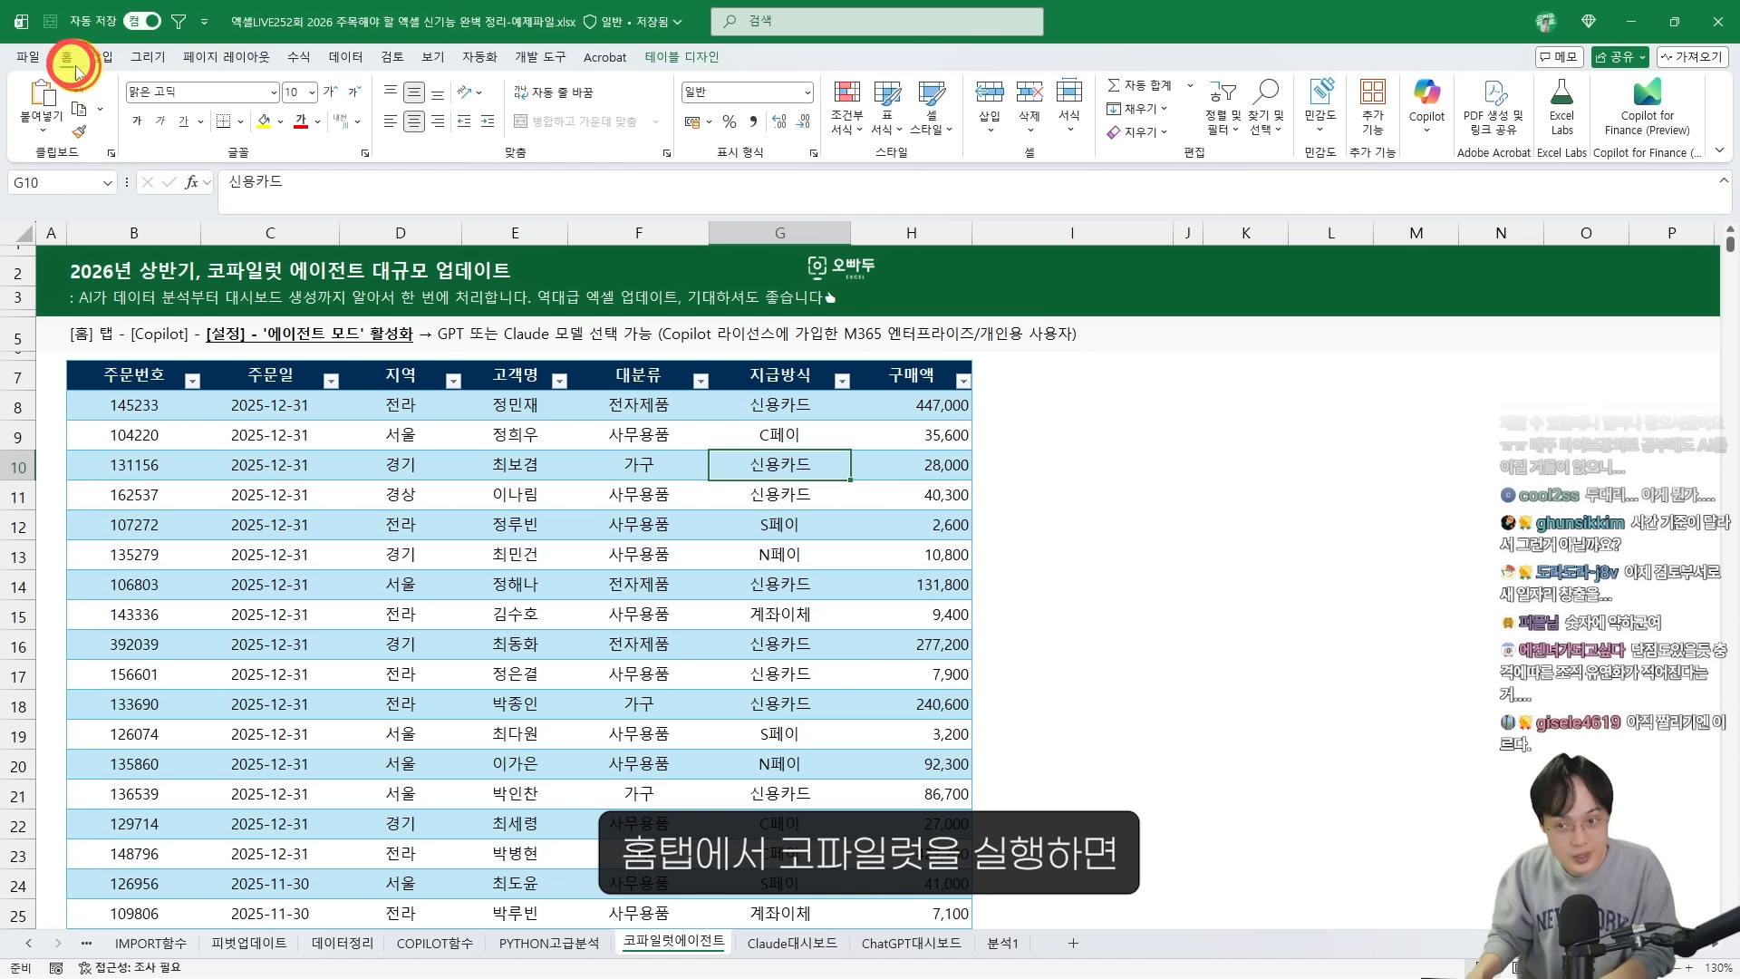
pyautogui.click(1427, 97)
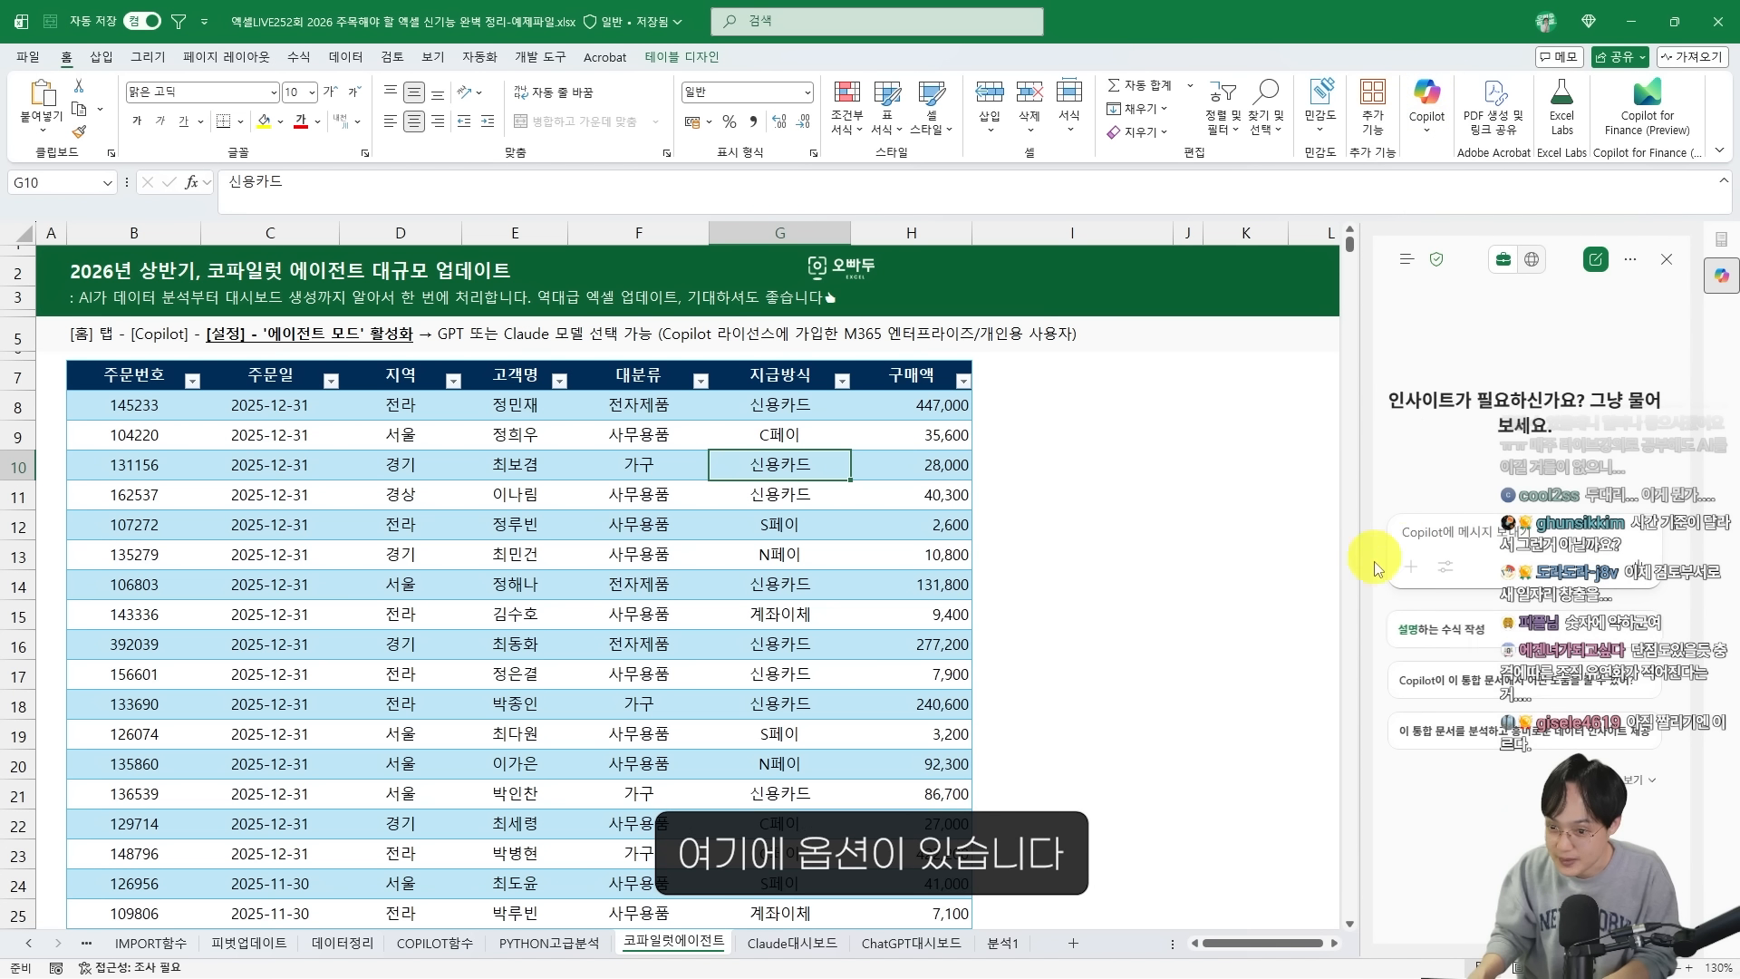
pyautogui.click(1445, 567)
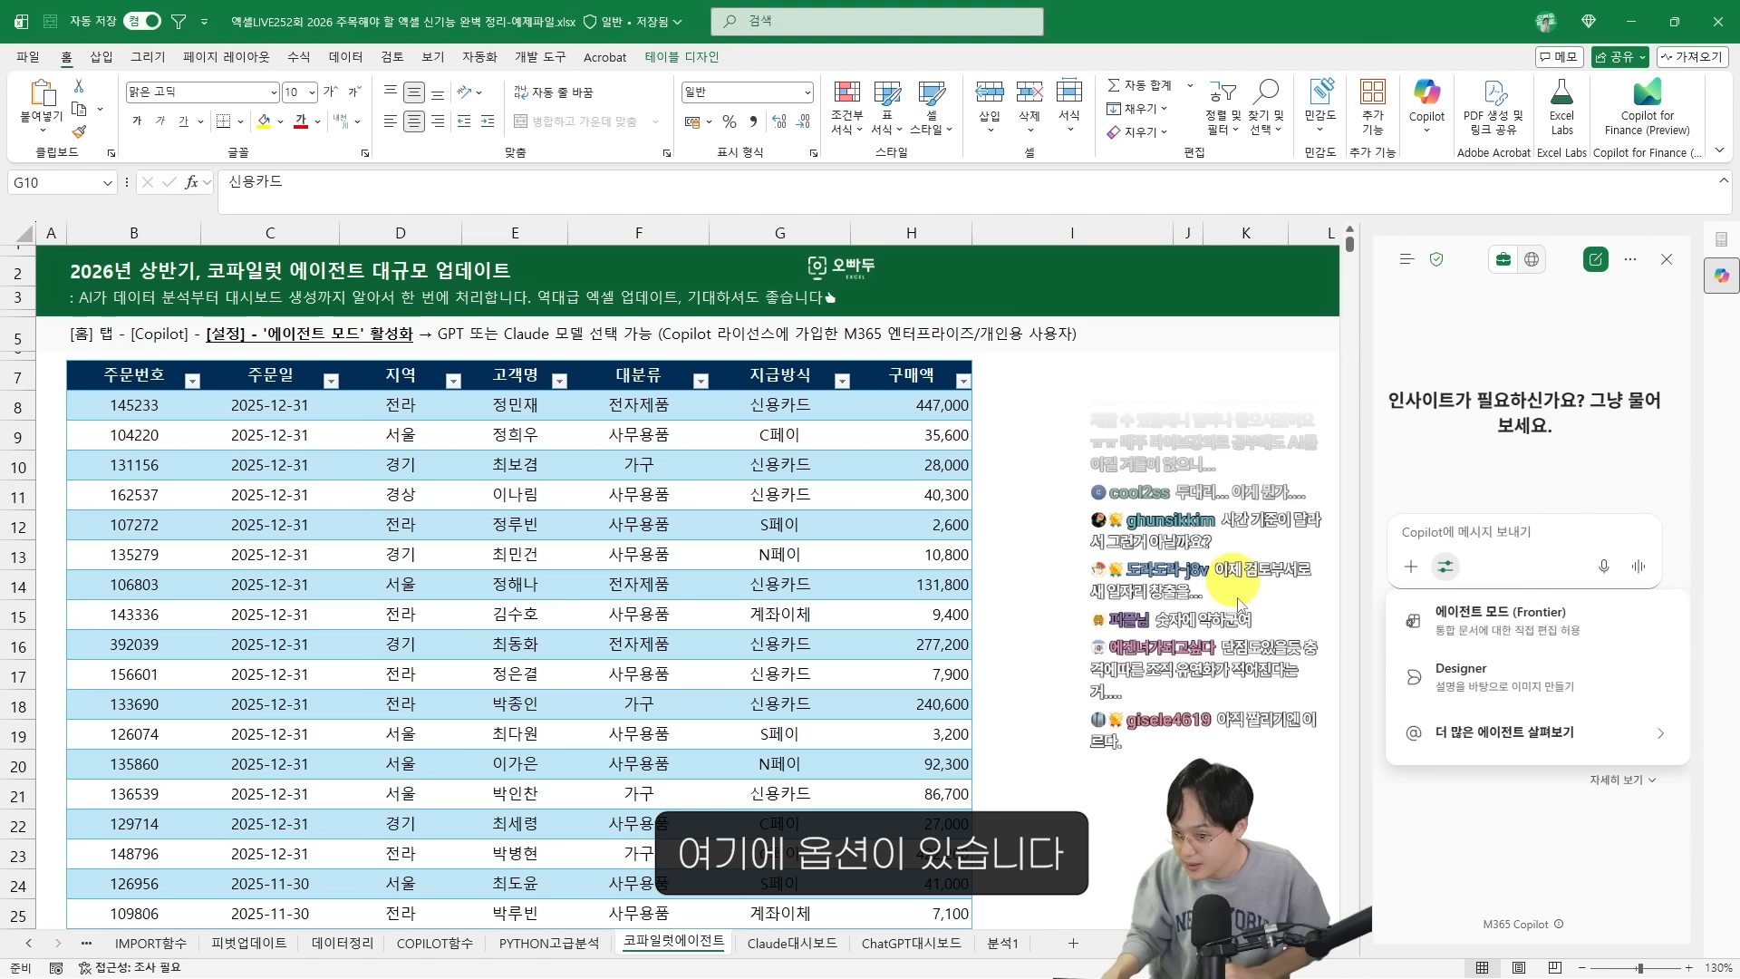
pyautogui.click(1479, 638)
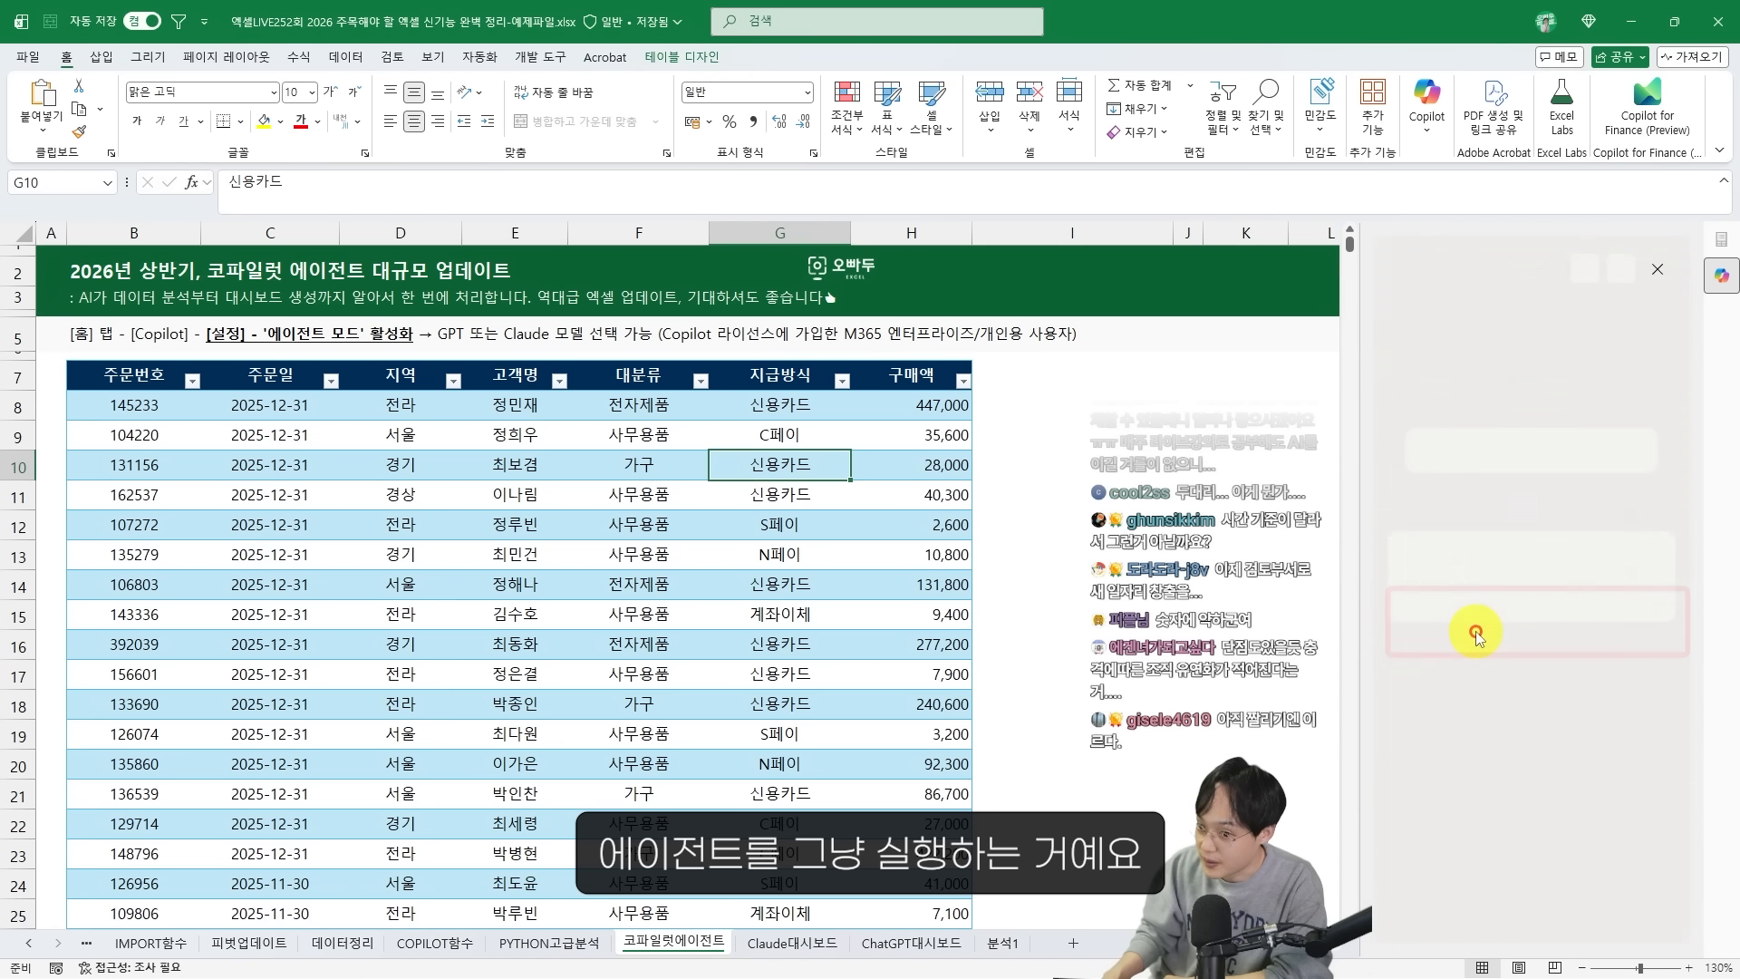
# Write the agent prompt "현재 선택한 판매내역 데이터에서 지역 및 대분류, 기간별 매출 관점에서 핵심 인사이트를 한 눈에 파악할 수 있는 대시보드를 생성하세요."
pyautogui.click(1490, 517)
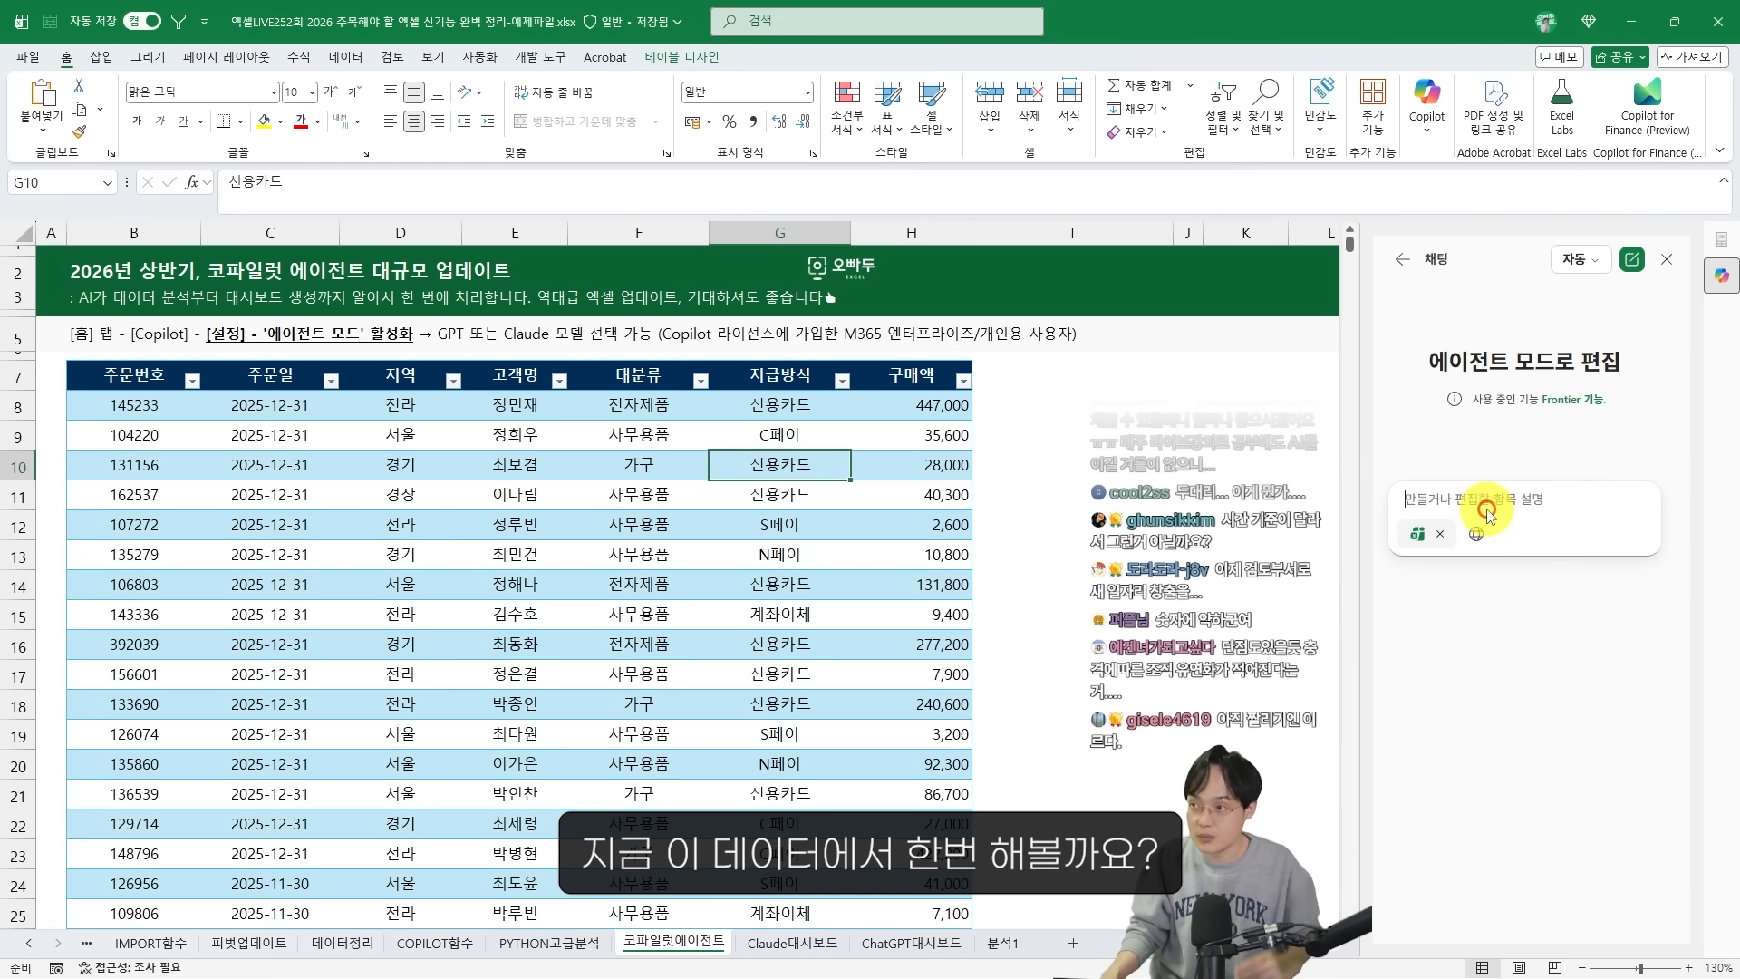
pyautogui.write('지금 현재')
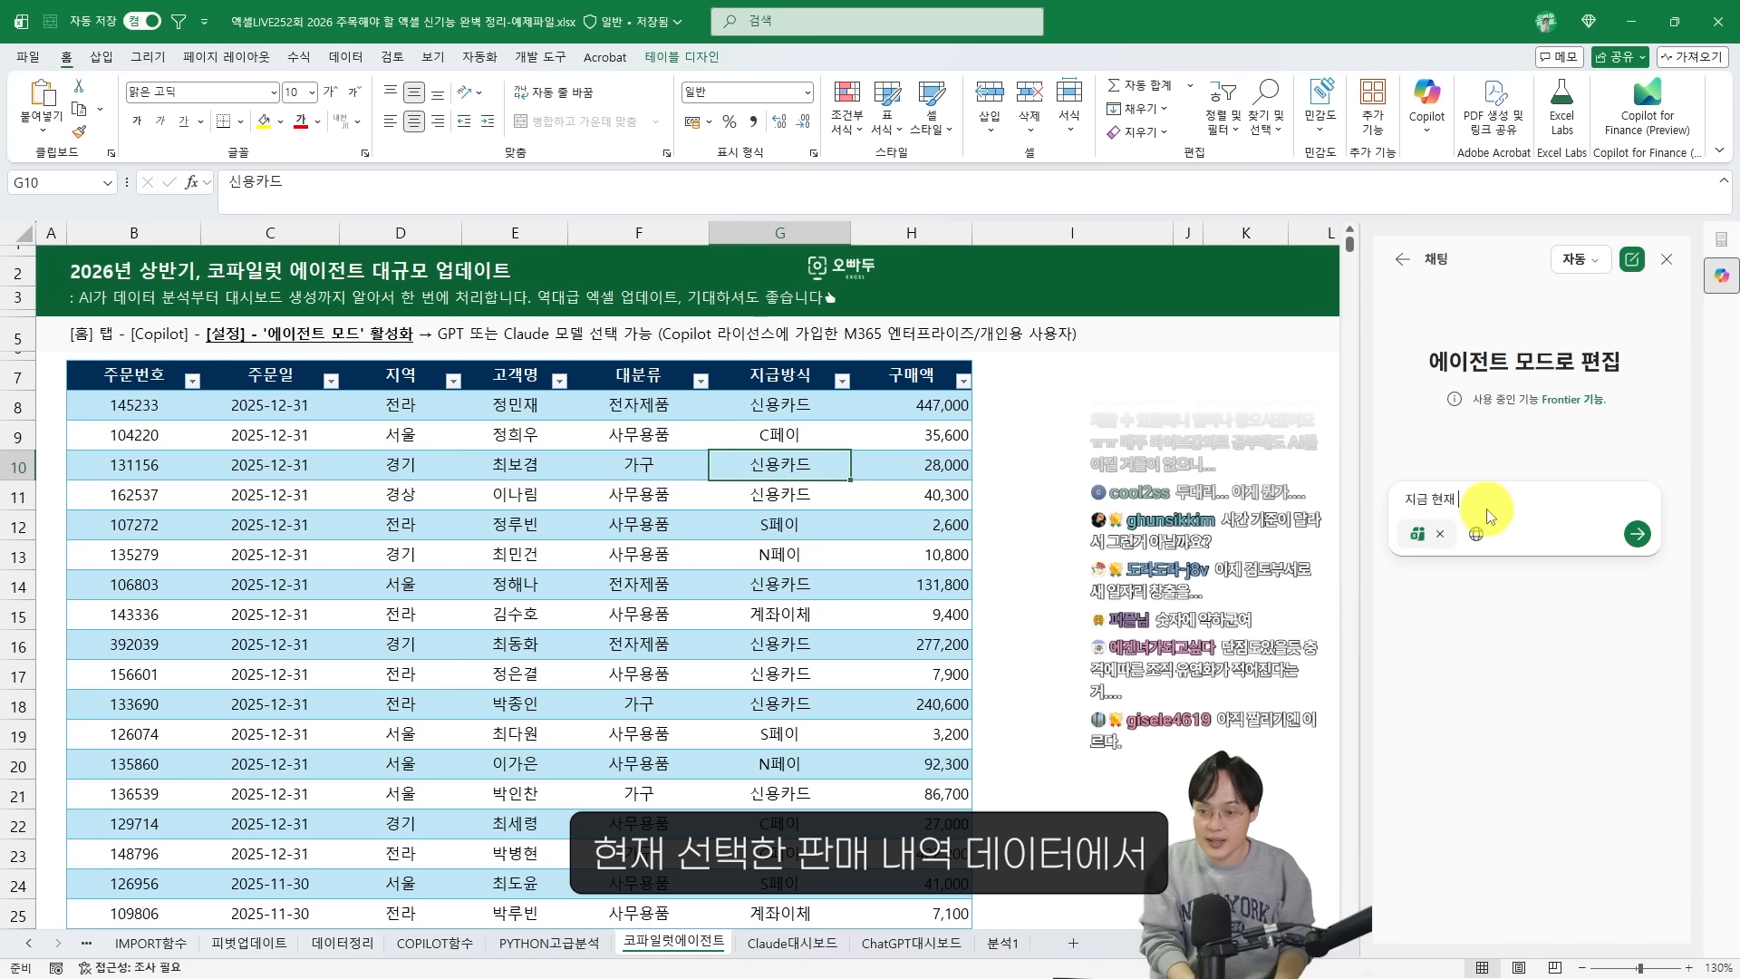
pyautogui.press('BackSpace')
pyautogui.press('BackSpace')
pyautogui.write('현재 선택한 판매내역 데이터에서 ')
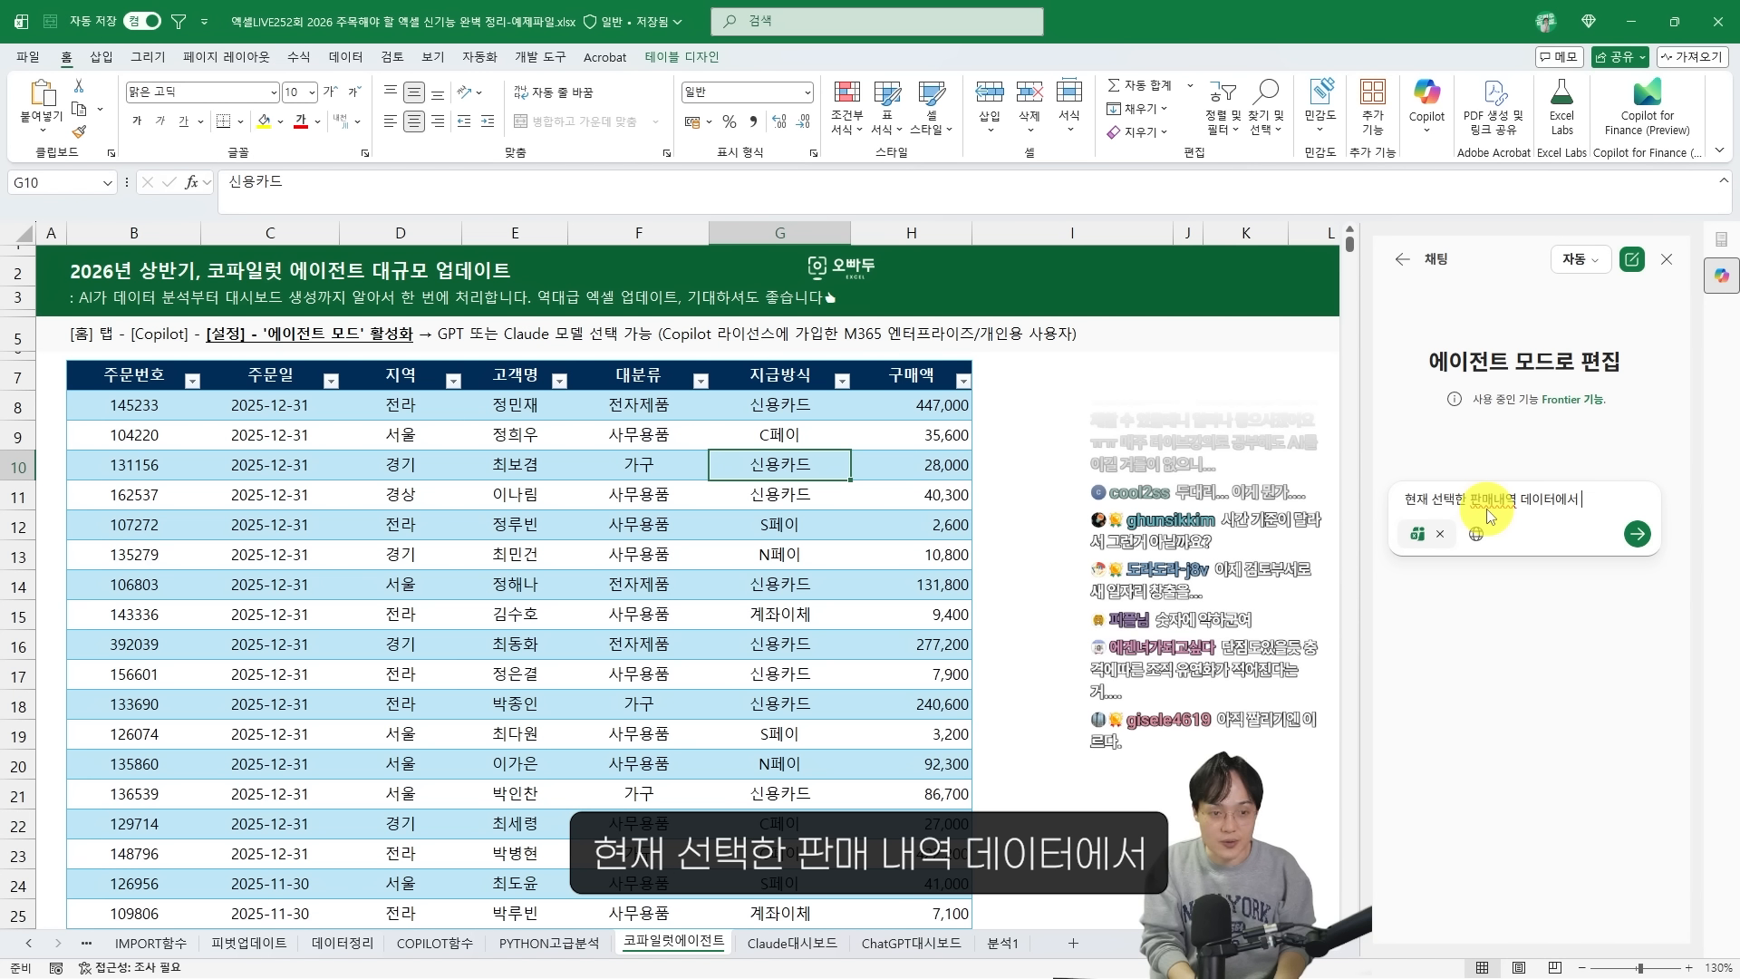
pyautogui.write('지역 및 대')
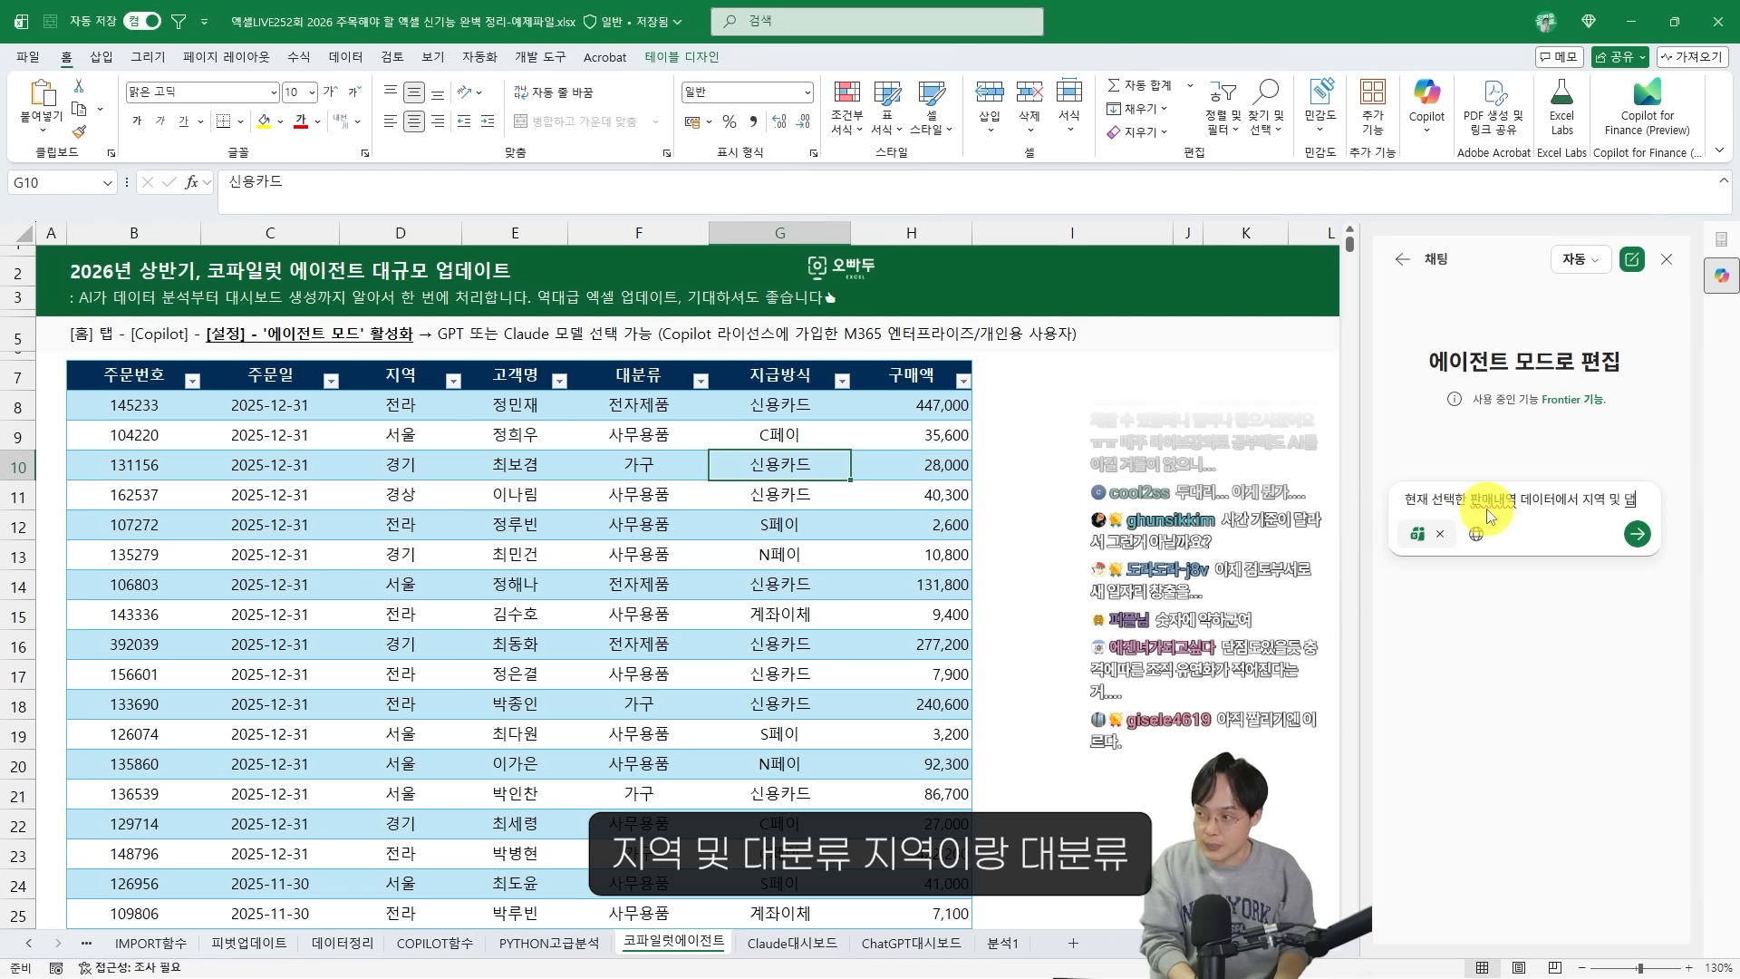
pyautogui.write('분류, 기간별 매출 관점에')
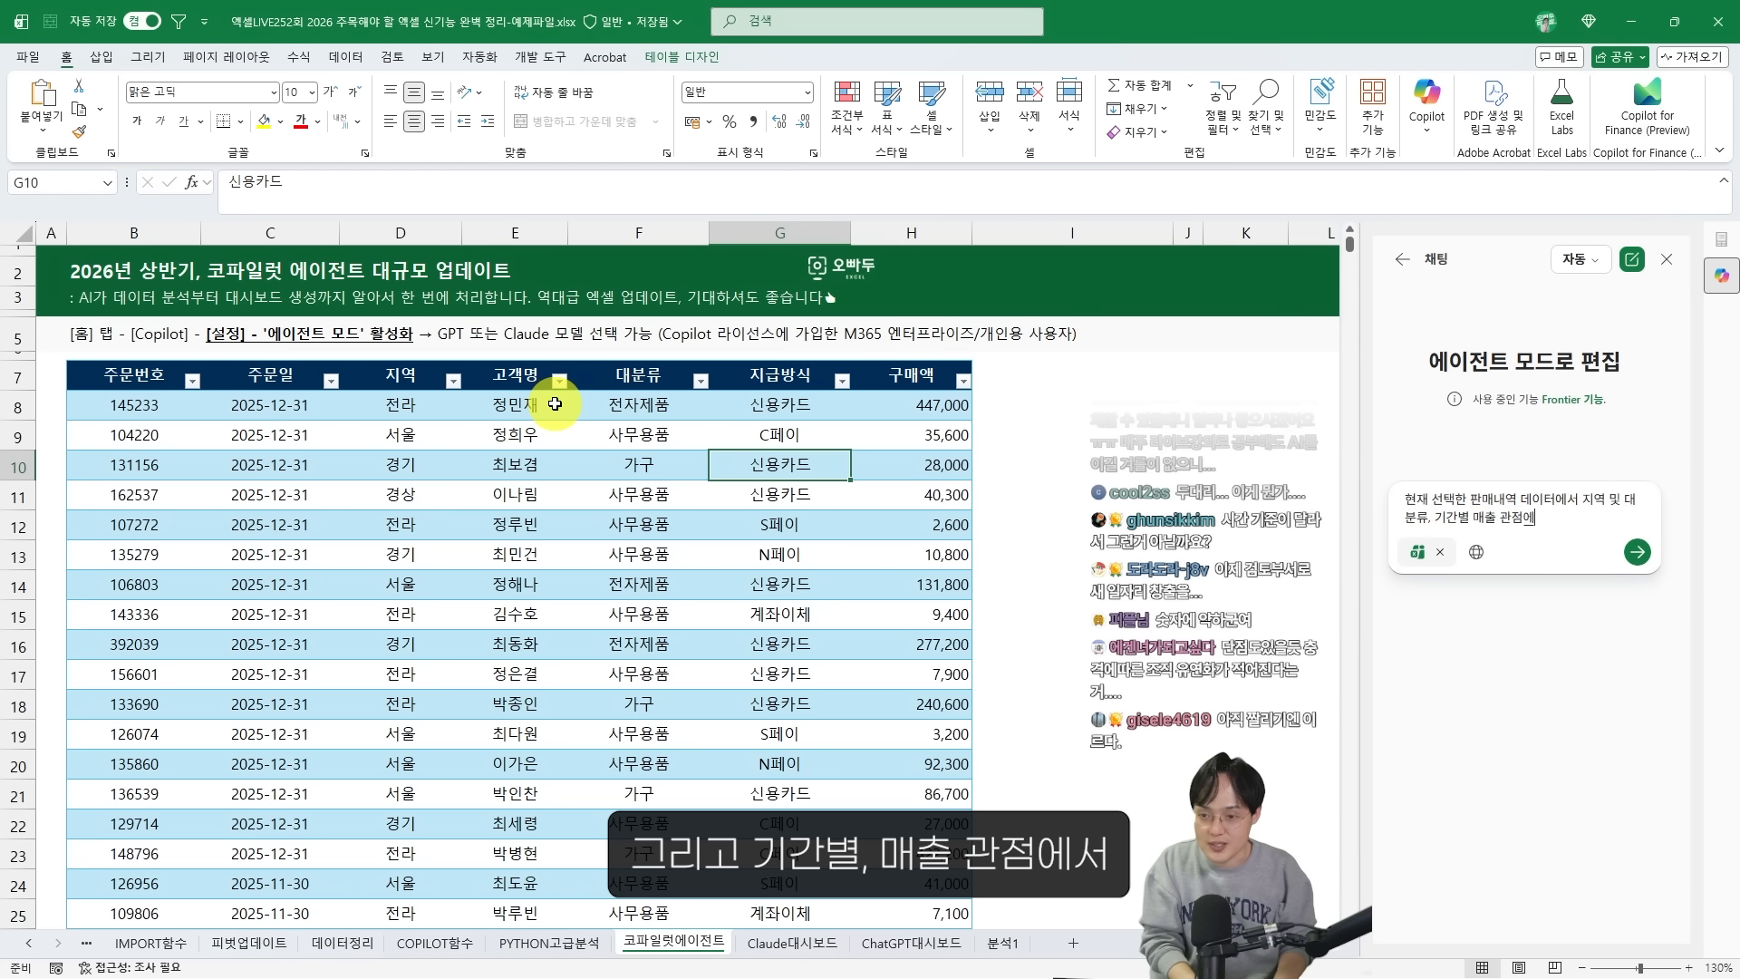
pyautogui.write('서 핵심')
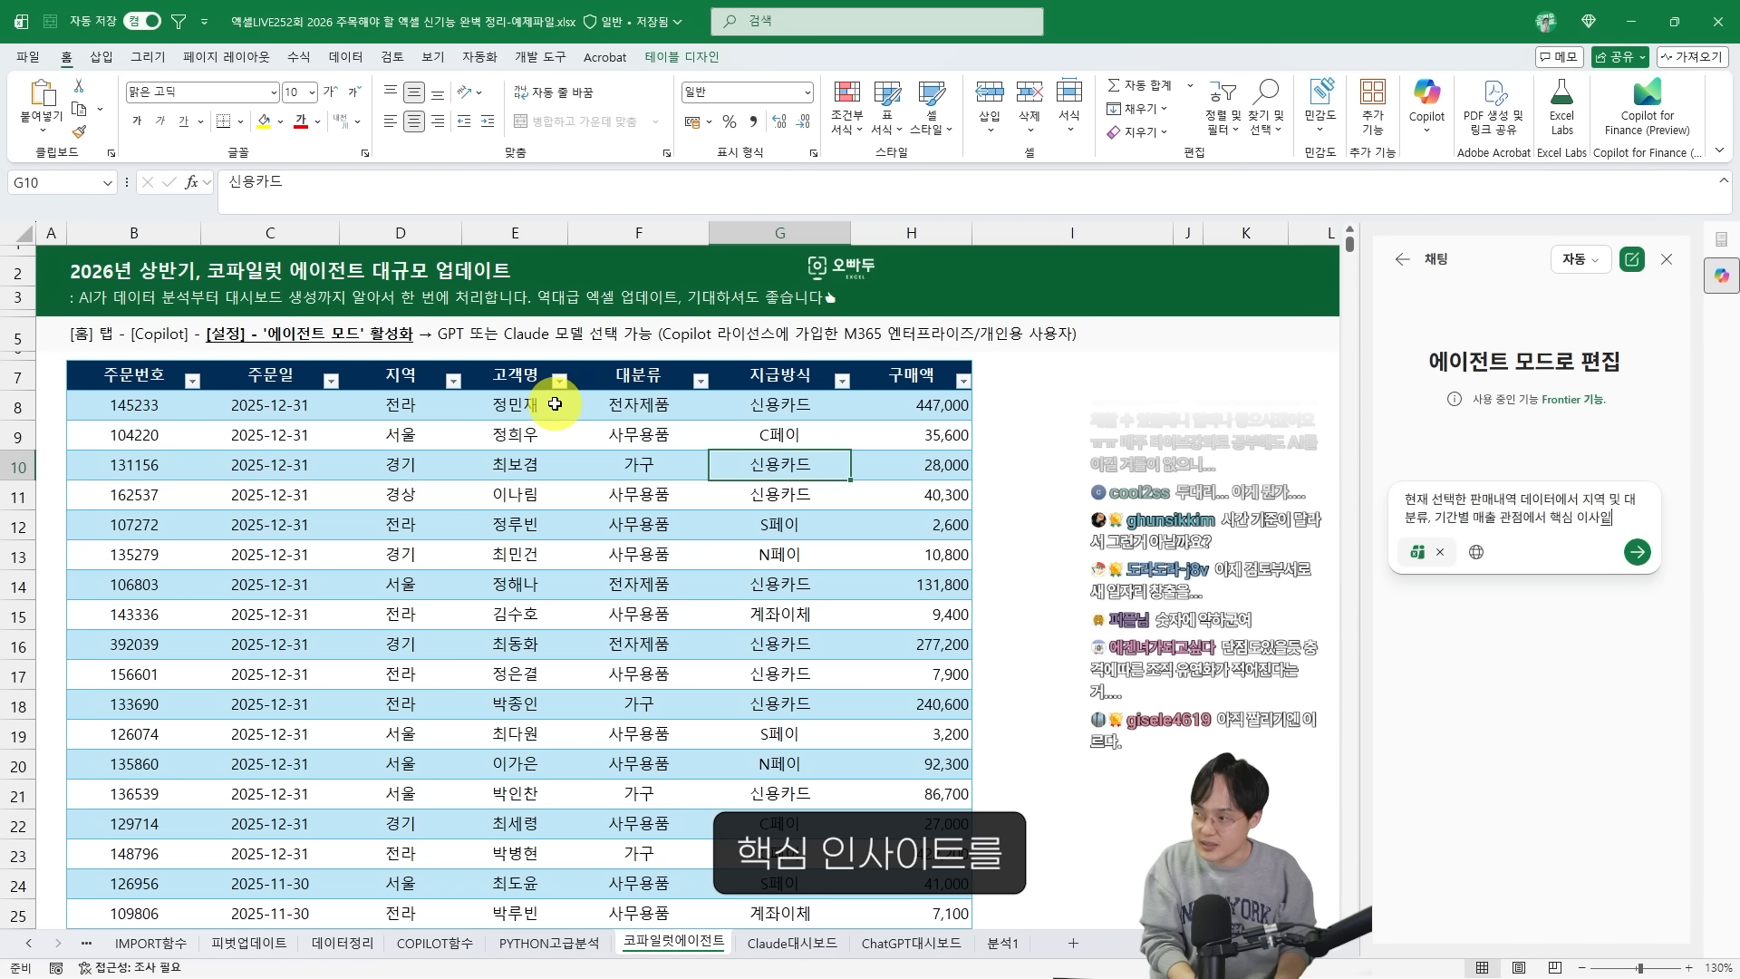
pyautogui.write(' 인사이트를 한 눈에 파악할')
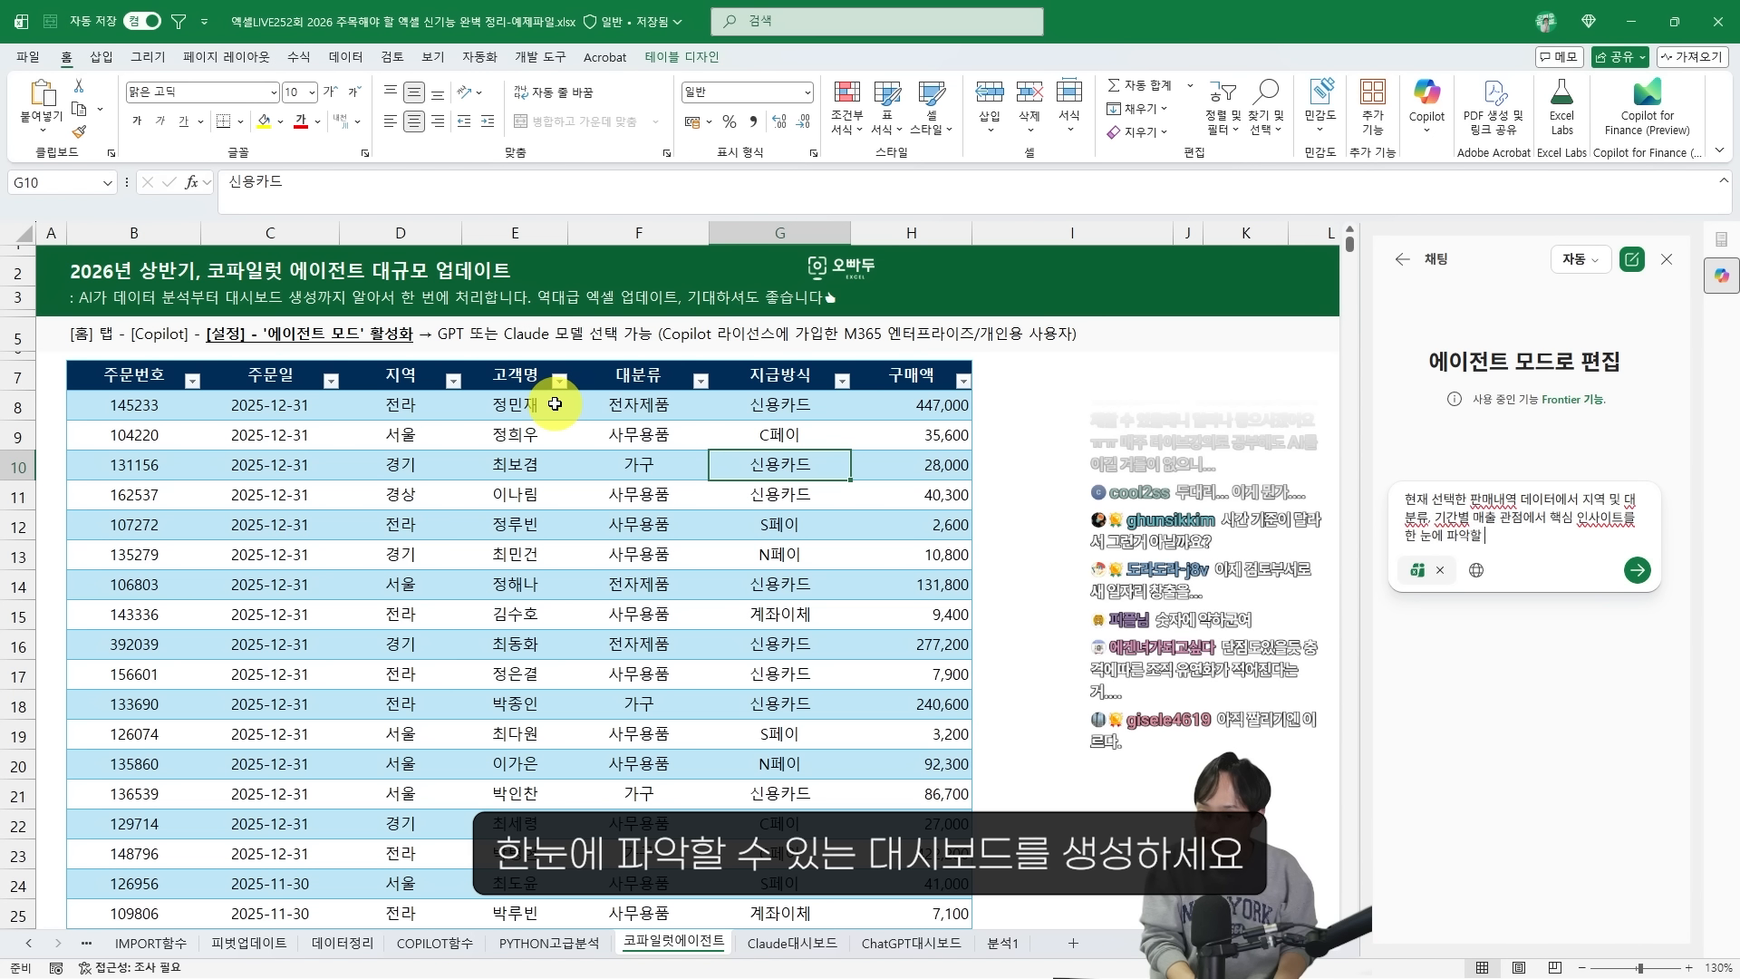
pyautogui.write(' 수 있는 대시보')
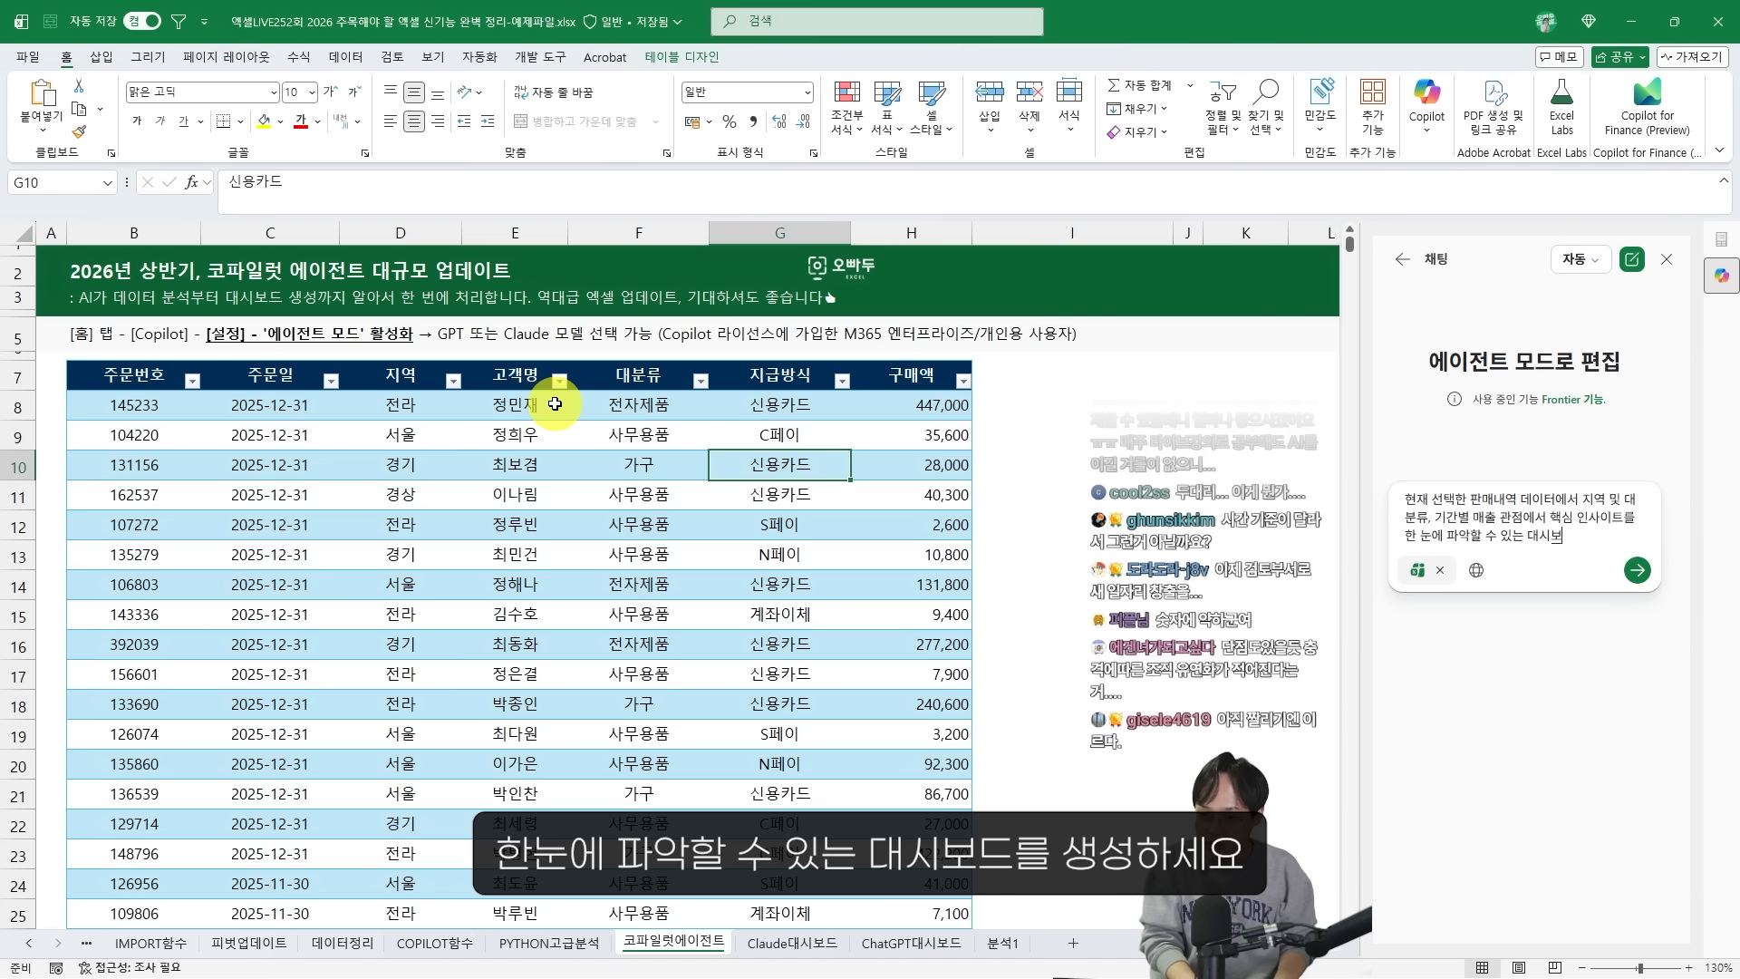
pyautogui.write('드를 생성하세요.')
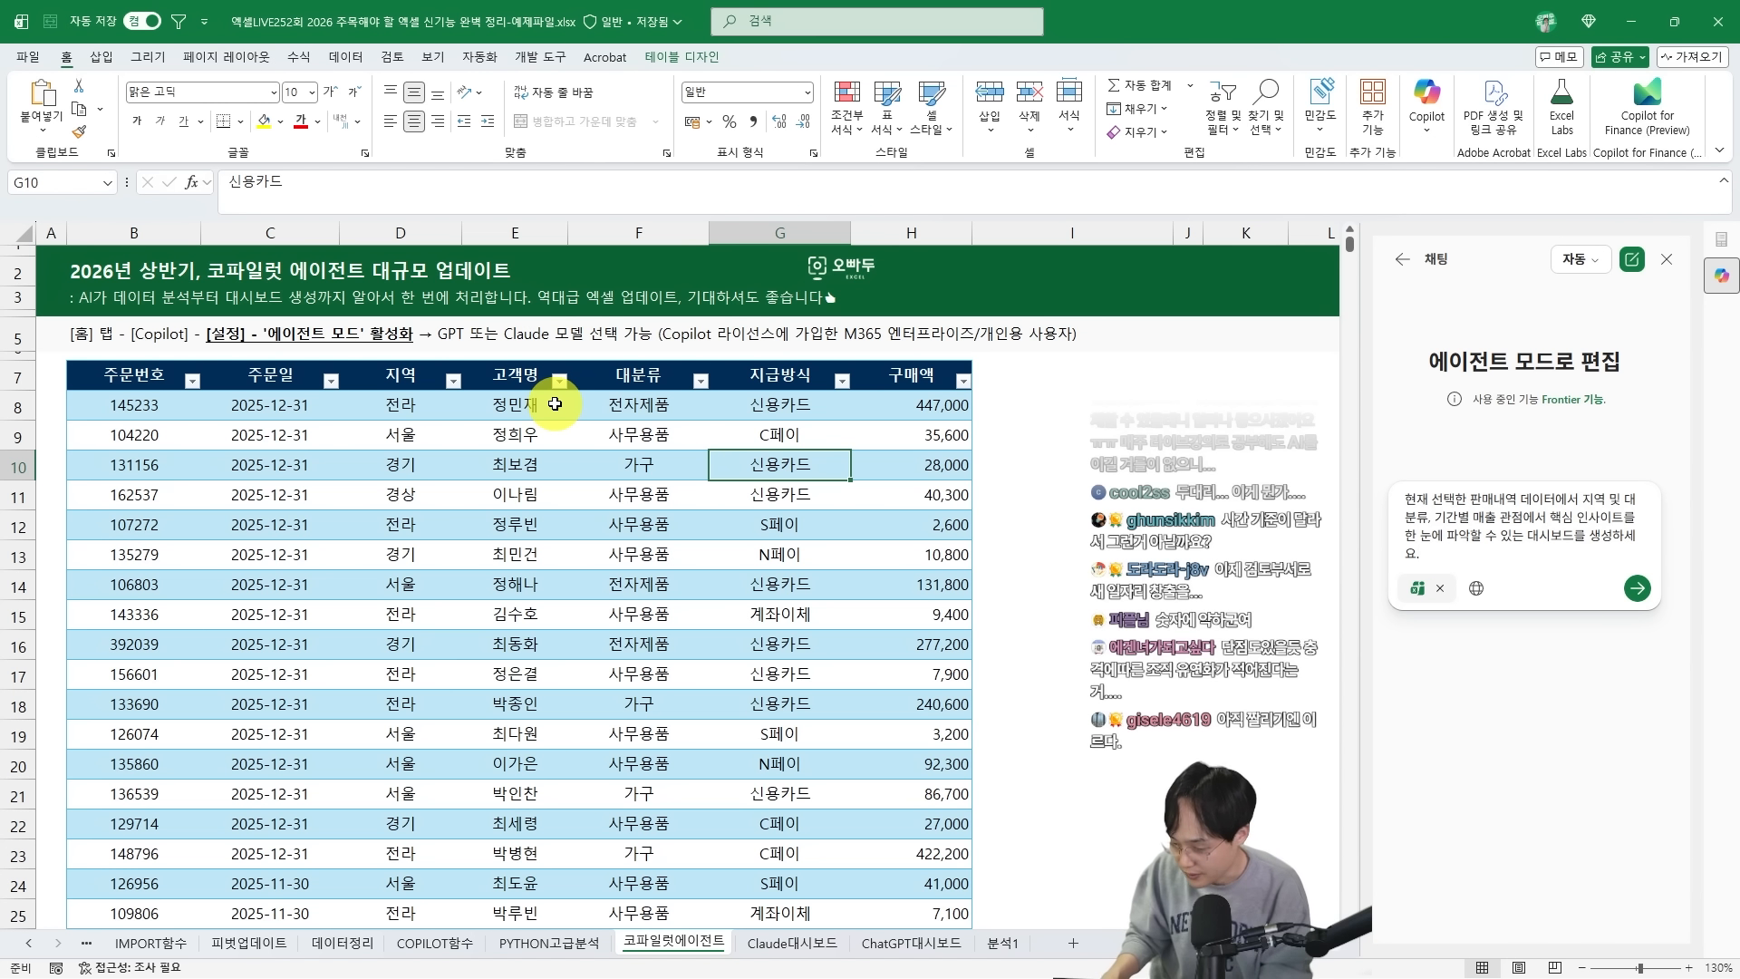
# Set the agent's model to Claude Sonnet 4.5 and submit the dashboard prompt
pyautogui.click(1581, 260)
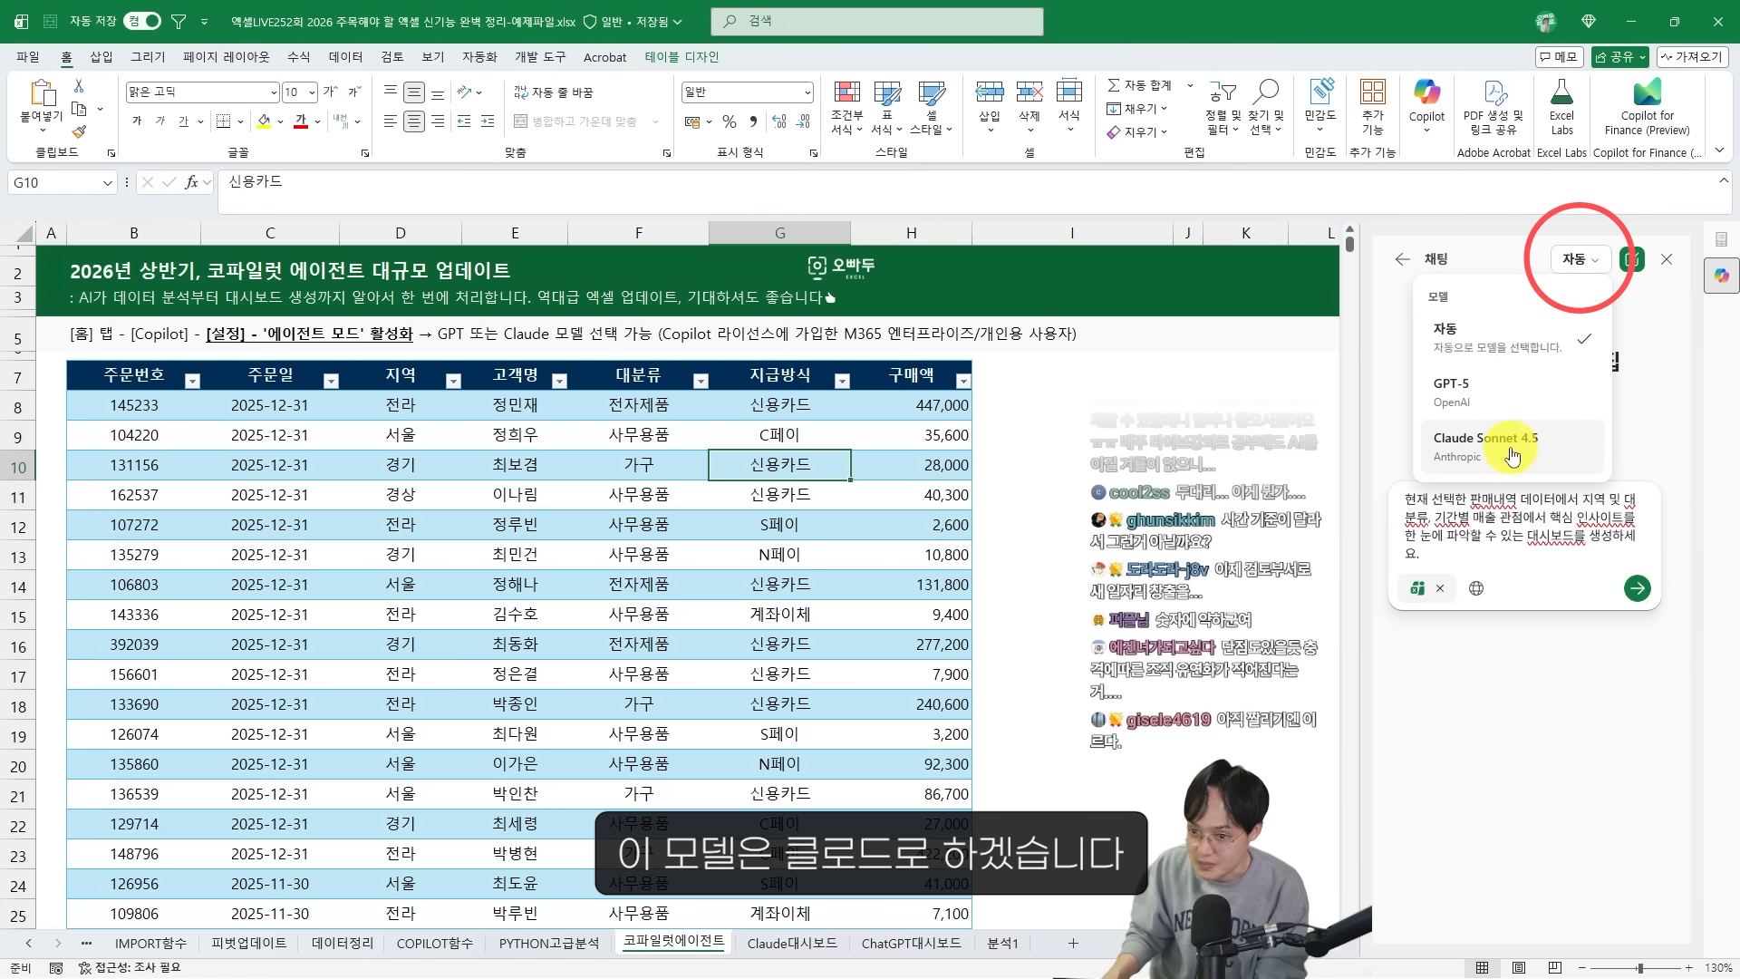
pyautogui.click(1509, 453)
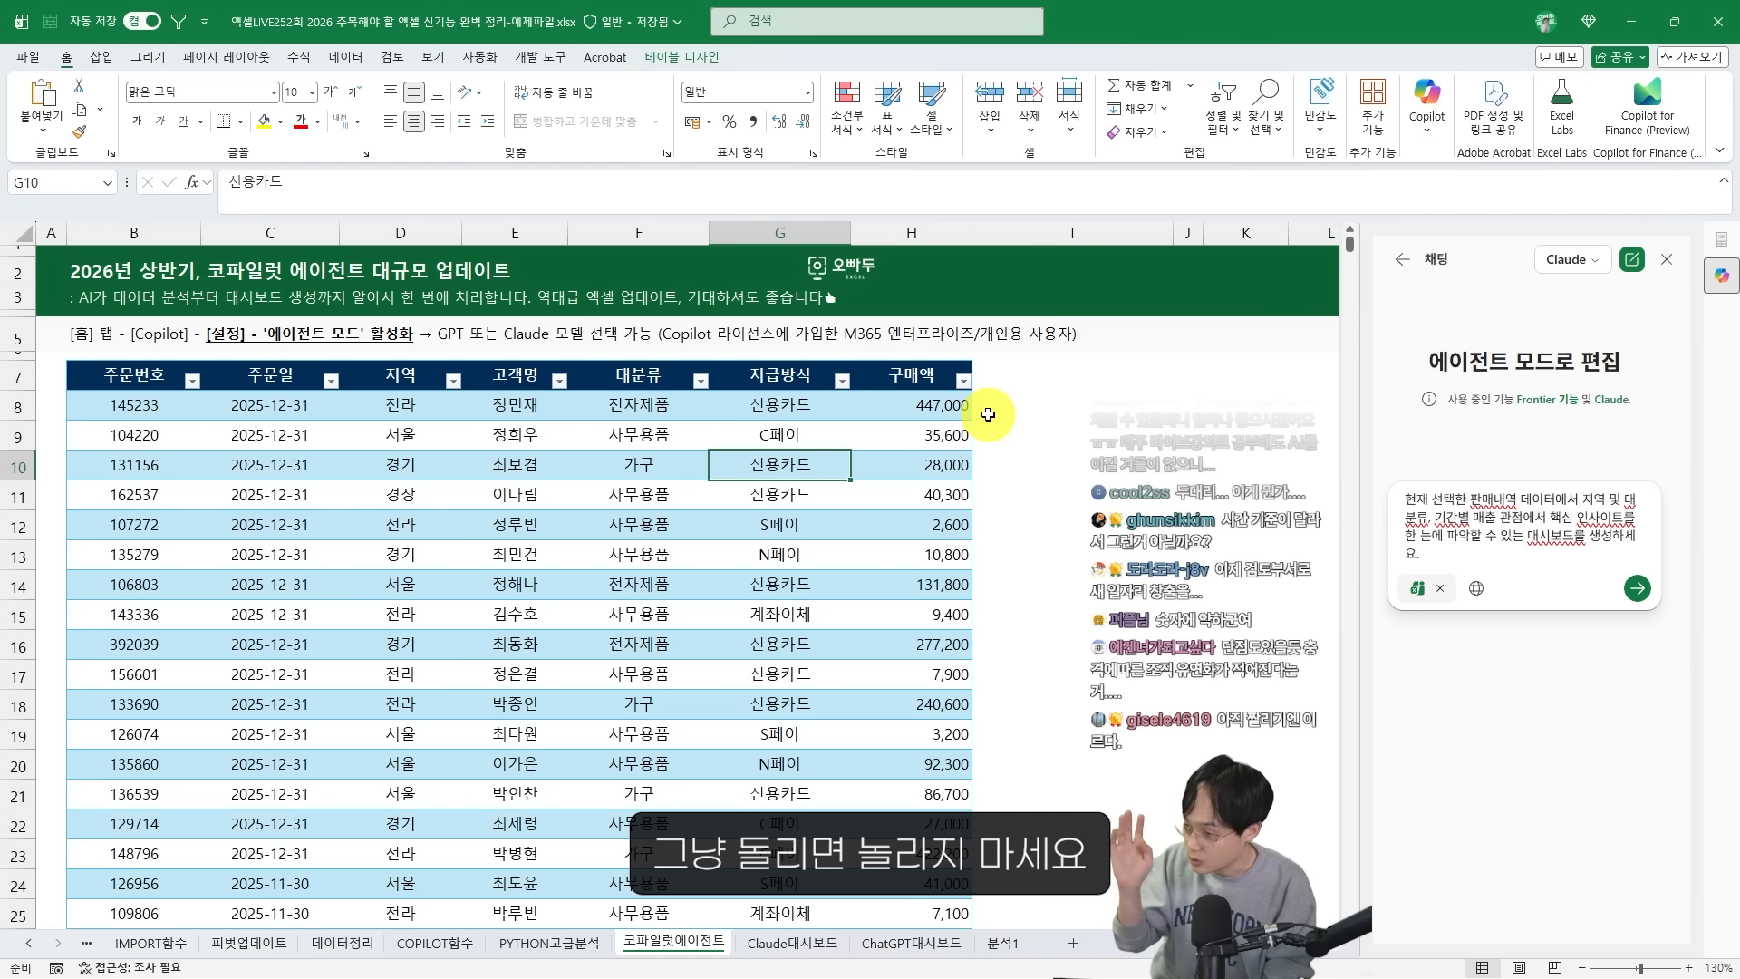
pyautogui.click(1635, 590)
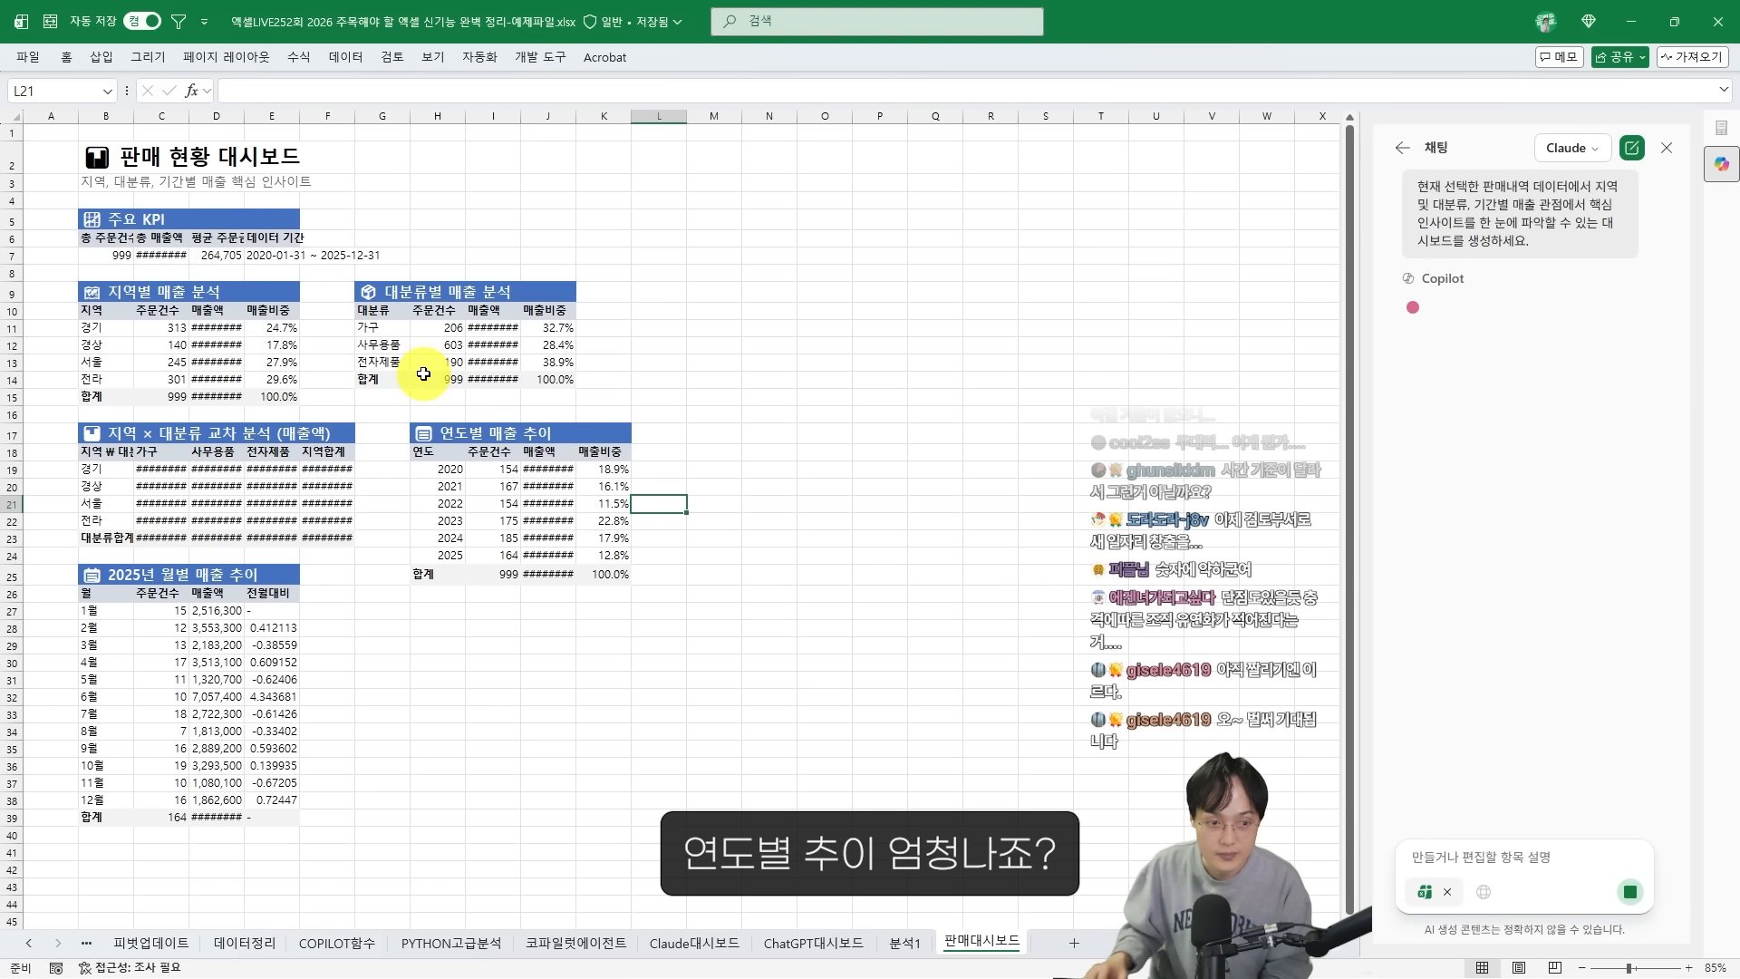
# Review the tables and charts on the generated 판매대시보드 sheet and read through Copilot's 대시보드 구성 요약
pyautogui.click(424, 374)
pyautogui.scroll(-4, 457, 449)
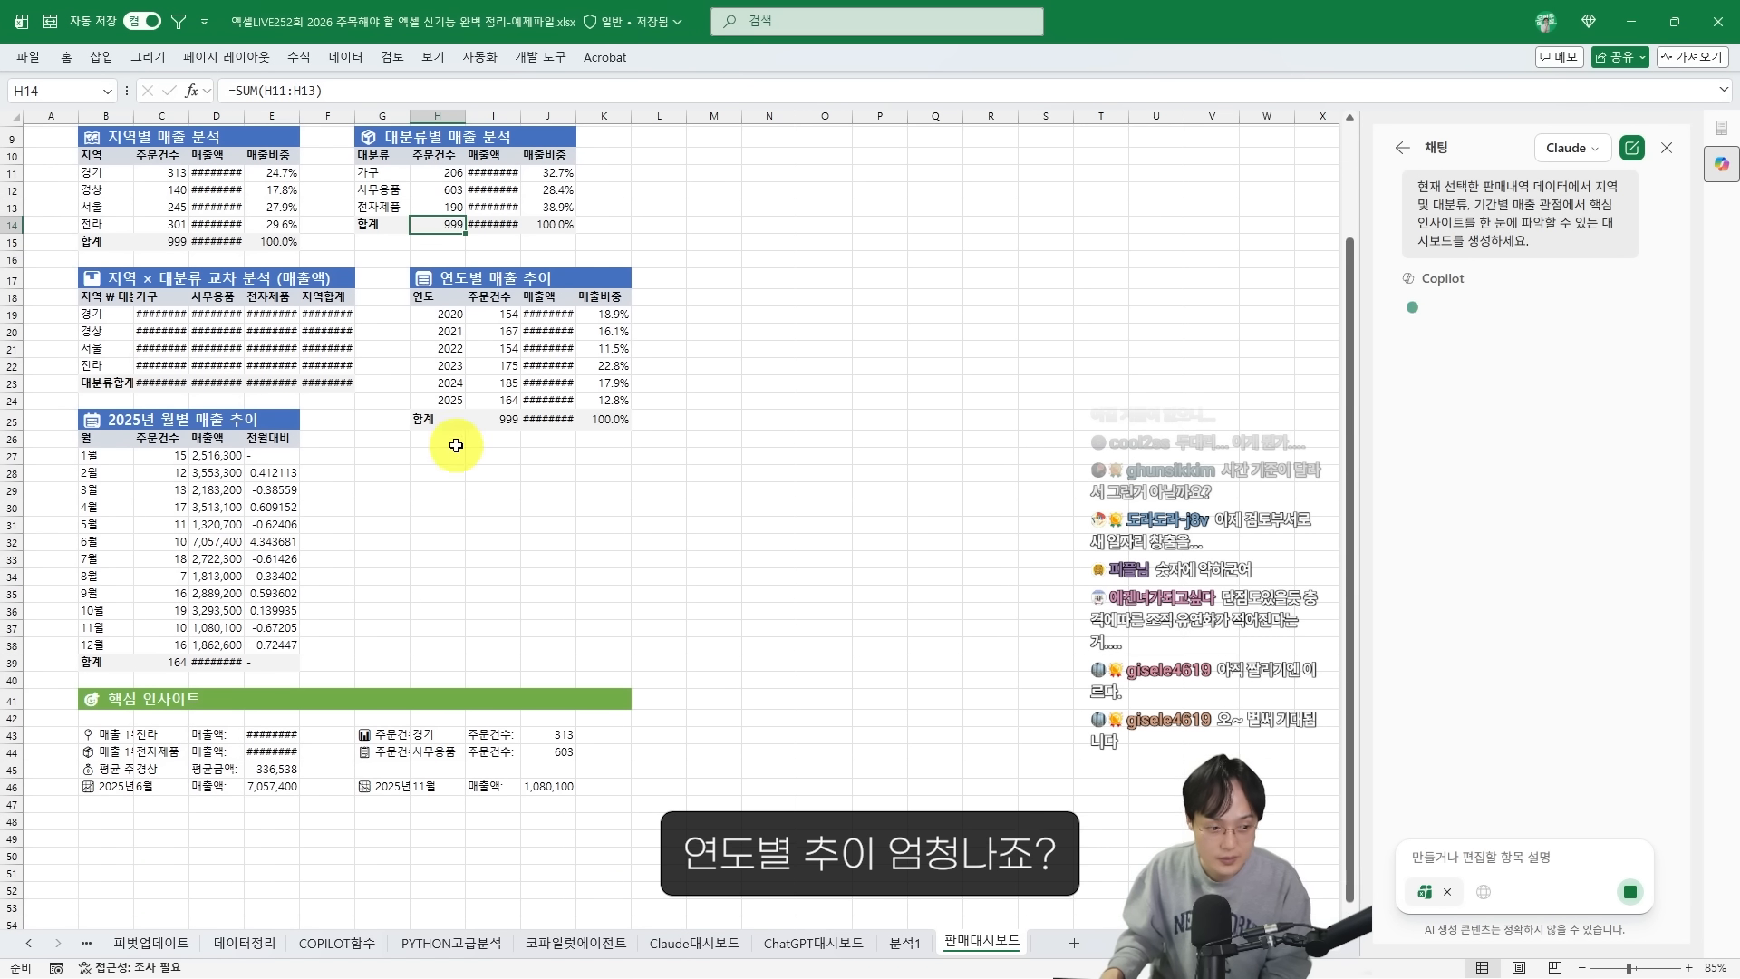
pyautogui.scroll(1, 229, 585)
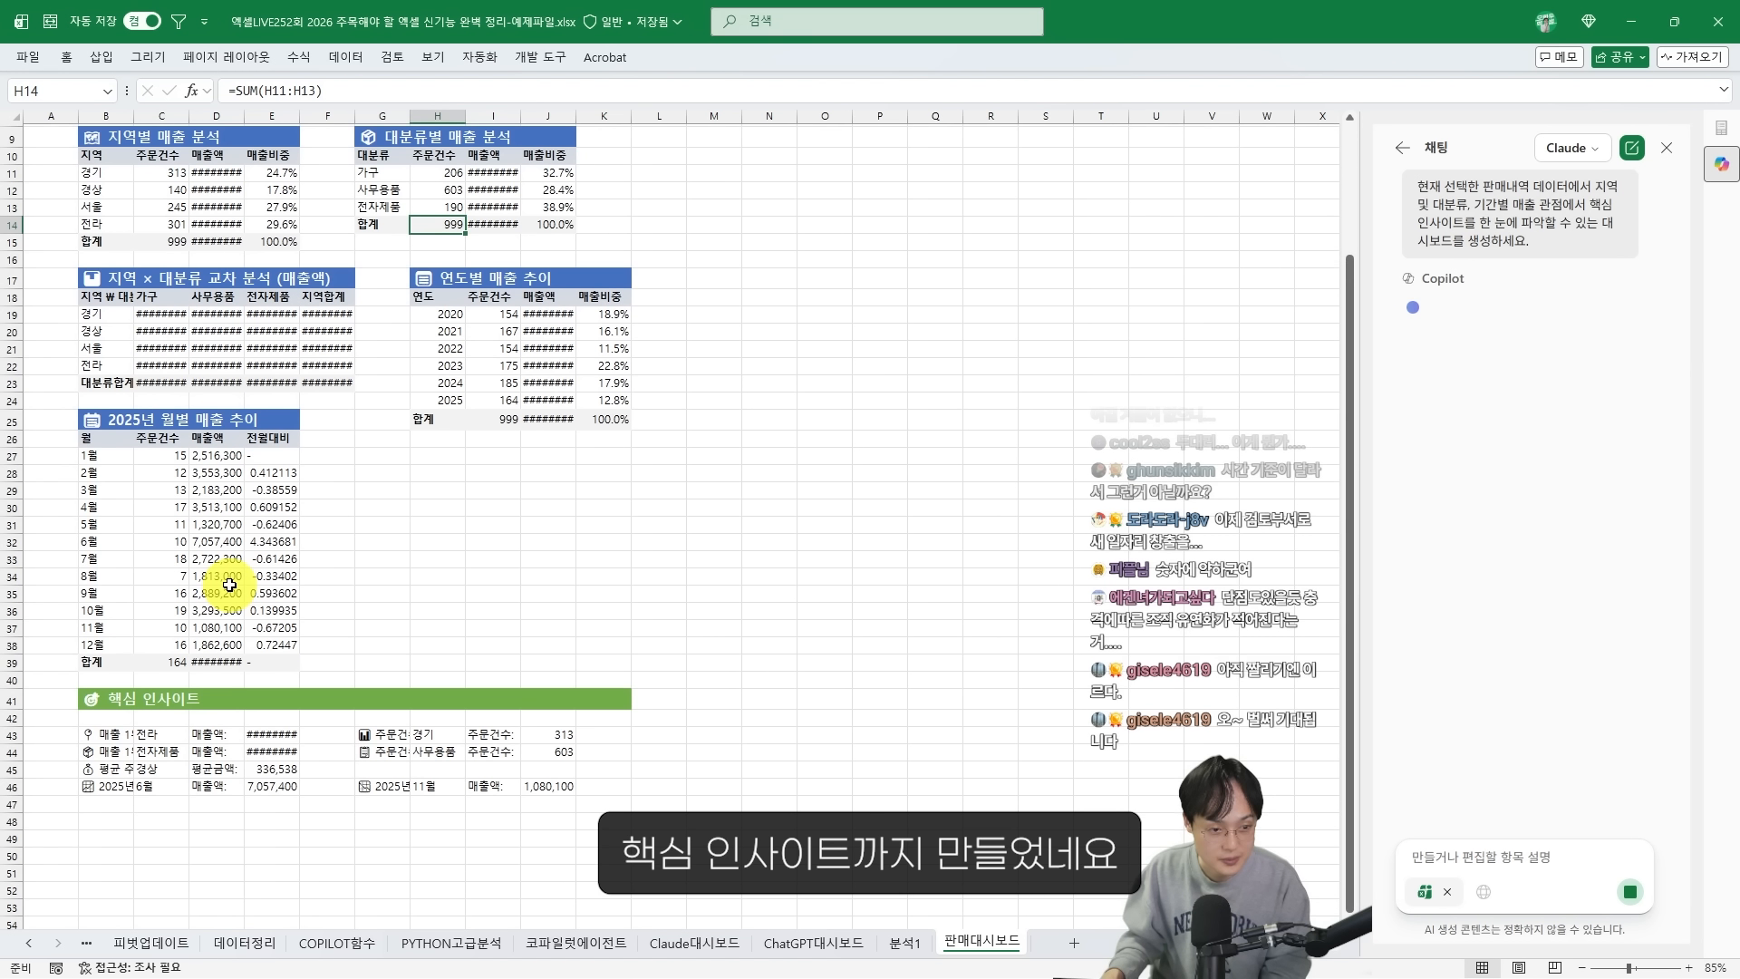
pyautogui.scroll(1, 230, 582)
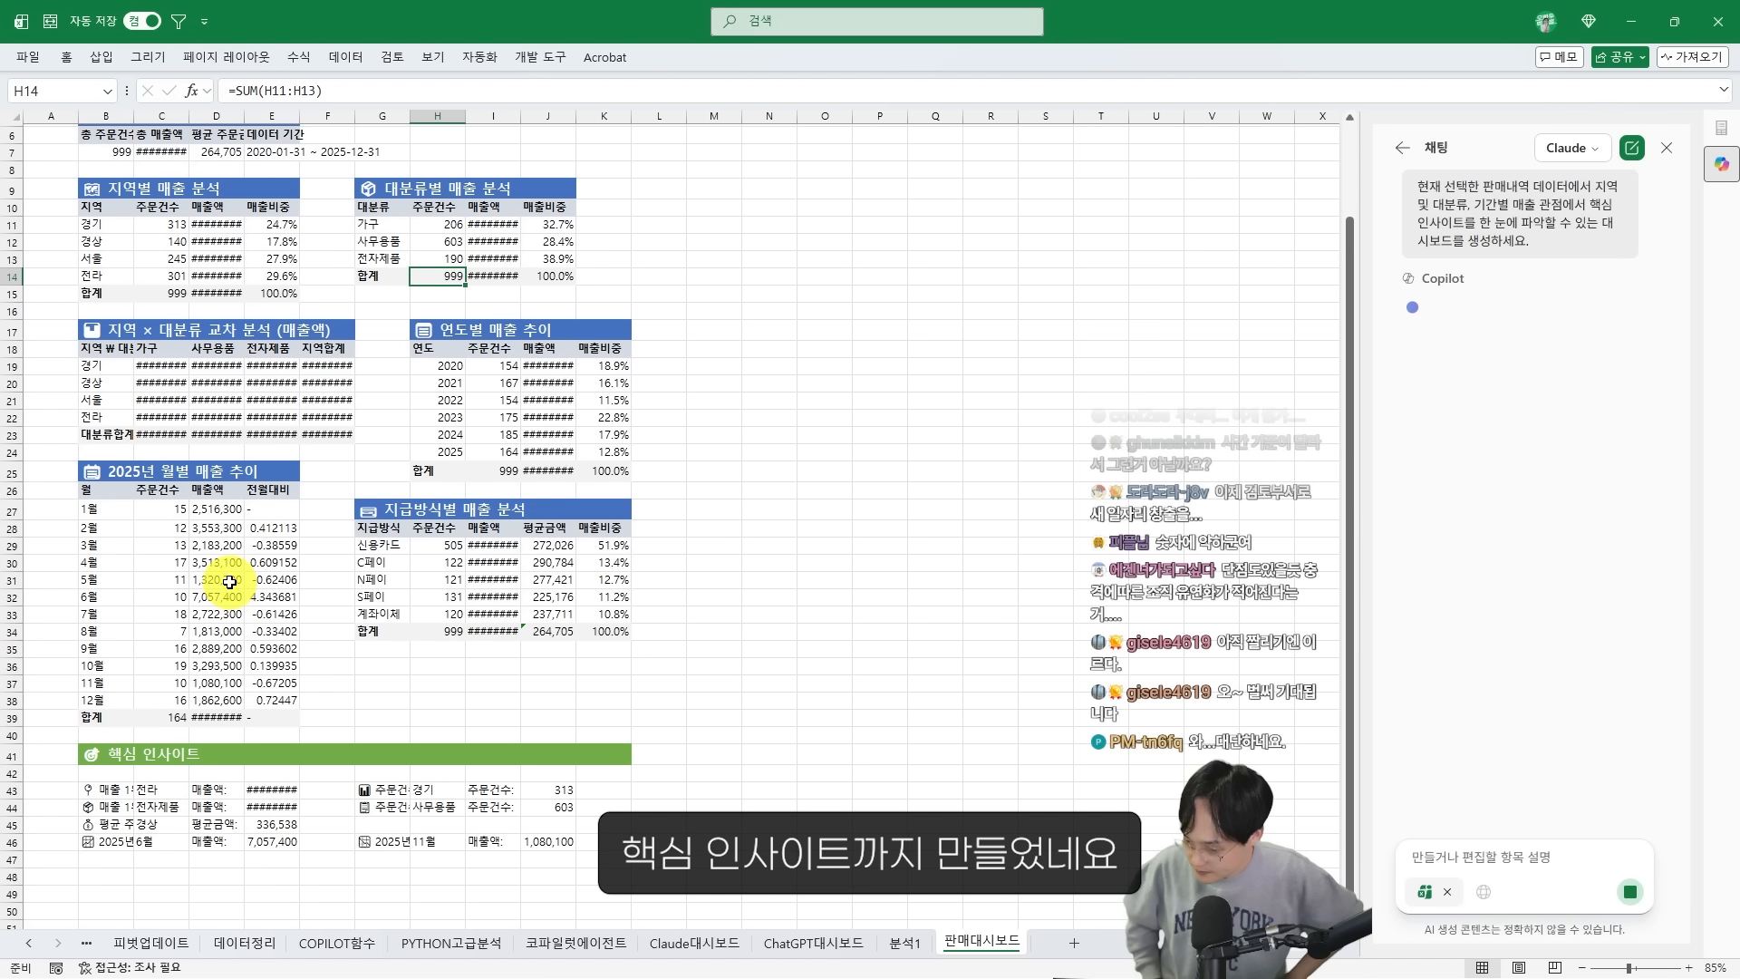
pyautogui.scroll(1, 229, 582)
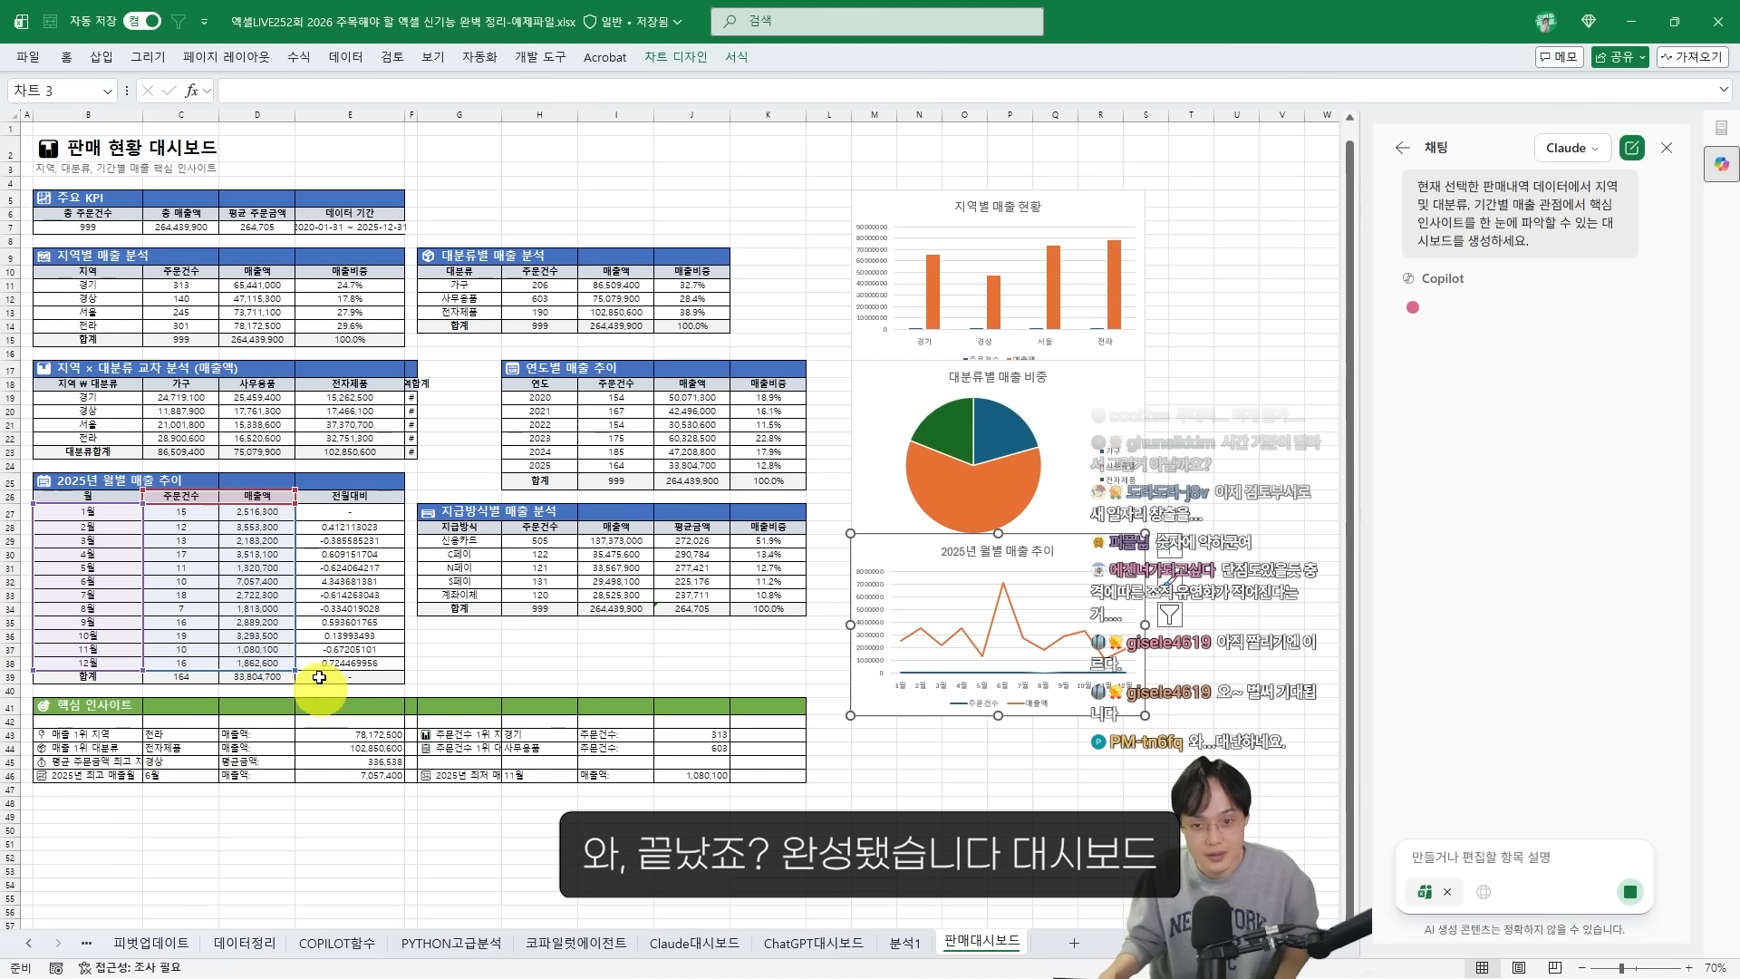
pyautogui.click(378, 537)
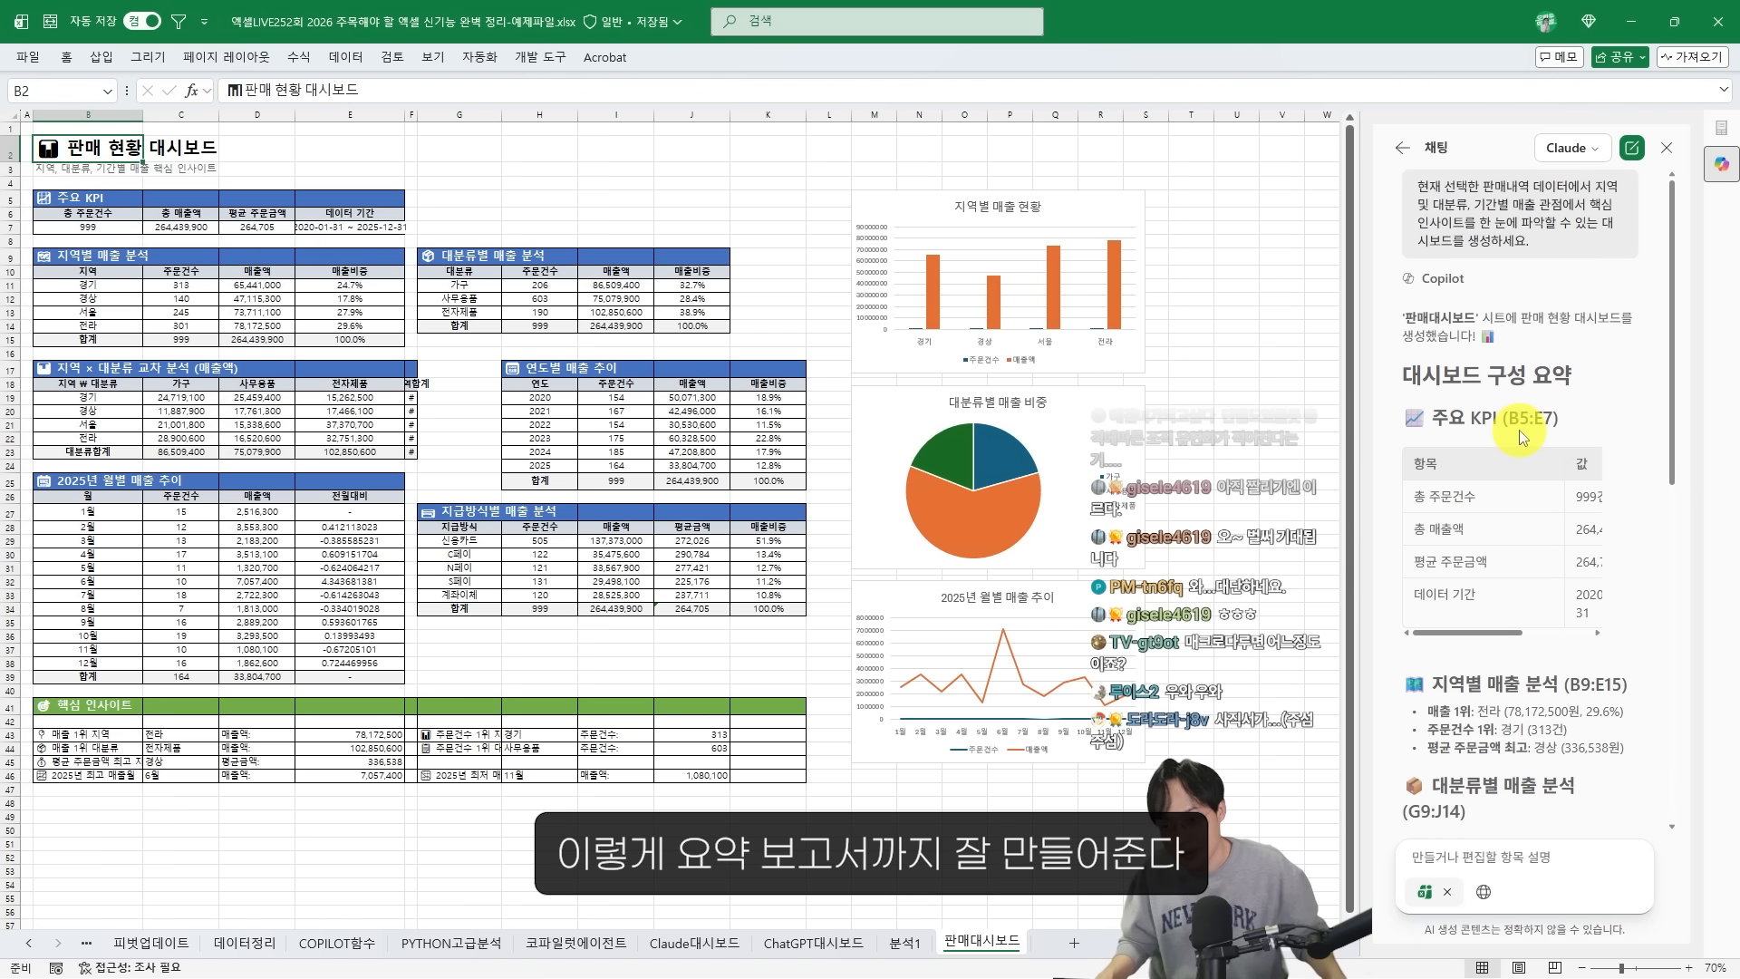
pyautogui.scroll(-10, 1420, 323)
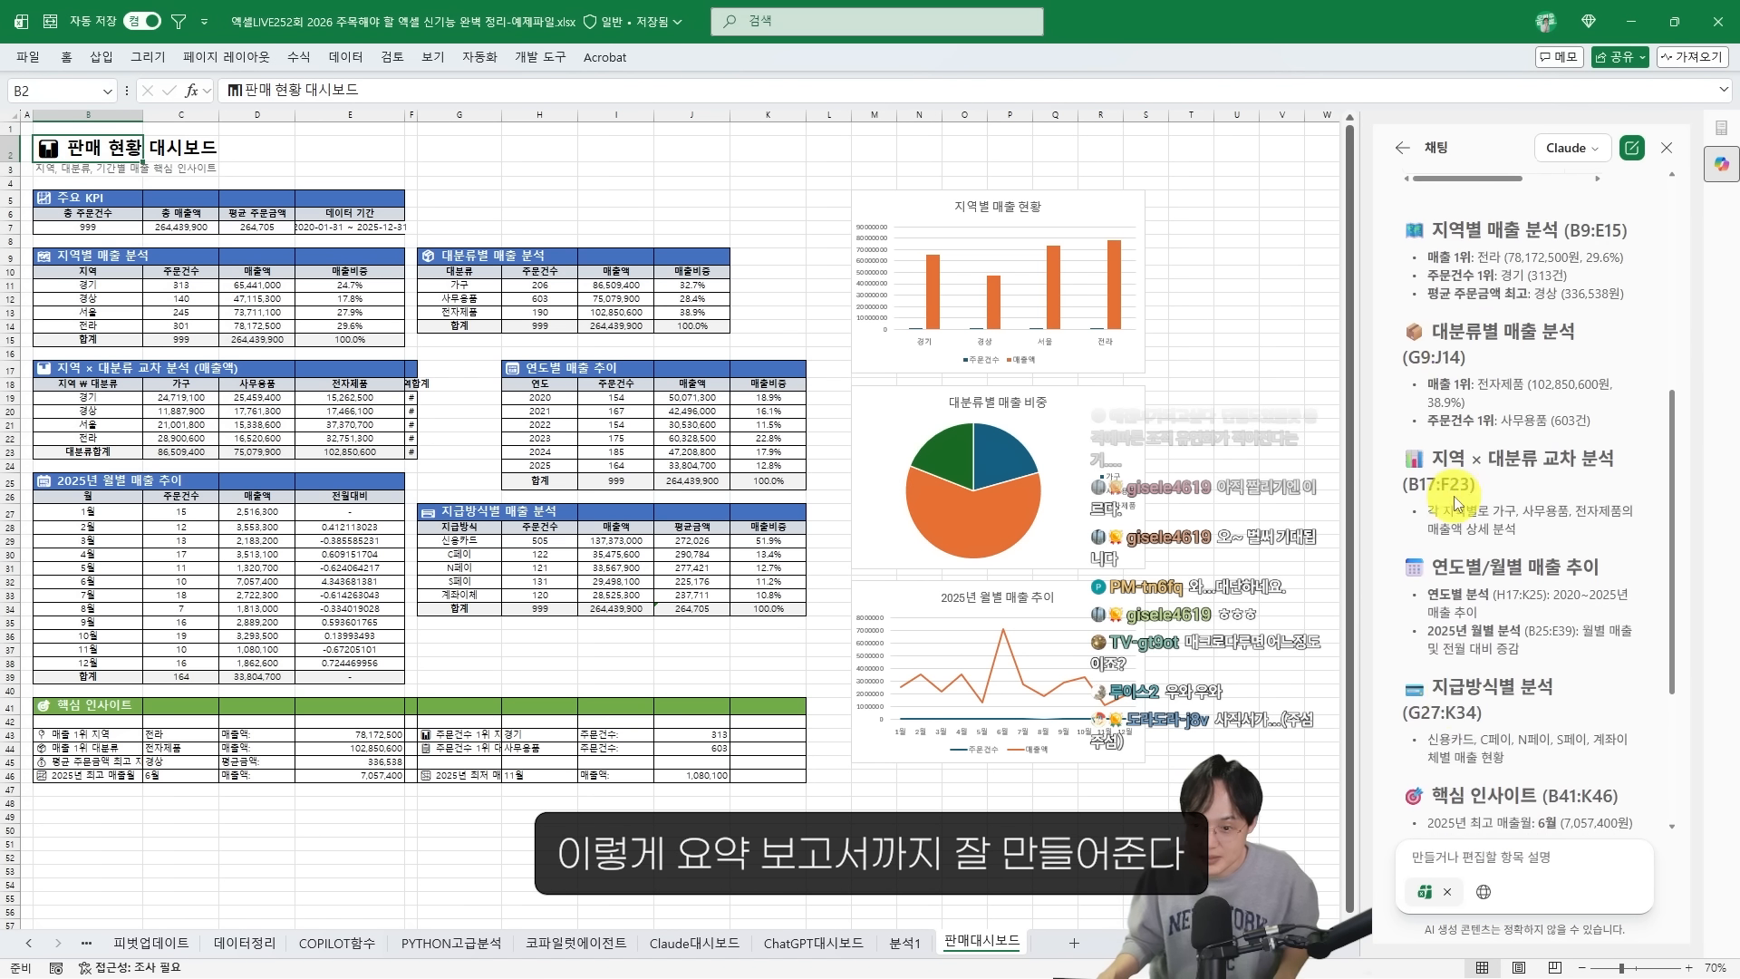
# Restore the full ribbon above the 판매대시보드 sheet
pyautogui.hotkey('ctrl', 'F1')
pyautogui.click(616, 387)
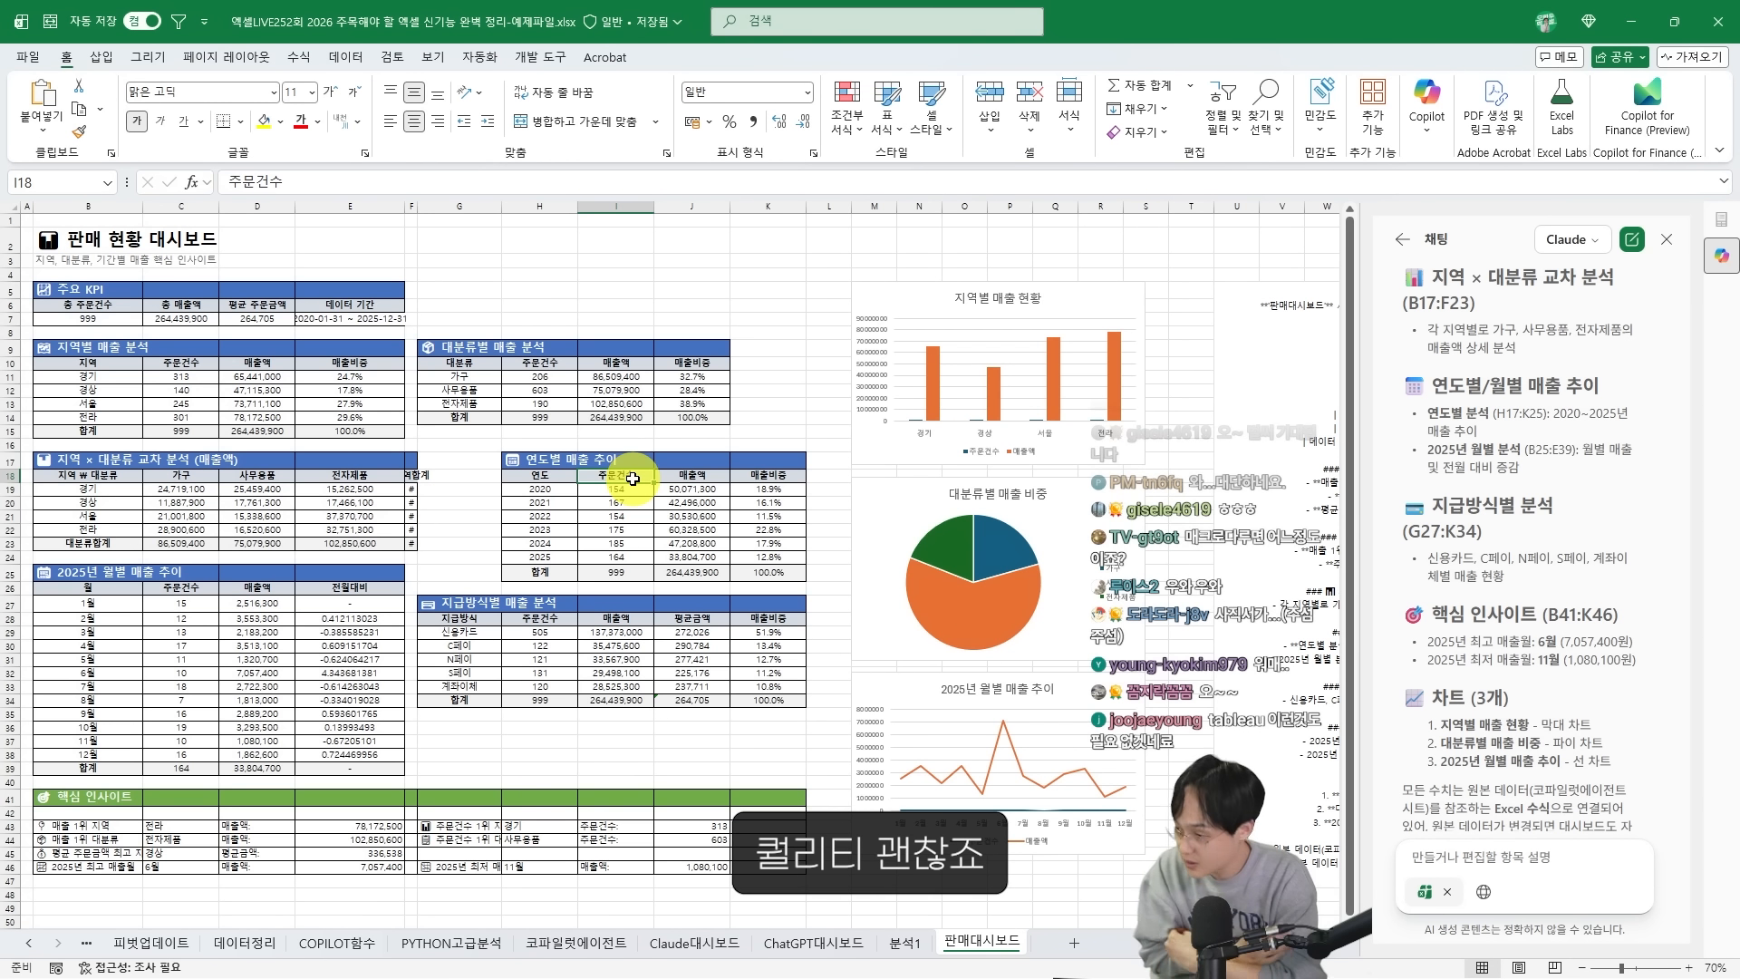
pyautogui.click(616, 571)
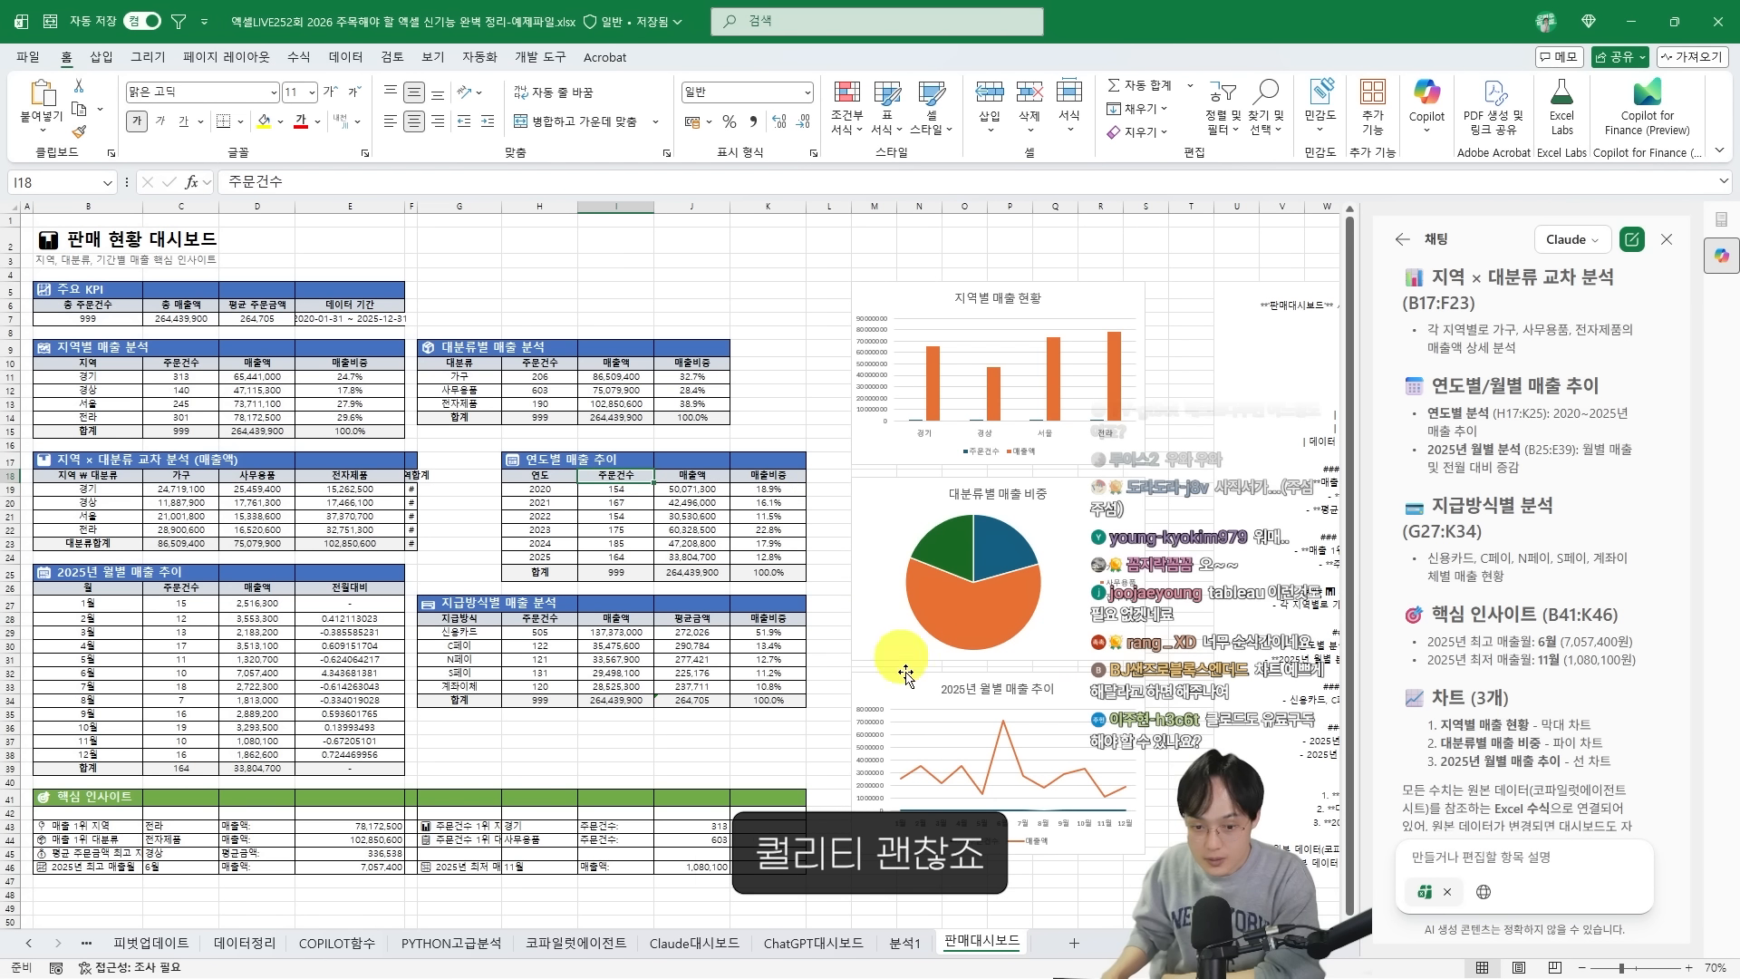
# Close the Copilot pane and widen the dashboard's column F so the 지역합계 values fit
pyautogui.click(1665, 239)
pyautogui.moveTo(418, 207); pyautogui.dragTo(474, 210)
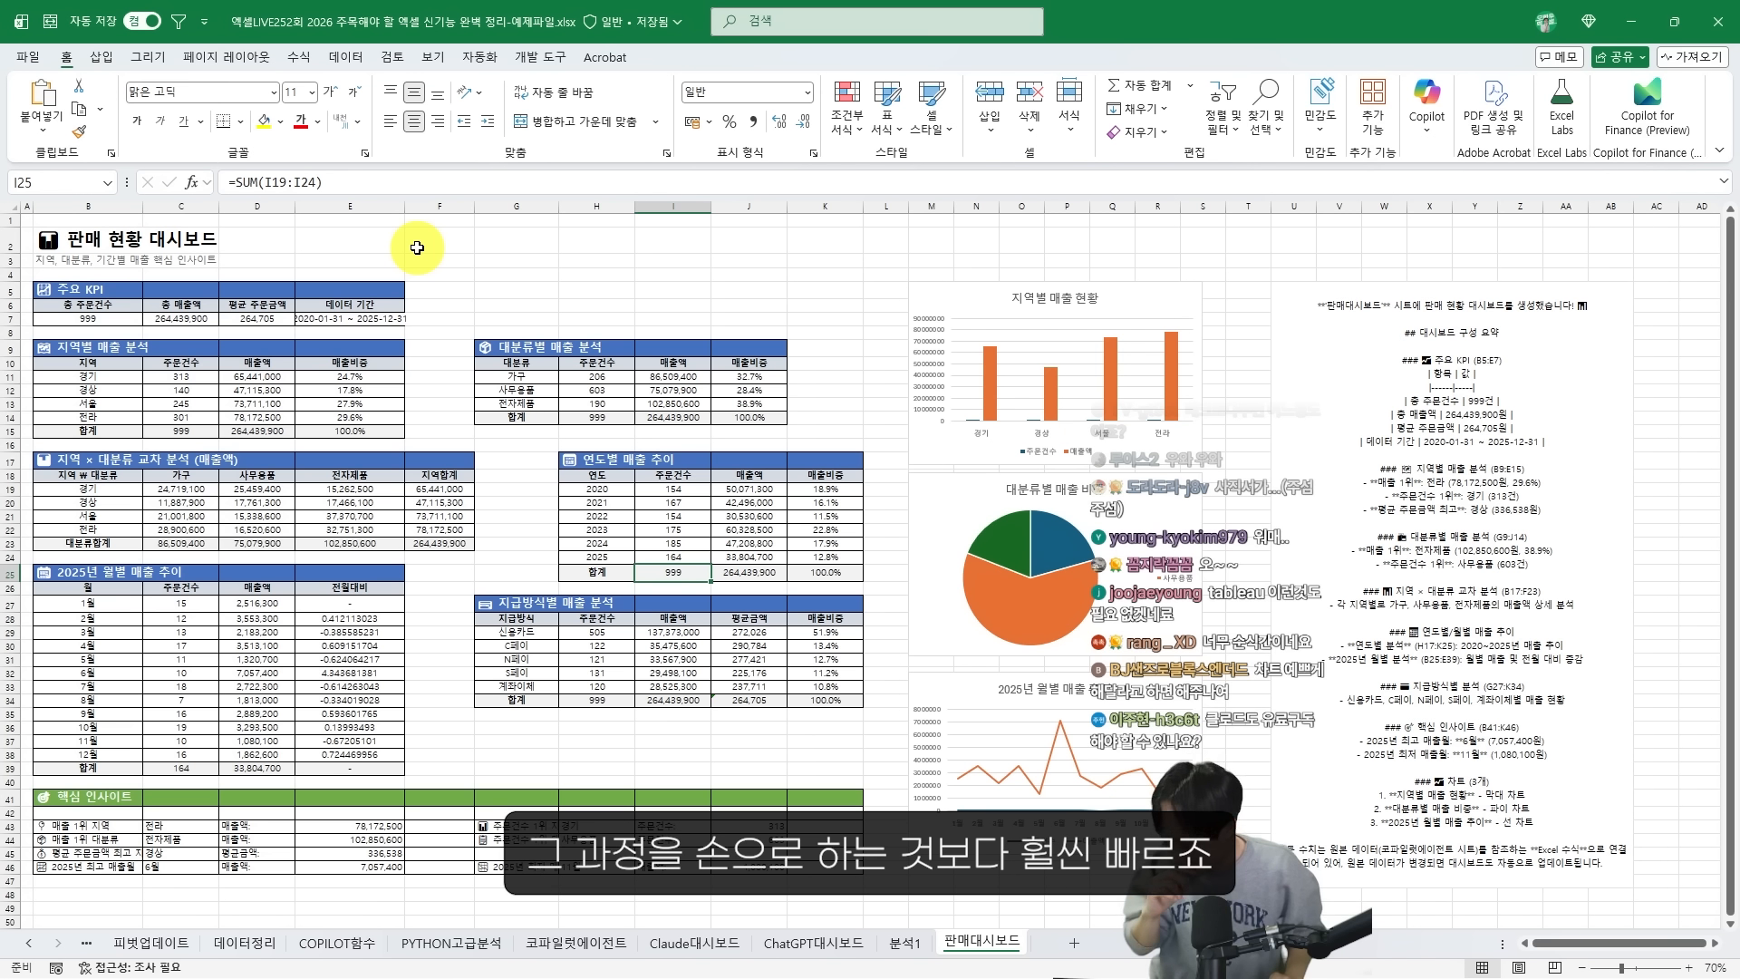
# Inspect the SUMIFS formulas behind the region and category figures in the 지역 × 대분류 교차 분석 table
pyautogui.click(177, 502)
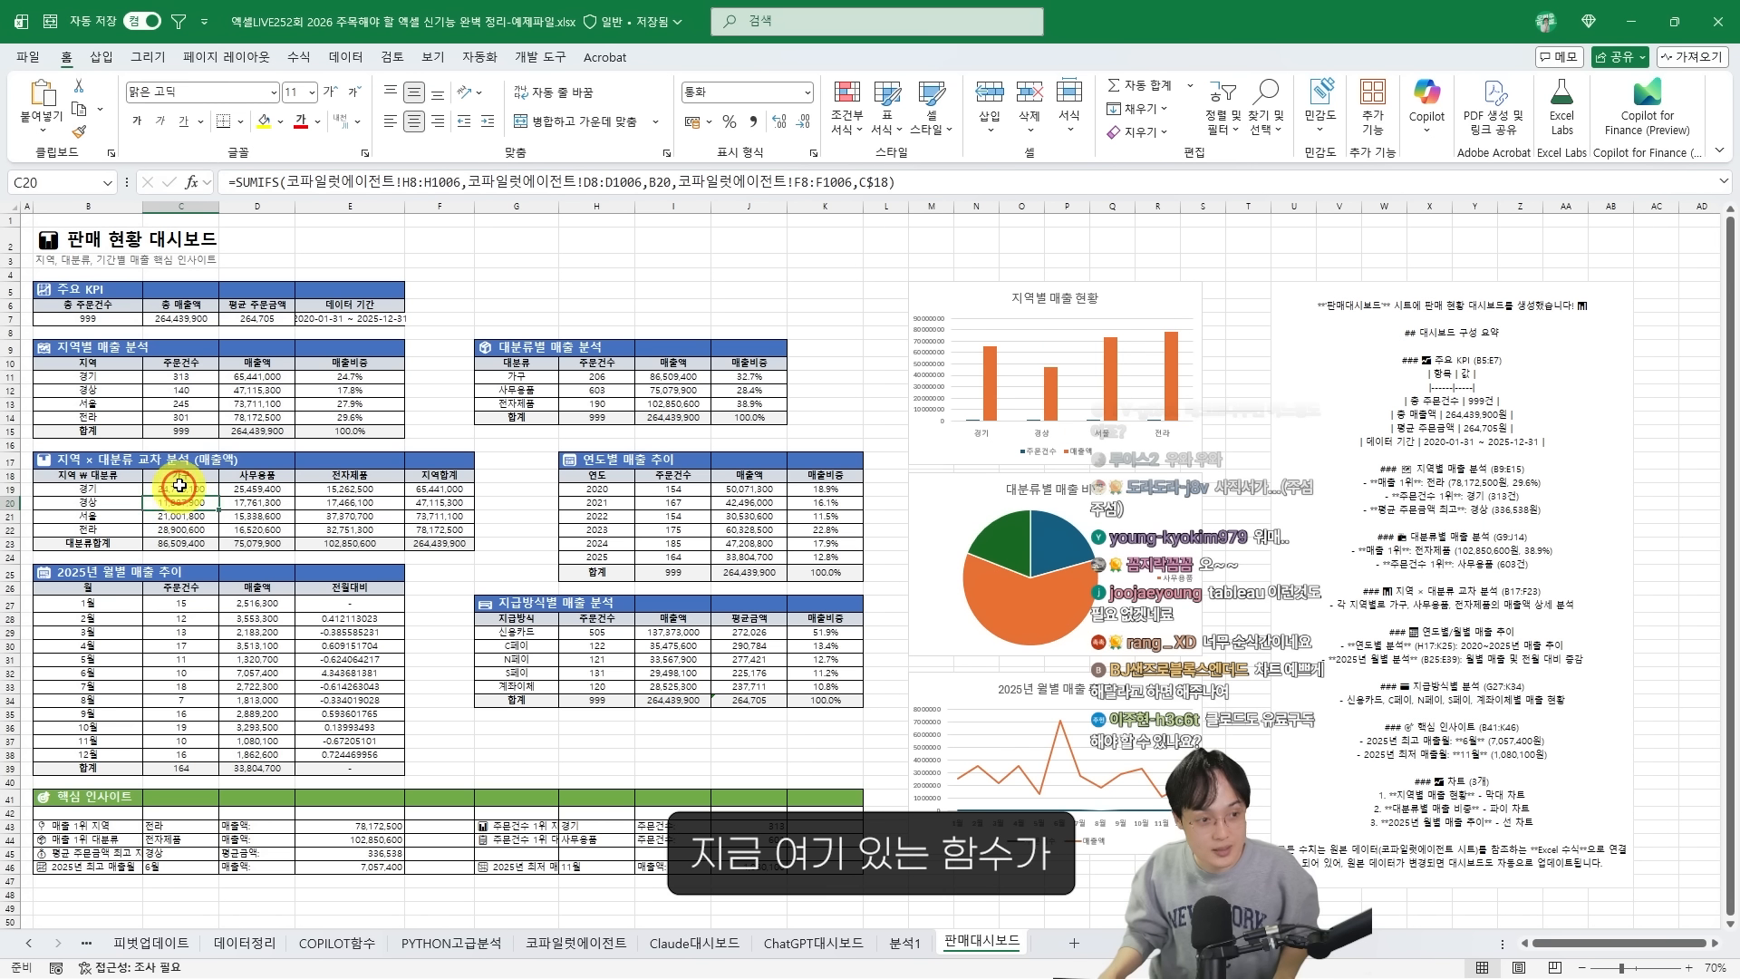
pyautogui.click(181, 487)
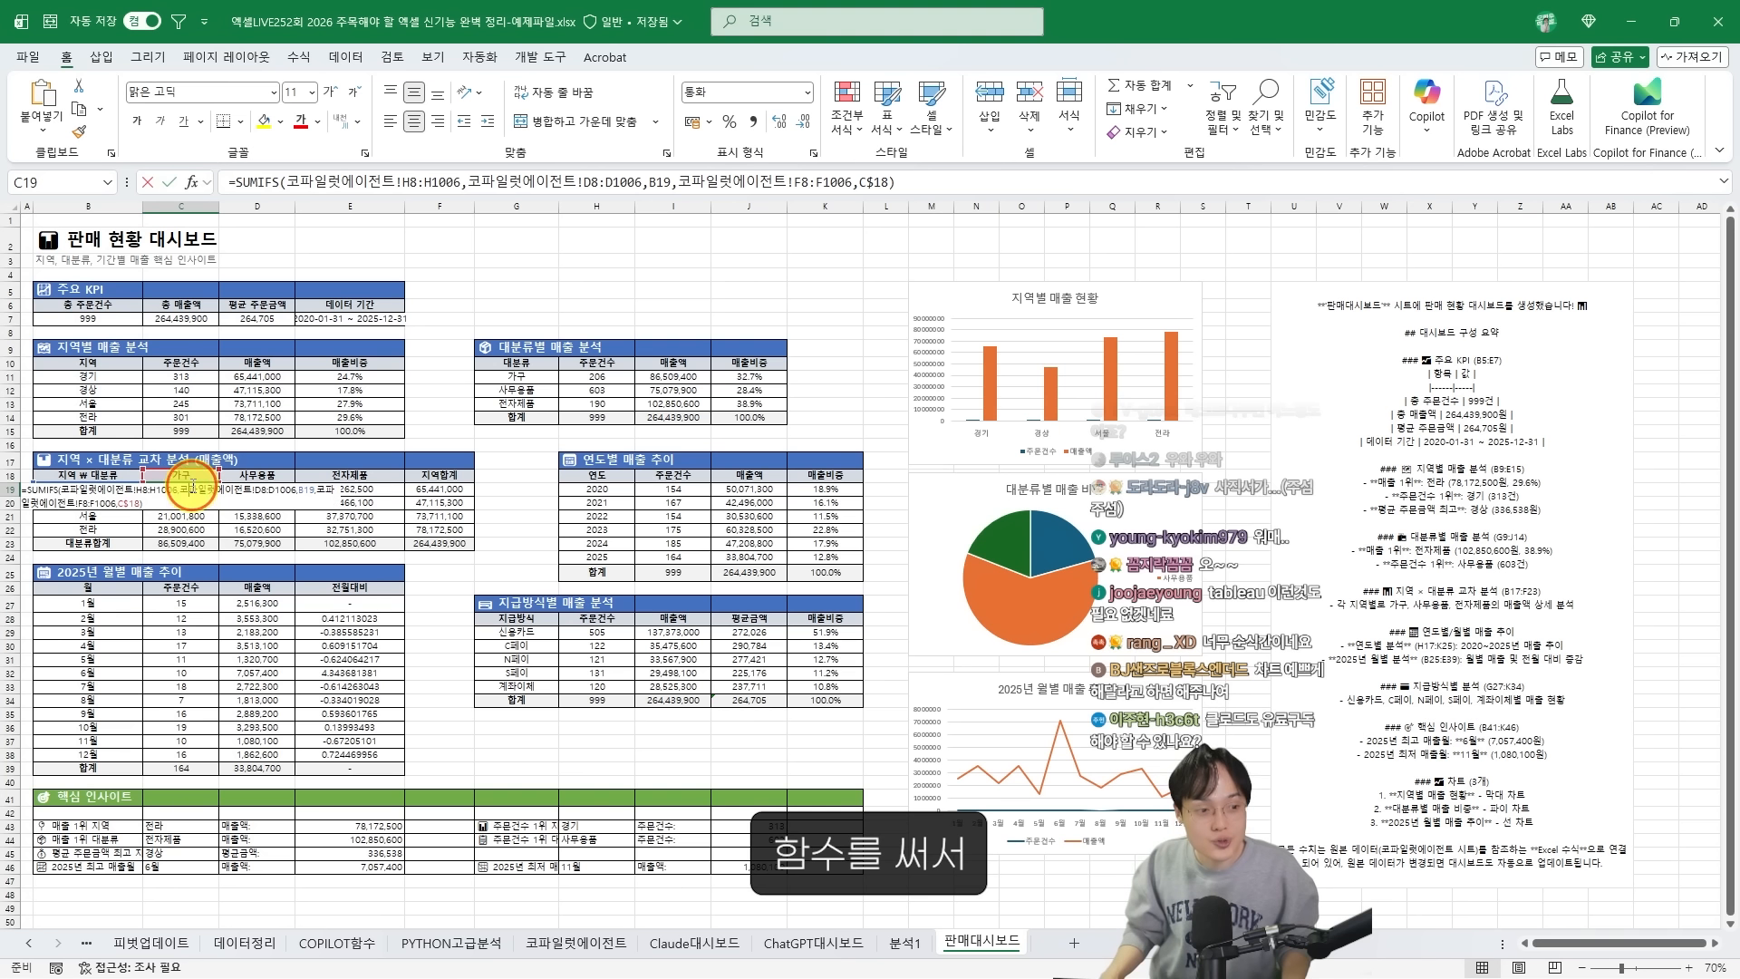
pyautogui.doubleClick(111, 489)
pyautogui.press('Escape')
pyautogui.doubleClick(176, 492)
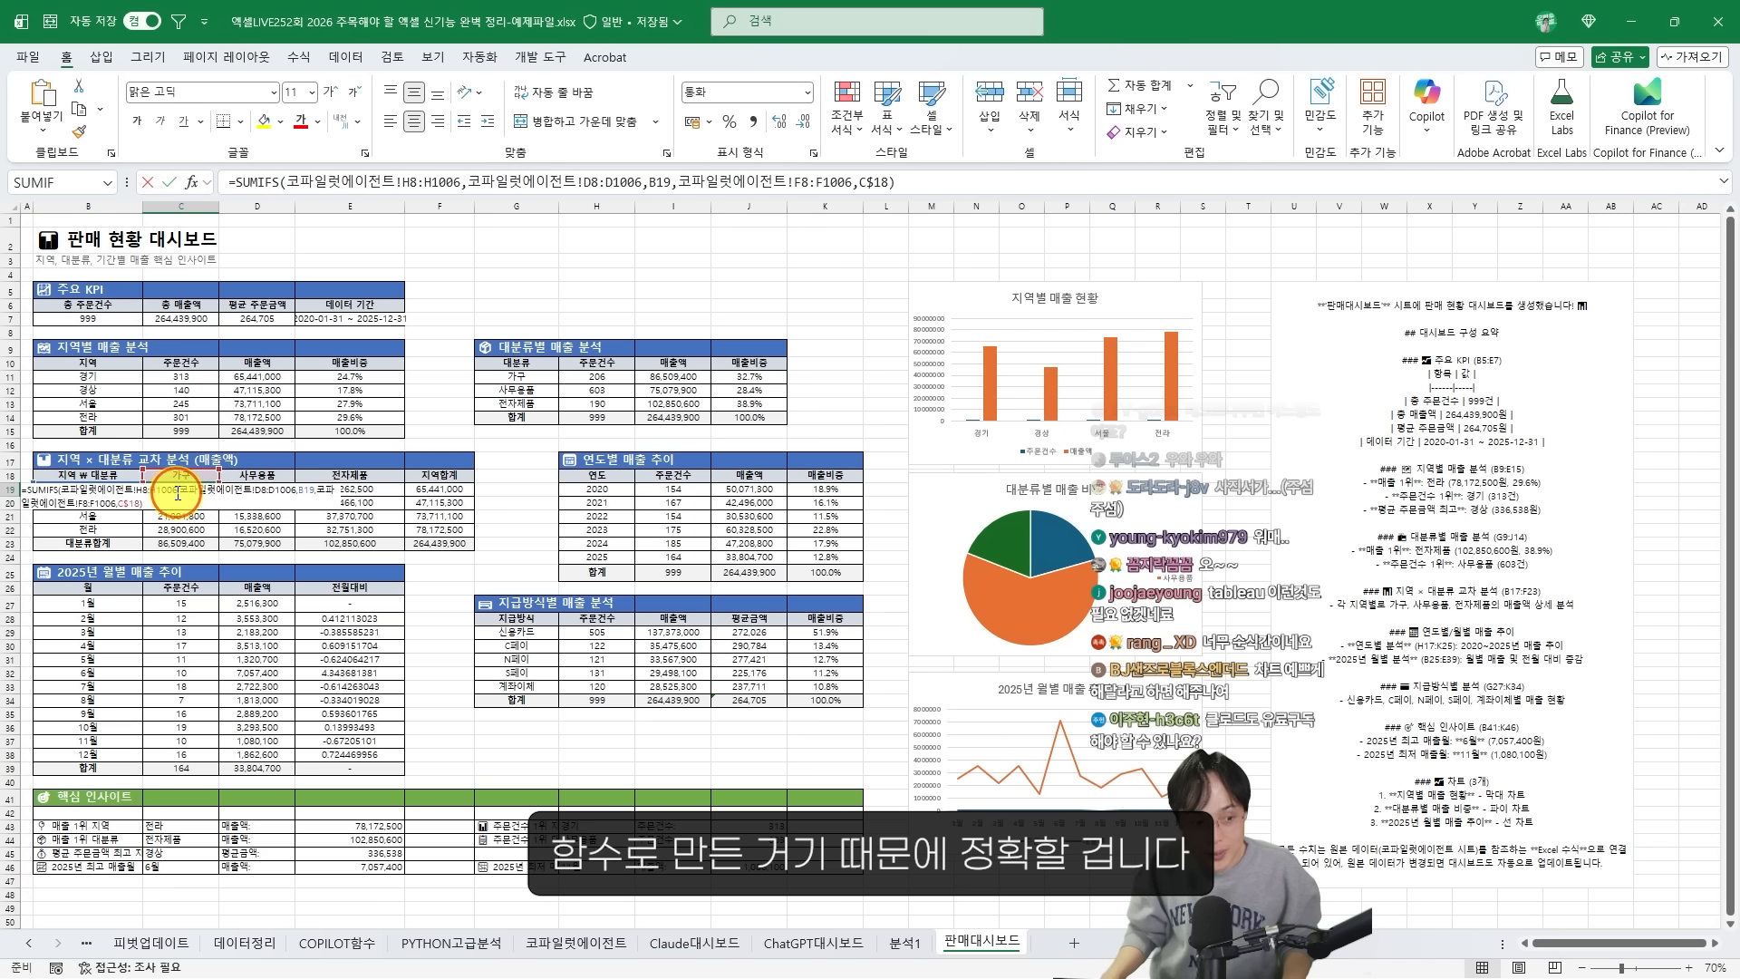
pyautogui.press('Escape')
pyautogui.click(355, 481)
pyautogui.click(365, 494)
pyautogui.scroll(1, 365, 497)
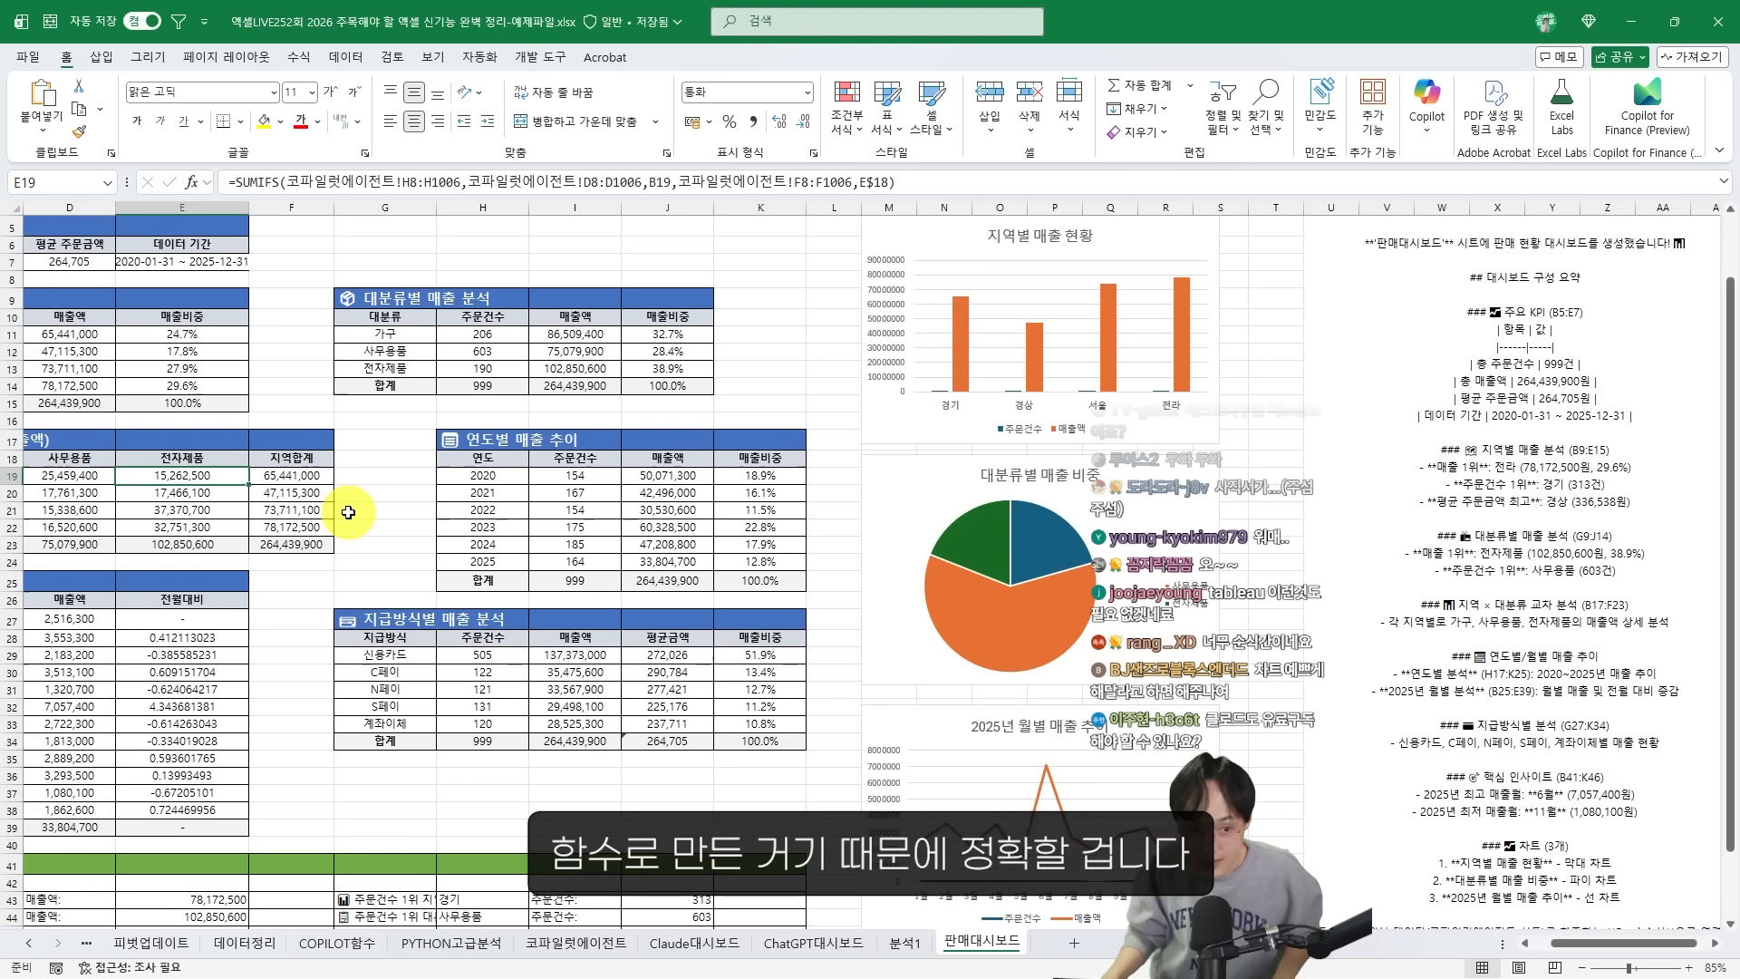
pyautogui.hscroll(-2, 317, 512)
# Check the 교차 분석 grand total in F23 against the sum of the 구매액 column on the 코파일럿에이전트 sheet
pyautogui.click(517, 542)
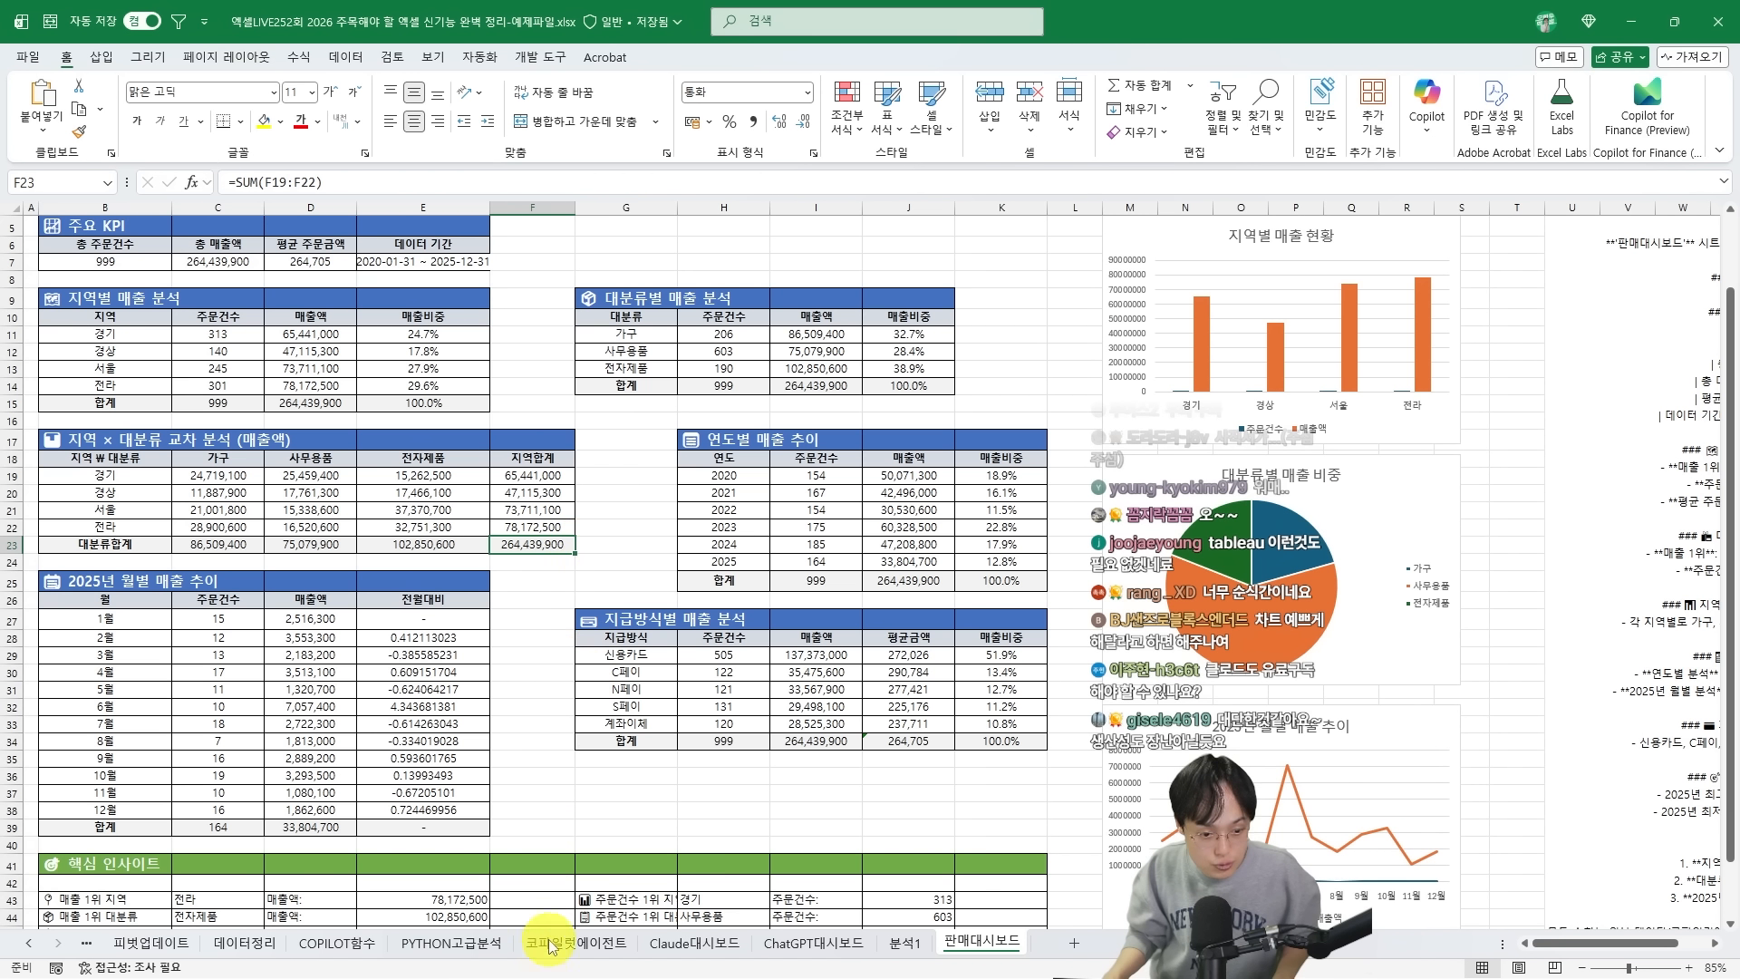
pyautogui.hotkey('ctrl', 'pageup')
pyautogui.hotkey('ctrl', 'pageup')
pyautogui.hotkey('ctrl', 'pageup')
pyautogui.hotkey('ctrl', 'pageup')
pyautogui.hotkey('ctrl', 'shift', 'Down')
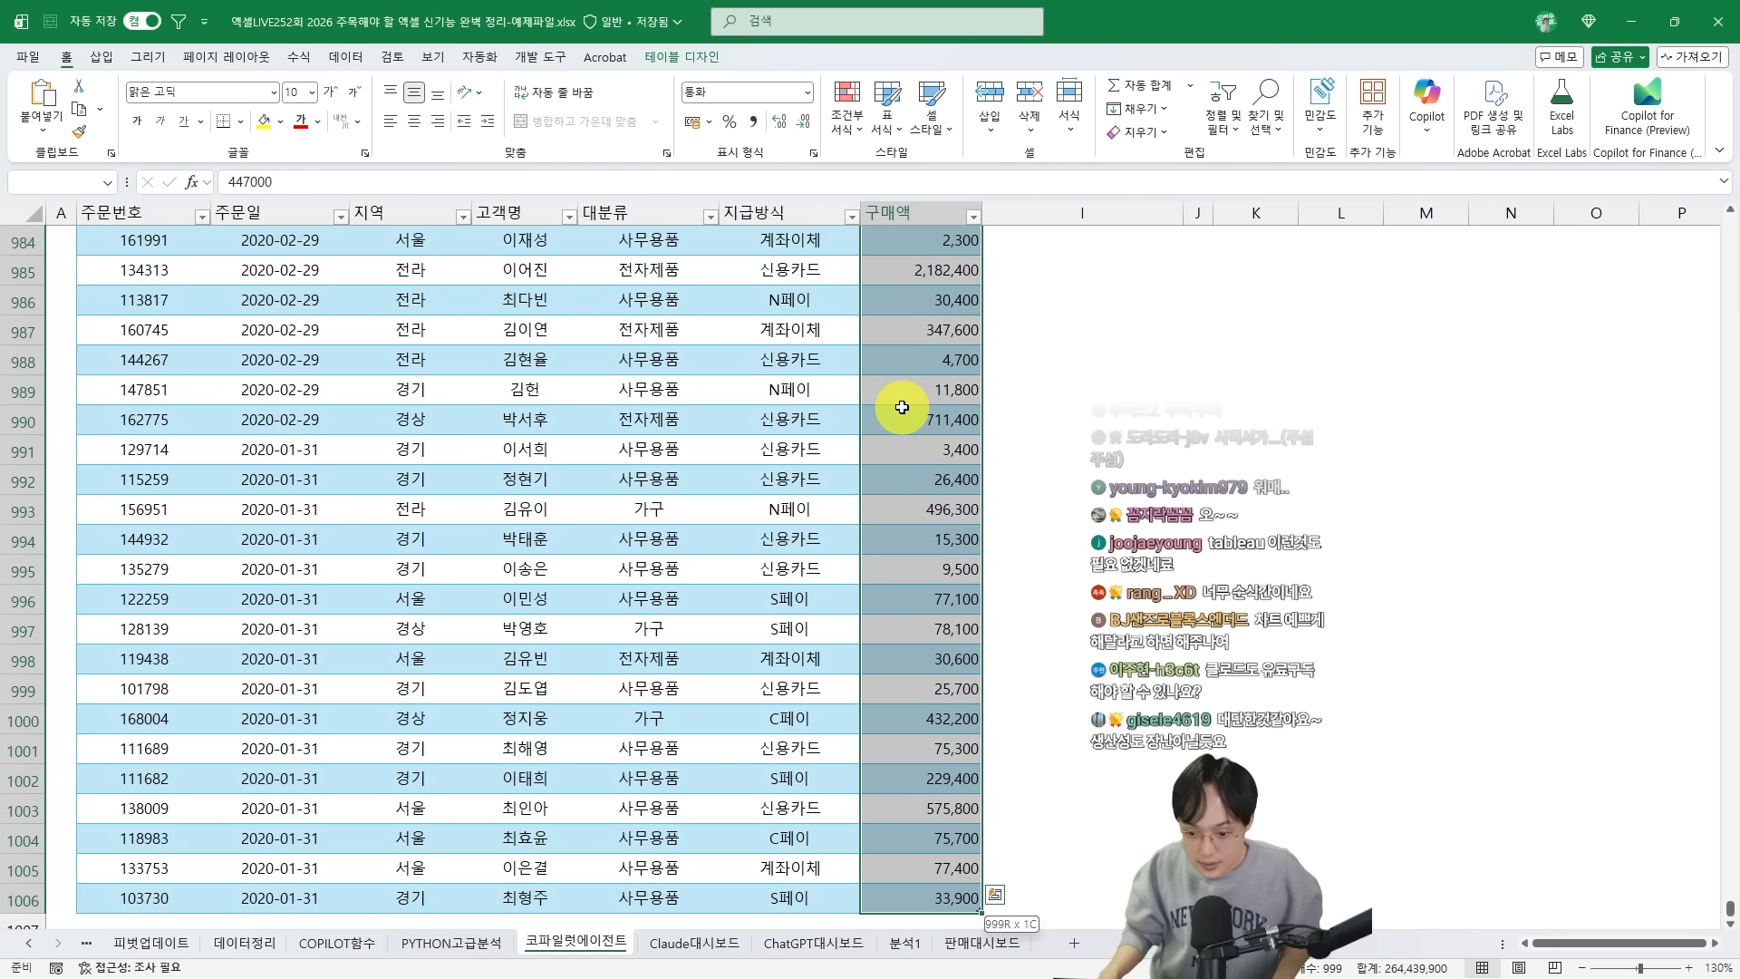
pyautogui.press('Escape')
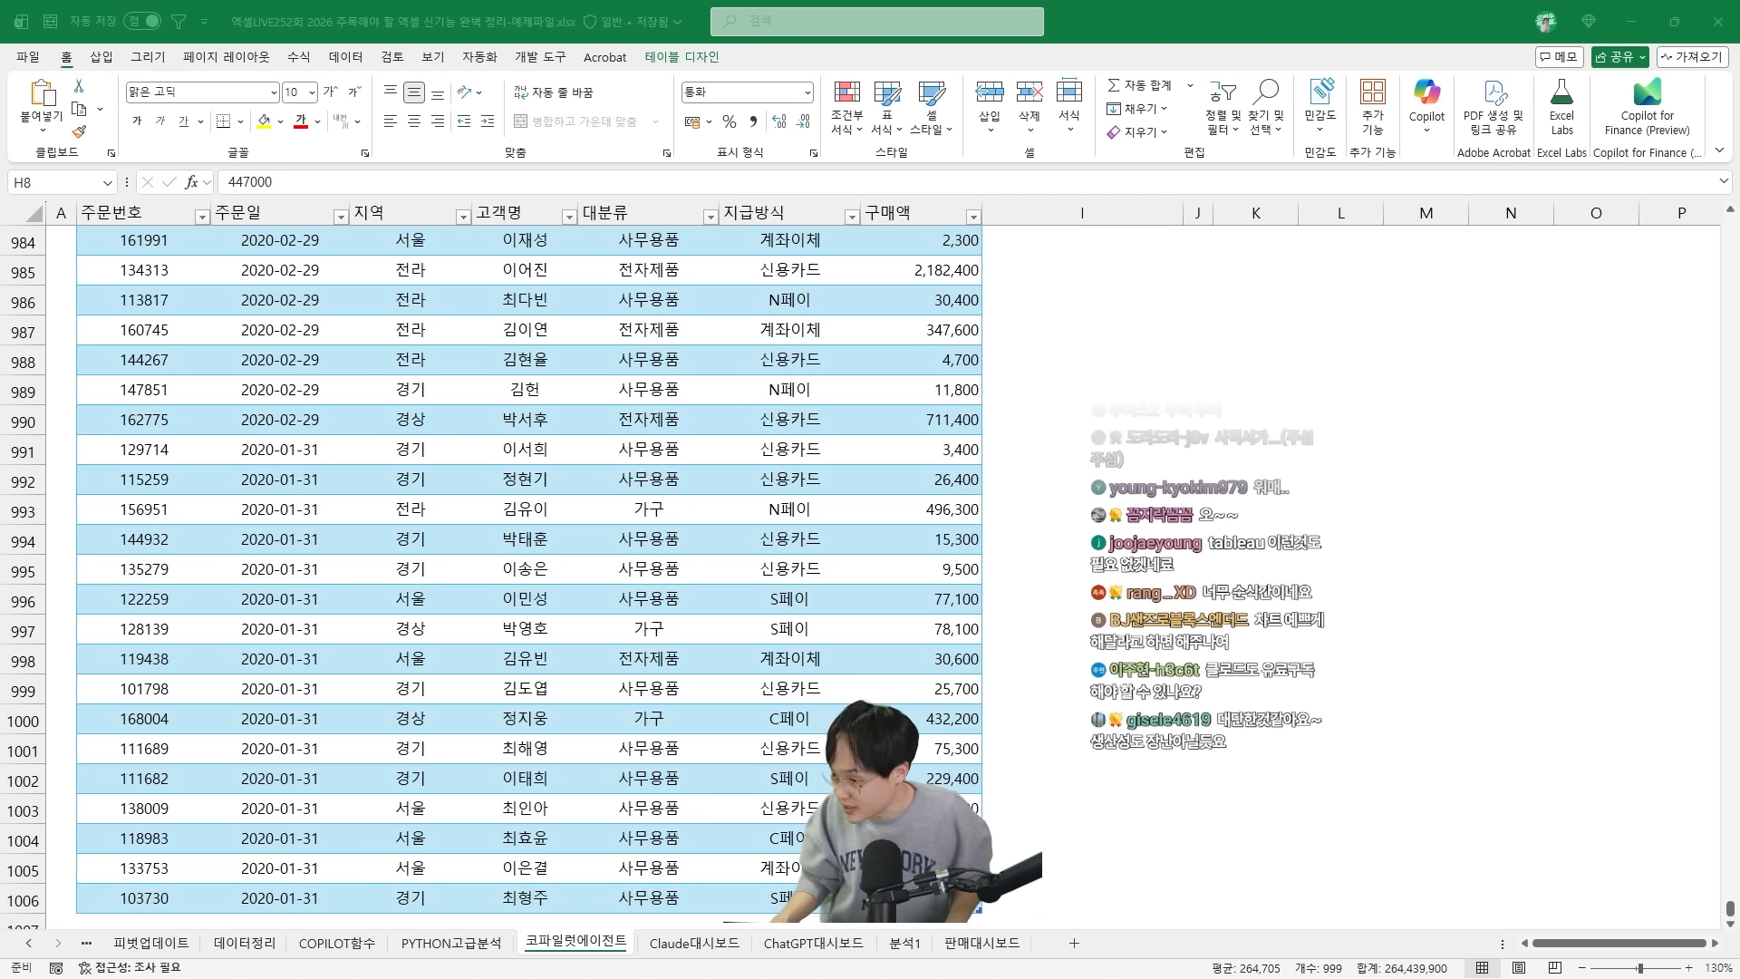
# Return to the 판매대시보드 sheet, try the Google Theme color set, and settle on the Meta Reverse colors
pyautogui.click(981, 942)
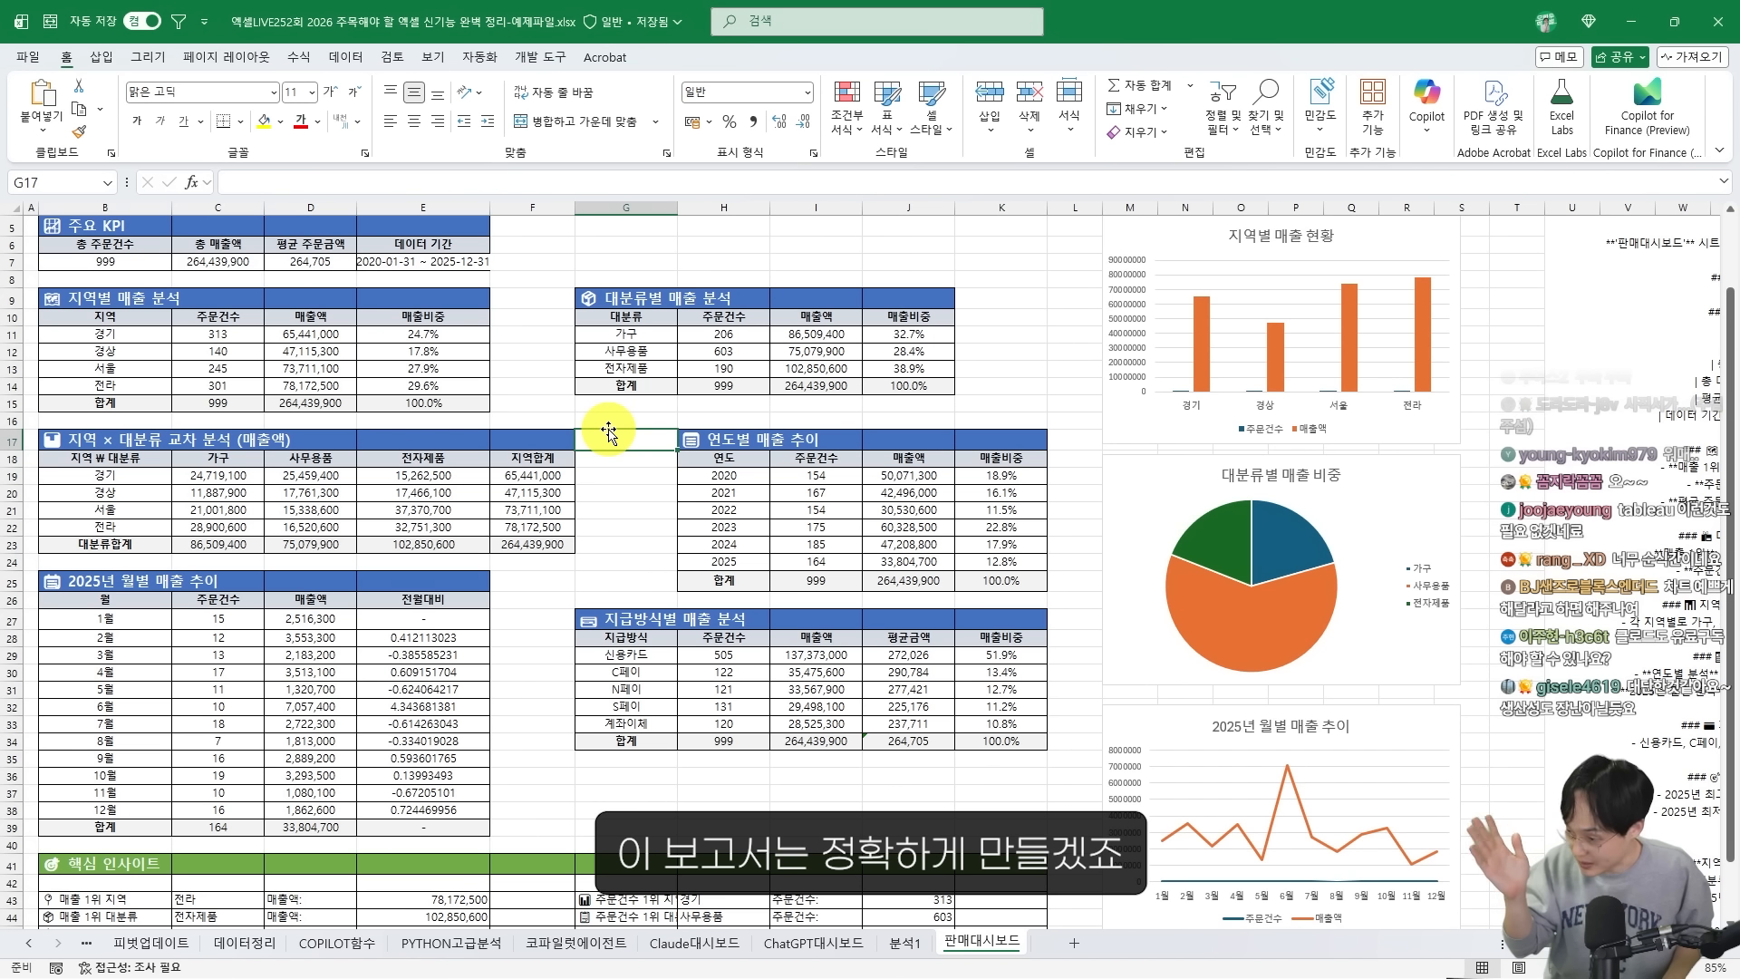
pyautogui.scroll(-1, 611, 422)
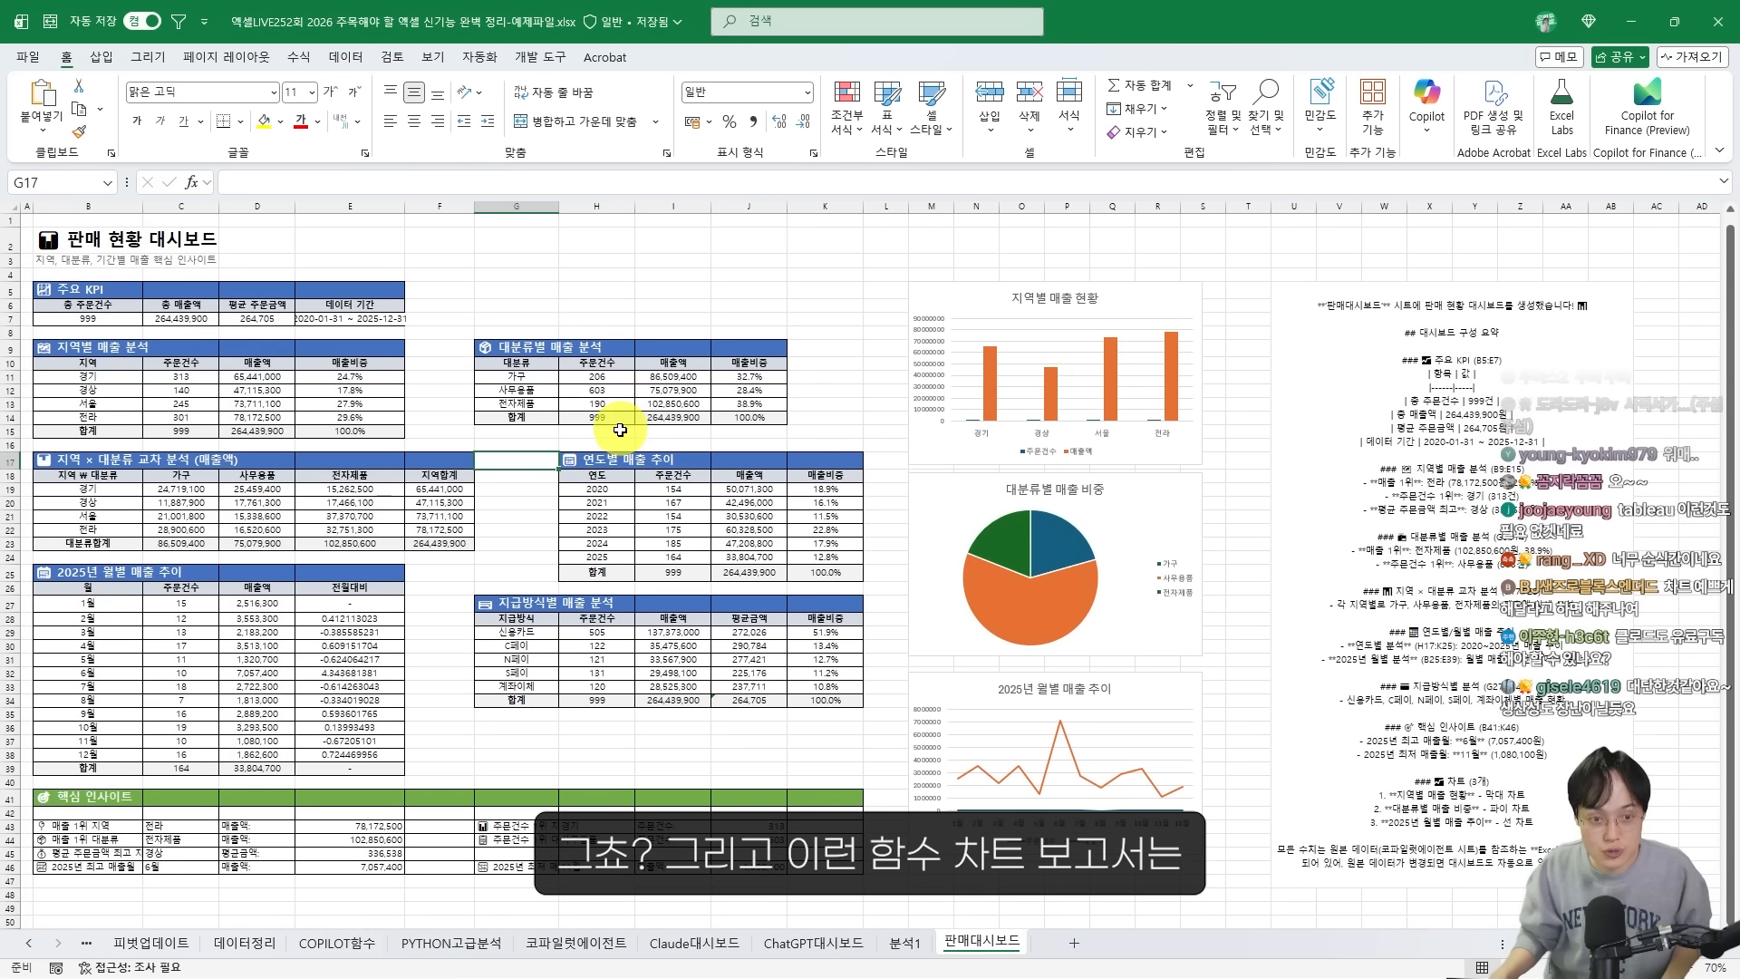
pyautogui.click(227, 57)
pyautogui.click(97, 86)
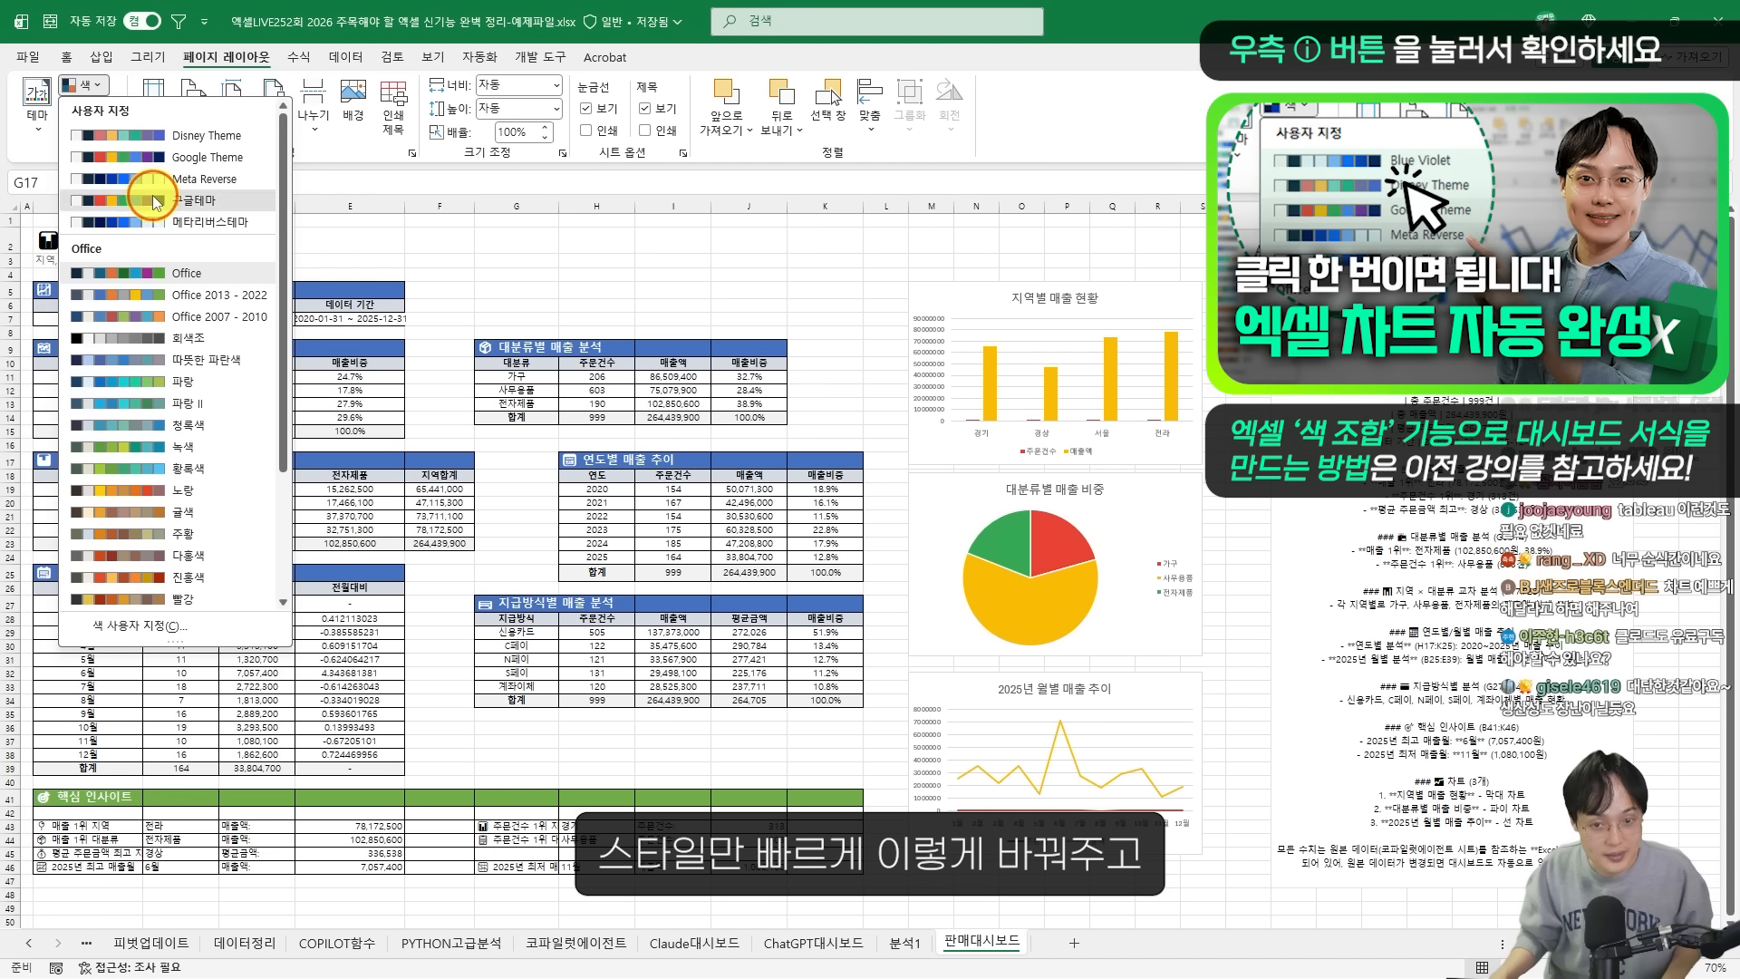
pyautogui.click(145, 156)
pyautogui.click(82, 85)
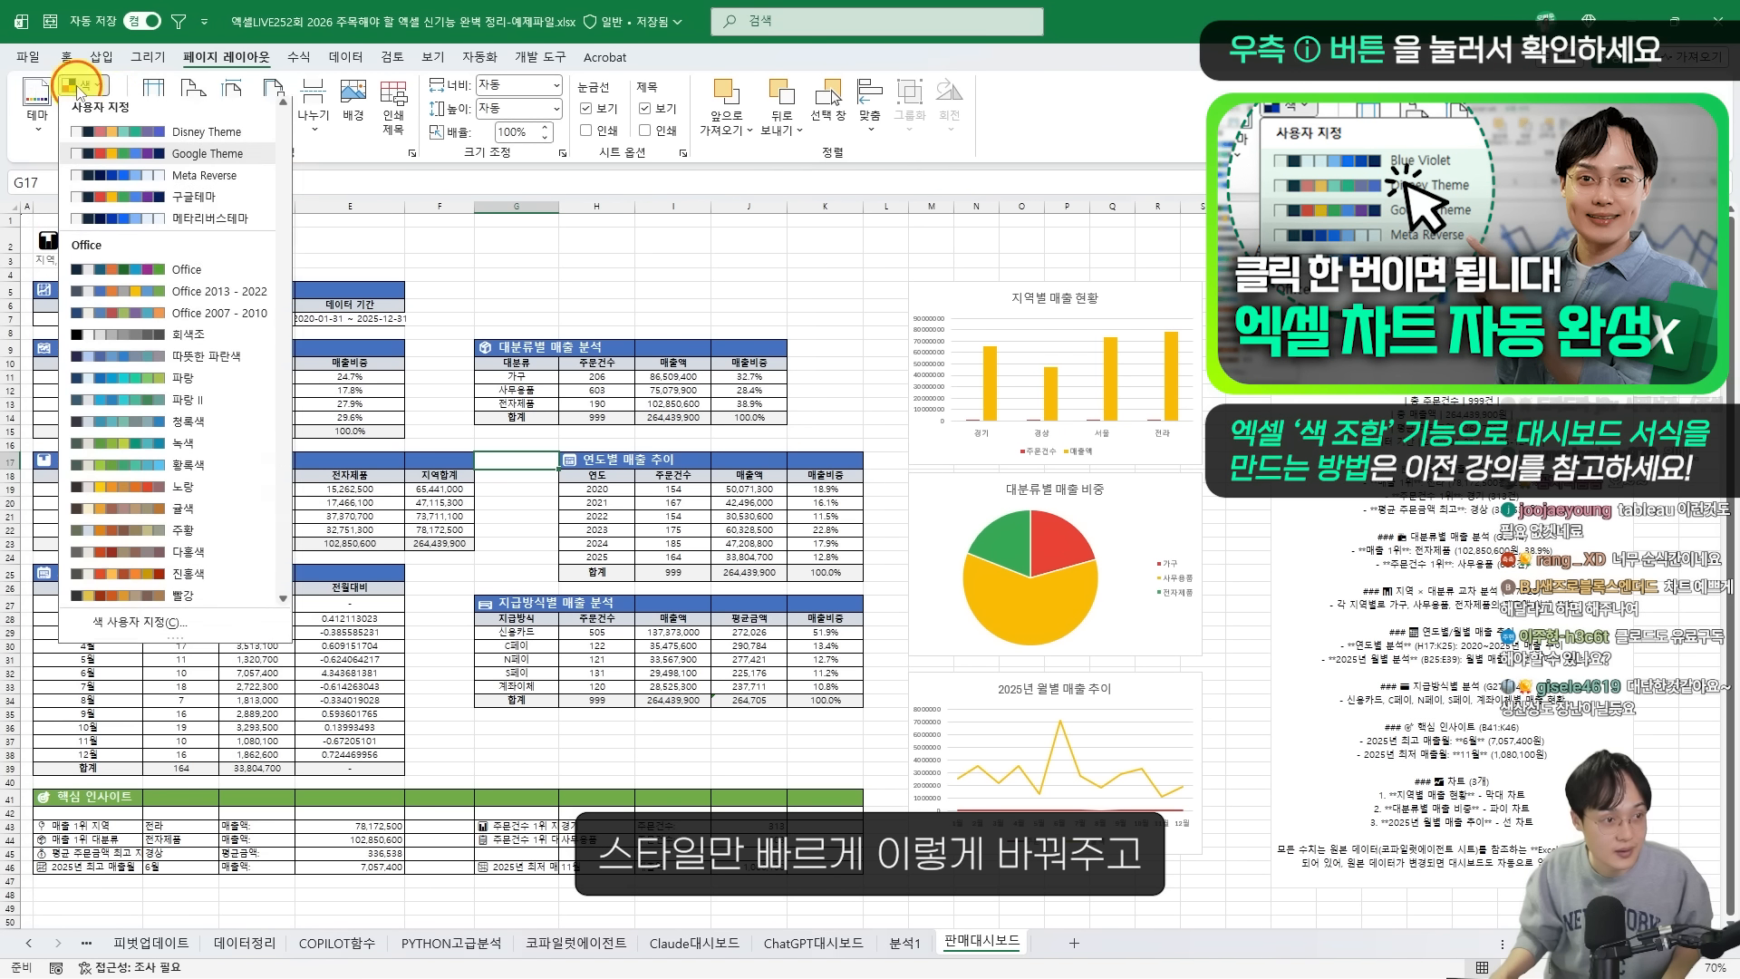
pyautogui.click(134, 183)
# Change the 2025년 월별 매출 추이 chart to a clustered column and line combo with 매출액 on the secondary axis
pyautogui.click(986, 554)
pyautogui.click(1053, 689)
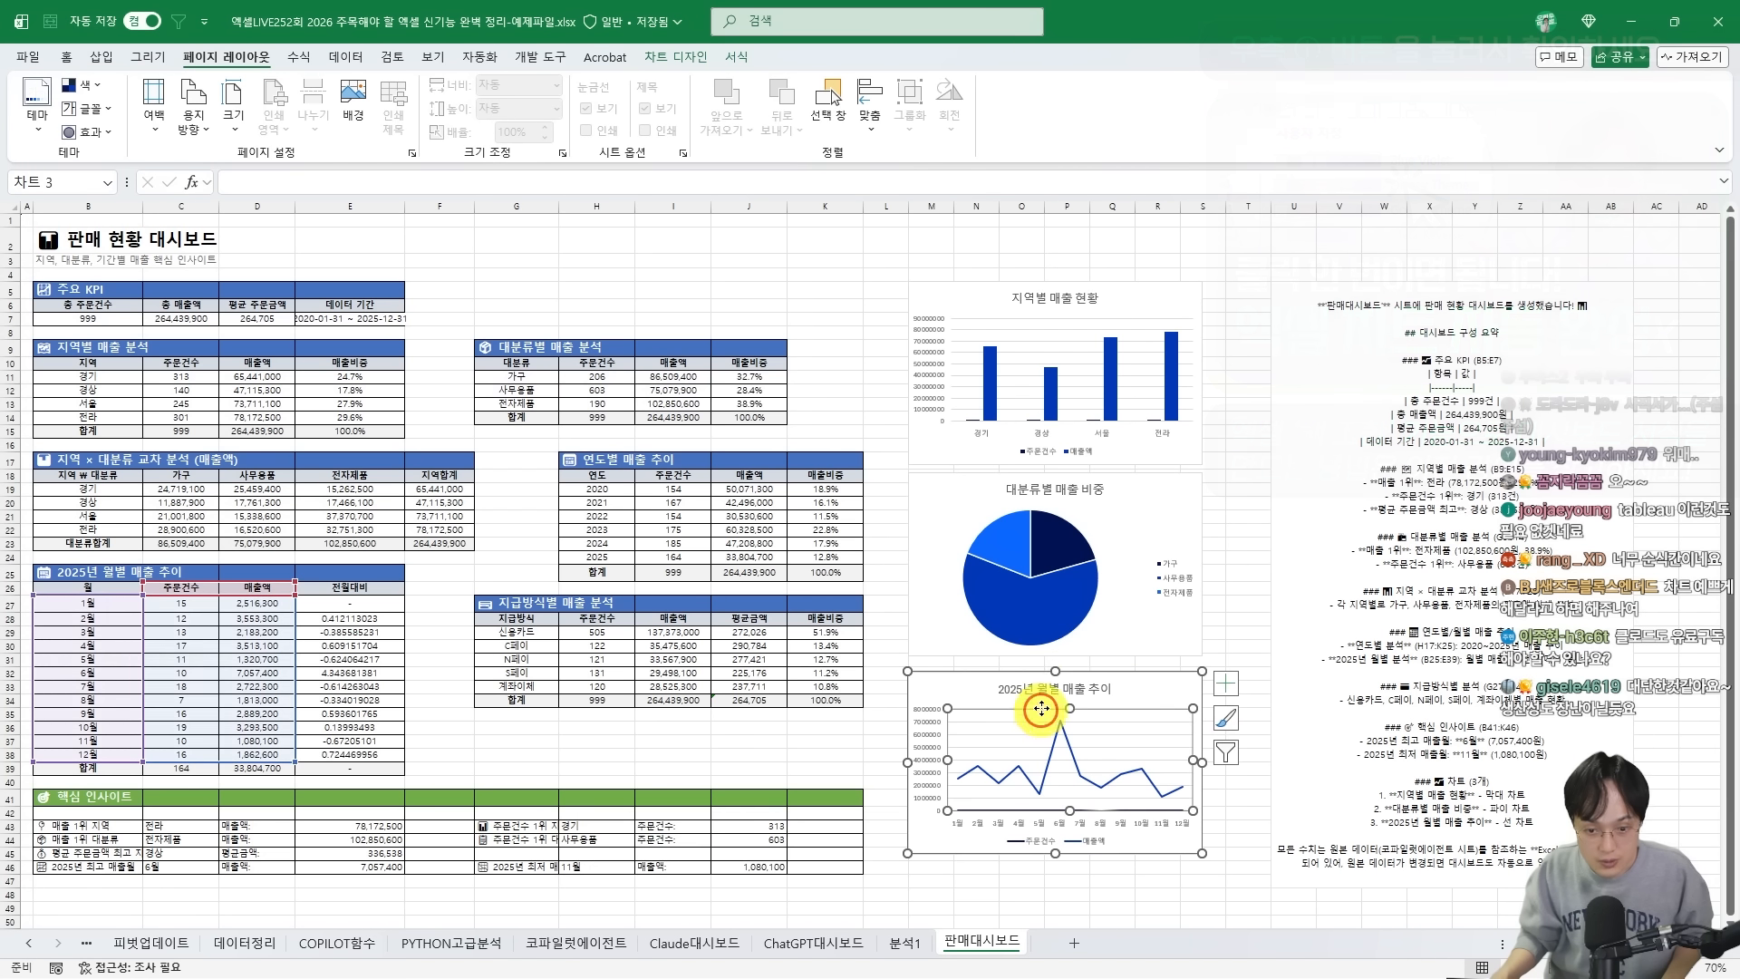
pyautogui.rightClick(1053, 688)
pyautogui.press('Escape')
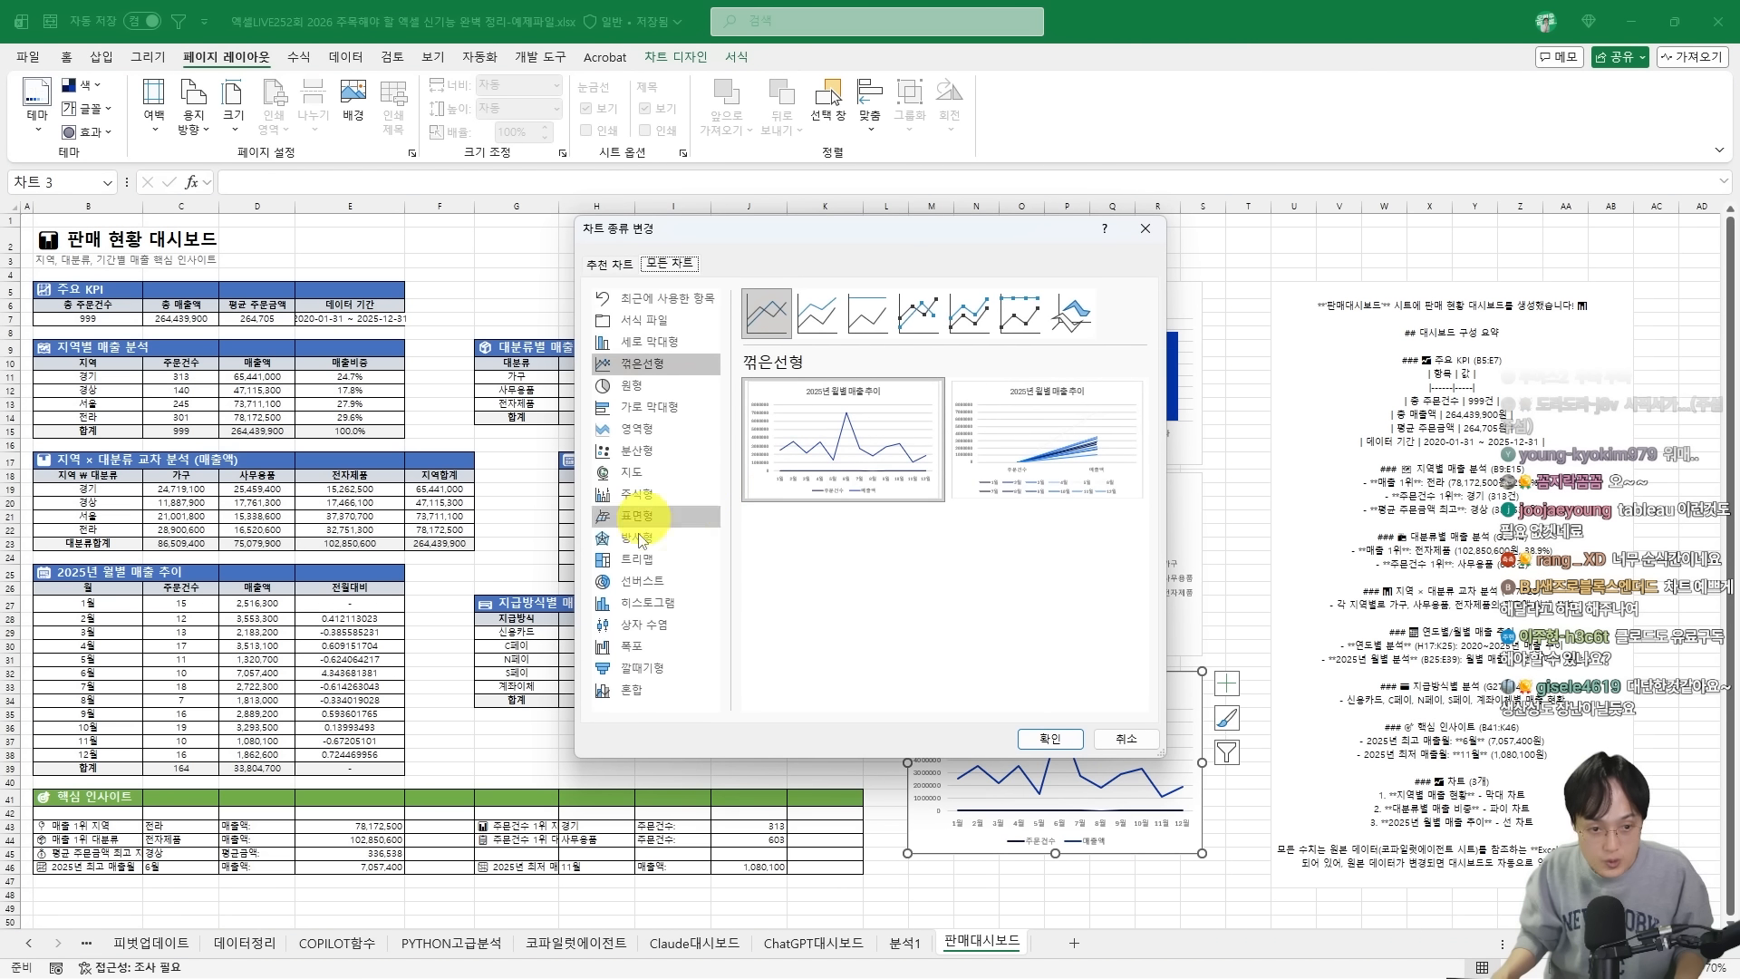
pyautogui.click(632, 689)
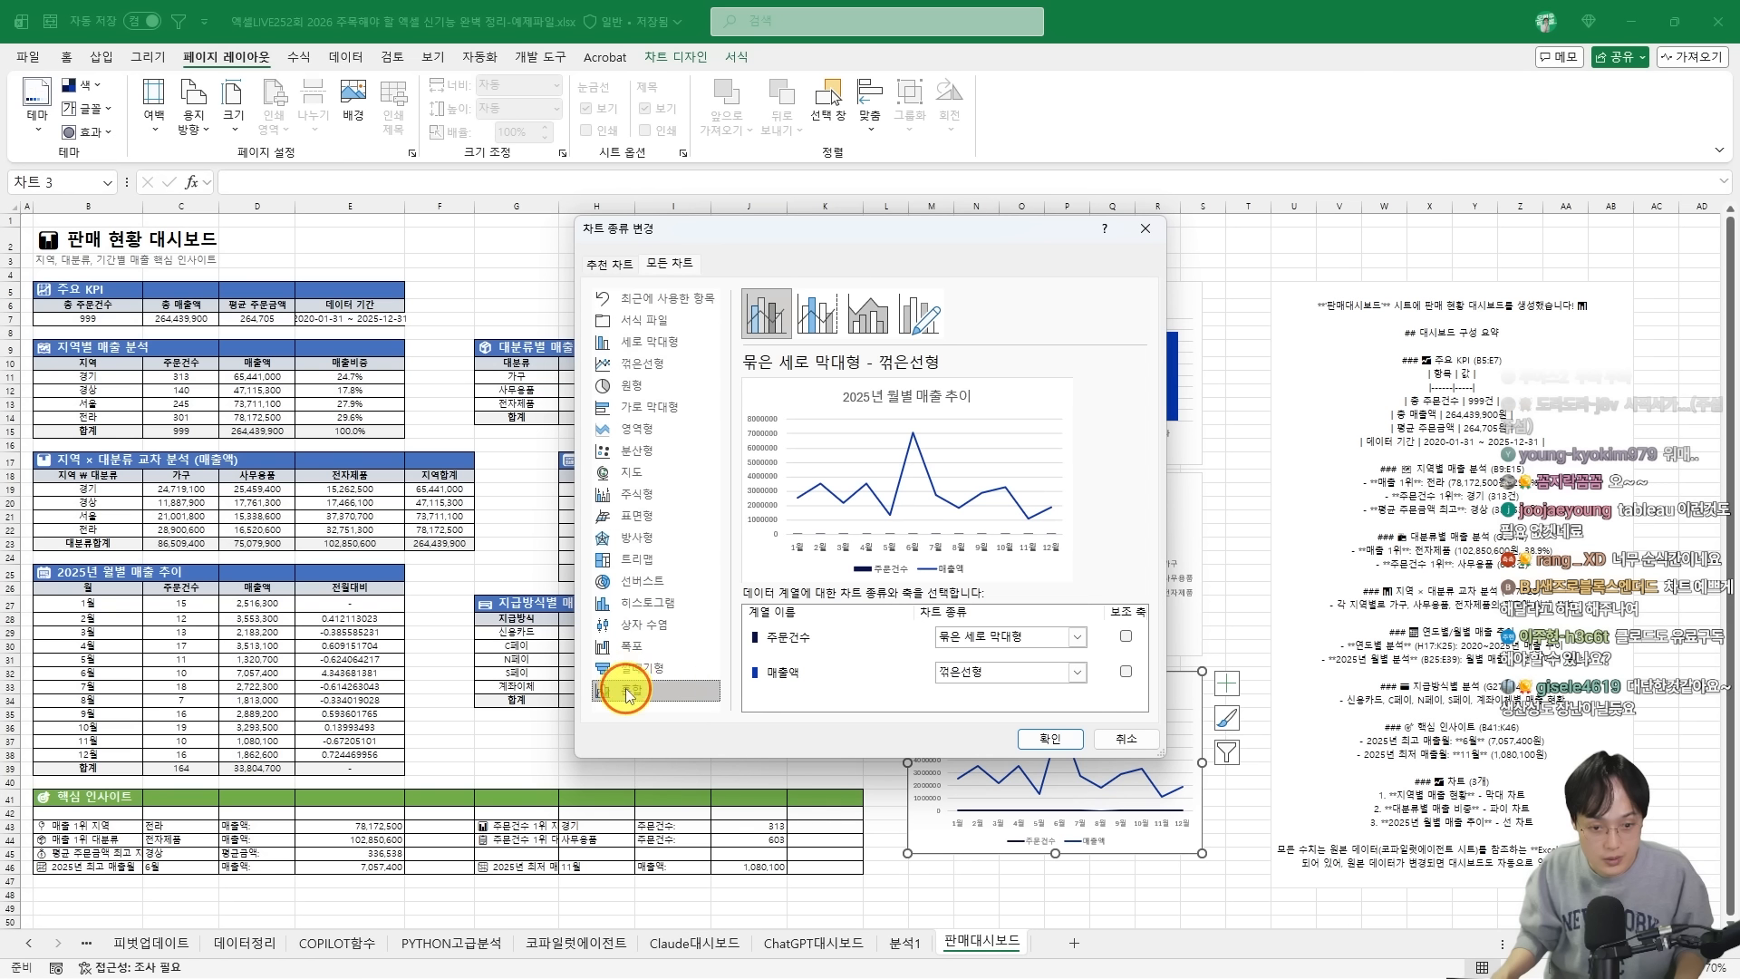
pyautogui.click(1125, 672)
pyautogui.click(1072, 734)
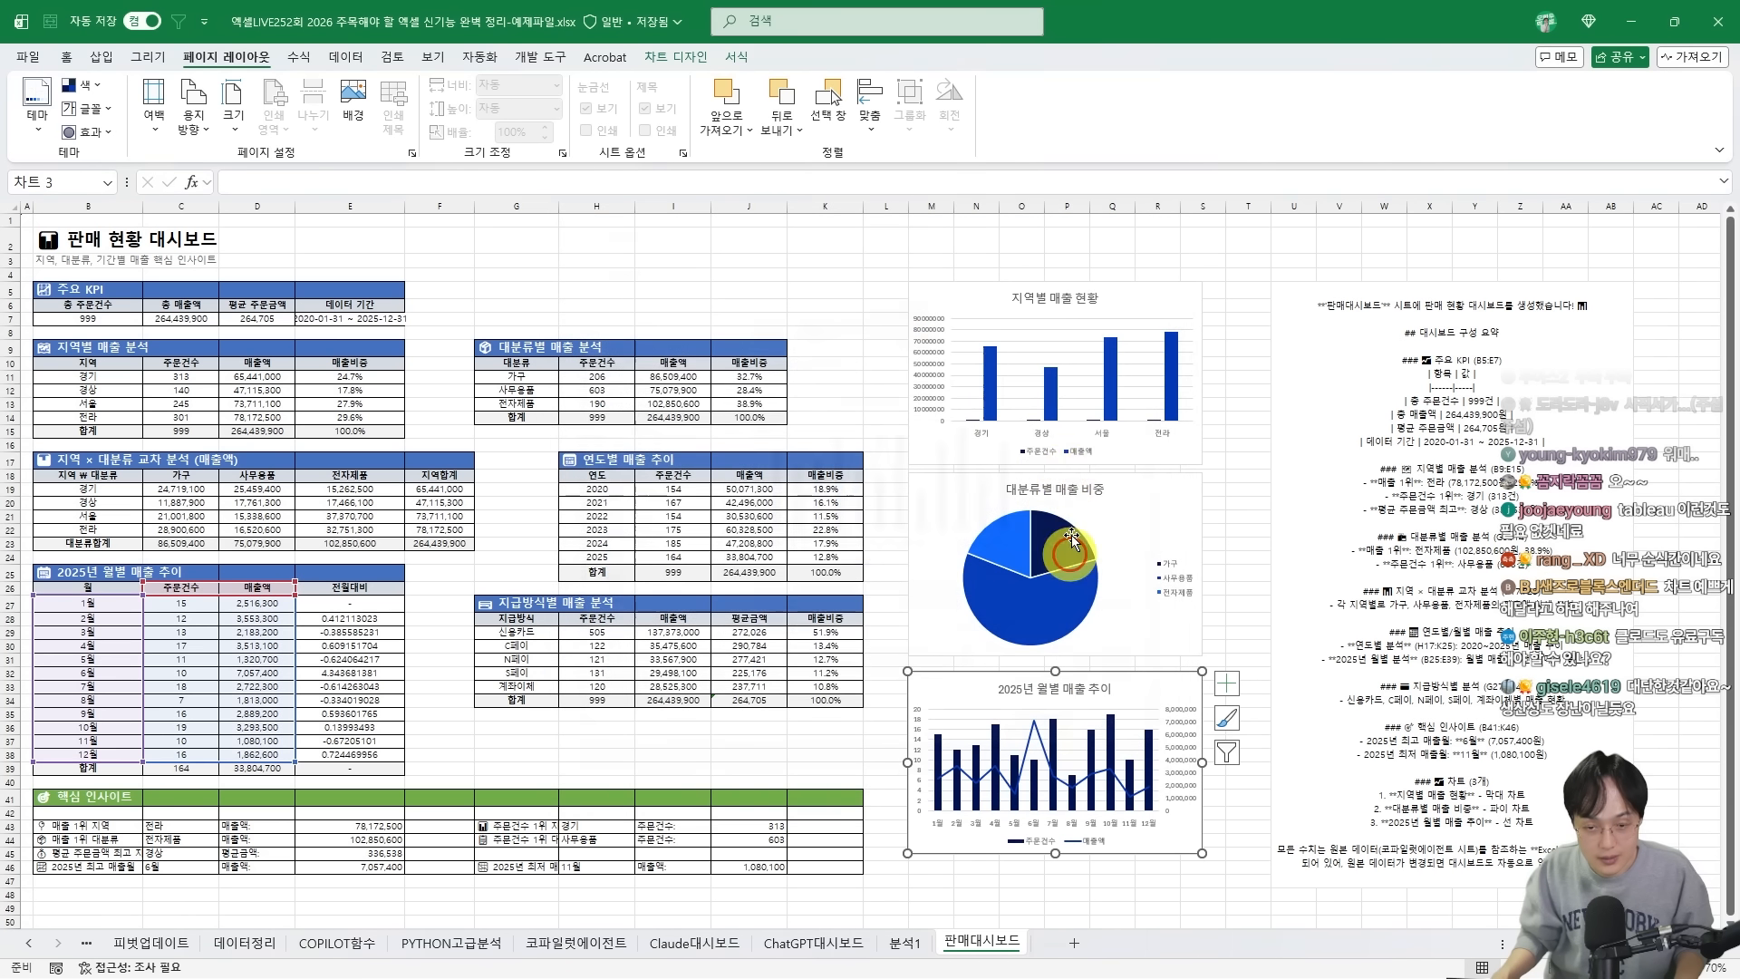
# Make 지역별 매출 현황 a combo of clustered columns with 매출액 on the secondary axis and a 50% gap width for 주문건수
pyautogui.click(1033, 299)
pyautogui.rightClick(1033, 299)
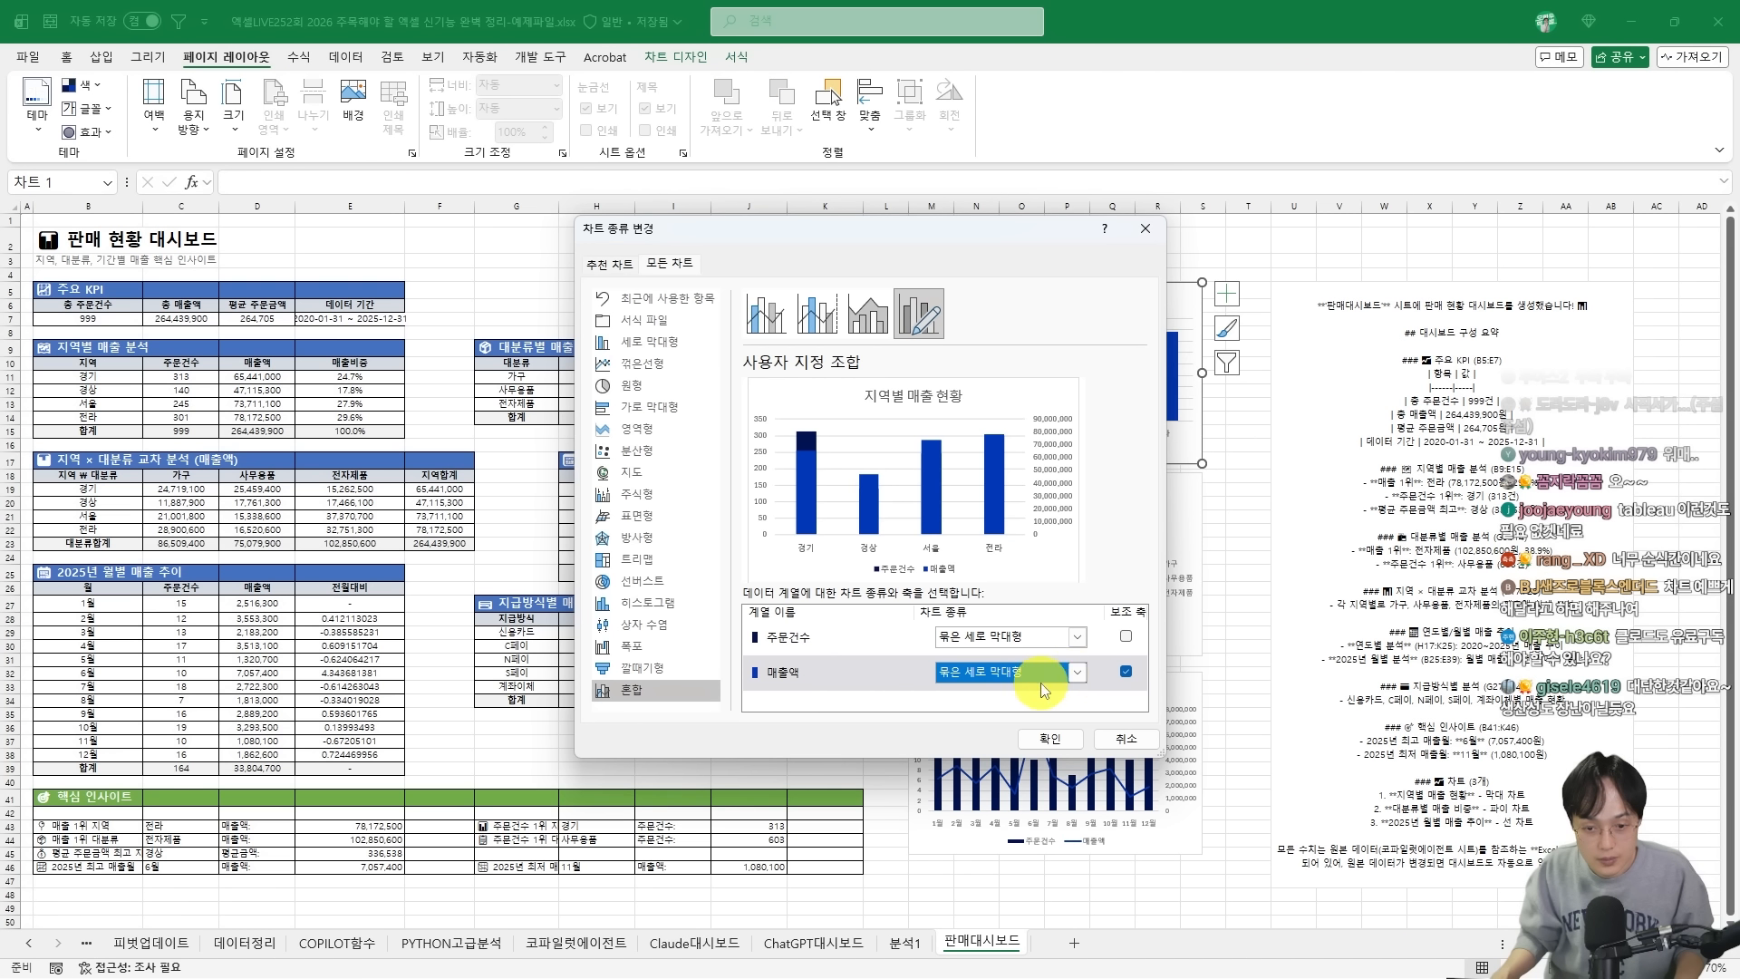
pyautogui.click(1052, 733)
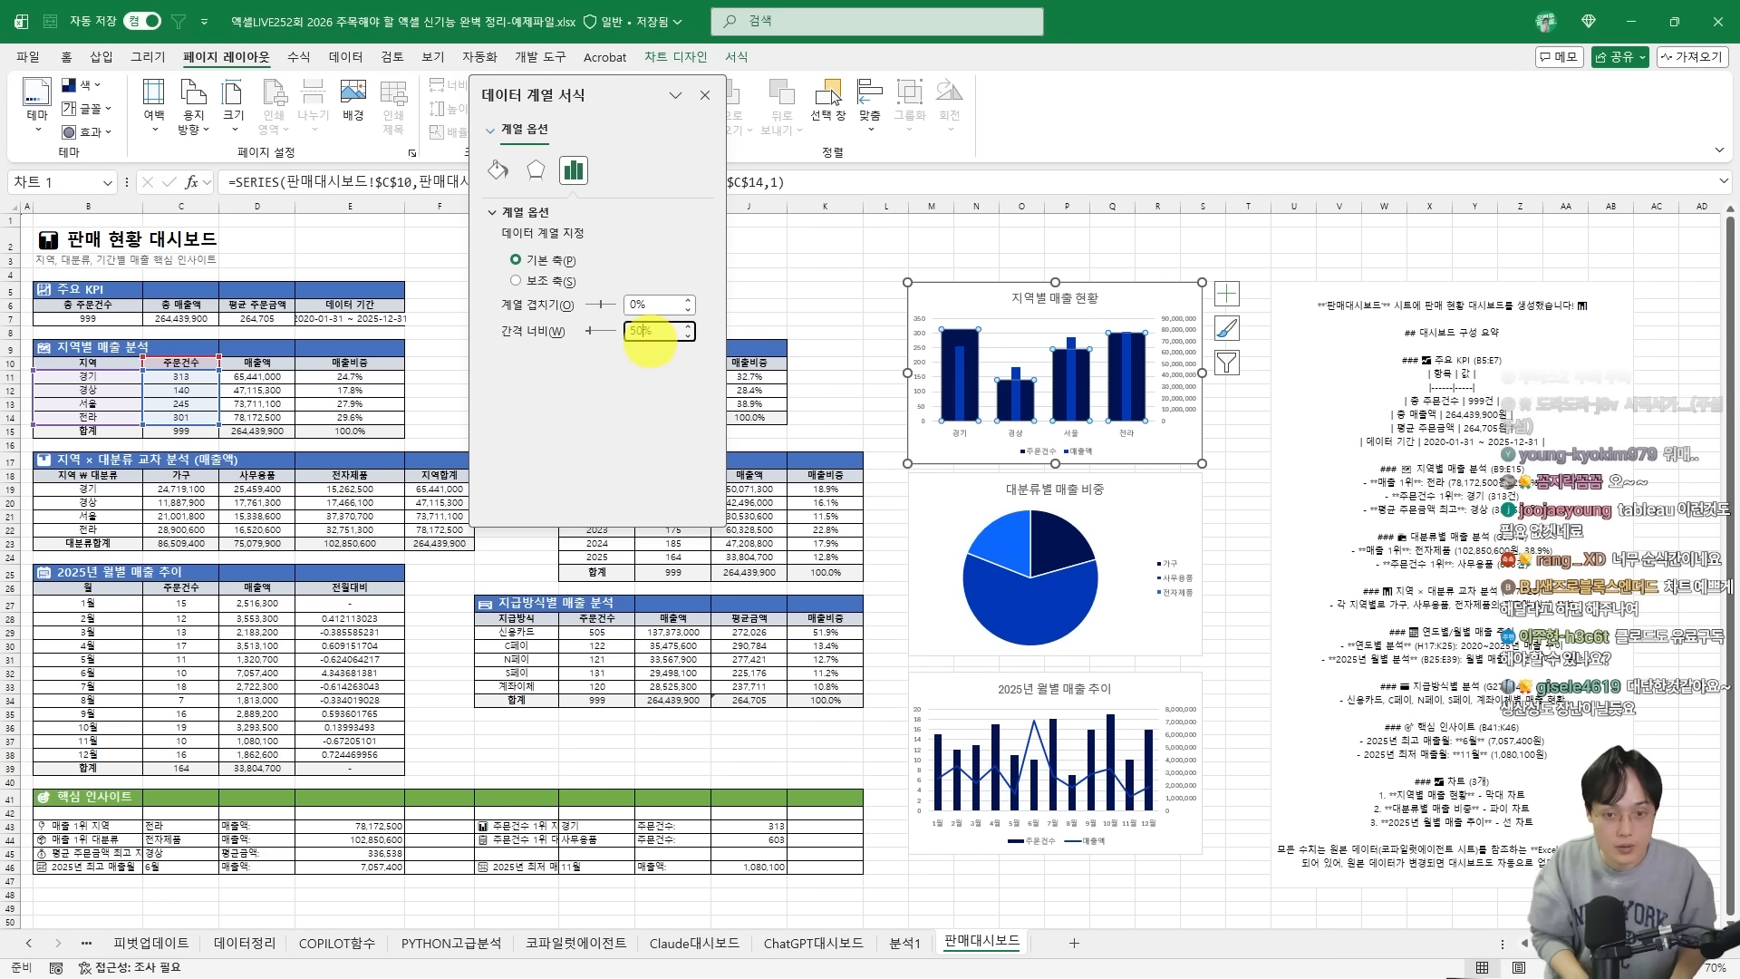
pyautogui.click(758, 379)
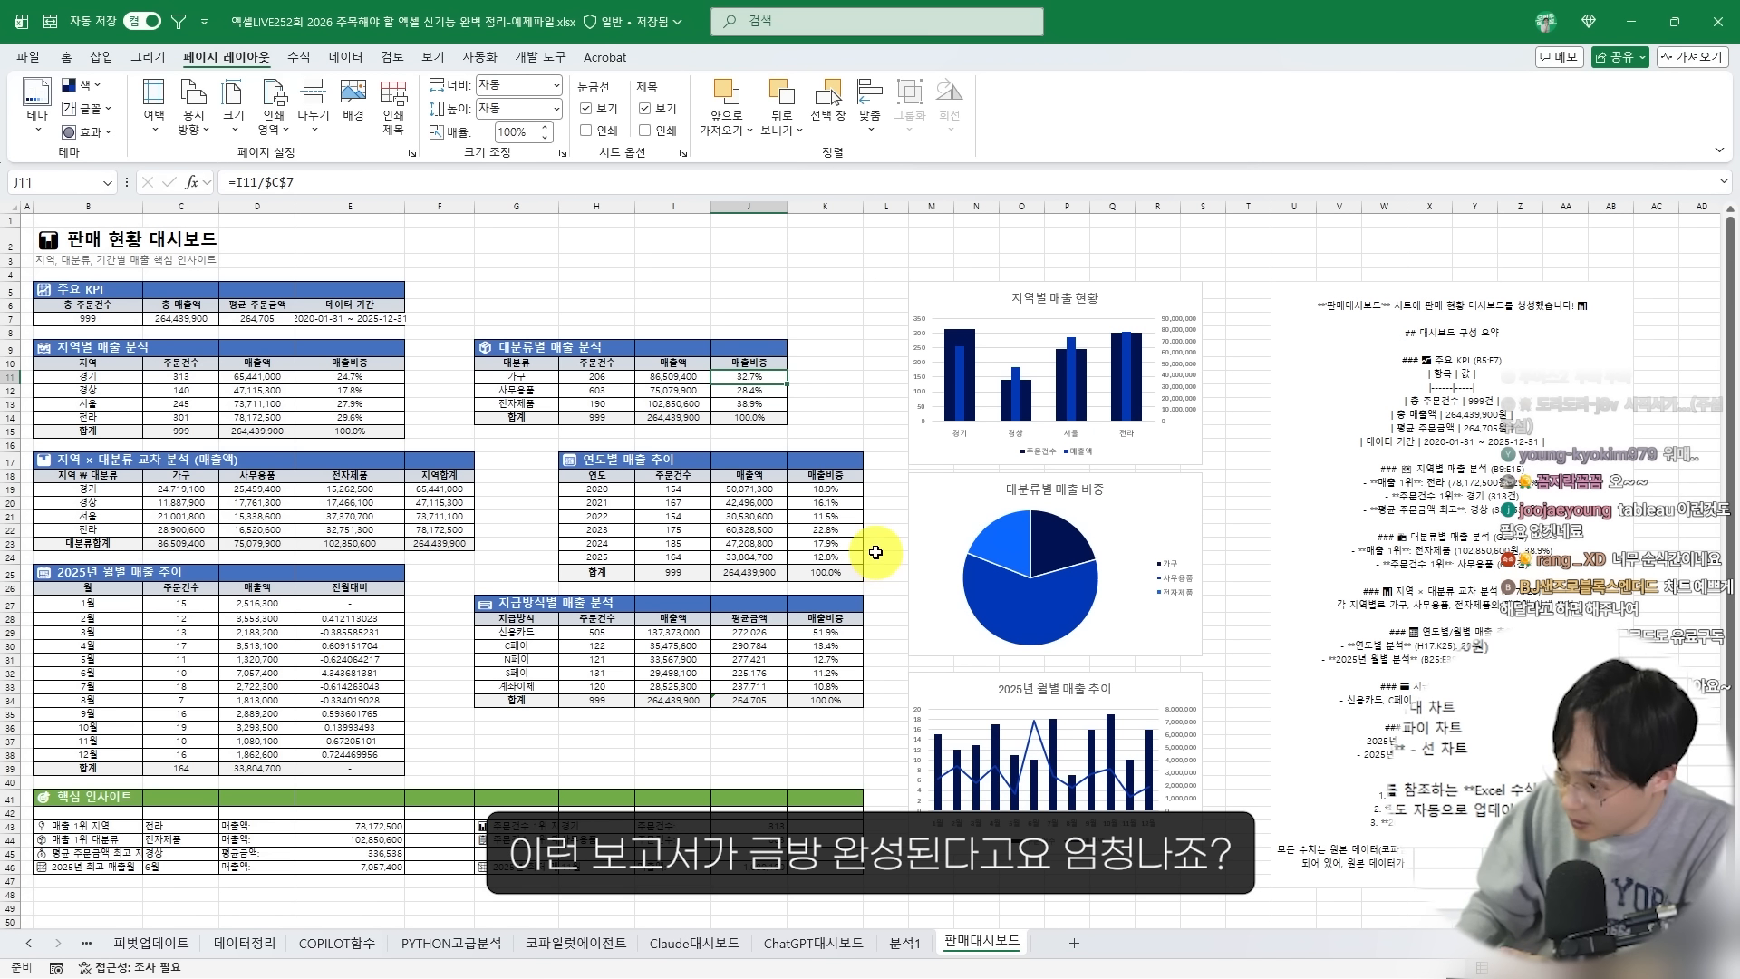
pyautogui.click(308, 702)
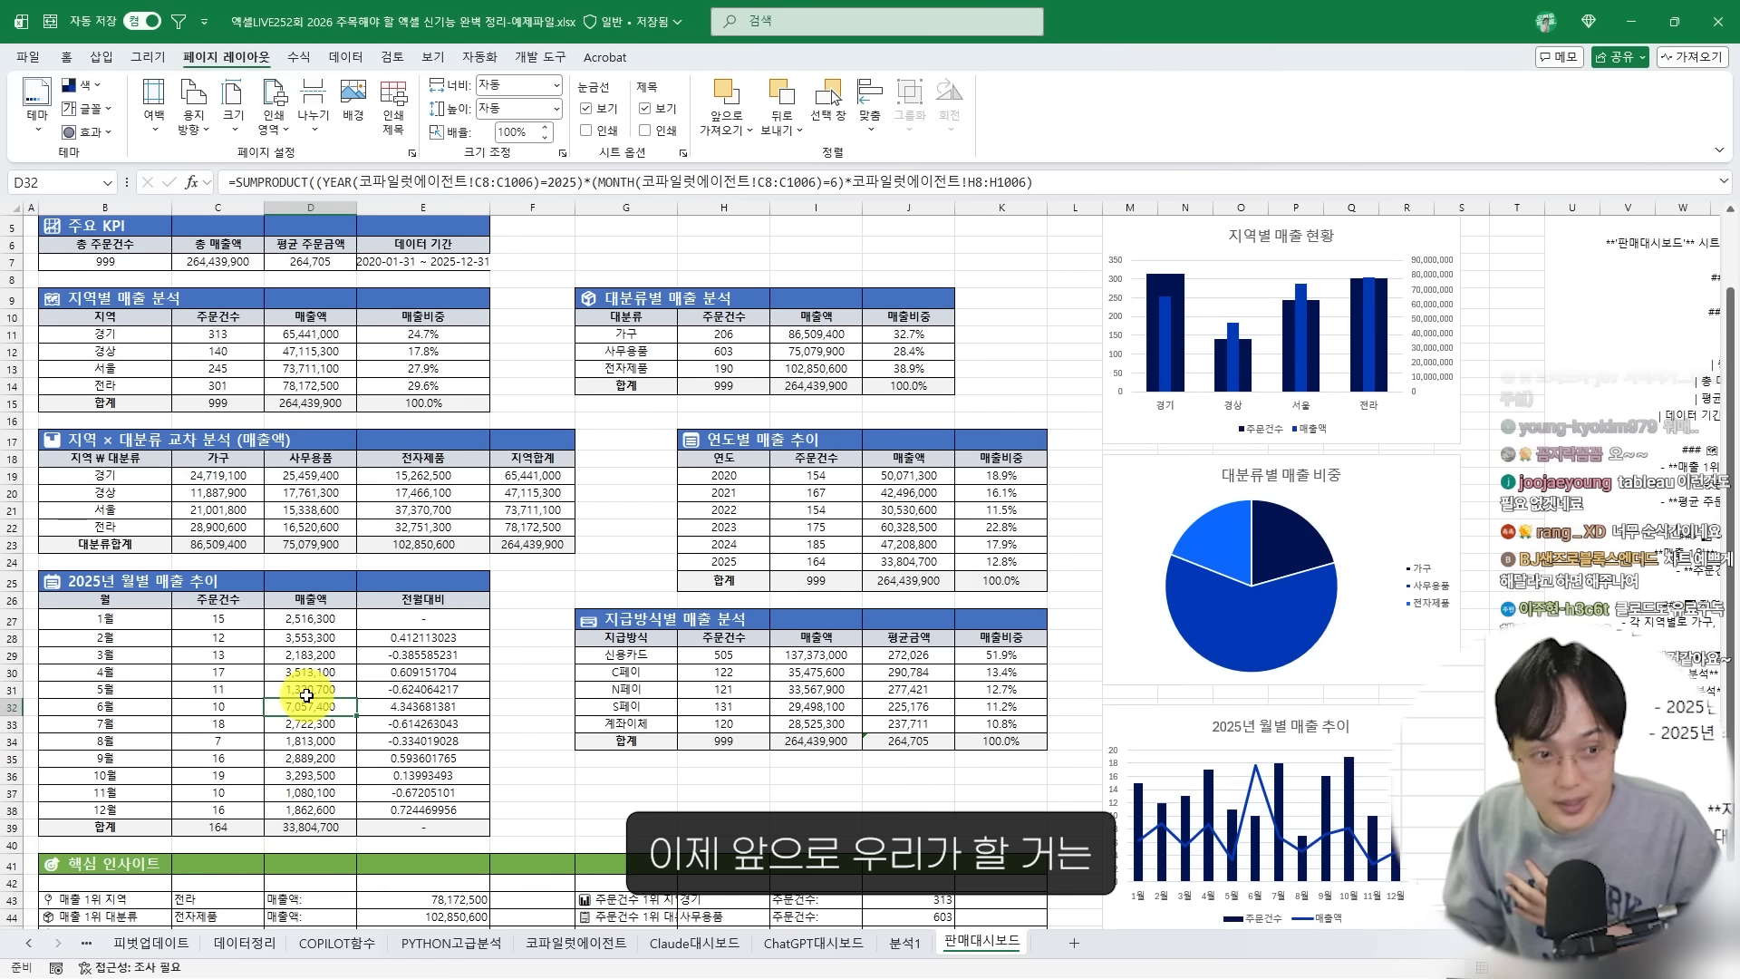
pyautogui.scroll(1, 306, 695)
pyautogui.moveTo(227, 402); pyautogui.dragTo(231, 419)
pyautogui.click(323, 556)
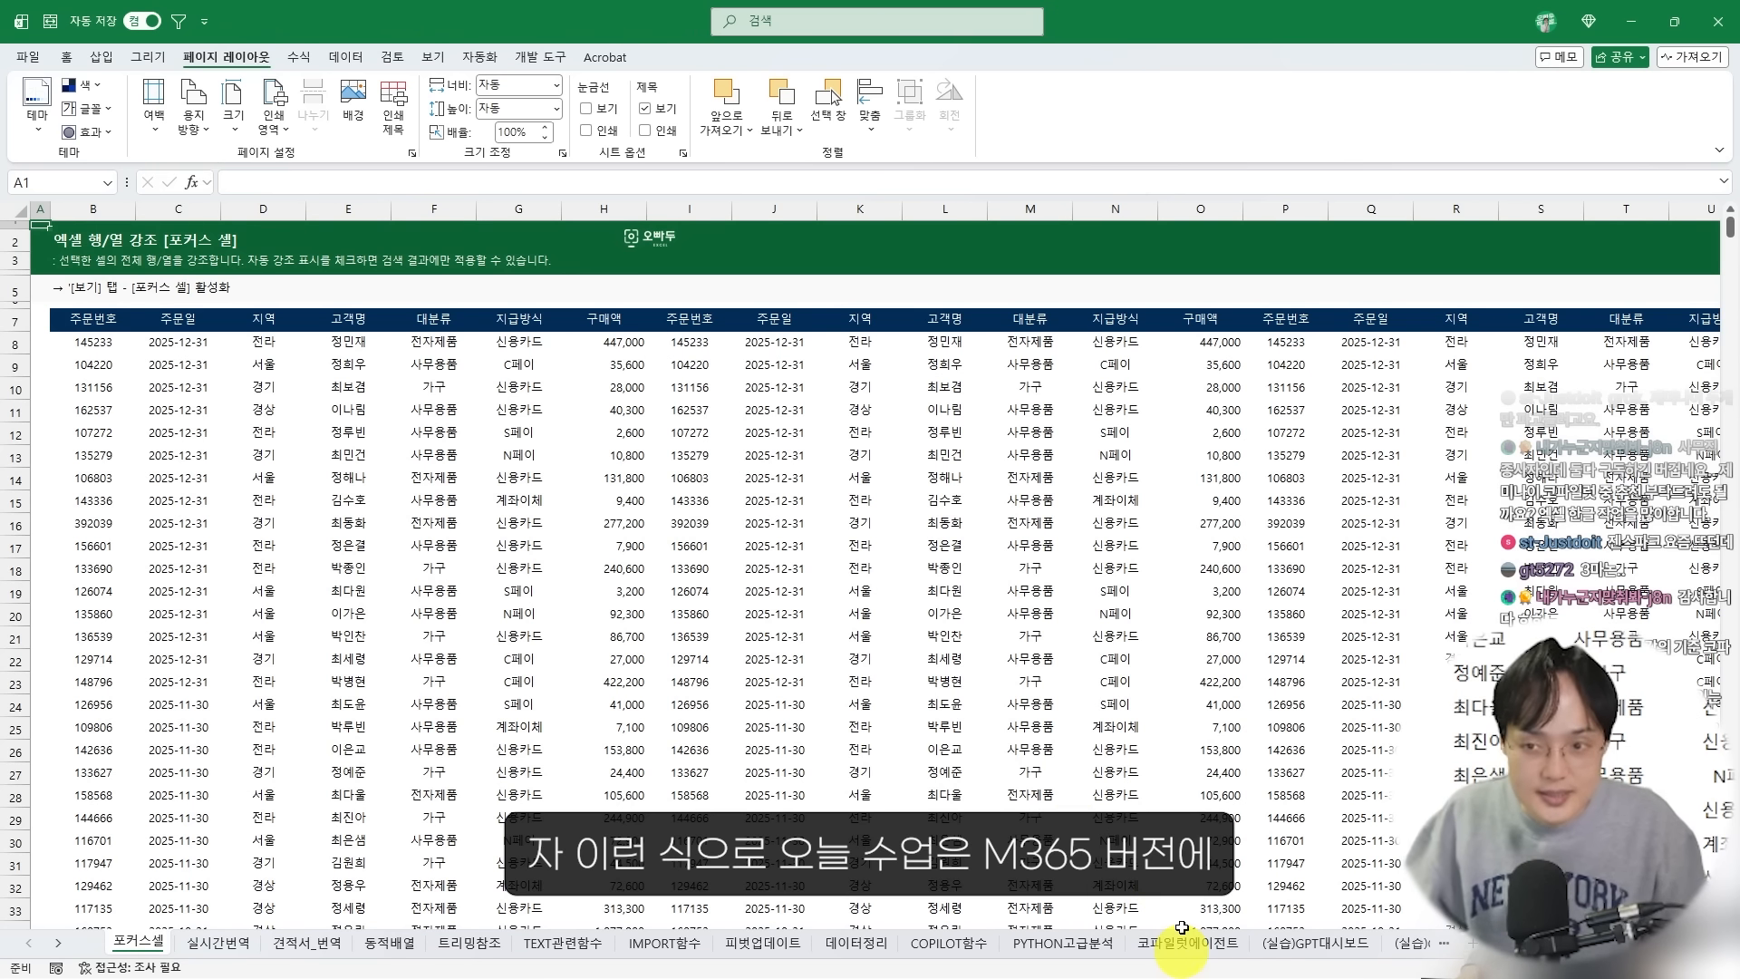
# Show the 코파일럿에이전트 sheet of the example workbook with its order table
pyautogui.hotkey('alt', 'Tab')
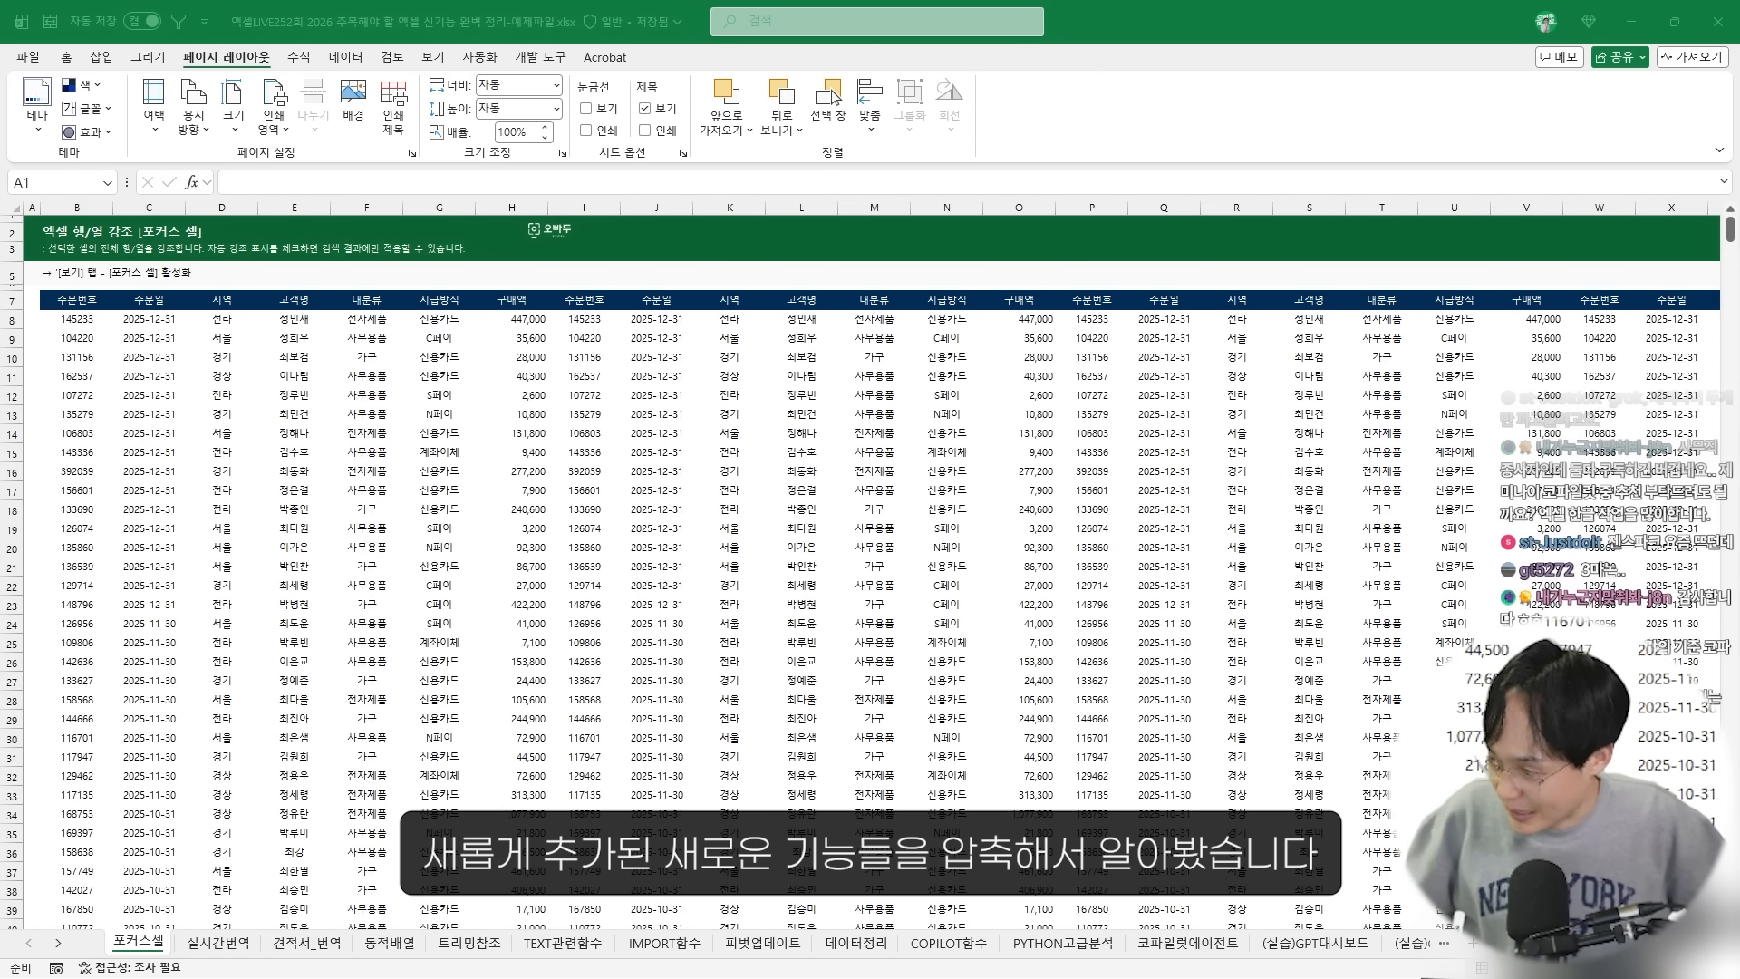
pyautogui.click(1182, 943)
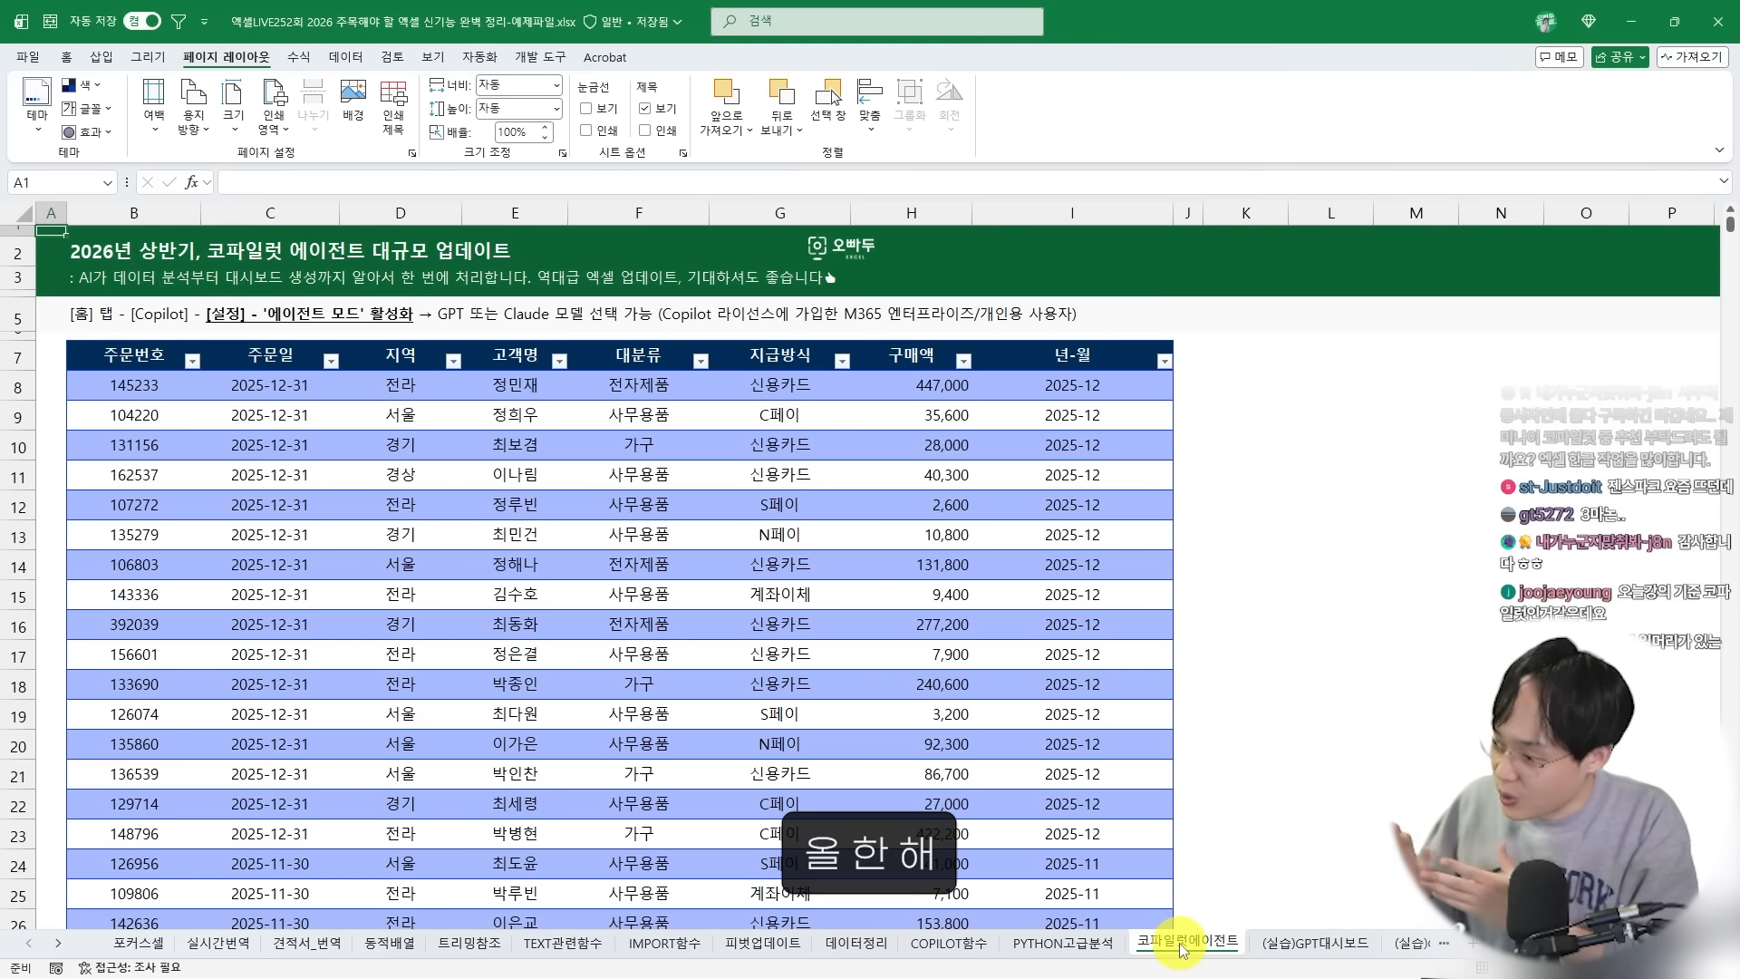